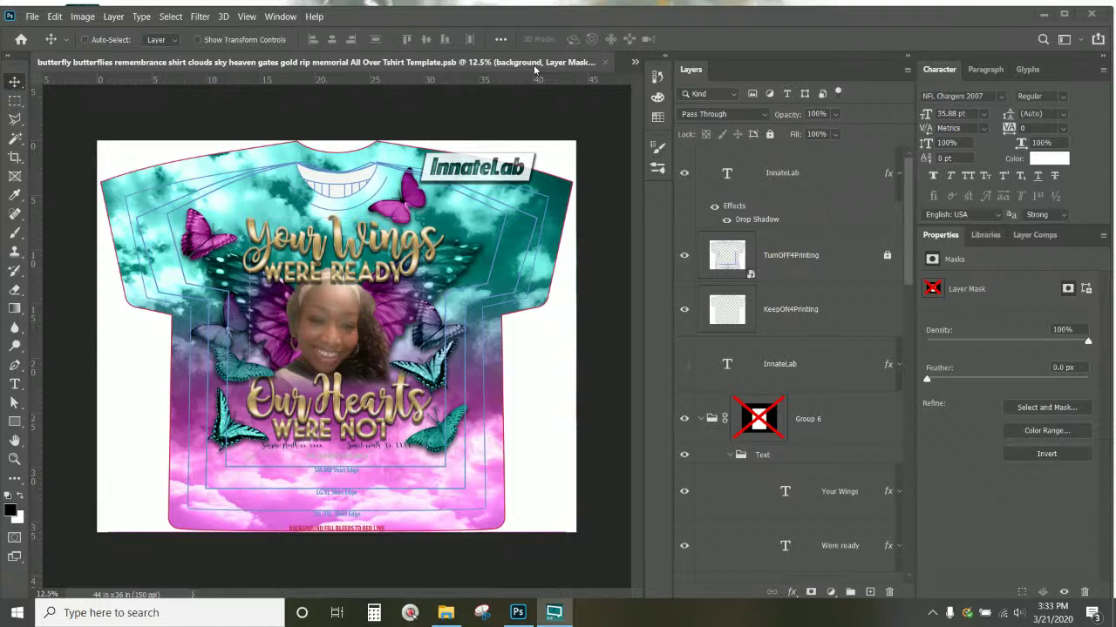
Save the shirt template as a new large-document PSB with "-13x19" added to the end of its file name, keeping Maximize Compatibility on.
left_click(1063, 14)
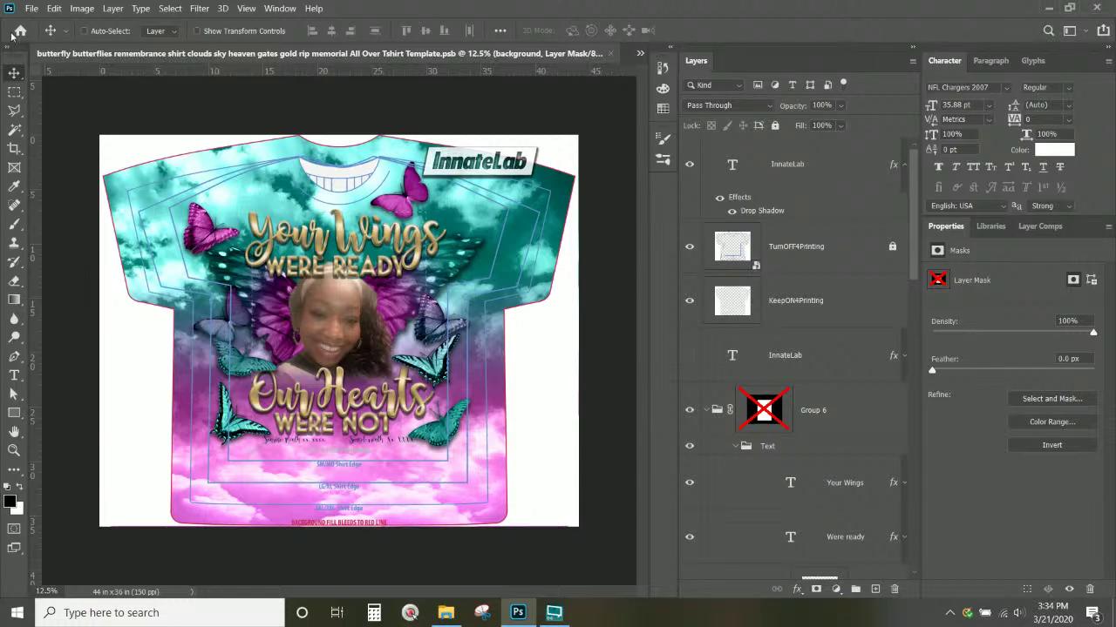
left_click(30, 9)
left_click(51, 186)
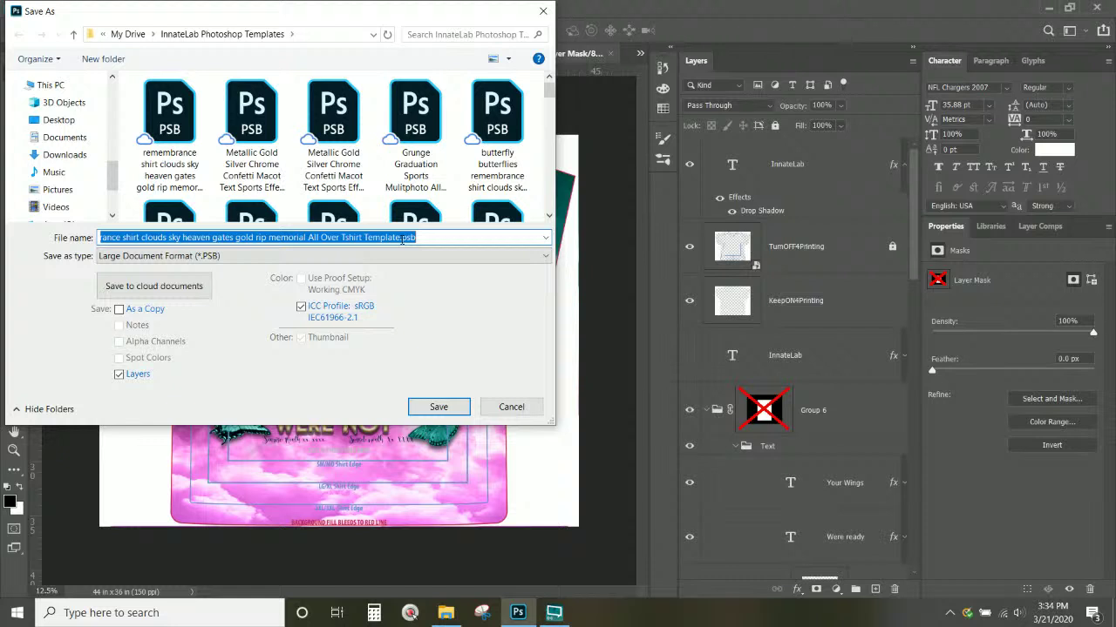
left_click(401, 240)
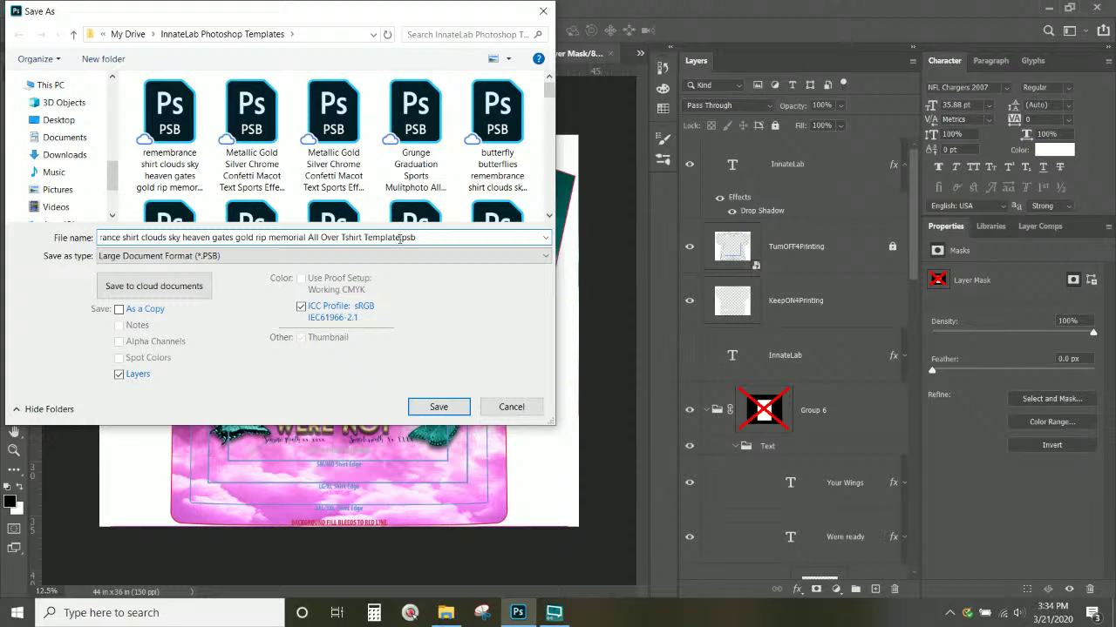
type("-13x19")
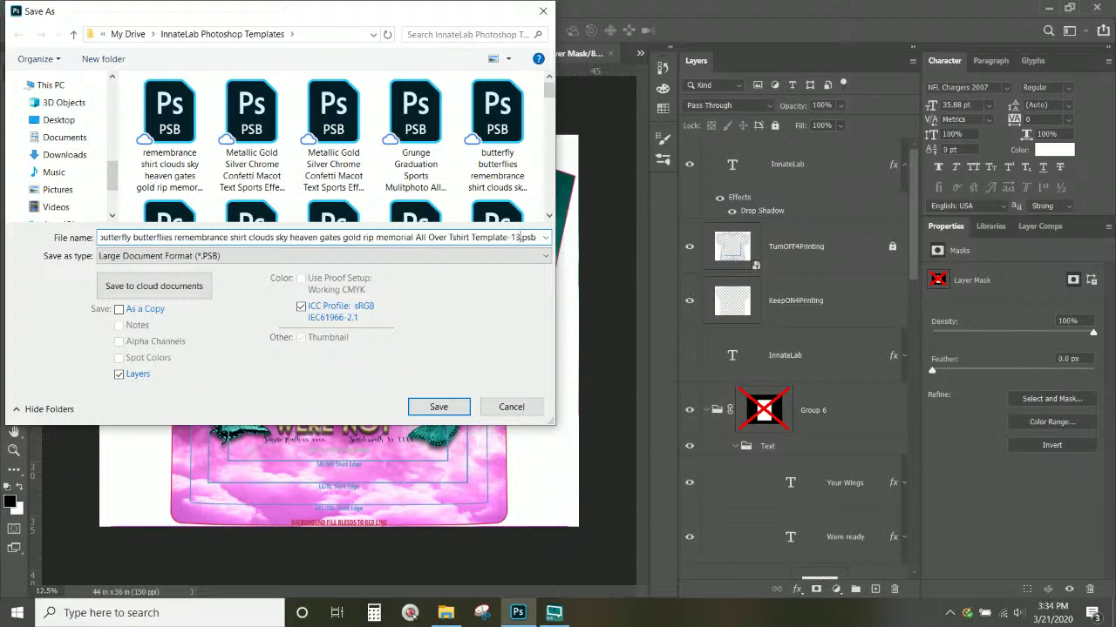
left_click(439, 407)
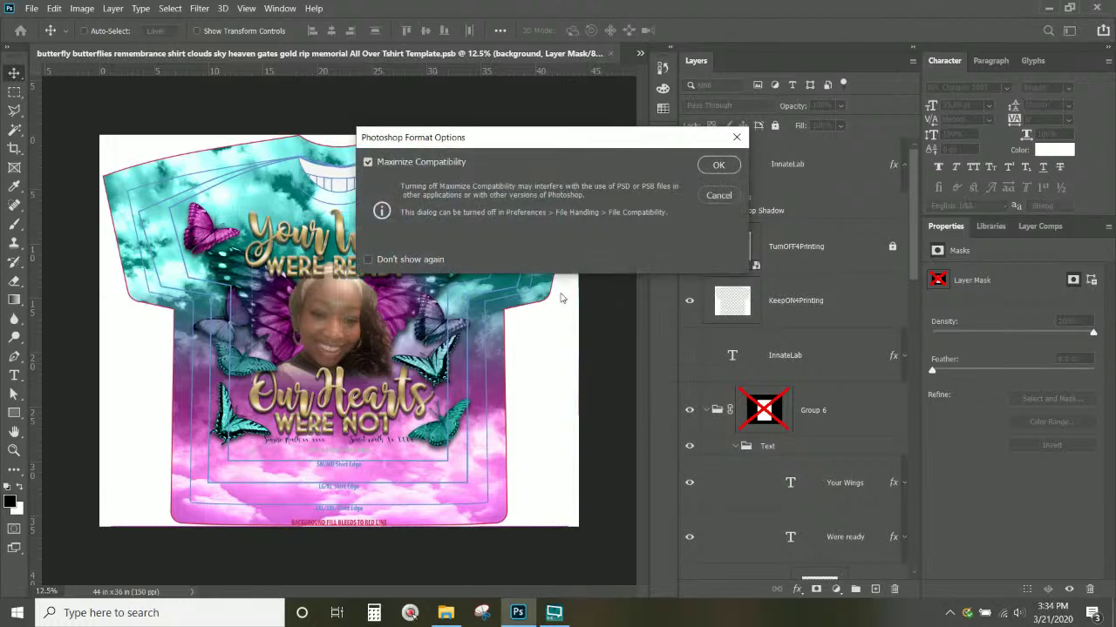
left_click(714, 163)
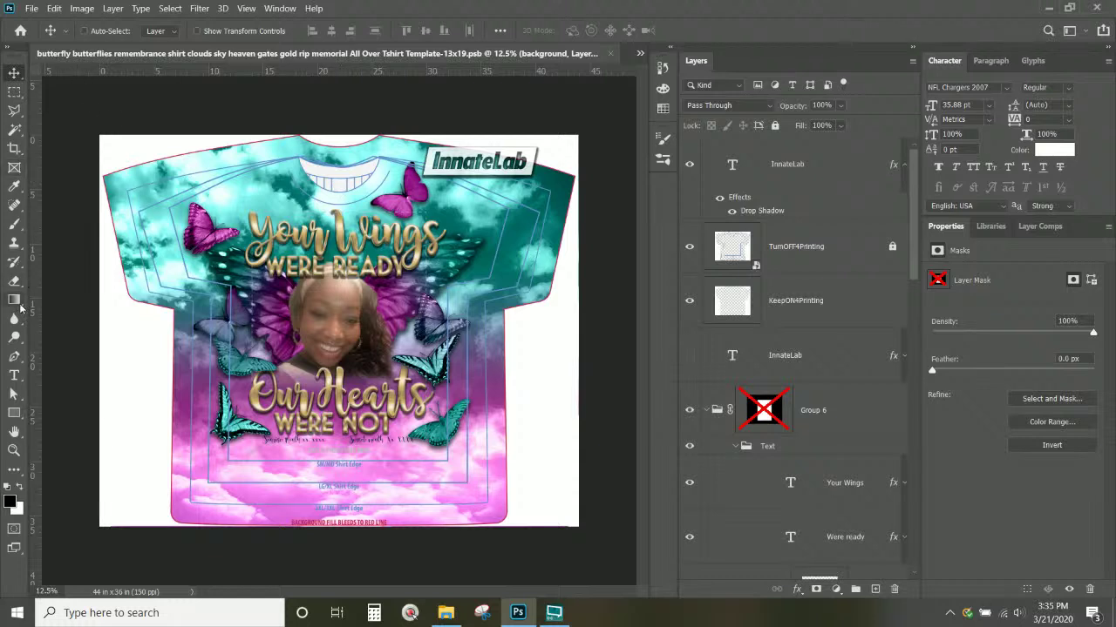
Start cropping the canvas with a fixed 13 to 19 width-to-height ratio.
left_click(14, 149)
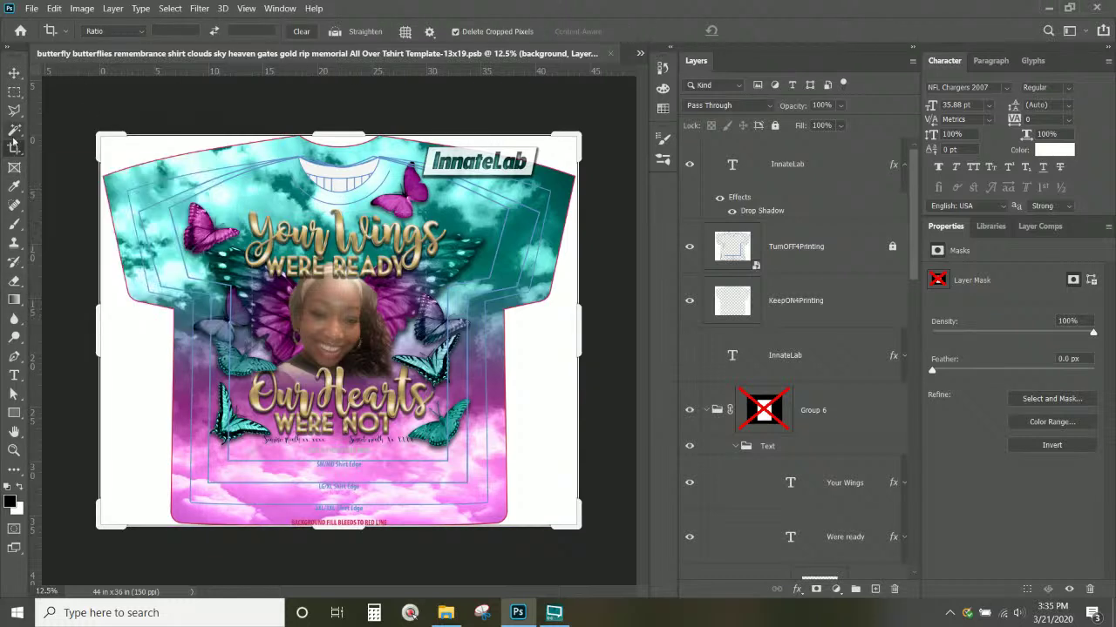
left_click(183, 31)
type("13")
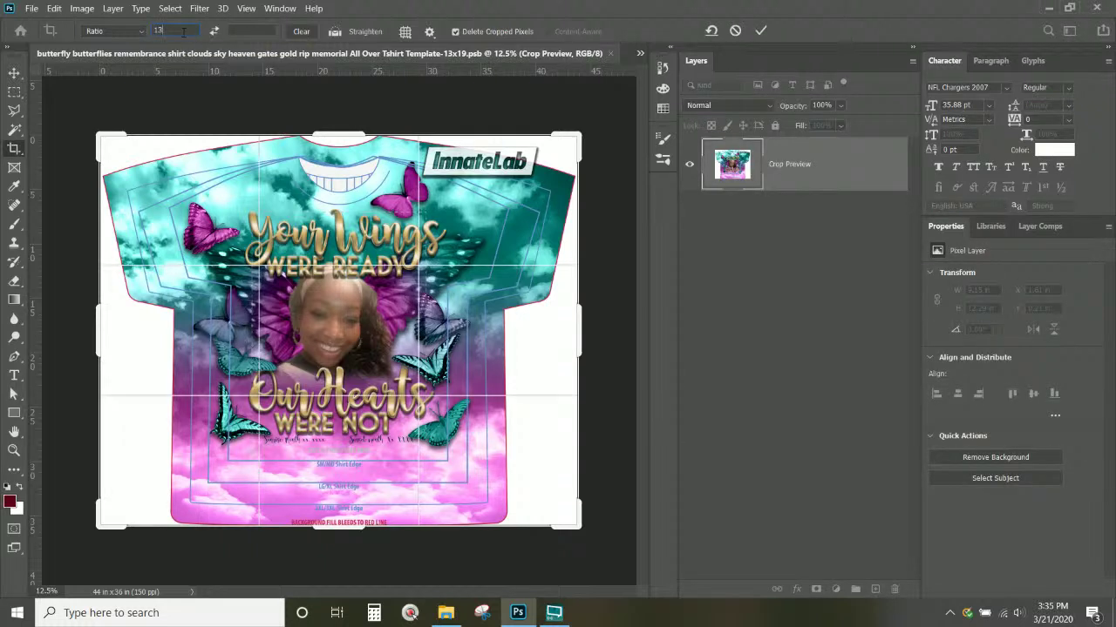
left_click(262, 33)
type("19")
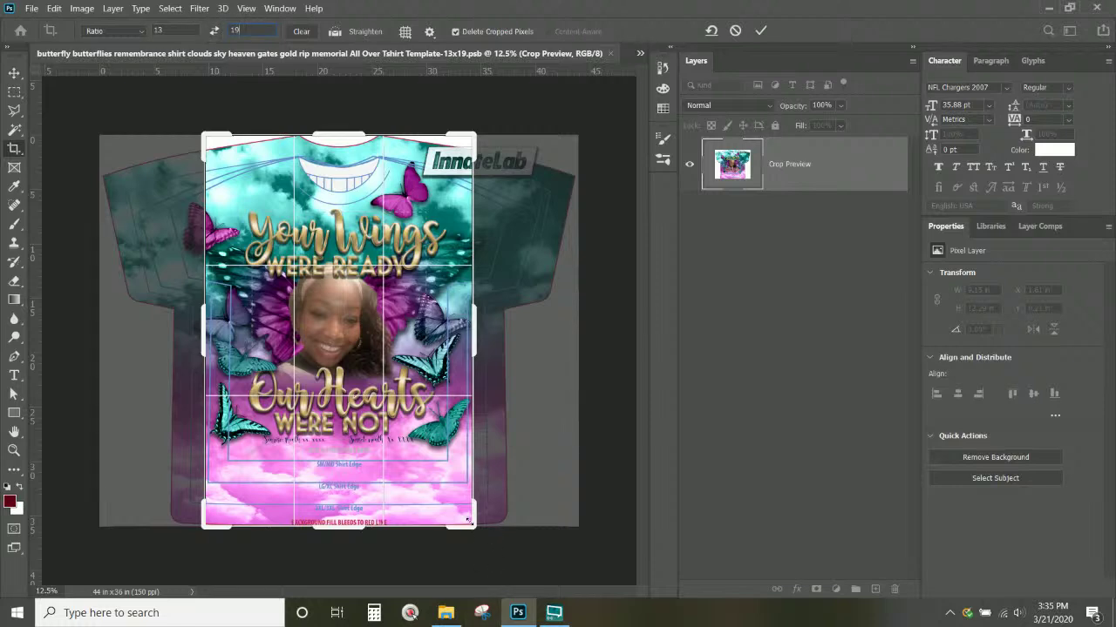
Shrink the crop frame and centre it around the portrait and the "Your Wings Were Ready / Our Hearts Were Not" text.
left_click_drag(474, 527, 438, 501)
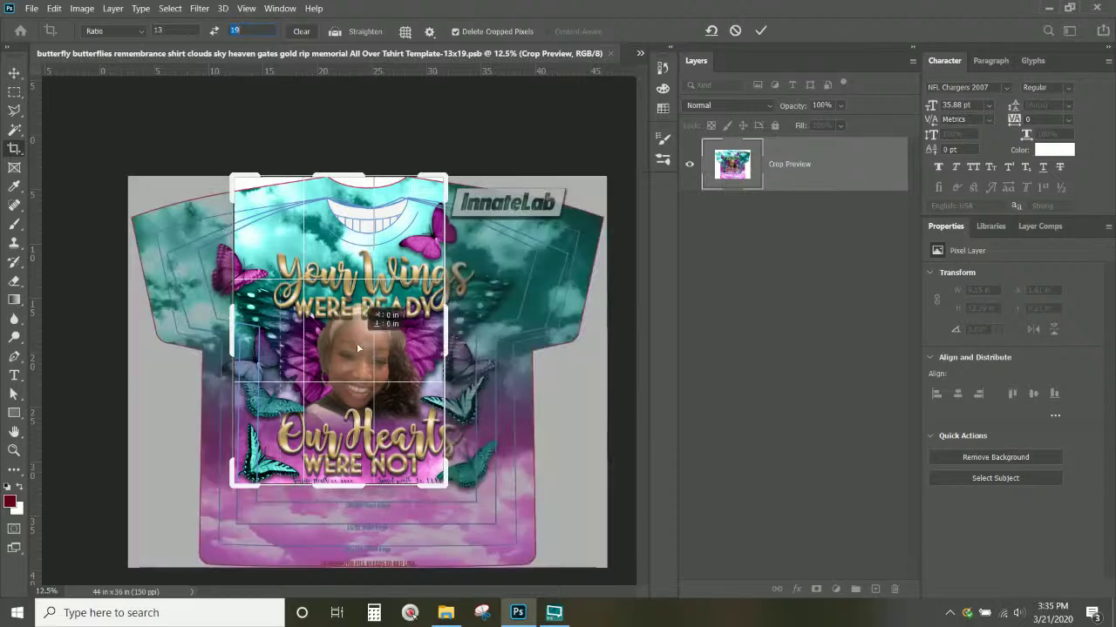
left_click_drag(357, 342, 309, 318)
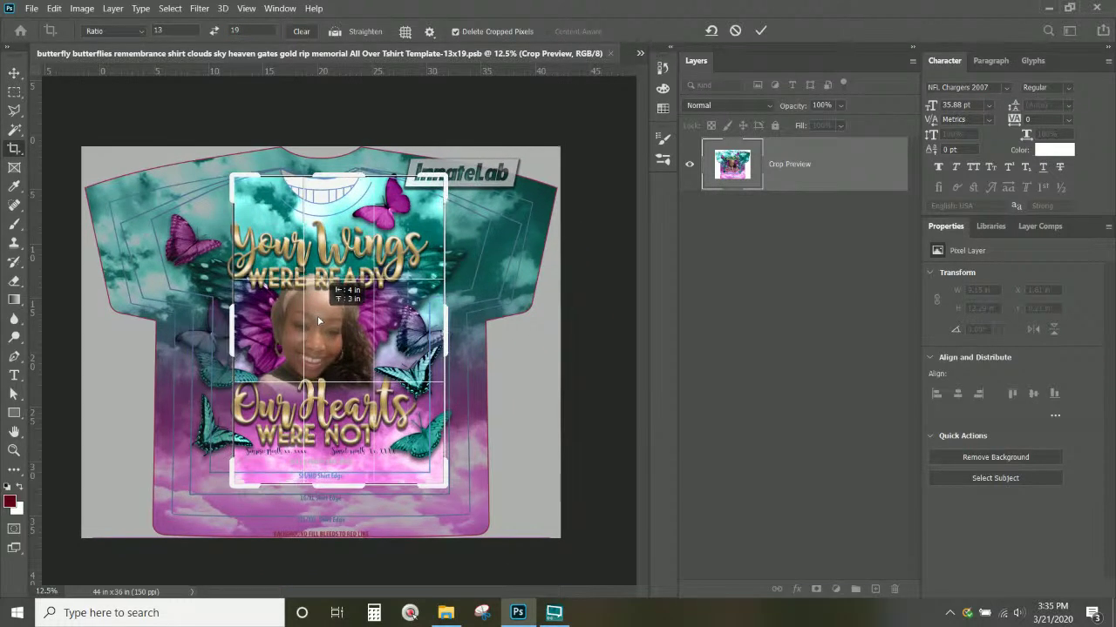
left_click_drag(443, 488, 443, 375)
left_click_drag(385, 432, 390, 396)
key("ctrl+plus")
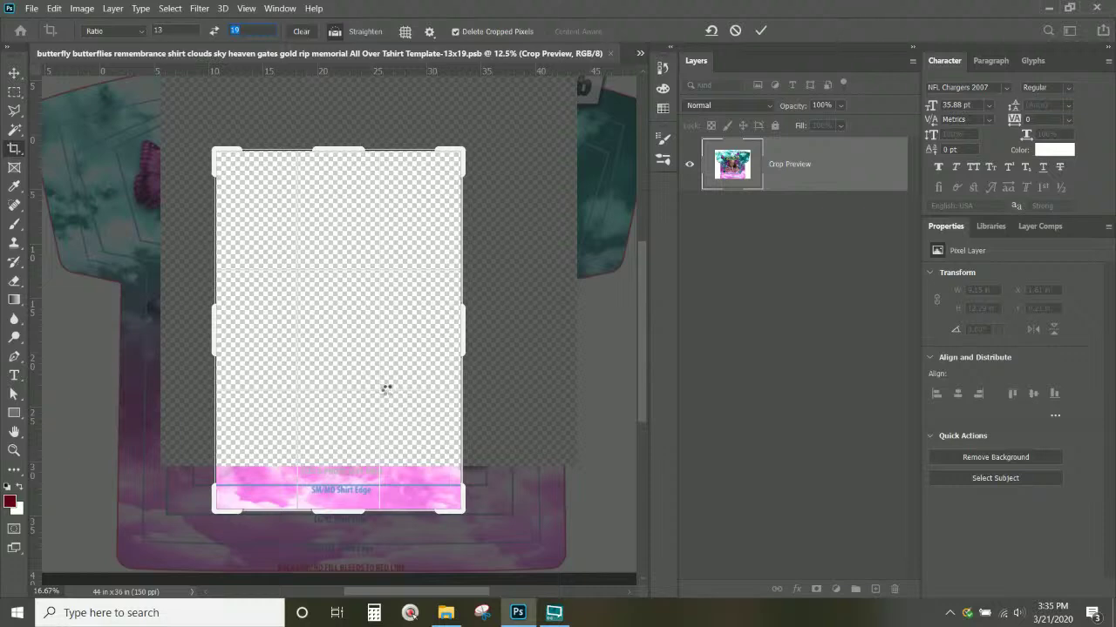
key("ctrl+plus")
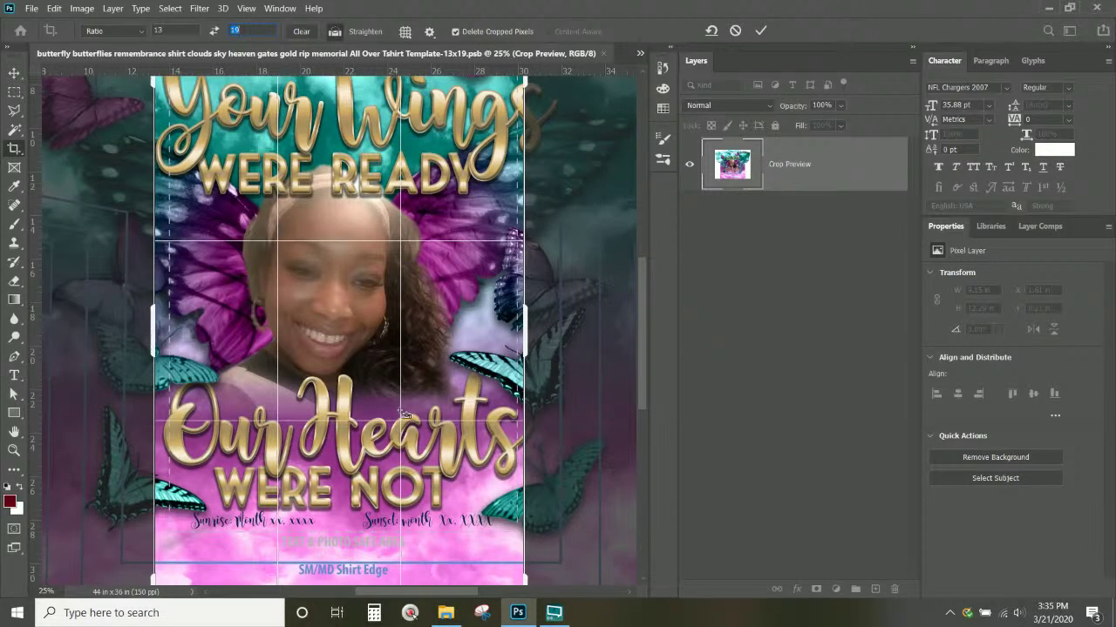
key("ctrl+minus")
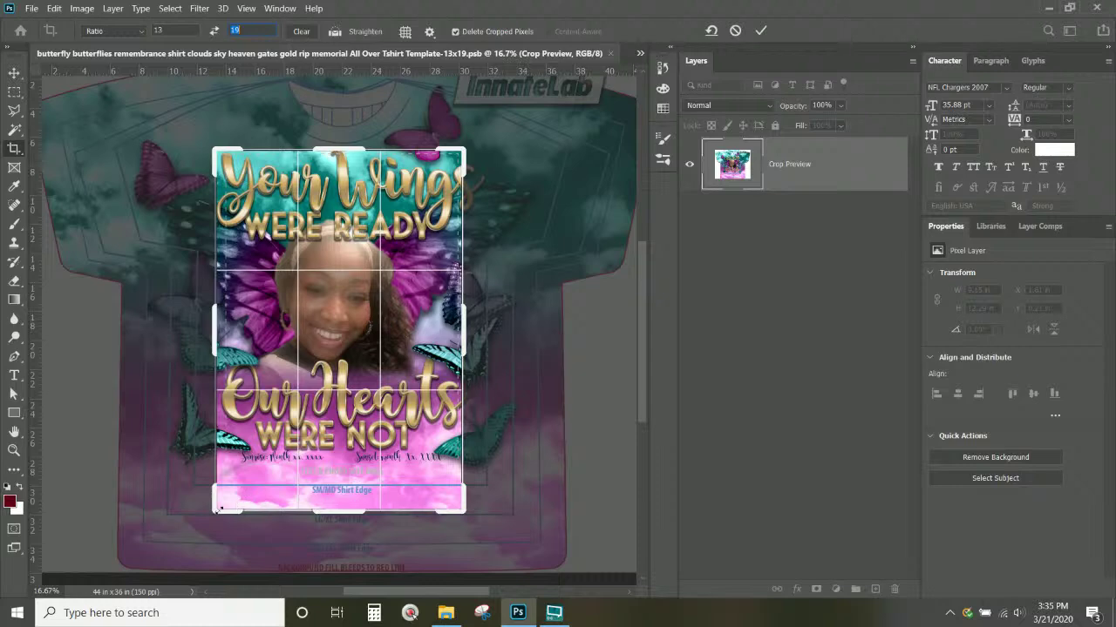
Tighten the crop frame around the lettering and portrait and crop the canvas to about 16 x 23.5 inches.
left_click_drag(217, 511, 219, 504)
left_click_drag(467, 501, 455, 501)
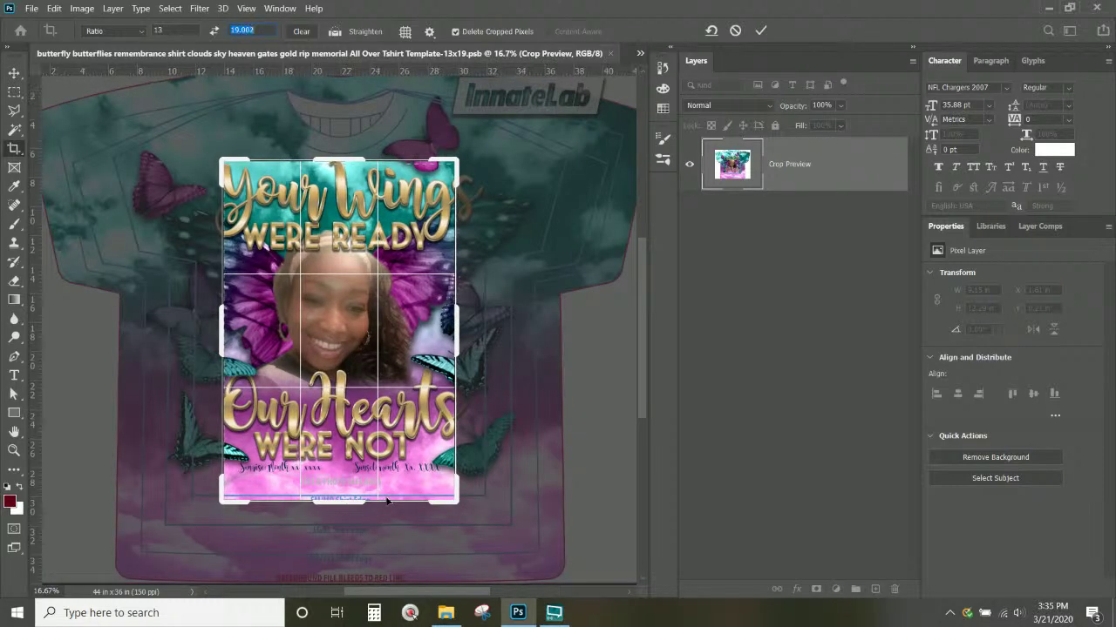
left_click_drag(422, 350, 421, 353)
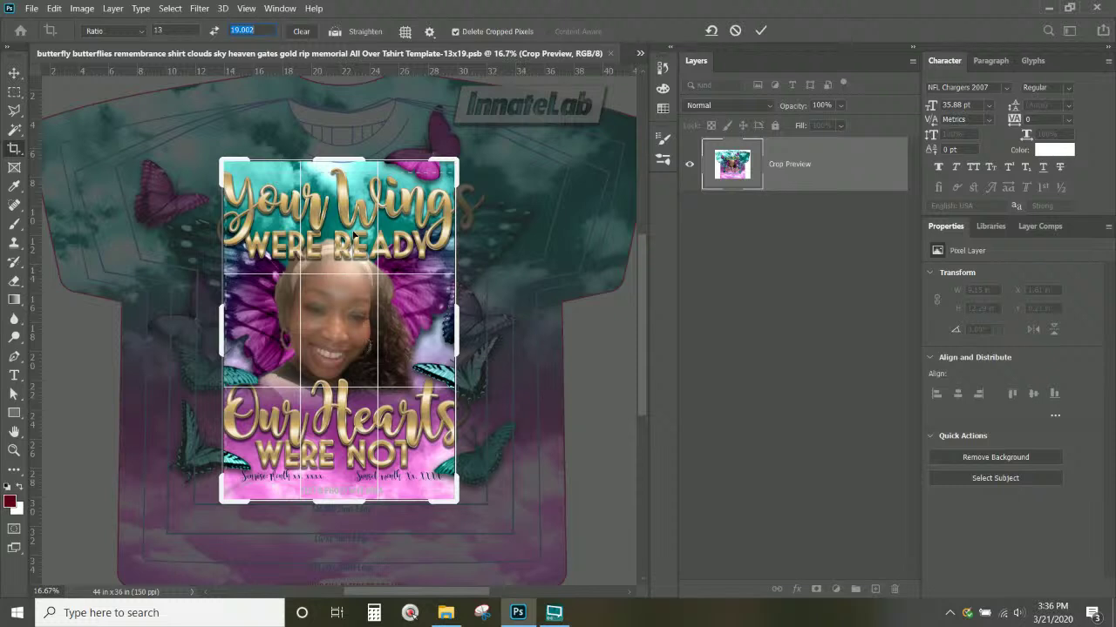
key("Return")
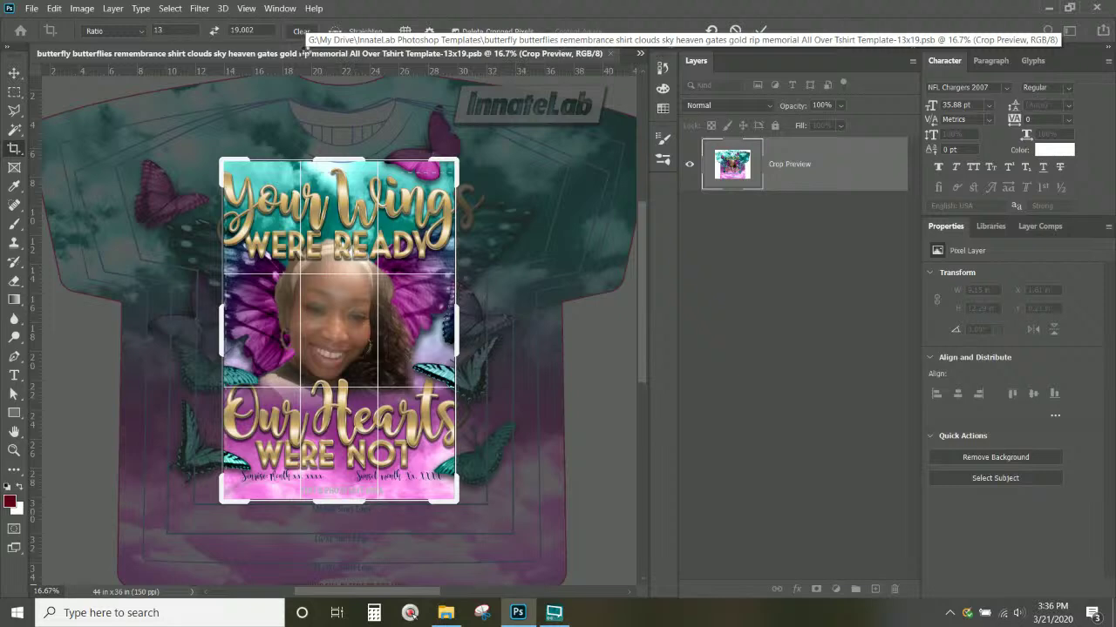
key("Return")
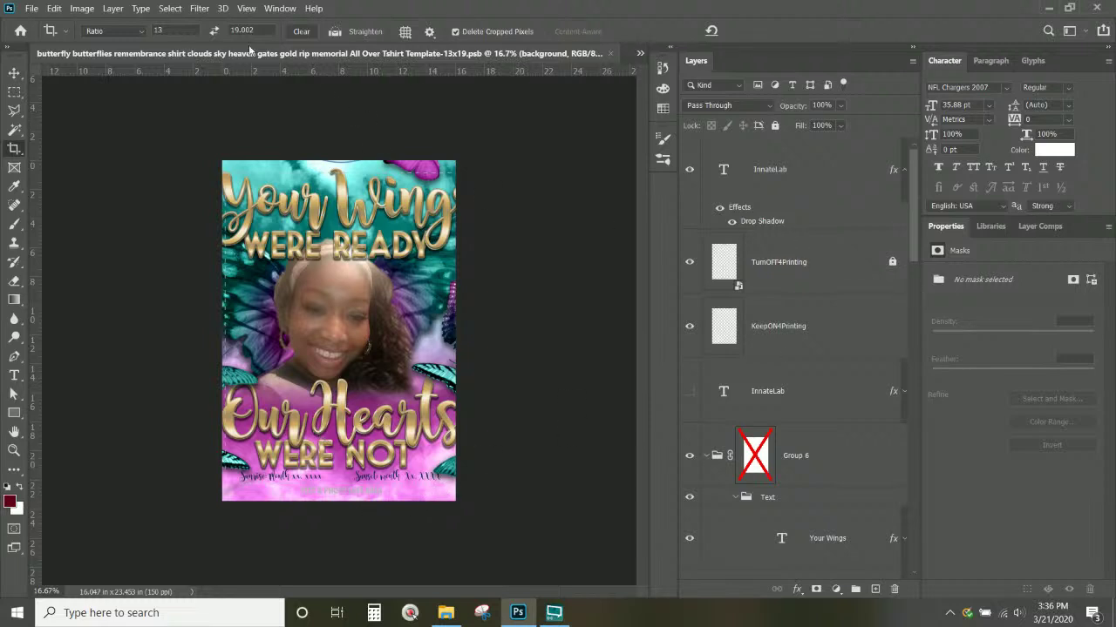
Resize the cropped image in inches to 13 wide by 19 high, keeping the proportions.
left_click(80, 12)
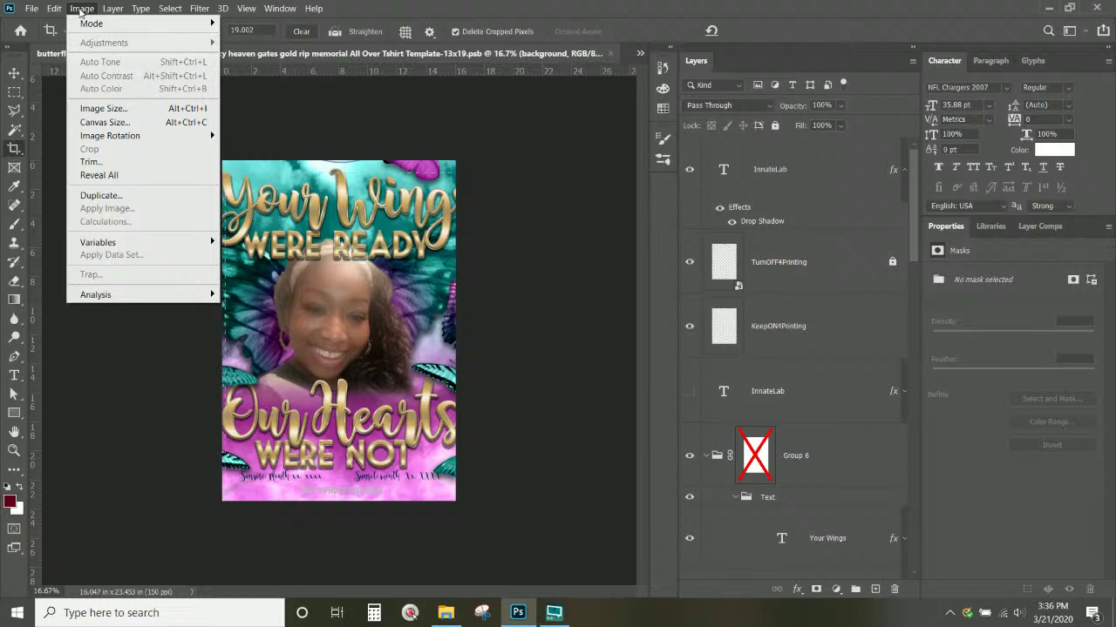
left_click(103, 112)
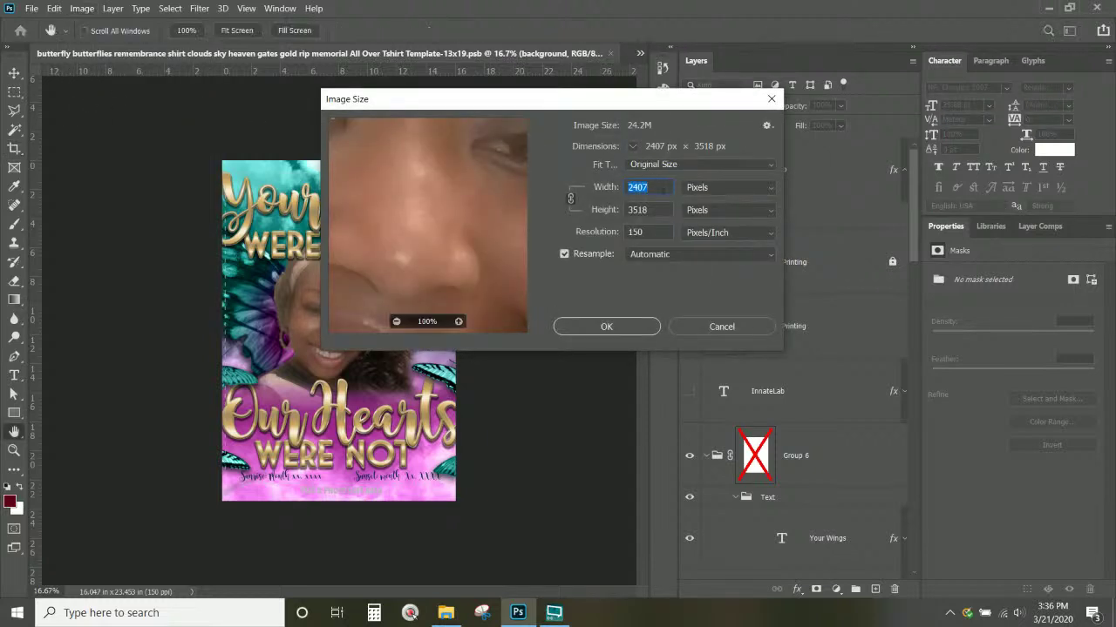
left_click(710, 188)
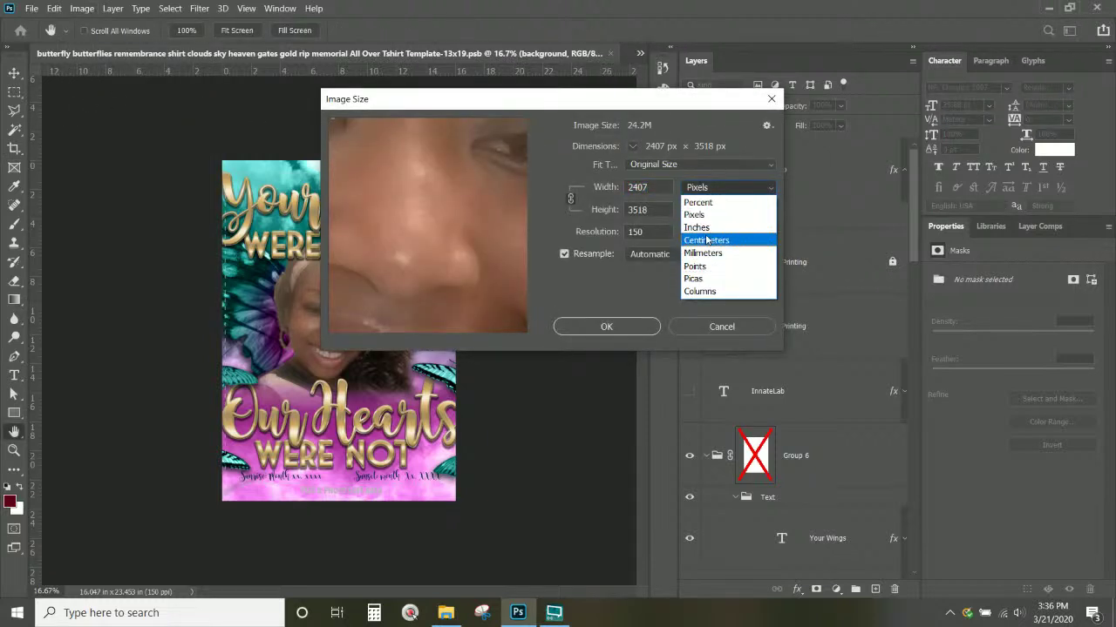
left_click(710, 229)
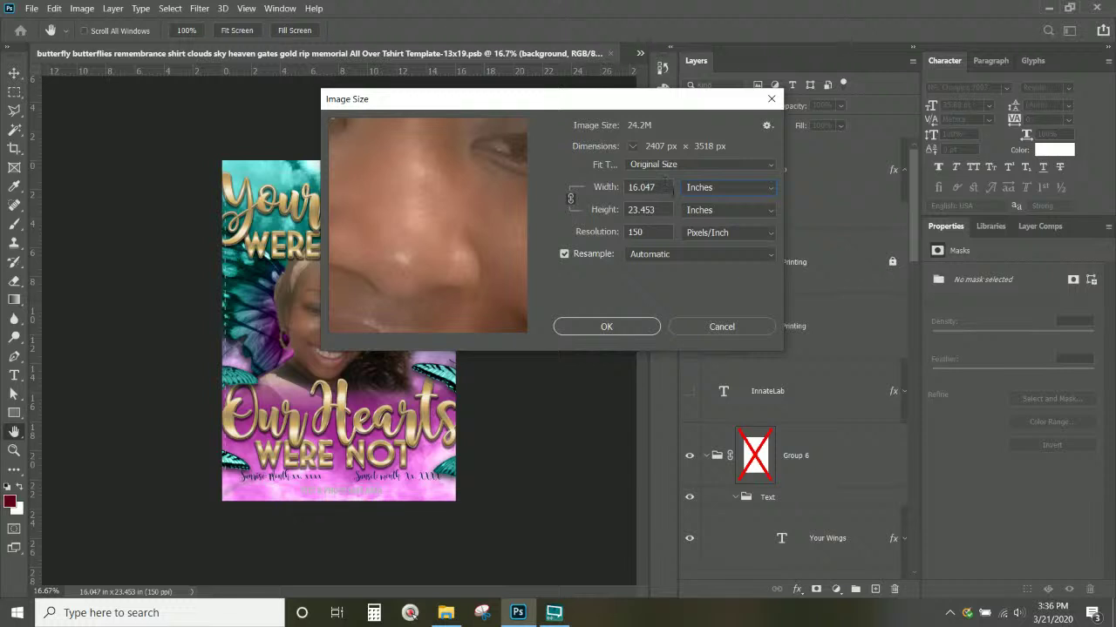
double_click(651, 187)
type("13")
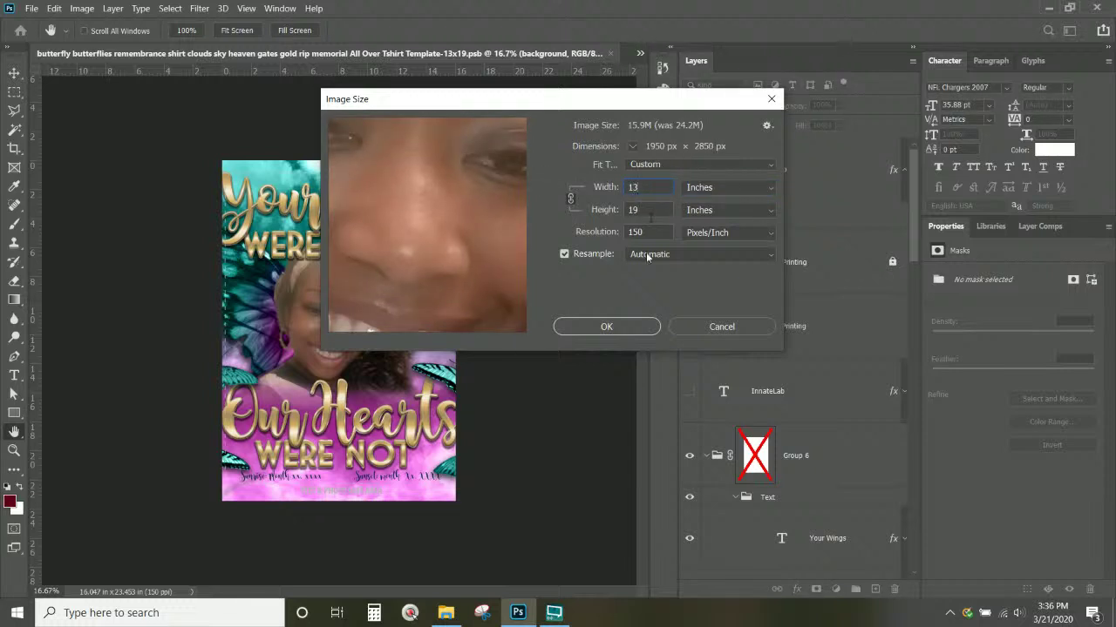
left_click(624, 329)
Undo the image resize and the crop, back to the full shirt canvas.
key("c")
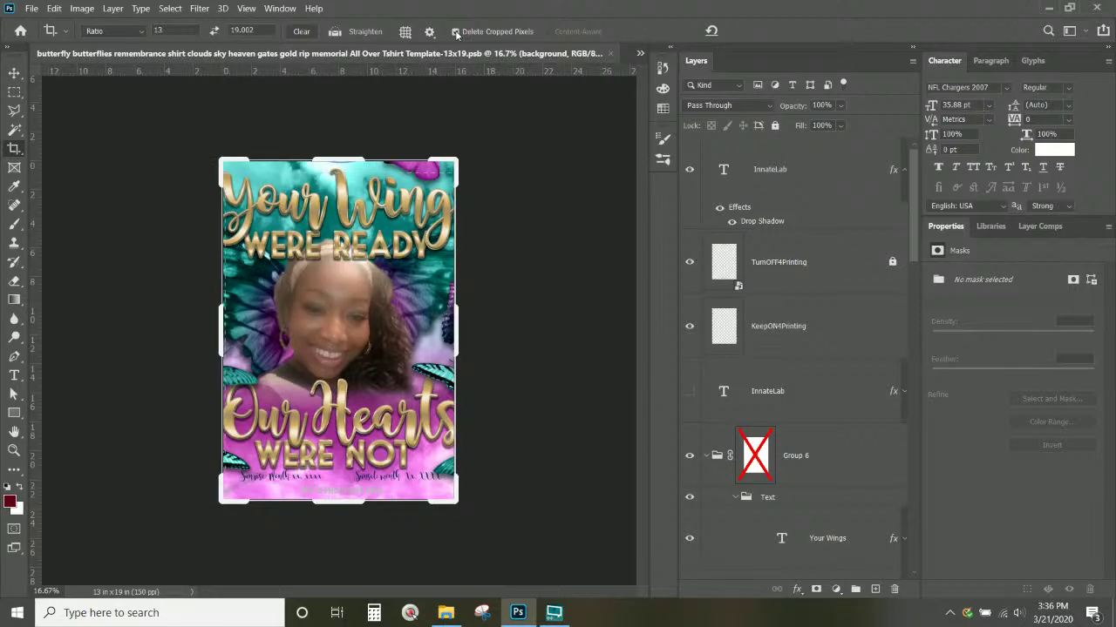
key("ctrl+z")
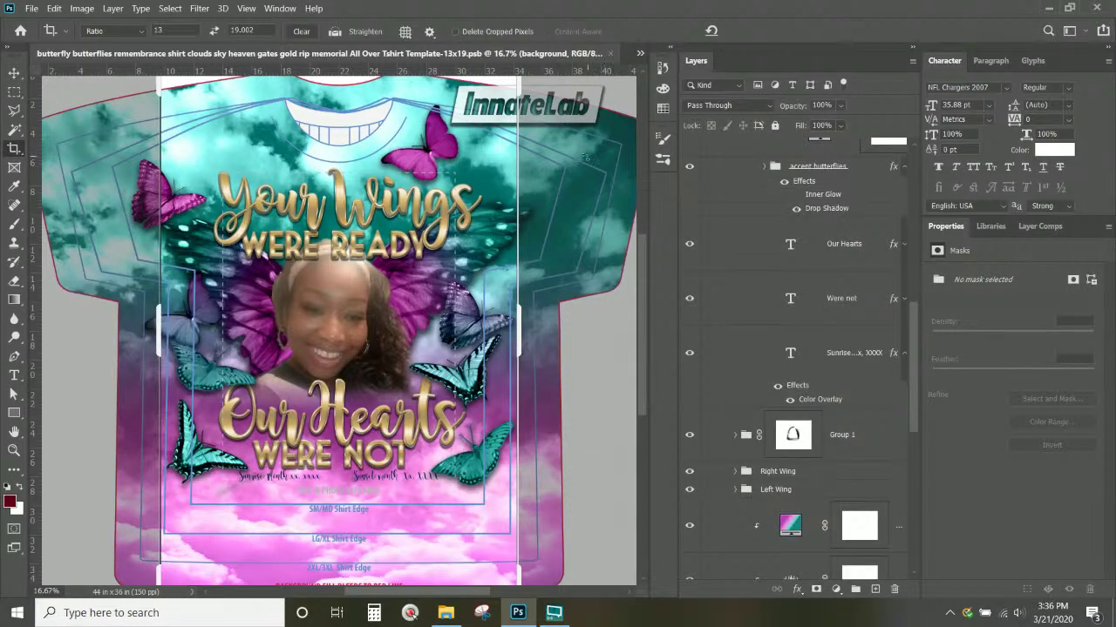
Turn off deleting cropped pixels and crop the shirt at full height with the 13:19 ratio, to about 24.6 x 36 inches.
left_click(455, 32)
left_click(454, 33)
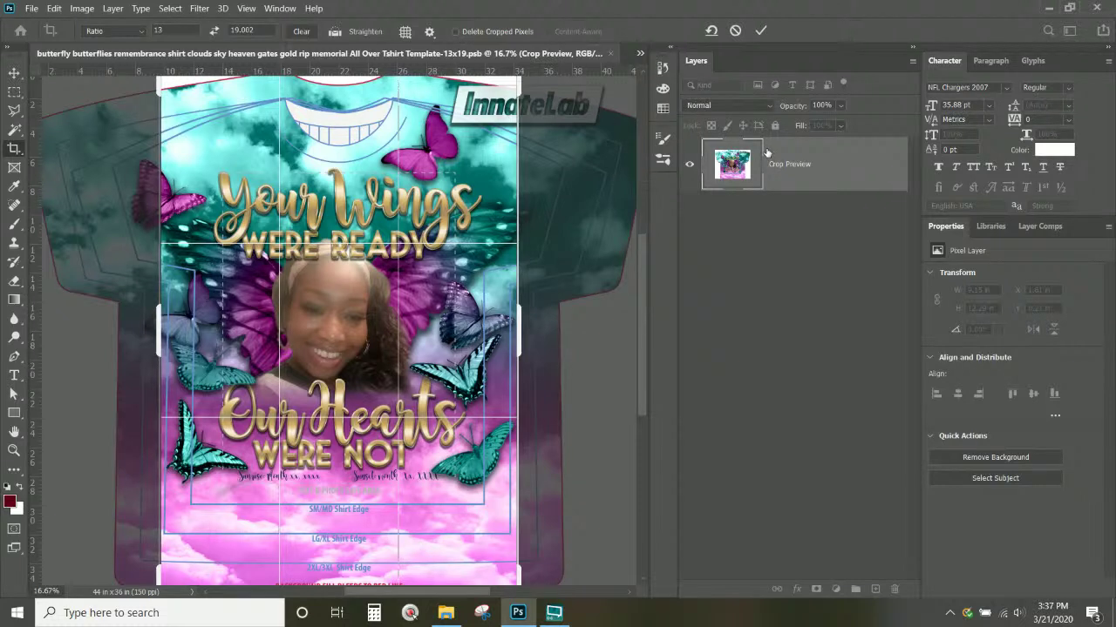
scroll(499, 209, "up", 2)
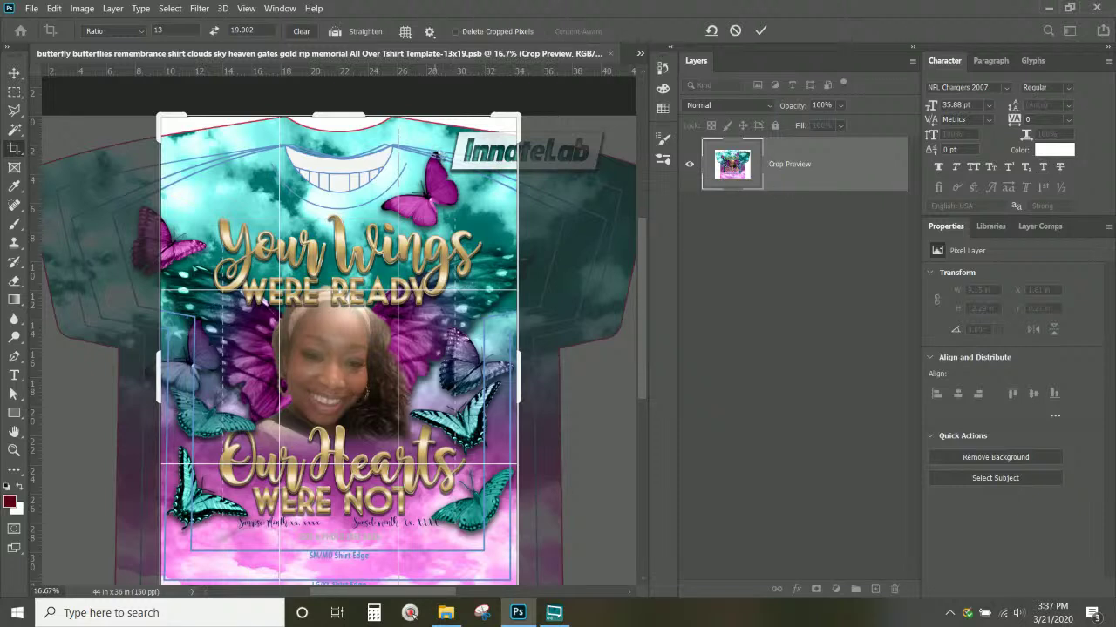
key("Return")
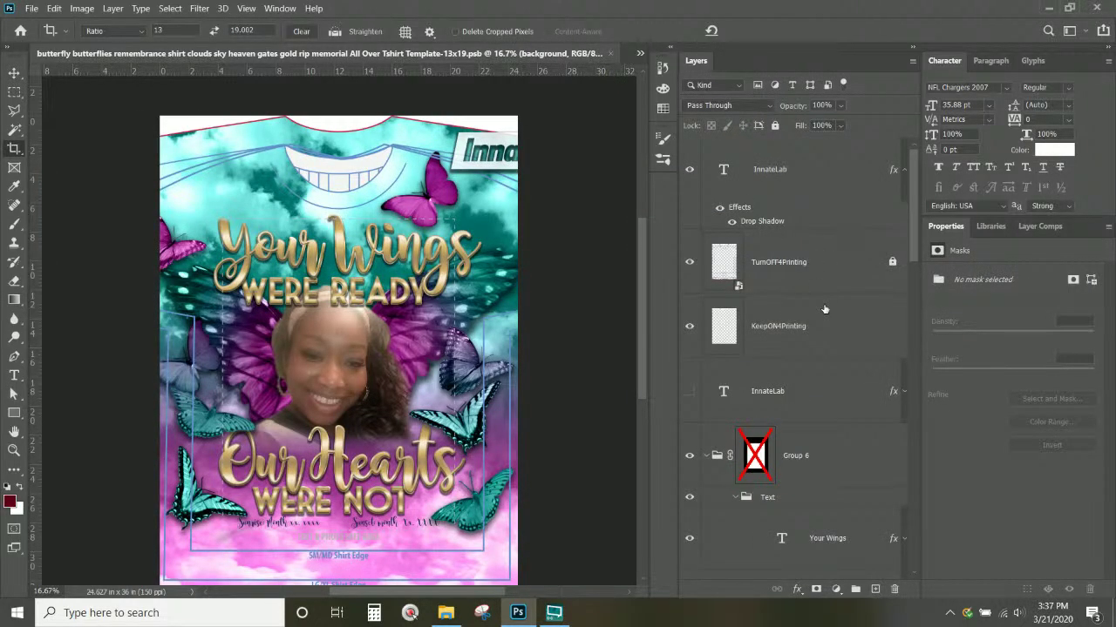
Unlock and delete the TurnOFF4Printing guide layer, and delete the KeepON4Printing layer while keeping the hidden InnateLab text layer.
scroll(824, 310, "down", 5)
scroll(466, 354, "down", 3)
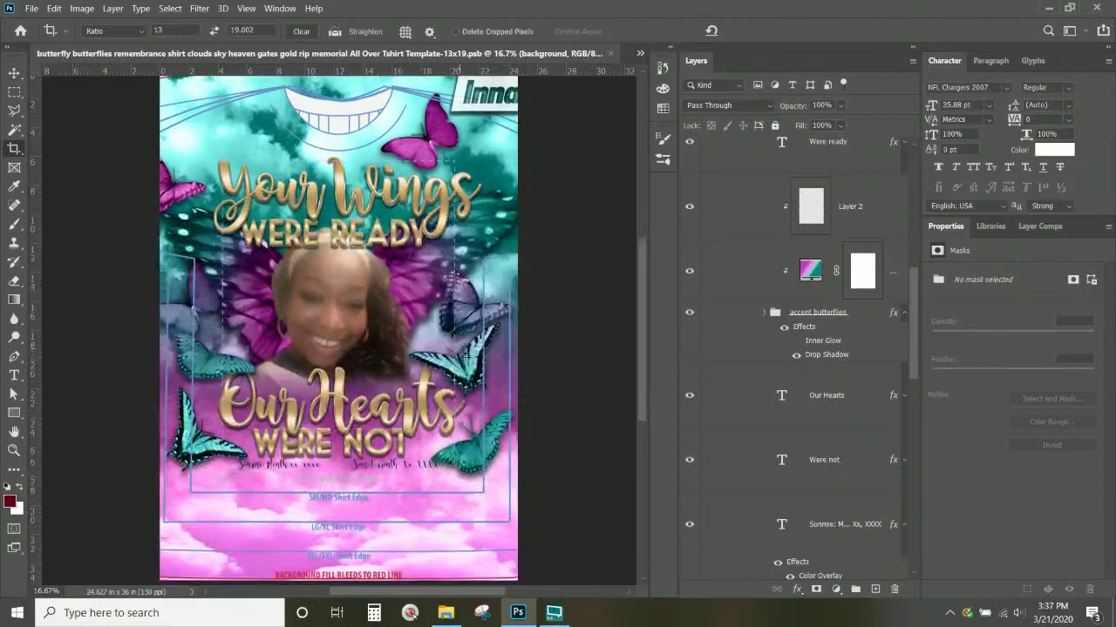
scroll(466, 353, "up", 3)
scroll(782, 266, "up", 5)
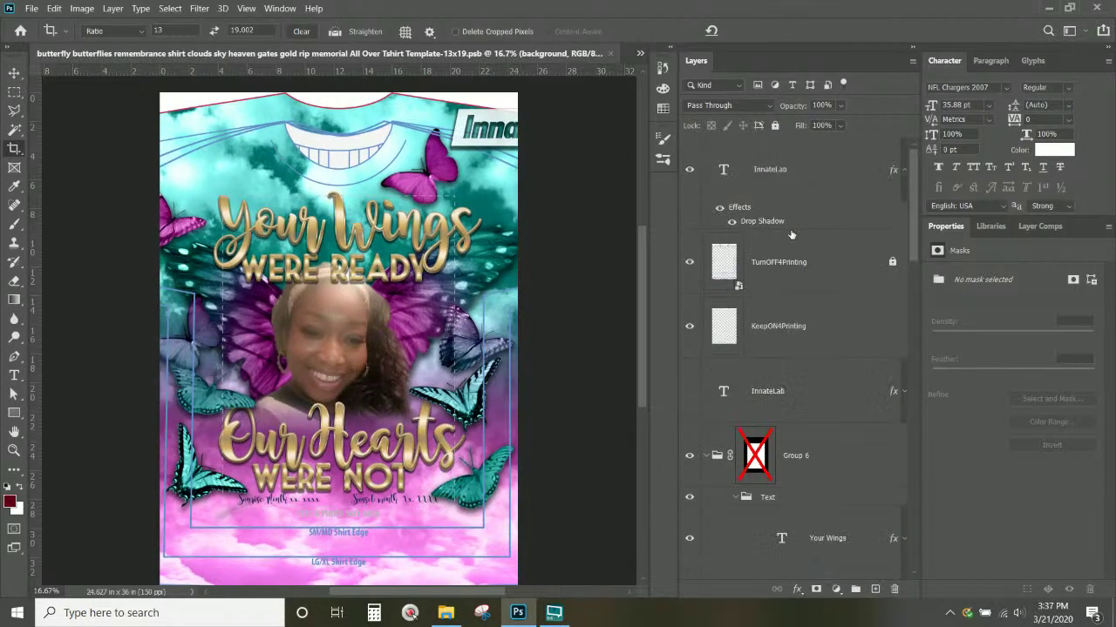
left_click(782, 266)
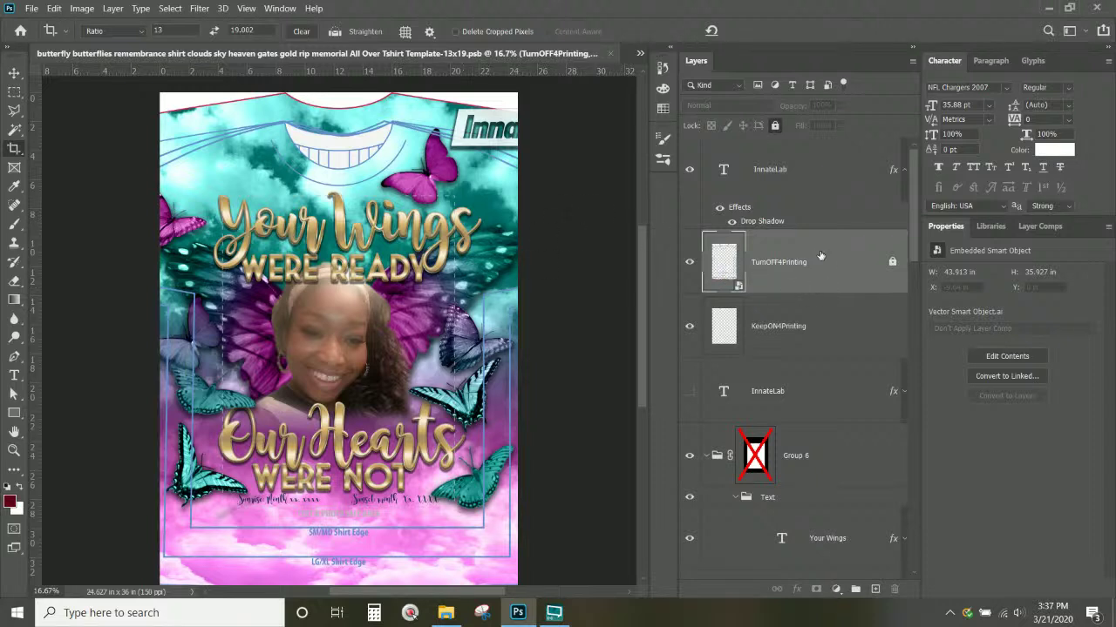
left_click(835, 316, "ctrl")
left_click(827, 278)
left_click(894, 260)
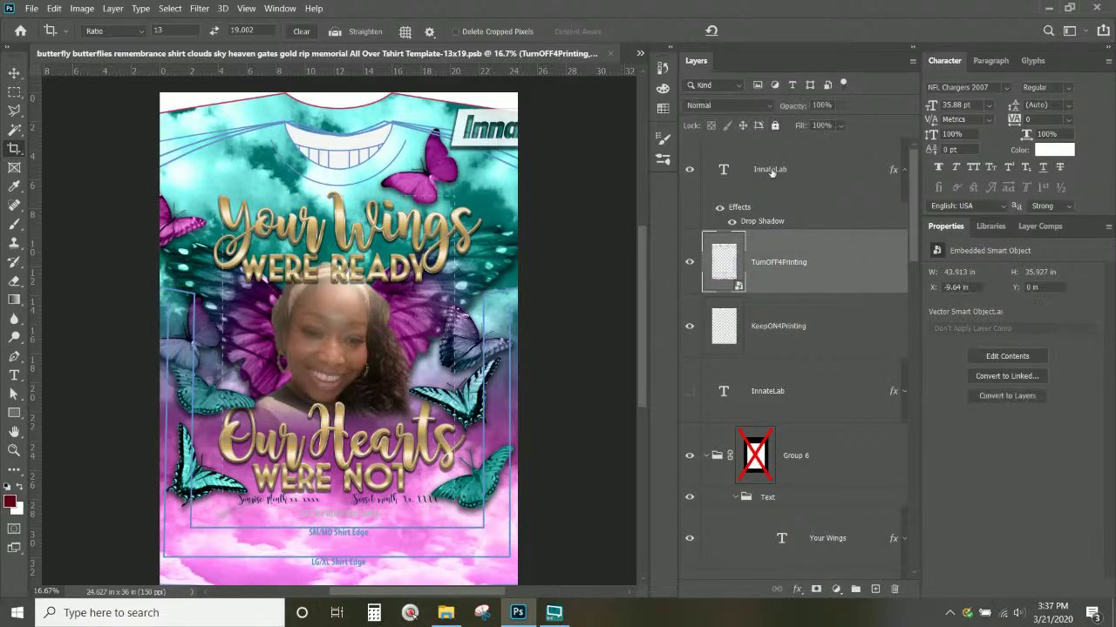
key("Delete")
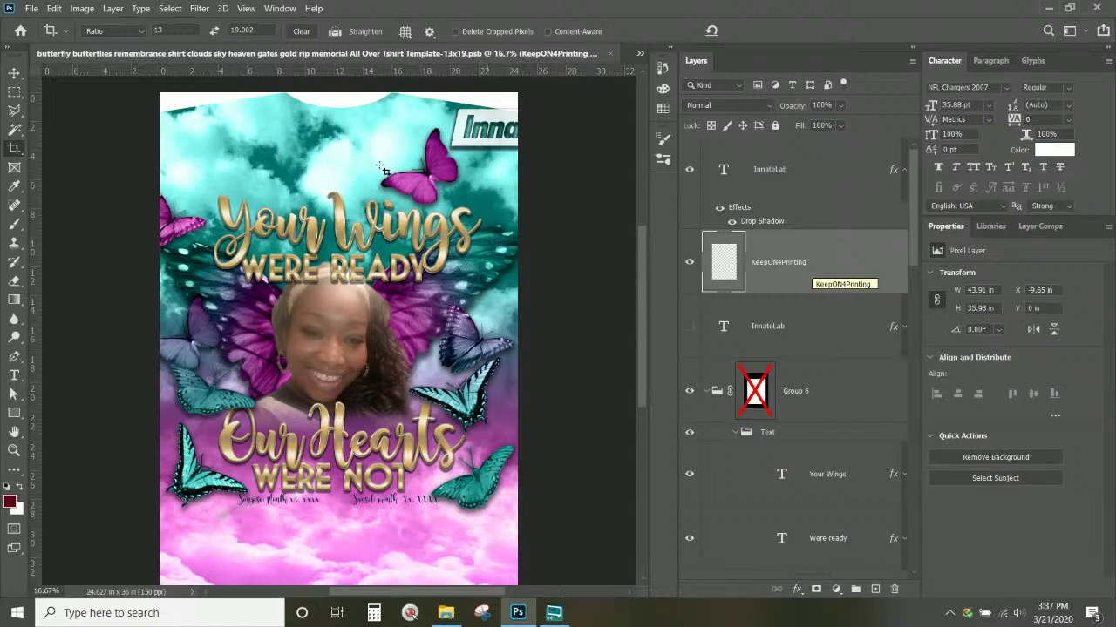
key("Delete")
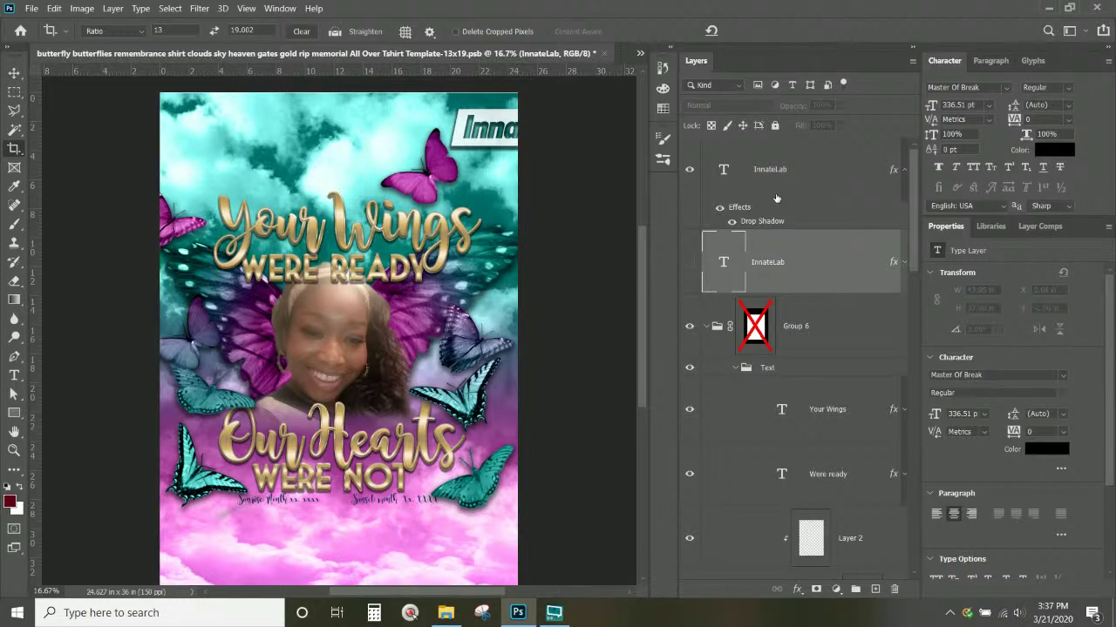
key("Delete")
key("ctrl+z")
Collapse the Text group and the masked cloud background group inside Group 6.
scroll(689, 262, "down", 2)
left_click(826, 260)
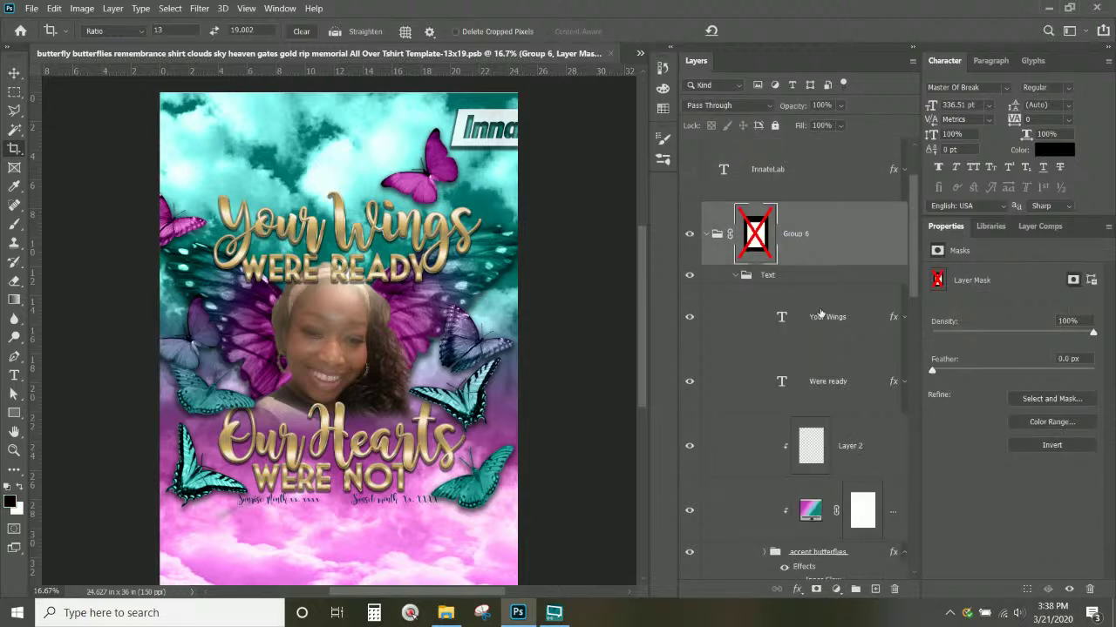
left_click(766, 278)
left_click(737, 275)
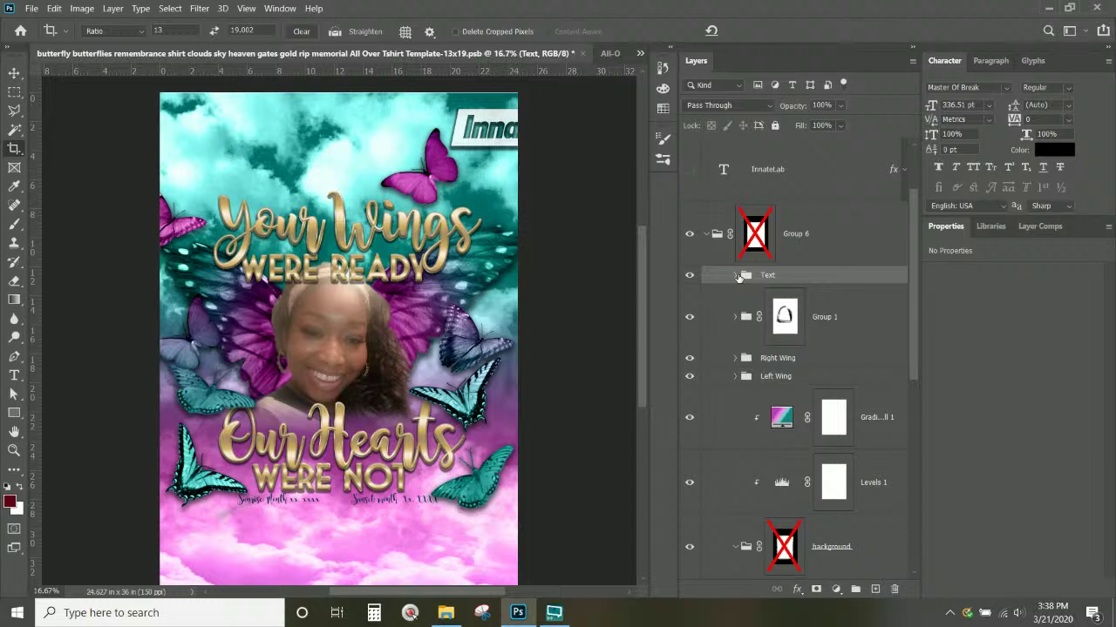
scroll(738, 277, "down", 3)
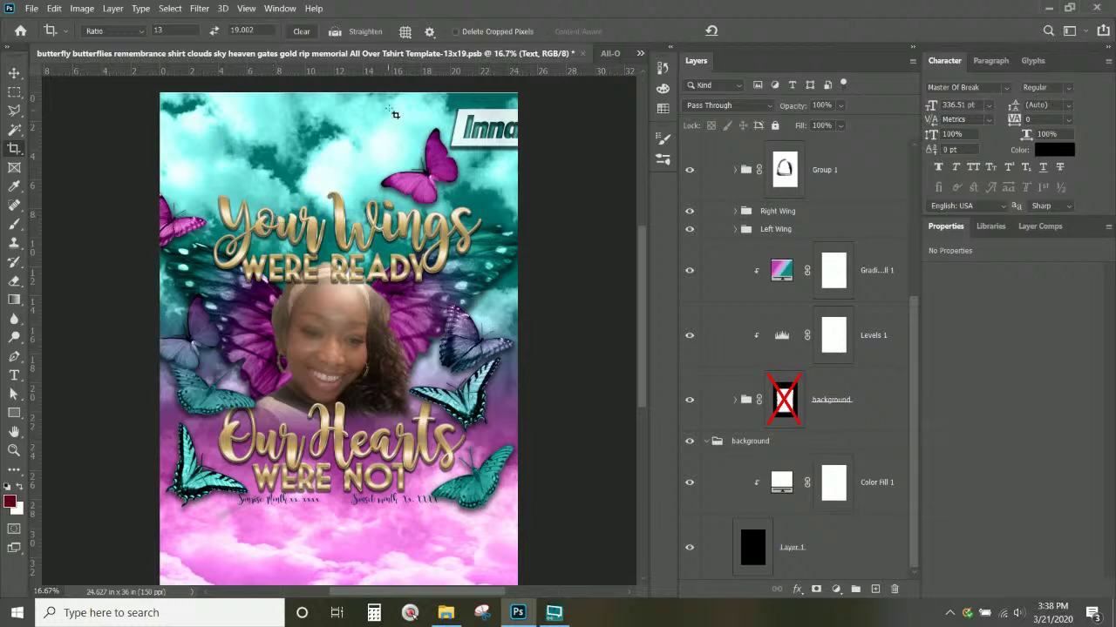
scroll(804, 194, "up", 3)
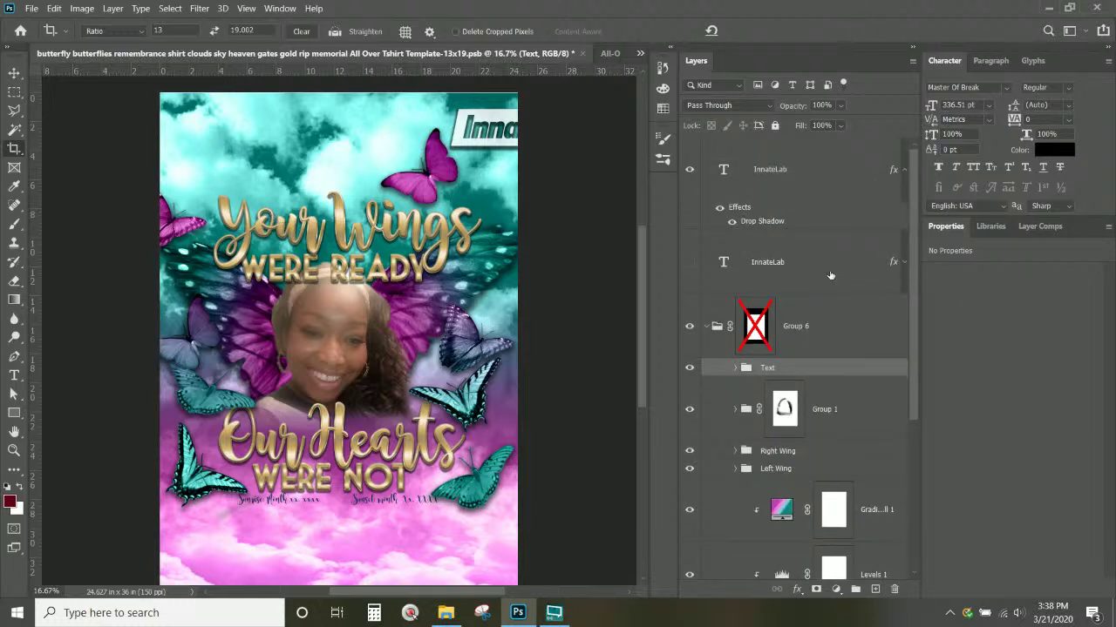
Re-enable the layer mask on Group 6 to preview its effect, and delete that mask.
scroll(829, 276, "down", 3)
left_click(788, 157)
scroll(784, 174, "up", 2)
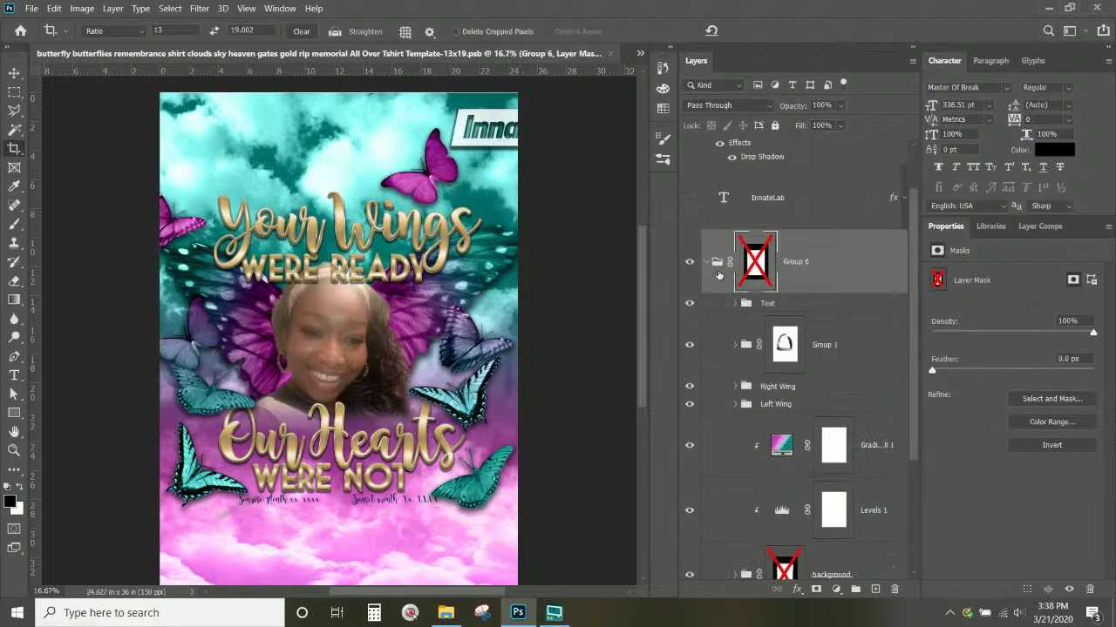
left_click(754, 272, "shift")
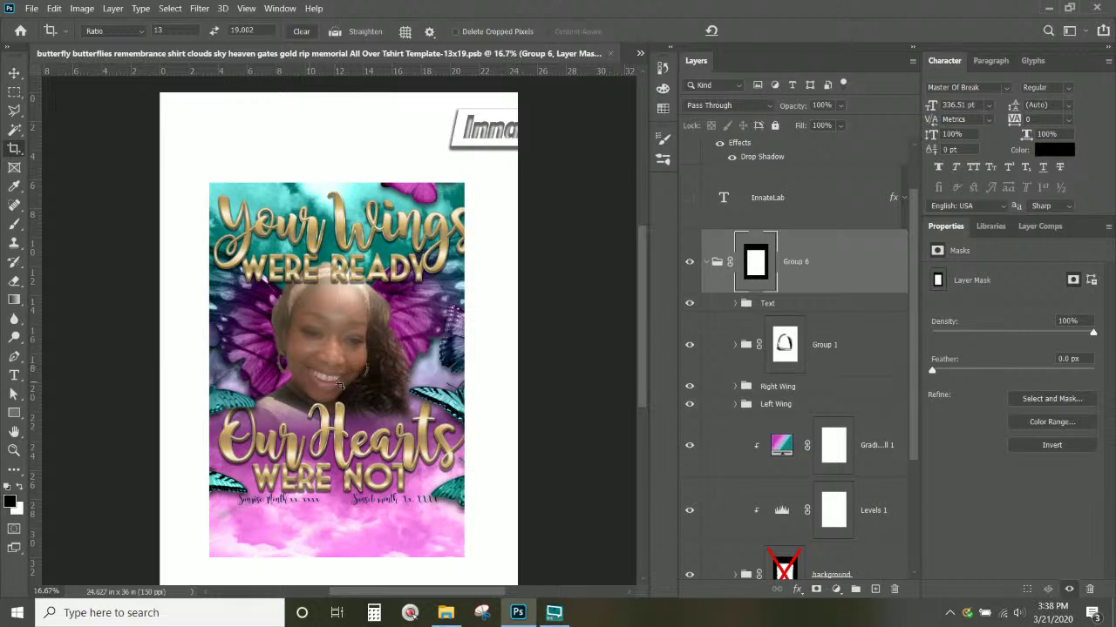
right_click(761, 264)
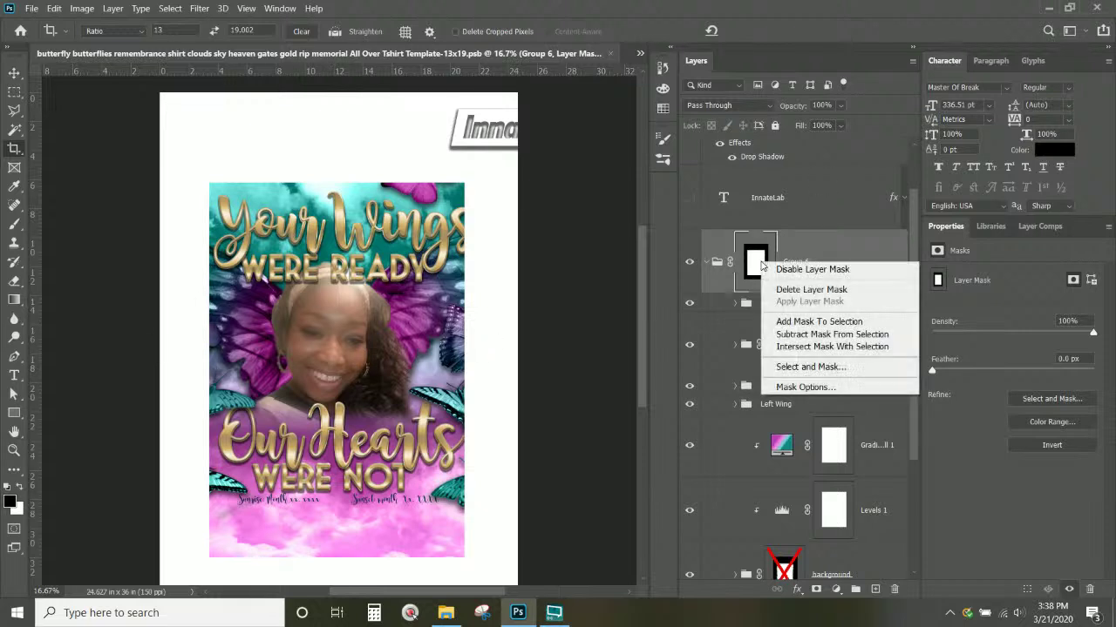
left_click(810, 290)
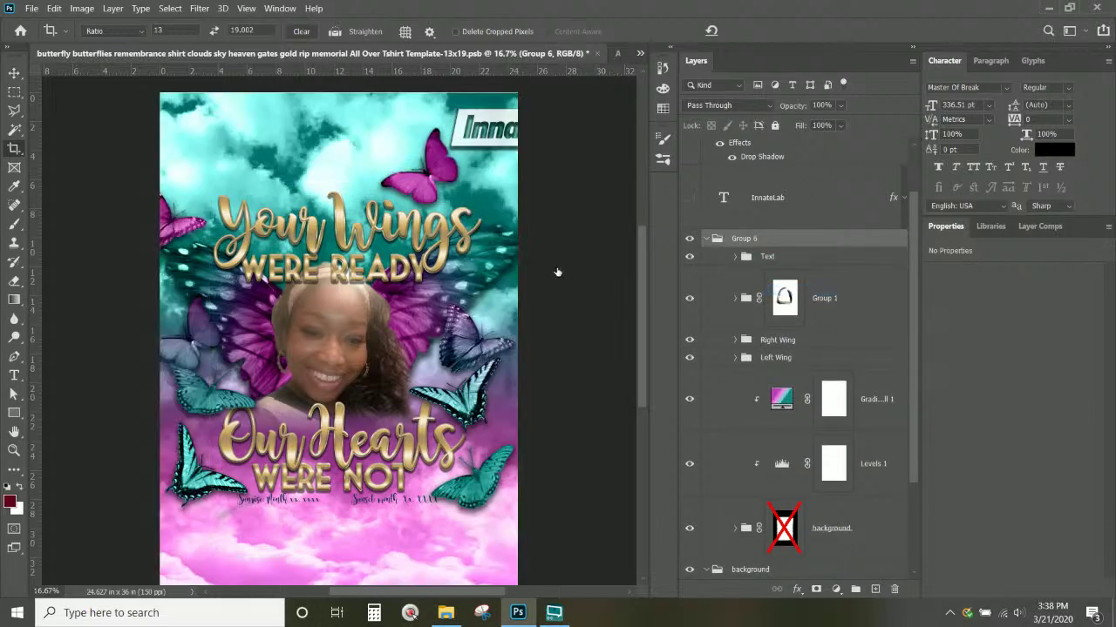
Select Group 1 and examine the full cropped artwork from the upper sky down to the lower clouds.
scroll(780, 248, "down", 2)
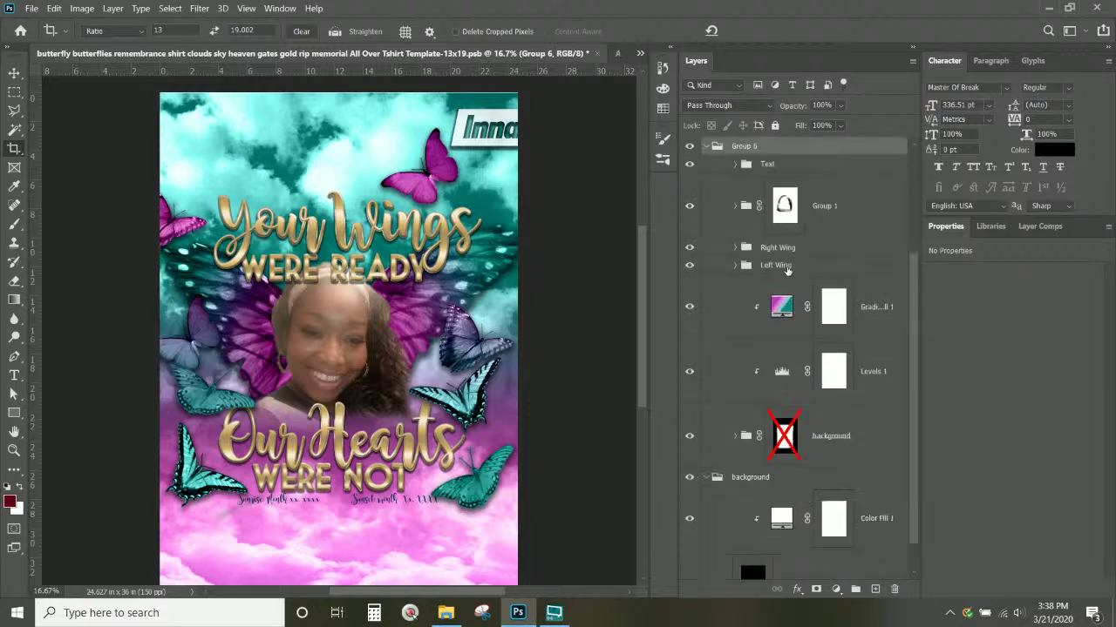
left_click(791, 220)
scroll(331, 362, "down", 2)
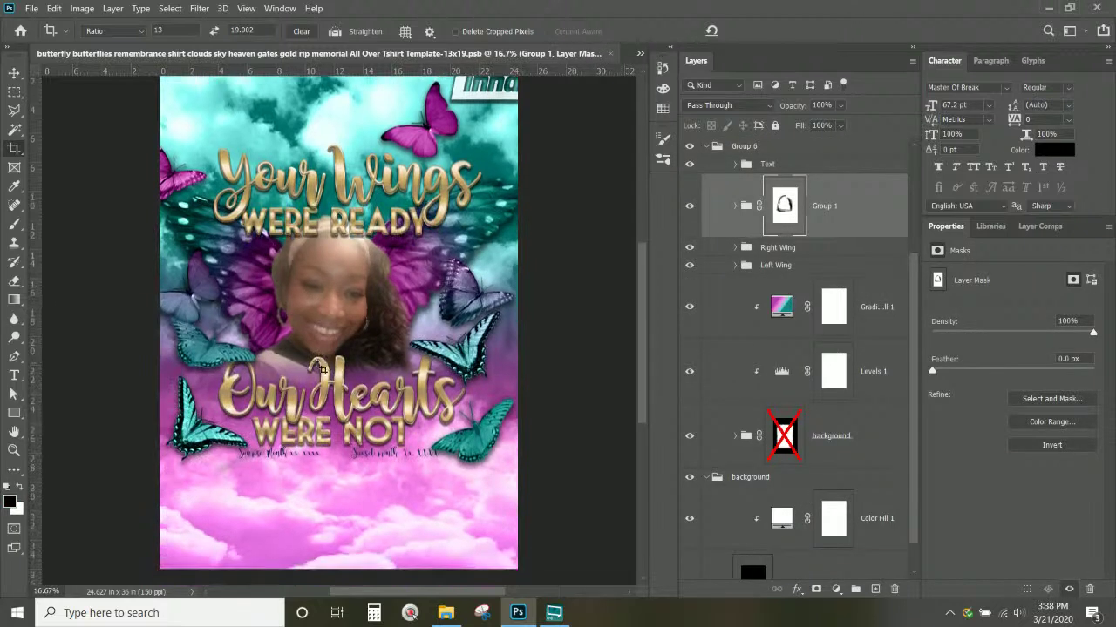
scroll(332, 362, "up", 5)
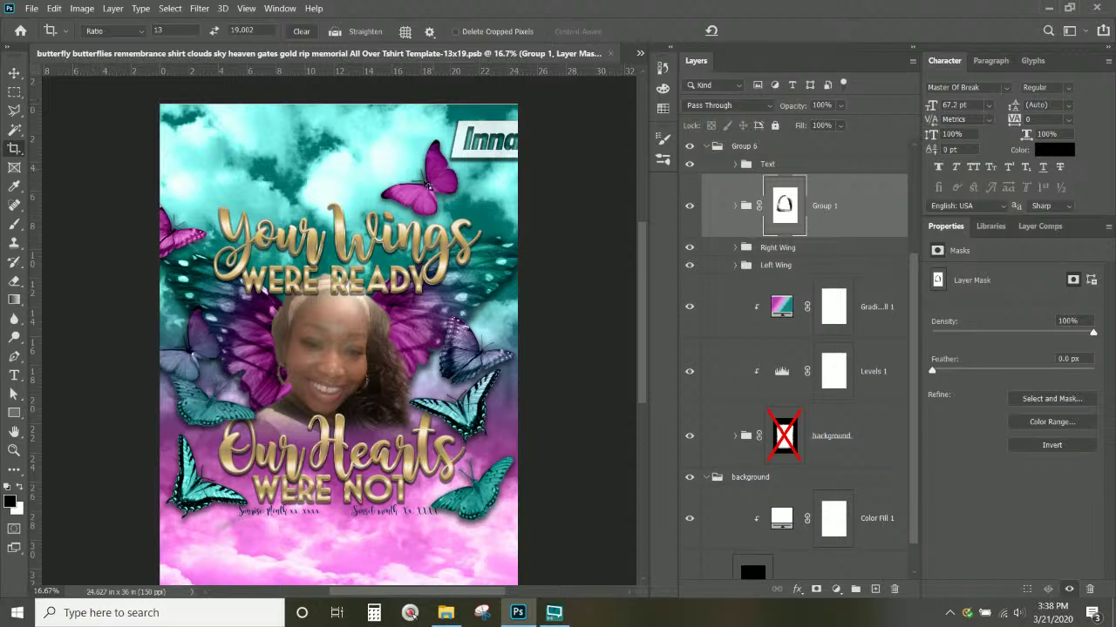
scroll(404, 218, "down", 1)
scroll(404, 218, "down", 2)
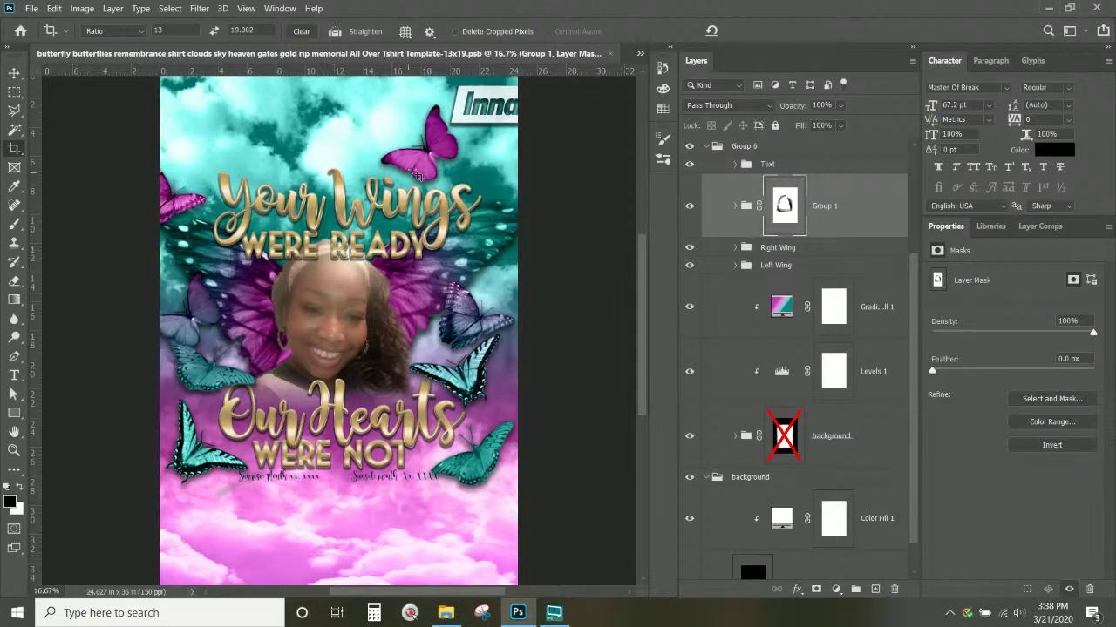
scroll(349, 532, "down", 1)
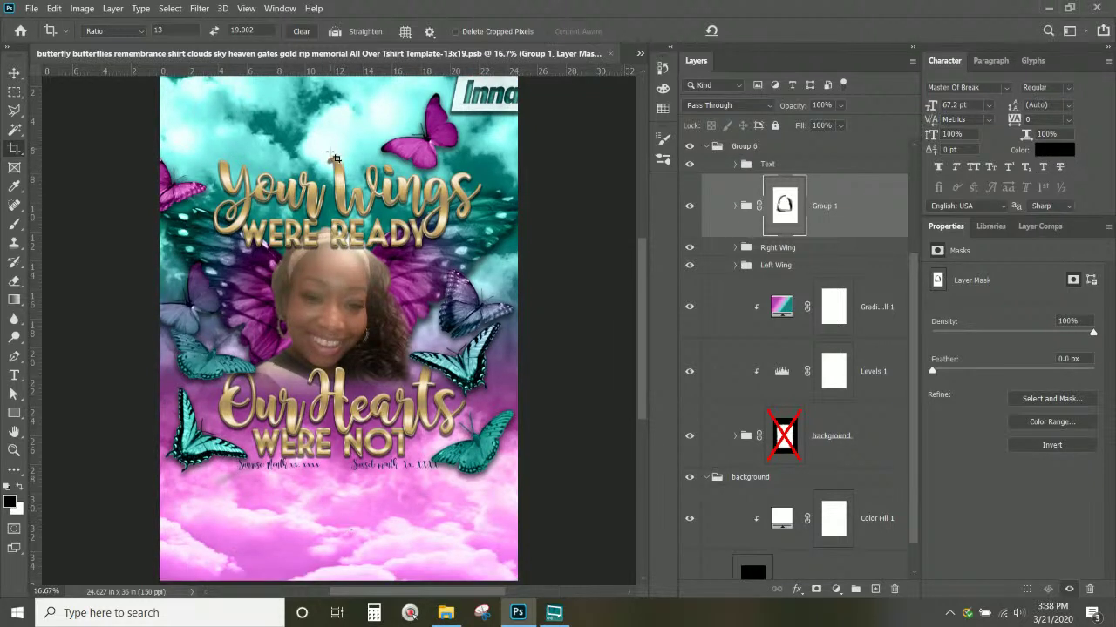
scroll(374, 503, "down", 2)
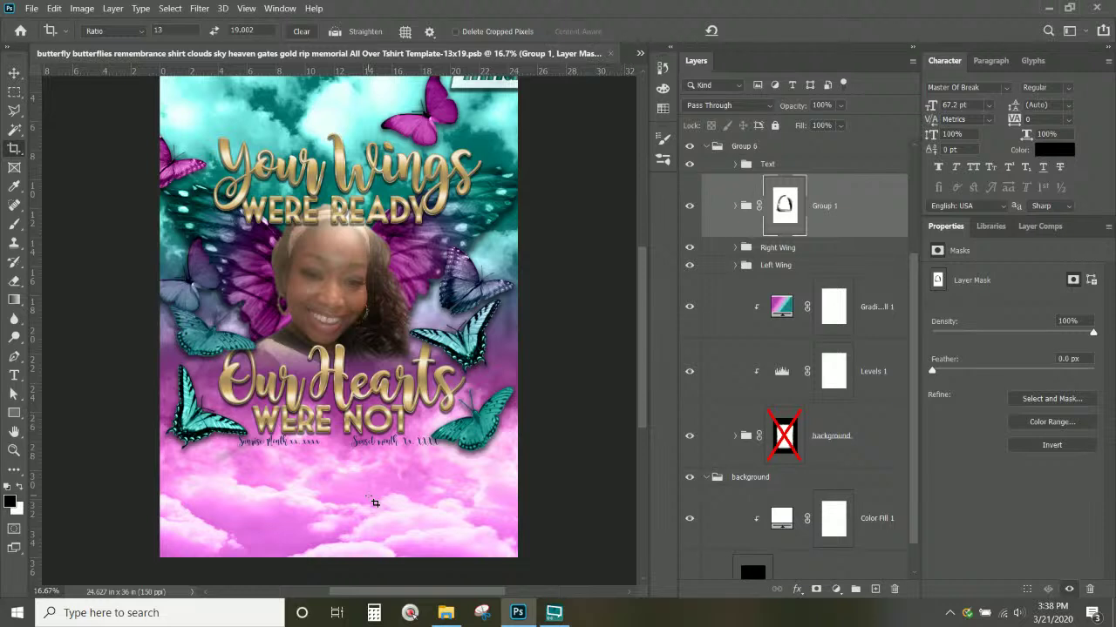
scroll(375, 503, "up", 3)
scroll(491, 394, "up", 1)
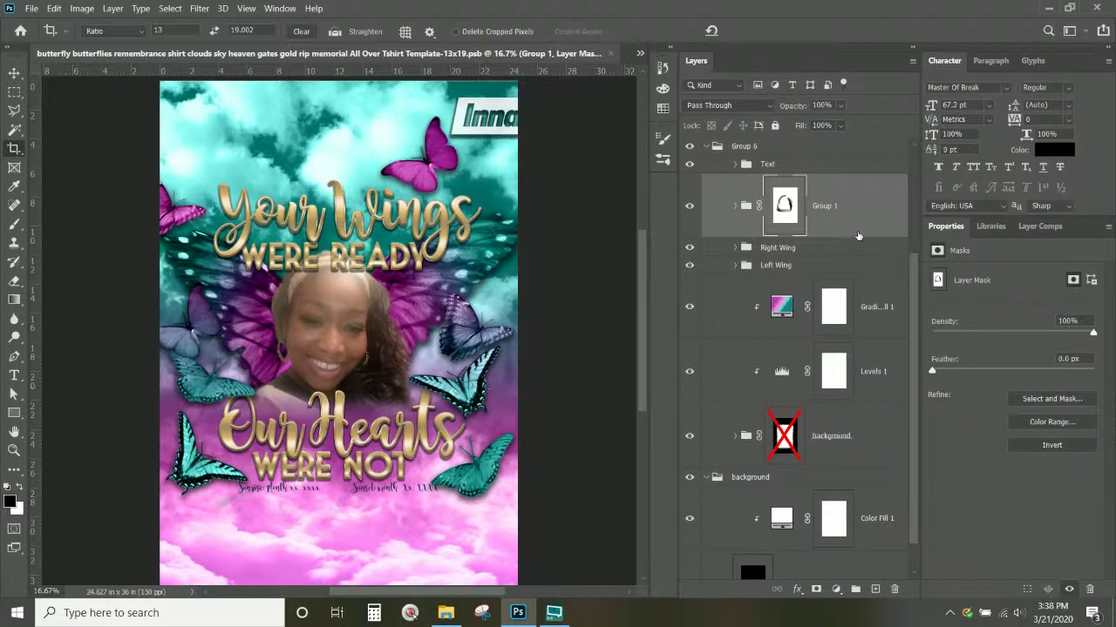
Hide the bottom background group holding Color Fill 1, and toggle the cloud background group off and on to compare.
left_click(868, 455)
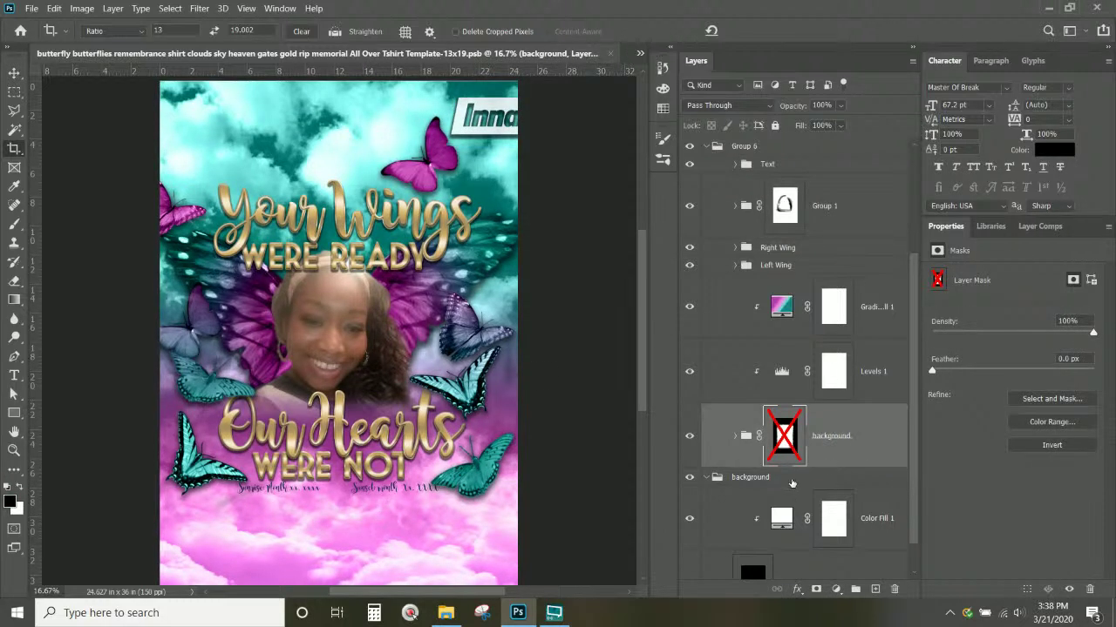
left_click(712, 477)
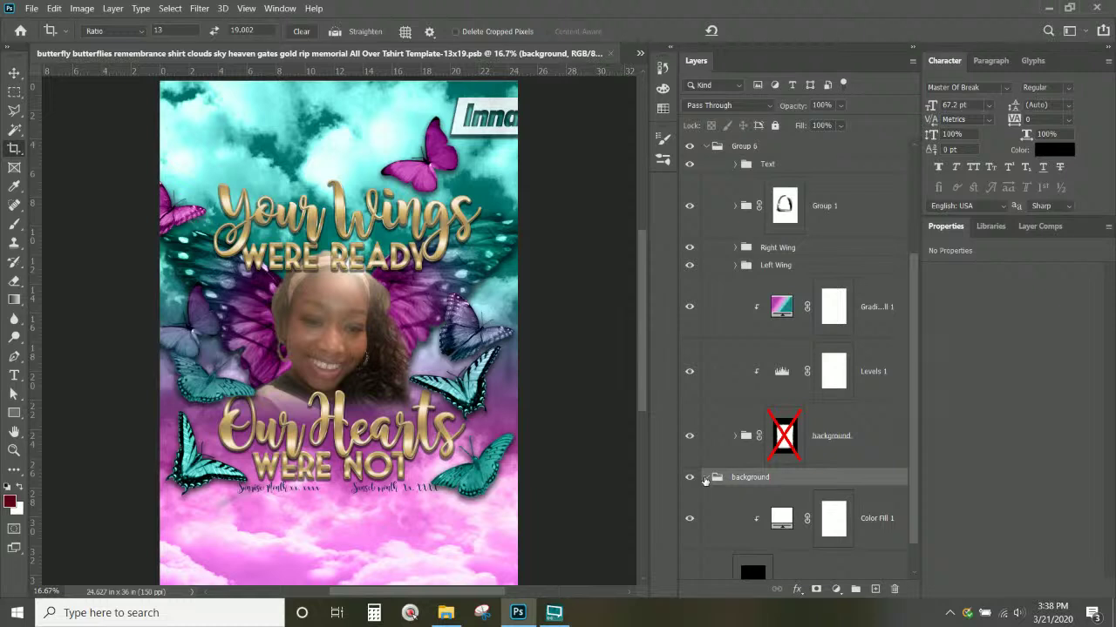
left_click(689, 477)
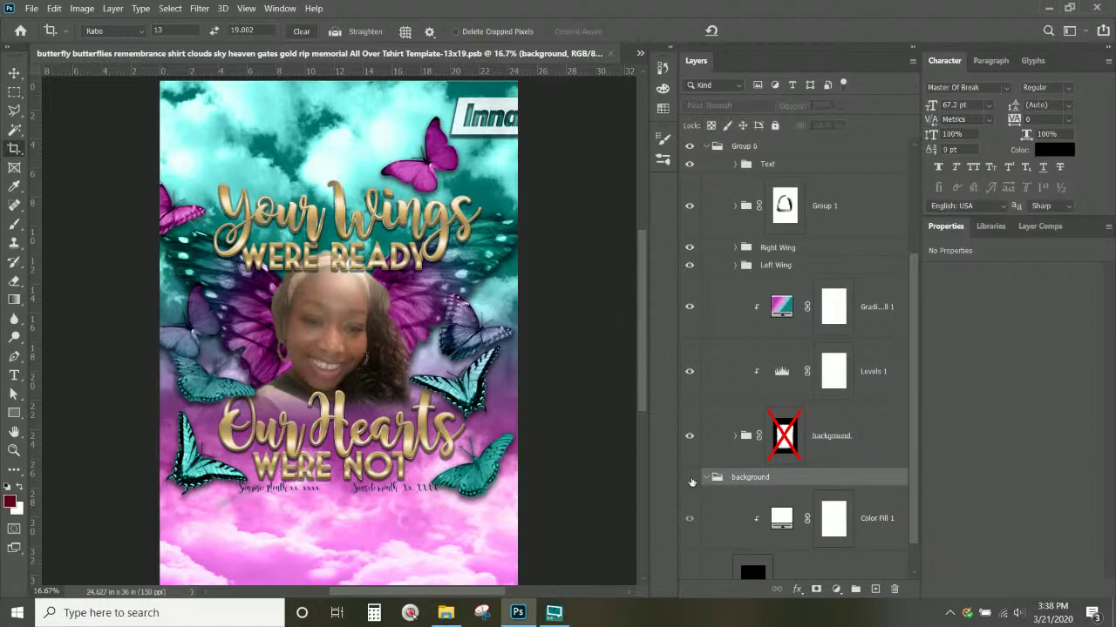
left_click(689, 441)
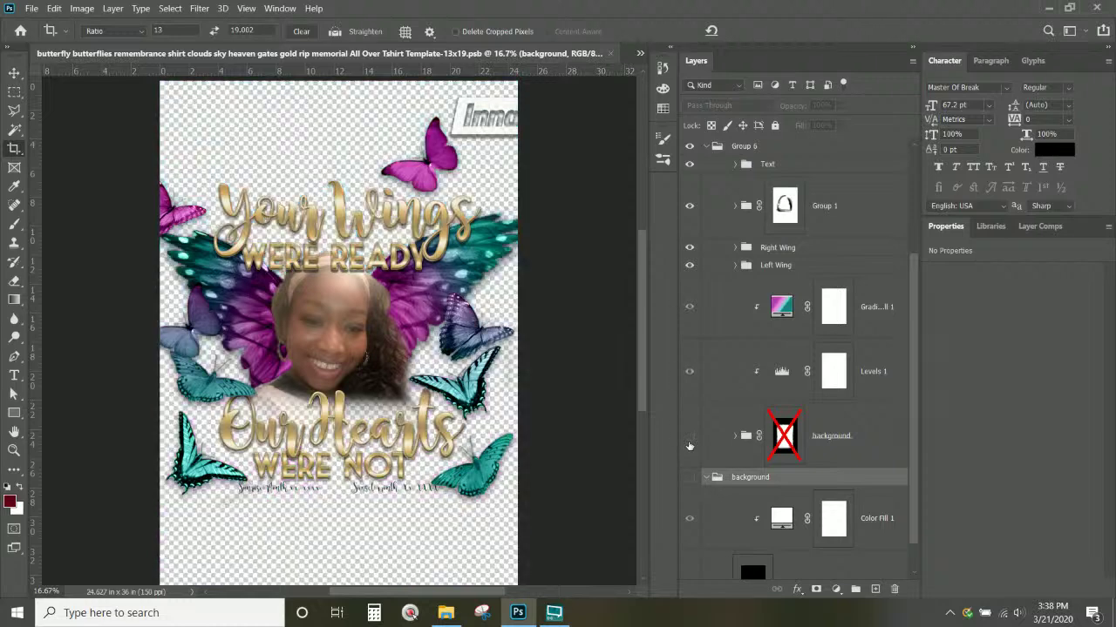
left_click(690, 441)
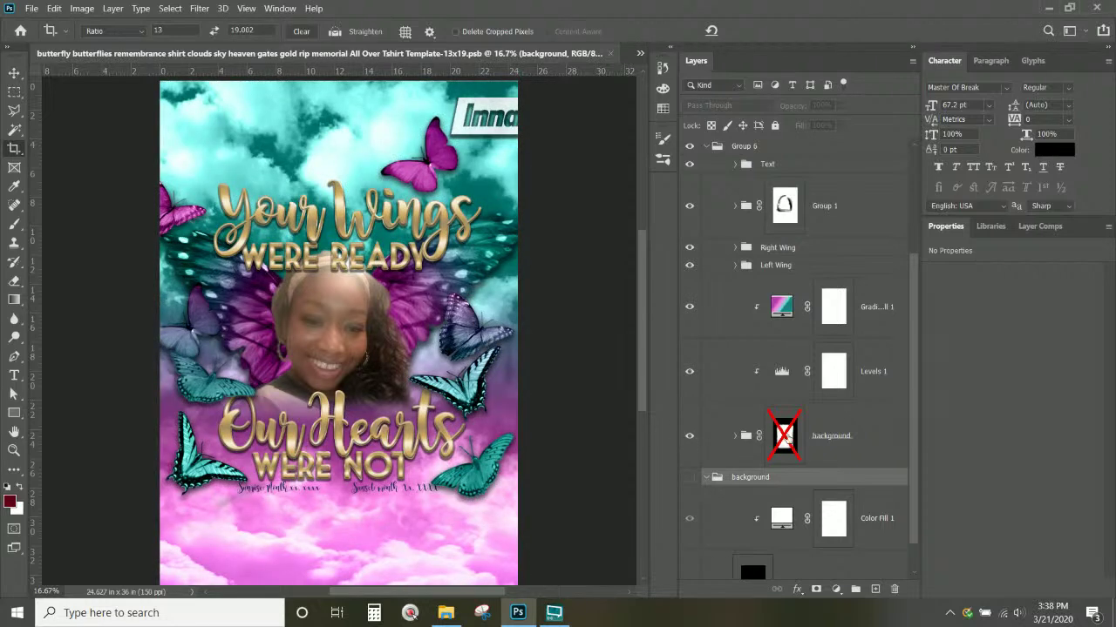
Enable the disabled layer mask on the cloud background group.
left_click(783, 437)
right_click(782, 440)
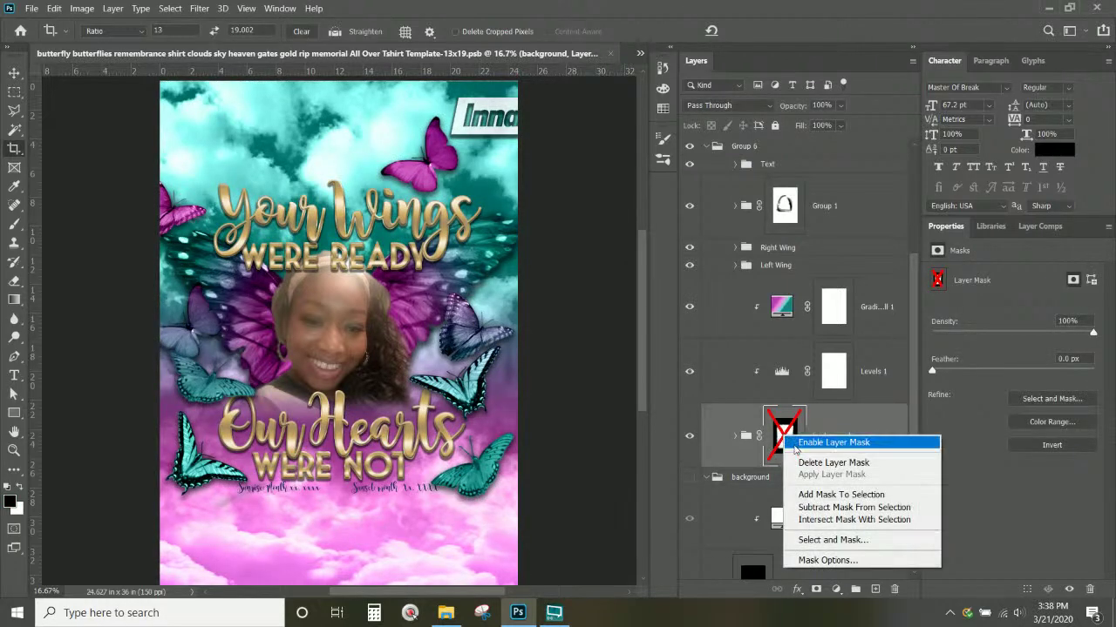
left_click(796, 445)
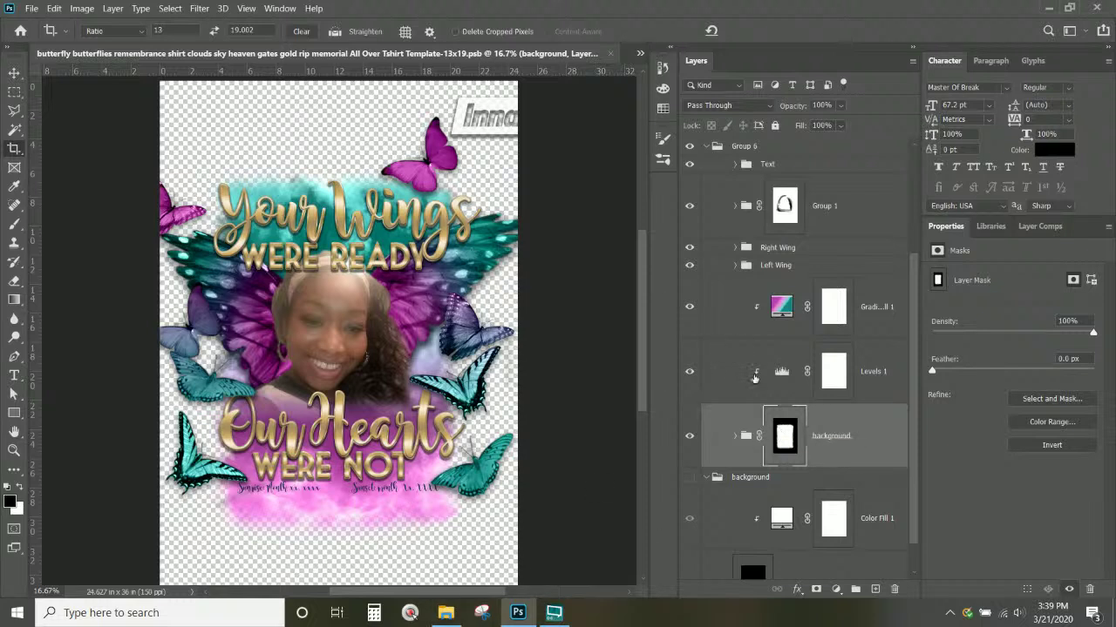
Open grunge clipping masks photoshop.psd and look over its grunge and slate mask layers.
left_click(445, 613)
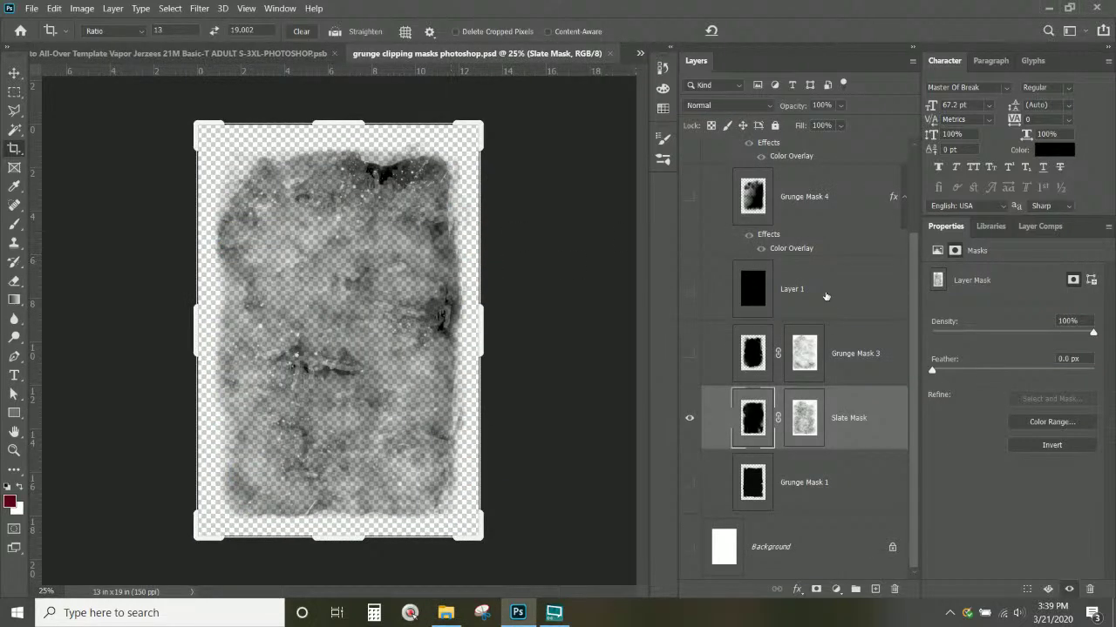
scroll(811, 371, "up", 2)
scroll(787, 276, "down", 2)
View the Grunge Graduation T-shirt template with the Move tool active, and return to the butterfly 13x19 document.
left_click(294, 54)
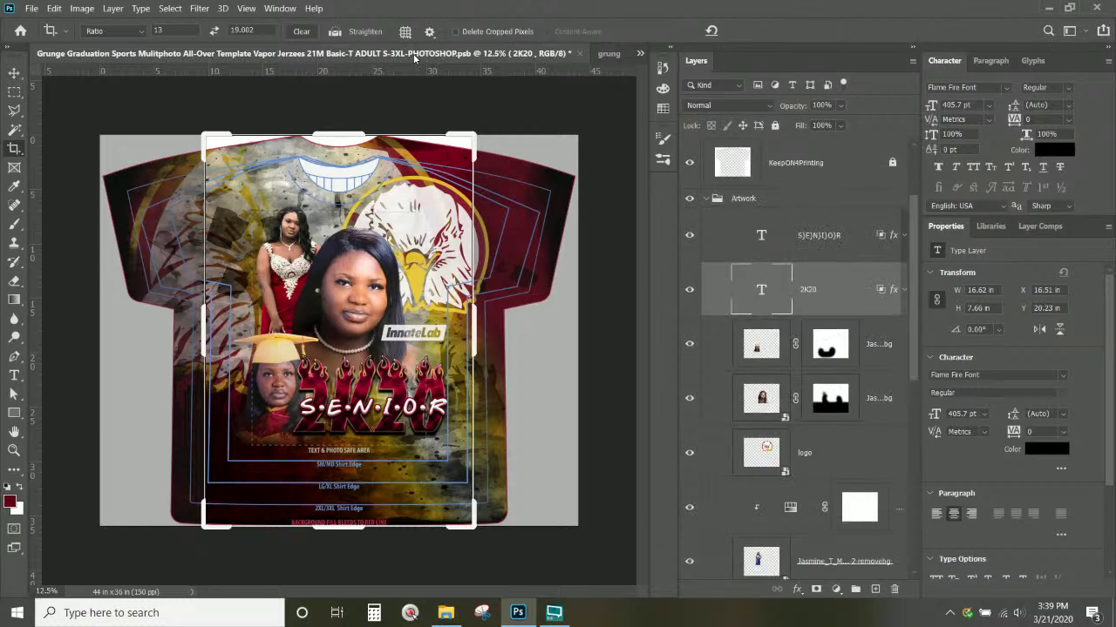
left_click(14, 74)
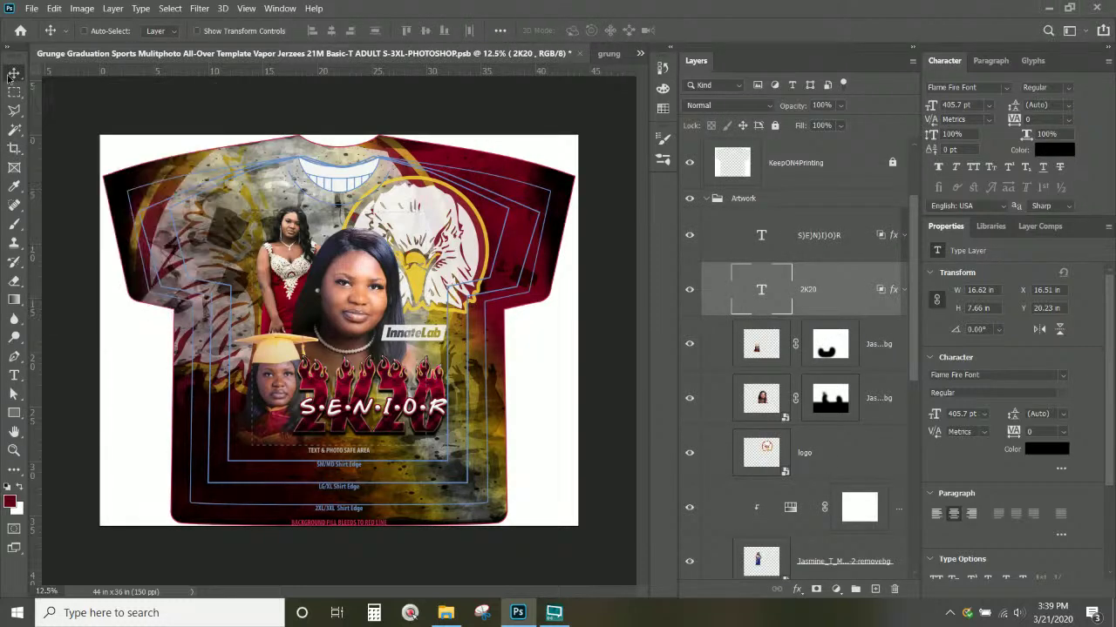
left_click(639, 54)
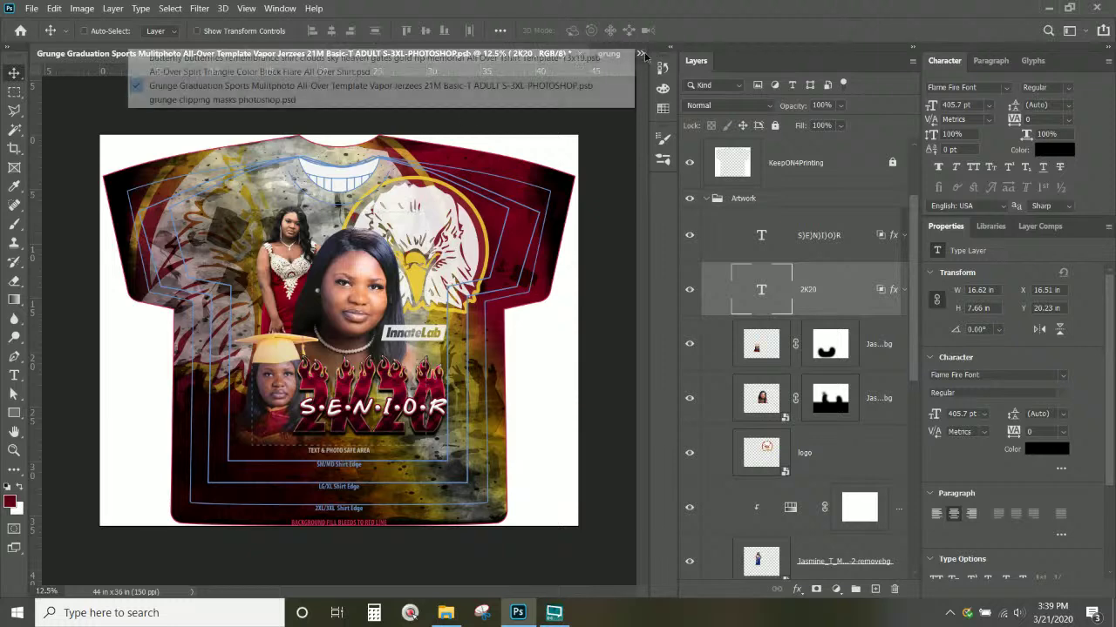
left_click(324, 57)
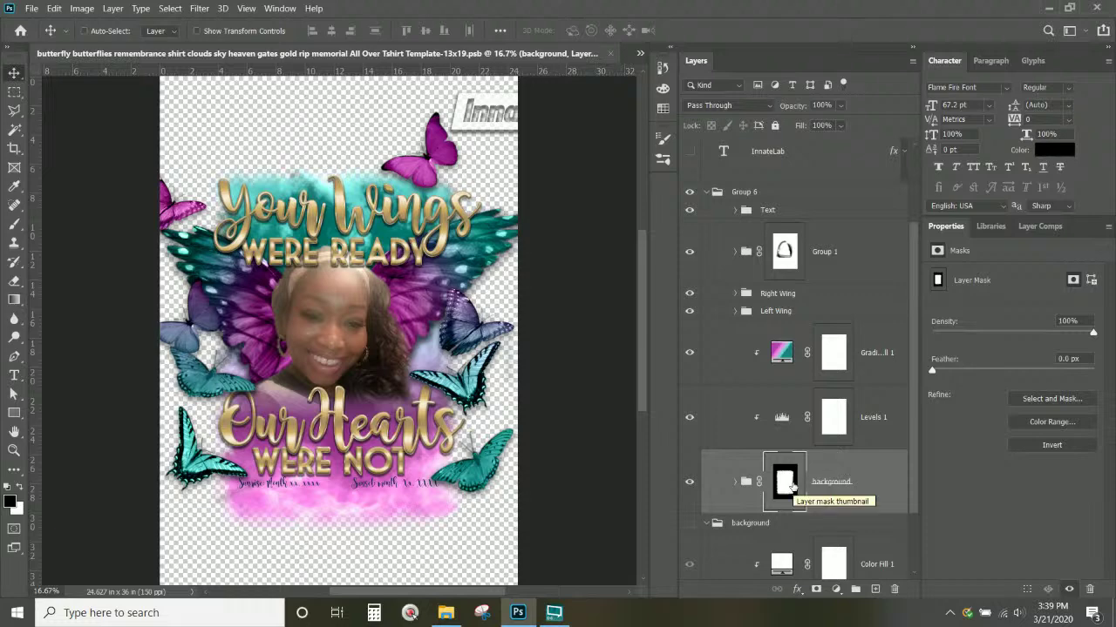
Delete the layer mask from the cloud background group.
scroll(788, 484, "down", 2)
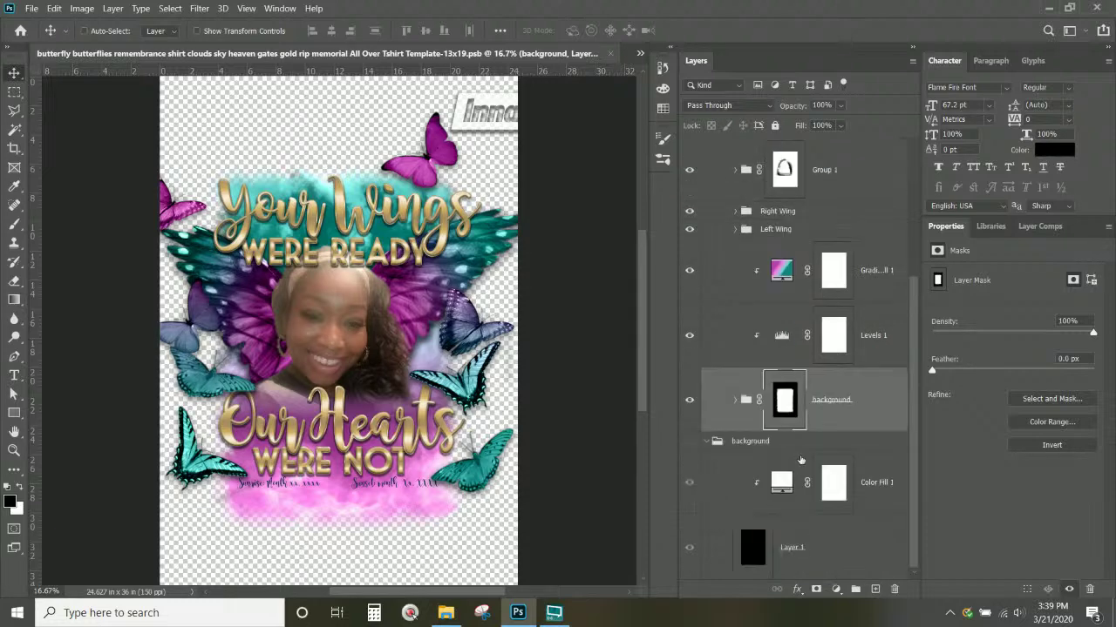
right_click(787, 402)
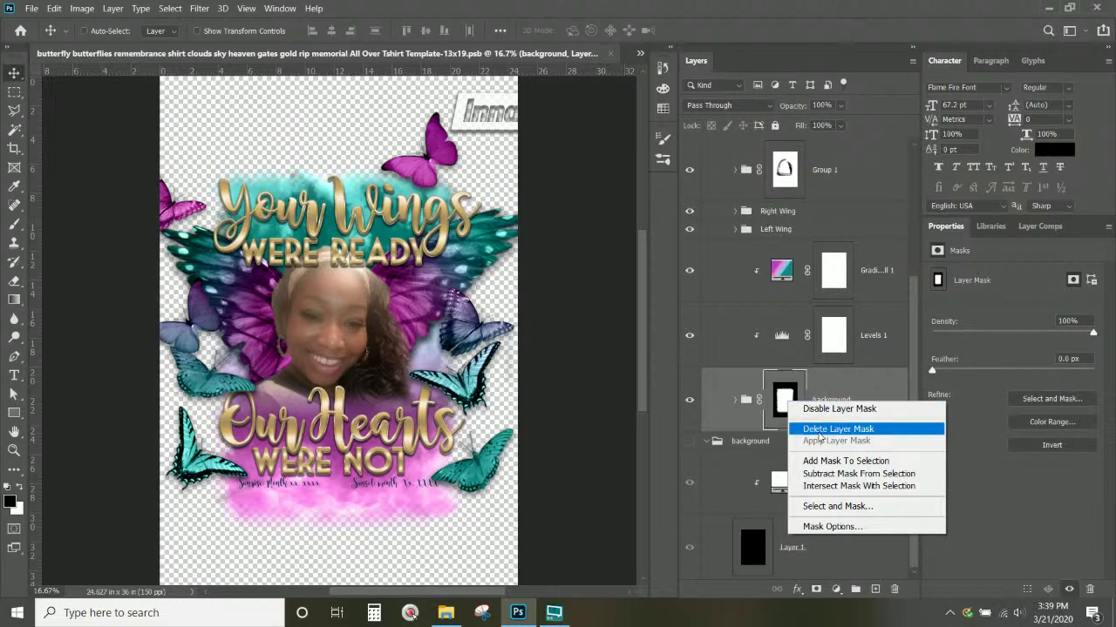
left_click(819, 428)
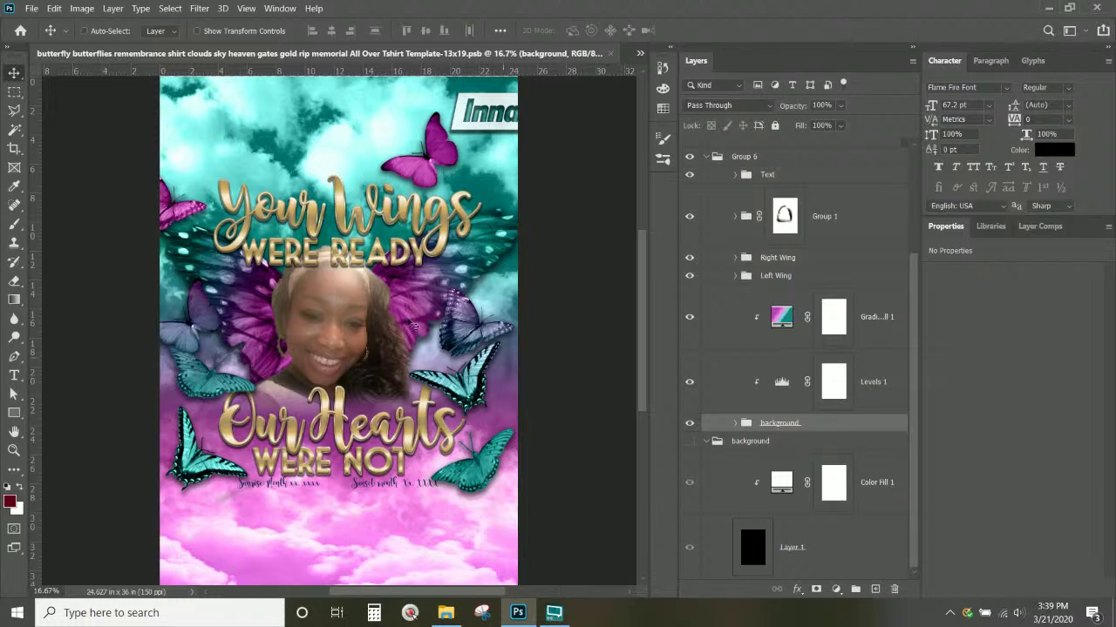
scroll(516, 313, "up", 1)
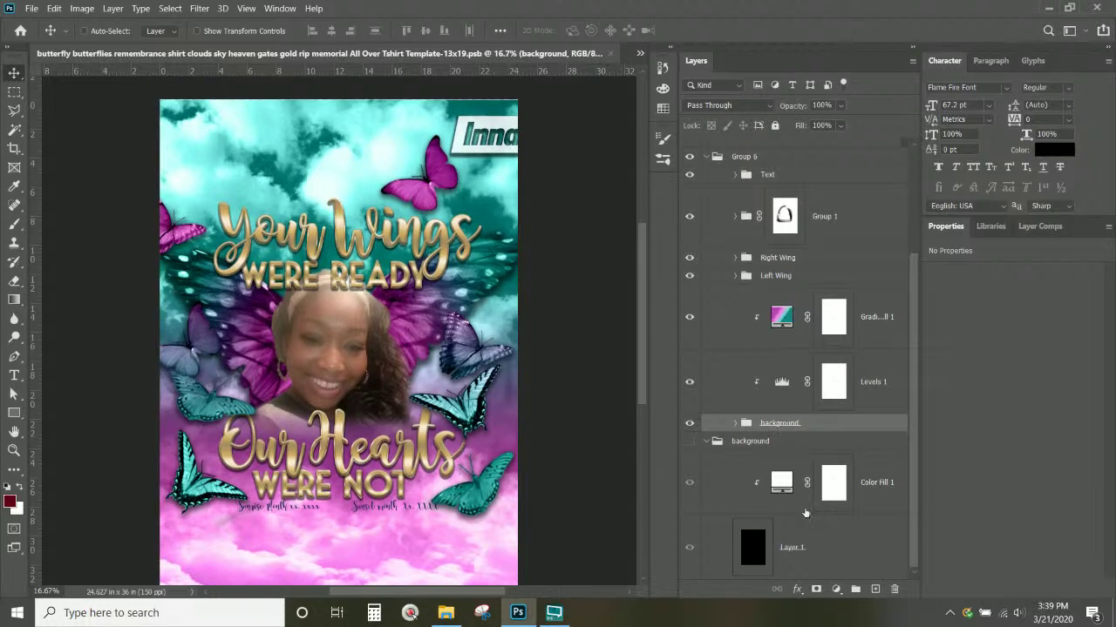
Add a layer mask to the cloud background group and choose the Basics foreground-to-transparent gradient in black.
left_click(816, 590)
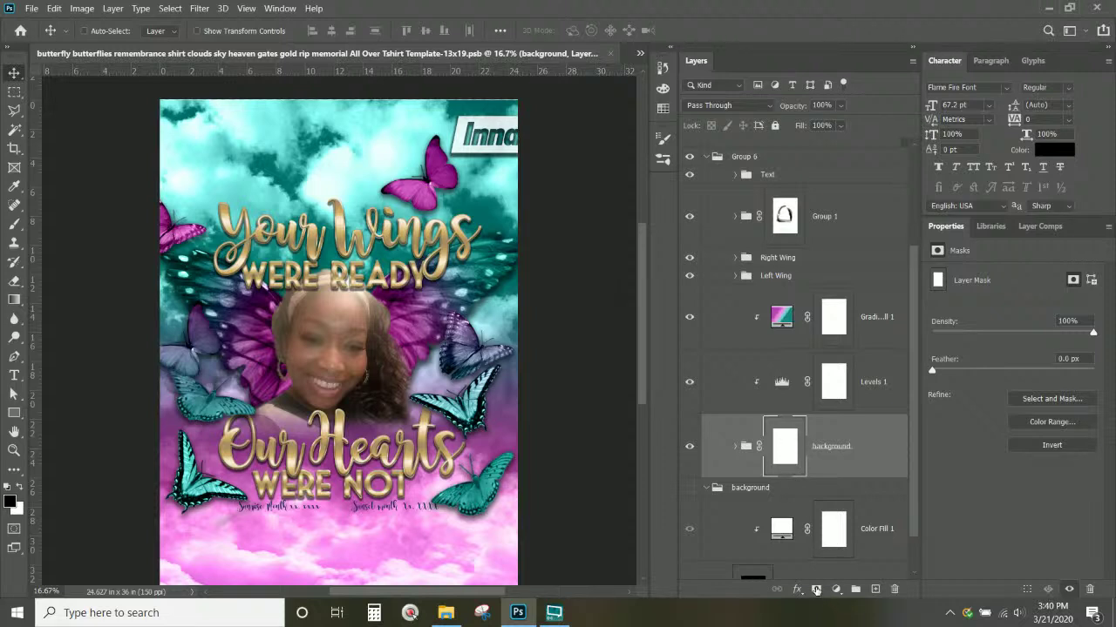
left_click(13, 299)
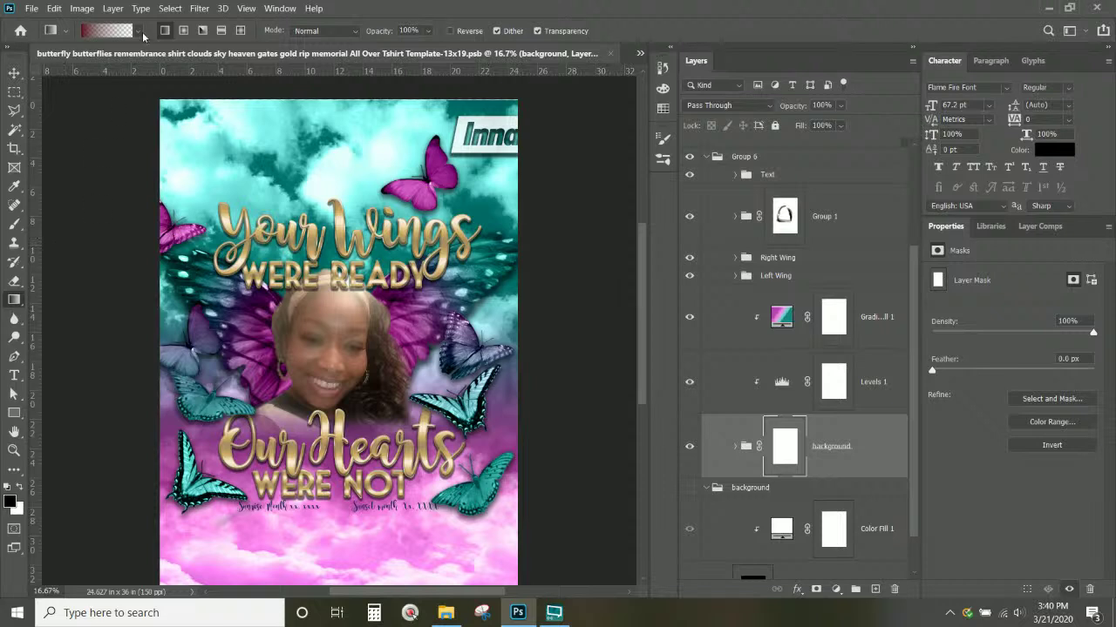
left_click(138, 31)
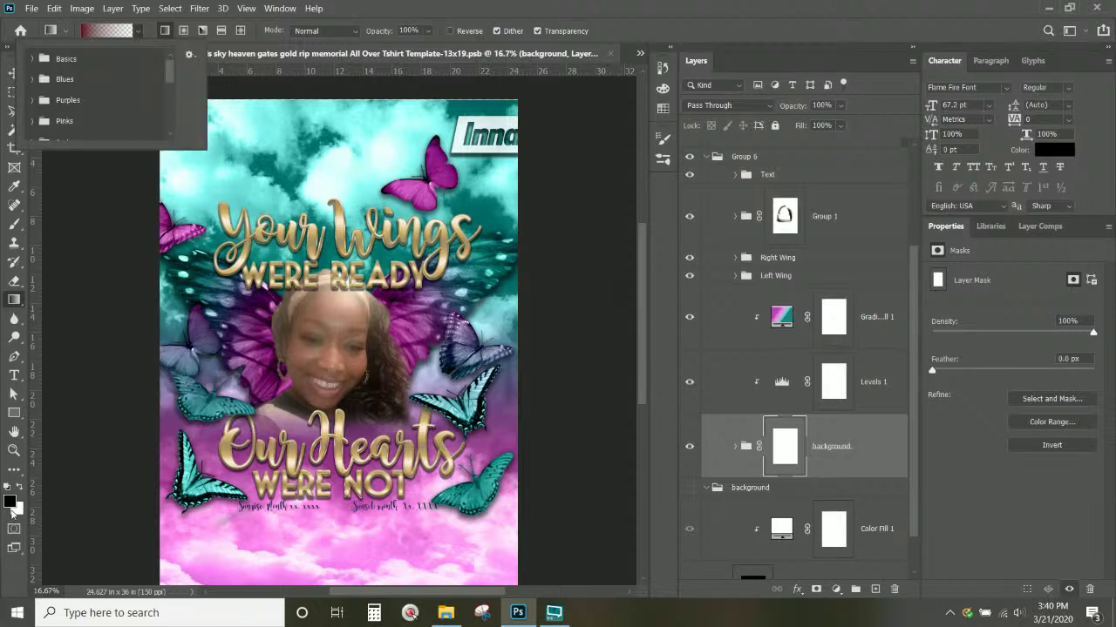
left_click(33, 58)
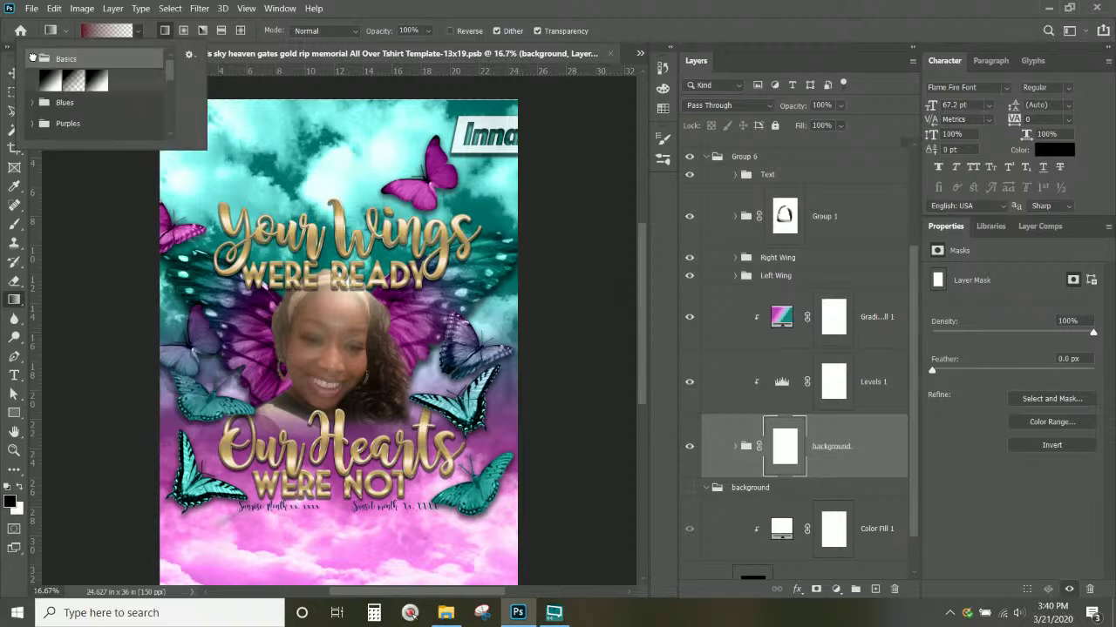
left_click(73, 82)
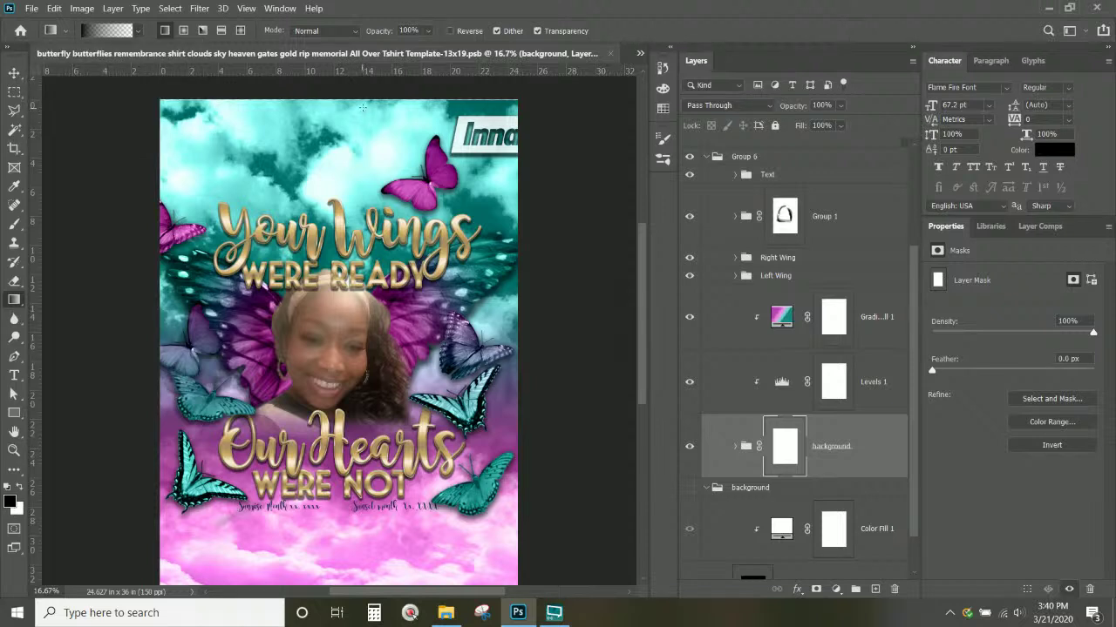
Fade the cloud background at all four canvas edges with short linear gradients drawn inward on the group's mask.
left_click_drag(360, 104, 363, 176)
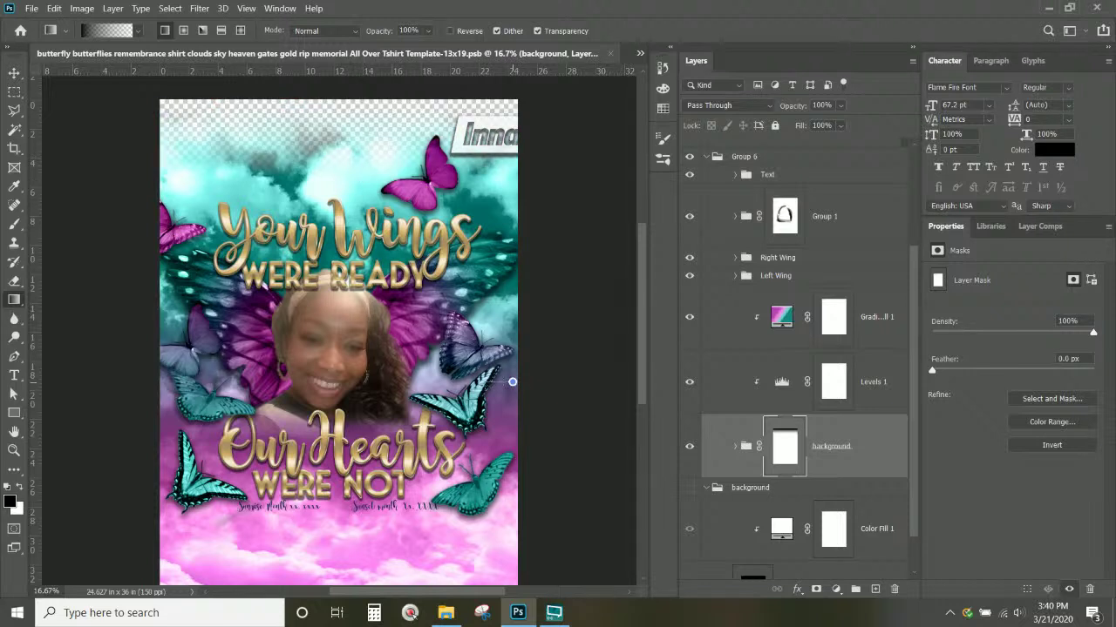
left_click_drag(512, 382, 461, 394)
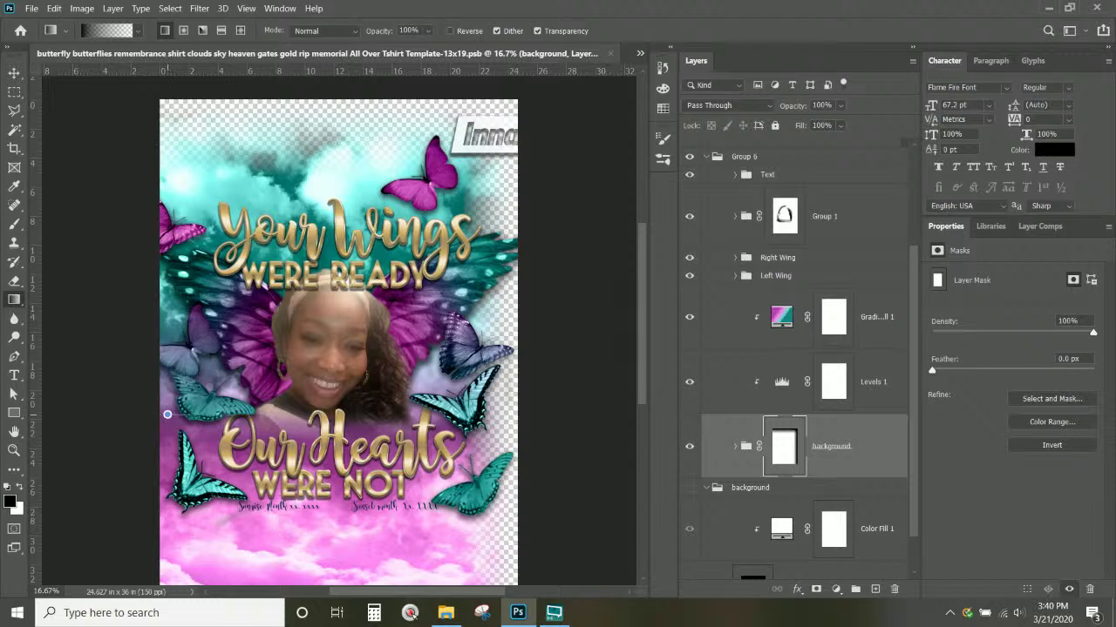
left_click_drag(168, 415, 207, 416)
scroll(387, 541, "down", 3)
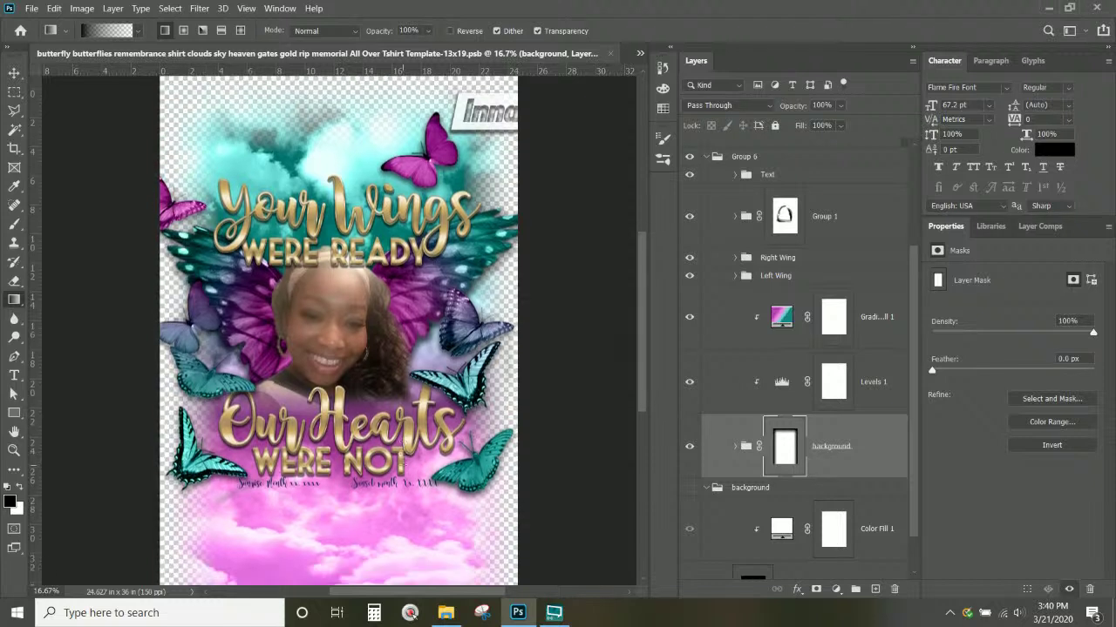
left_click_drag(354, 546, 354, 488)
scroll(362, 486, "up", 2)
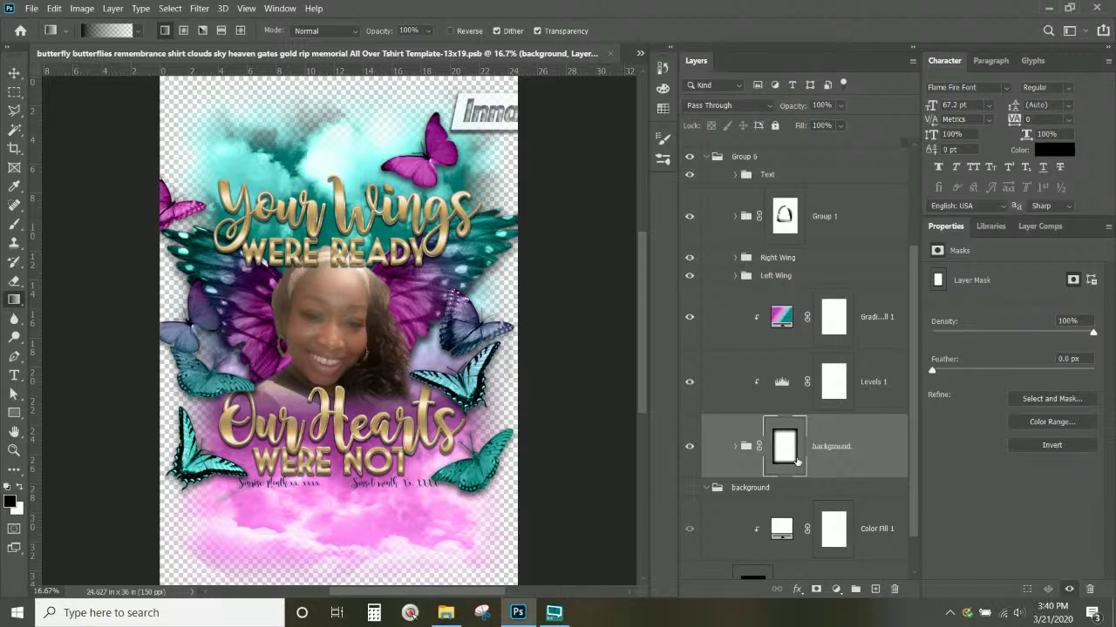
scroll(338, 329, "down", 3)
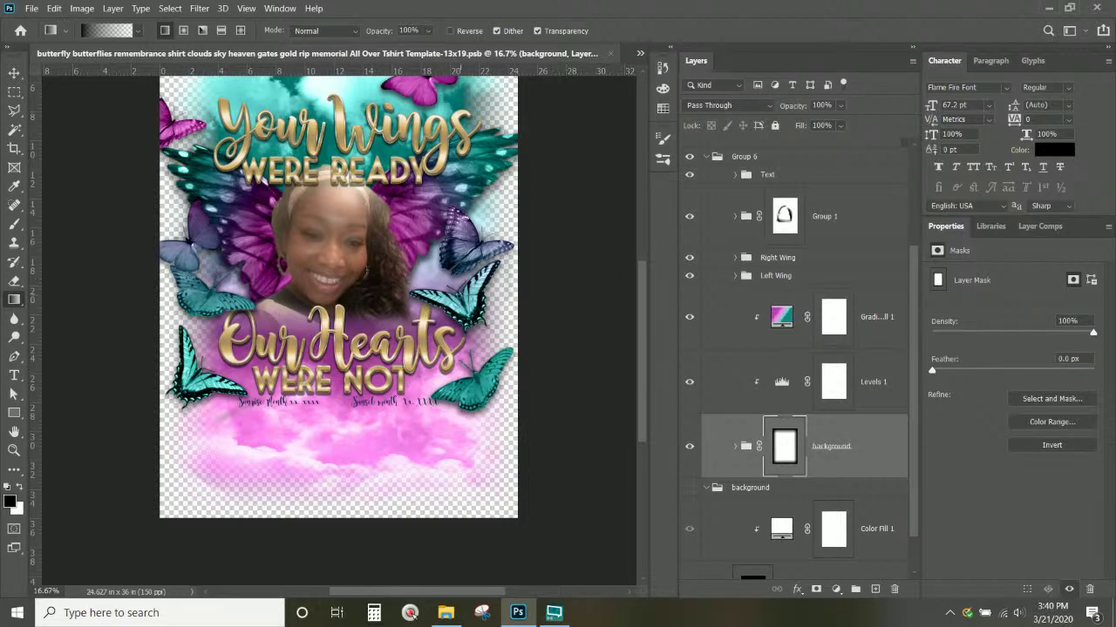
scroll(338, 330, "up", 3)
scroll(782, 538, "down", 1)
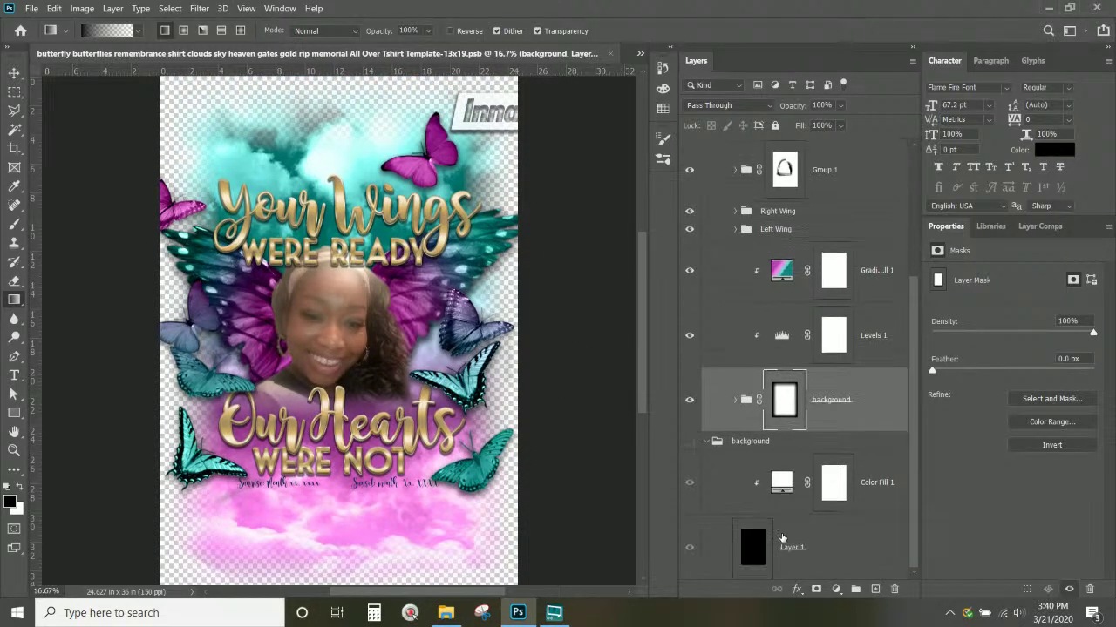
Show the backing background group beneath the clouds and set its Color Fill 1 layer to red, ff0000.
left_click(688, 483, "alt")
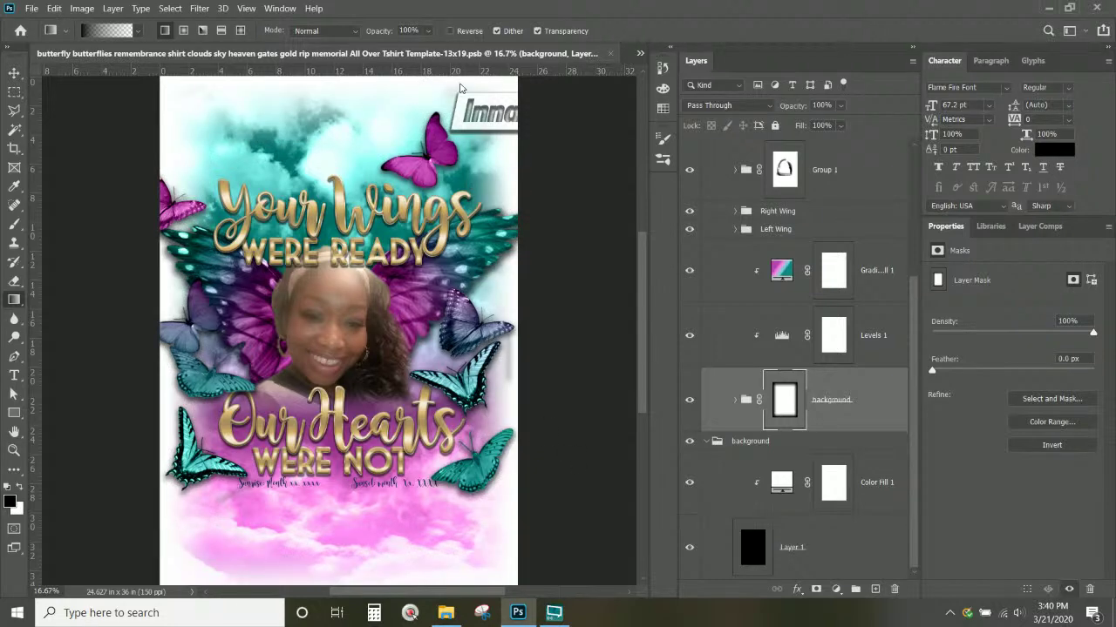
double_click(781, 482)
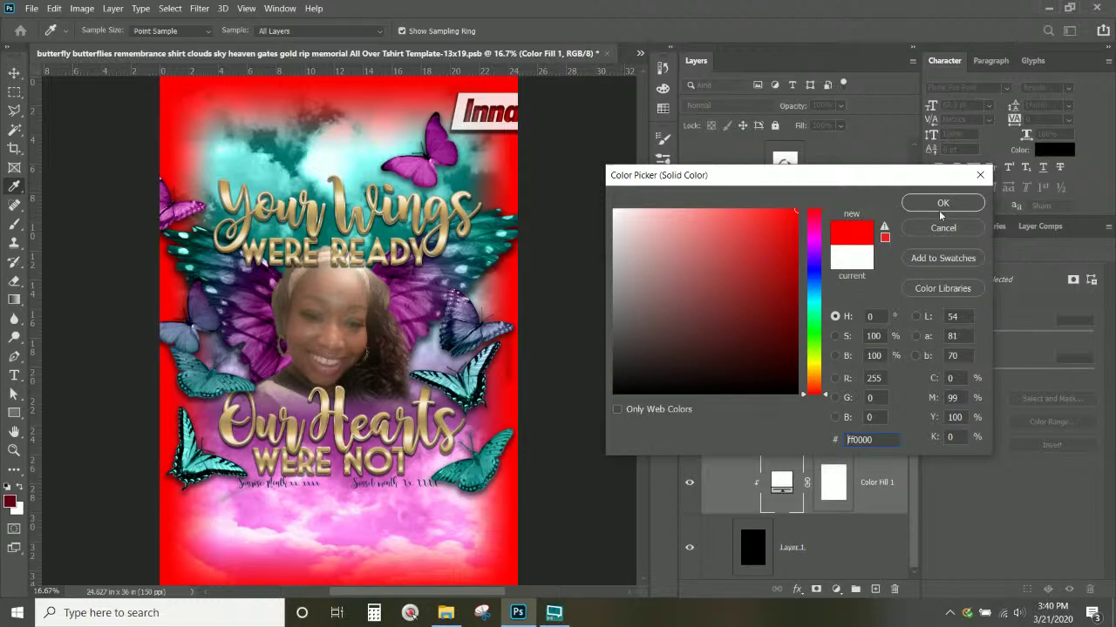
left_click(942, 203)
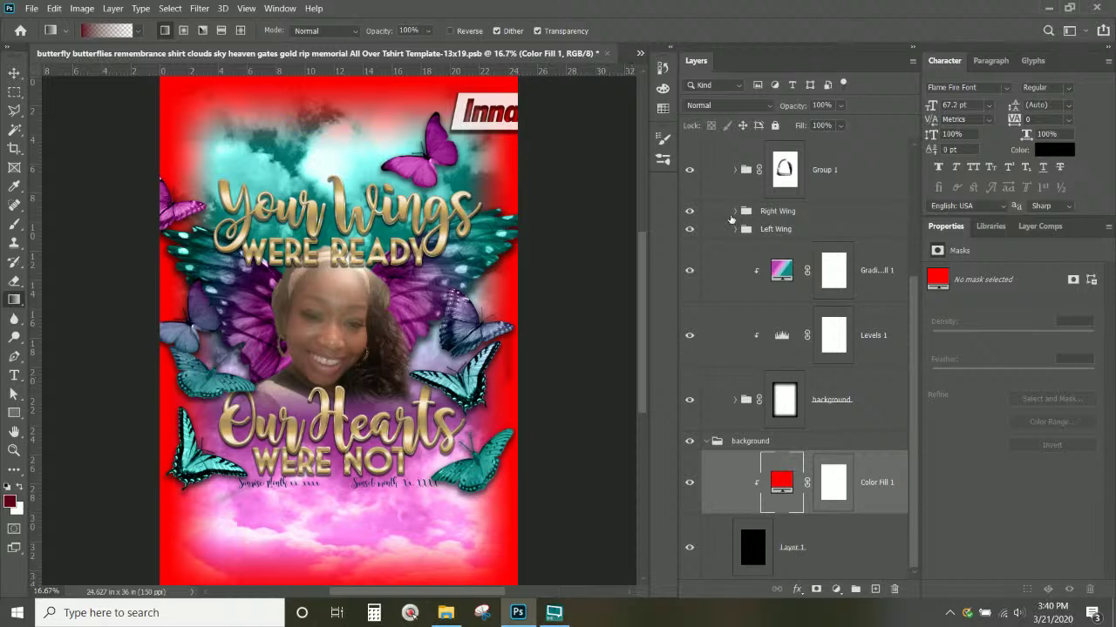
Move the upper-left pink butterfly, Butterfly 1 copy, fully inside the canvas beside the word "Your".
left_click(15, 76)
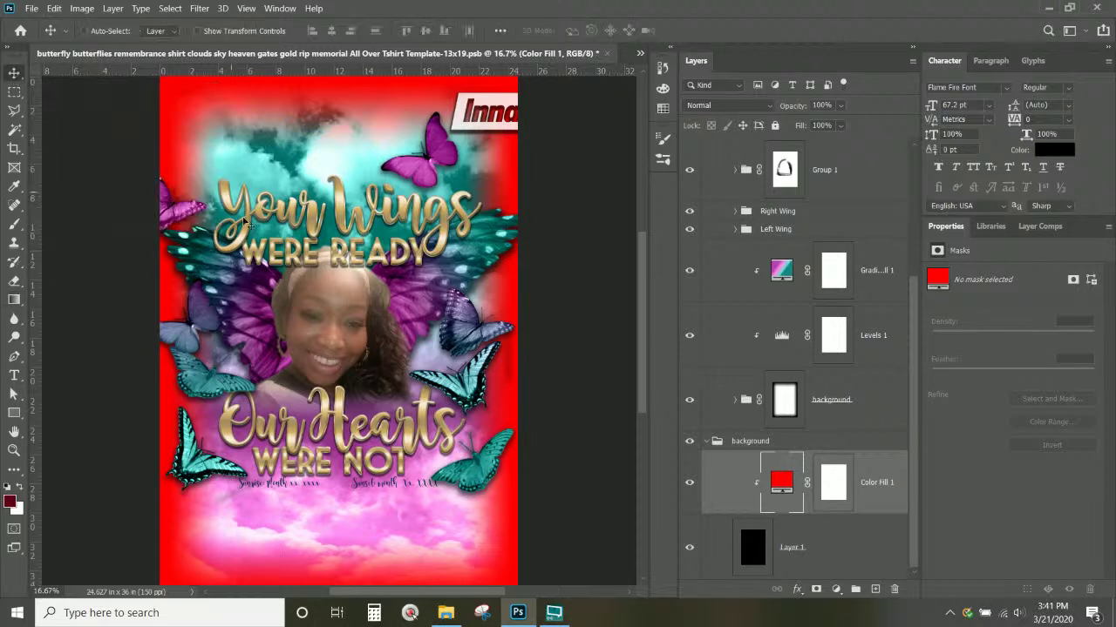
right_click(173, 209)
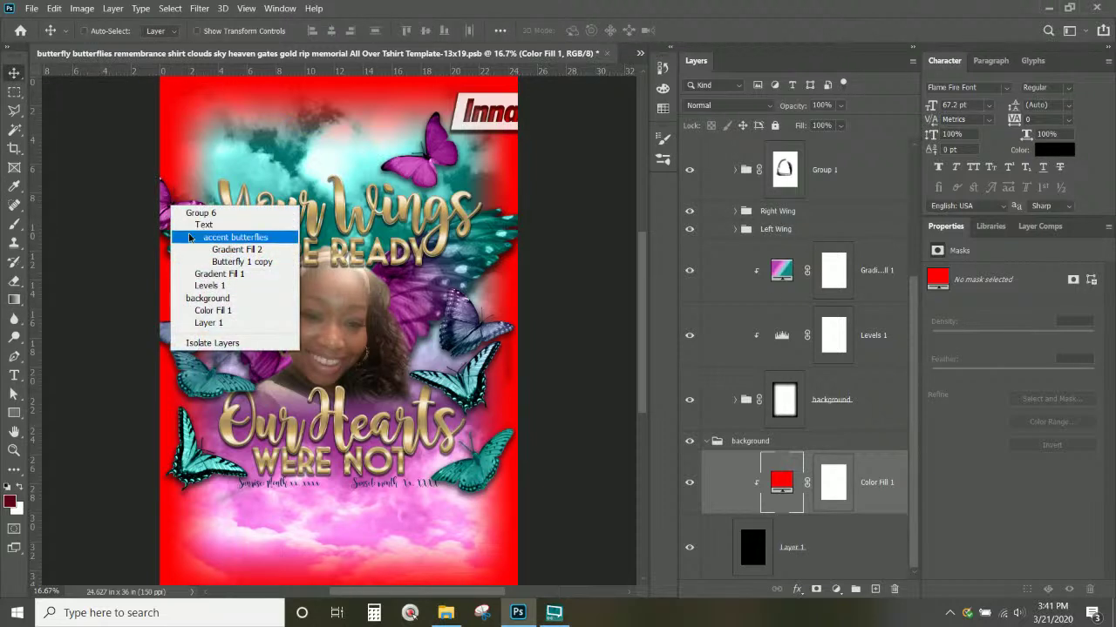
left_click(192, 237)
mouse_move(190, 207)
left_mouse_down()
mouse_move(198, 198)
mouse_move(185, 205)
left_mouse_up()
right_click(178, 218)
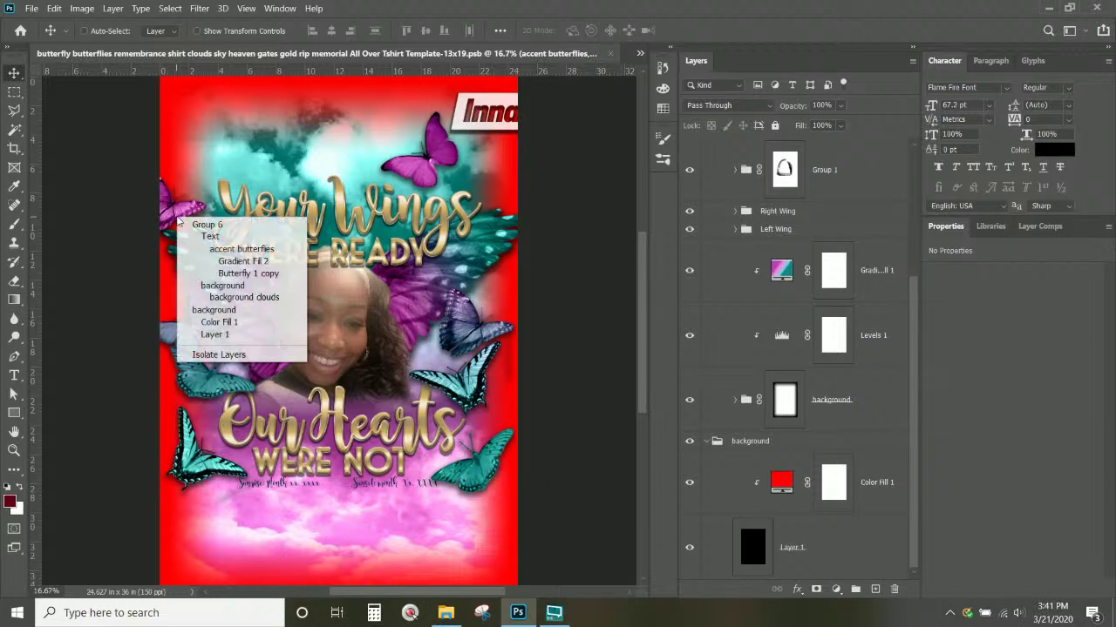
left_click(216, 273)
left_click_drag(186, 220, 225, 202)
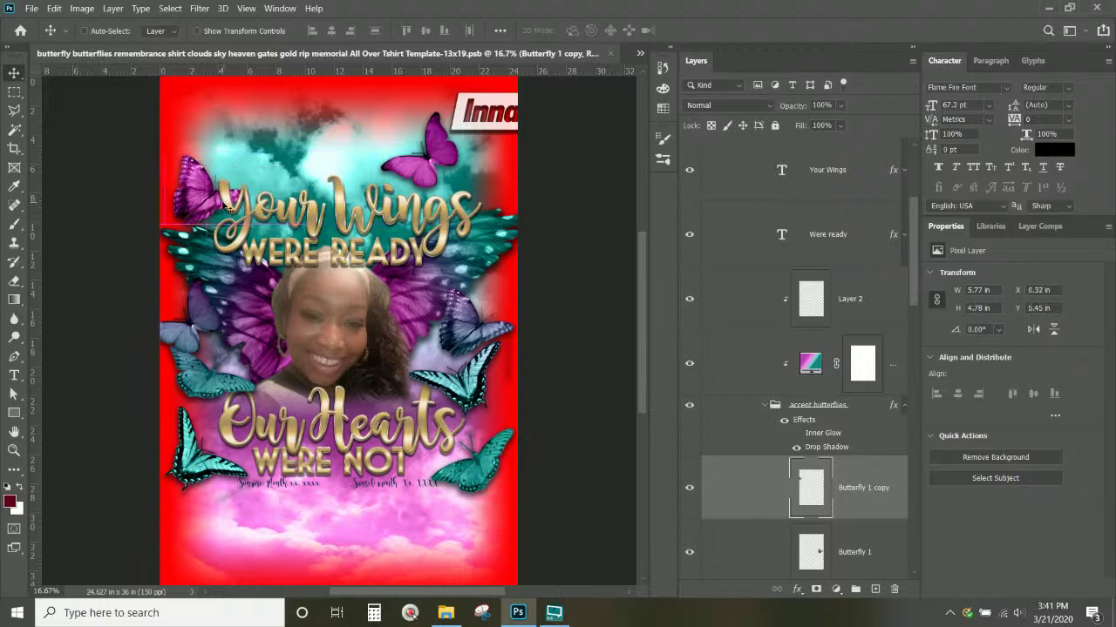
Move Butterfly 4 inward to about X 1.1 in, Y 19.4 in, and shift Butterfly 3 inside the canvas's left edge.
right_click(218, 402)
left_click(234, 434)
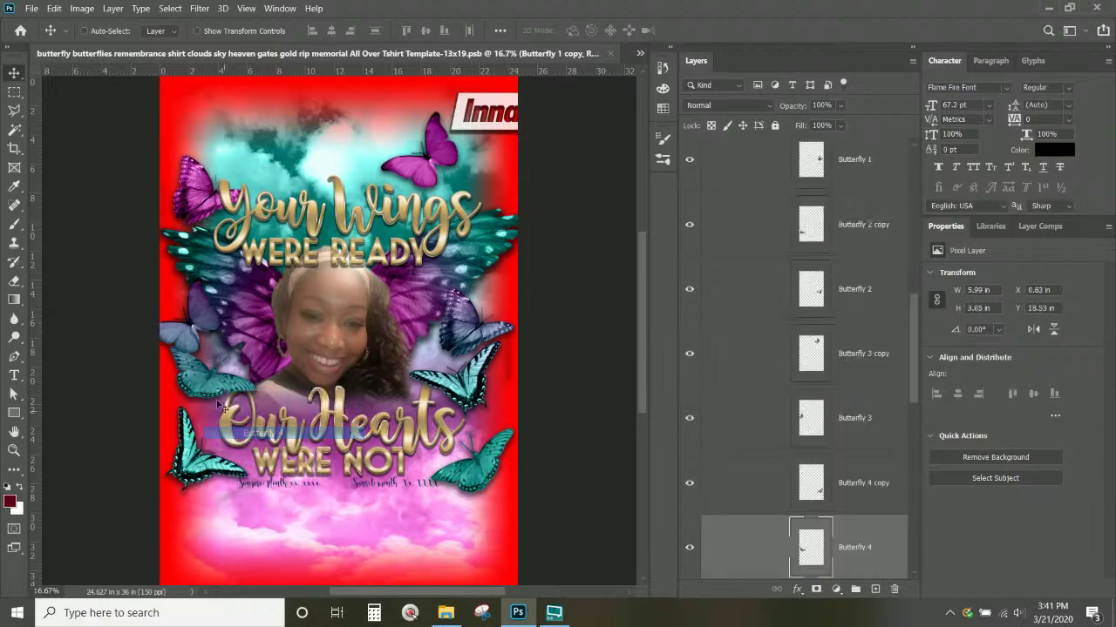
left_click_drag(206, 381, 213, 392)
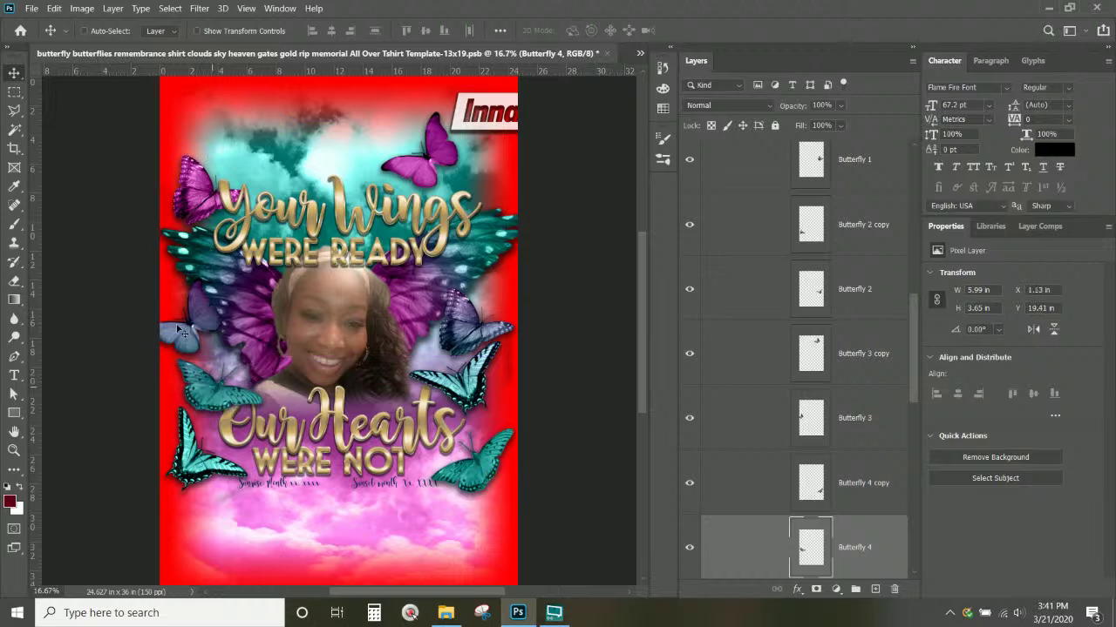
right_click(182, 337)
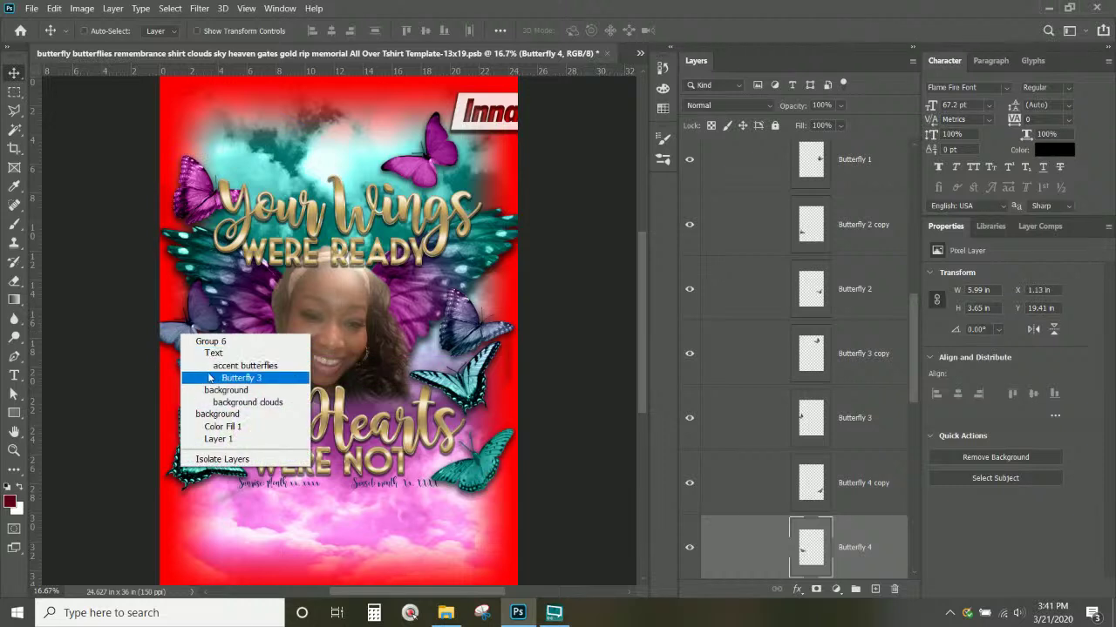
left_click(210, 380)
left_click_drag(210, 380, 209, 336)
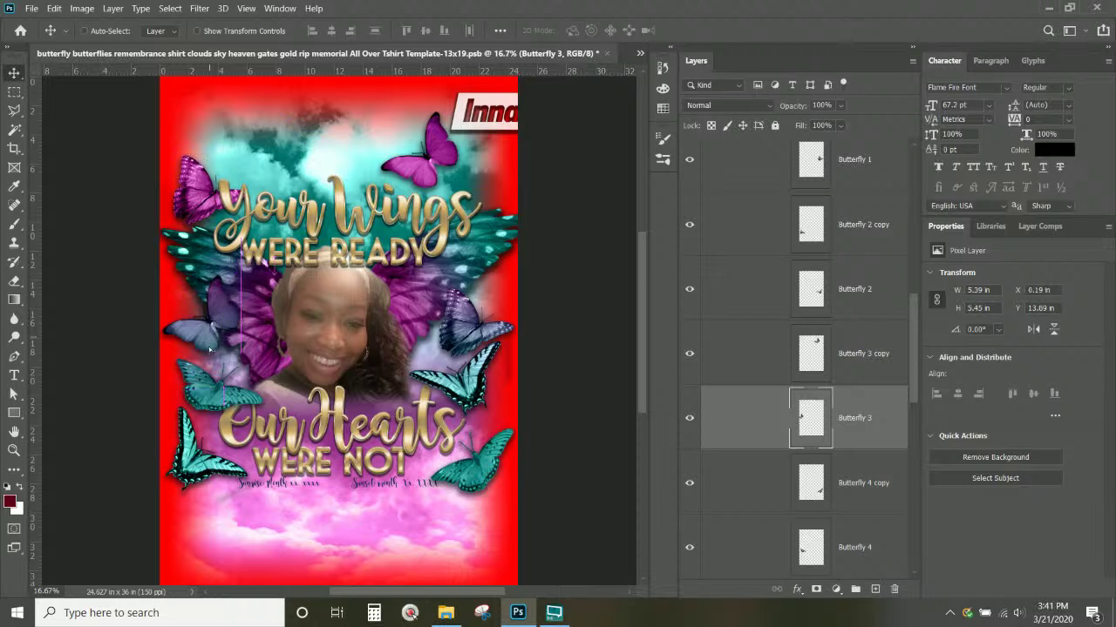
Move Butterfly 2 copy, the lower-left teal butterfly, inward to about X 1.4 in, Y 23.1 in.
right_click(204, 469)
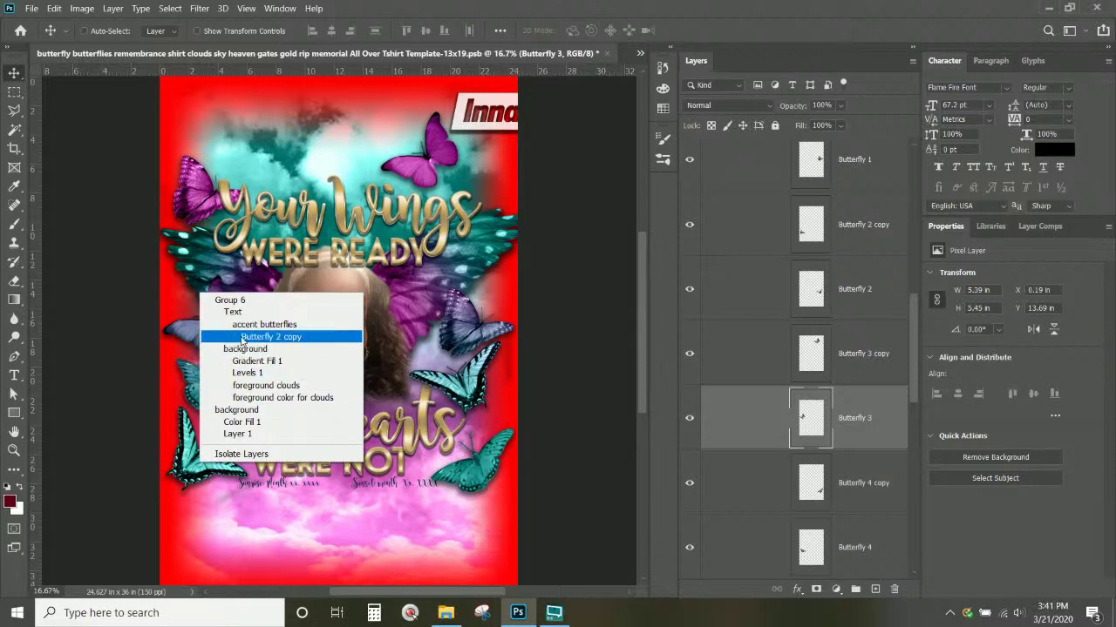
left_click(271, 336)
left_click_drag(213, 468, 229, 475)
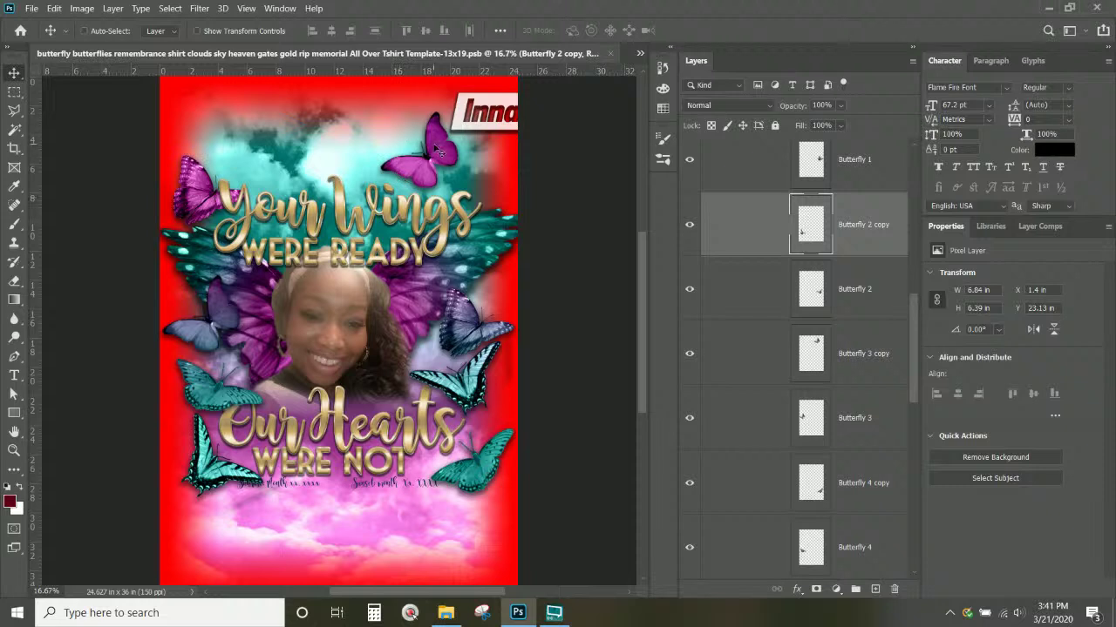
Rotate the Right Wing group counterclockwise and reposition it behind the portrait so its tip stays inside the canvas.
right_click(499, 258)
left_click(453, 346)
right_click(502, 236)
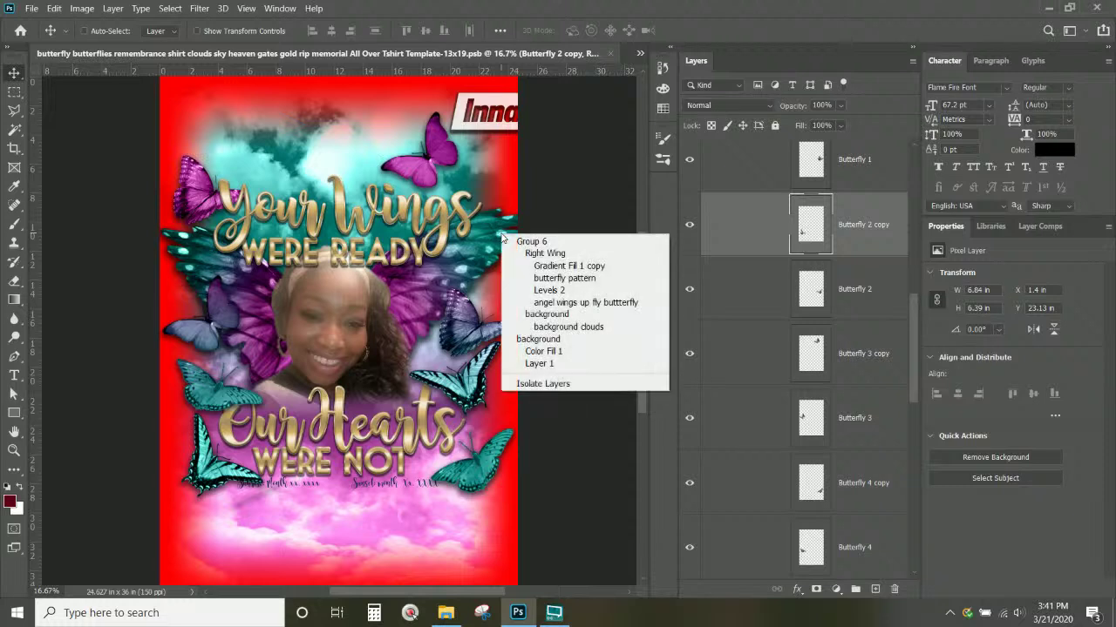
left_click(544, 253)
left_click_drag(462, 232, 481, 259)
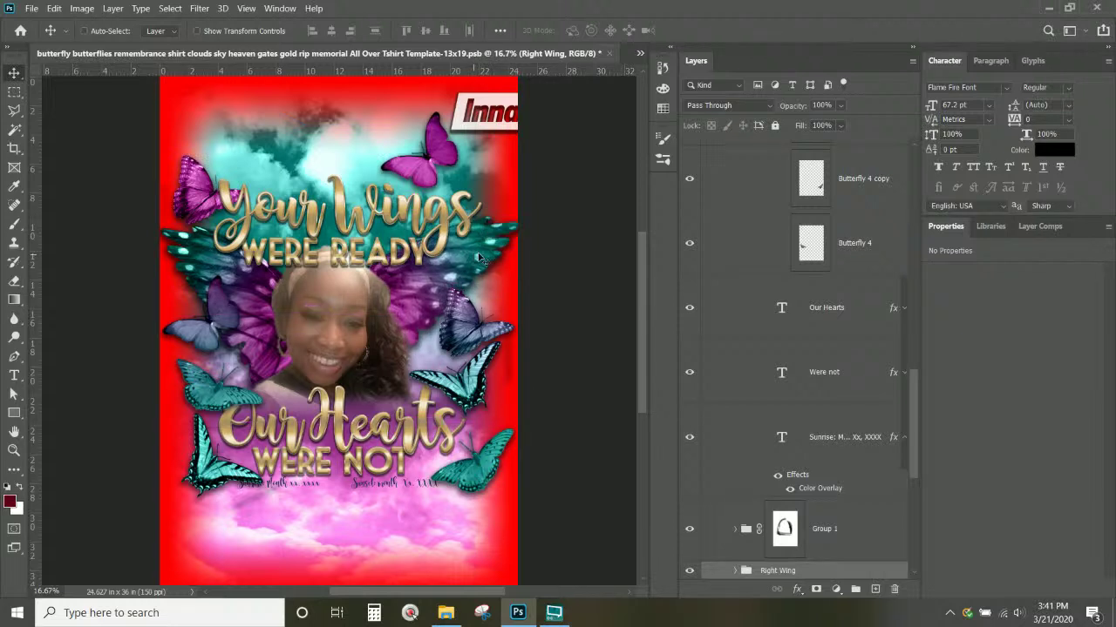
key("ctrl+t")
left_click_drag(528, 183, 517, 156)
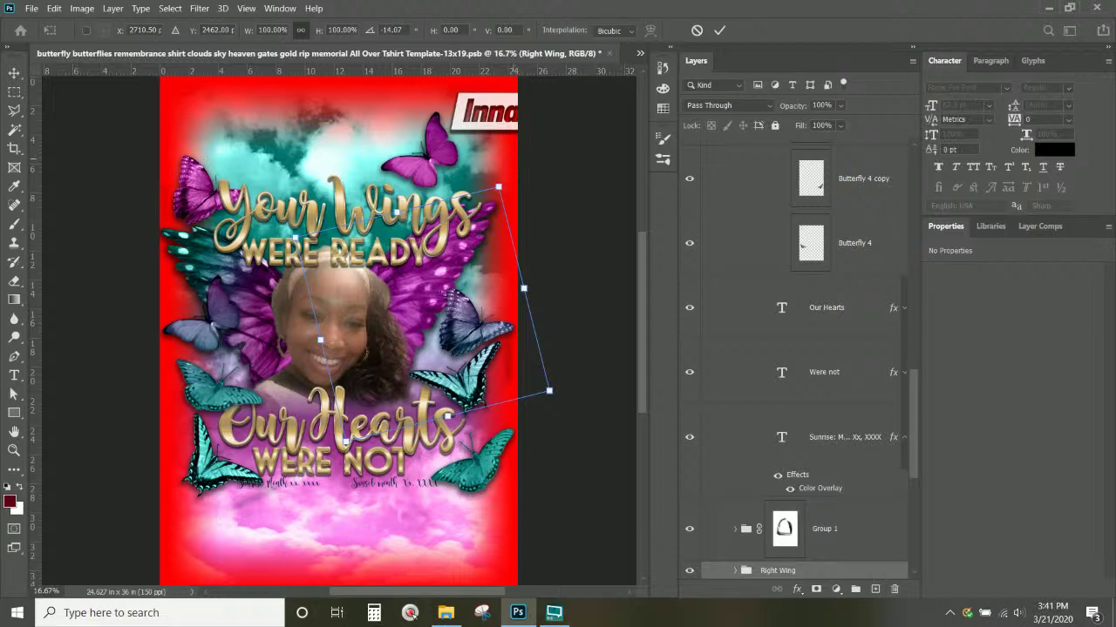
left_click_drag(436, 310, 448, 296)
key("Return")
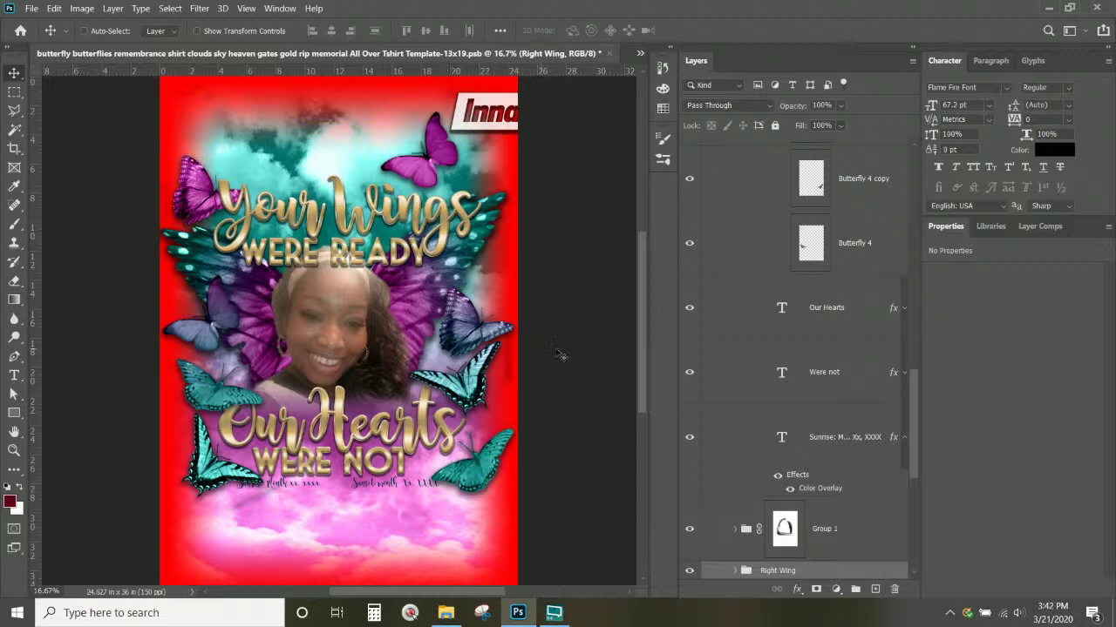
Copy the faded-edge layer mask from the cloud background group onto Group 6.
scroll(828, 488, "down", 5)
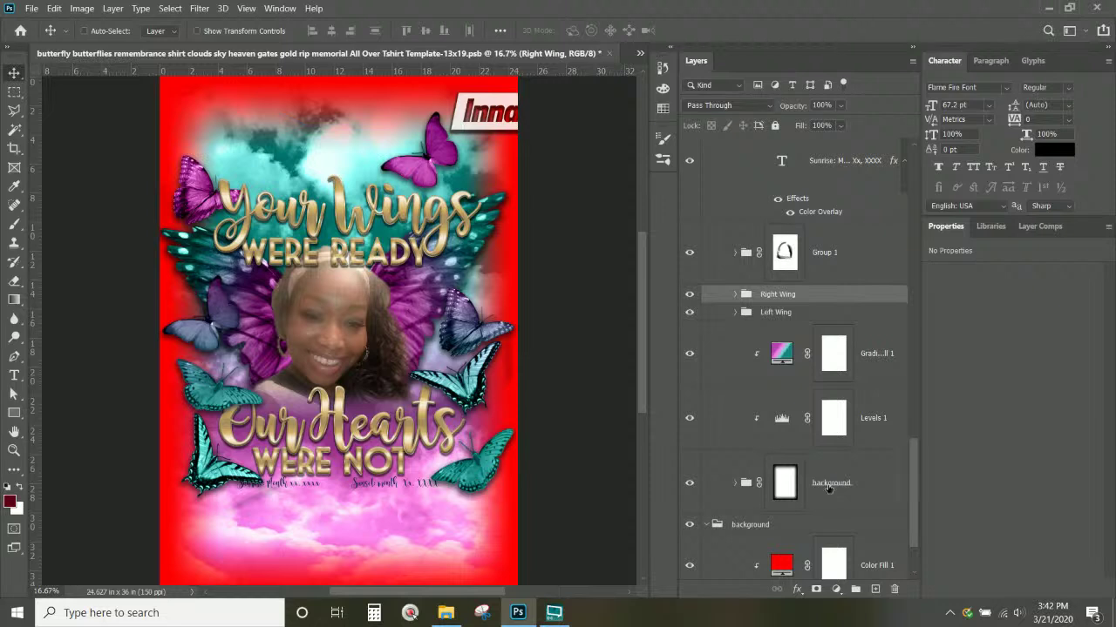
left_click(828, 489)
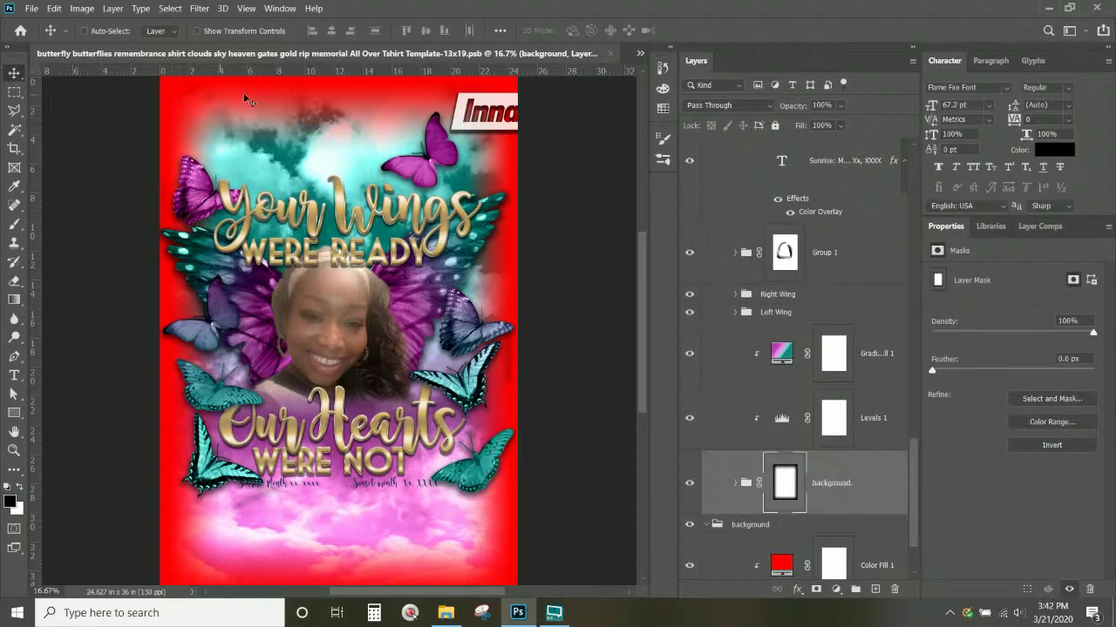
left_click(824, 494)
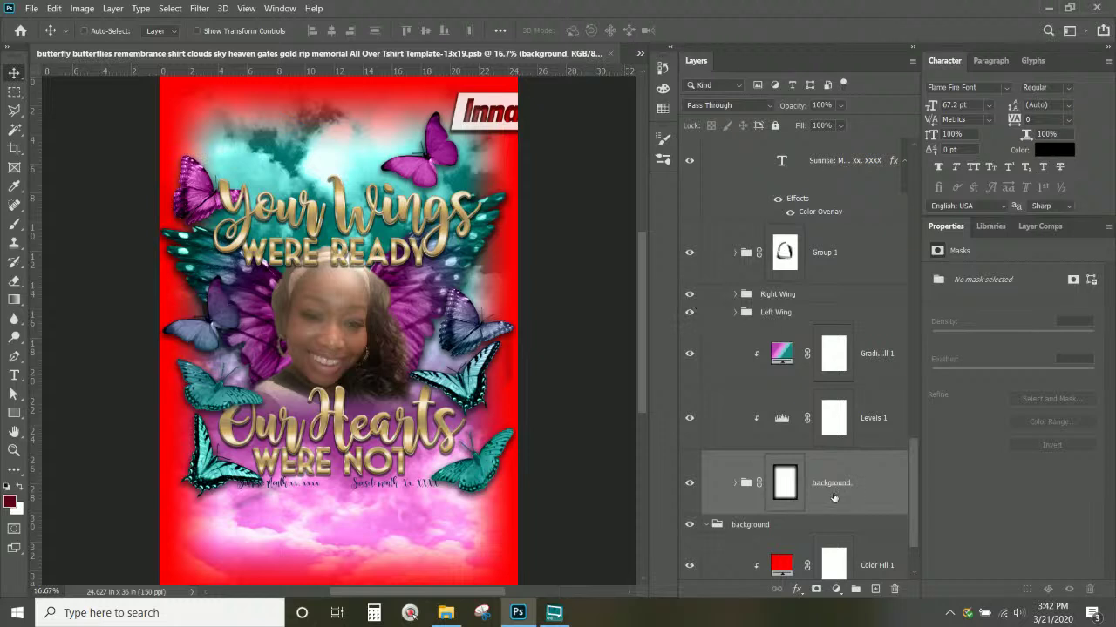
left_click_drag(790, 491, 767, 144)
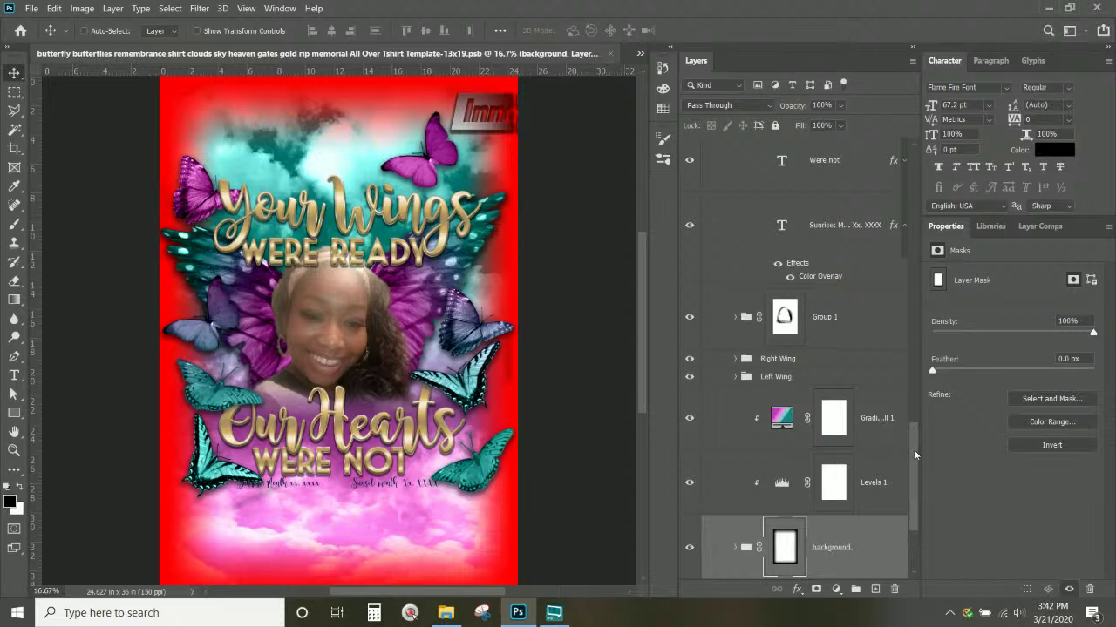
left_click_drag(913, 449, 886, 146)
left_click_drag(780, 171, 737, 301)
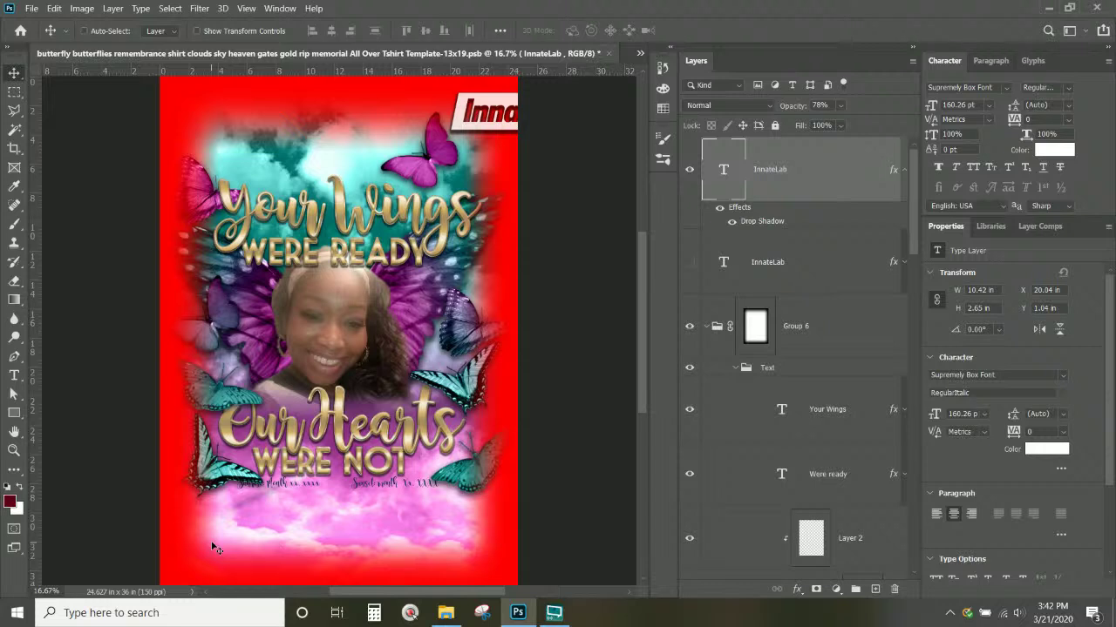
Hide the red Color Fill 1 layer so the faded design sits over the black Layer 1.
scroll(689, 489, "down", 10)
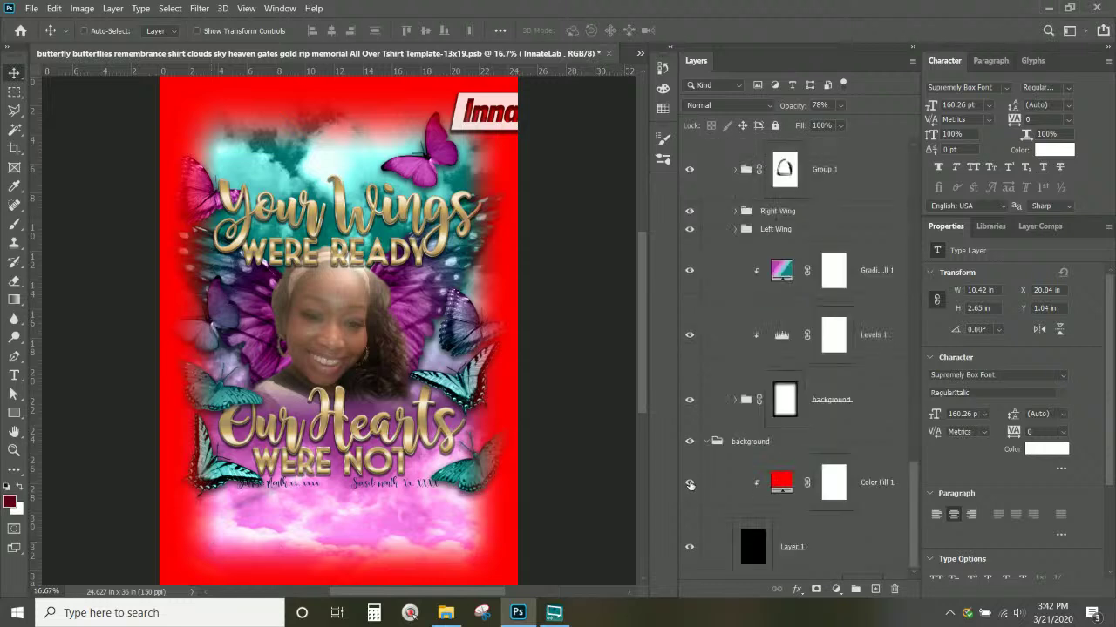
left_click(689, 484)
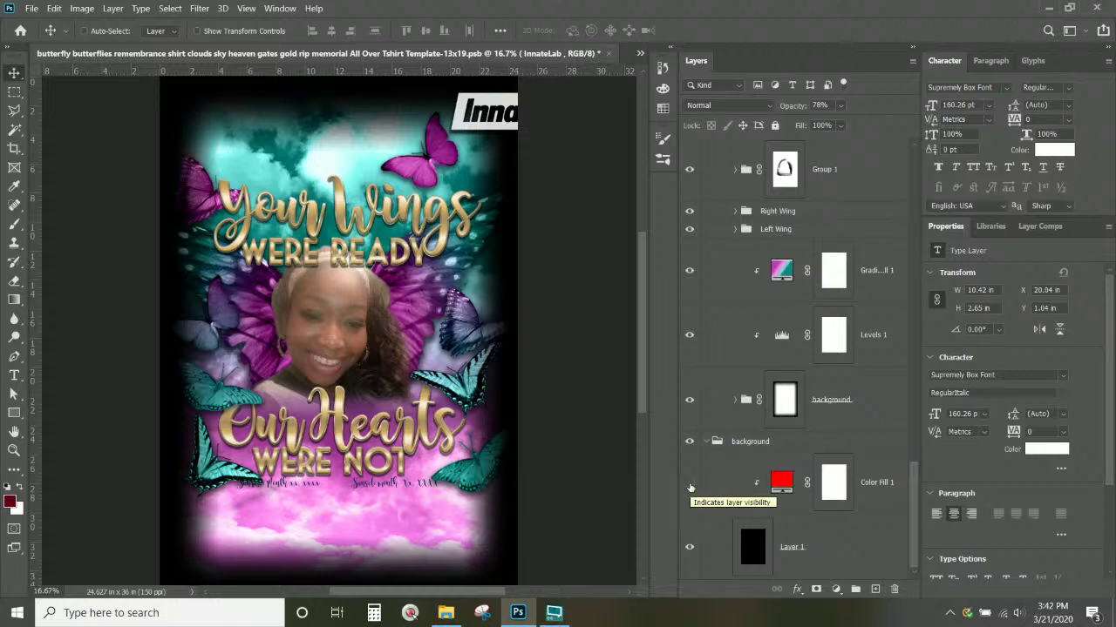
Disable the layer mask on Group 6, keeping the red Color Fill 1 layer hidden.
left_click(690, 485)
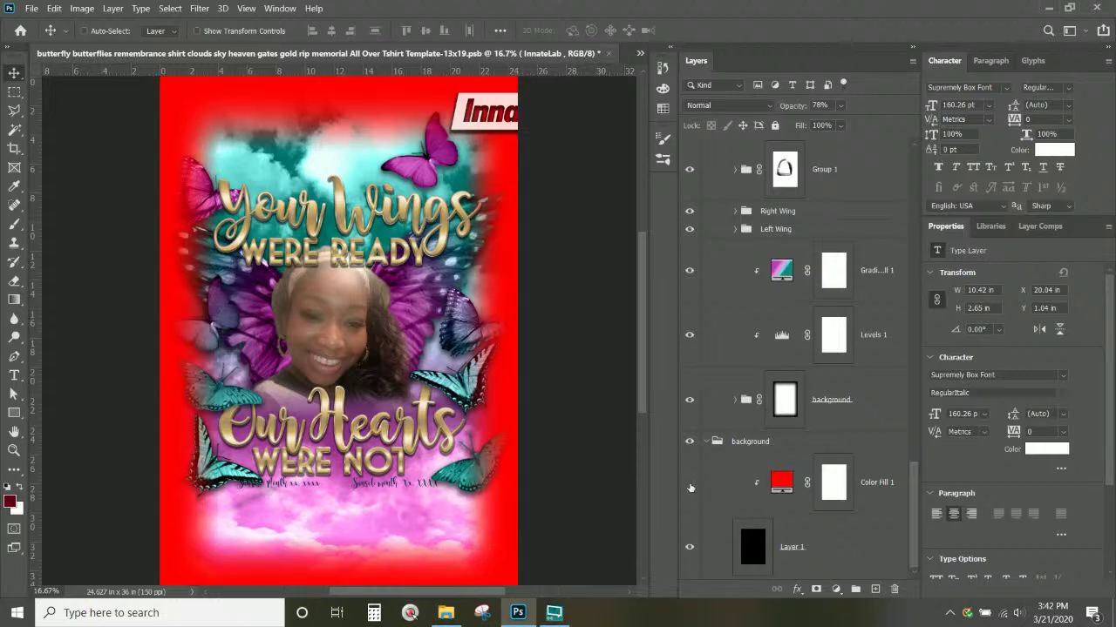
scroll(828, 401, "up", 10)
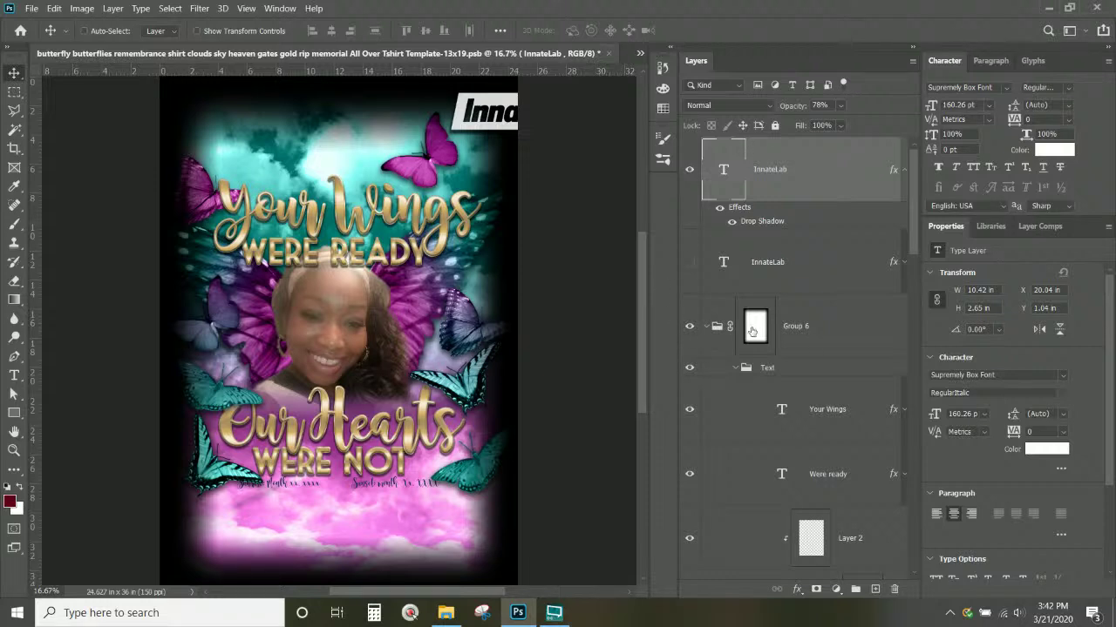
right_click(756, 326)
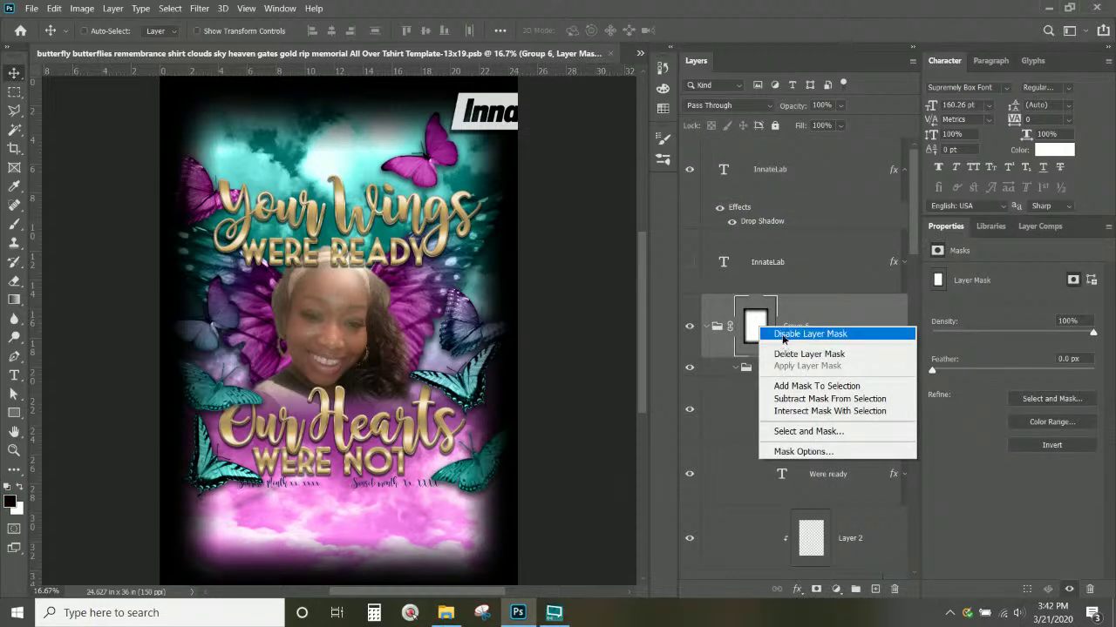
left_click(784, 334)
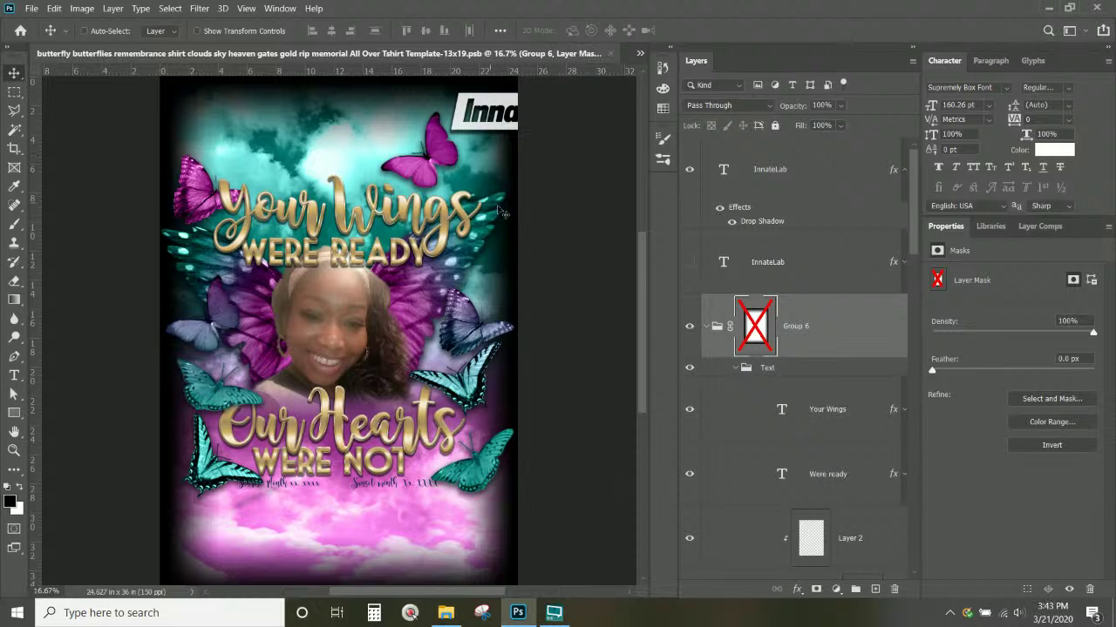
scroll(284, 376, "down", 2)
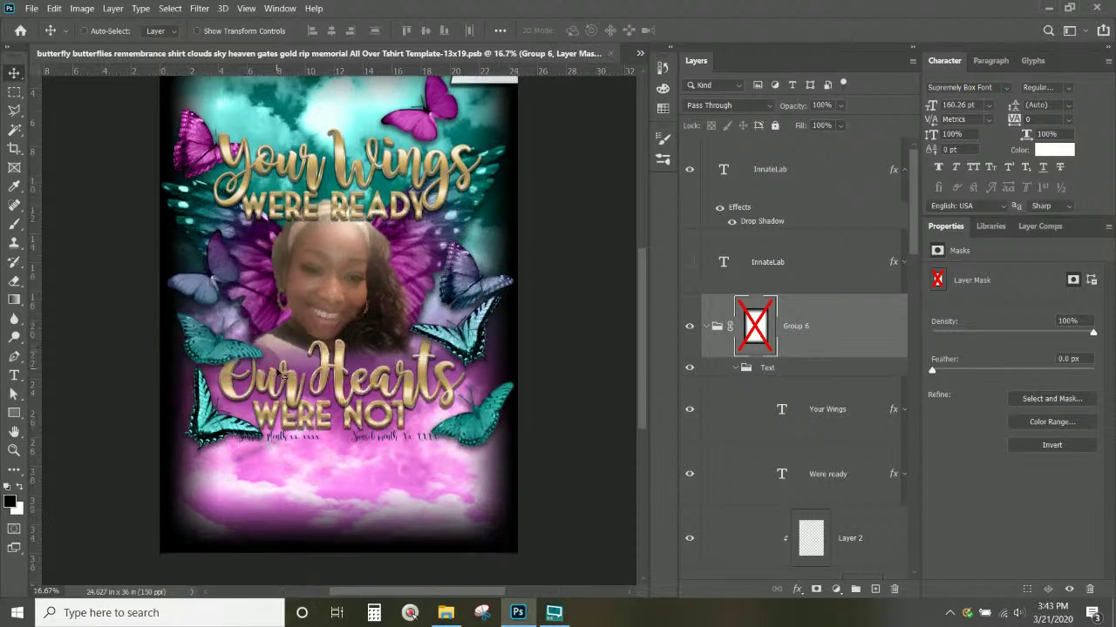
scroll(283, 377, "up", 2)
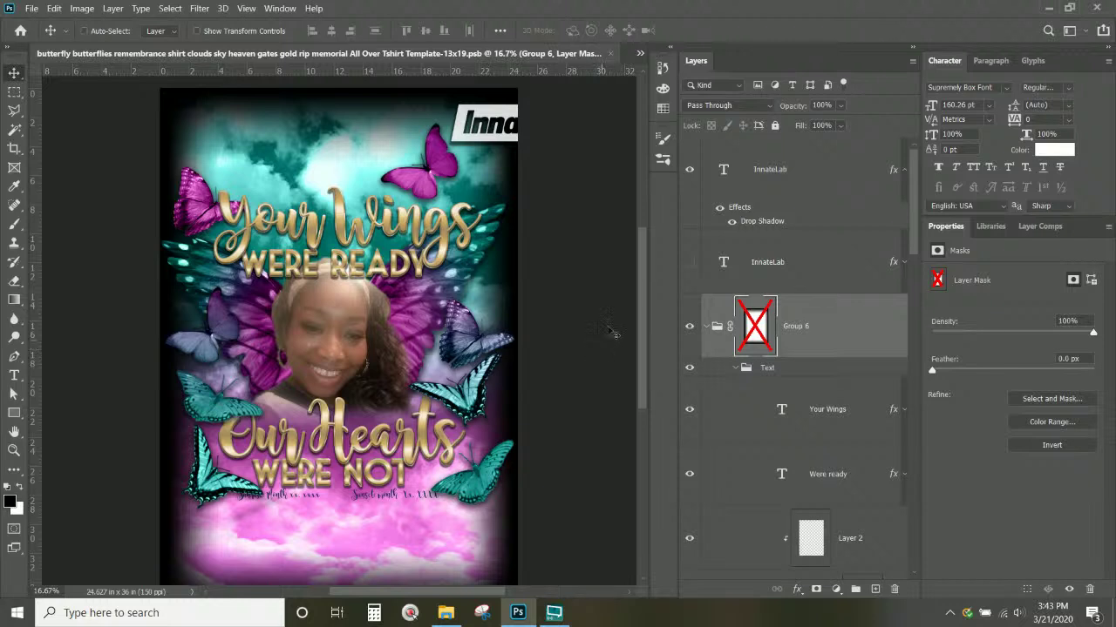
right_click(749, 325)
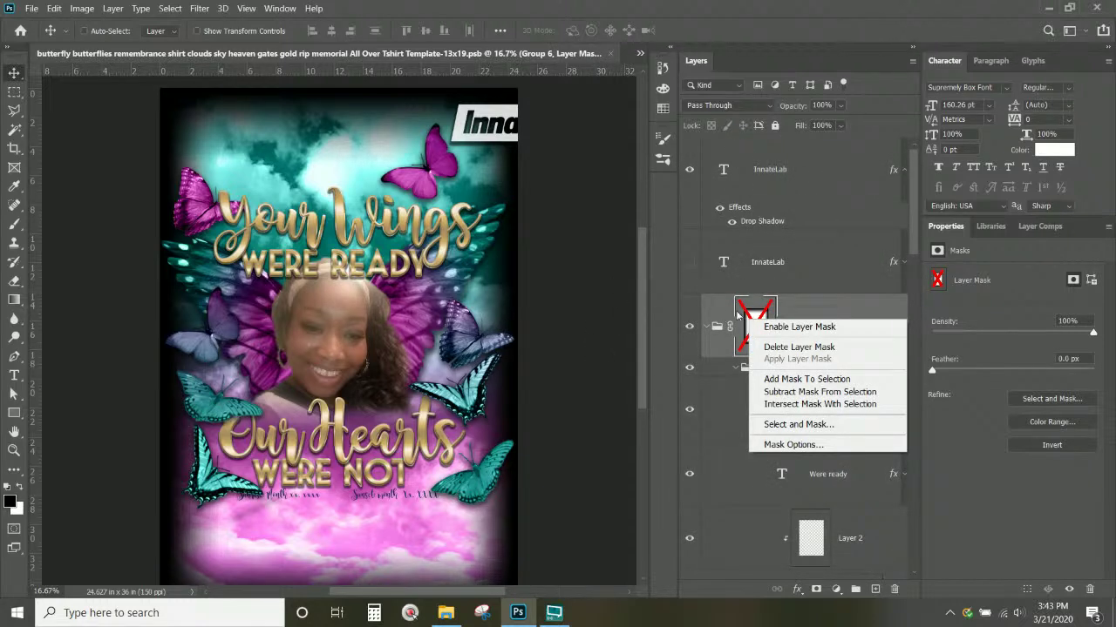
left_click(748, 315)
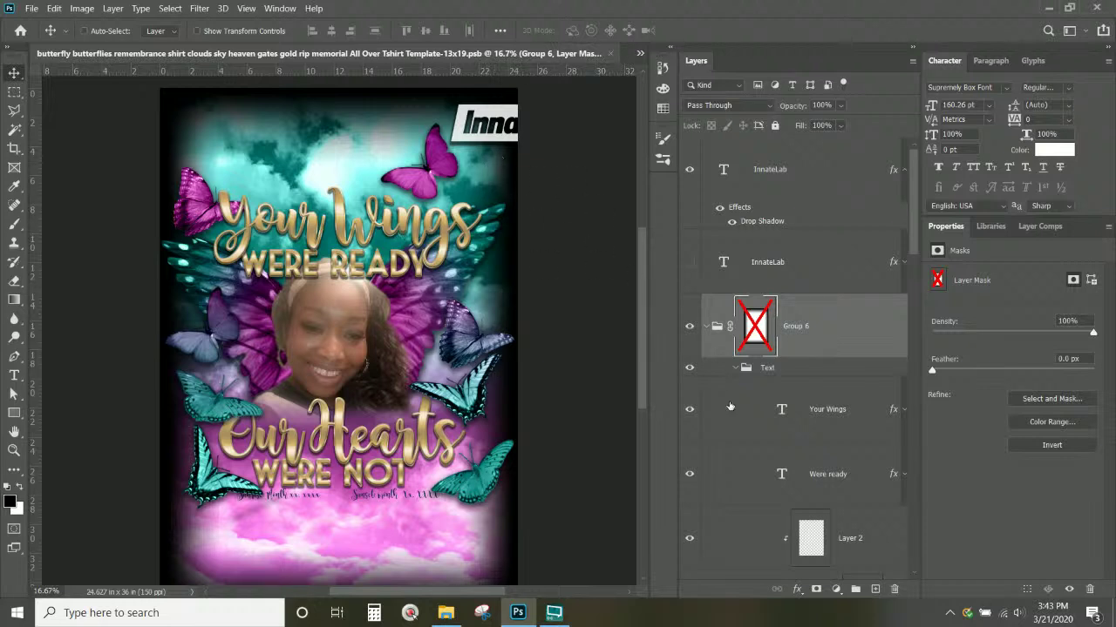
scroll(732, 393, "down", 2)
right_click(756, 234)
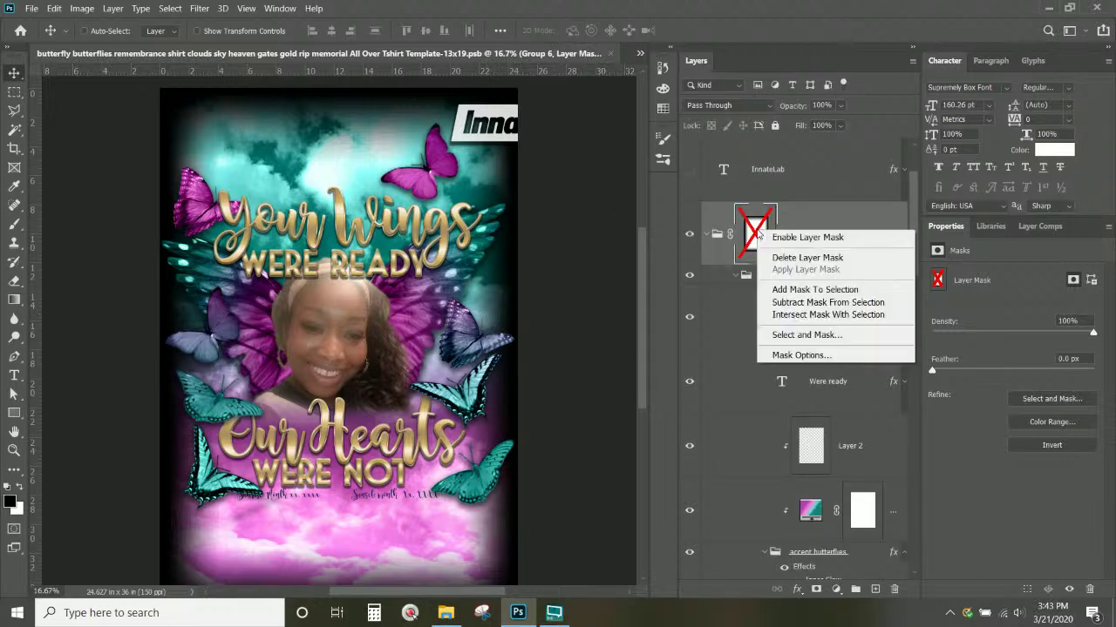
left_click(778, 239)
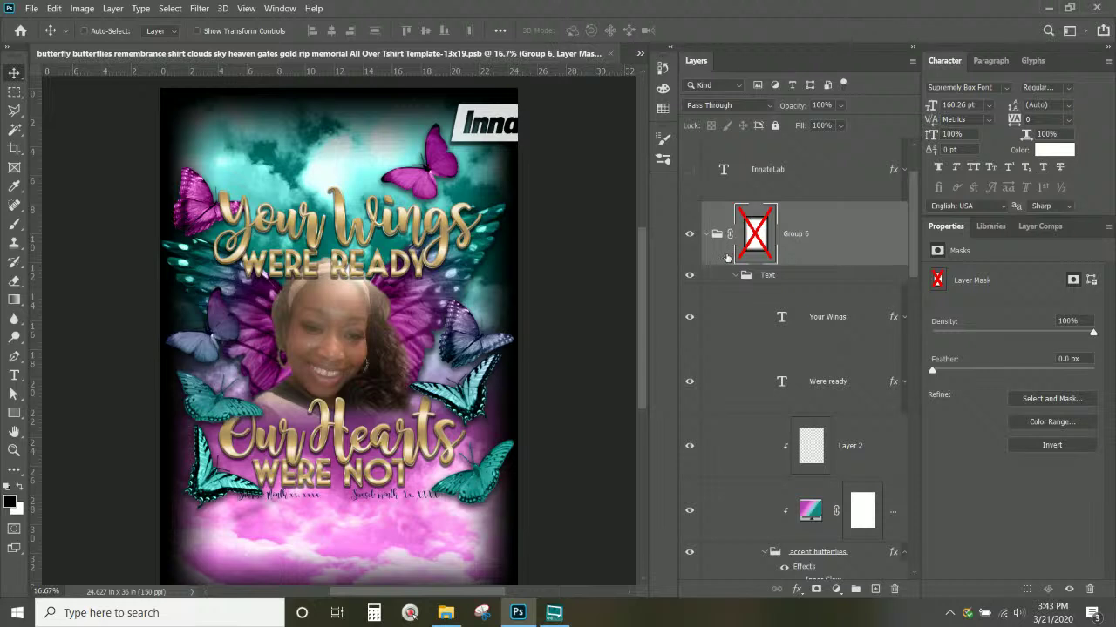
Target the layer mask of the cloud background group and choose the 2639 px Splash Color brush for the Brush tool.
scroll(727, 257, "down", 15)
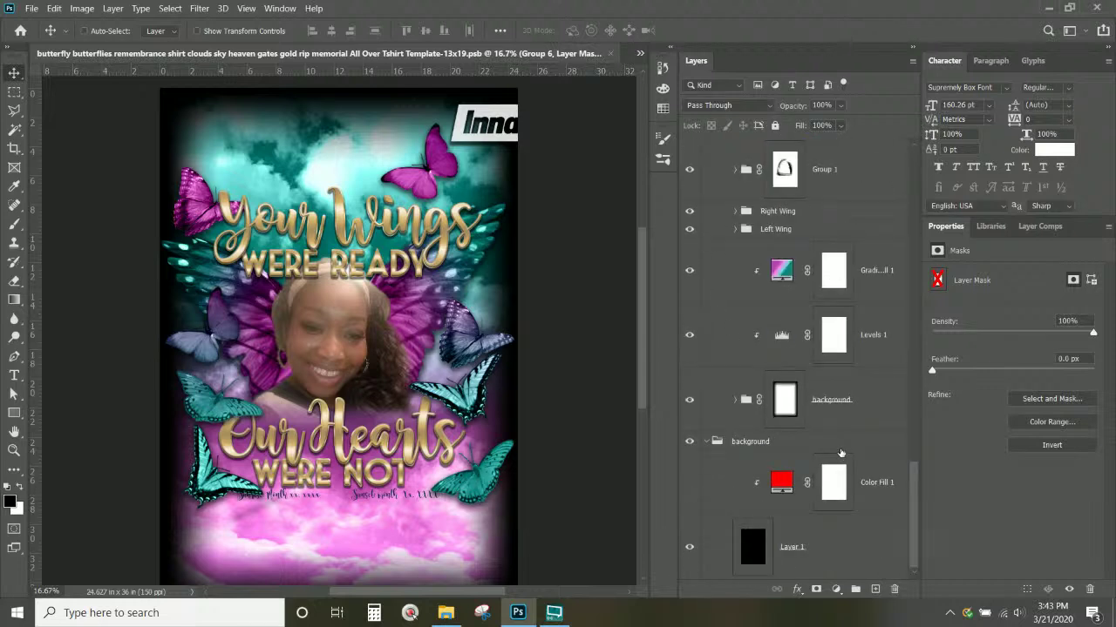
left_click(824, 423)
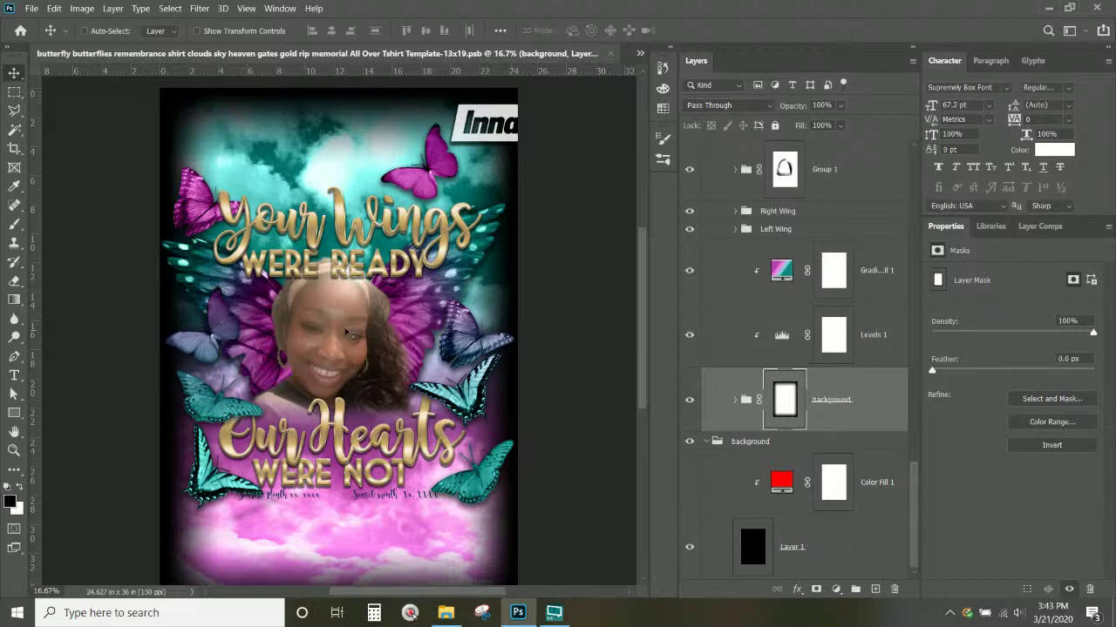
left_click(13, 227)
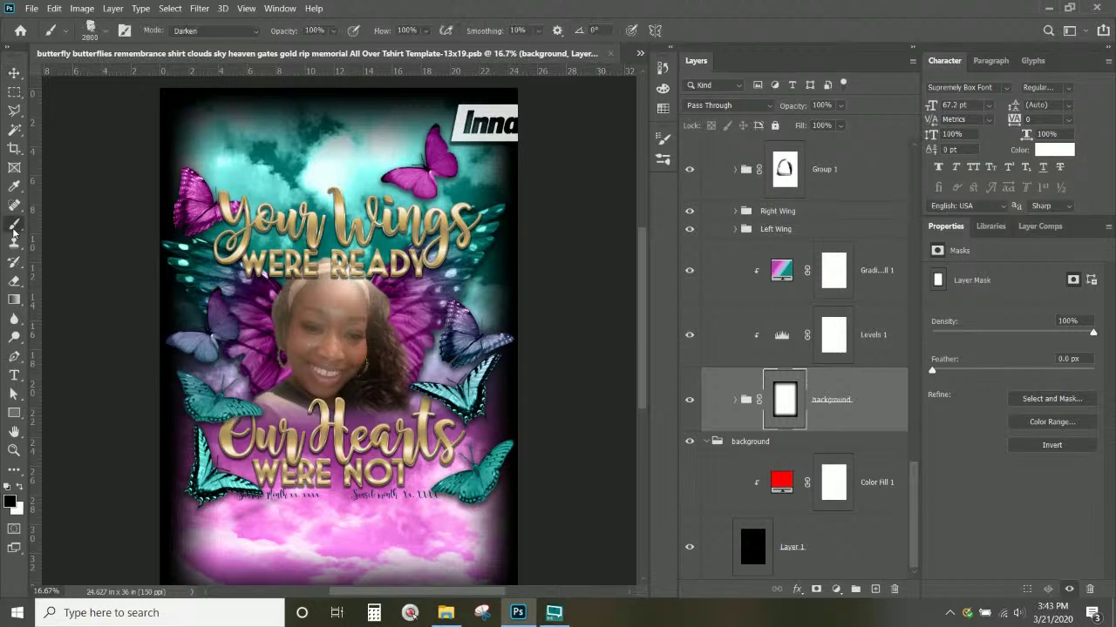
left_click(89, 31)
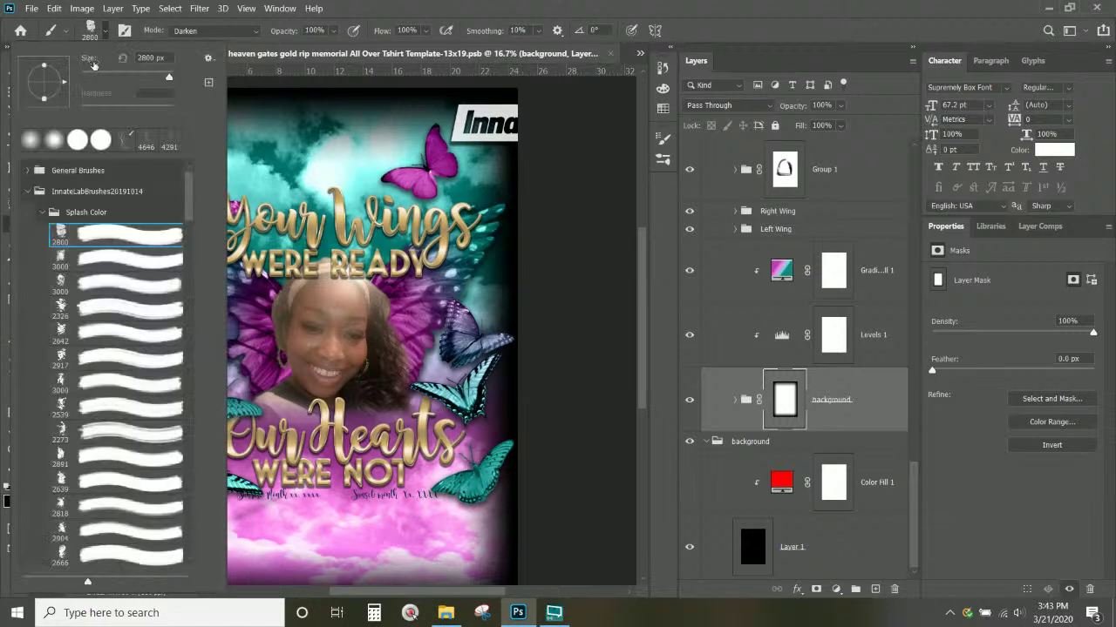
scroll(103, 372, "down", 5)
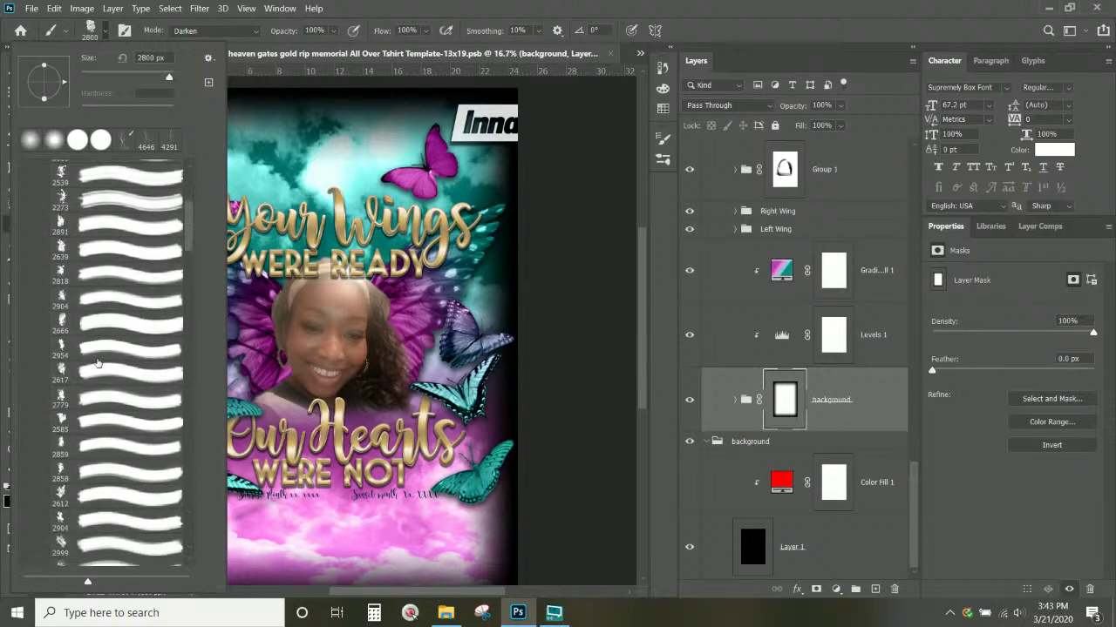
scroll(95, 331, "down", 2)
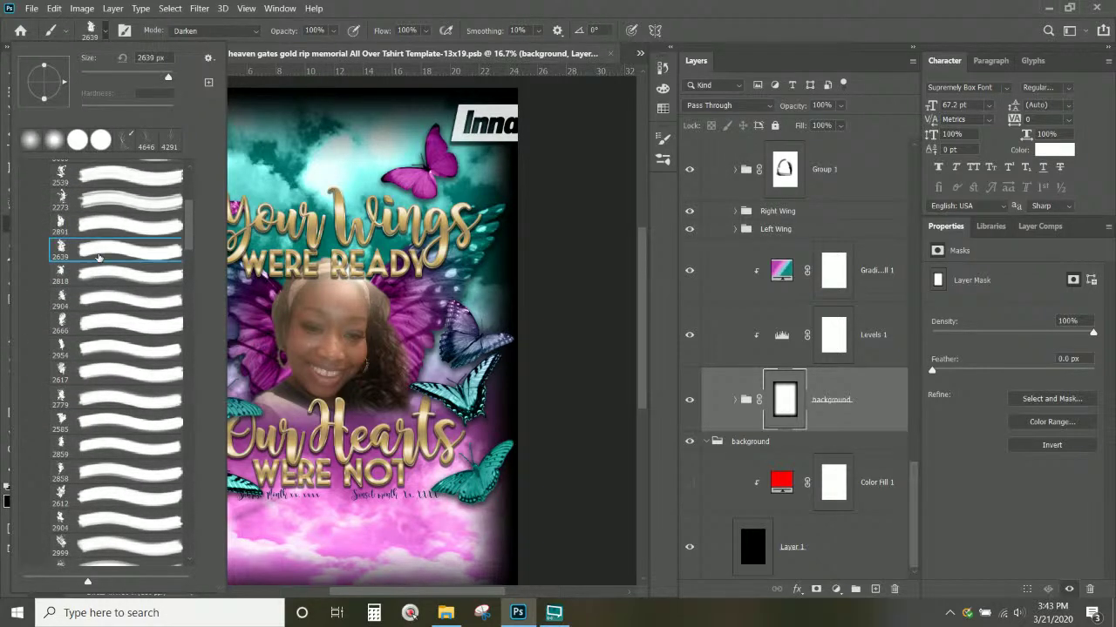
left_click(441, 4)
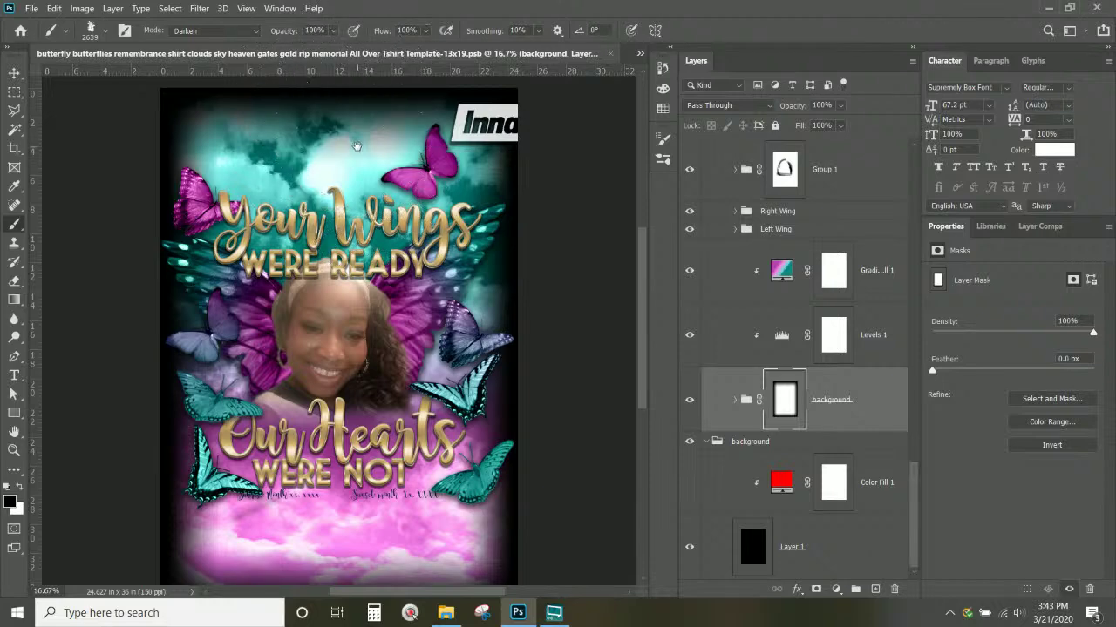
Set the brush opacity to 70% and stamp black splatters around the faded edges of the cloud background's mask.
left_click_drag(460, 174, 454, 283)
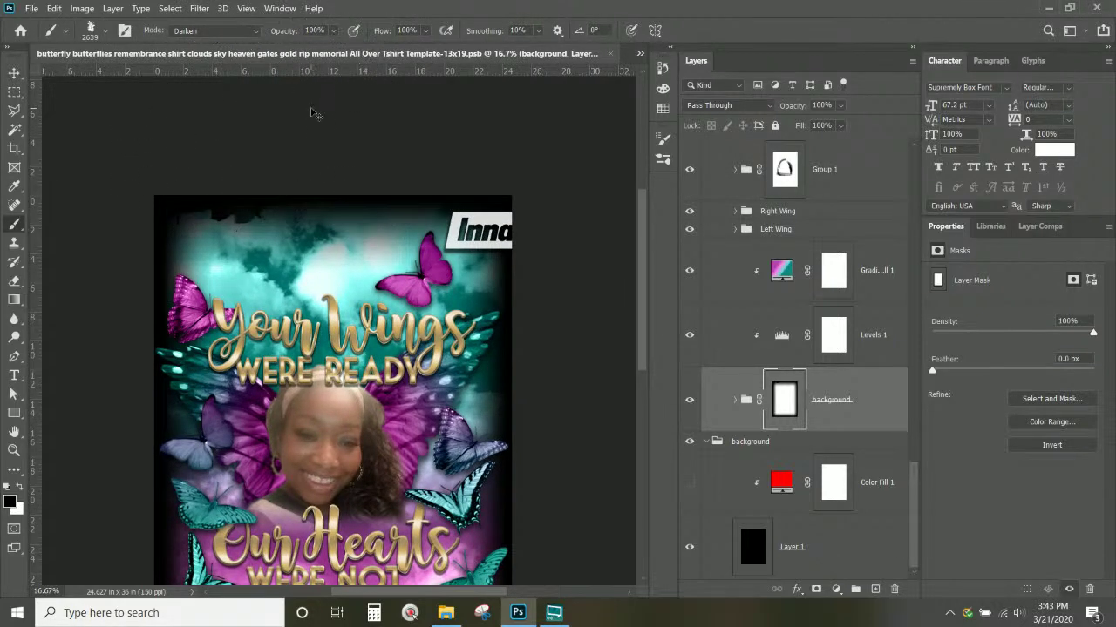
left_click(104, 31)
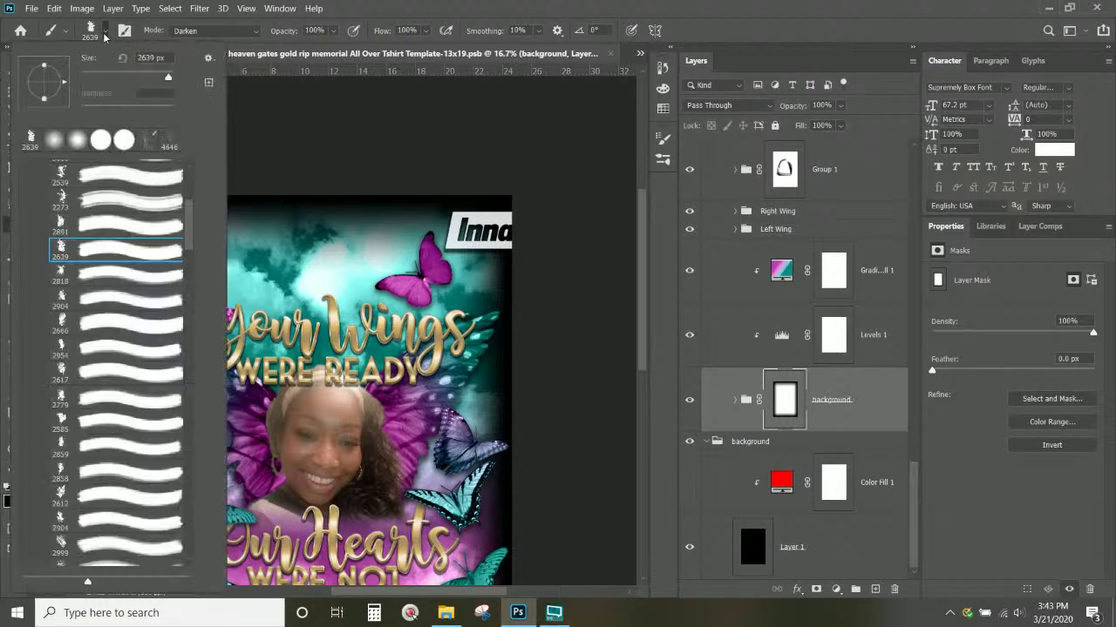
left_click(362, 5)
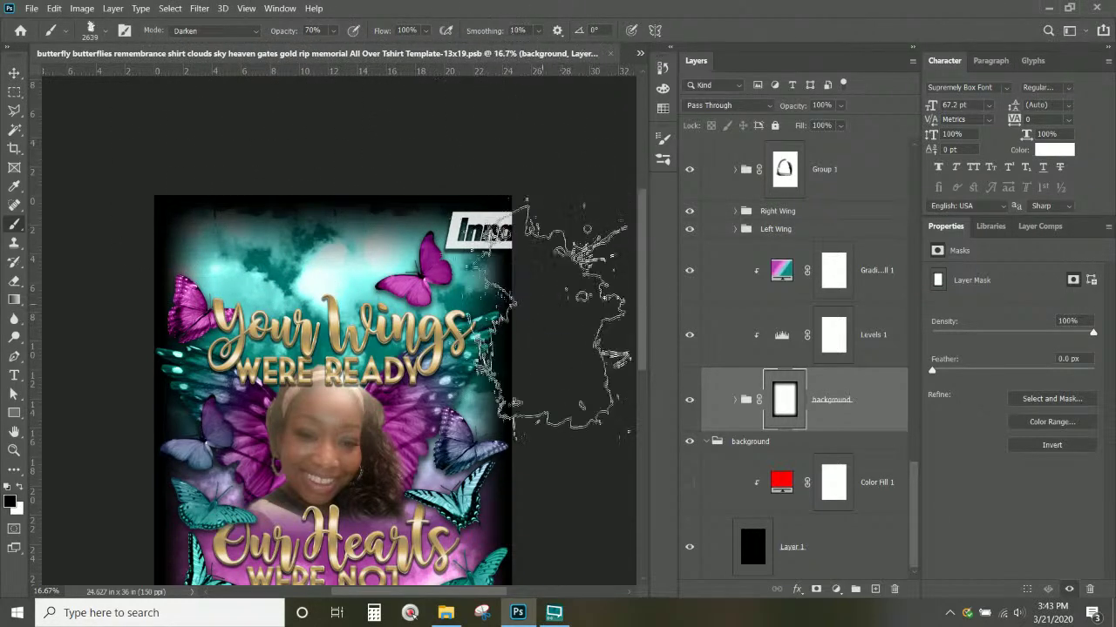
scroll(523, 305, "down", 3)
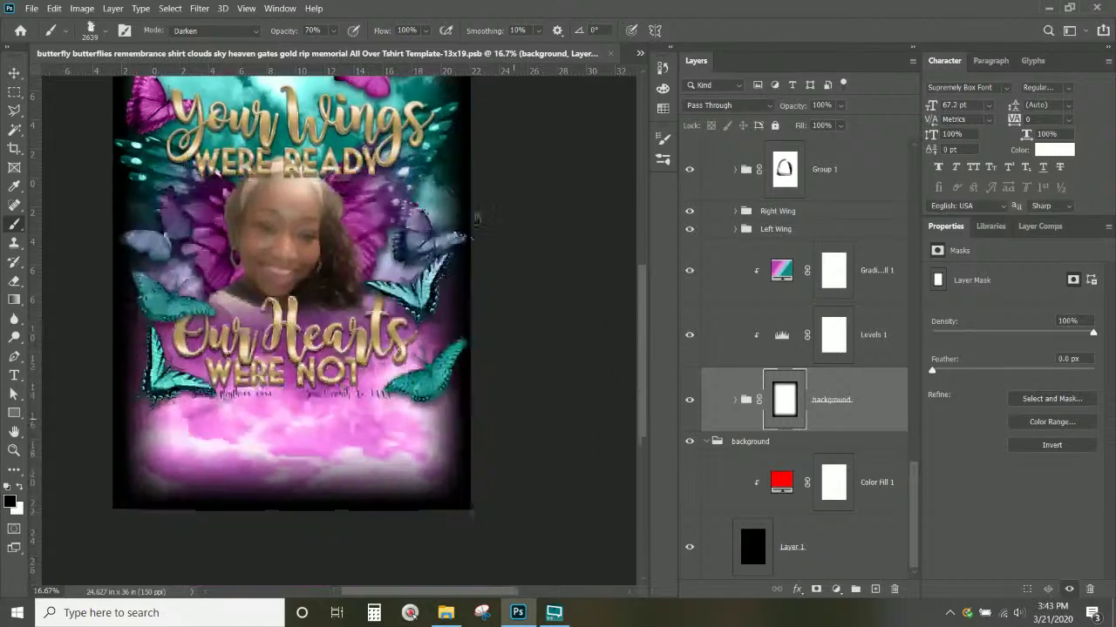
scroll(497, 281, "right", 1)
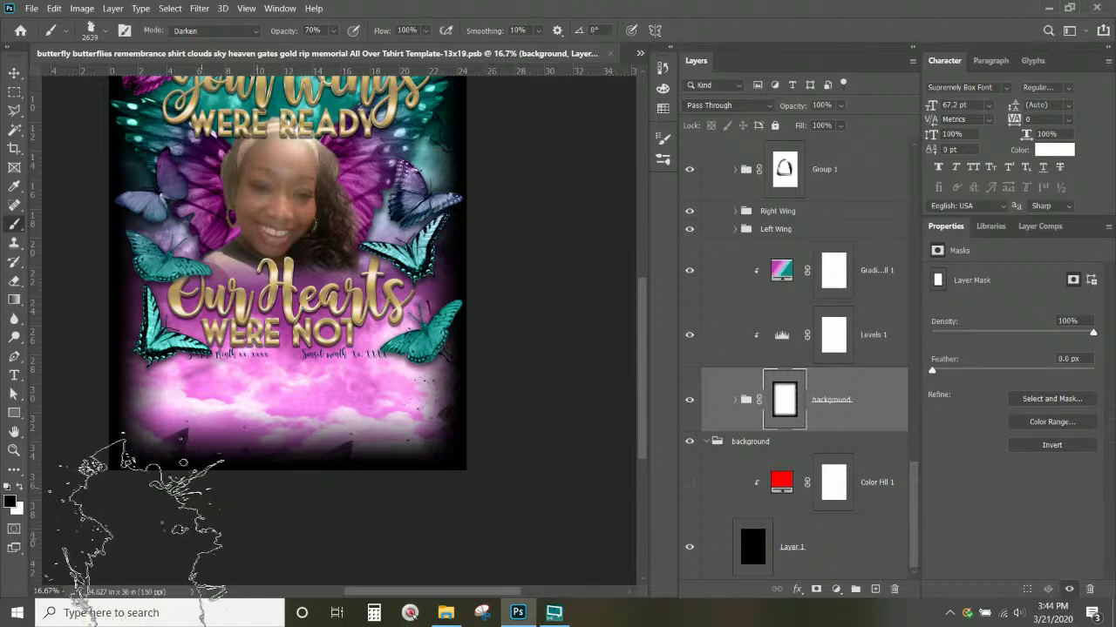
left_click_drag(144, 536, 267, 592)
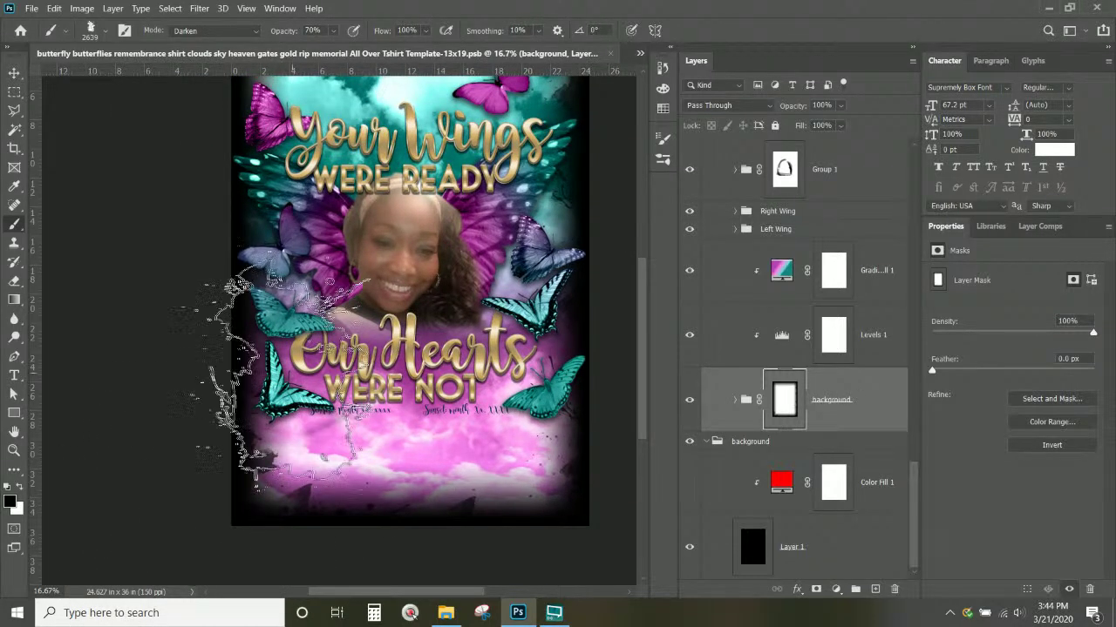
scroll(210, 279, "up", 3)
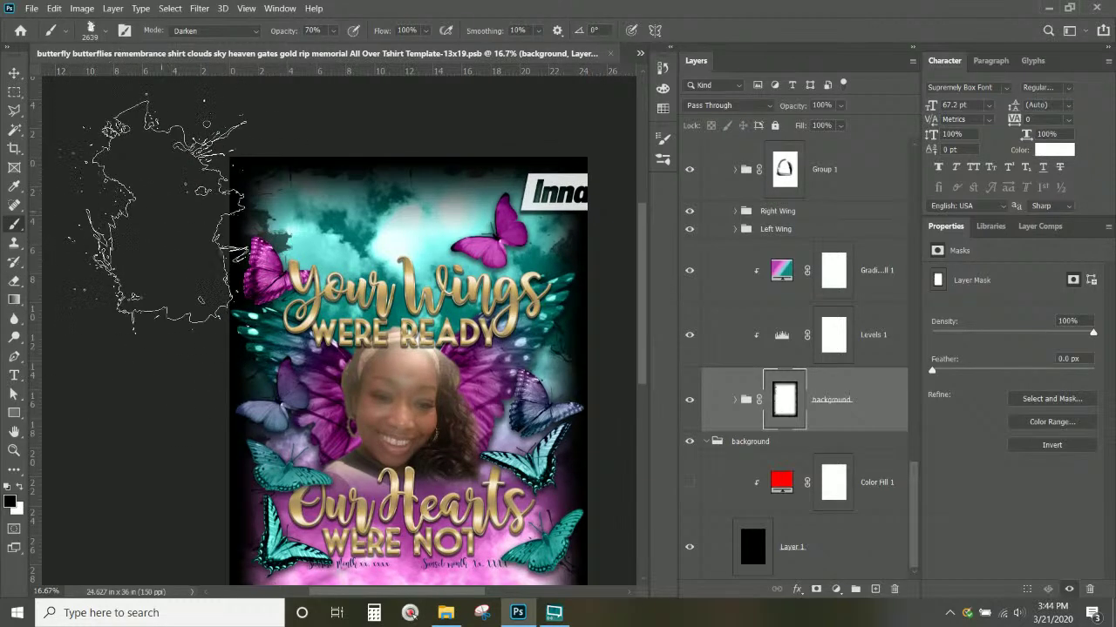
scroll(142, 222, "down", 3)
scroll(144, 244, "down", 2)
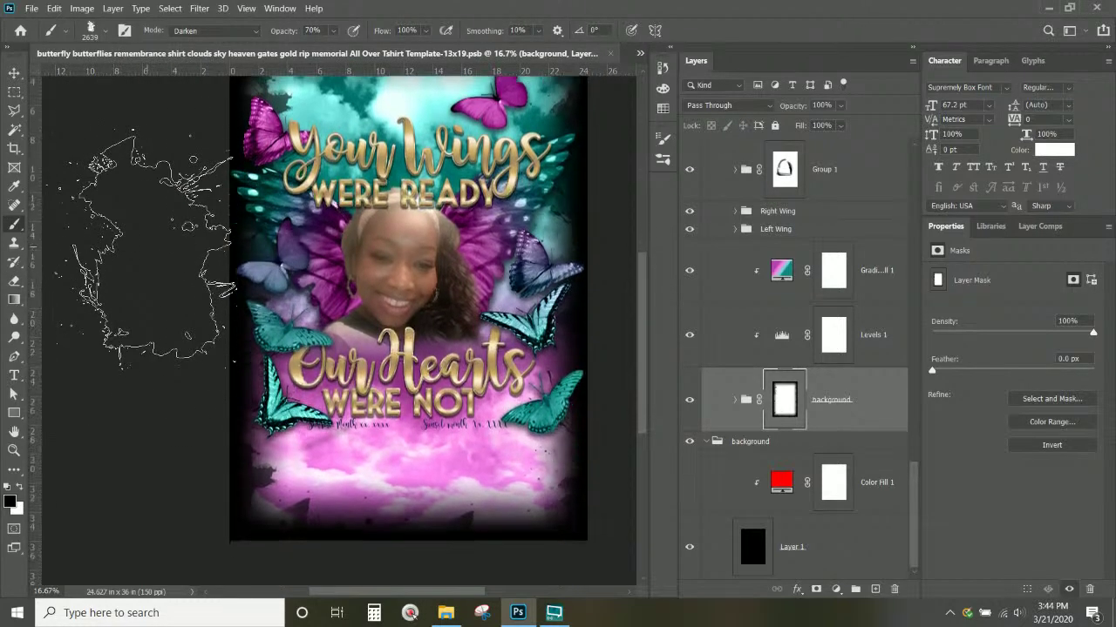
Switch to the 2954 px splash brush and stamp more black splatters along the mask's bottom, side and top edges.
left_click(104, 32)
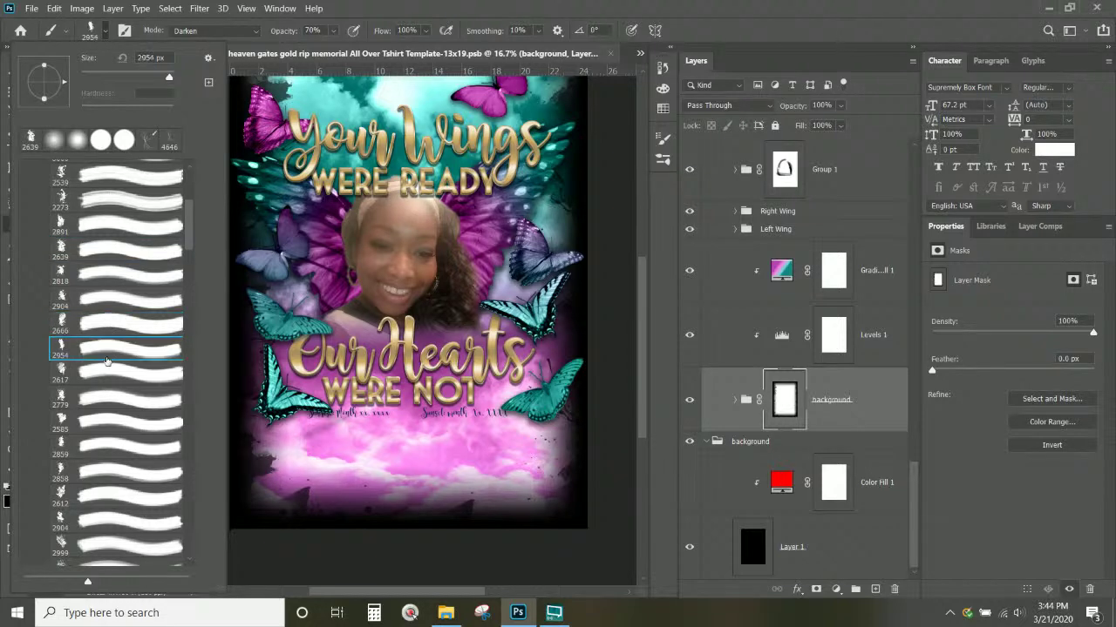
left_click(426, 6)
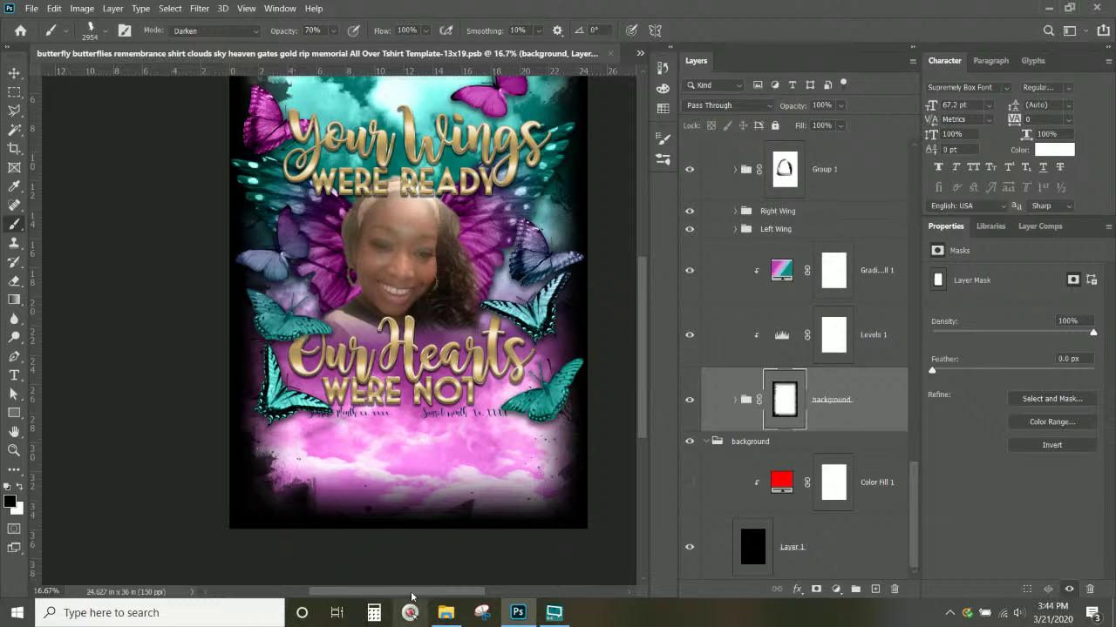
left_click_drag(412, 596, 325, 565)
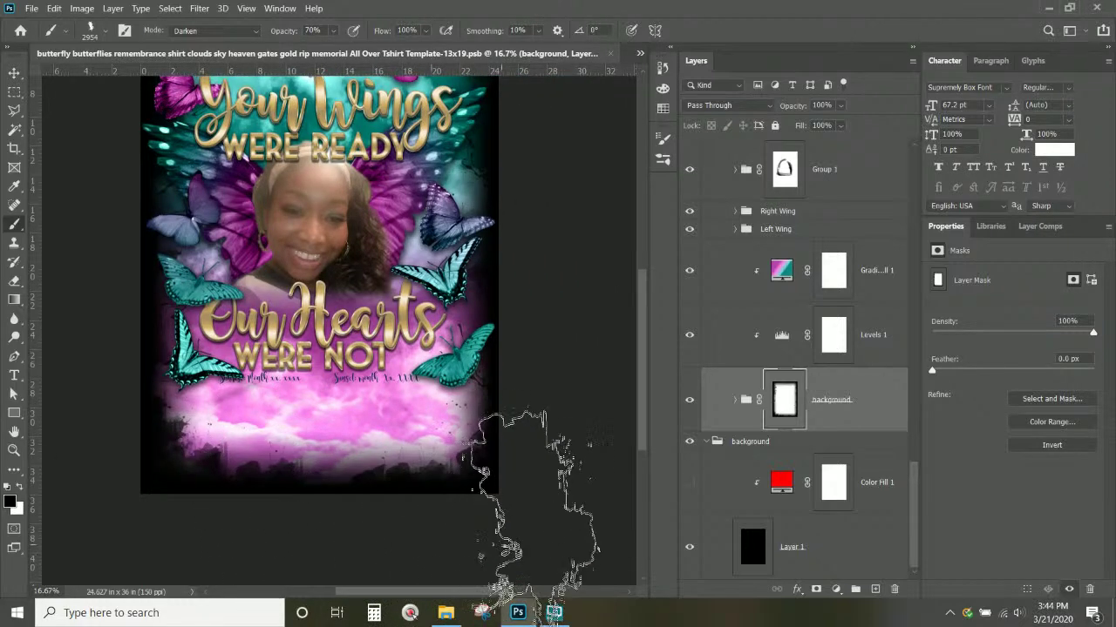
left_click_drag(498, 448, 445, 538)
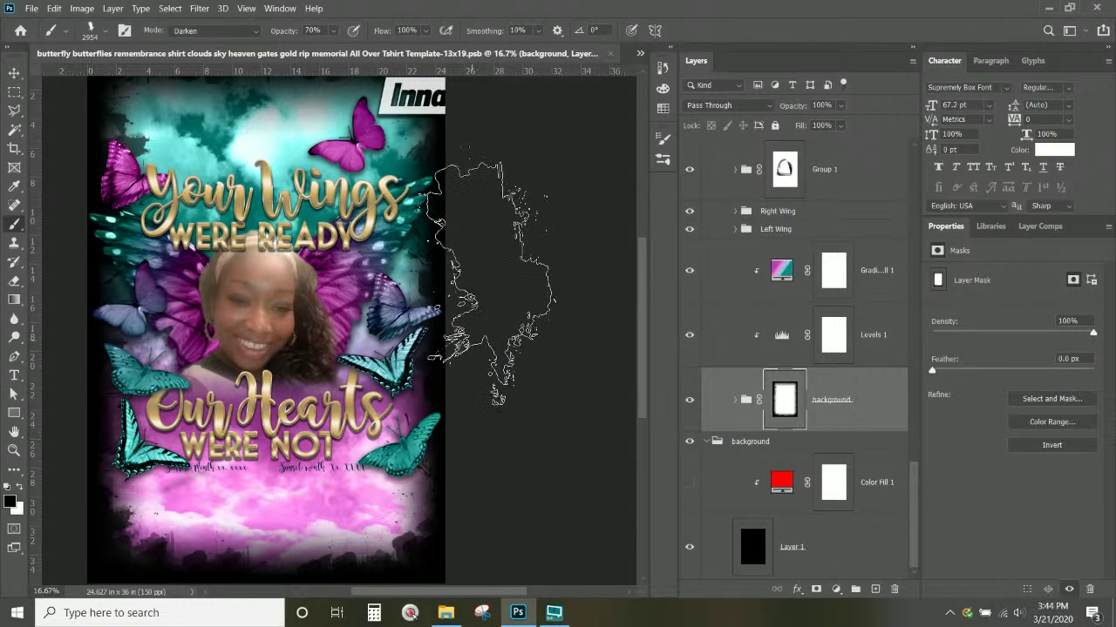
left_click_drag(480, 277, 463, 390)
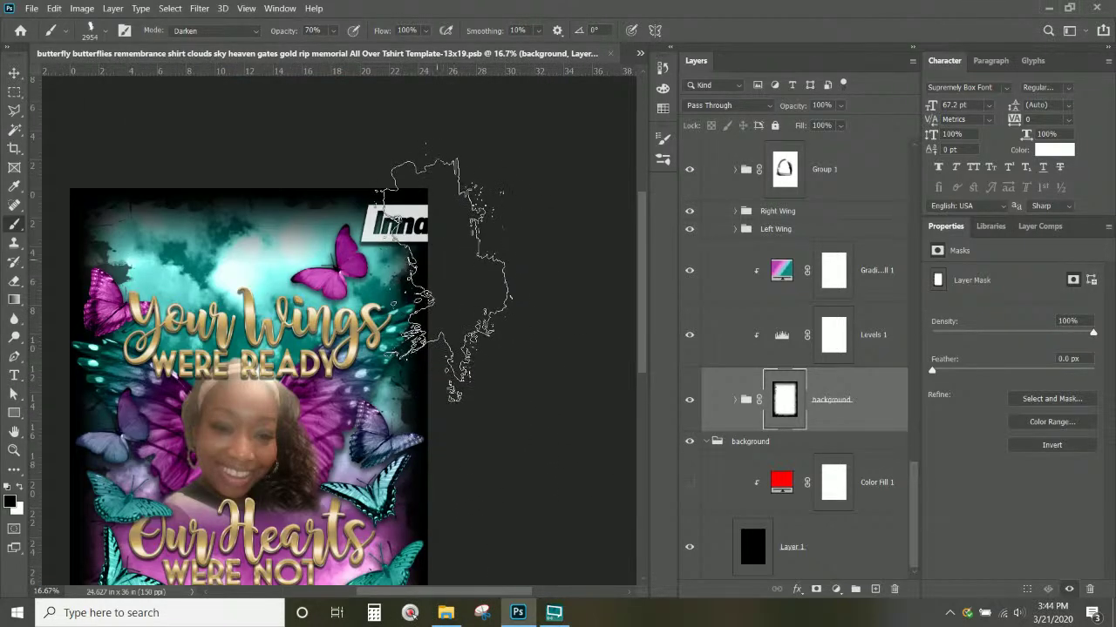
left_click_drag(263, 235, 423, 271)
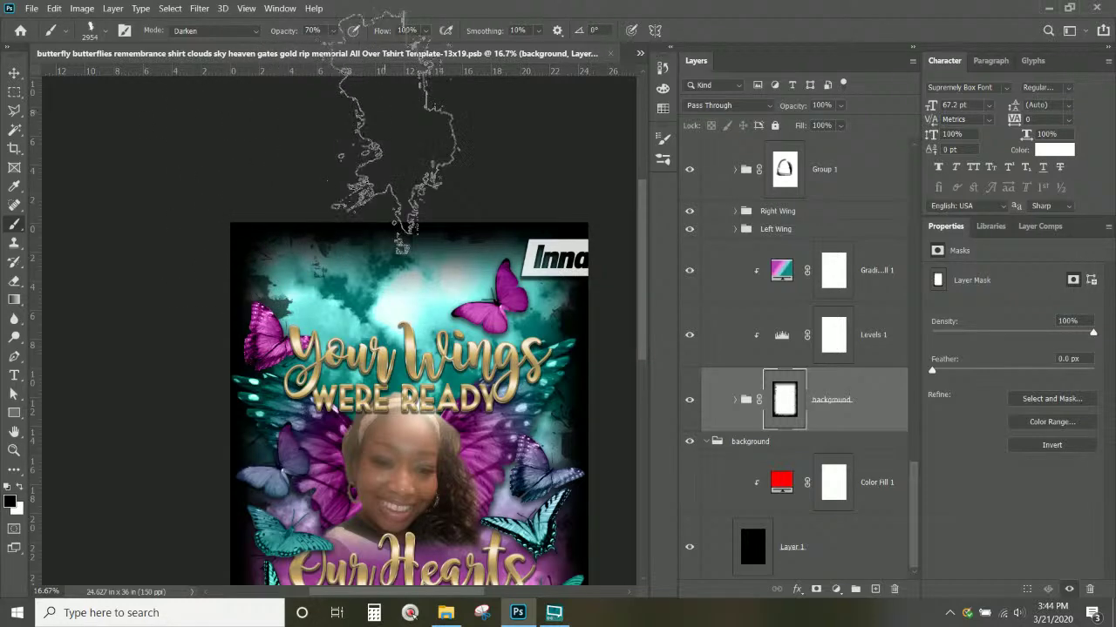
left_click(105, 33)
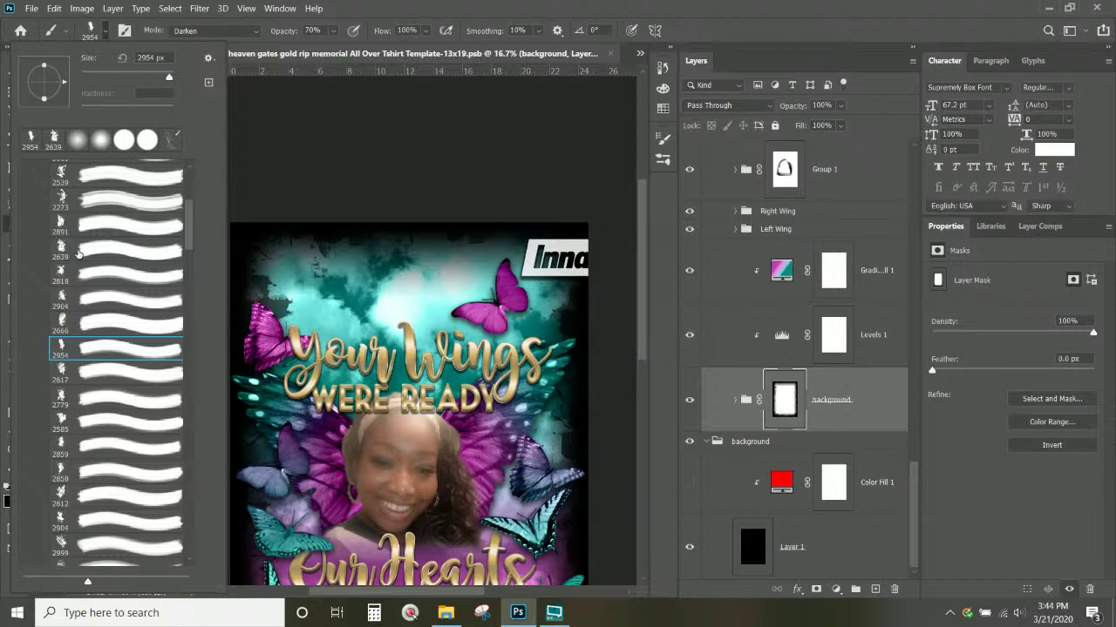
left_click(298, 32)
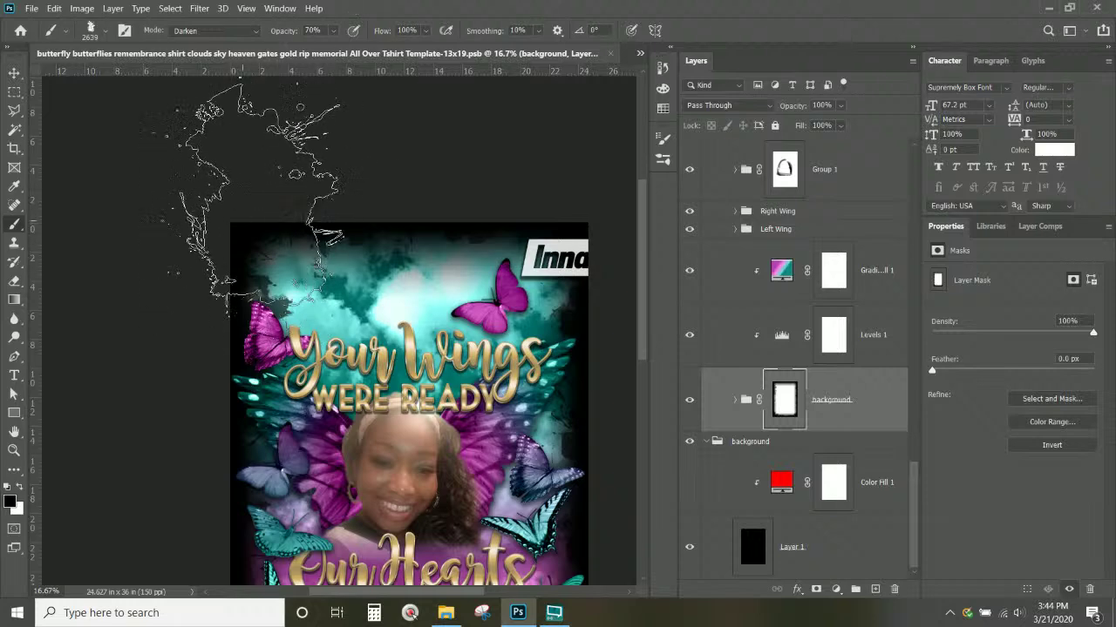
left_click(102, 30)
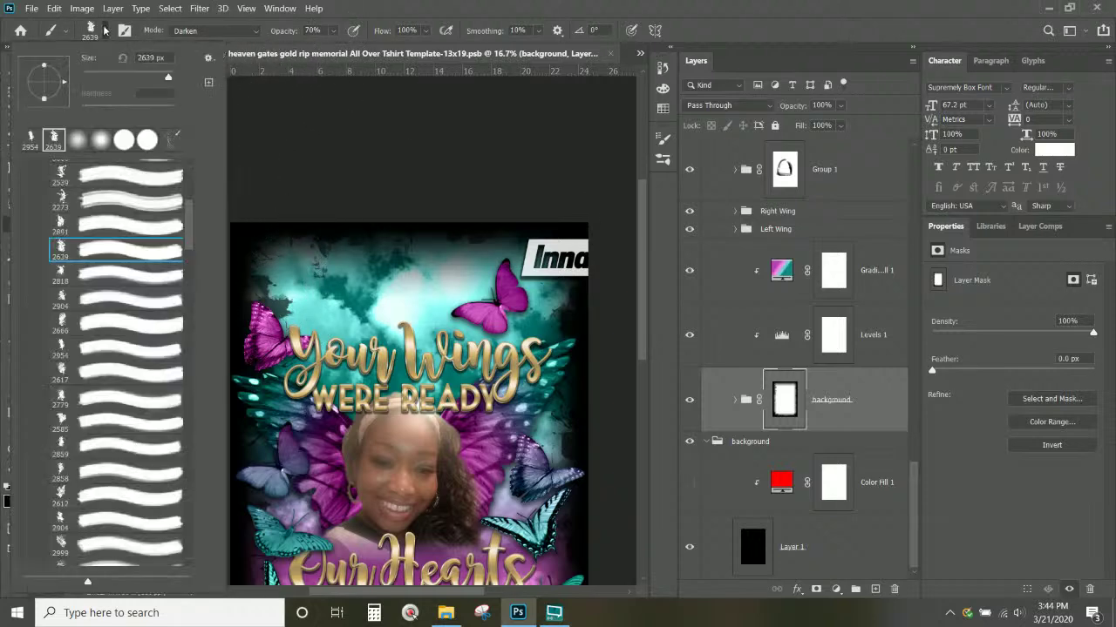
scroll(110, 219, "up", 7)
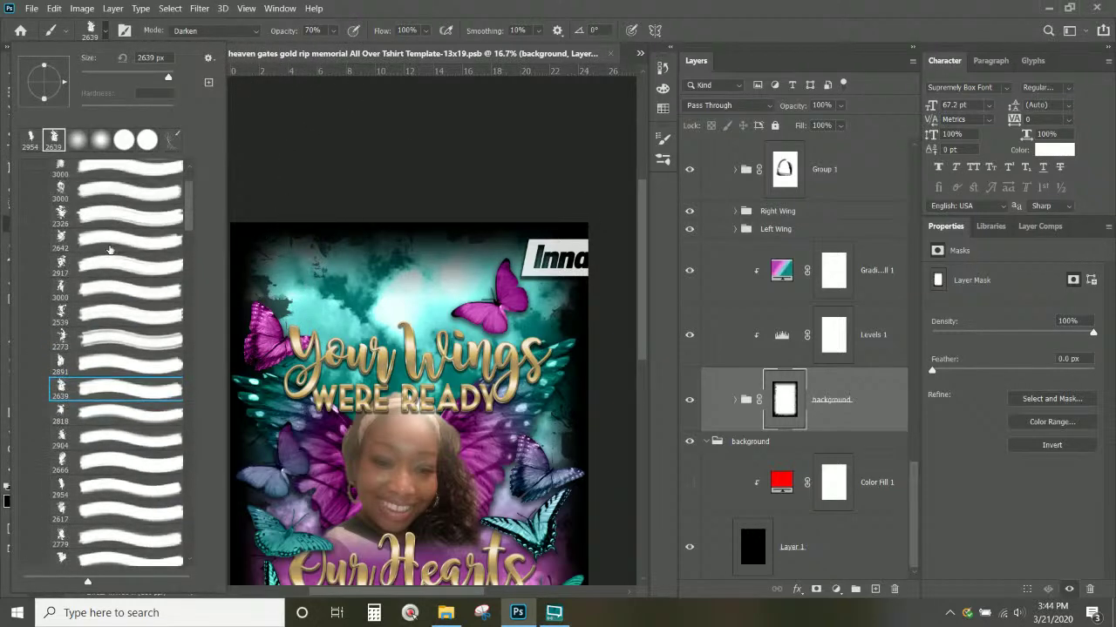
scroll(110, 250, "up", 1)
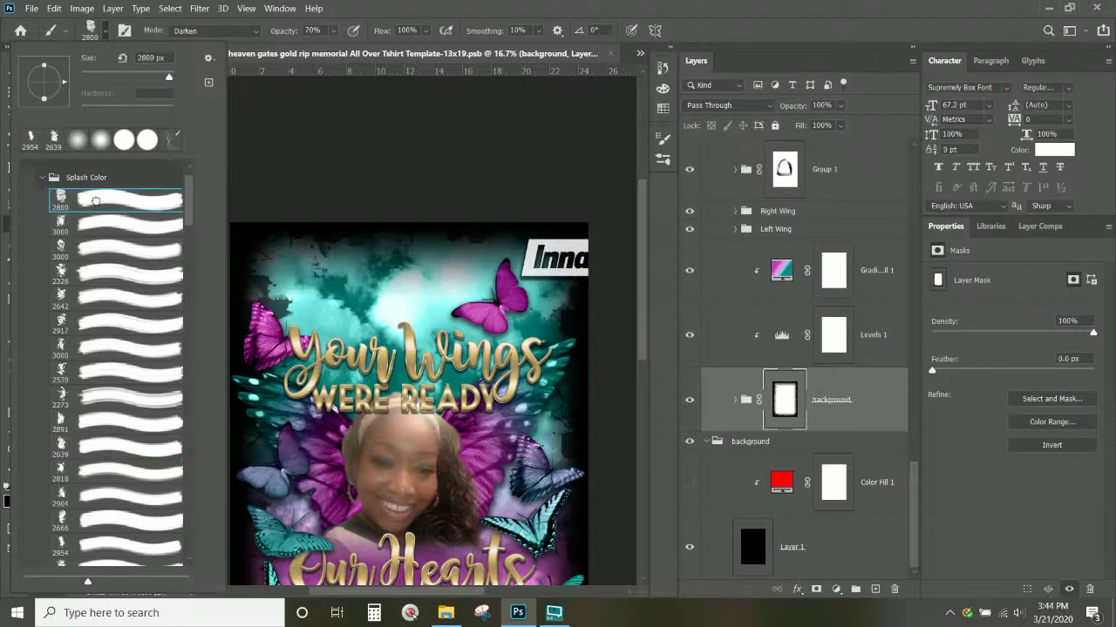
left_click(339, 6)
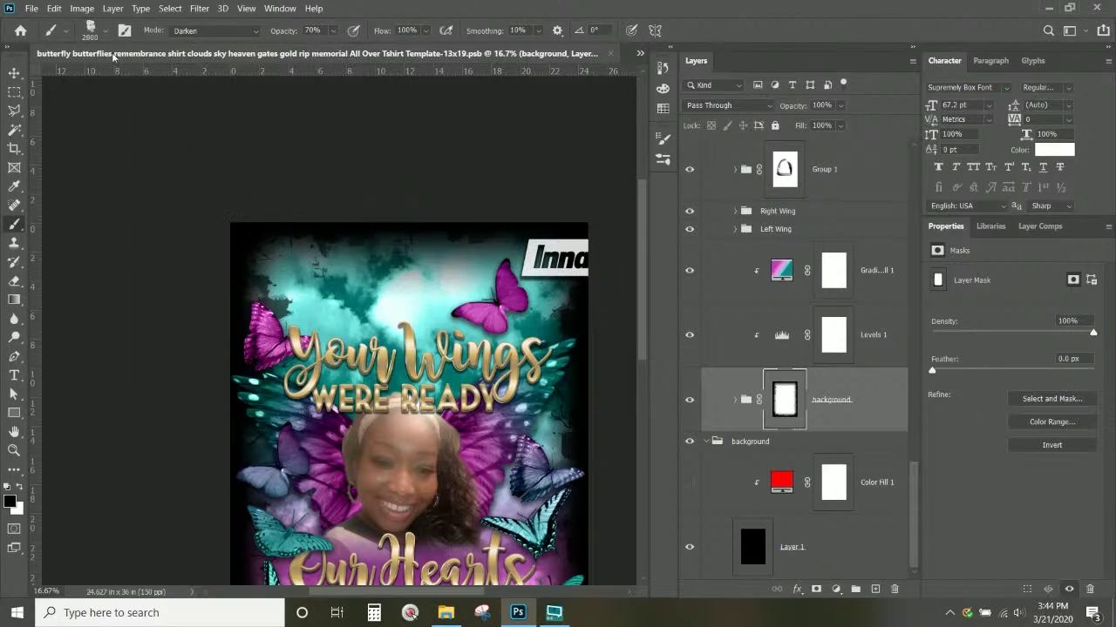
Choose the 2901 px splash brush from the Splash Color brush set.
left_click(105, 26)
scroll(115, 485, "down", 5)
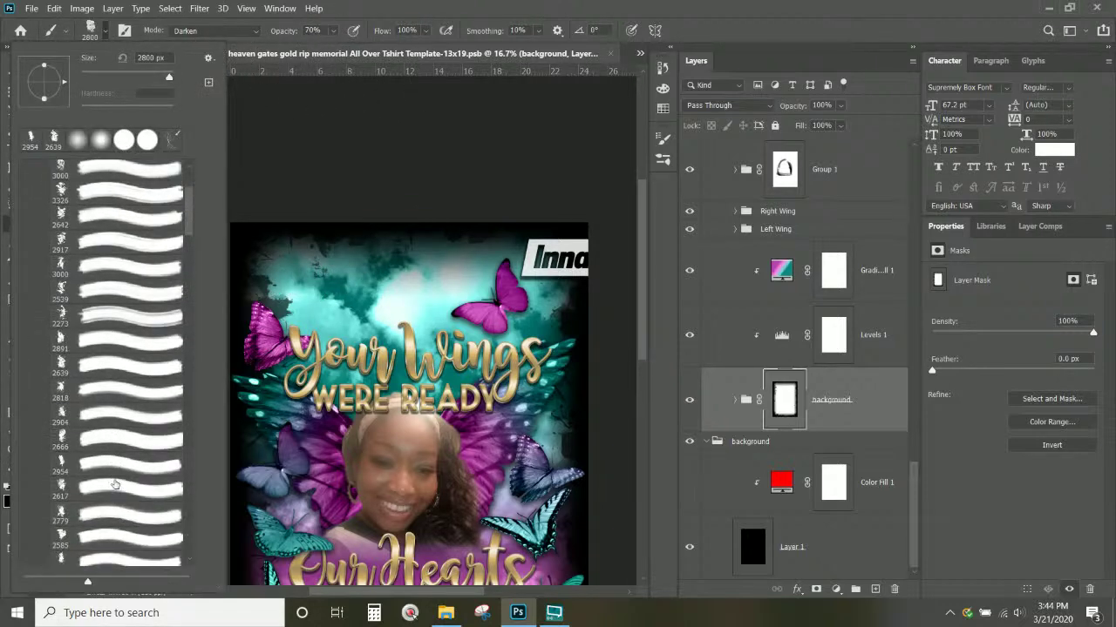
scroll(114, 484, "down", 7)
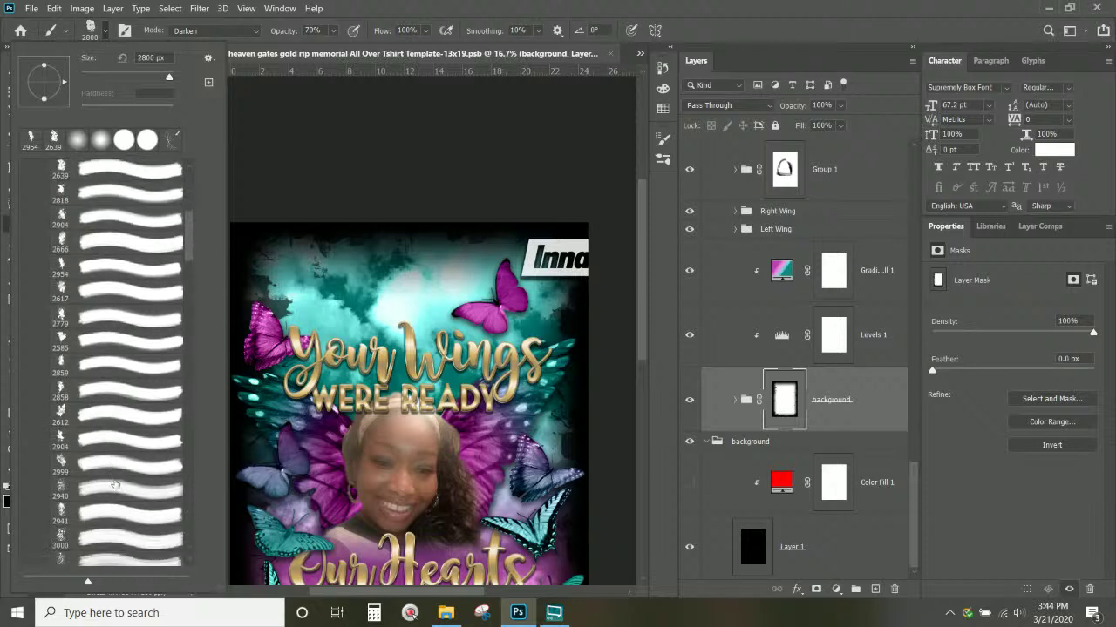
scroll(114, 485, "down", 5)
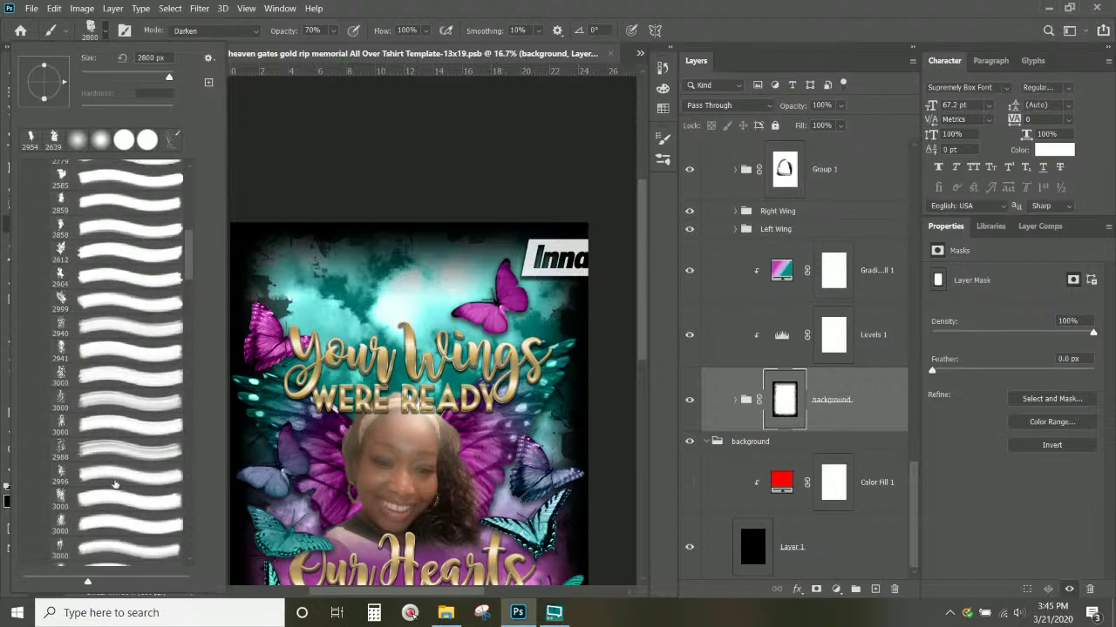
scroll(114, 484, "down", 1)
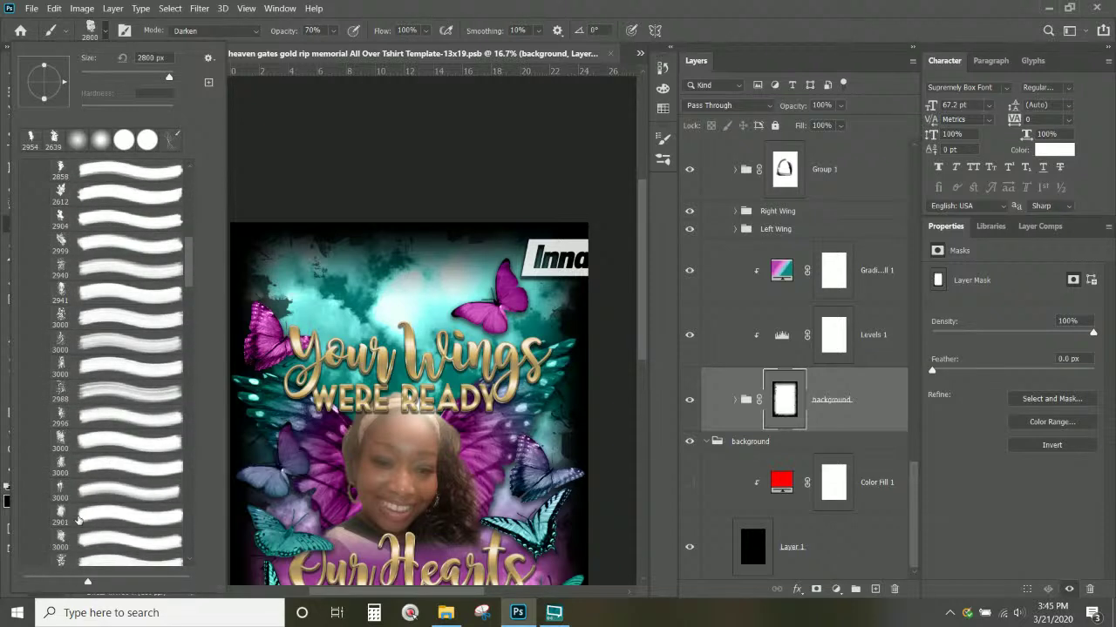
left_click(339, 7)
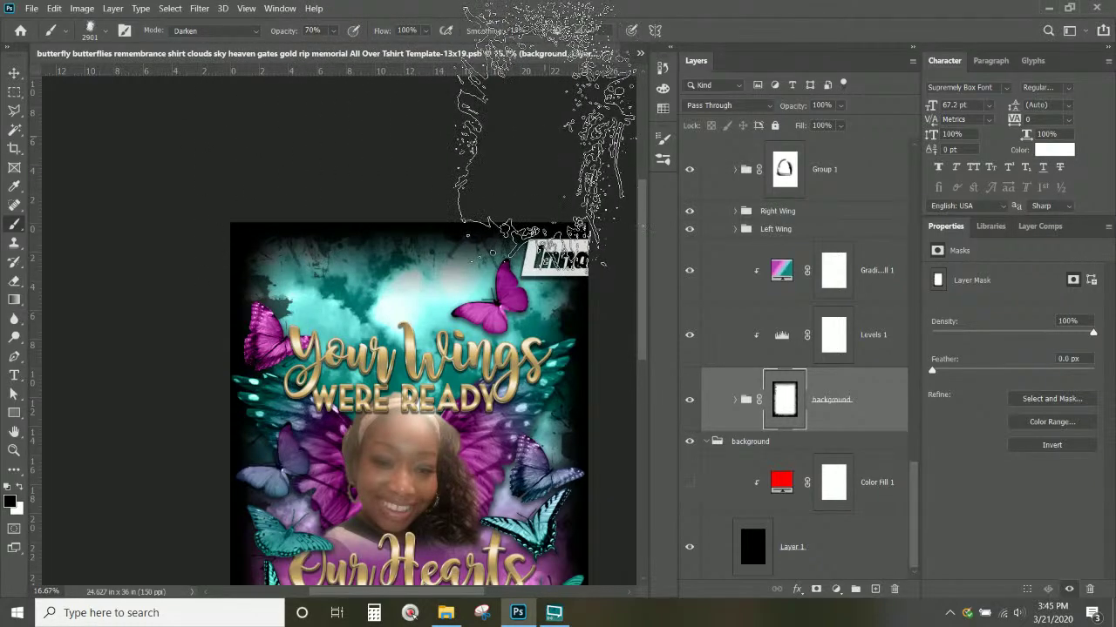
Stamp black splatters with the 2901 px brush around the top, side and bottom edges of the cloud background's mask.
scroll(157, 318, "down", 6)
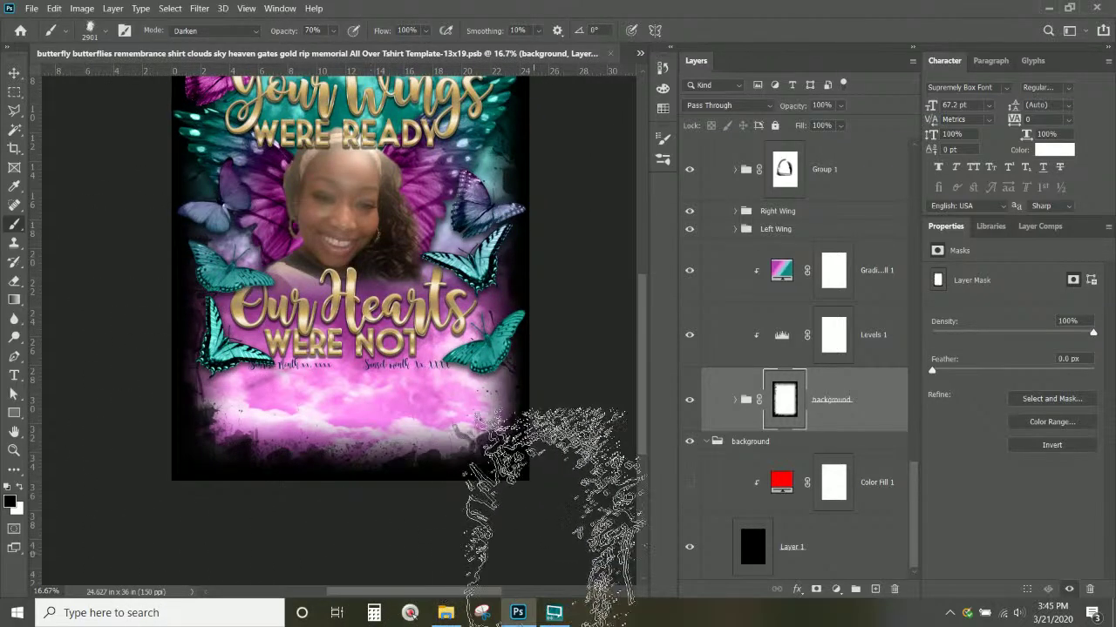
scroll(563, 392, "up", 4)
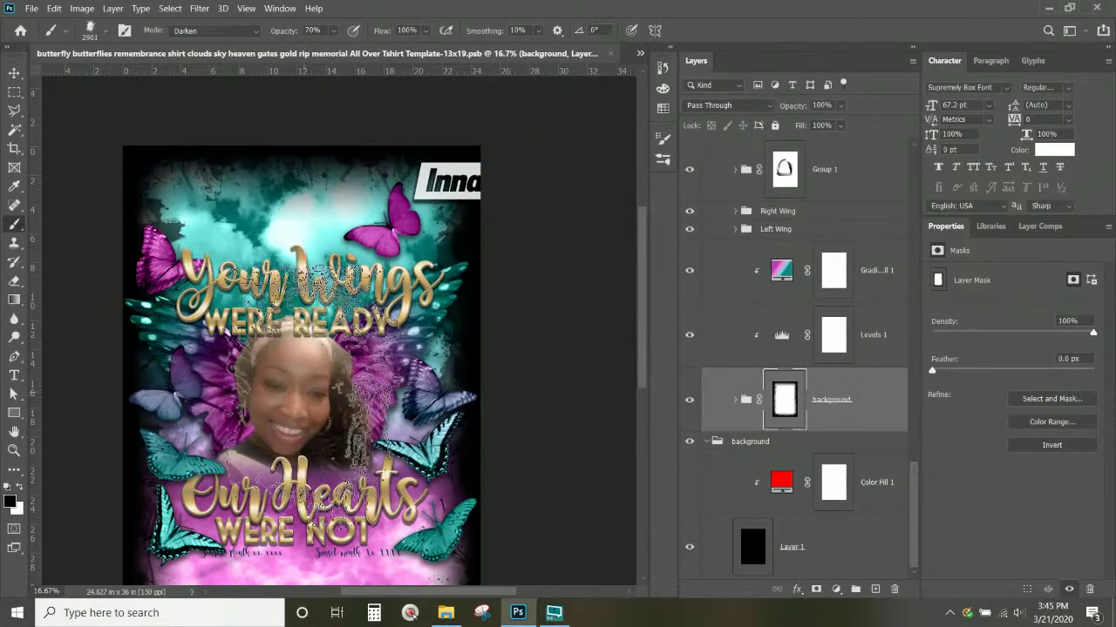
scroll(314, 405, "down", 1)
scroll(314, 410, "down", 2)
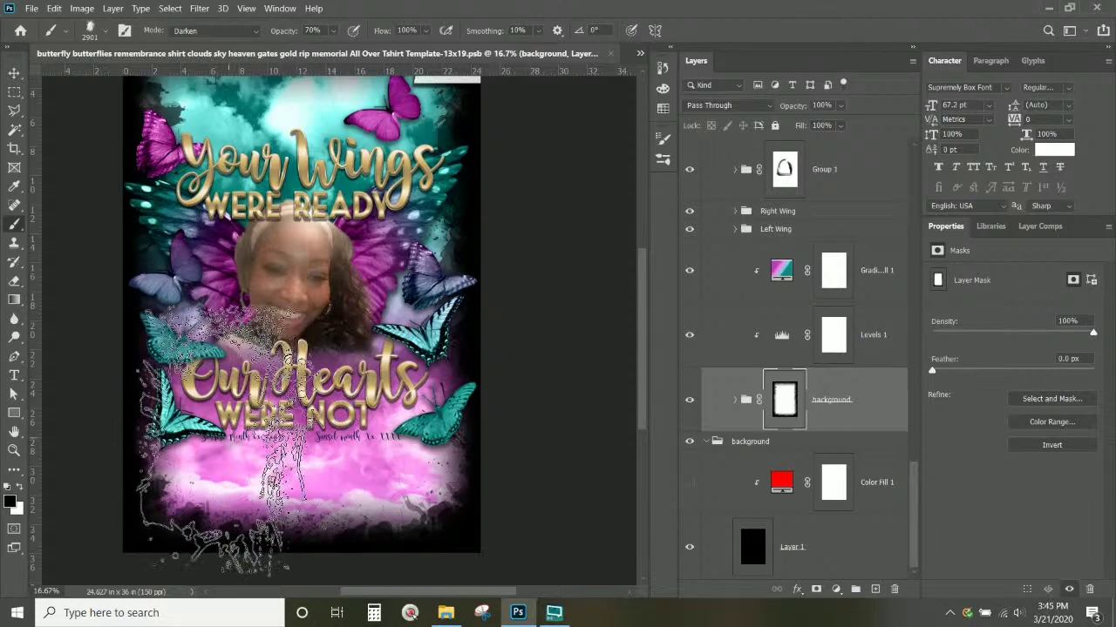
scroll(312, 423, "up", 2)
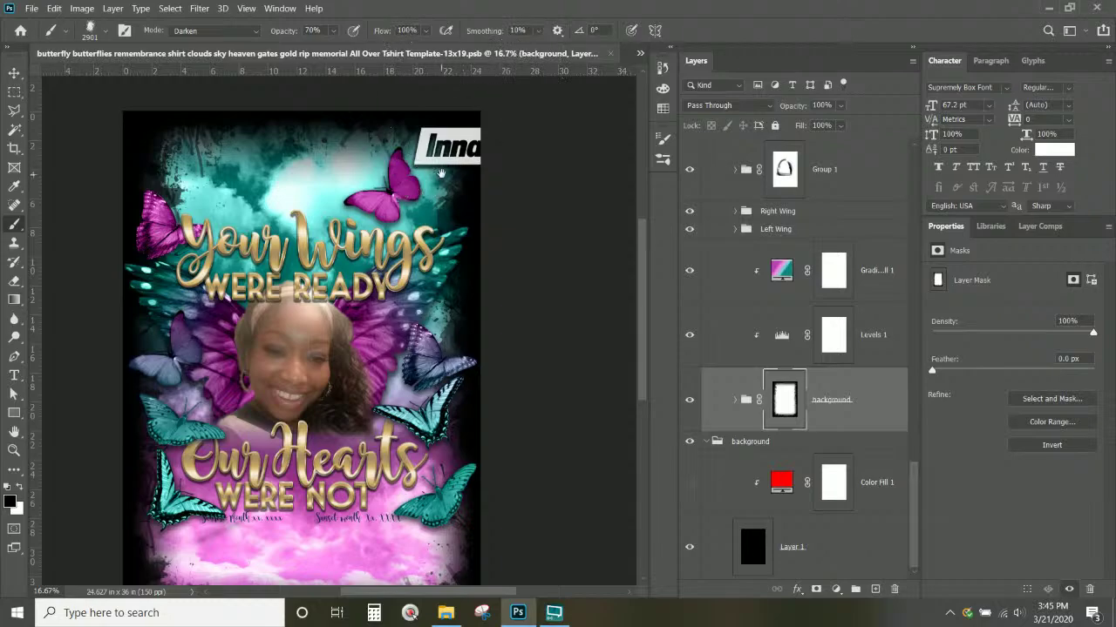
scroll(455, 190, "up", 2)
mouse_move(457, 193)
left_mouse_down()
mouse_move(443, 112)
mouse_move(105, 95)
mouse_move(147, 152)
left_mouse_up()
scroll(469, 368, "down", 5)
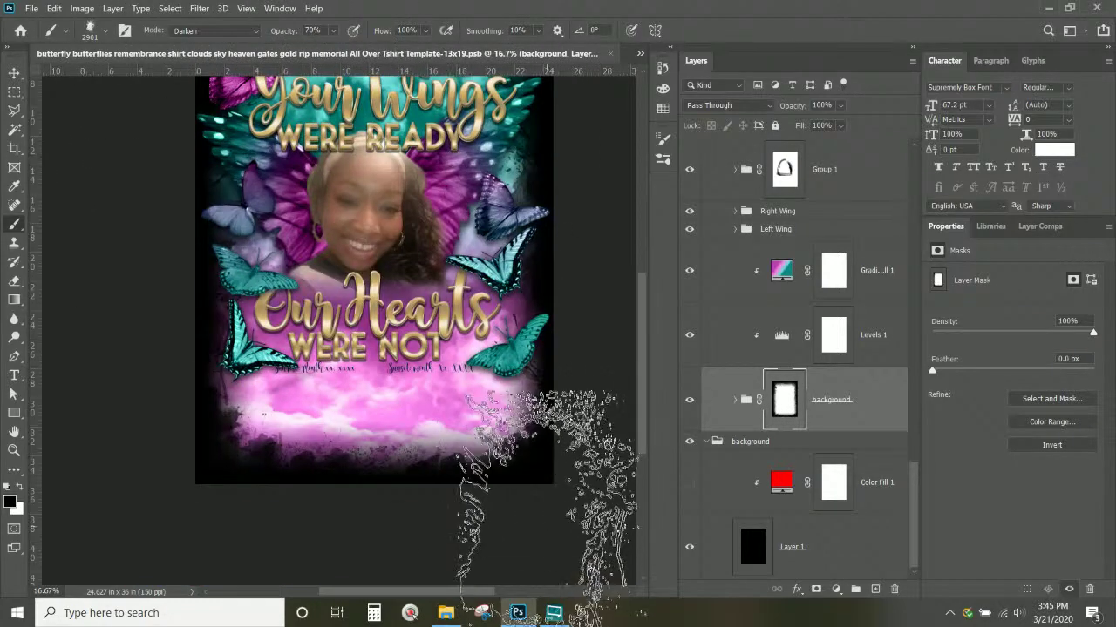
mouse_move(447, 504)
left_mouse_down()
mouse_move(381, 530)
mouse_move(336, 556)
mouse_move(242, 556)
mouse_move(174, 473)
mouse_move(153, 413)
left_mouse_up()
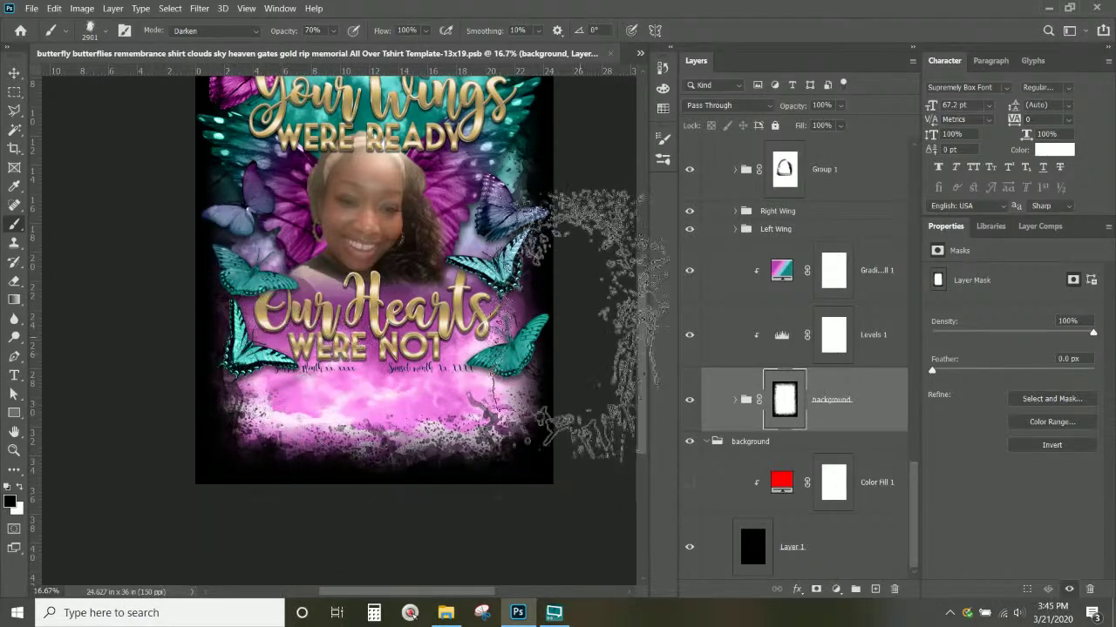
scroll(366, 287, "up", 2)
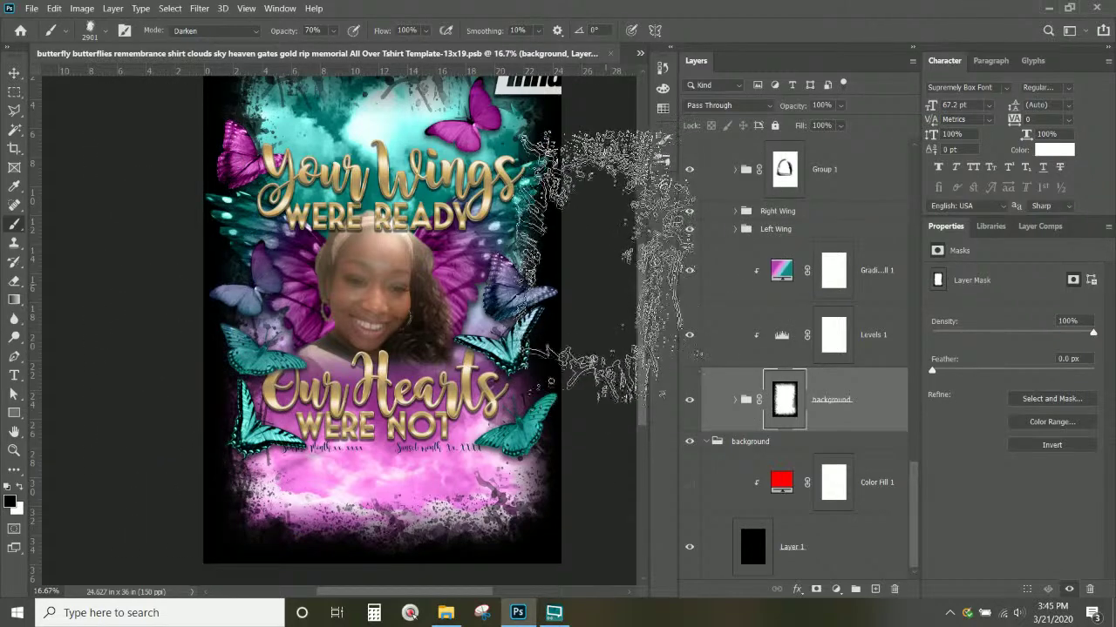
mouse_move(335, 404)
left_mouse_down()
mouse_move(314, 431)
mouse_move(343, 399)
left_mouse_up()
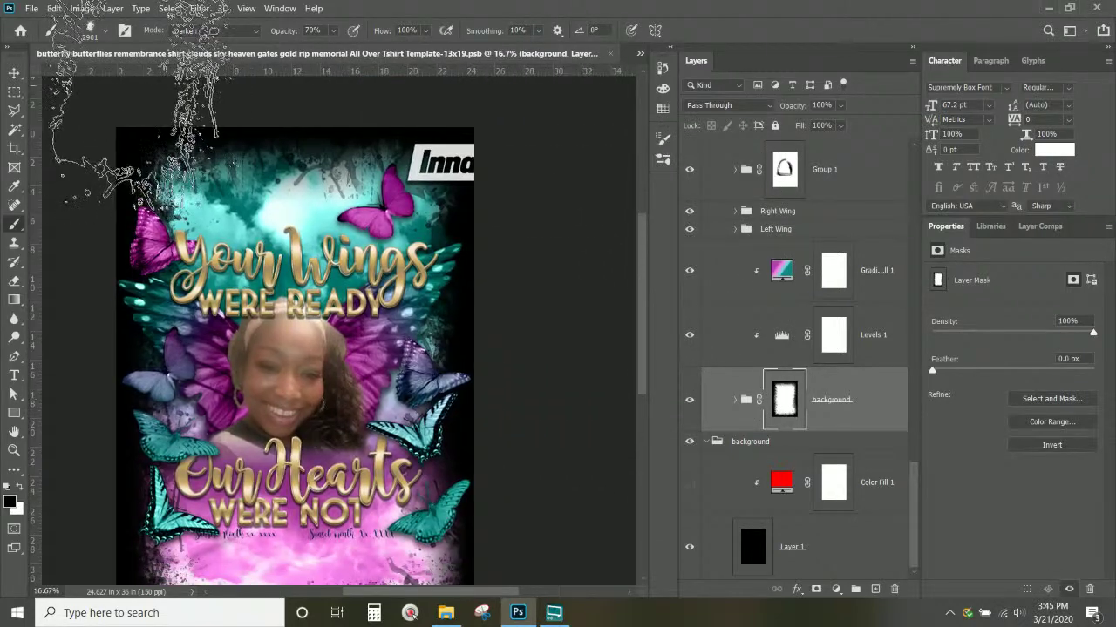
Choose the 2500 px cloud brush from the StormBrushes set, with white as the foreground color and 100% opacity.
left_click(103, 33)
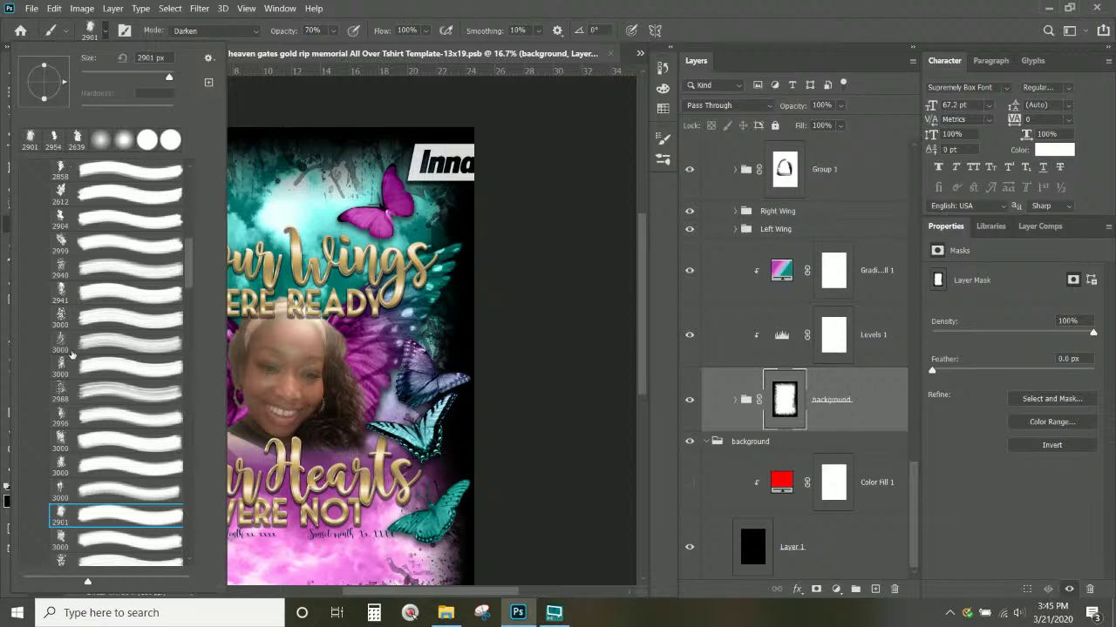
scroll(72, 353, "down", 5)
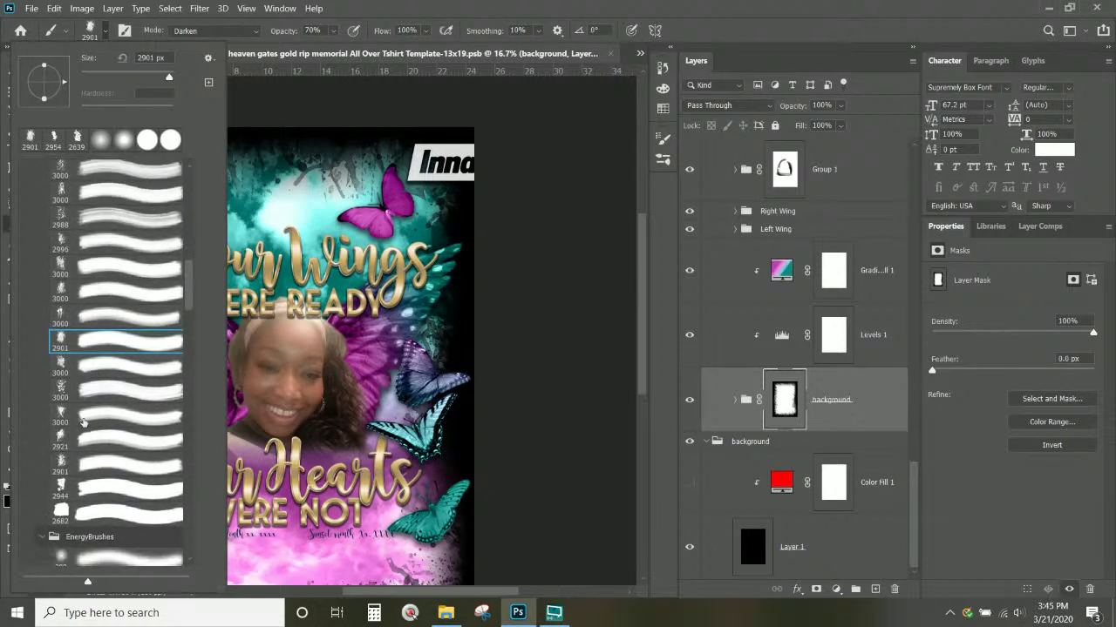
scroll(82, 422, "down", 5)
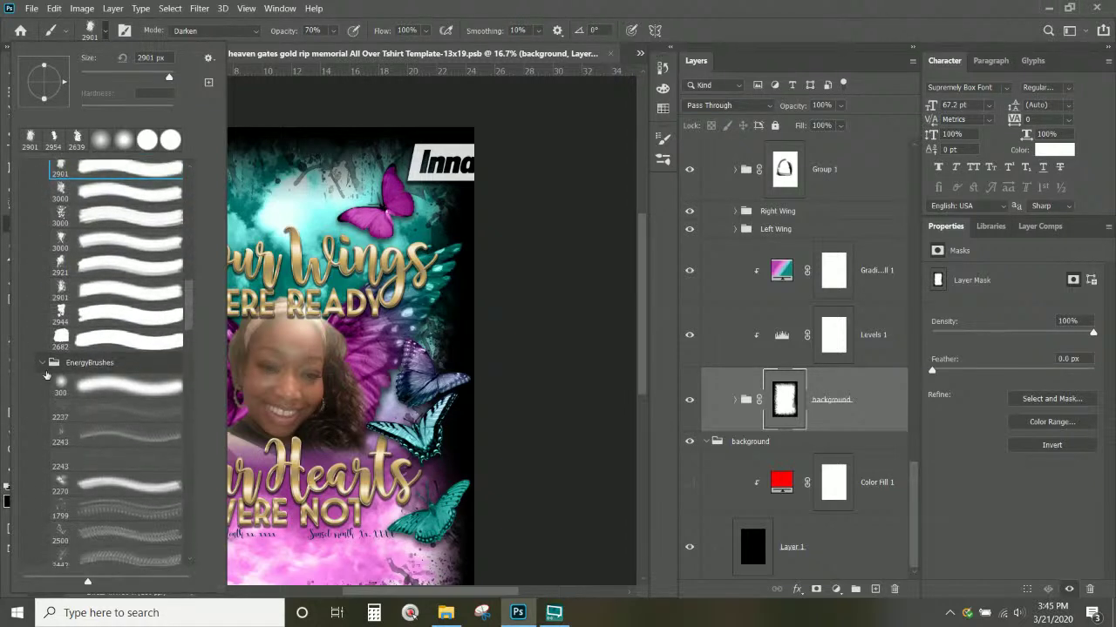
left_click(42, 362)
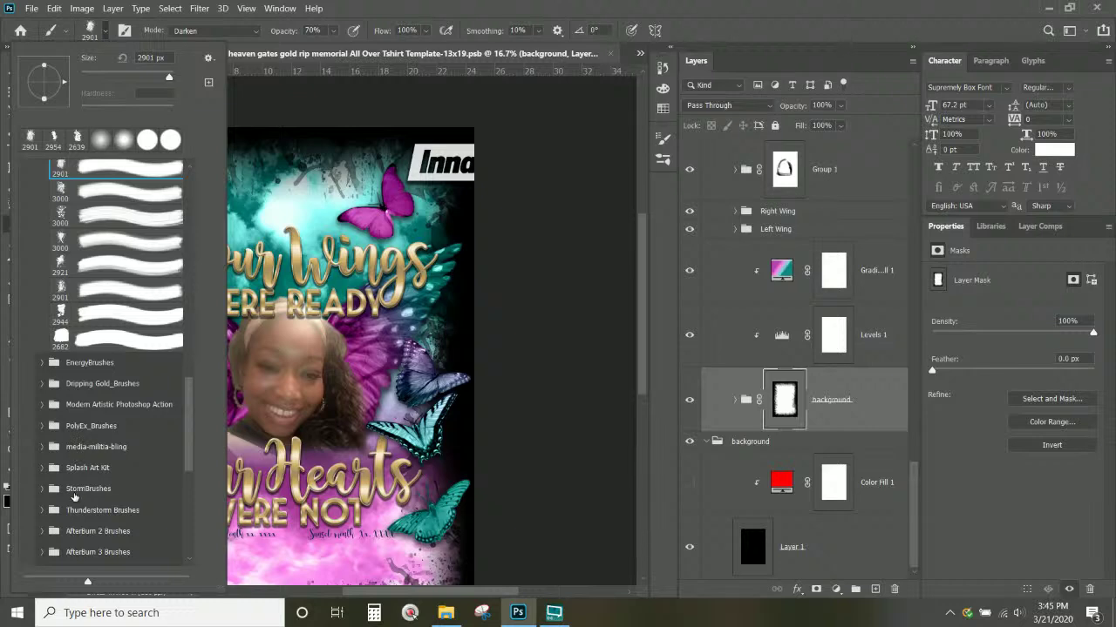
left_click(41, 489)
scroll(89, 501, "down", 3)
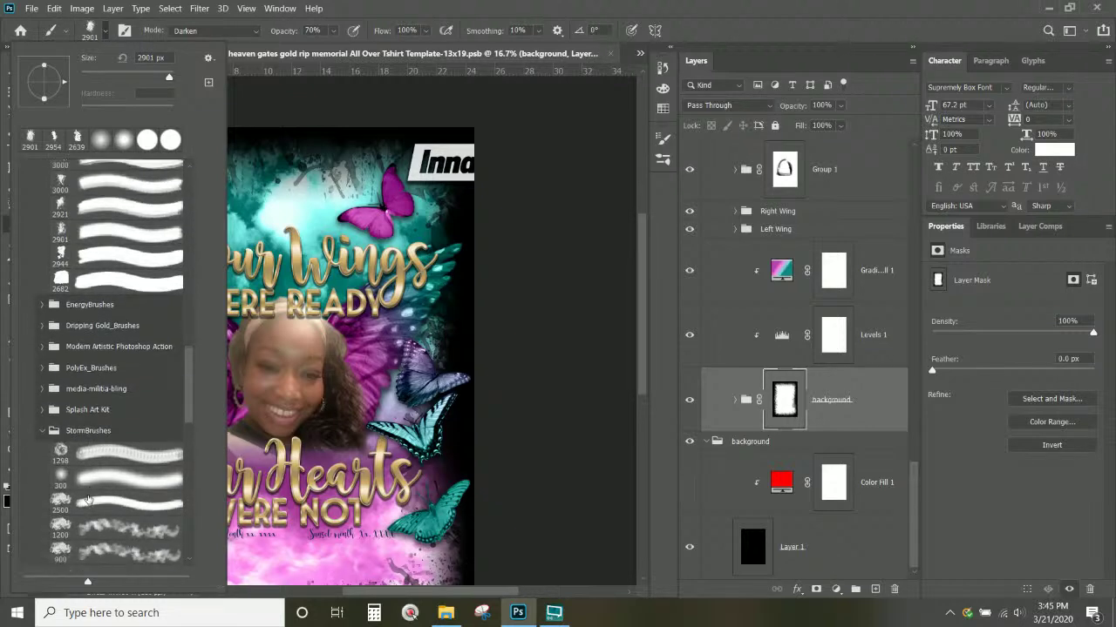
left_click(485, 5)
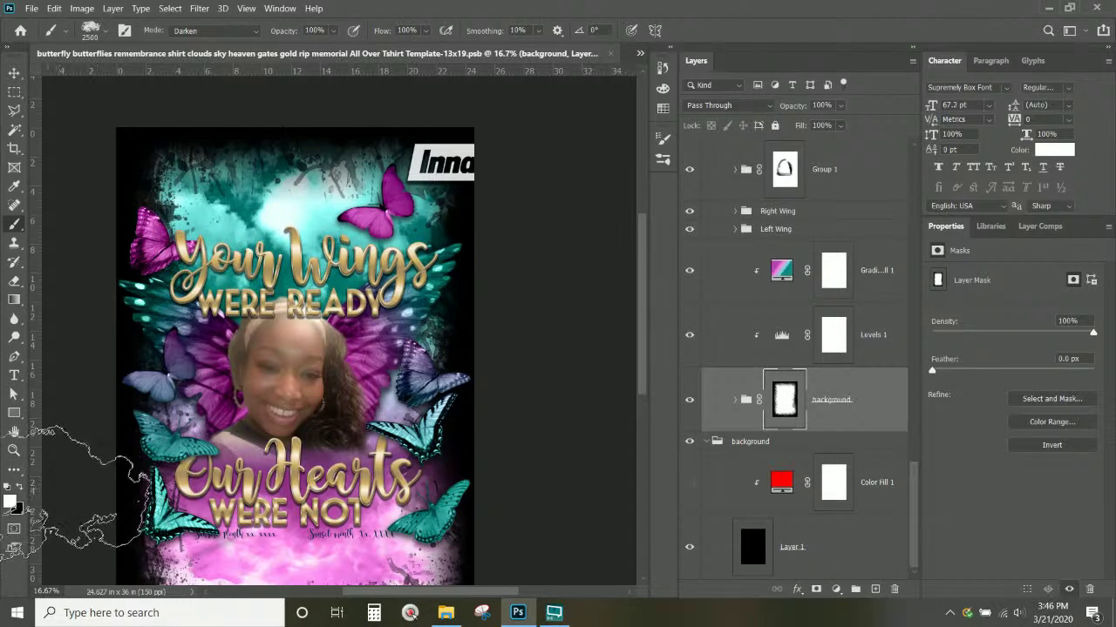
Set the brush mode to Normal and stamp white cloud shapes on the background mask to restore soft, cloudy edges.
left_click(197, 32)
left_click(200, 44)
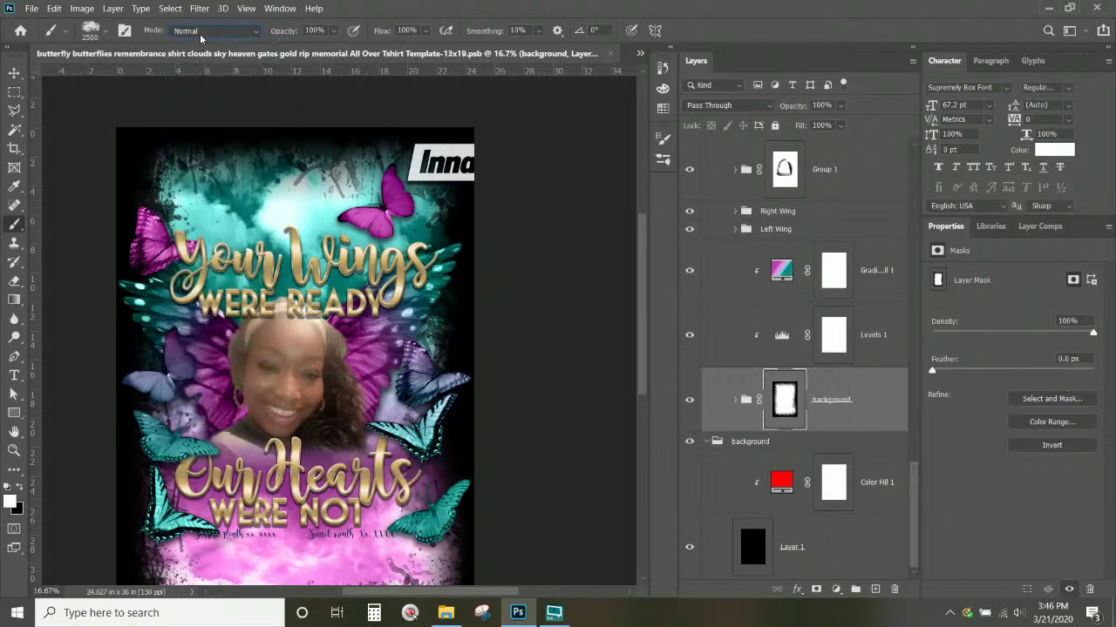
left_click(239, 210)
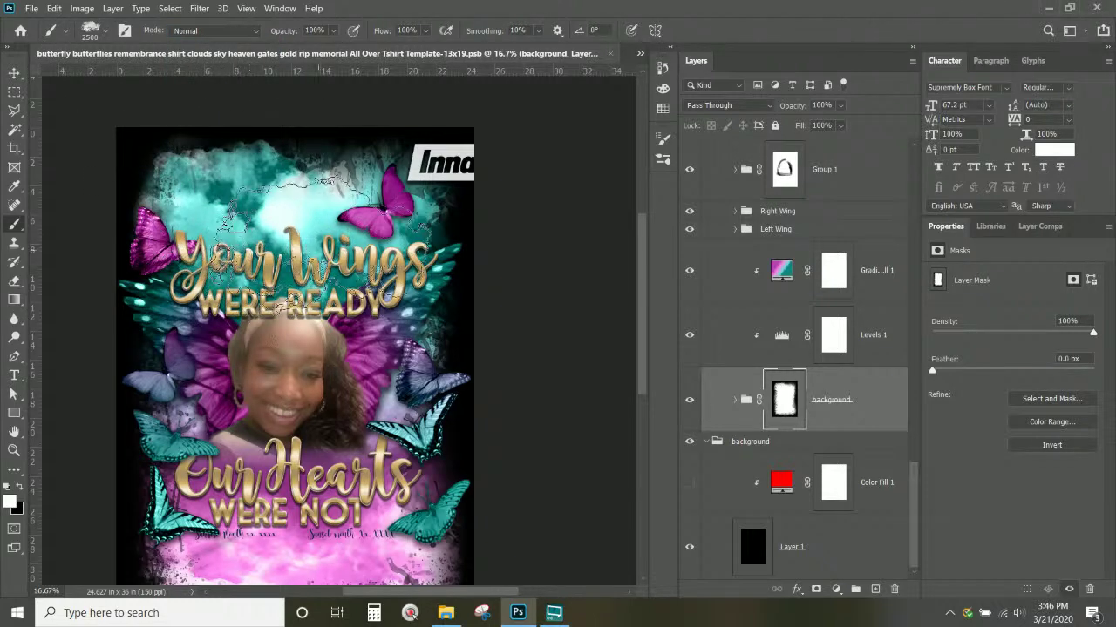
left_click(340, 219)
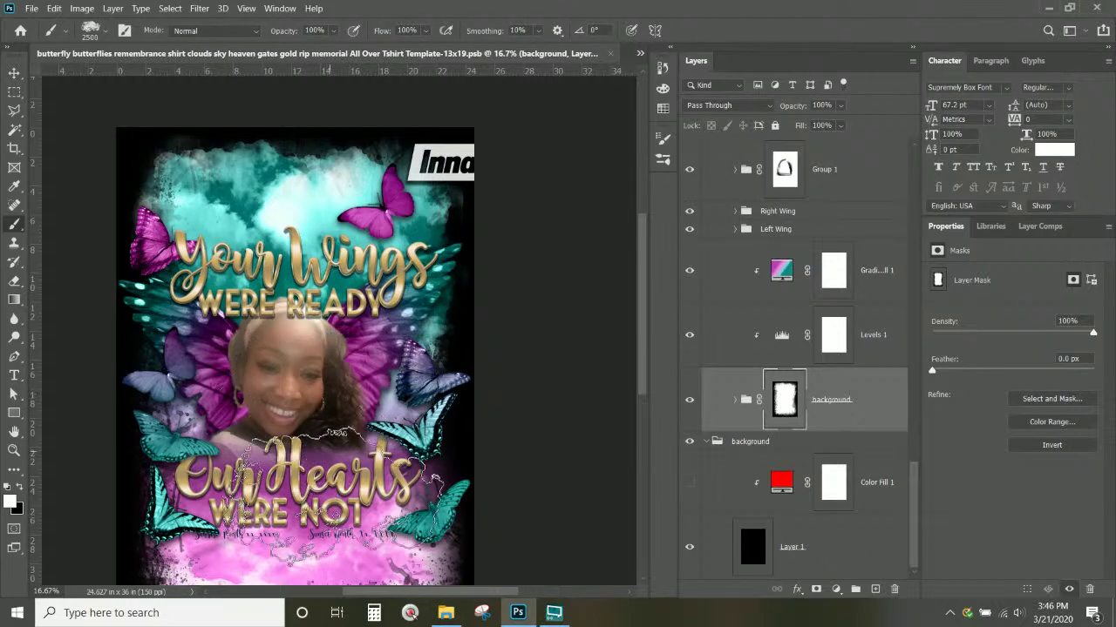
scroll(327, 505, "down", 1)
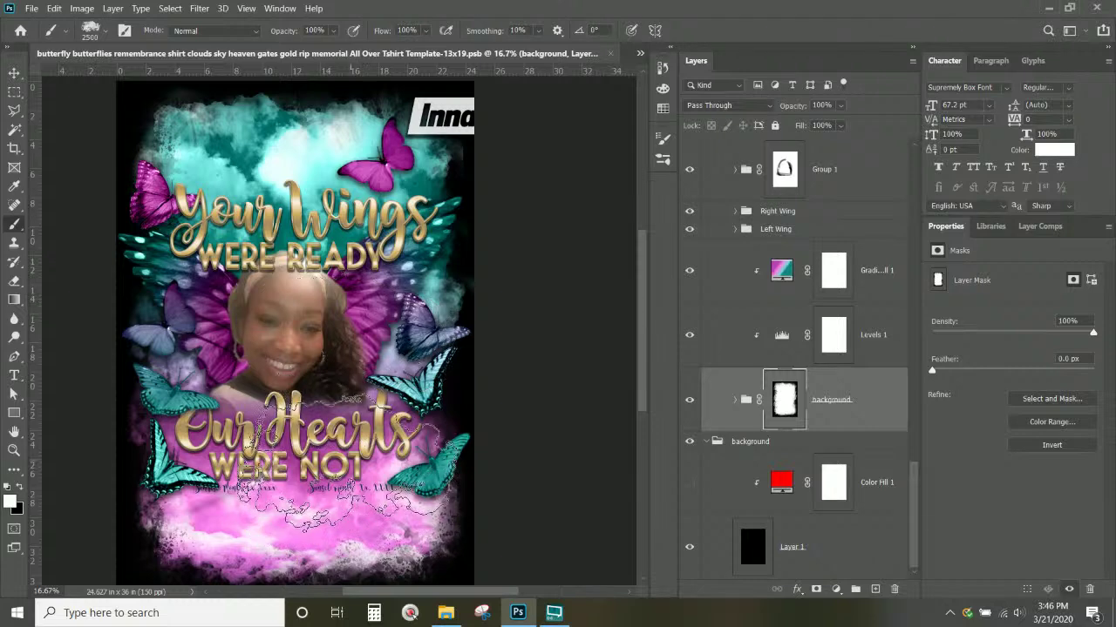
scroll(348, 462, "down", 2)
Reduce the StormBrushes cloud brush to 1811 px and lower its opacity to 56%.
left_click(108, 32)
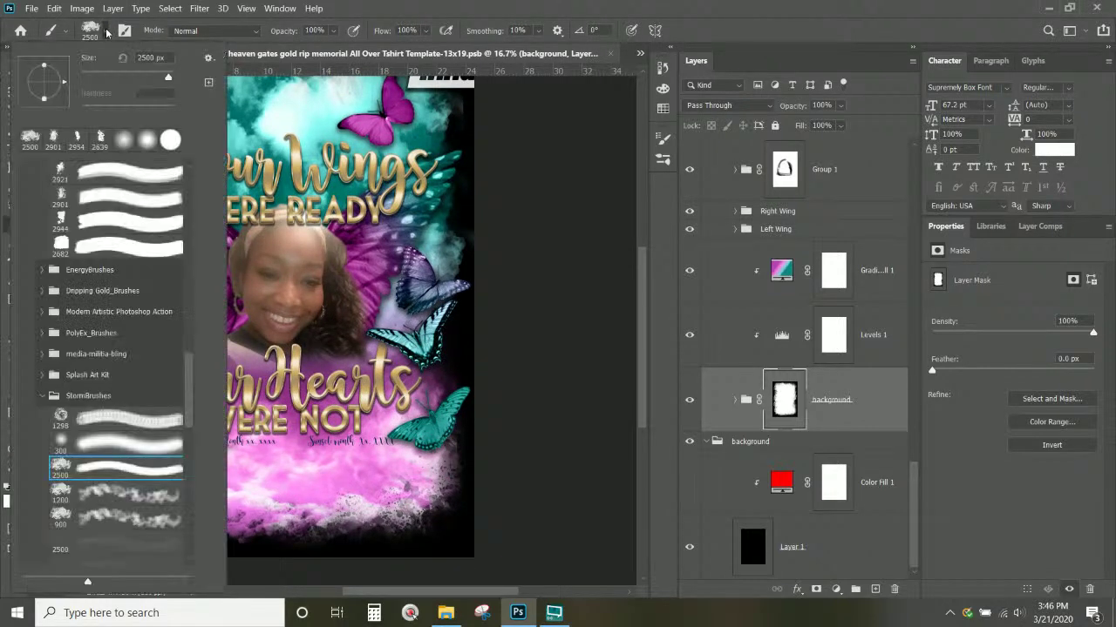
left_click(377, 5)
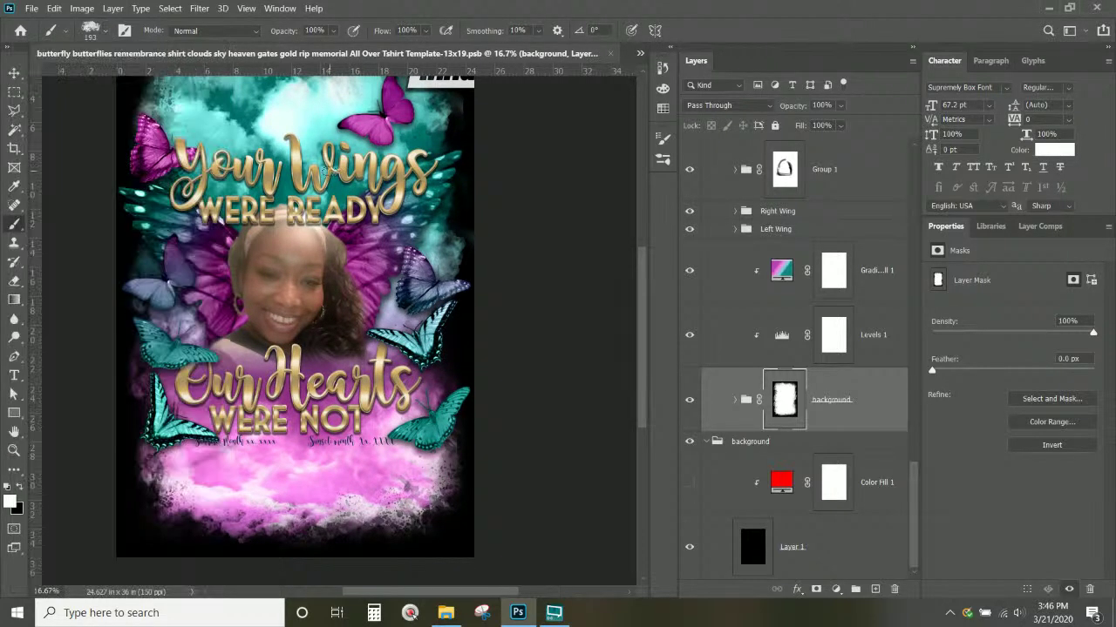
left_click(107, 33)
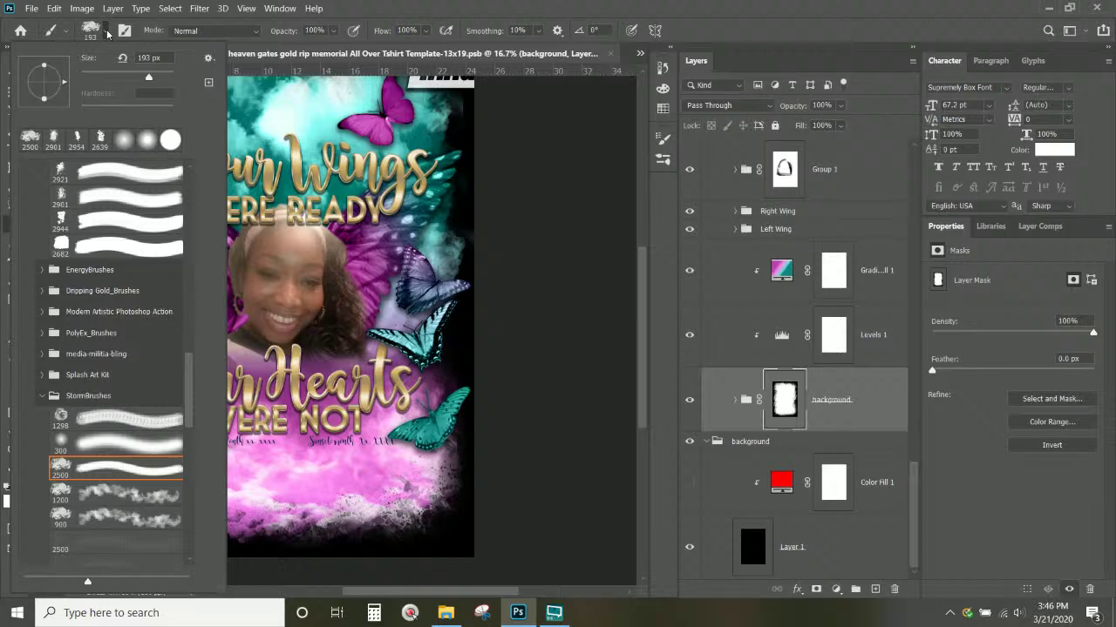
right_click(338, 127)
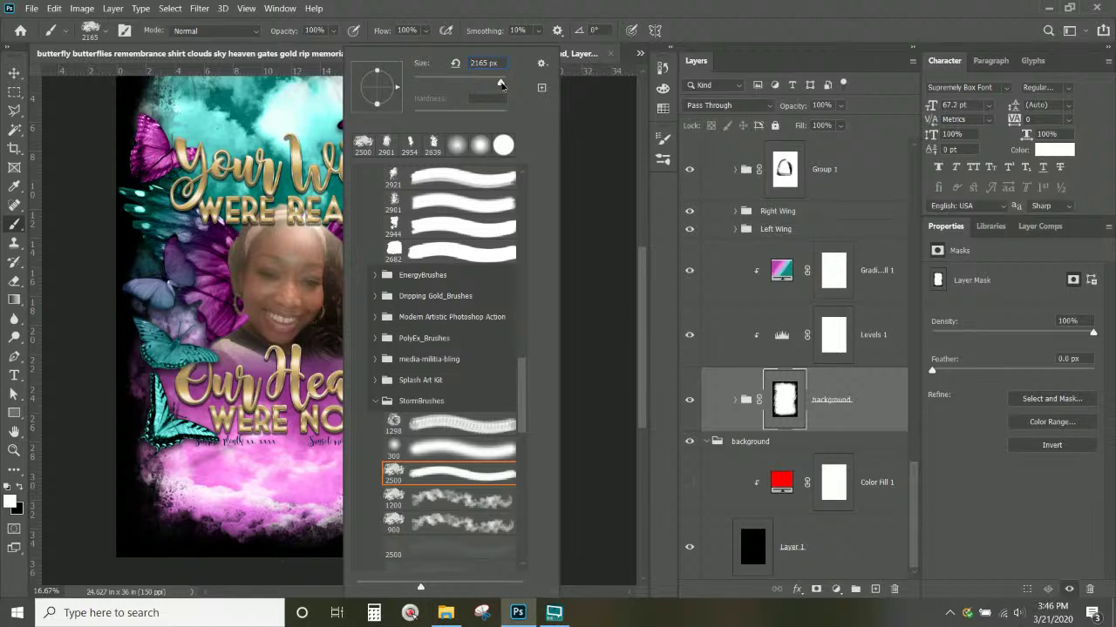
left_click(332, 30)
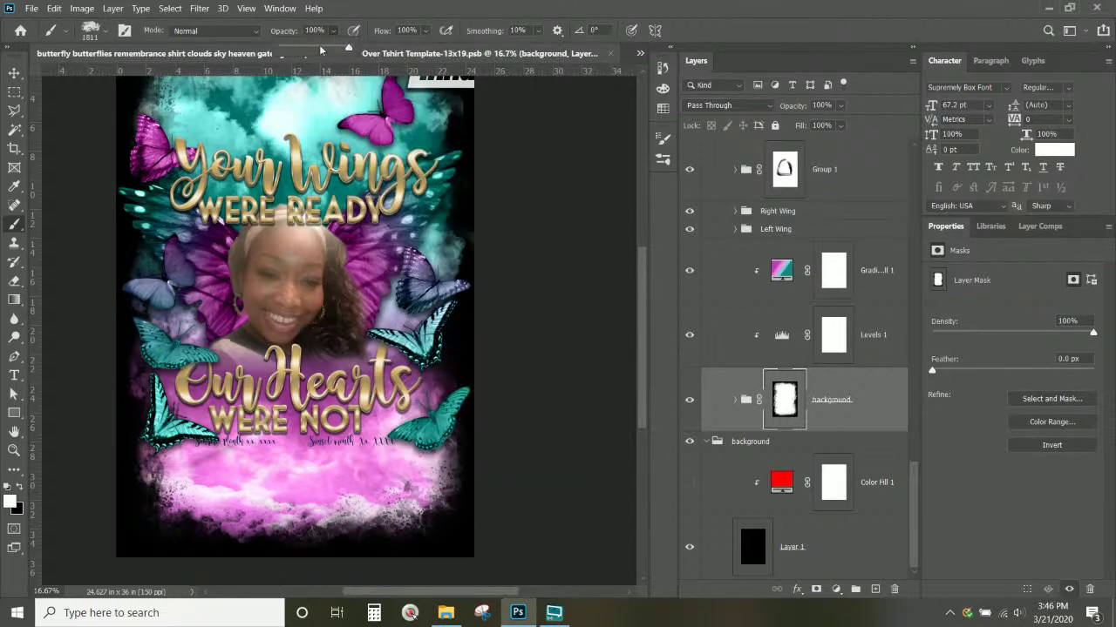
left_click(320, 48)
scroll(237, 155, "up", 2)
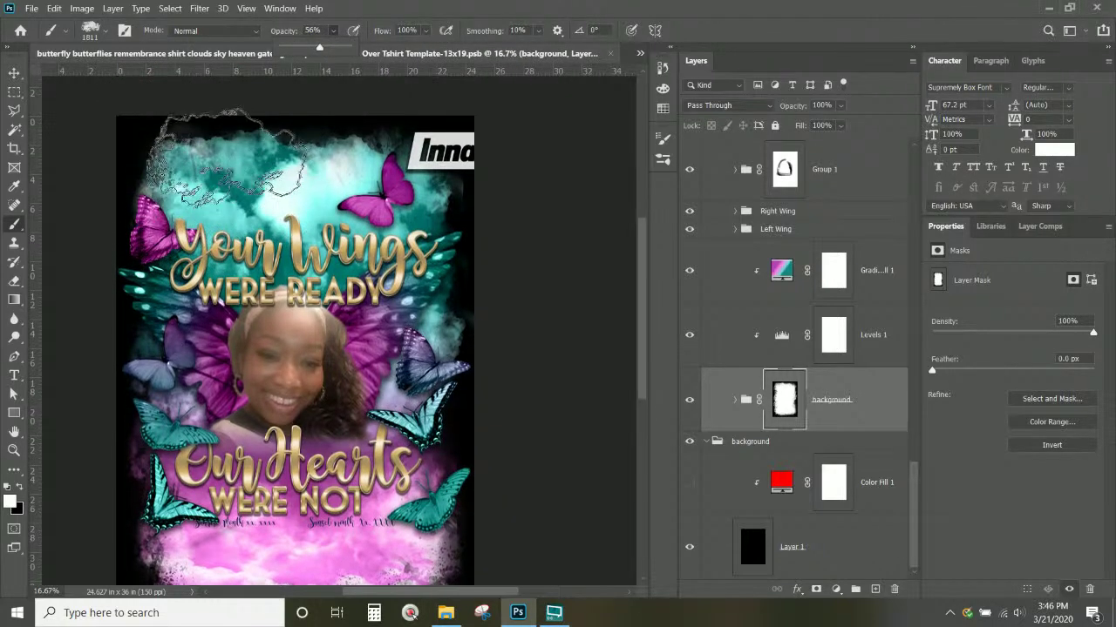
Stamp soft white clouds with the 1811 px brush on the background mask along the canvas's upper-left and upper-right edges.
left_click(203, 180)
mouse_move(305, 170)
left_mouse_down()
mouse_move(392, 179)
mouse_move(380, 235)
mouse_move(400, 253)
mouse_move(427, 235)
left_mouse_up()
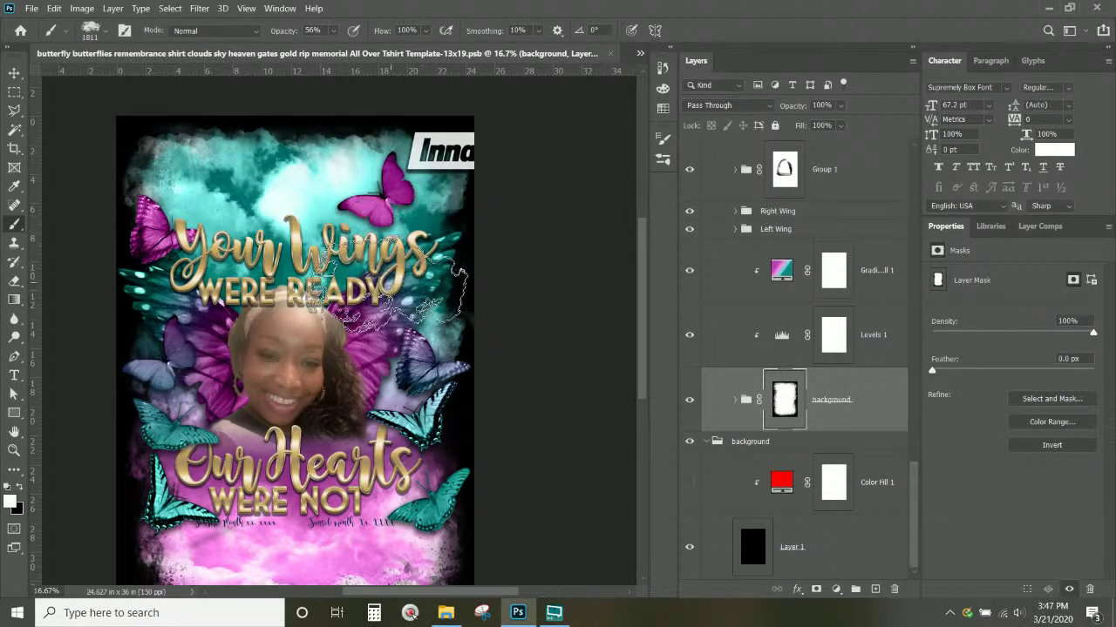
scroll(376, 339, "down", 2)
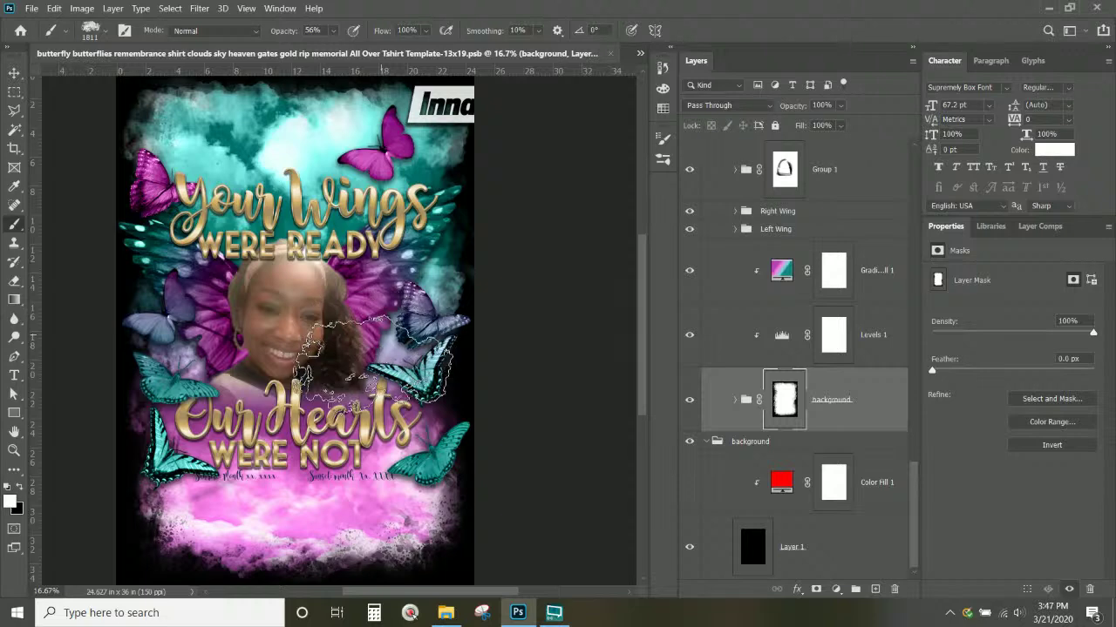
scroll(359, 429, "down", 2)
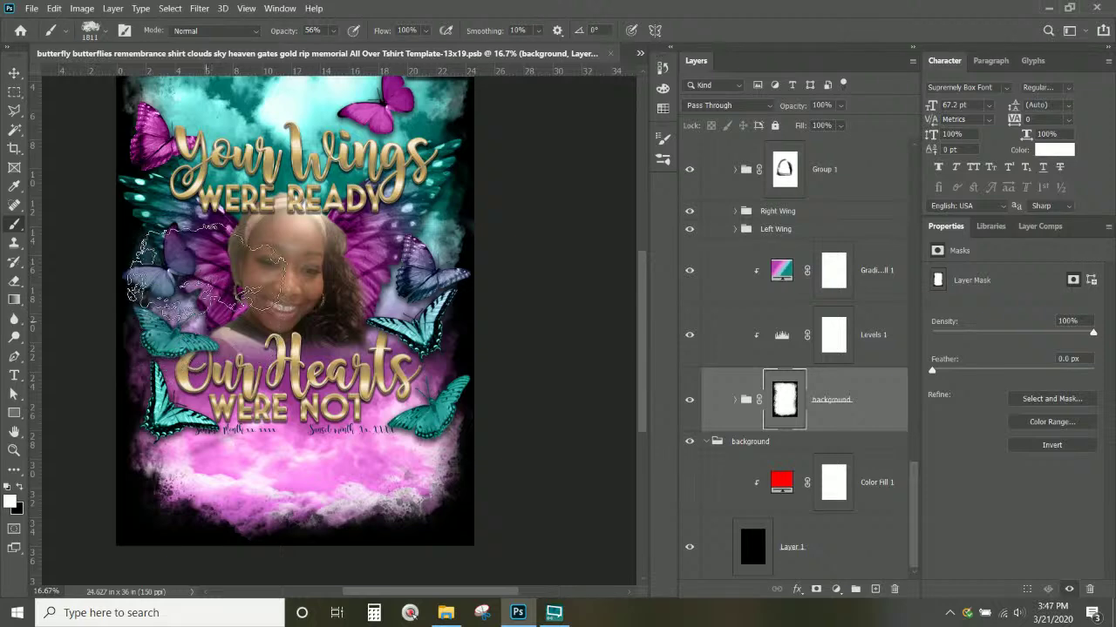
scroll(261, 314, "up", 2)
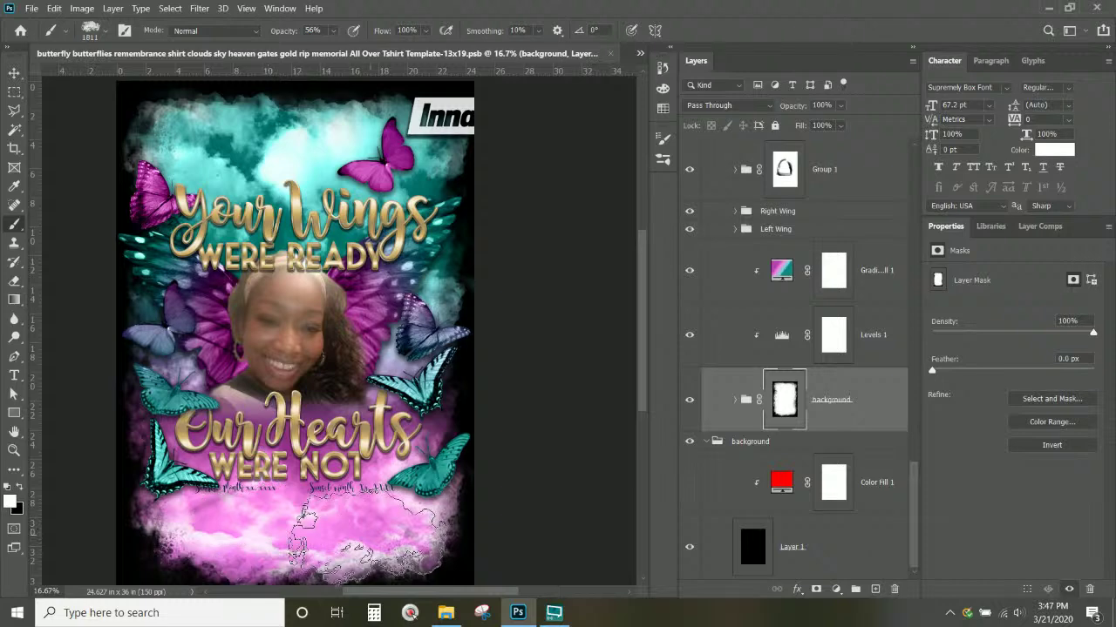
Move the visible InnateLab text layer fully inside the canvas, centered above the artwork, and save the document.
scroll(903, 205, "up", 10)
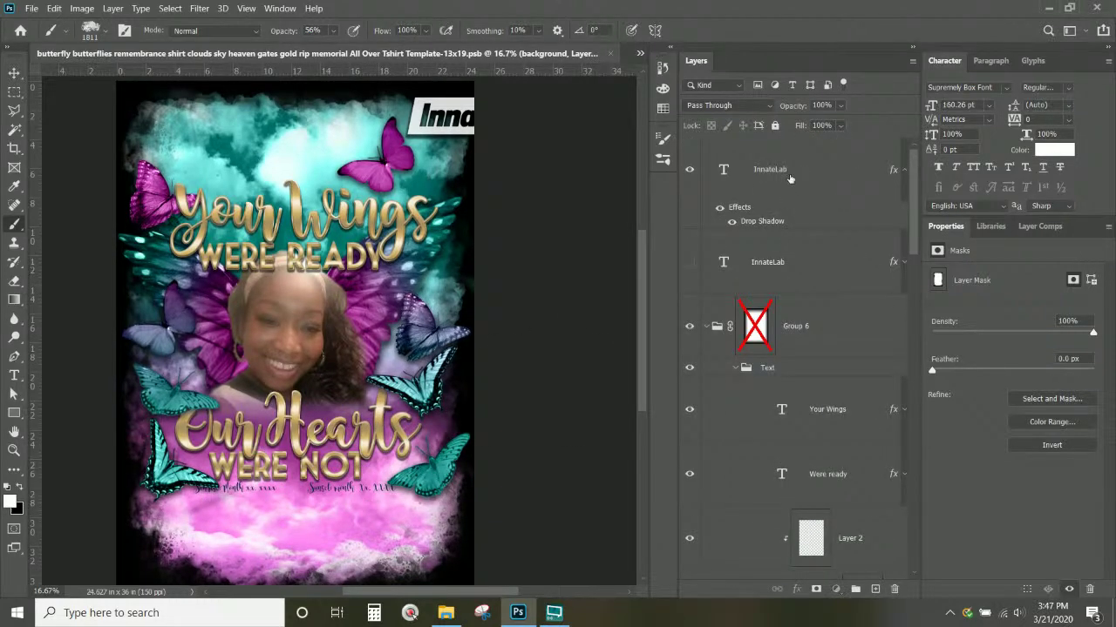
left_click(773, 172)
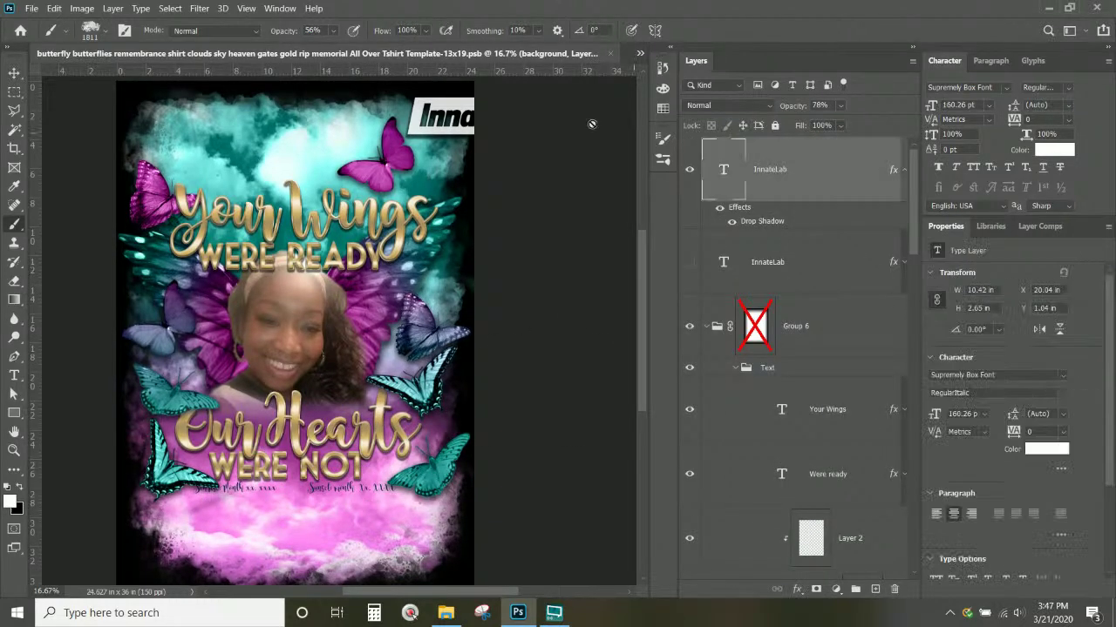
left_click(14, 72)
left_click_drag(362, 108, 234, 102)
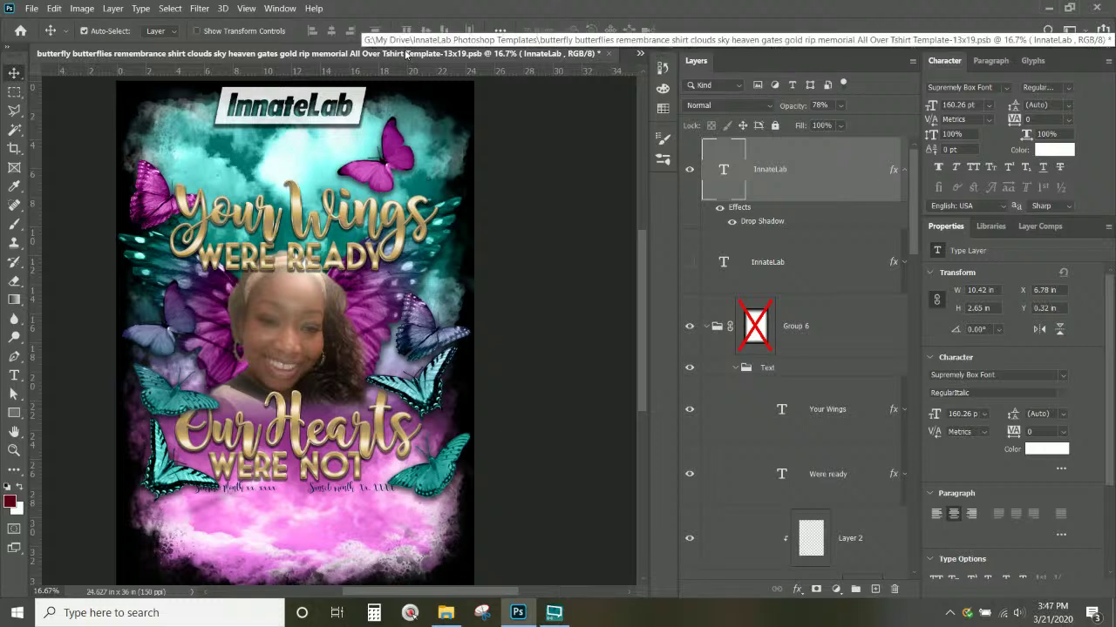
key("ctrl+s")
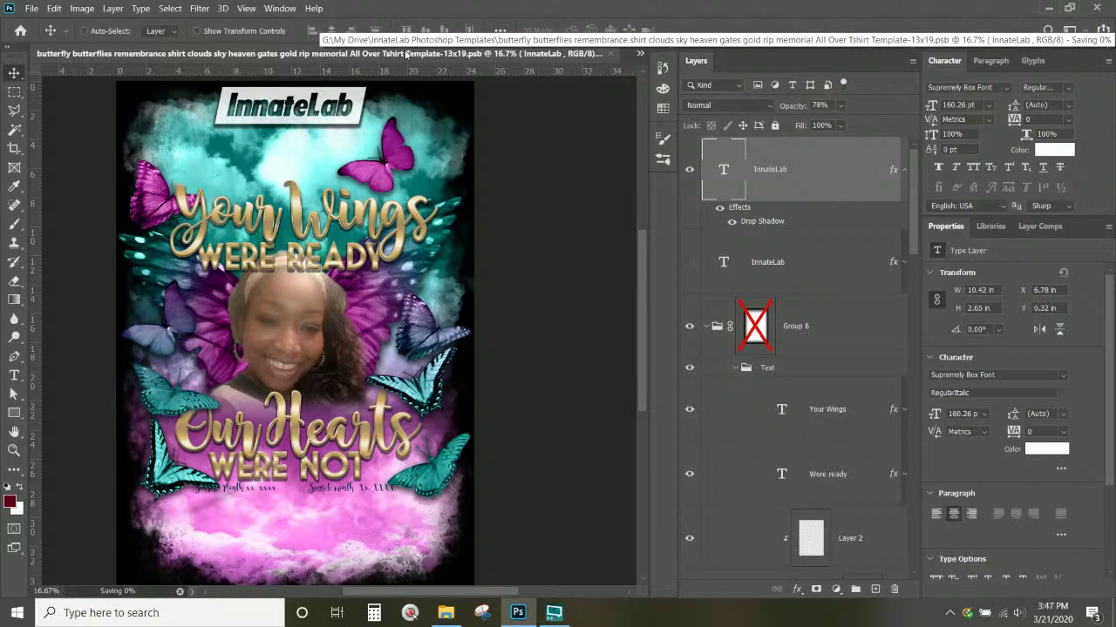
Switch to the open document All-Over Split Triangle Color Block Flare All Over Shirt.psd.
left_click(639, 53)
left_click(305, 73)
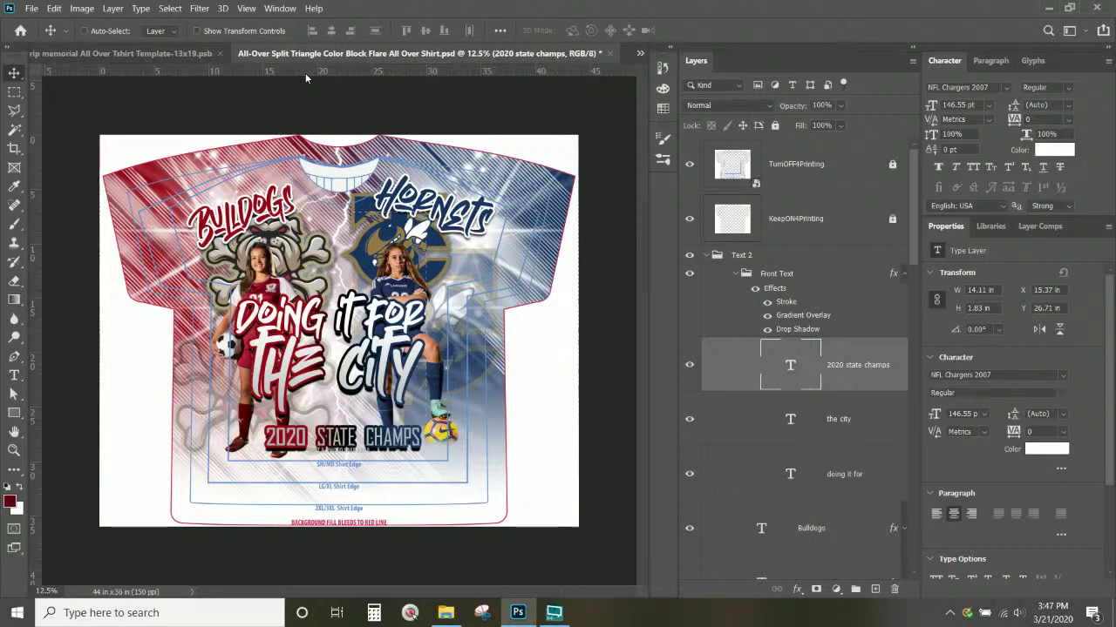
key("ctrl+plus")
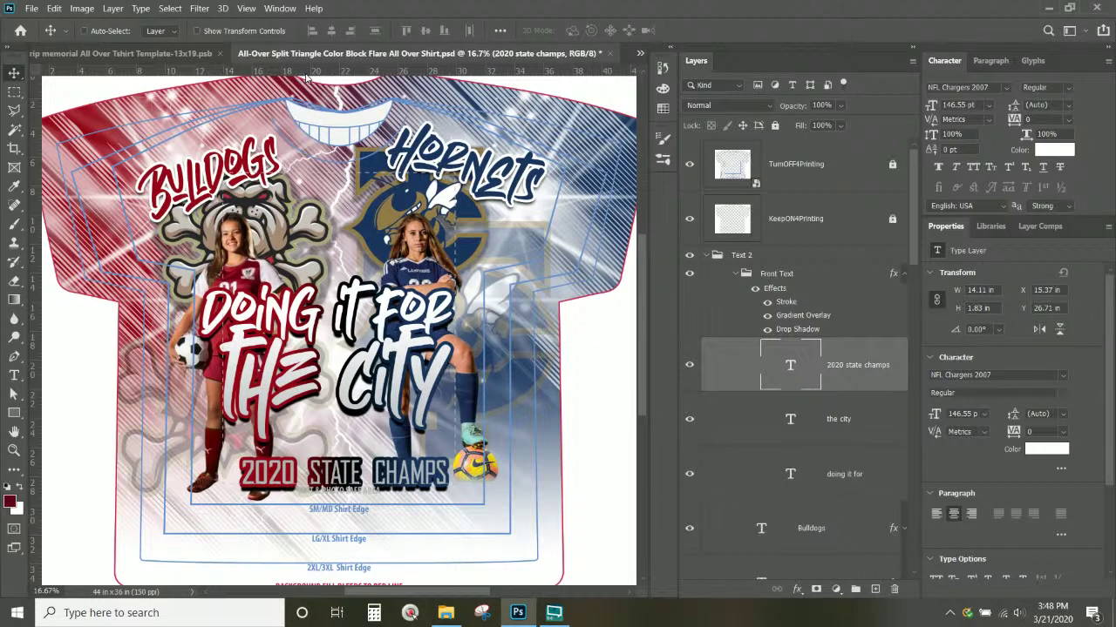
Crop the shirt template at a 13:19 ratio around the front artwork, to about 33.19 x 48.51 in, keeping the cropped pixels.
left_click(13, 150)
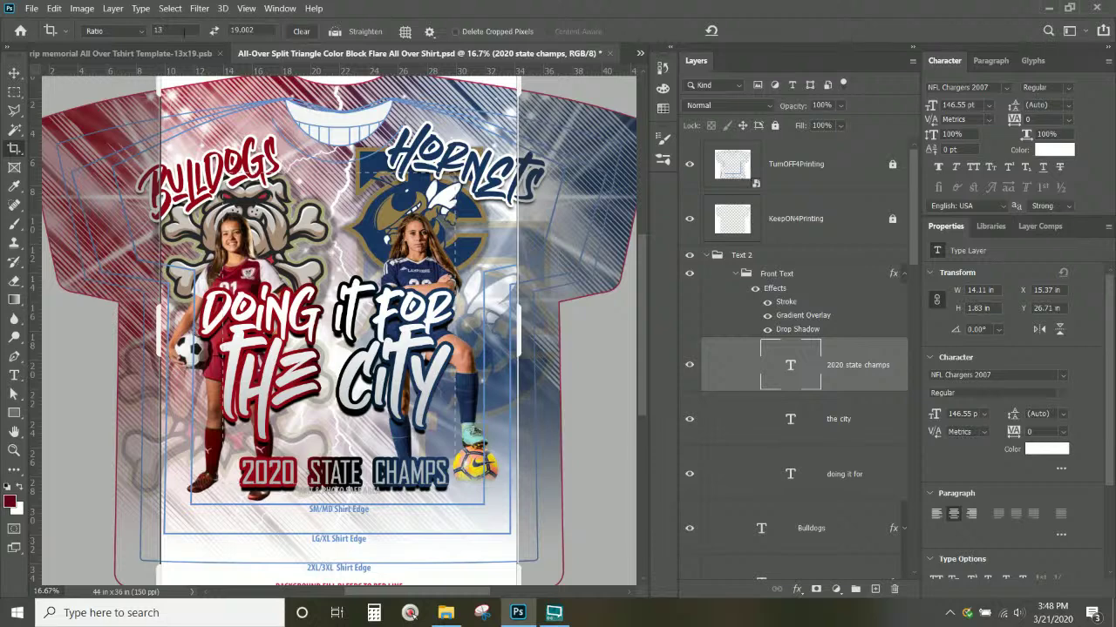
left_click(243, 30)
type("19")
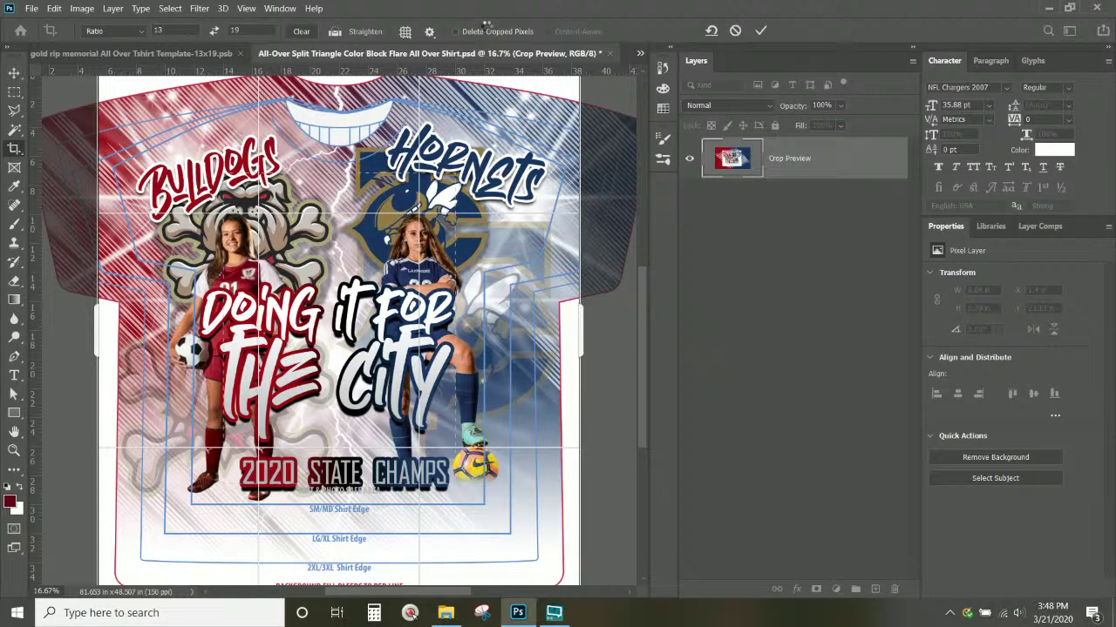
key("Return")
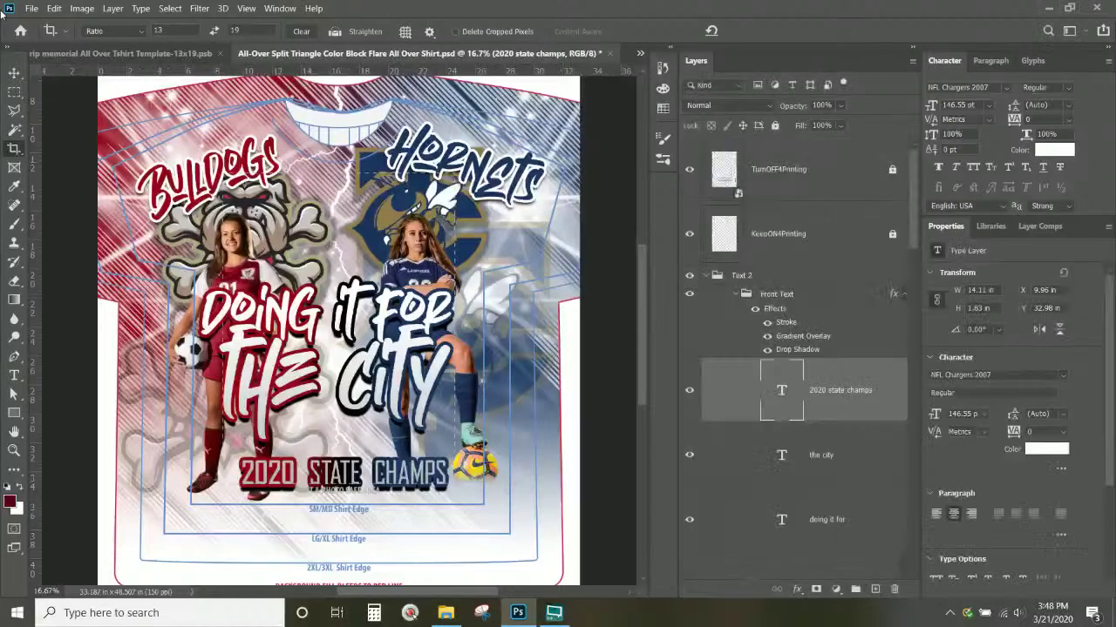
Save the cropped document as a new file named Split Triangle Color Block Flare All Over Shirt.psd.
left_click(32, 9)
left_click(52, 172)
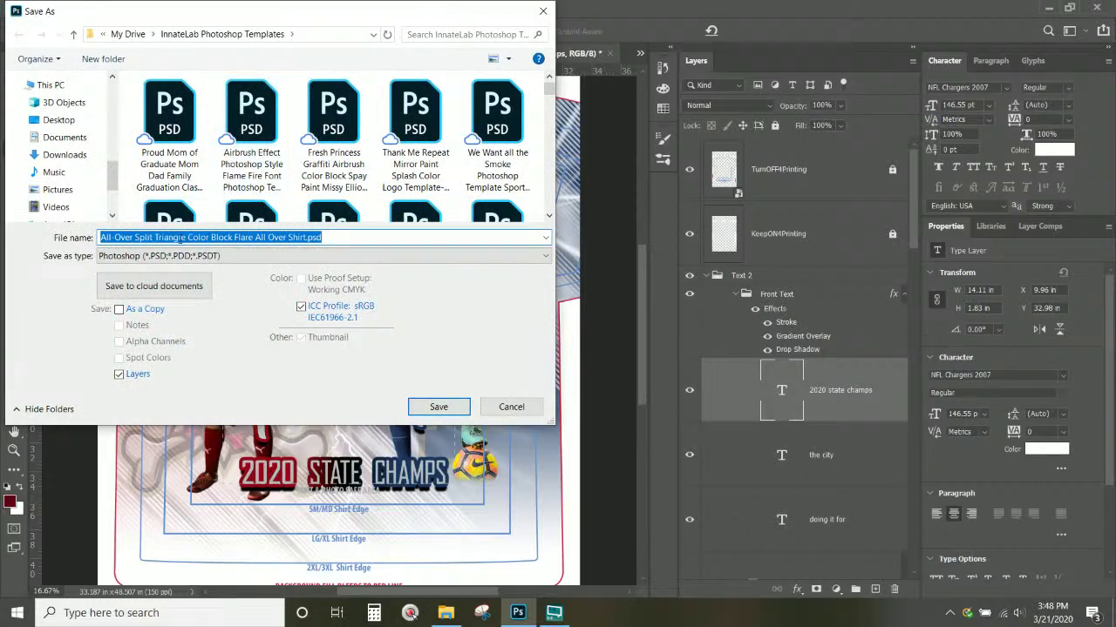
left_click(154, 237)
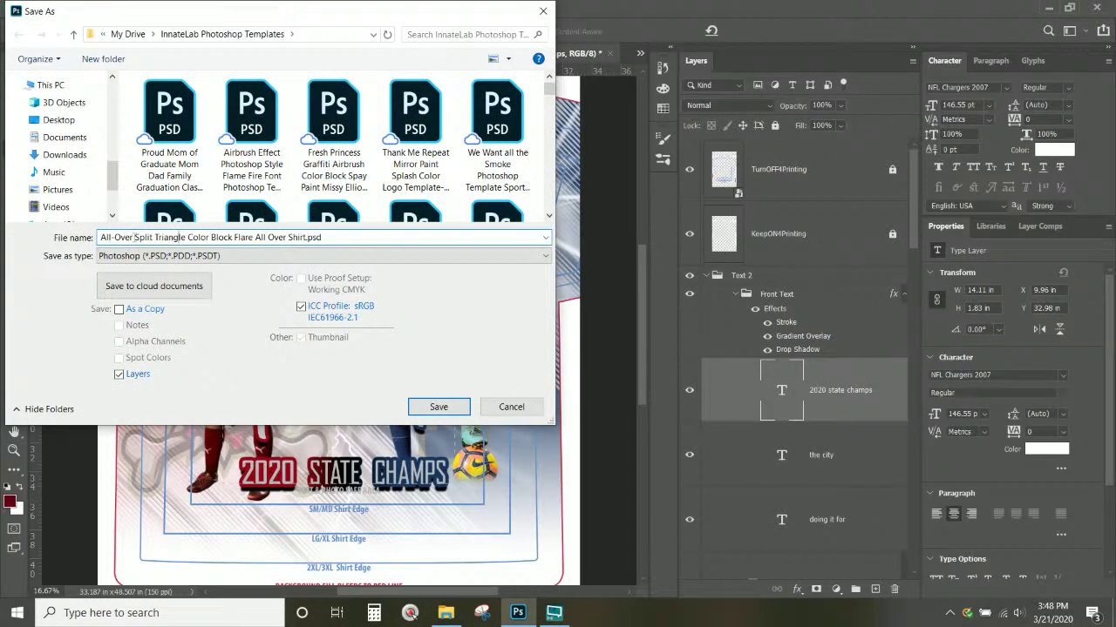
left_click_drag(135, 237, 99, 237)
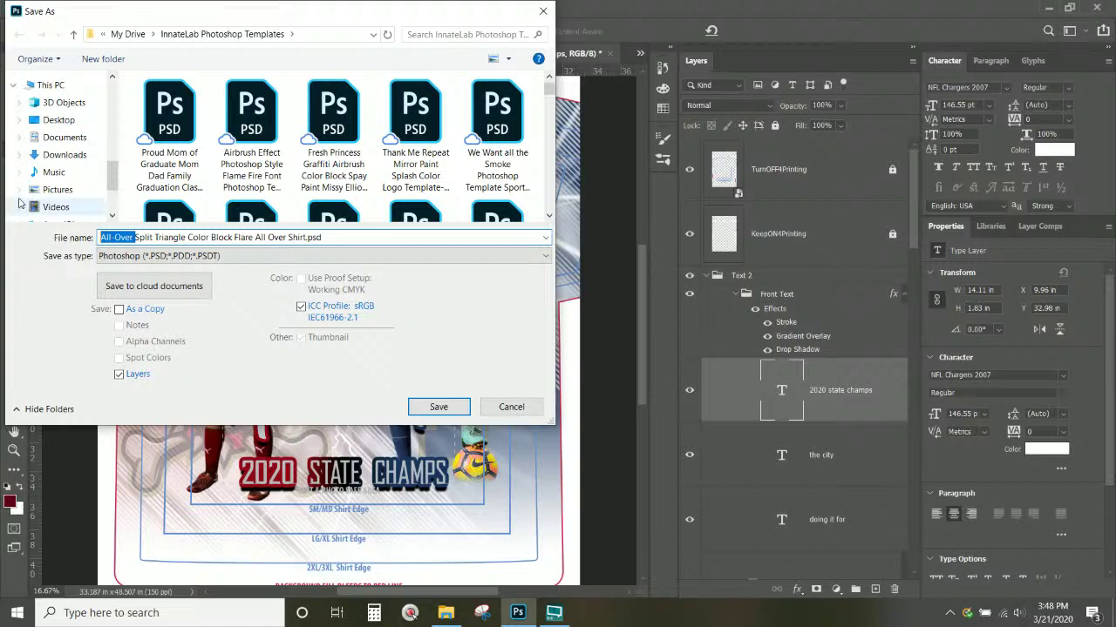
key("BackSpace")
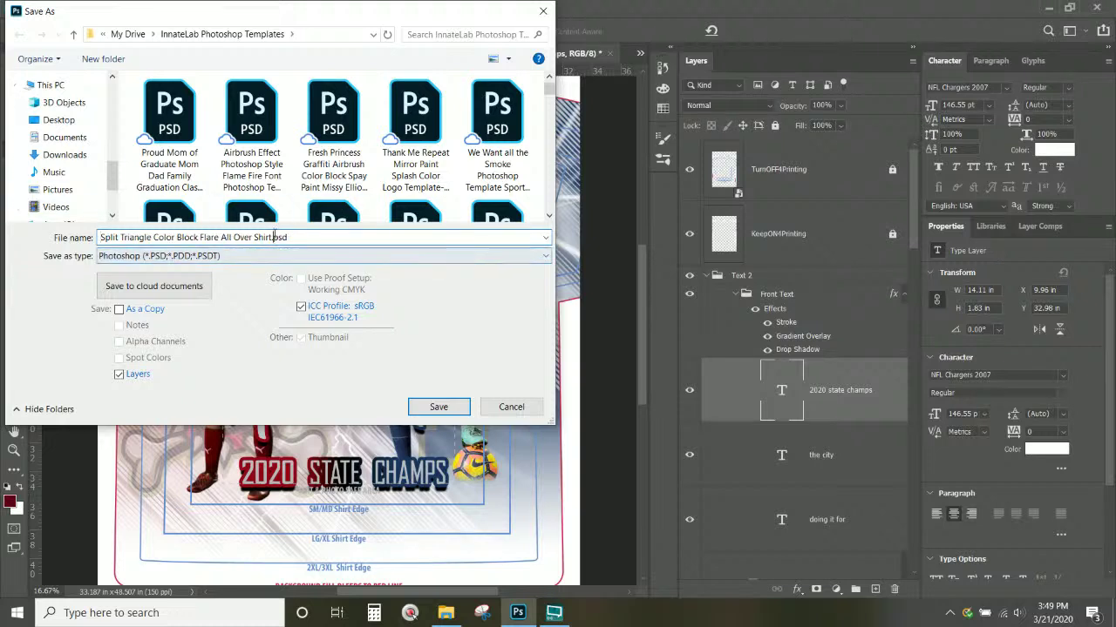
left_click_drag(274, 237, 351, 243)
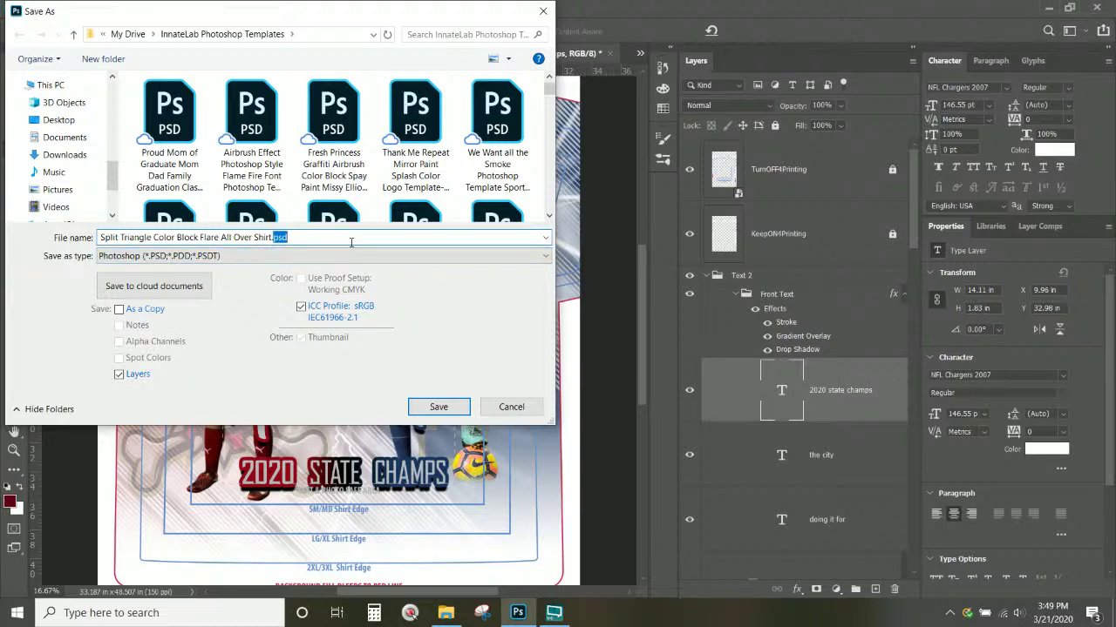
left_click(424, 407)
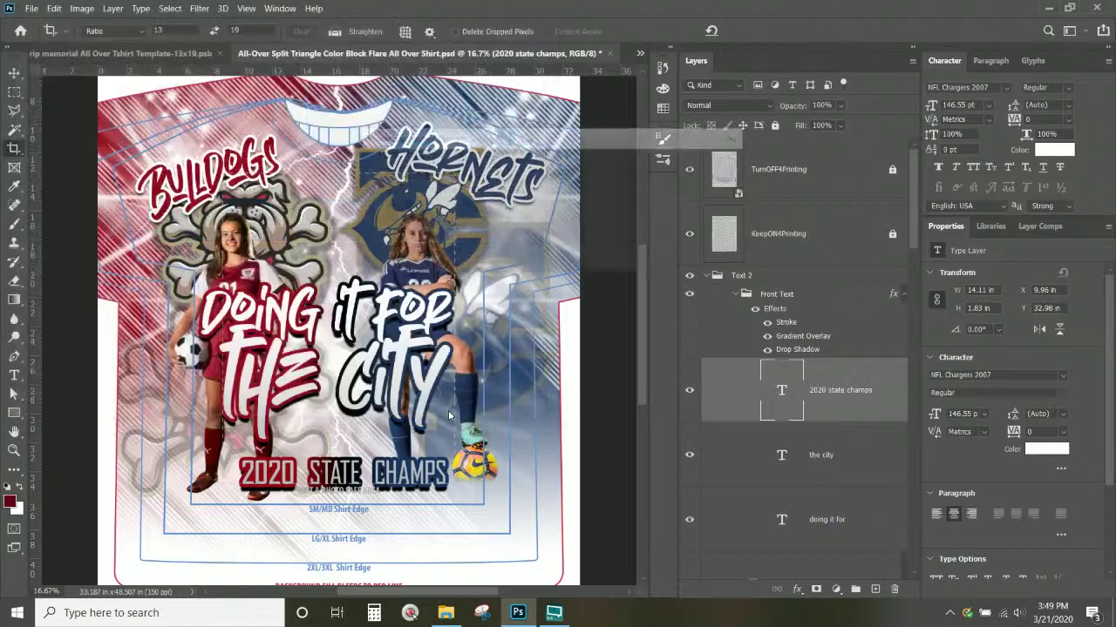
left_click(713, 165)
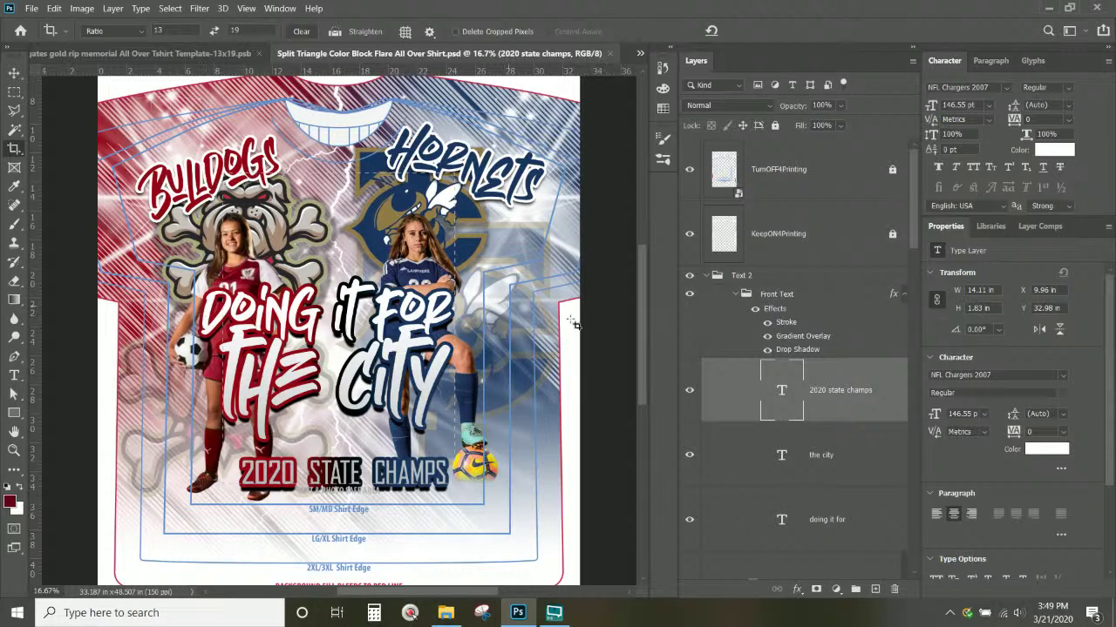
Delete the TurnOFF4Printing shirt guide layer, then unlock and delete the KeepON4Printing layer.
left_click(754, 284)
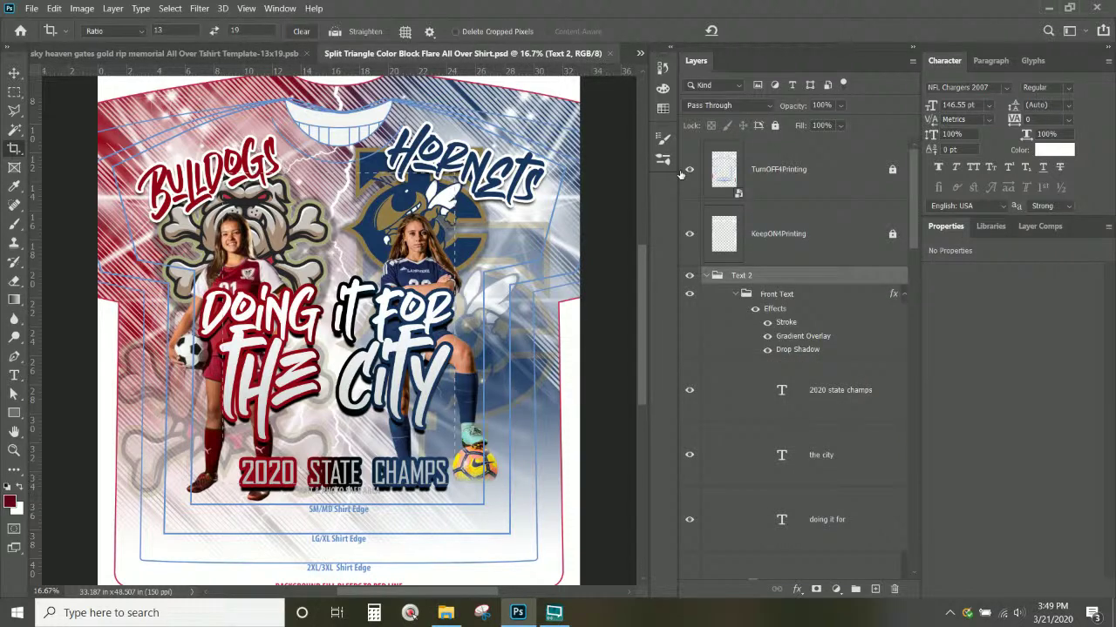
left_click(778, 171)
key("Delete")
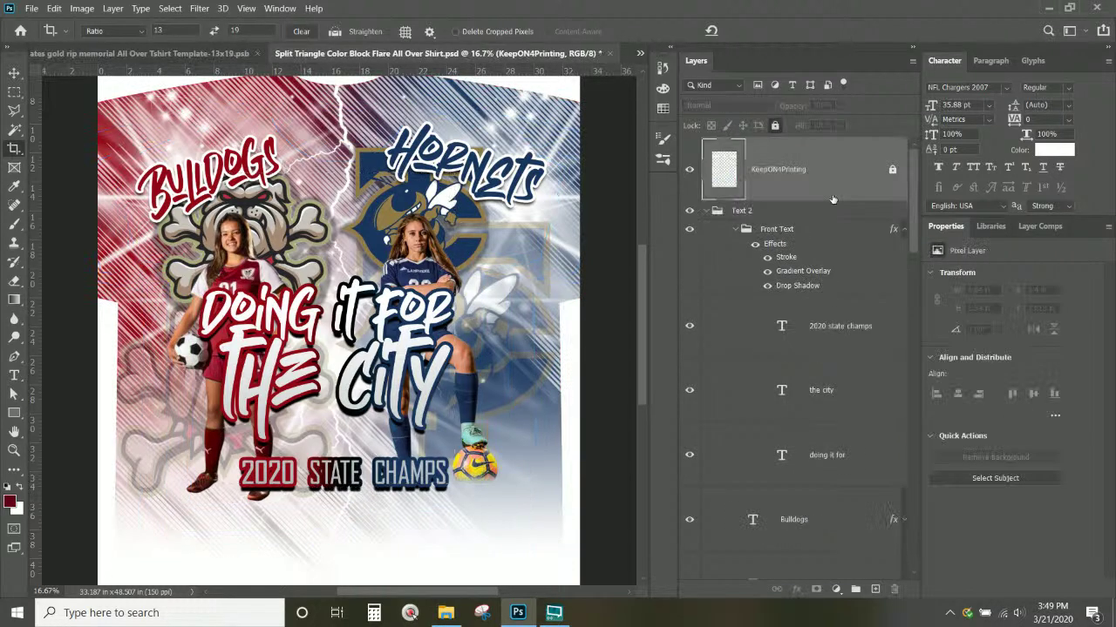
left_click(891, 170)
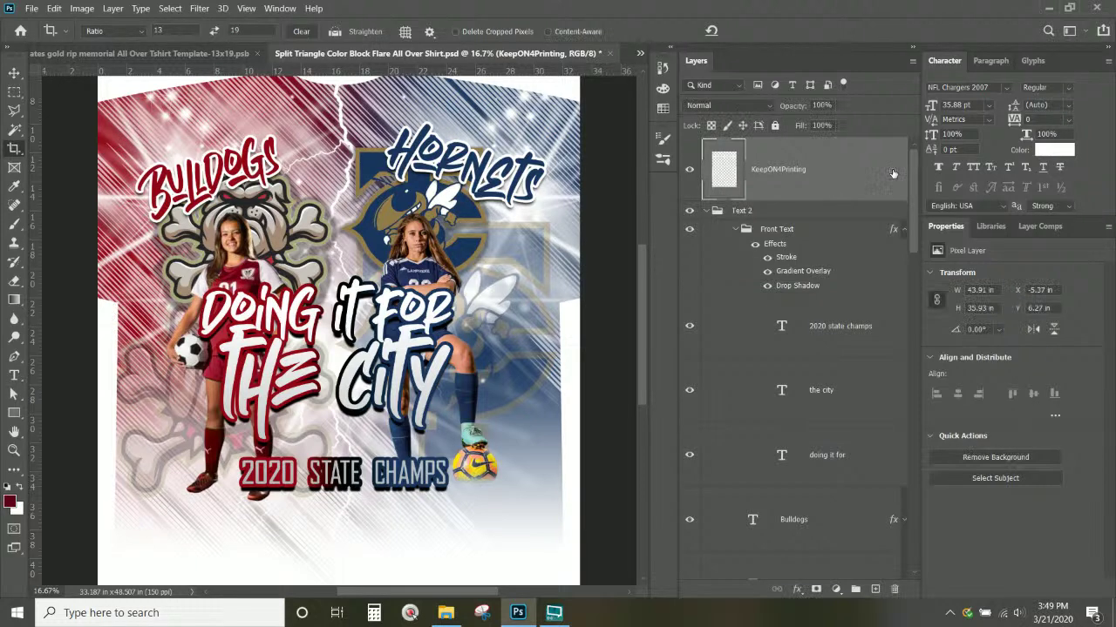
key("Delete")
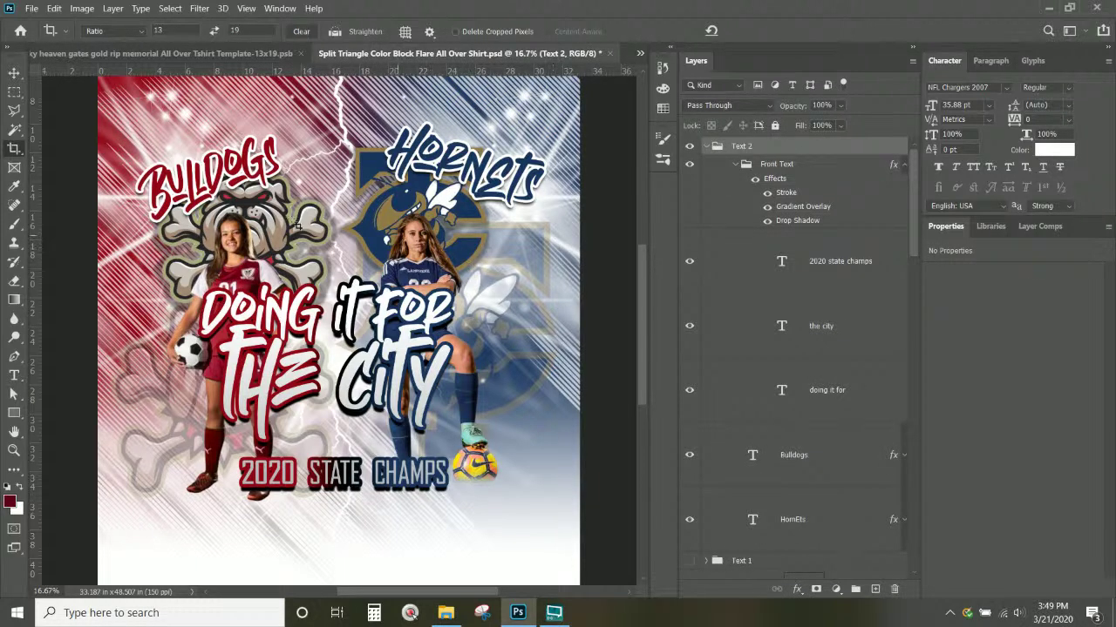
Collapse the Text 2 group and select every layer from Text 2 down to Layer 1.
scroll(345, 260, "up", 2)
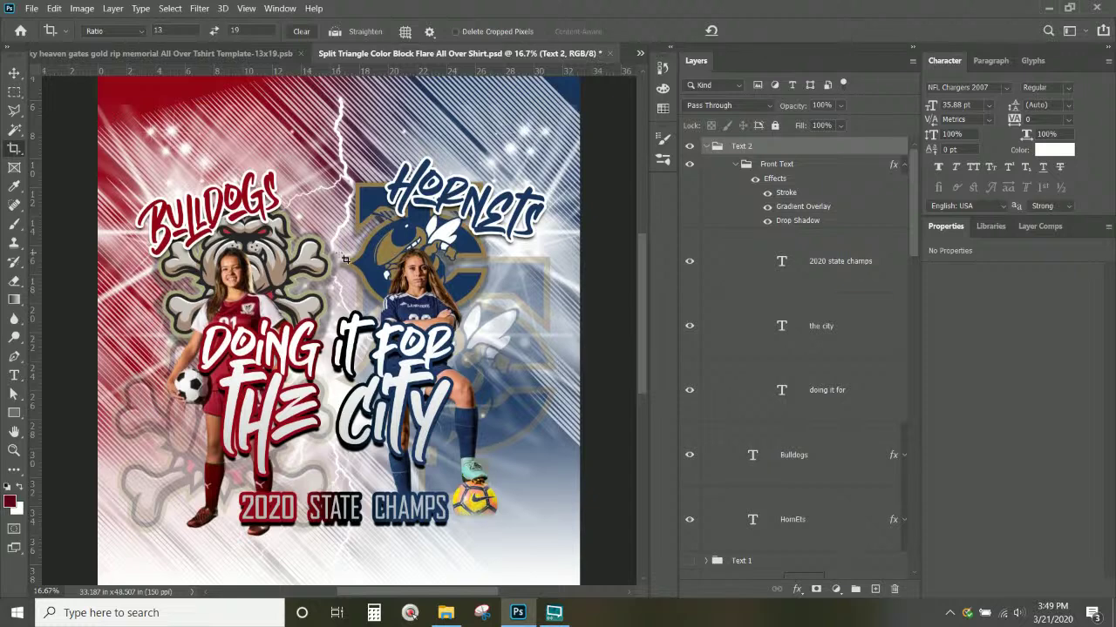
scroll(345, 260, "down", 1)
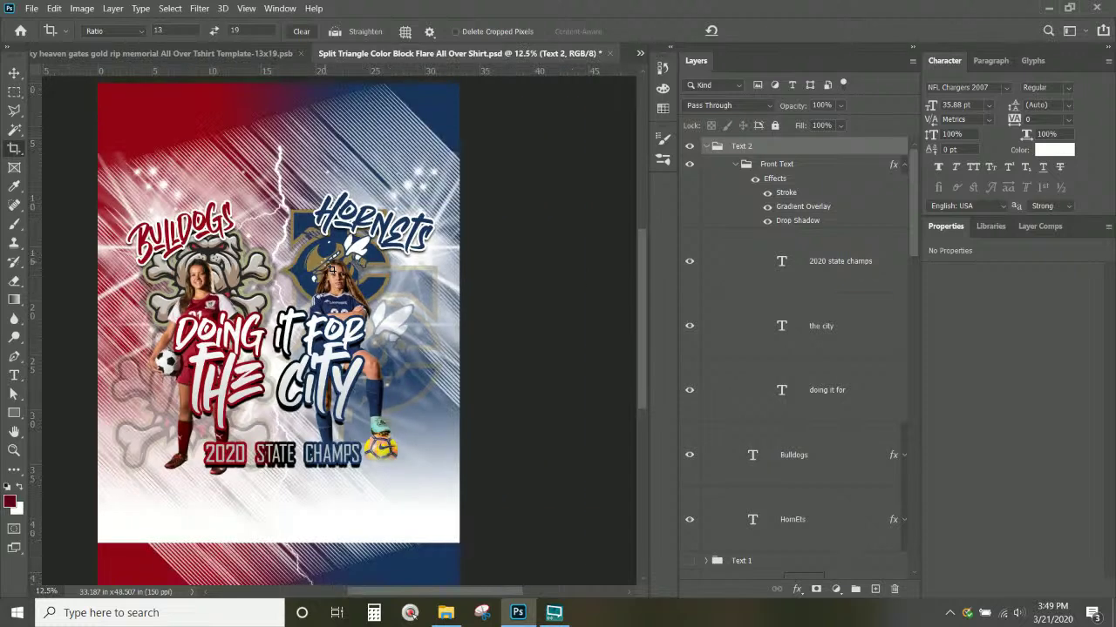
left_click(707, 146)
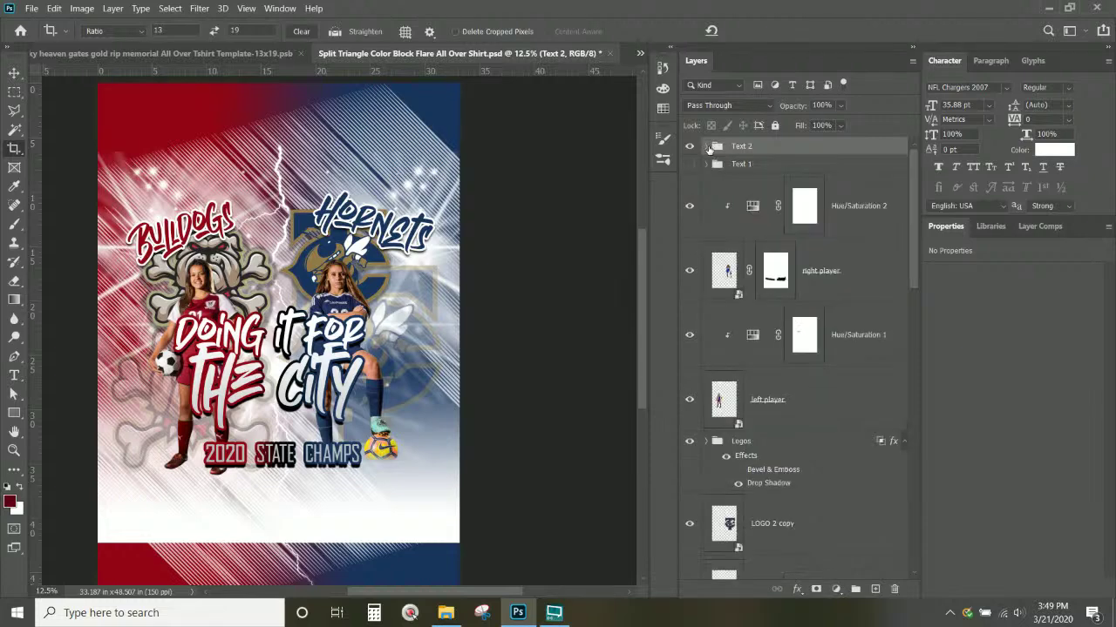
scroll(773, 333, "down", 10)
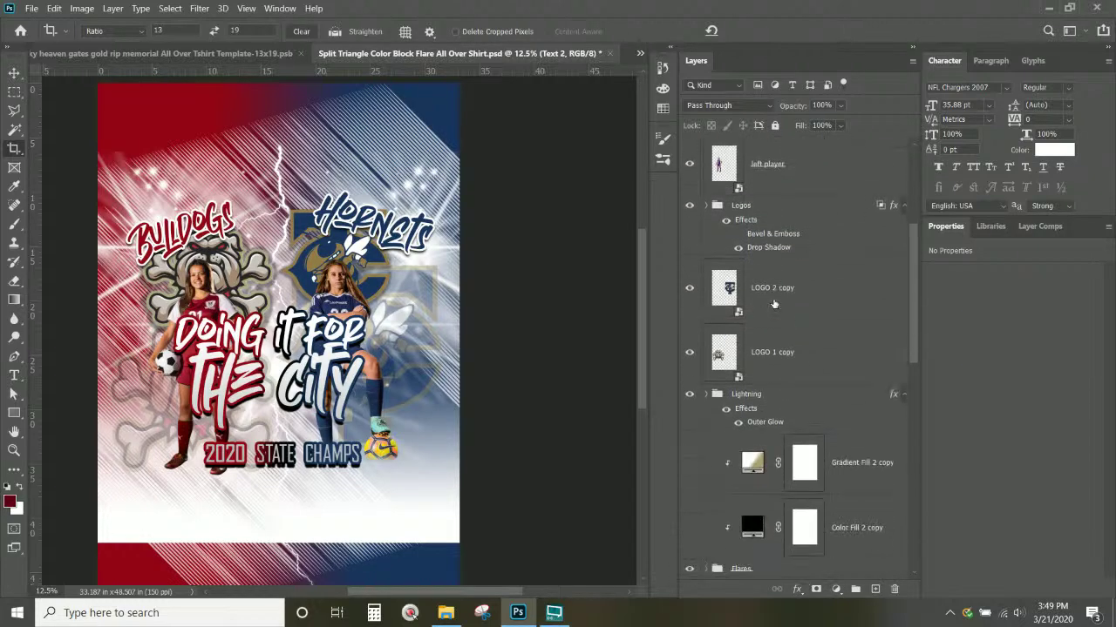
scroll(773, 333, "down", 5)
scroll(279, 349, "down", 2)
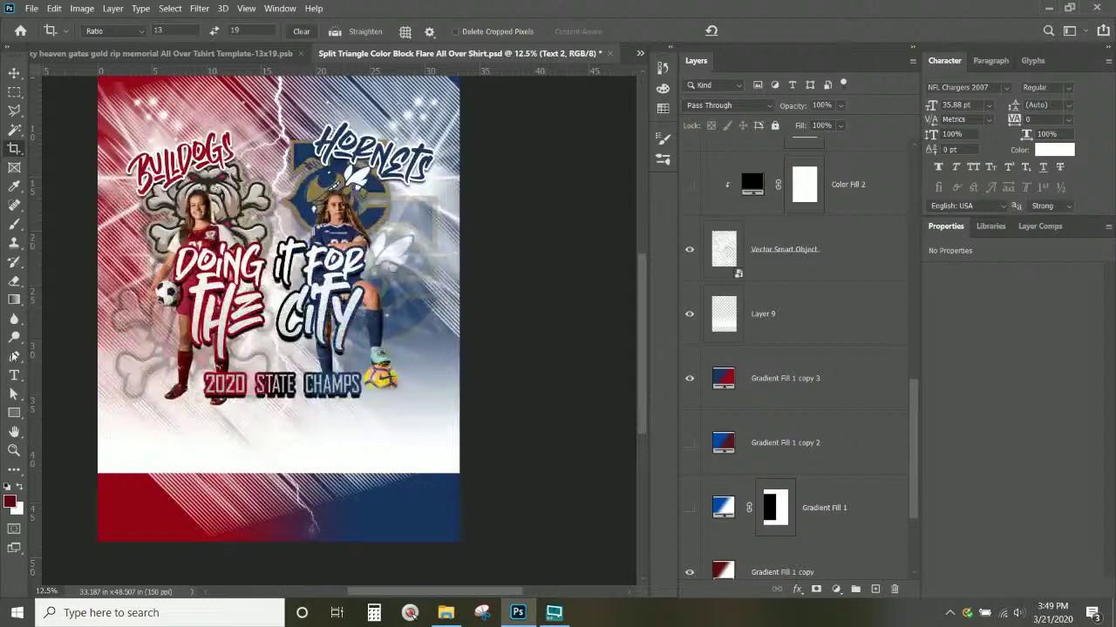
scroll(279, 348, "down", 2)
scroll(852, 545, "down", 3)
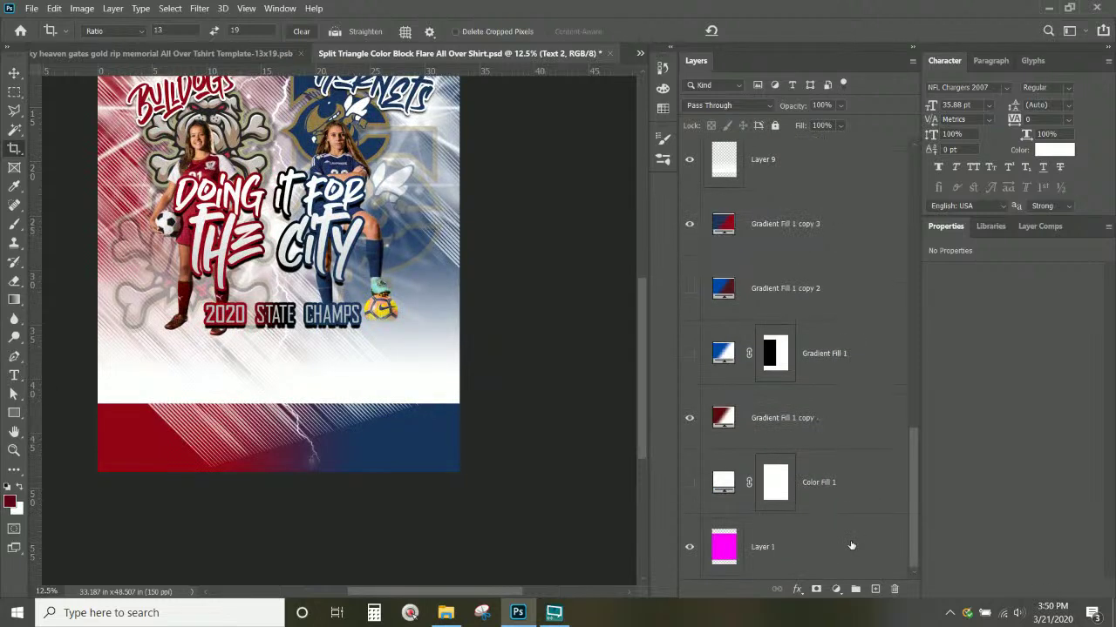
left_click(852, 545, "shift")
key("ctrl+minus")
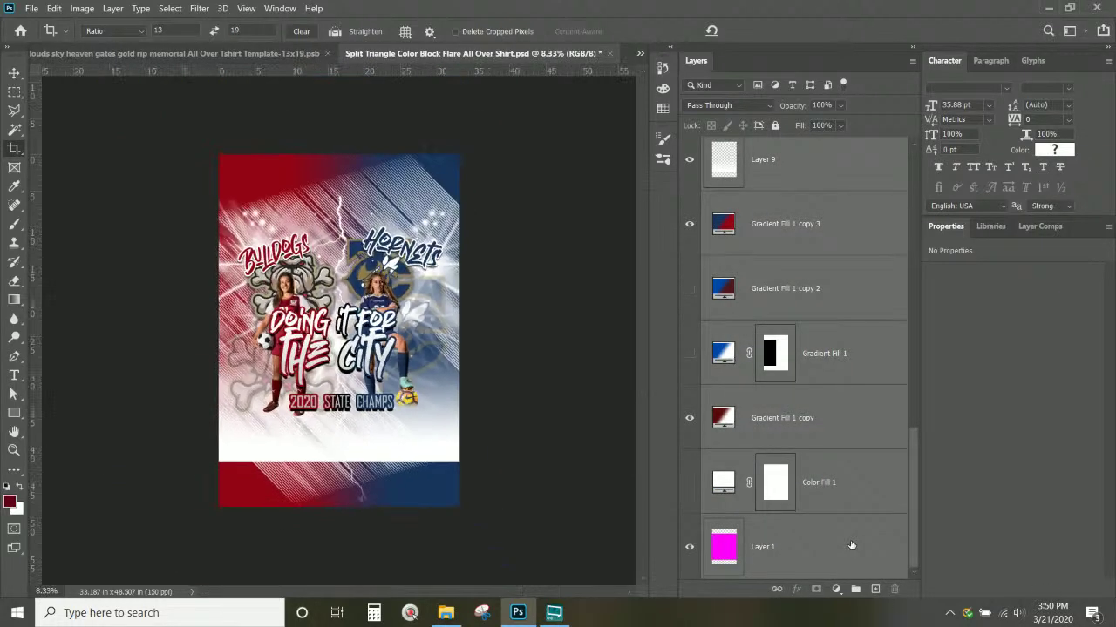
Scale all the selected layers up proportionally to about 115% and reposition them so the front artwork fills the canvas.
key("ctrl+t")
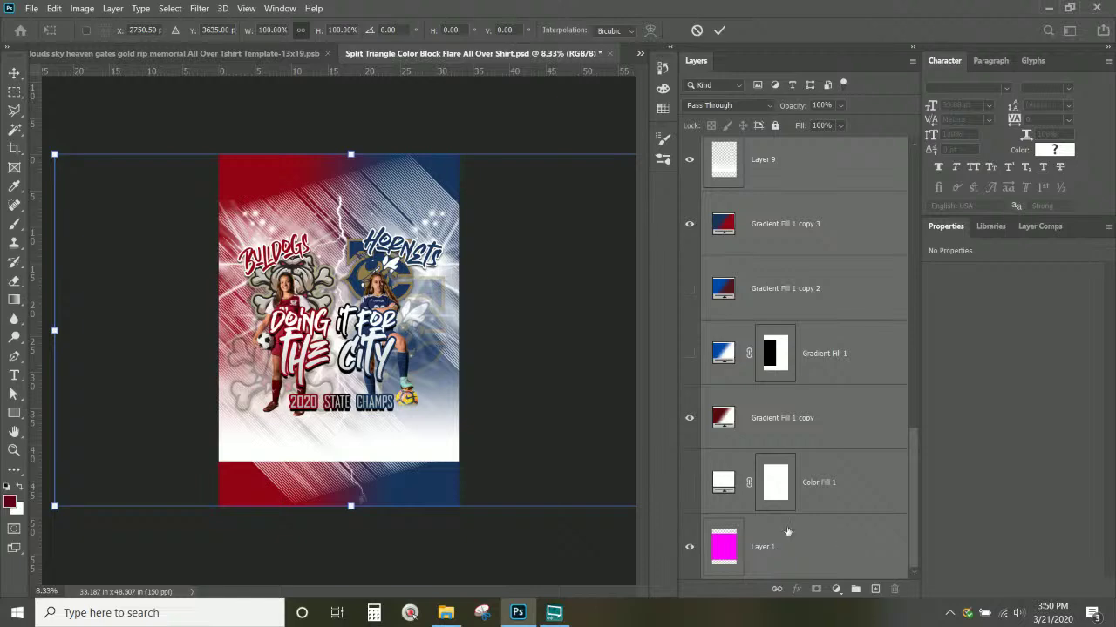
left_click_drag(54, 505, 5, 557)
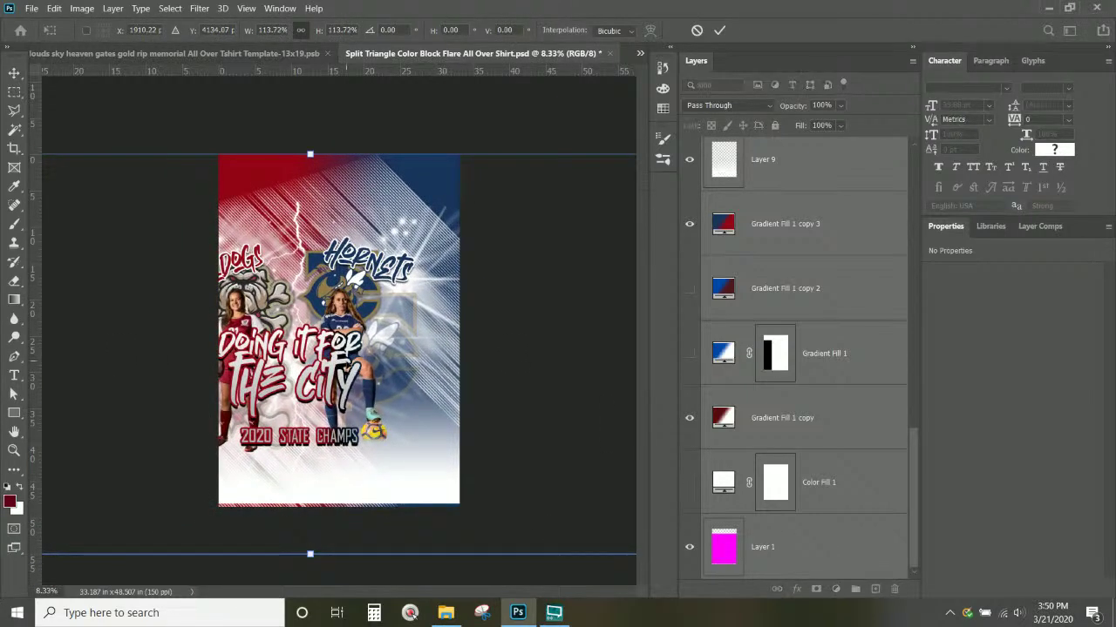
left_click_drag(359, 334, 406, 334)
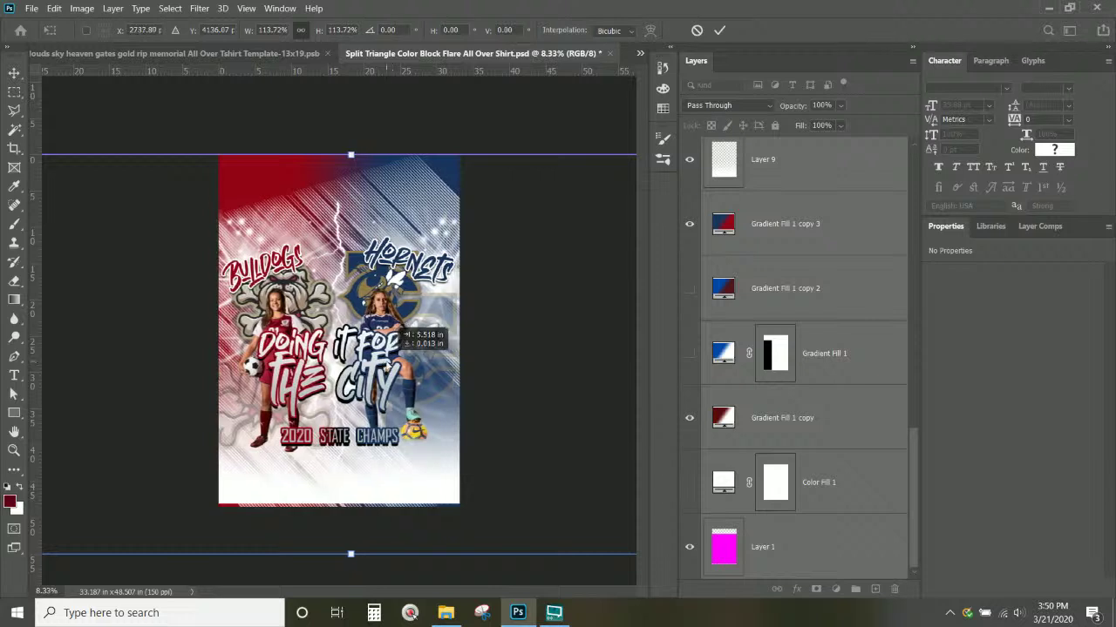
key("ctrl+minus")
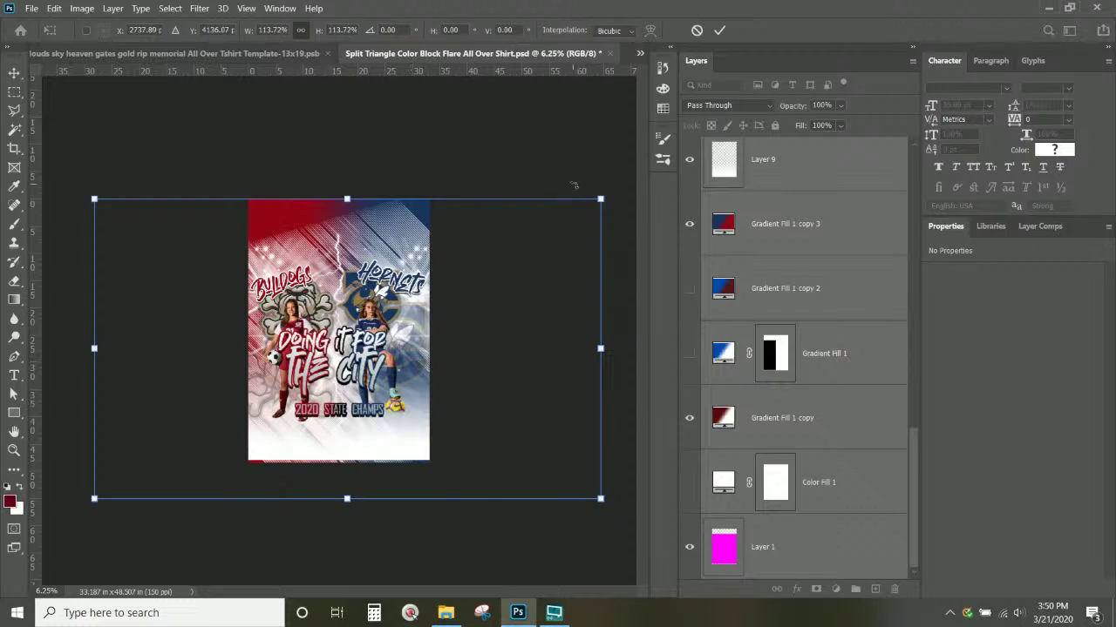
left_click_drag(600, 198, 603, 195)
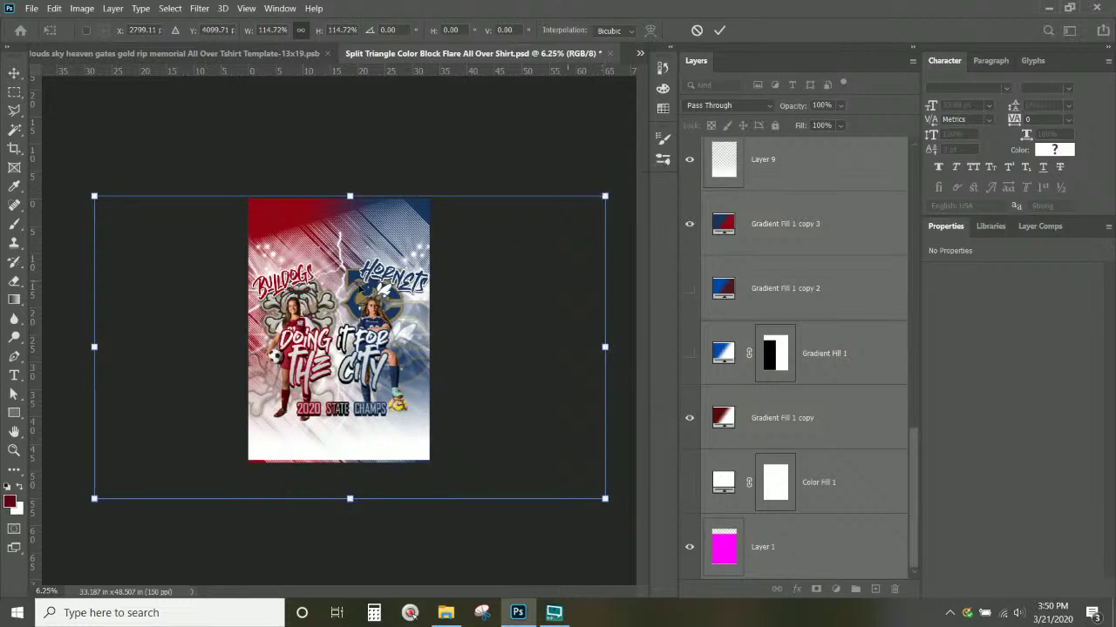
left_click_drag(356, 292, 352, 297)
key("Return")
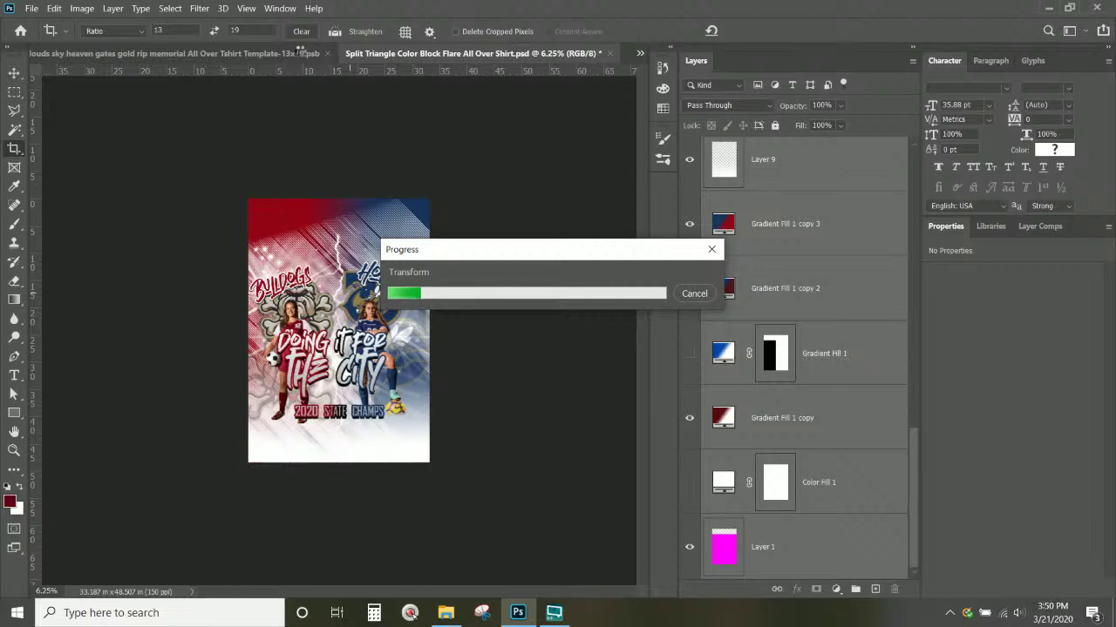
Resize the image to 13 x 19 inches at 150 pixels/inch with automatic resampling.
left_click(446, 613)
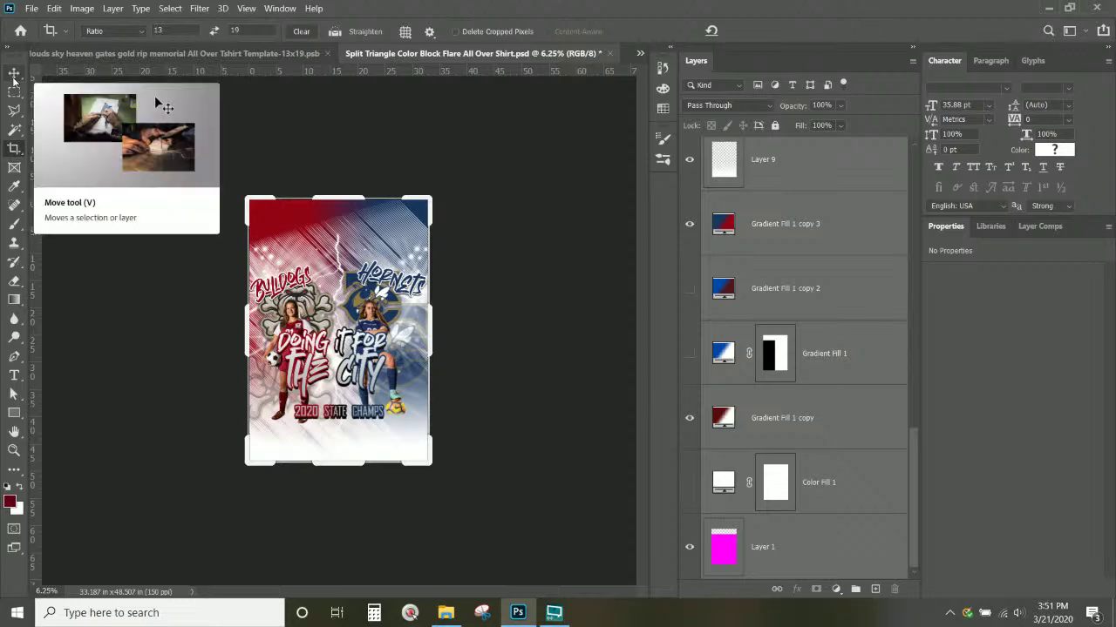
key("ctrl+plus")
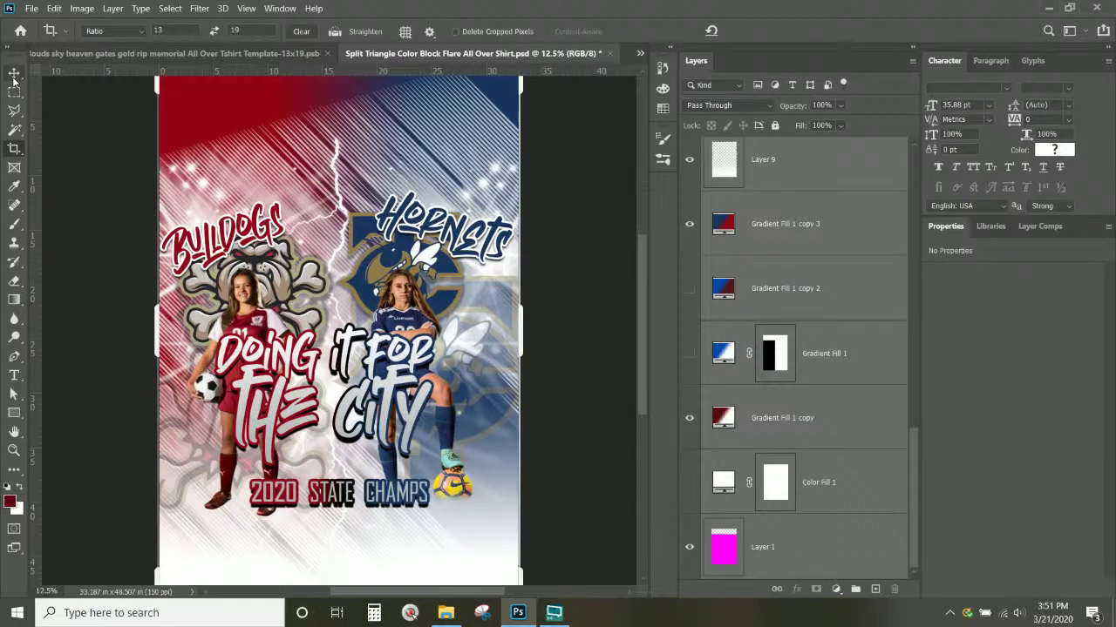
key("ctrl+minus")
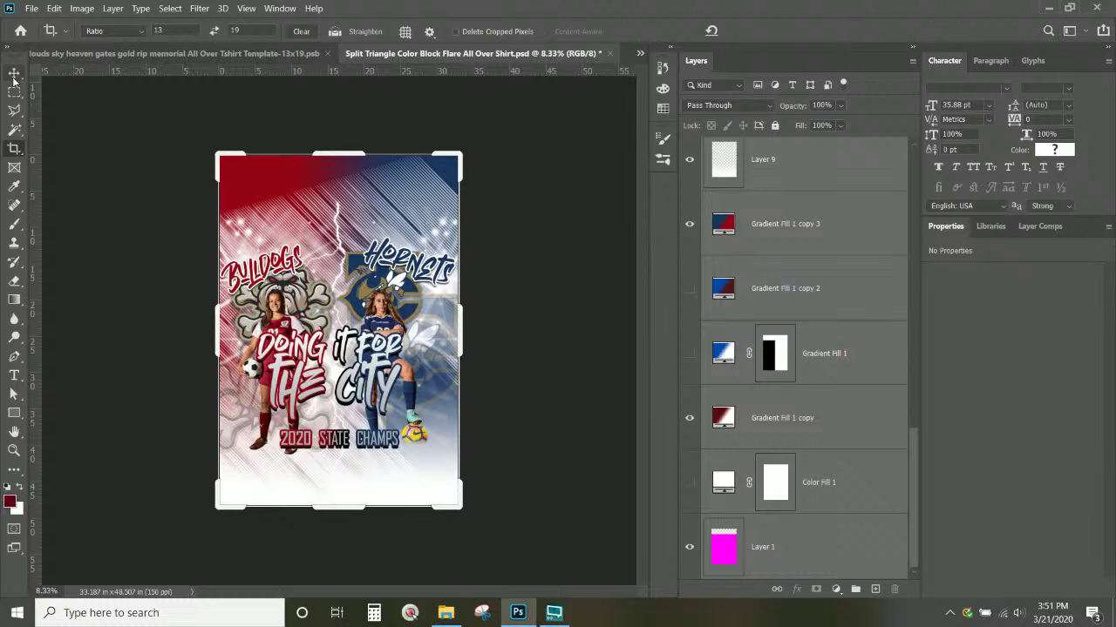
left_click(82, 8)
left_click(105, 108)
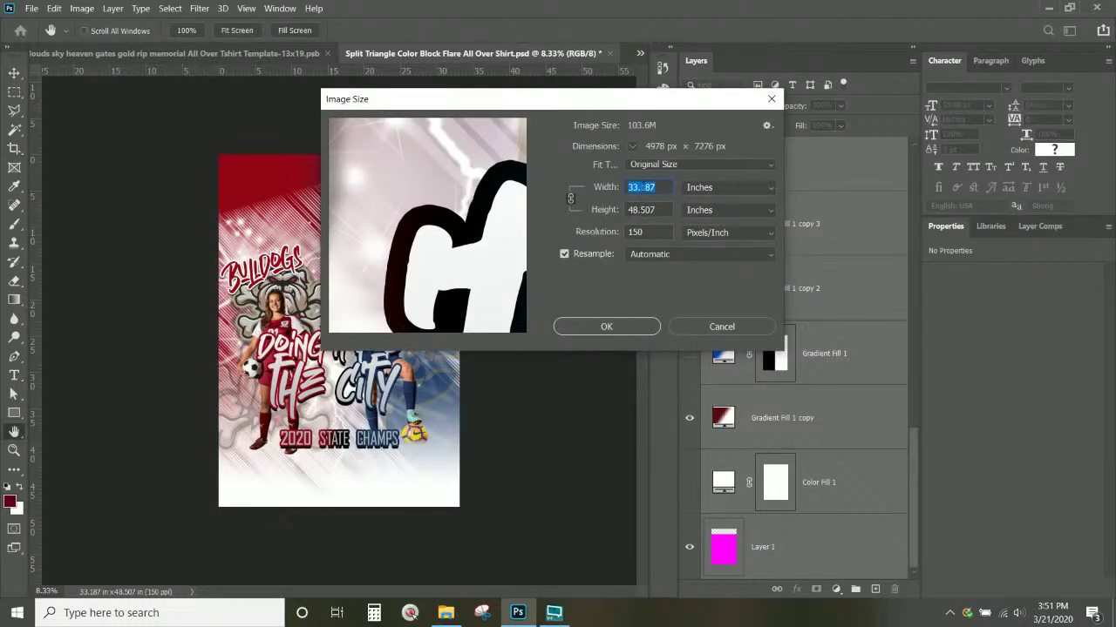
type("13")
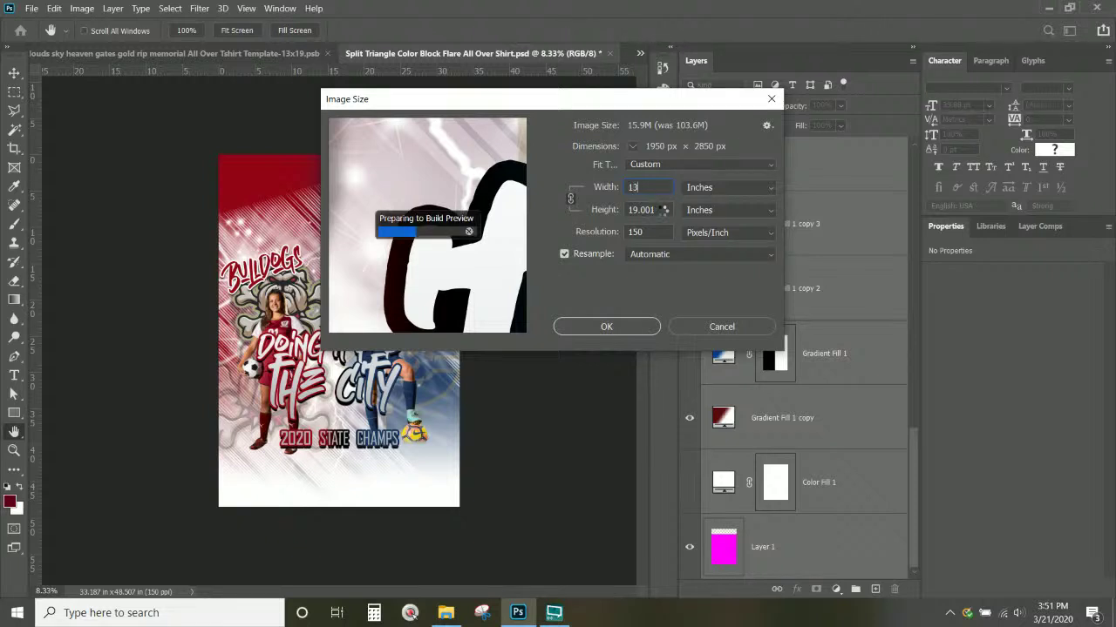
key("Tab")
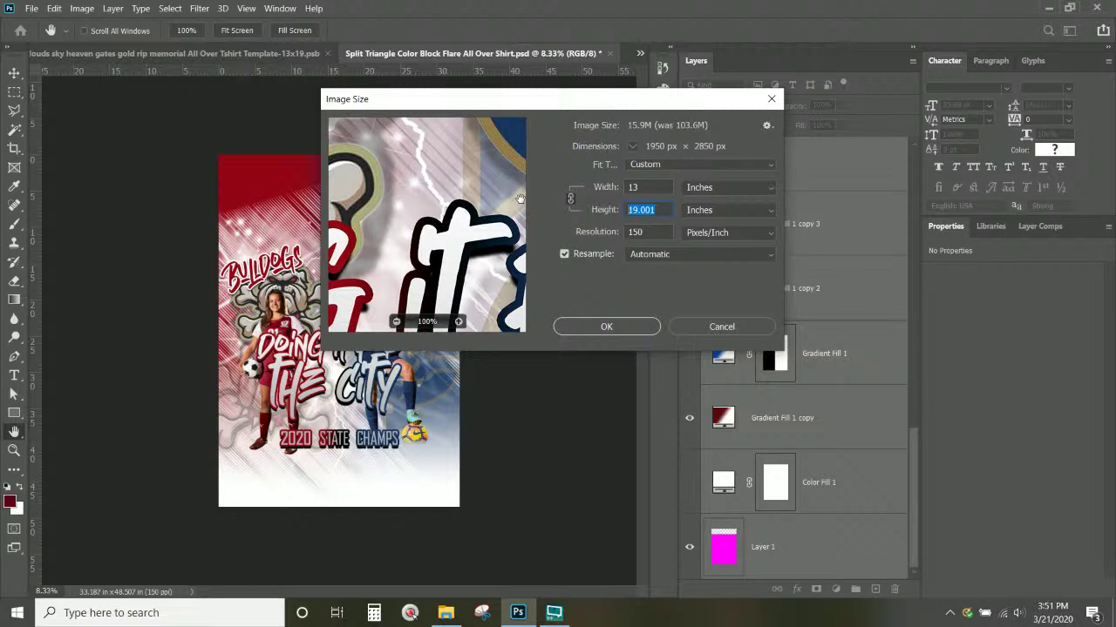
type("19")
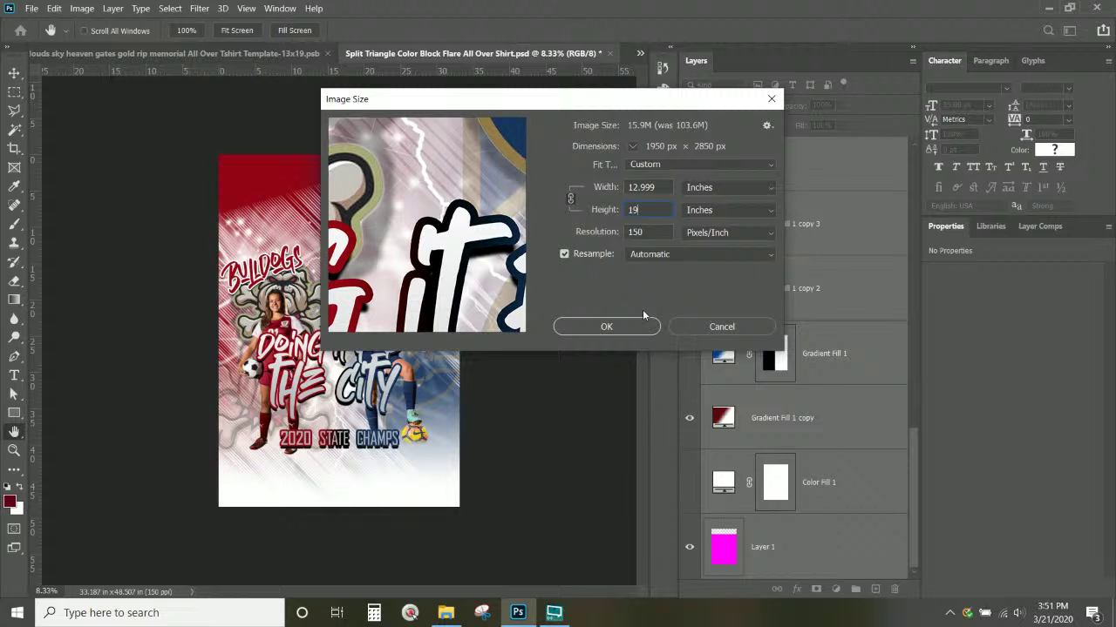
left_click(578, 325)
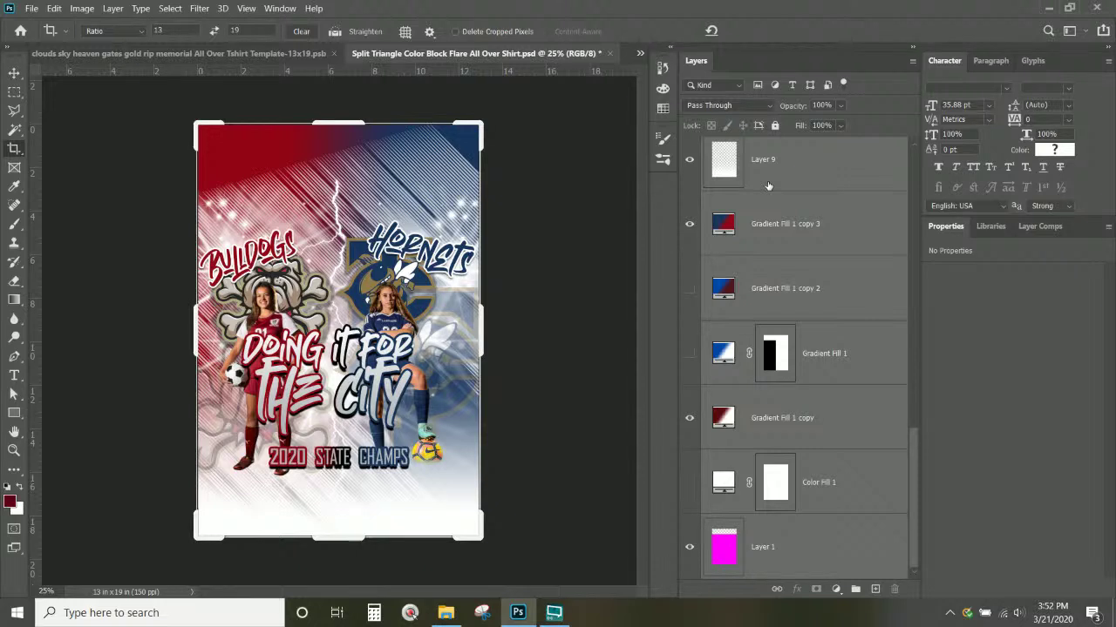
Select the Bulldogs and HornEts text layers and move them together straight up by about 3 in.
left_click(787, 181)
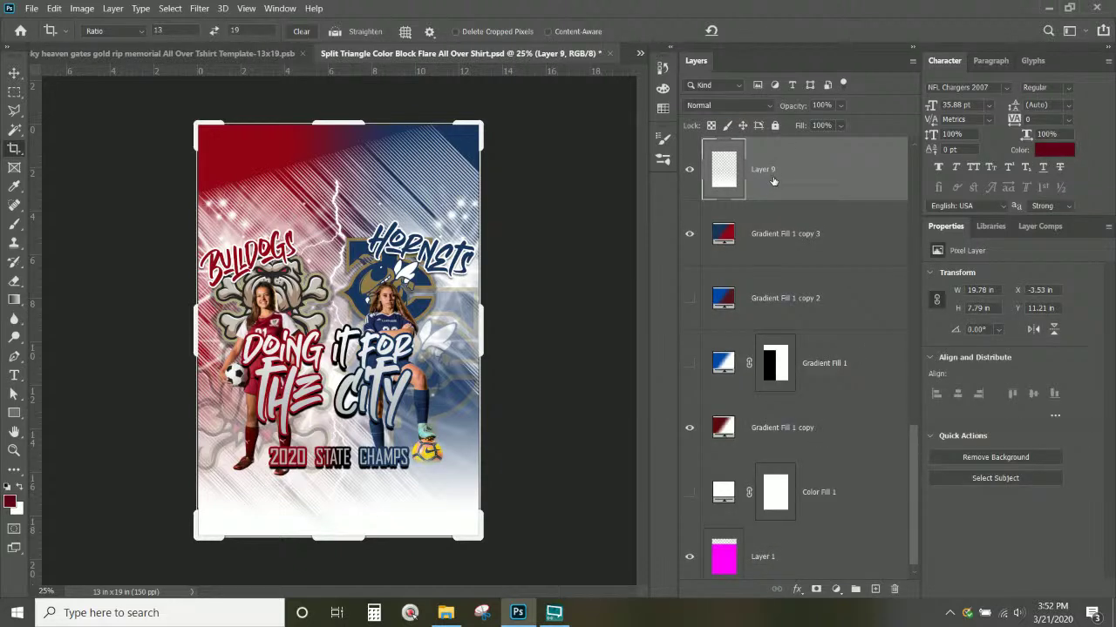
key("ctrl+v")
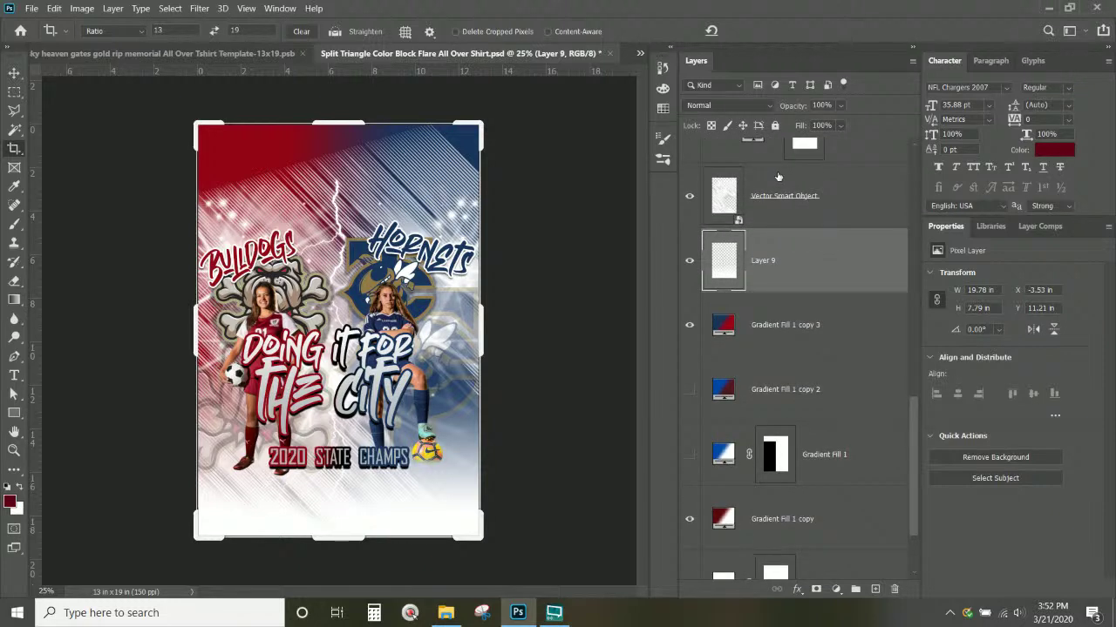
scroll(778, 177, "up", 5)
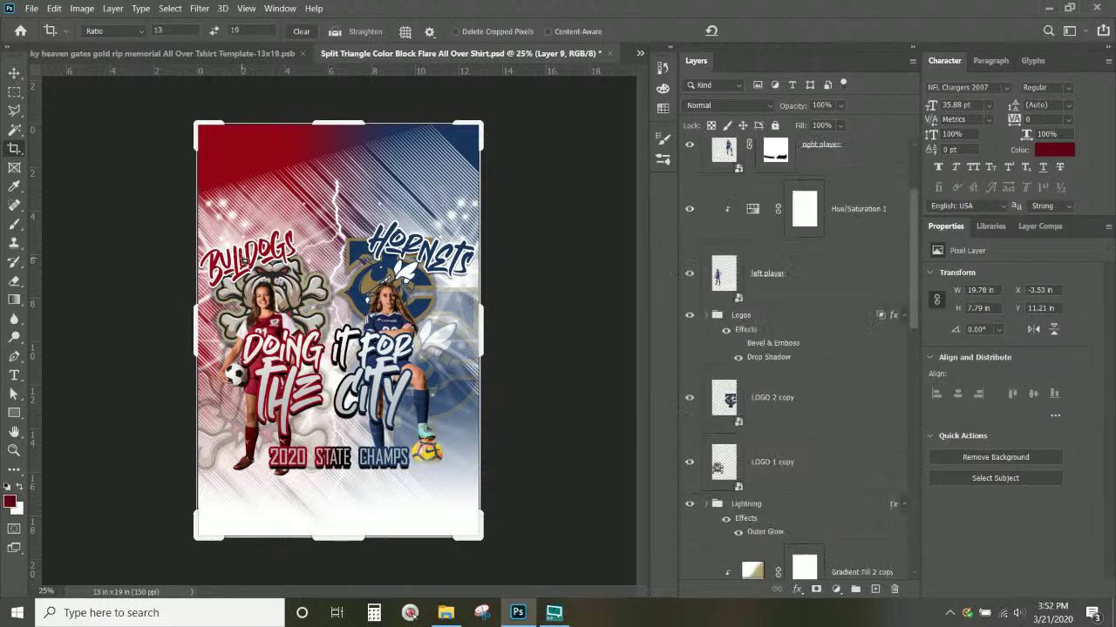
left_click(14, 72)
right_click(285, 251)
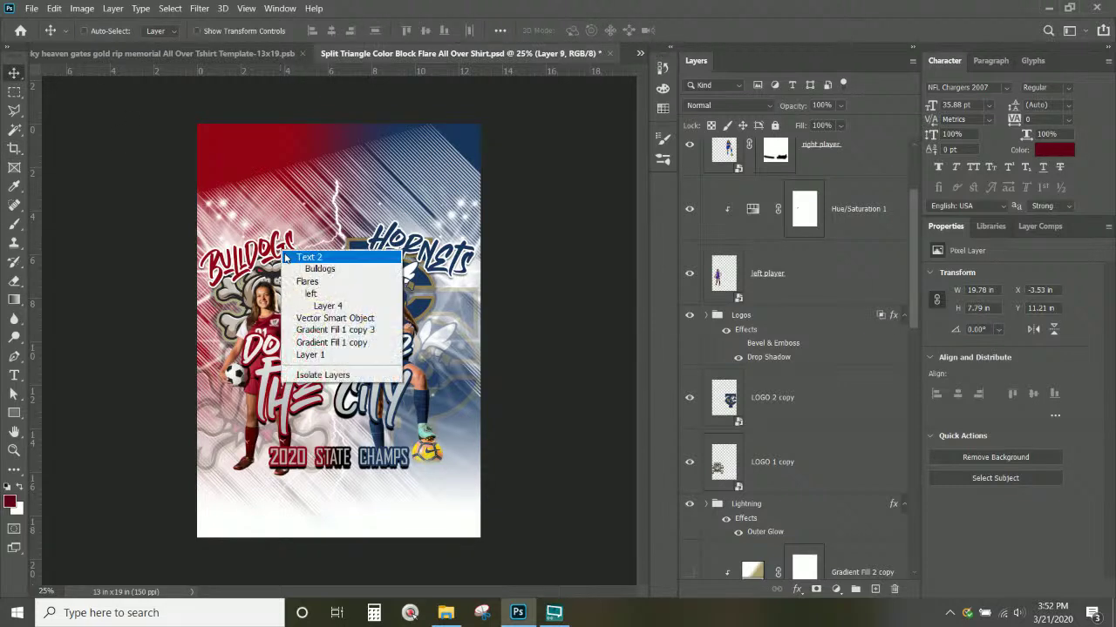
left_click(293, 271)
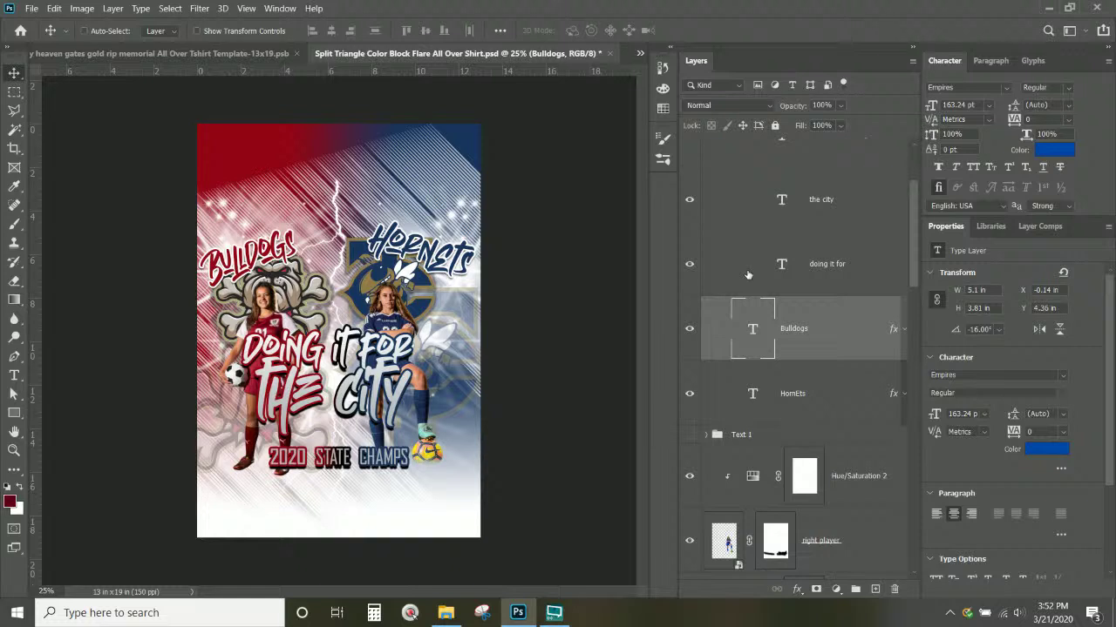
left_click(406, 261, "ctrl+shift")
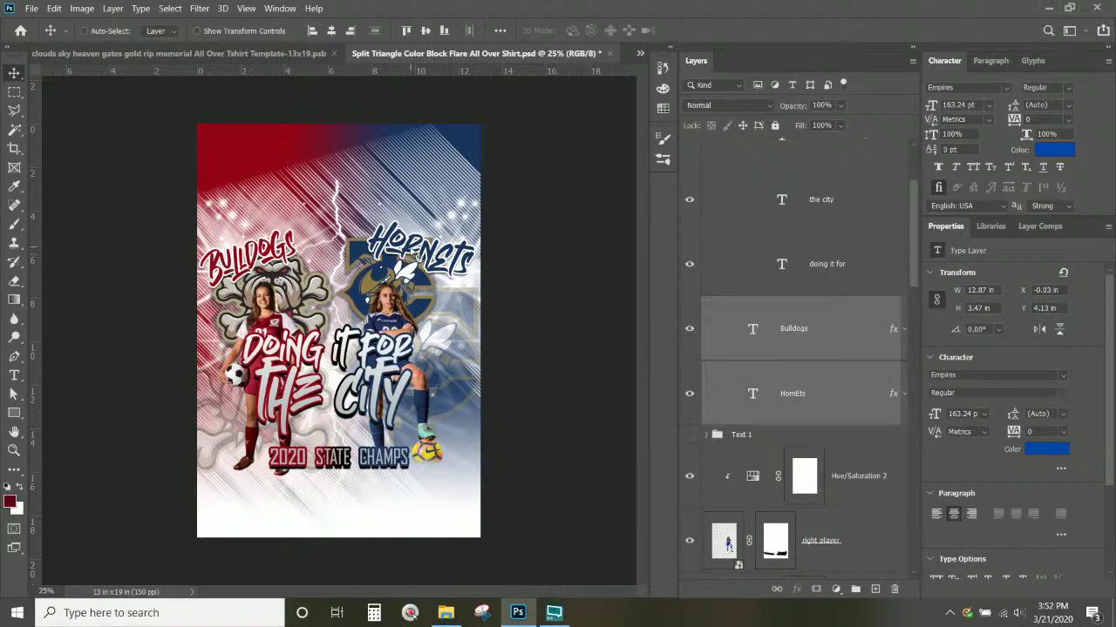
left_click_drag(406, 261, 407, 186)
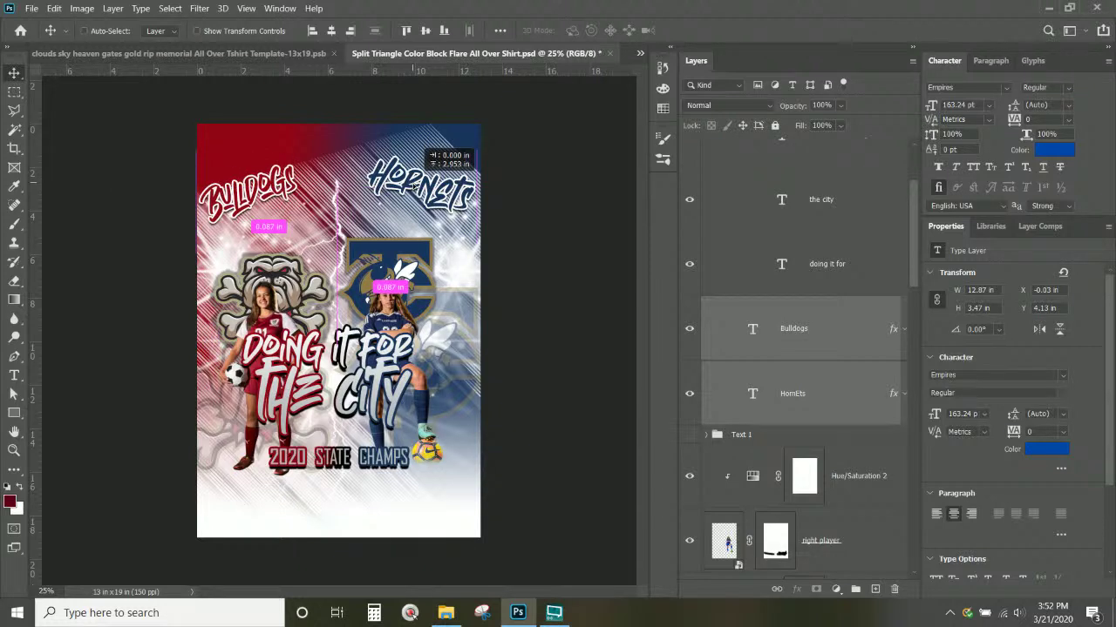
left_click_drag(407, 186, 407, 185)
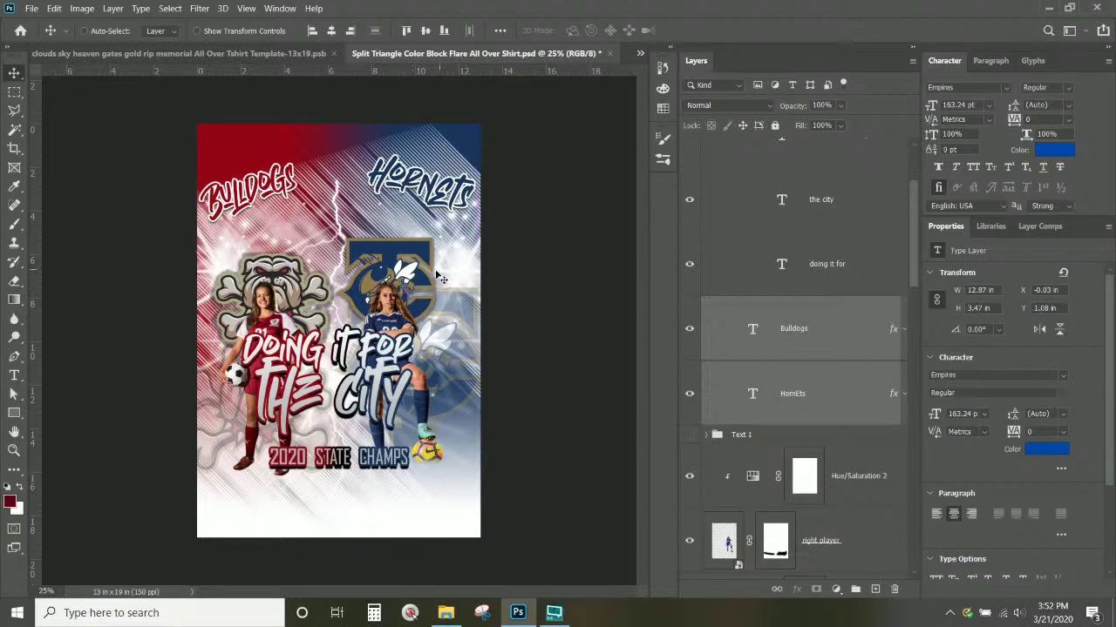
Select LOGO 2 and LOGO 1 in the Logos group and move them about 2.1 in up and 0.46 in right, above the players.
right_click(384, 252)
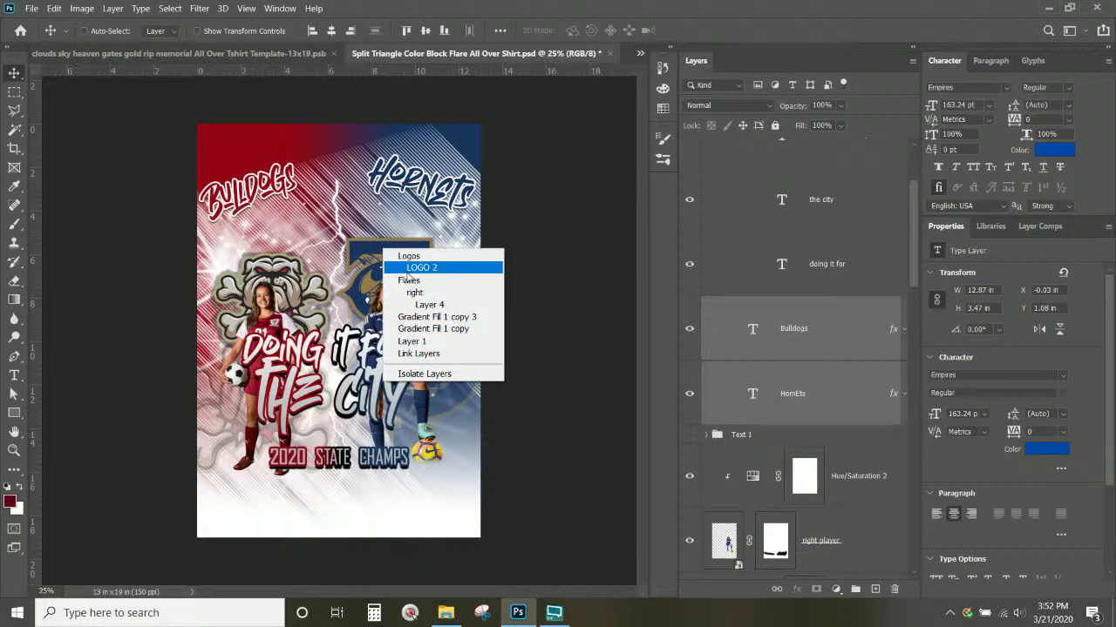
left_click(410, 269)
scroll(814, 443, "down", 2)
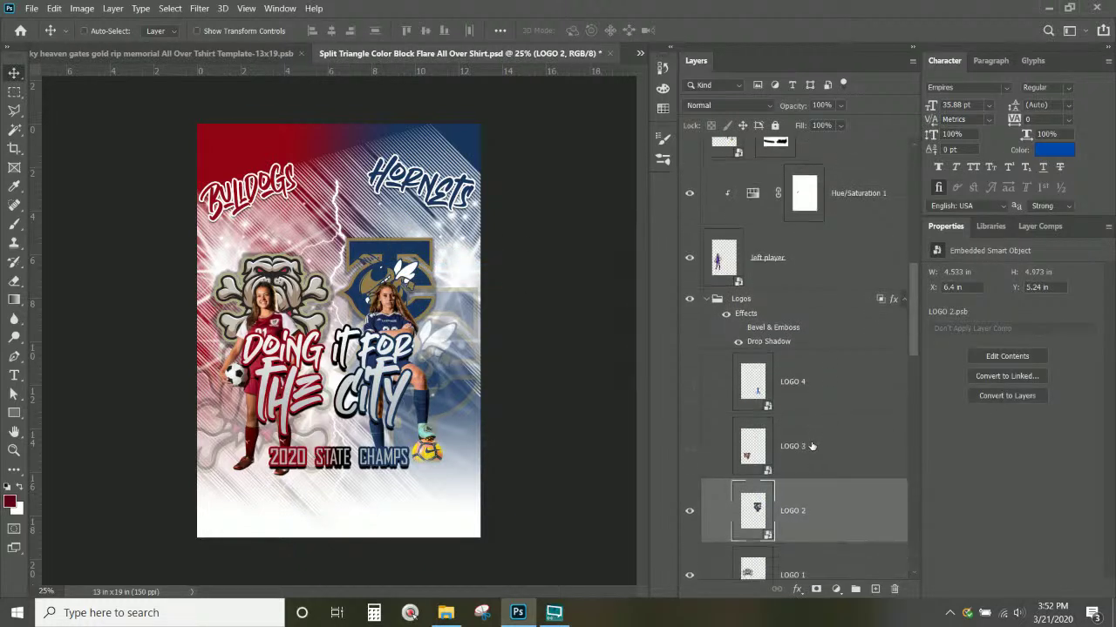
left_click(814, 533, "shift")
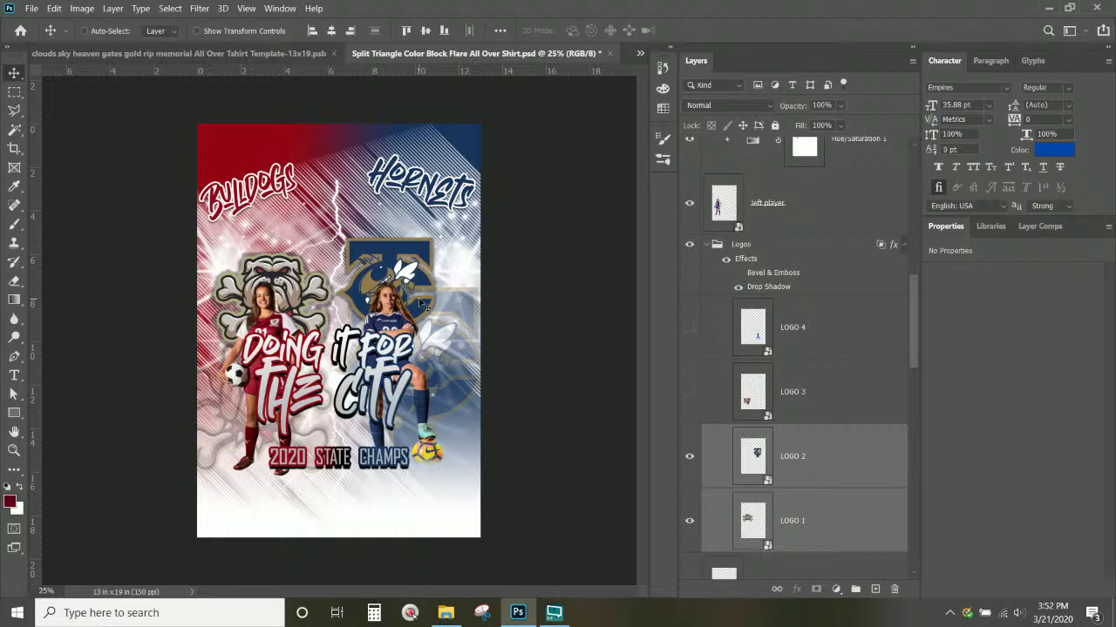
left_click_drag(419, 304, 411, 207)
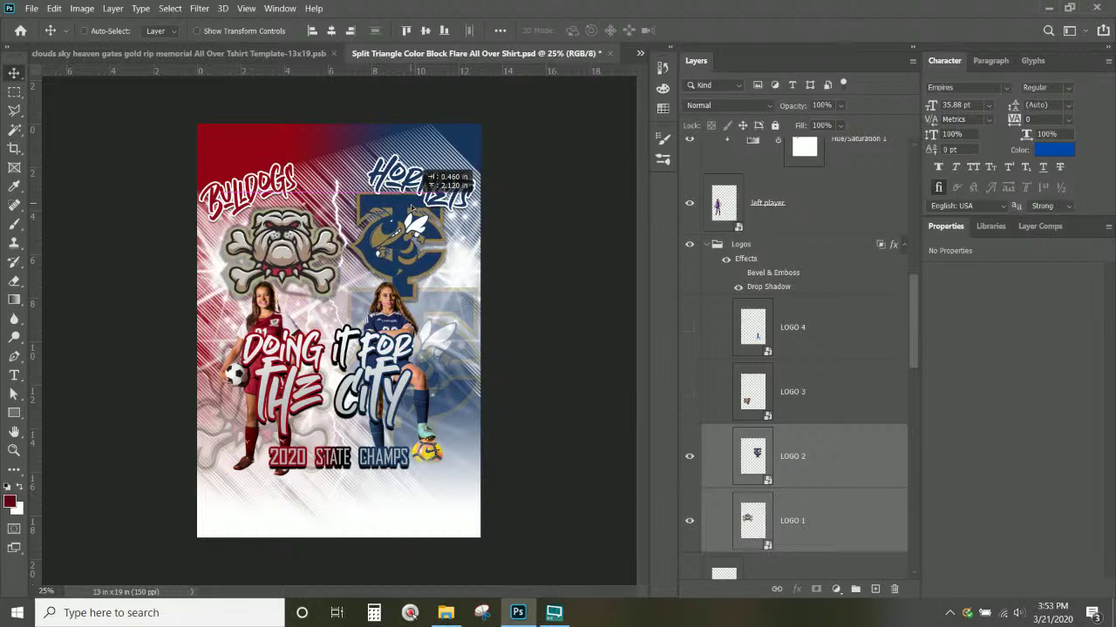
left_click_drag(412, 208, 412, 207)
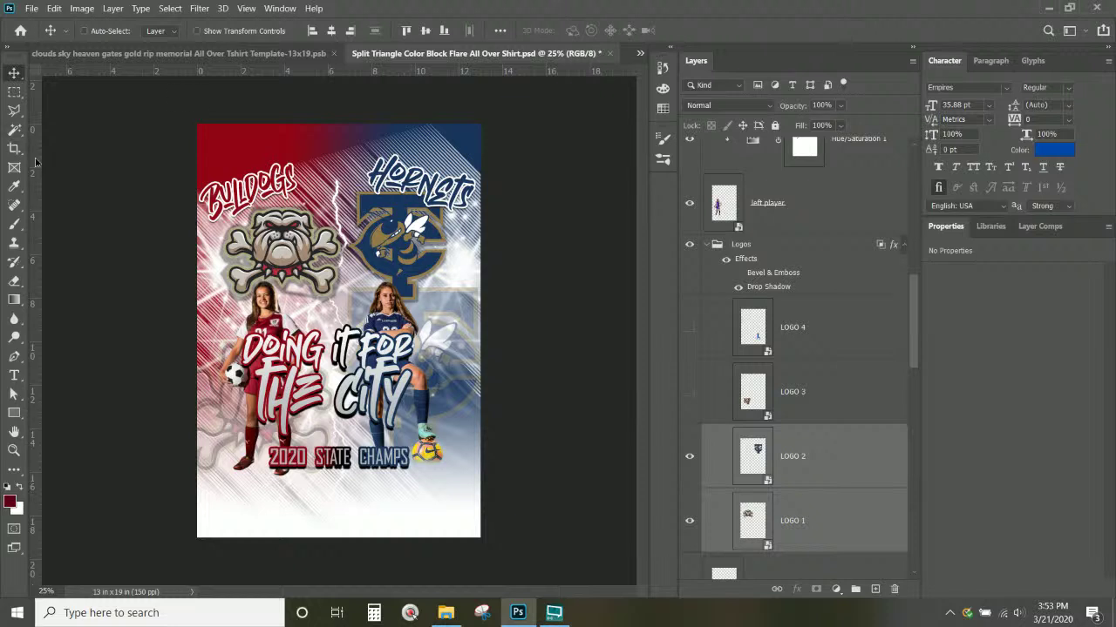
Place a vertical guide at the canvas centre, 6.5 in, and reposition the other two vertical guides just inside the side edges of the artwork.
left_click_drag(37, 163, 356, 133)
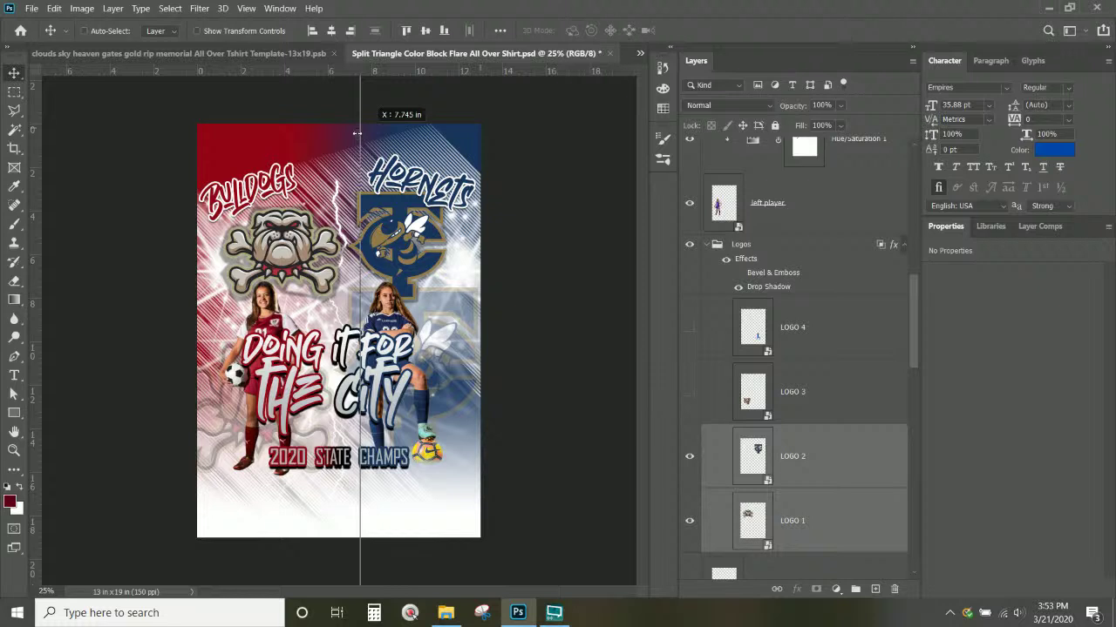
left_click_drag(356, 133, 339, 133)
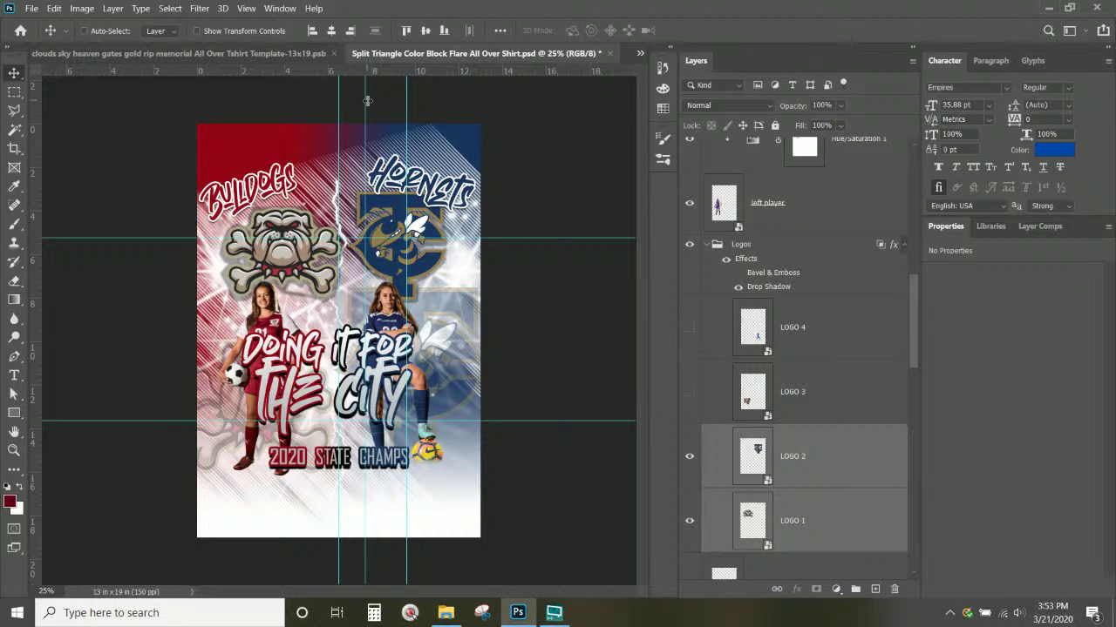
left_click_drag(367, 101, 205, 98)
left_click_drag(418, 114, 473, 122)
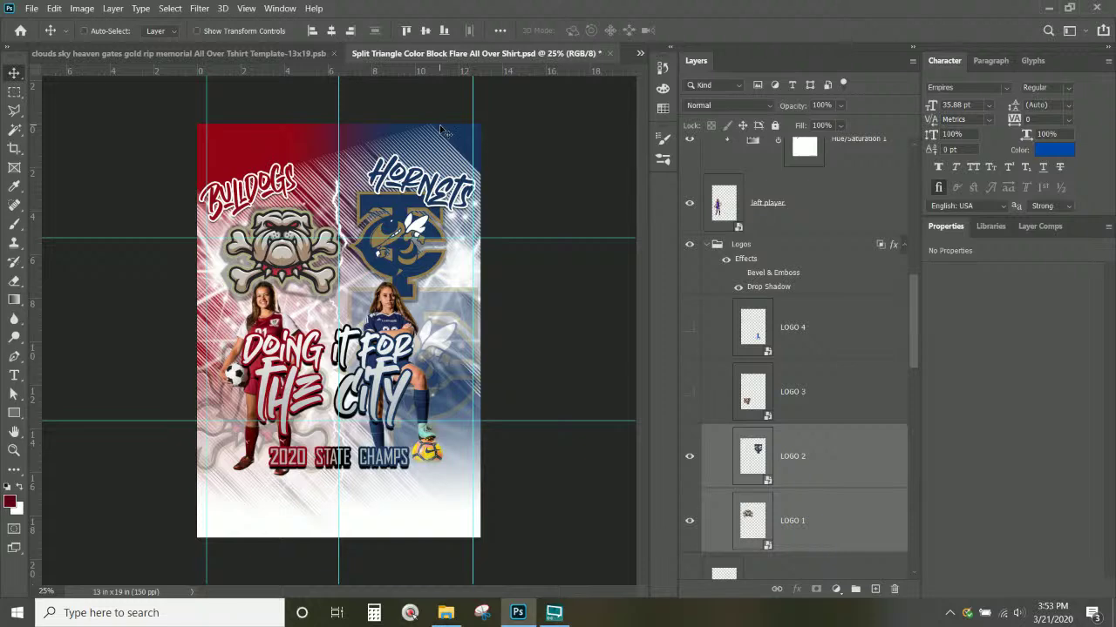
key("ctrl+plus")
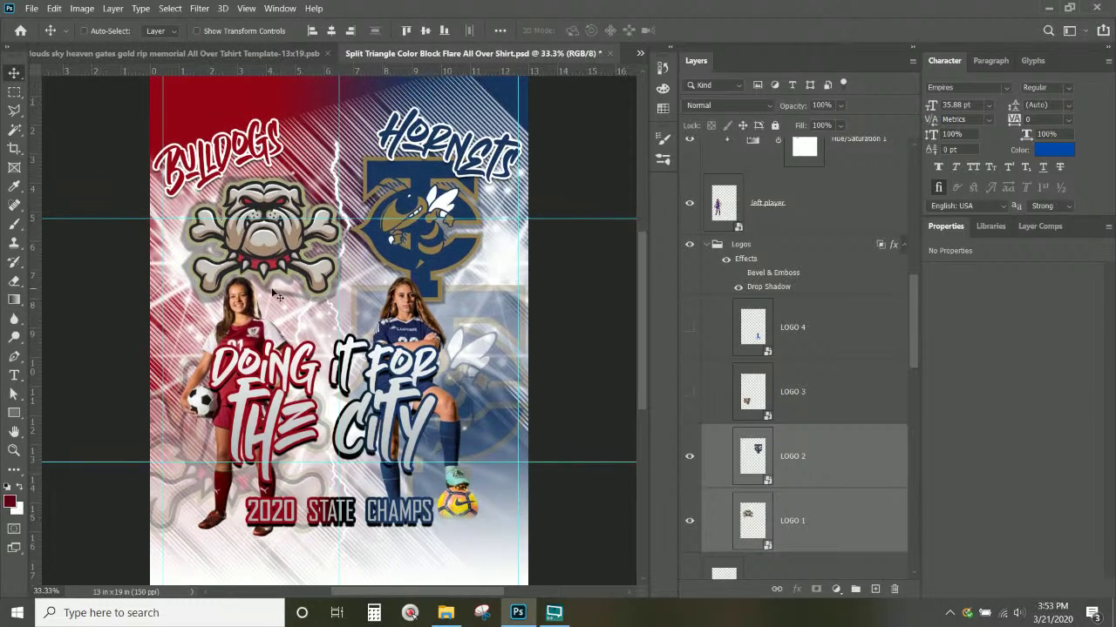
Select the 2020 state champs text layer and move it about 2.2 in down, below the players' feet.
scroll(356, 392, "down", 3)
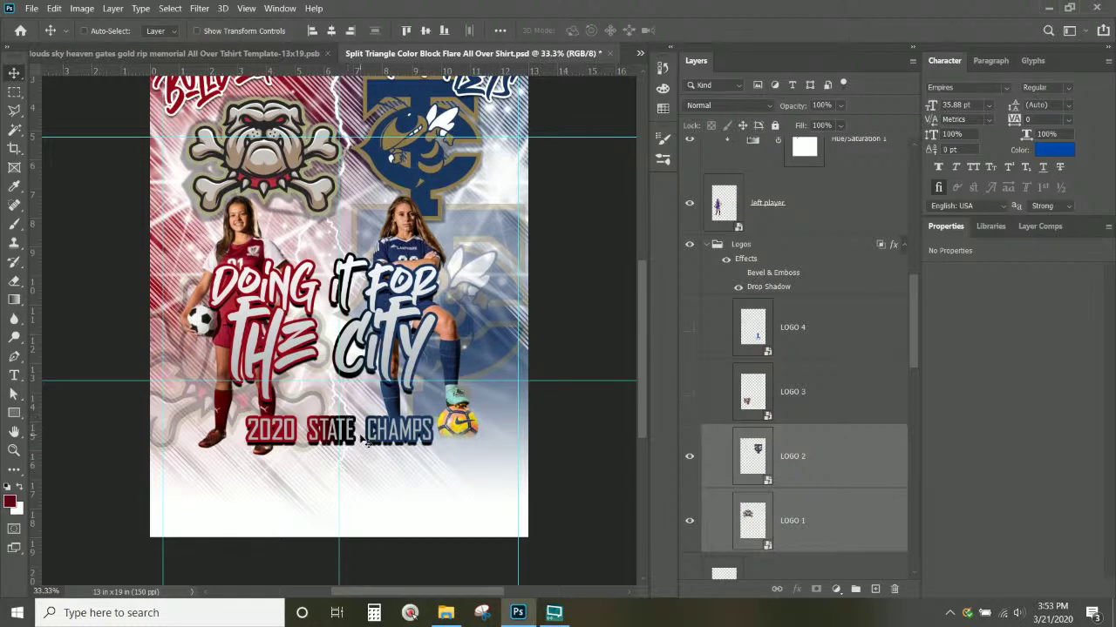
right_click(369, 439)
left_click(429, 297)
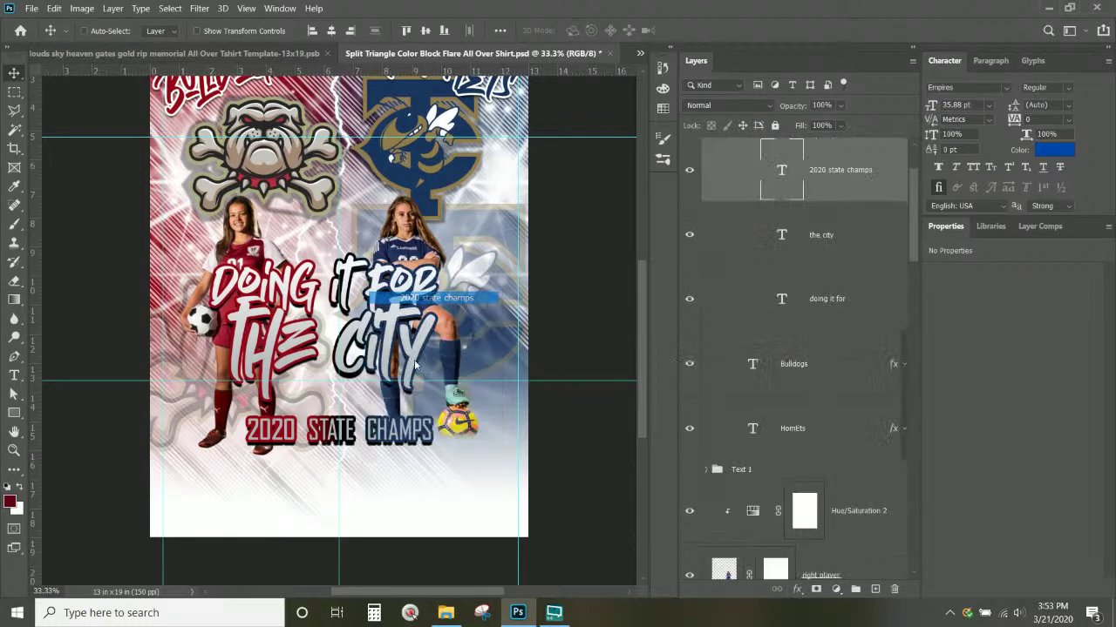
left_click_drag(386, 418, 395, 448)
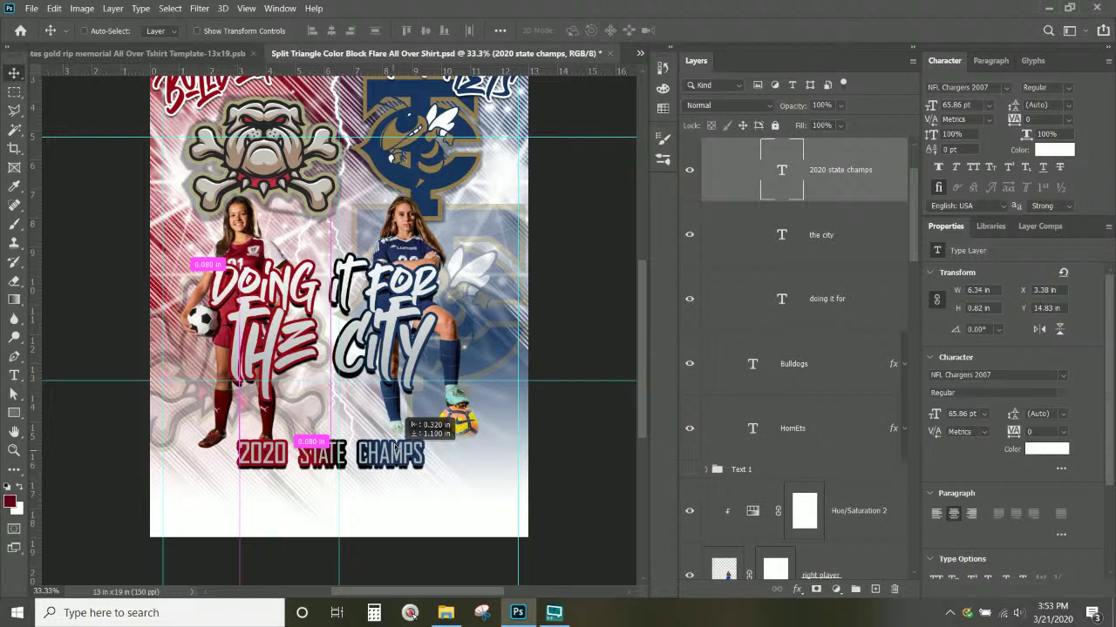
left_click_drag(395, 446, 400, 493)
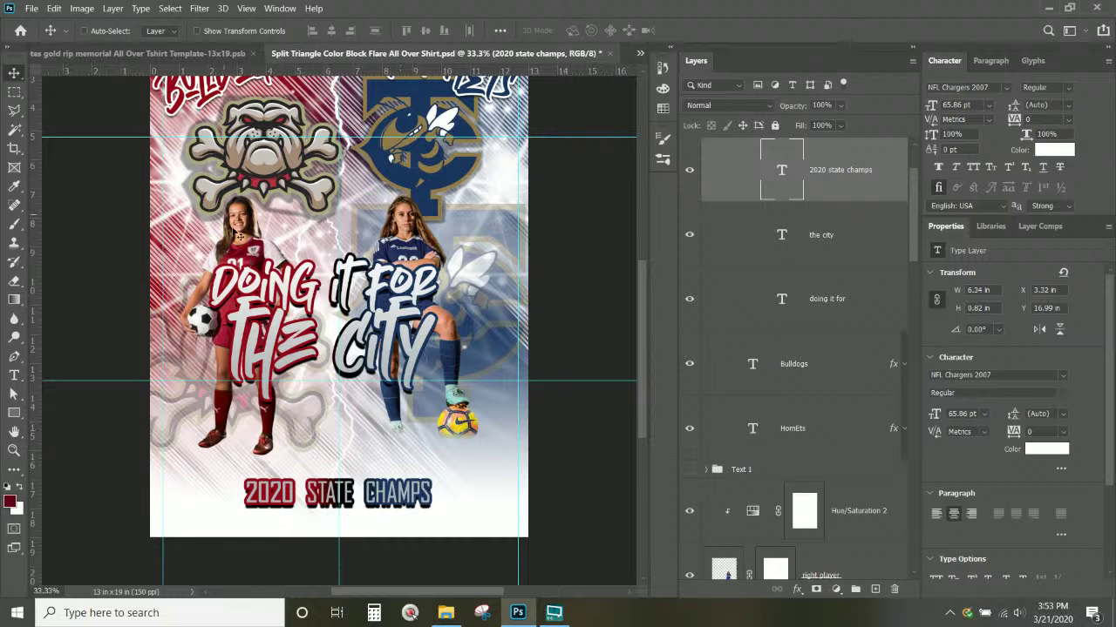
Select the left player and right player layers, scale them together to about 132%, and move them about 1.1 in left and 1 in up.
right_click(234, 230)
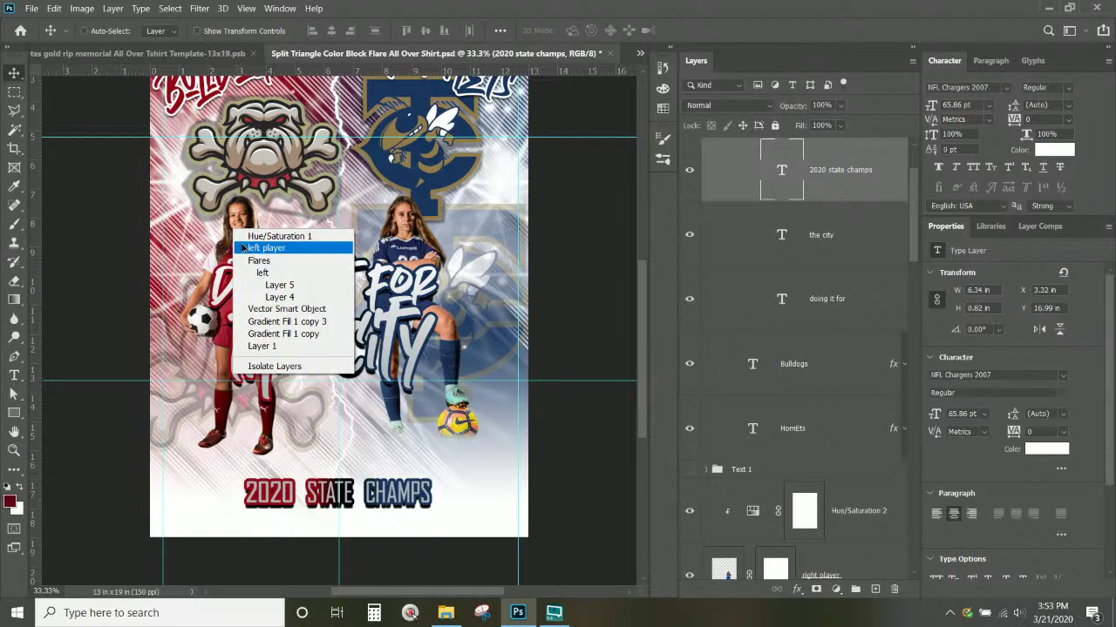
left_click(243, 248)
left_click(824, 336, "ctrl")
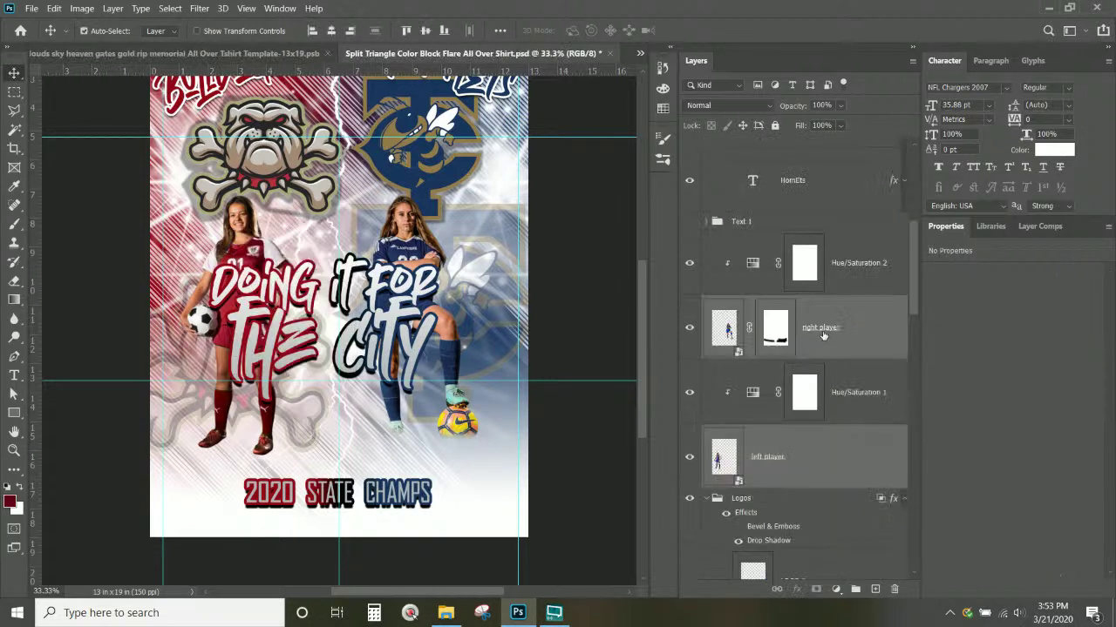
key("ctrl+t")
left_click_drag(478, 454, 579, 541)
left_click_drag(481, 320, 446, 296)
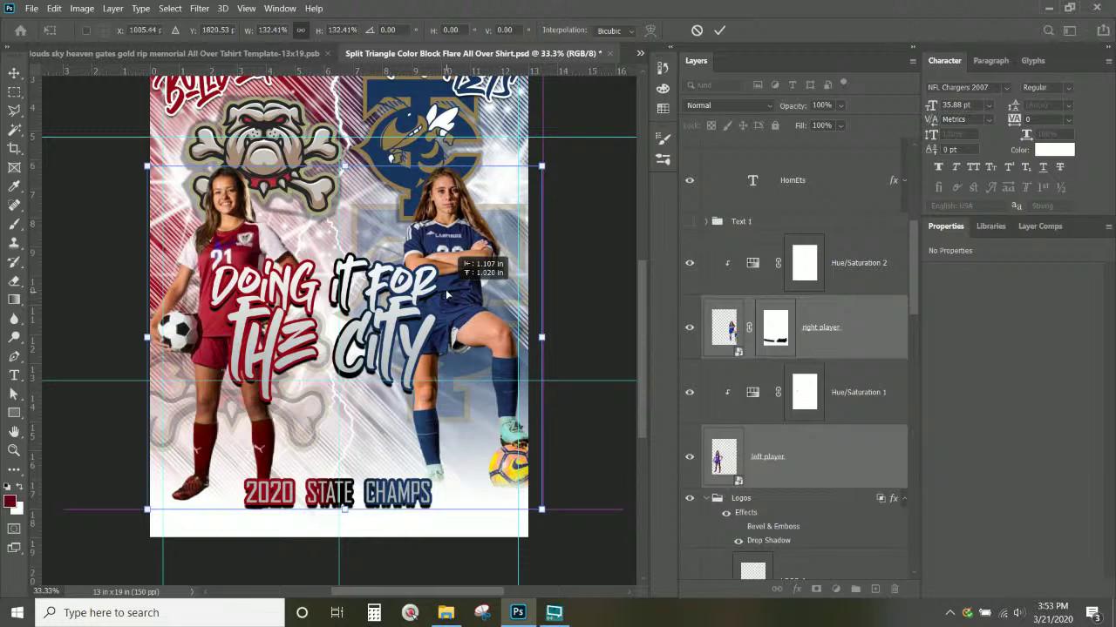
key("Return")
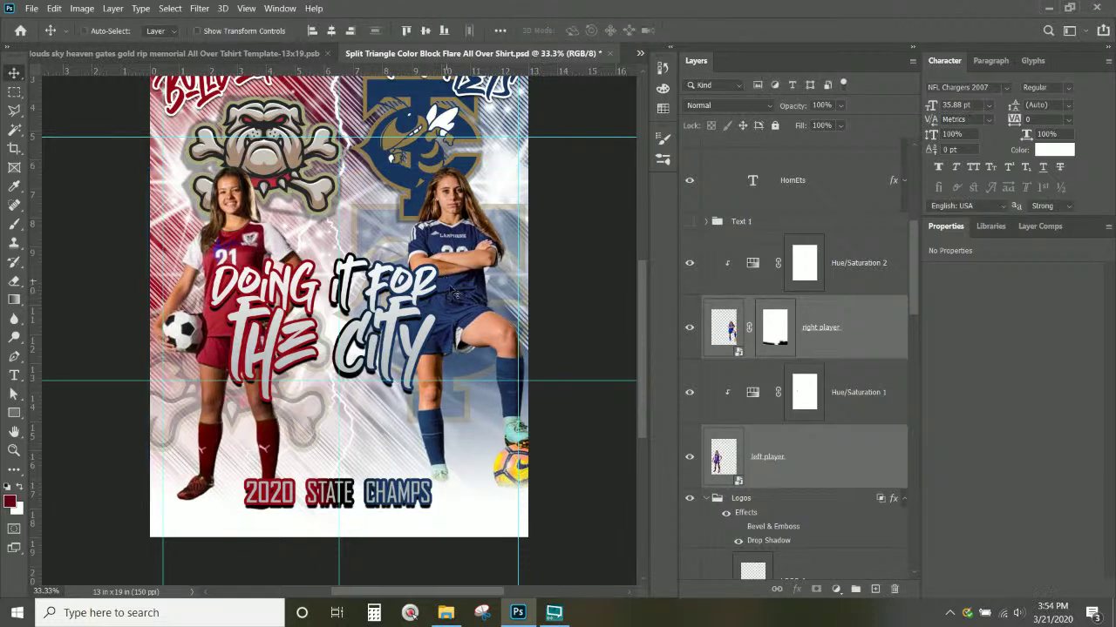
Select only the right player layer and move it about 0.74 in left so the ball fits inside the canvas.
left_click(728, 332)
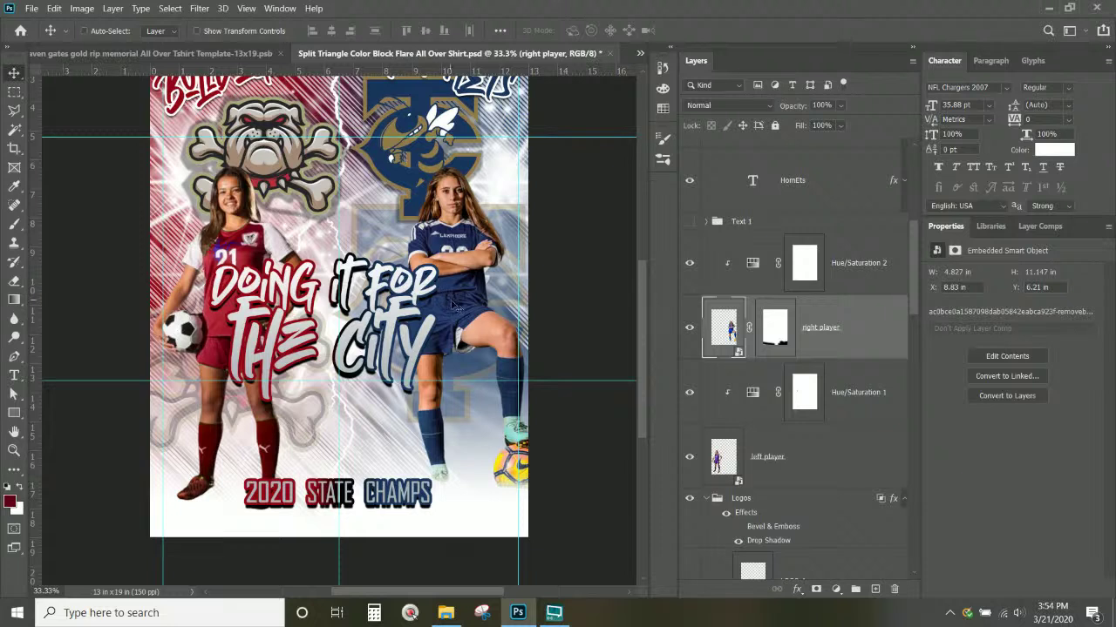
left_click_drag(462, 307, 440, 303)
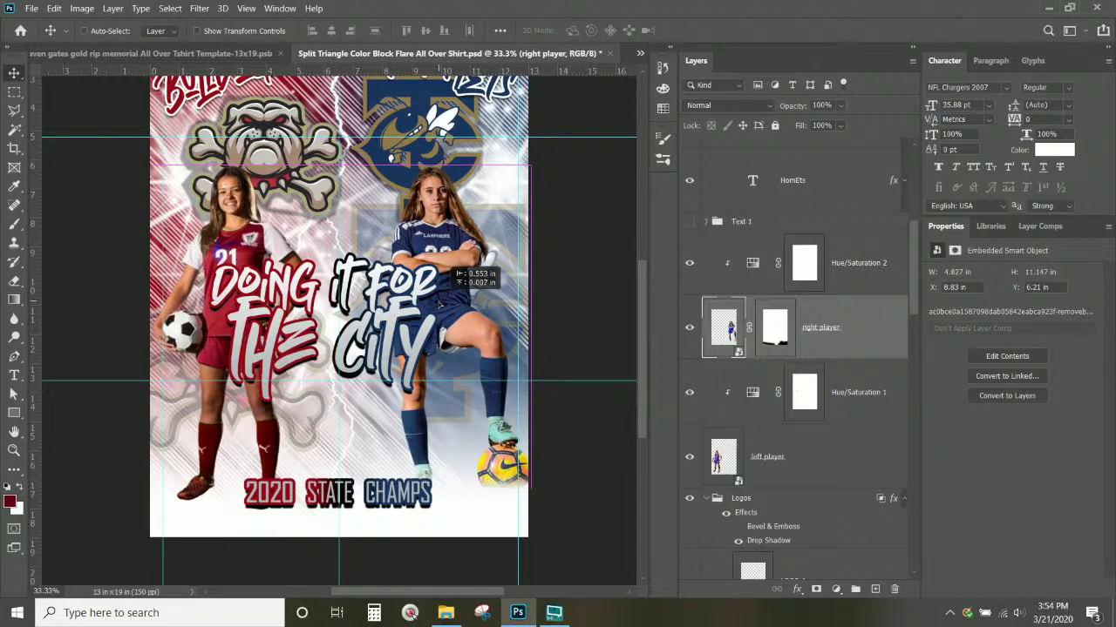
left_click_drag(439, 303, 441, 304)
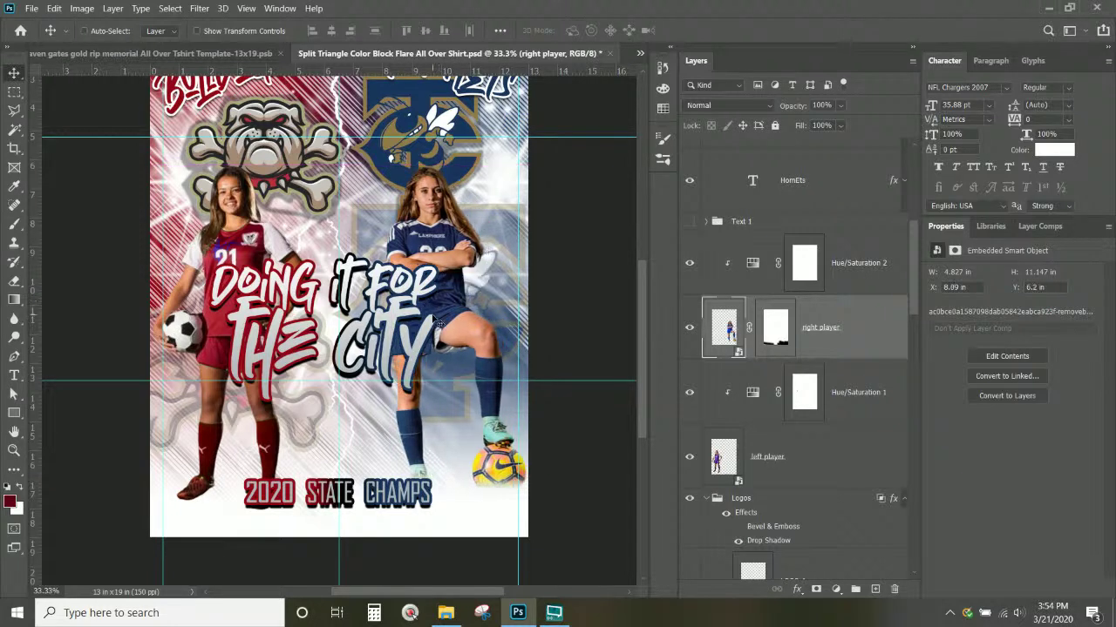
scroll(438, 323, "up", 5)
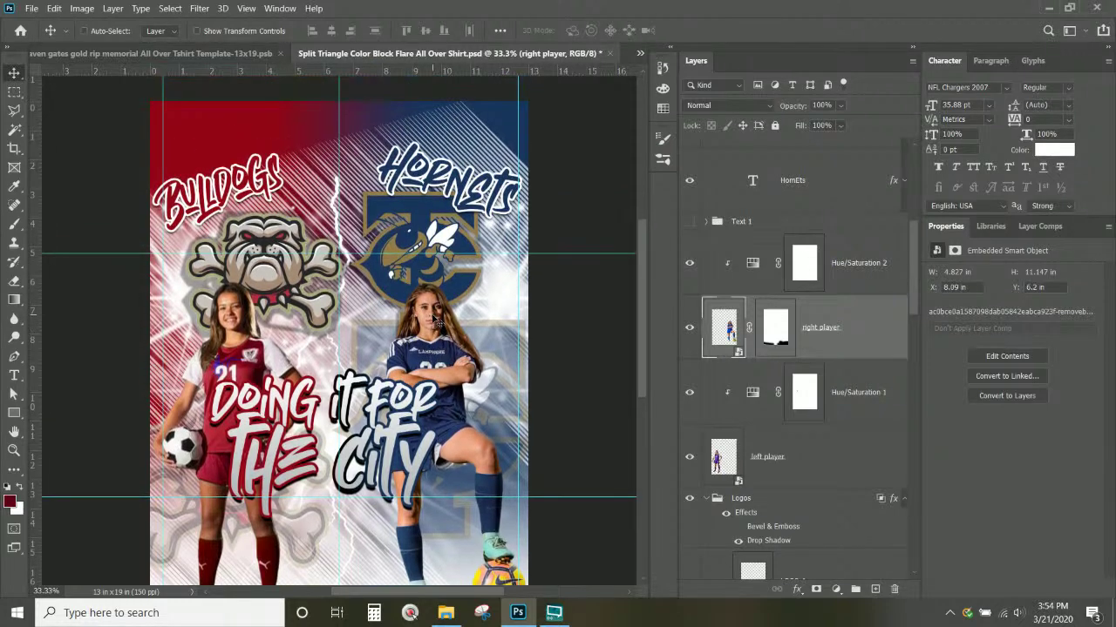
scroll(438, 322, "down", 2)
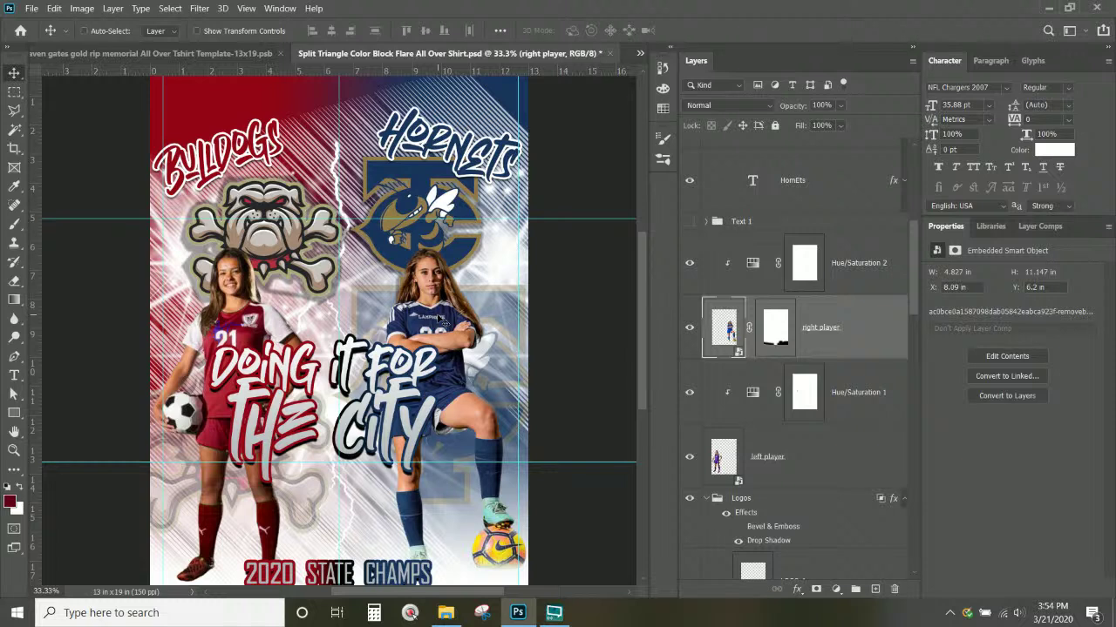
scroll(339, 330, "up", 1)
Soften the Logos group's drop shadow by setting its spread to 9% and its size to 29 px.
left_click(789, 192)
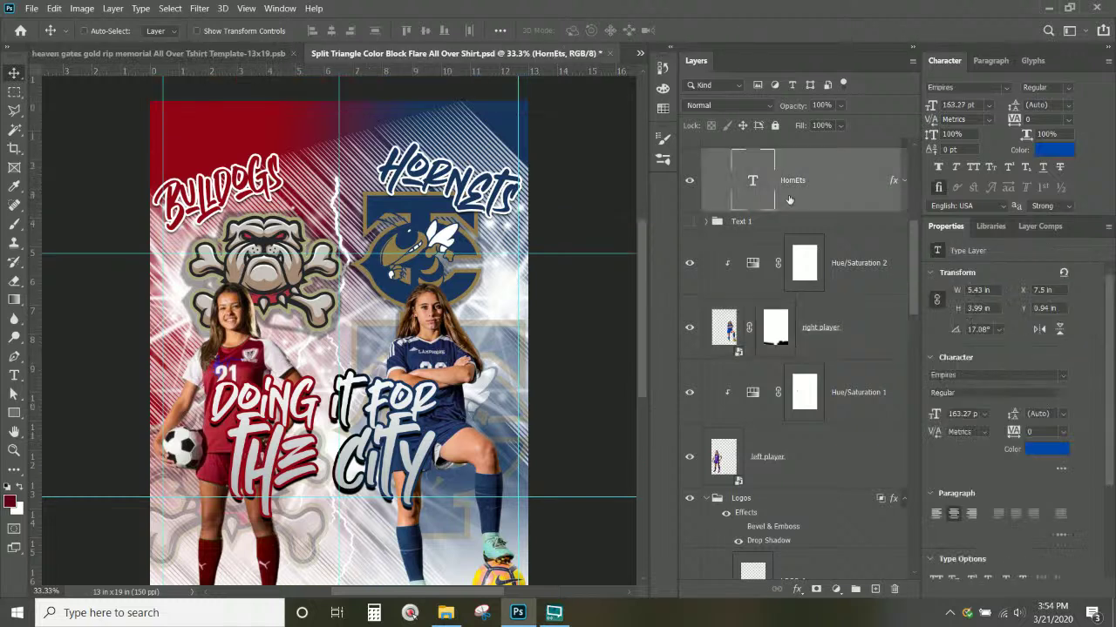
scroll(789, 202, "down", 2)
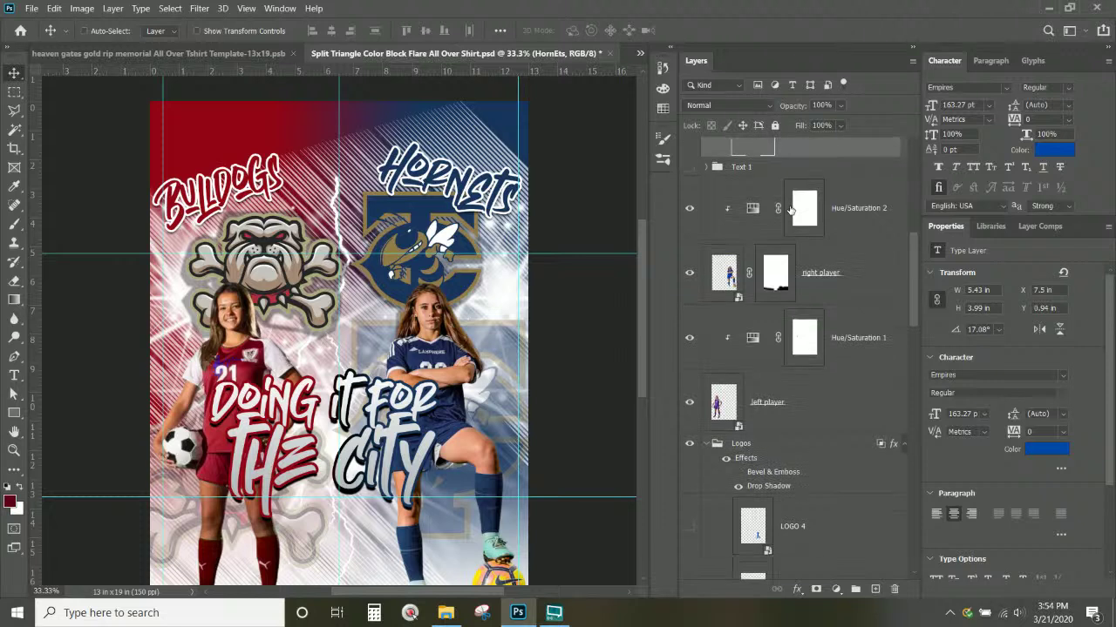
scroll(791, 209, "down", 1)
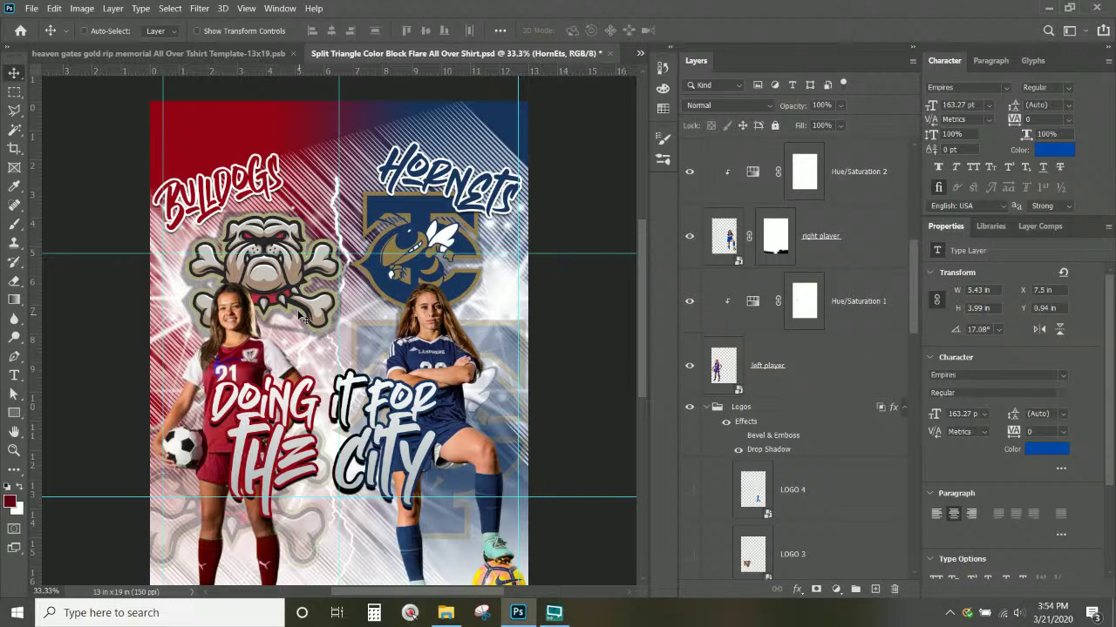
scroll(771, 262, "down", 6)
left_click(769, 243)
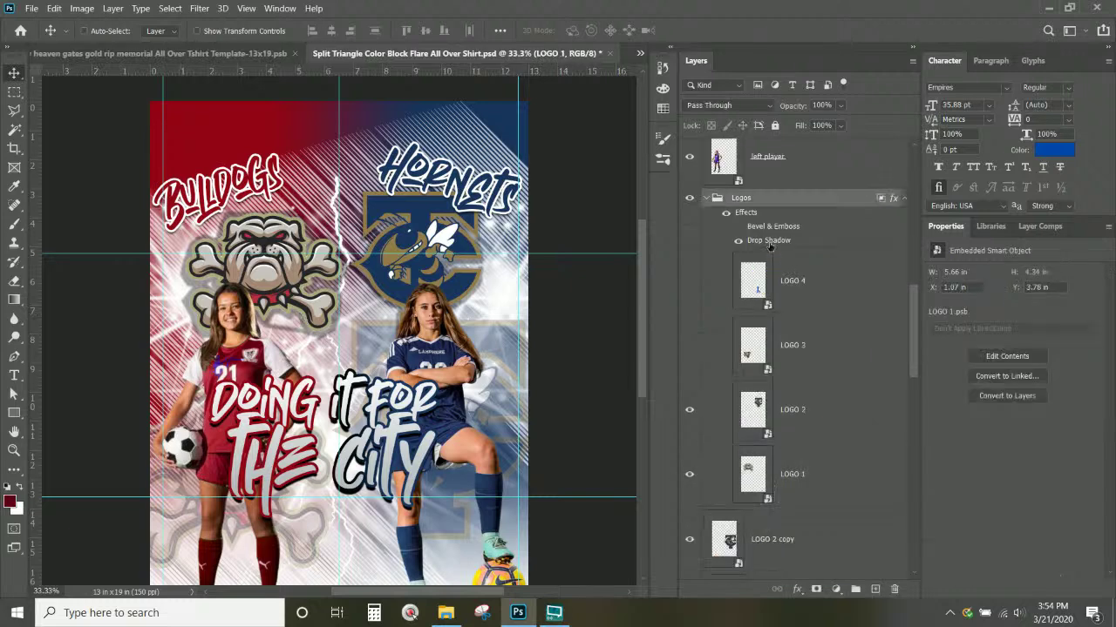
double_click(769, 242)
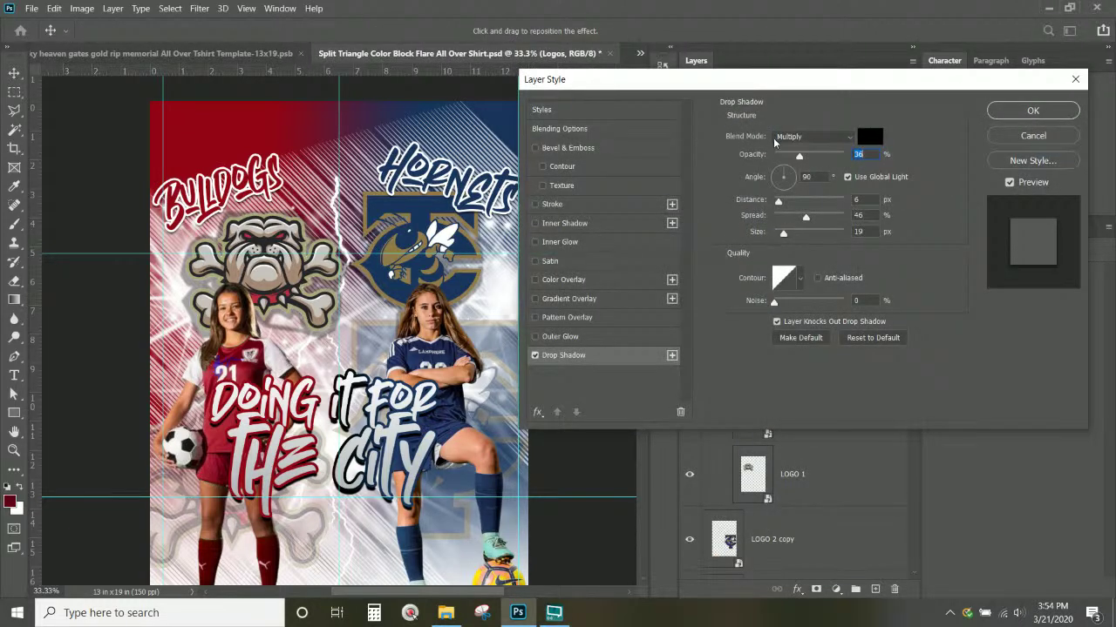
left_click_drag(804, 220, 795, 217)
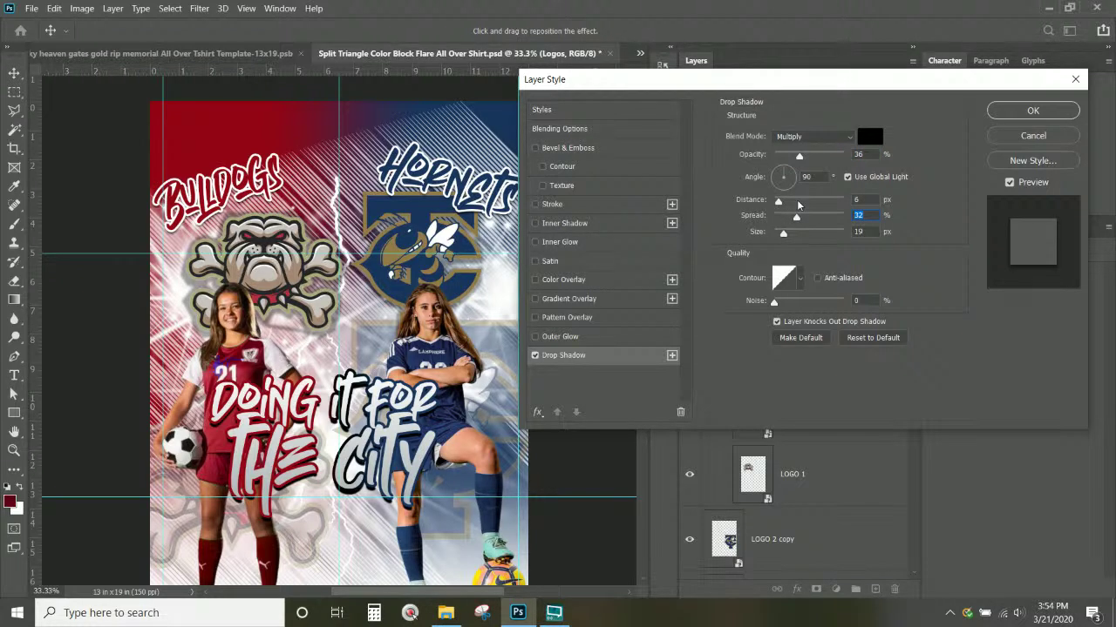
left_click_drag(795, 215, 787, 239)
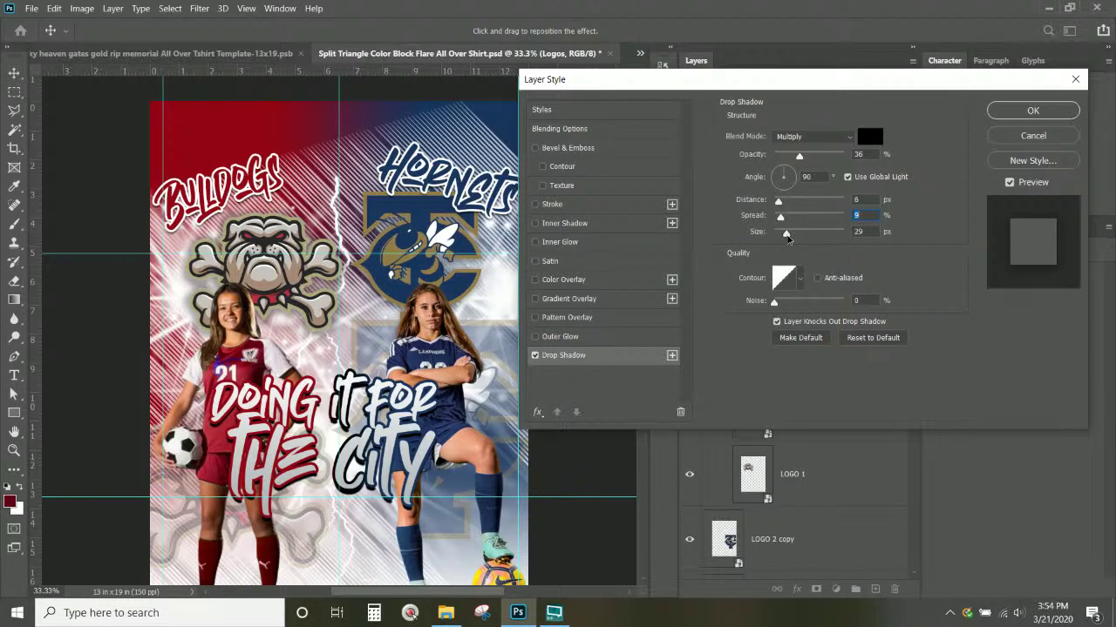
left_click(1033, 110)
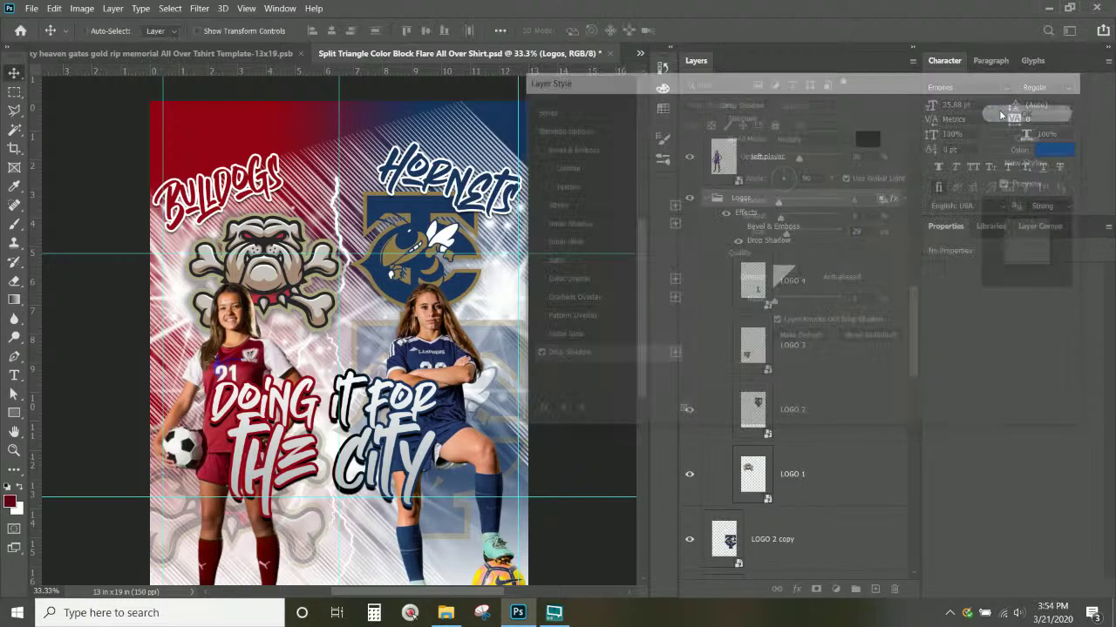
Select the Lightning group and move it about 3 in up and 0.43 in right so the bolt reaches the canvas's upper edge.
right_click(340, 190)
left_click(344, 192)
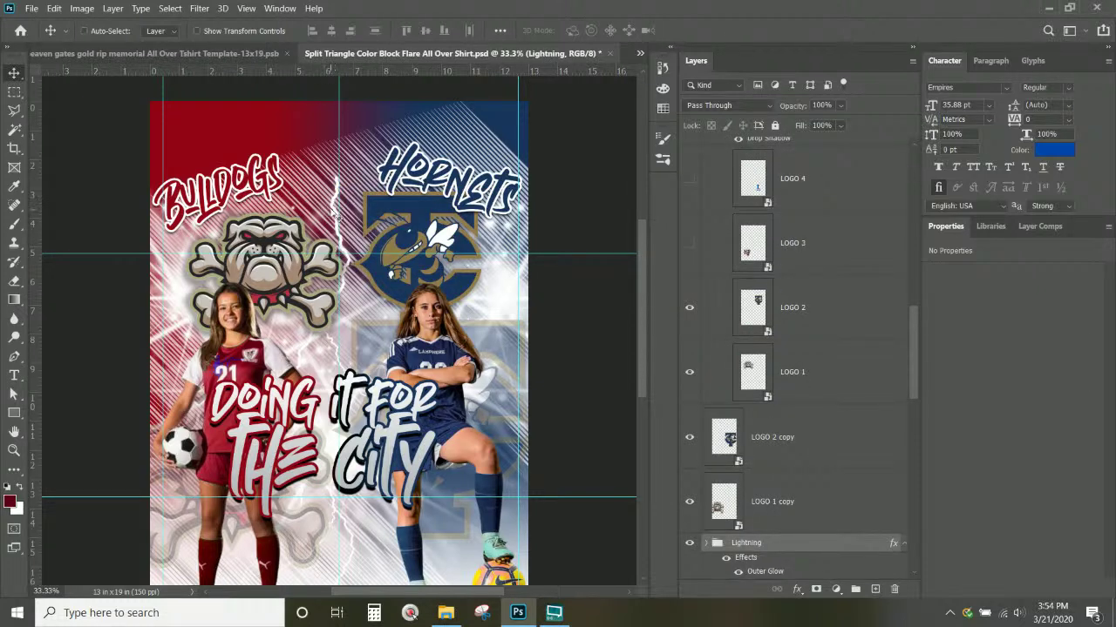
left_click_drag(332, 219, 344, 125)
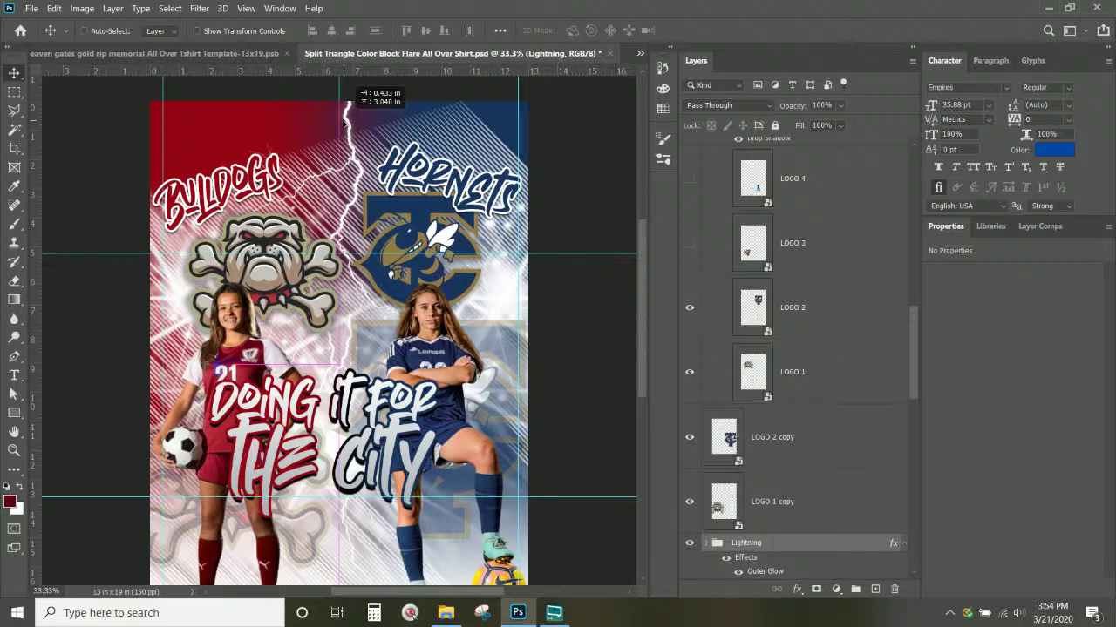
scroll(354, 460, "down", 5)
scroll(355, 456, "up", 3)
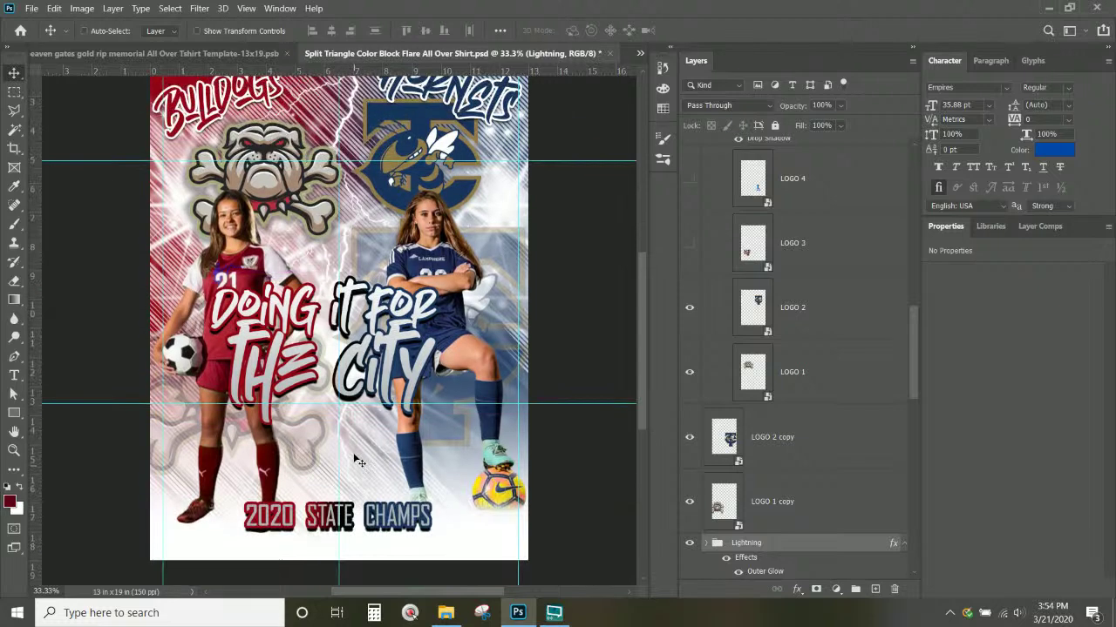
Select Layer 8 copy in the Lightning group and move it about 4.5 in down, over the lower part of the design.
right_click(346, 481)
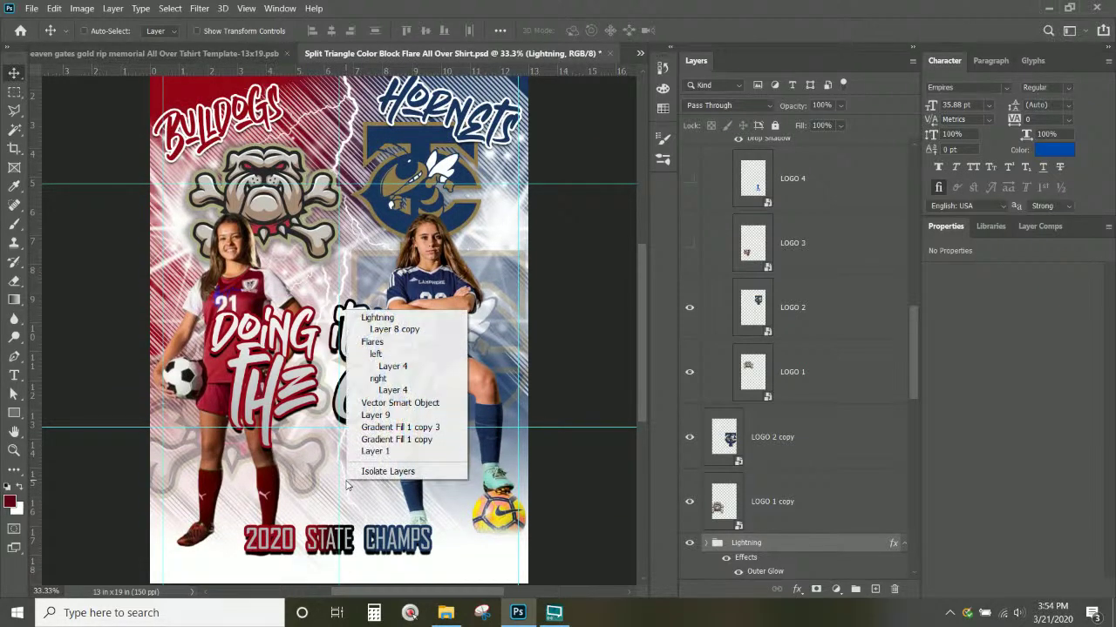
left_click(407, 330)
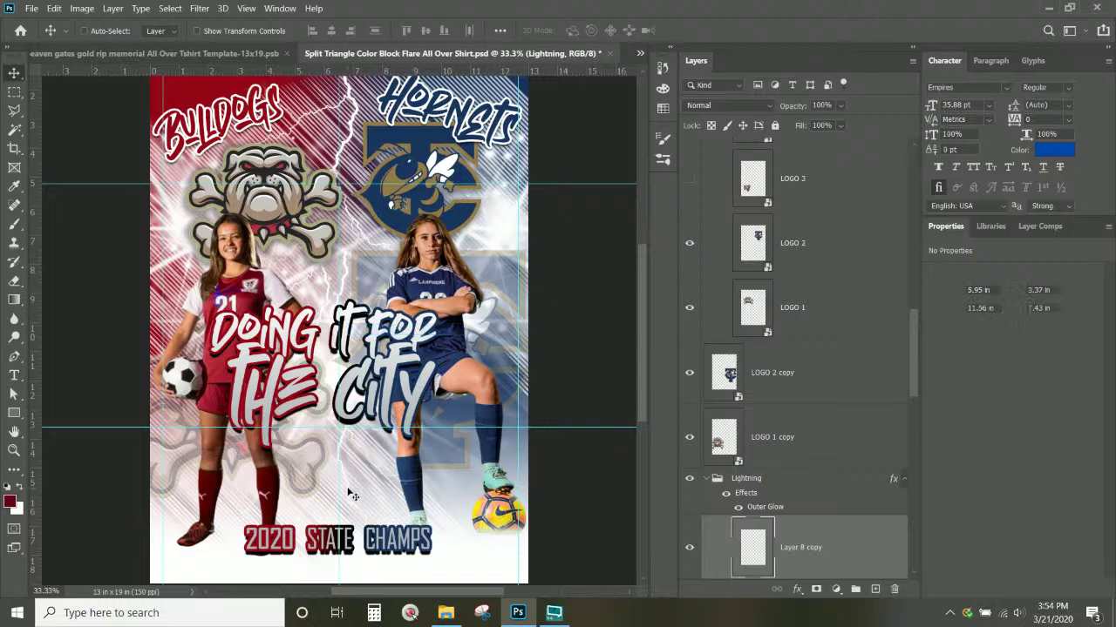
left_click_drag(348, 495, 340, 584)
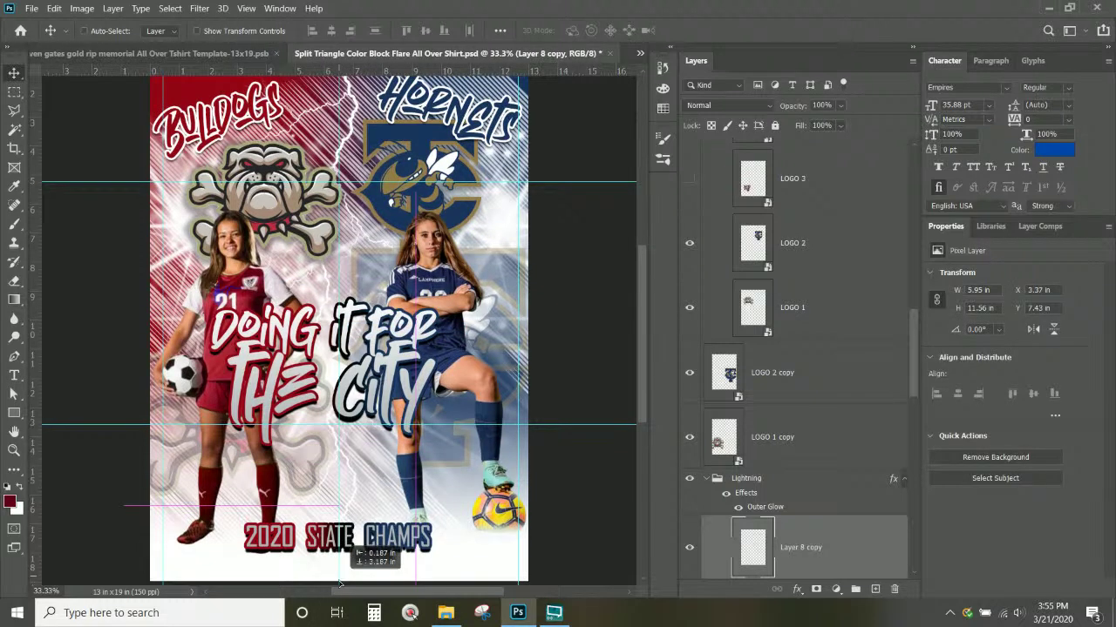
left_click_drag(341, 584, 341, 589)
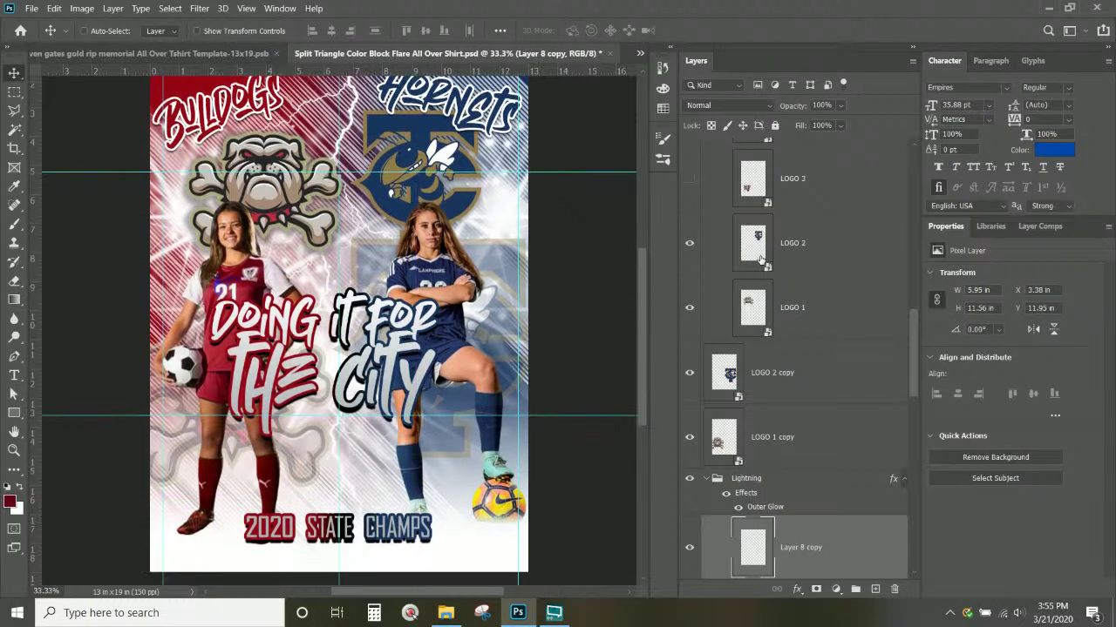
scroll(854, 403, "up", 5)
scroll(854, 404, "up", 3)
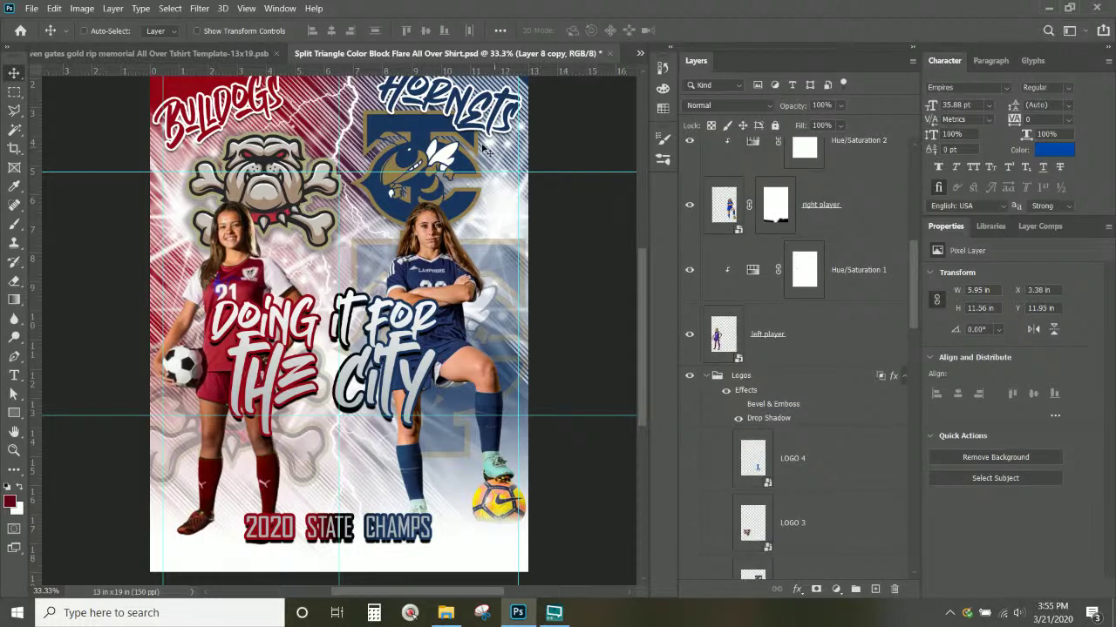
scroll(469, 271, "up", 1)
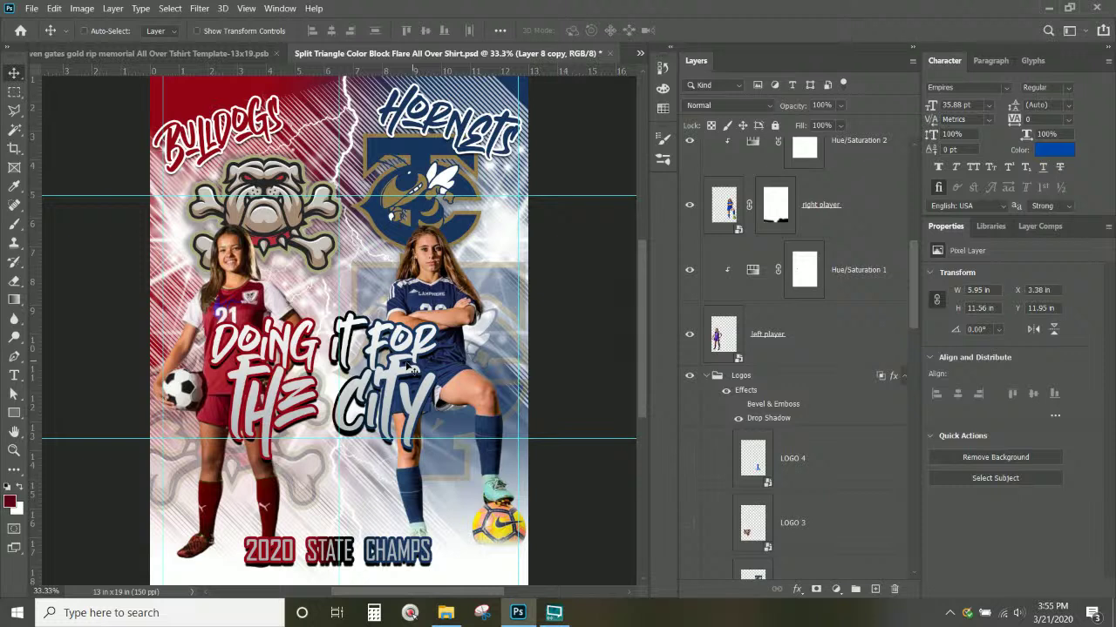
scroll(781, 454, "down", 10)
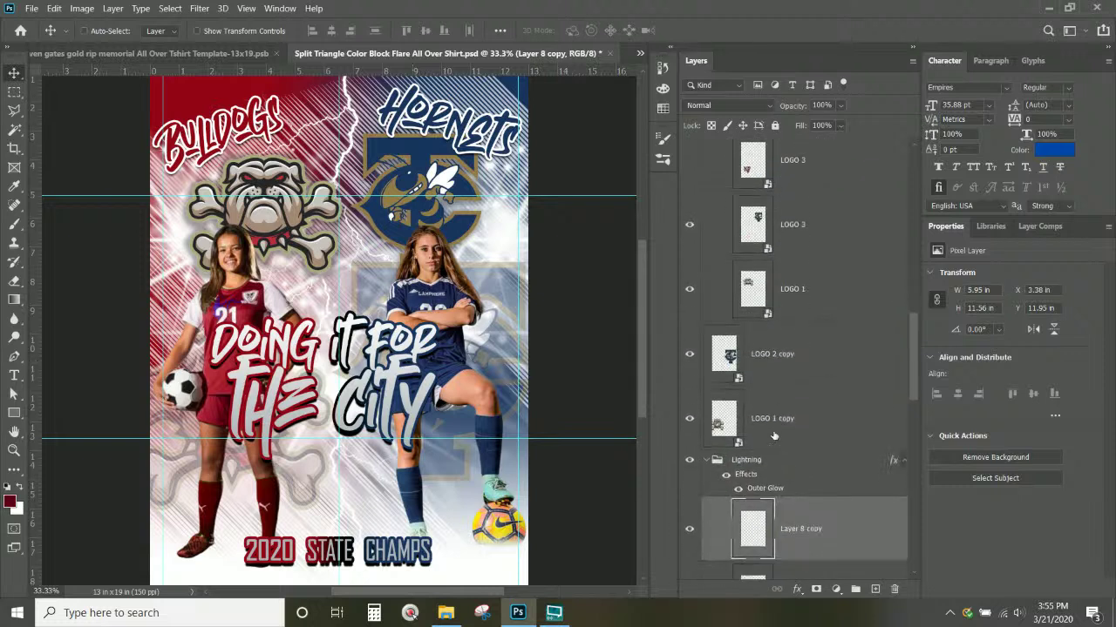
Scale the Flares group to about 80% and move it up so its centre sits at about X 975 px, Y 1360 px.
scroll(782, 454, "down", 3)
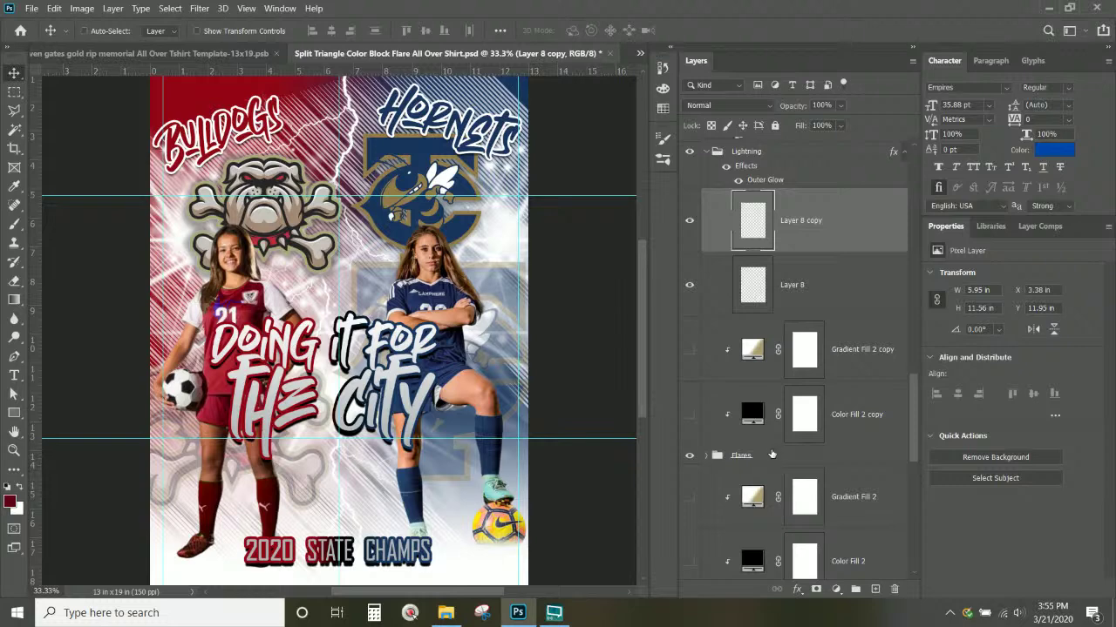
left_click(773, 440)
left_click(773, 457)
key("ctrl+t")
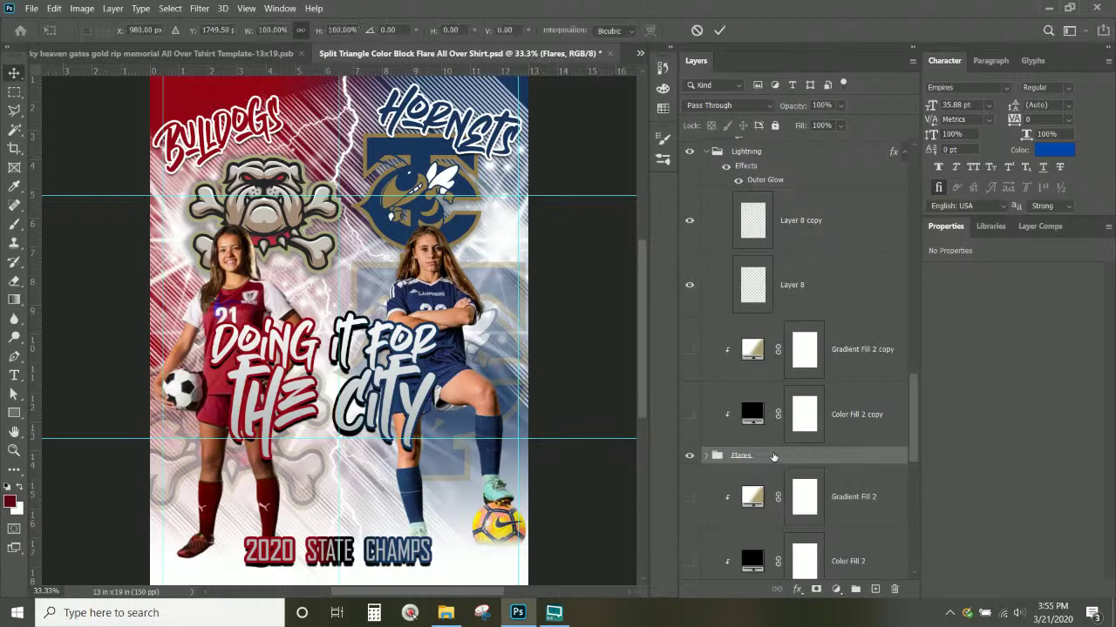
left_click_drag(56, 125, 158, 187)
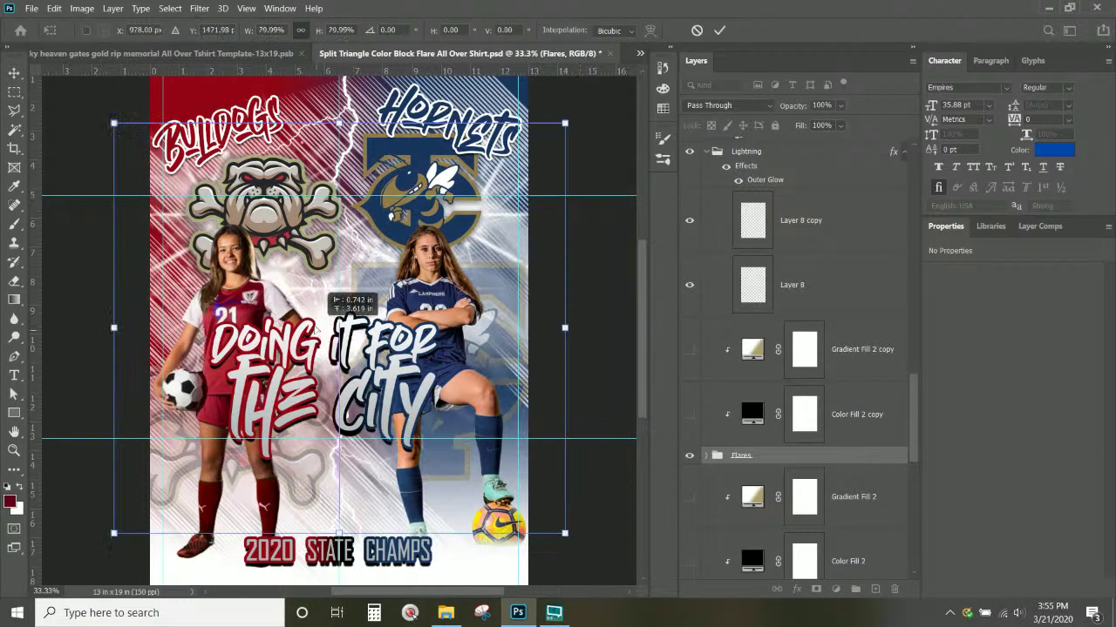
left_click_drag(325, 328, 315, 306)
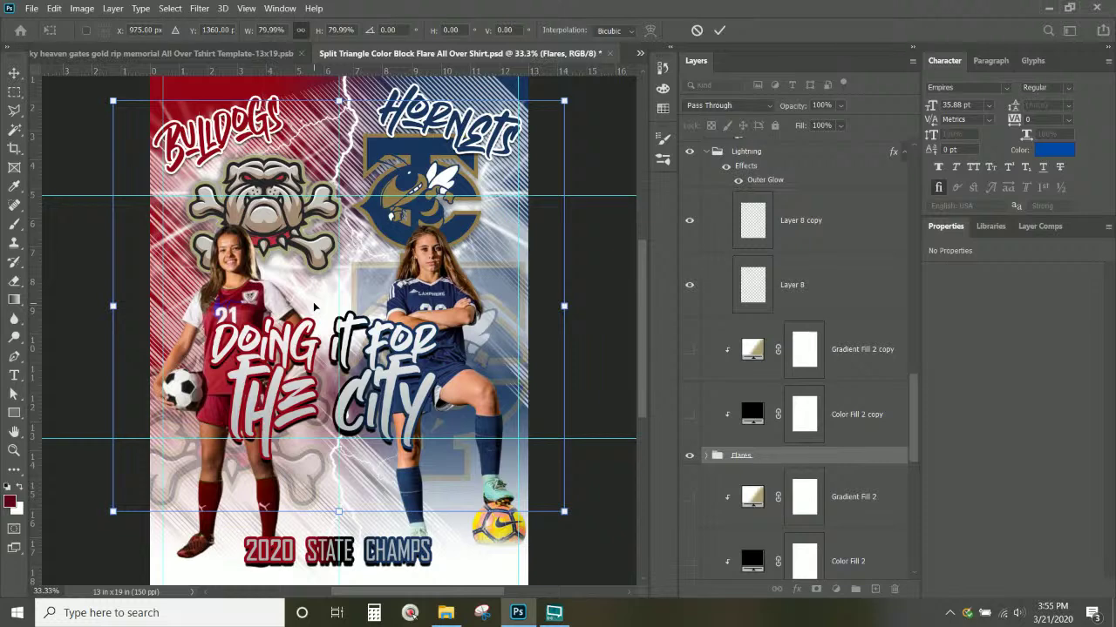
key("Return")
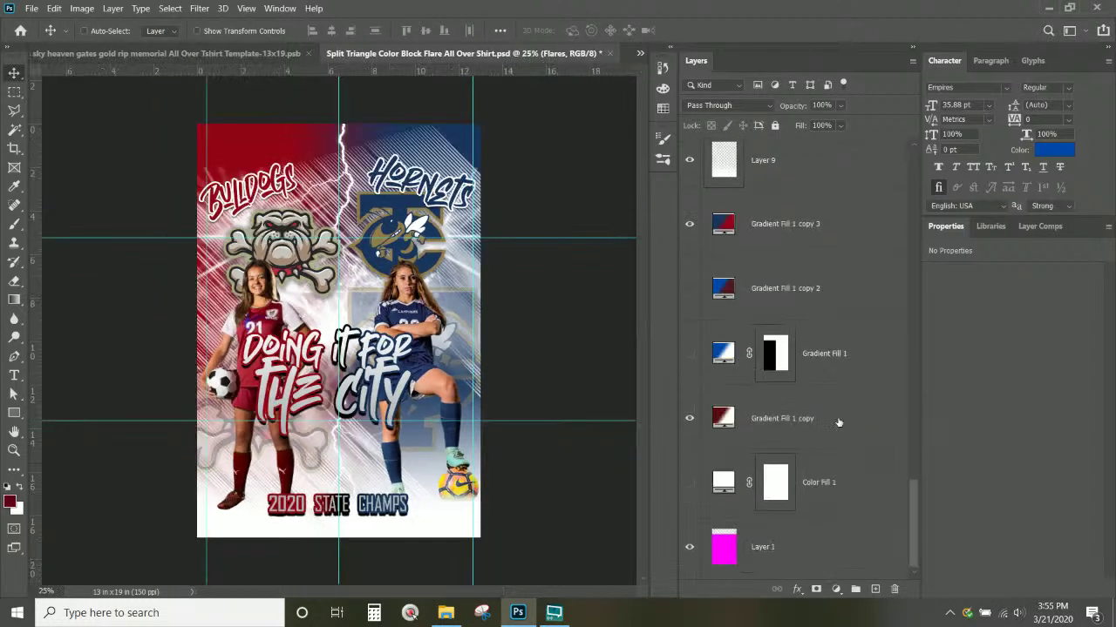
Group the layers from Color Fill 1 up to Gradient Fill 2, then check the group's content by toggling its visibility.
left_click(839, 483)
scroll(839, 483, "up", 6)
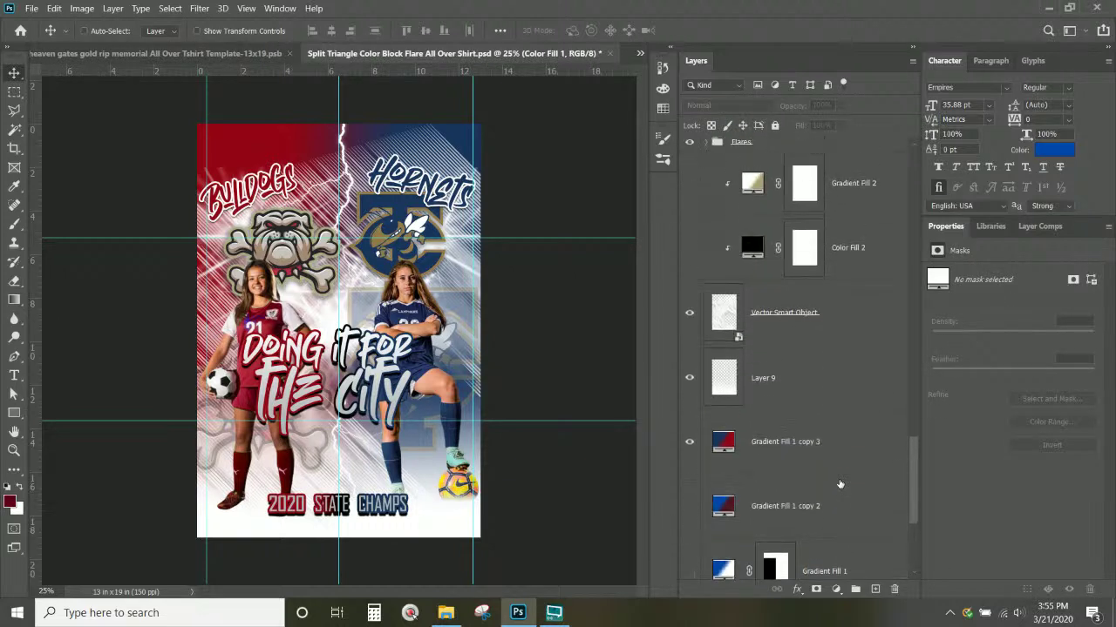
scroll(772, 286, "down", 3)
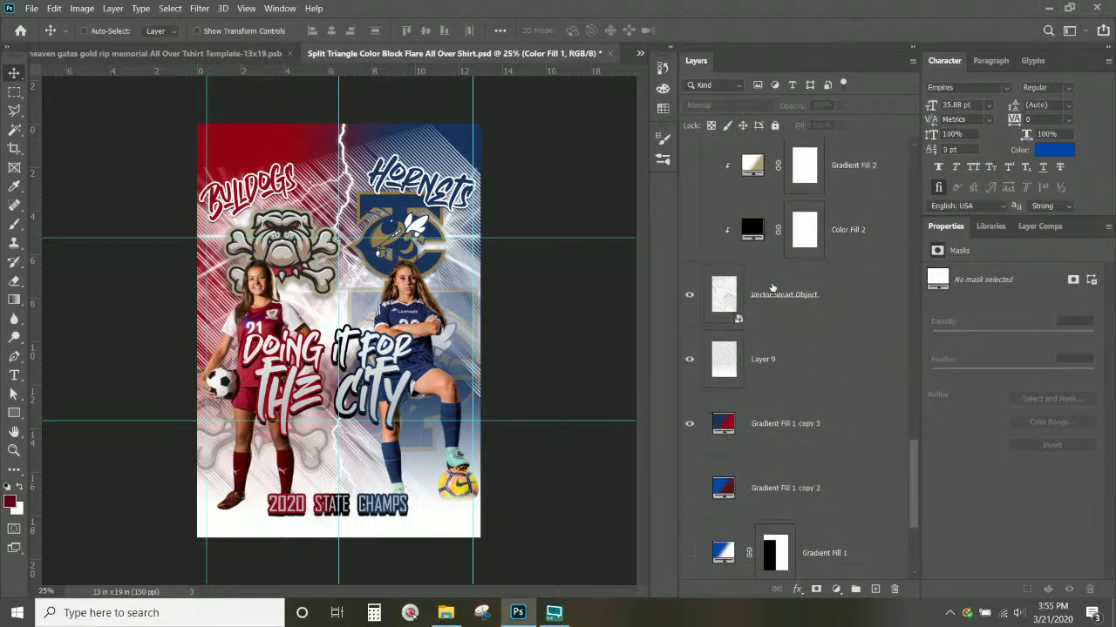
scroll(857, 315, "up", 2)
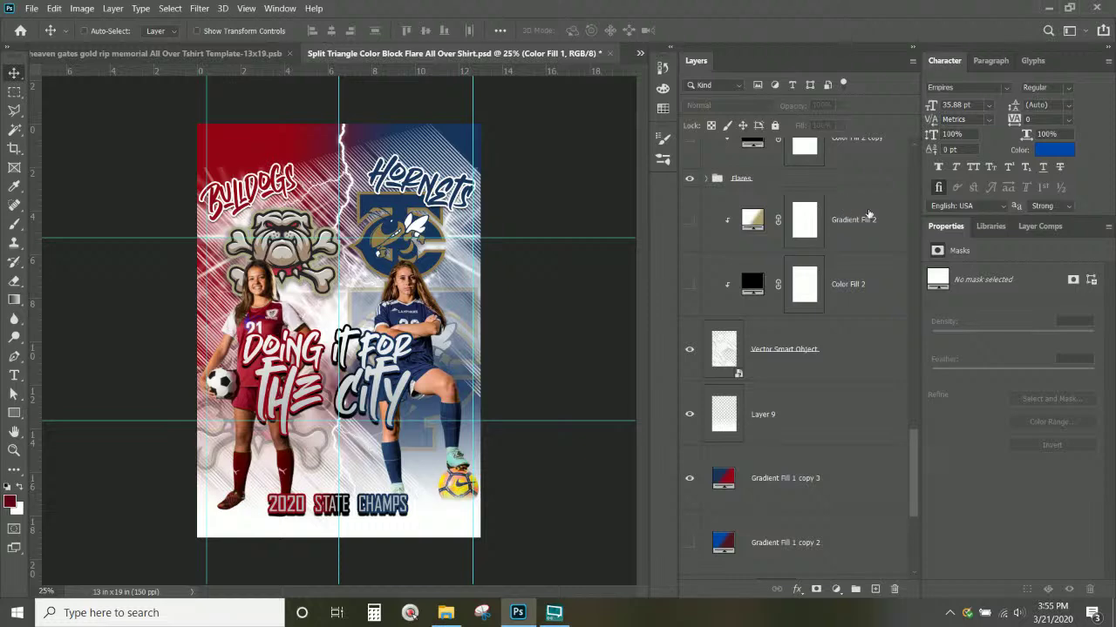
left_click(868, 216)
scroll(861, 380, "down", 3)
scroll(840, 471, "down", 3)
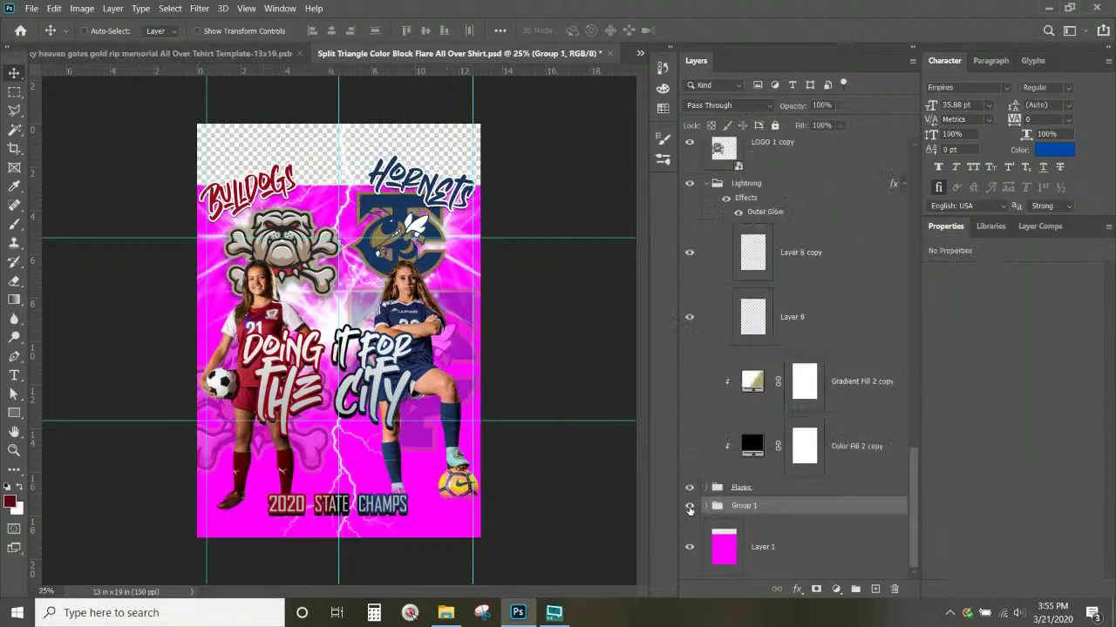
left_click(689, 507)
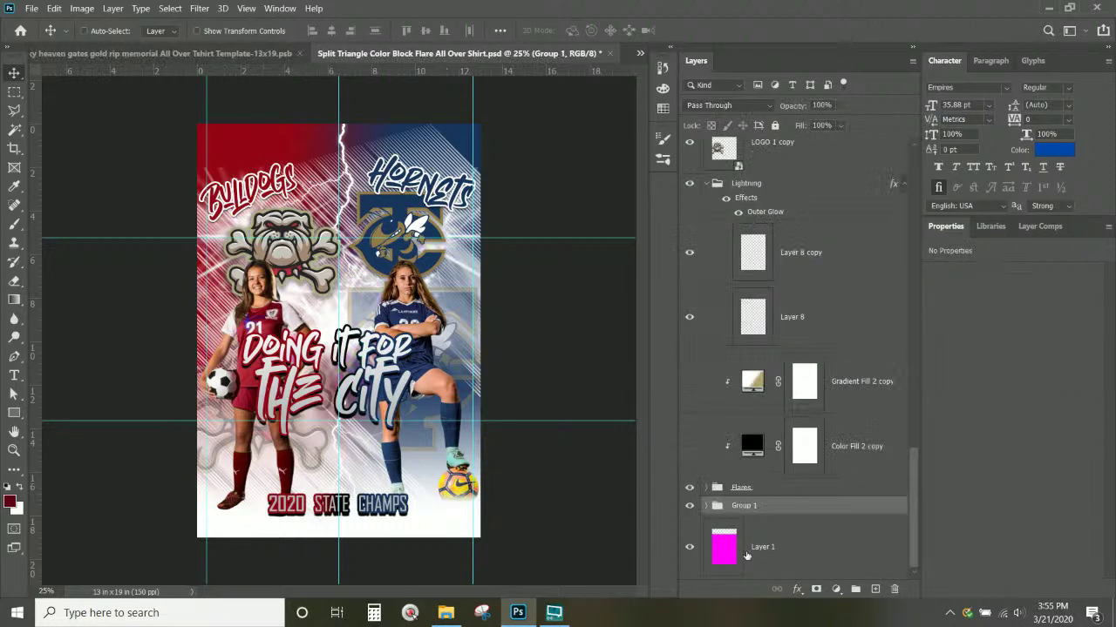
Check what the magenta Layer 1 contributes to the design by hiding it and showing it again.
left_click(724, 551)
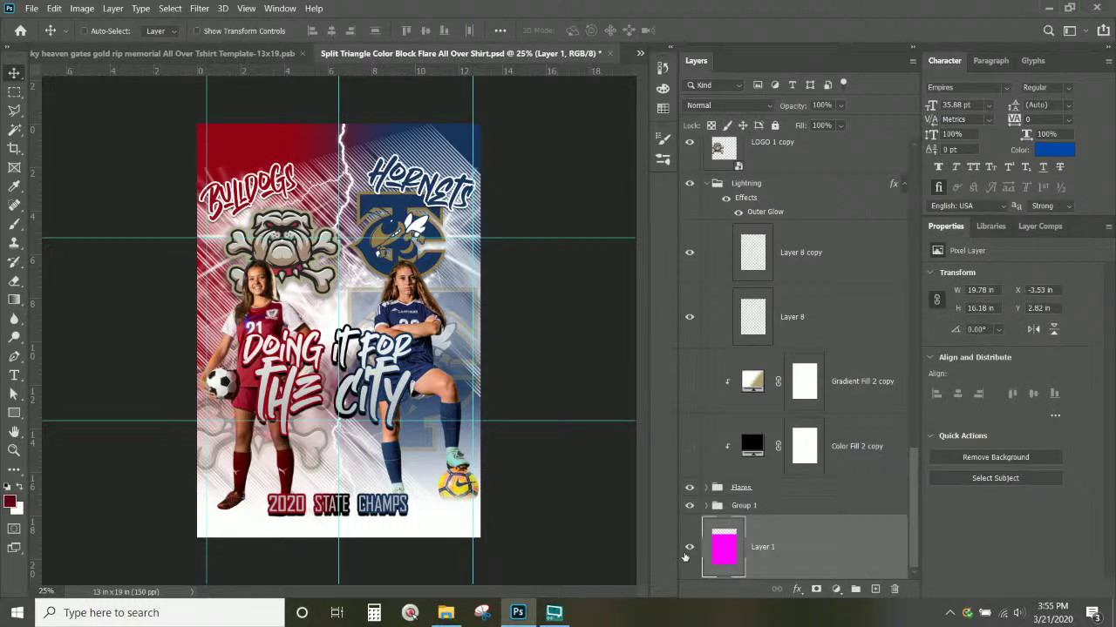
left_click(690, 549)
left_click(690, 550)
Rename Group 1 as background and add a layer mask to it.
left_click(751, 509)
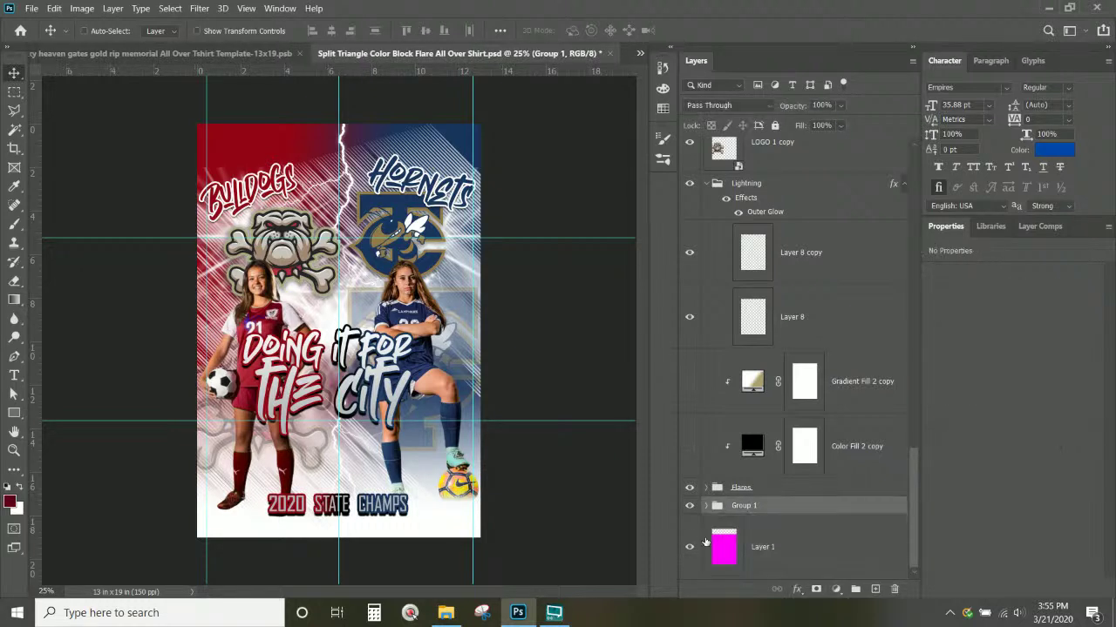
double_click(745, 506)
type("background")
key("Return")
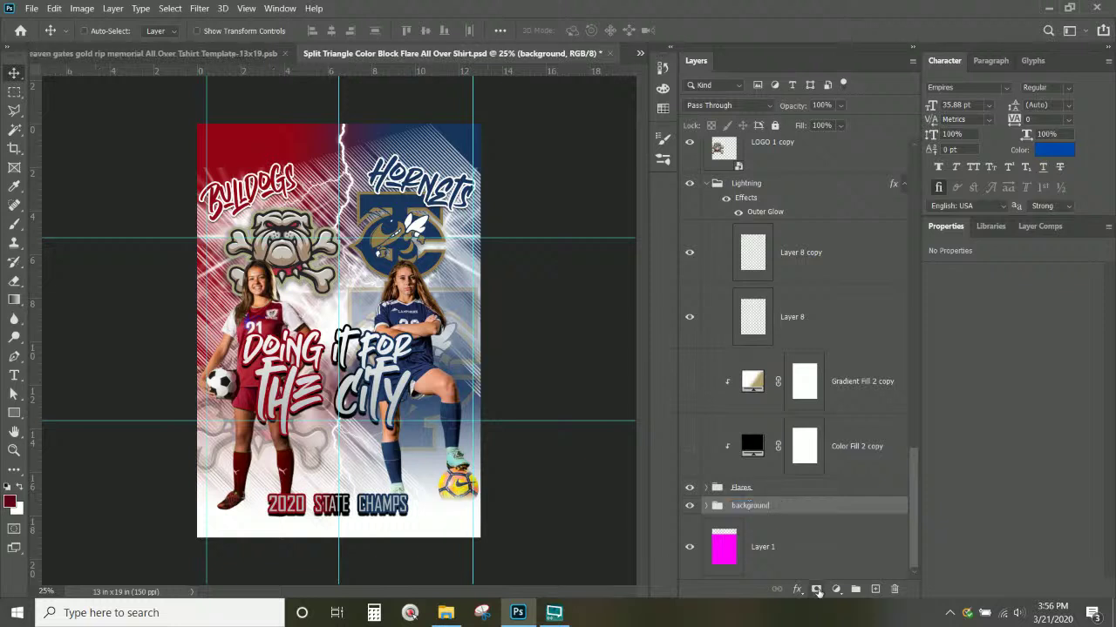
left_click(815, 589)
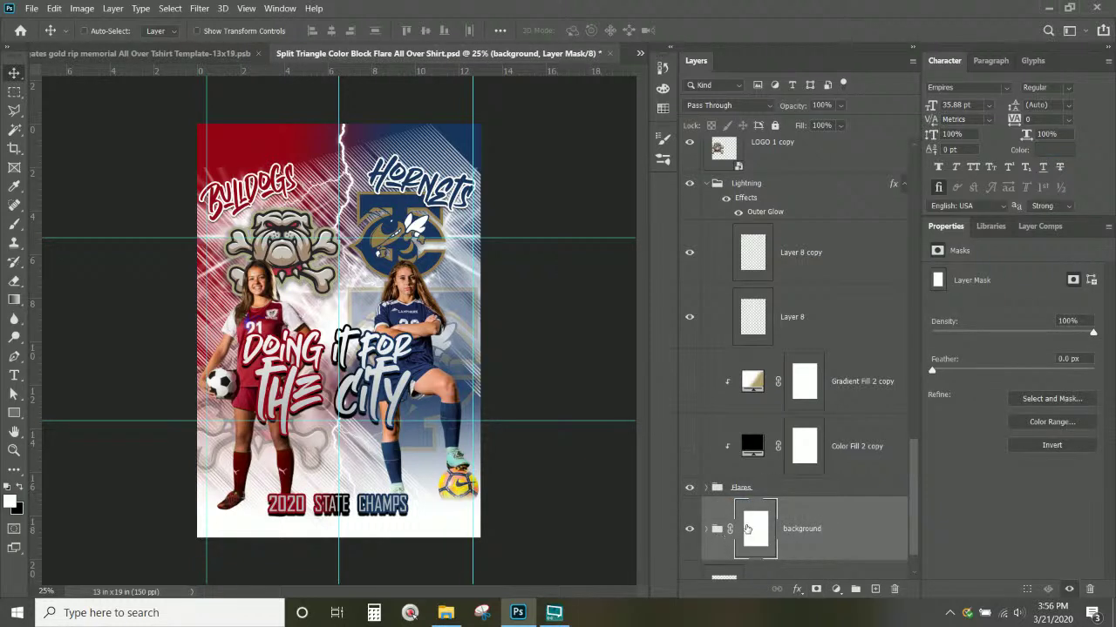
Try fading the background group's left edge with a short black-to-transparent gradient on its layer mask, and undo it.
scroll(757, 534, "down", 2)
scroll(757, 533, "down", 1)
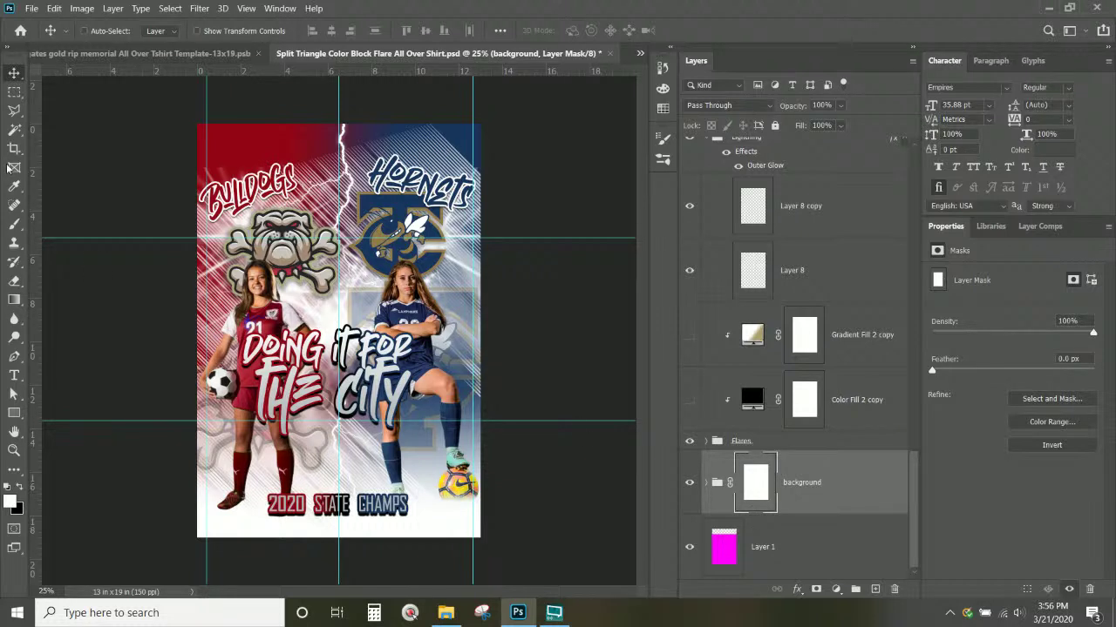
left_click(14, 299)
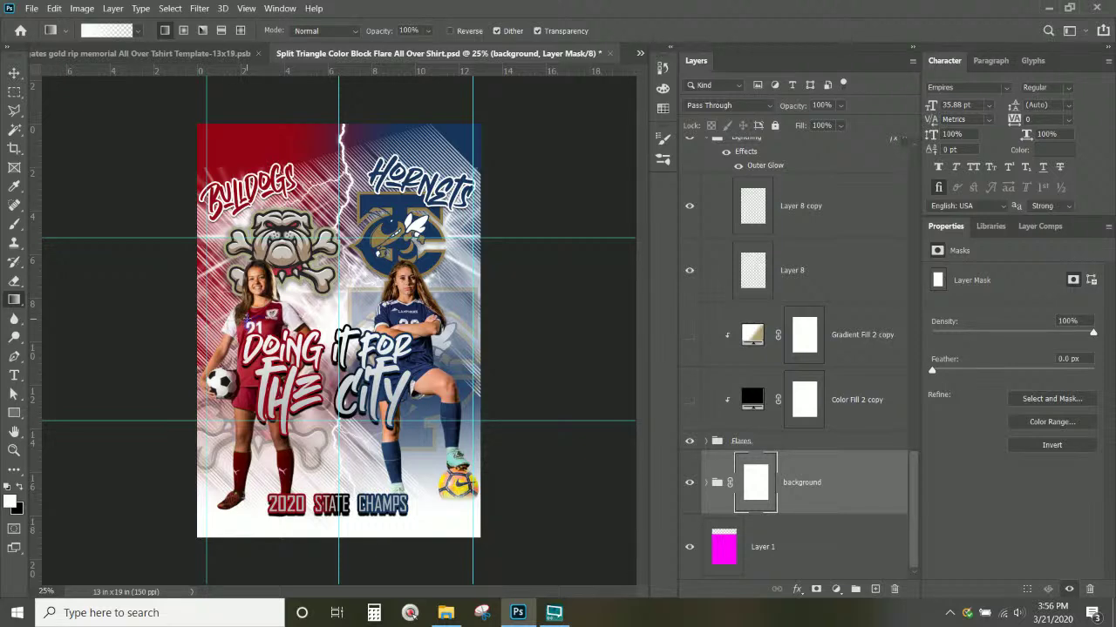
key("ctrl+plus")
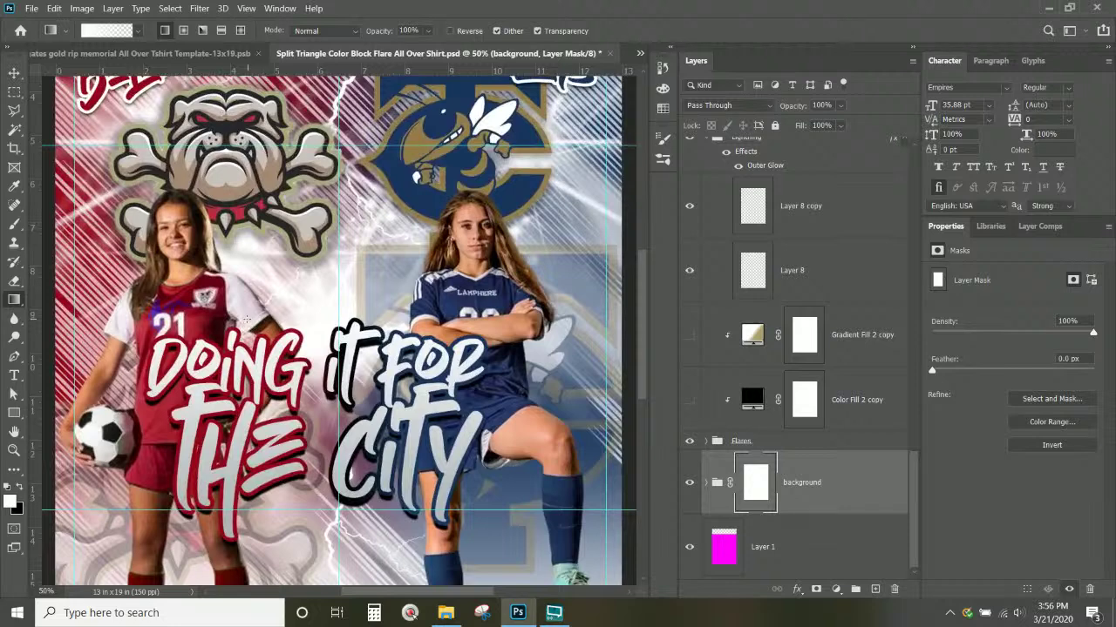
key("x")
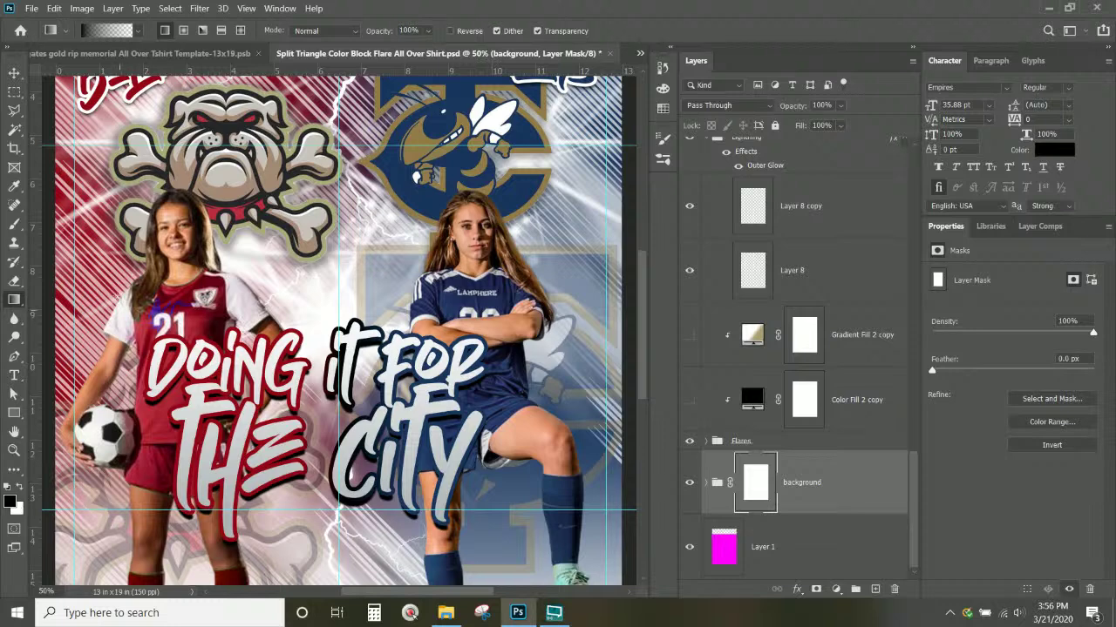
key("ctrl+minus")
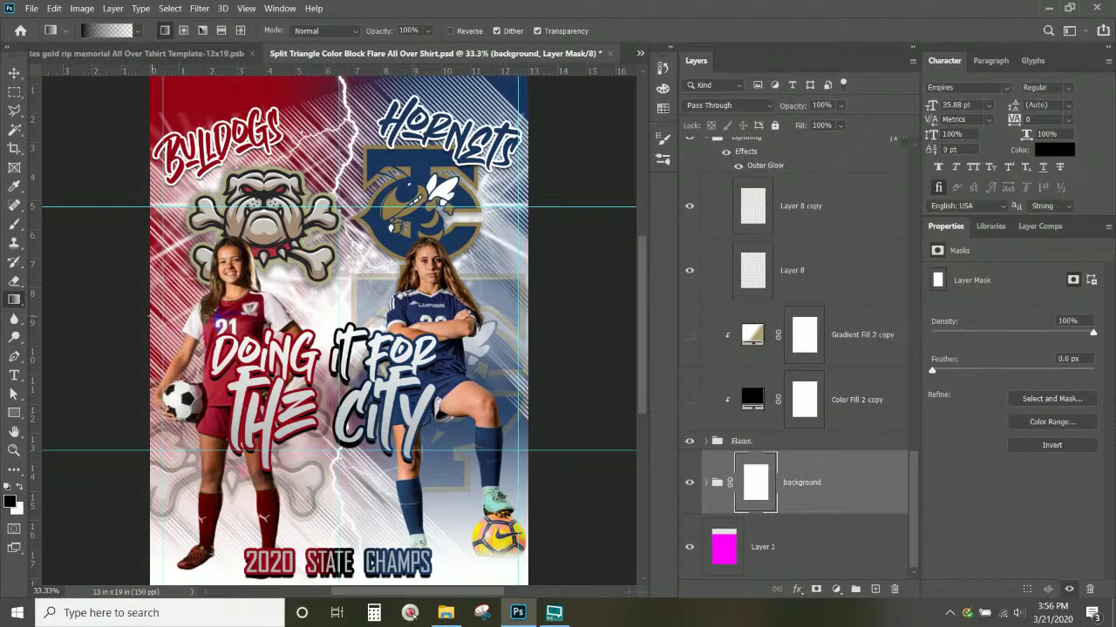
left_click_drag(103, 317, 179, 320)
left_click_drag(179, 320, 209, 319)
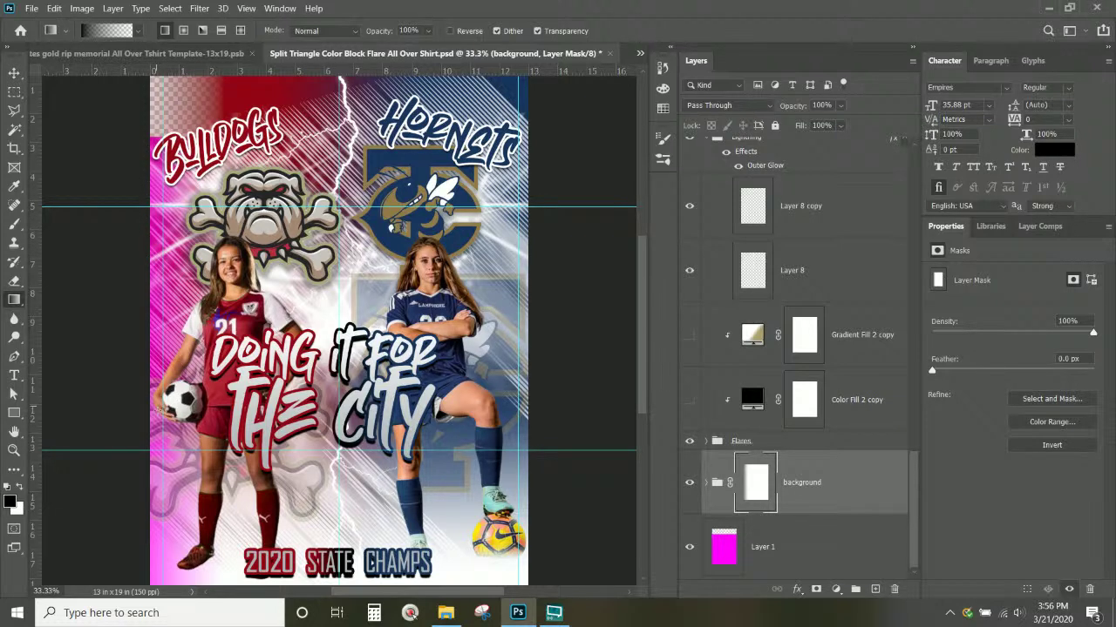
key("ctrl+z")
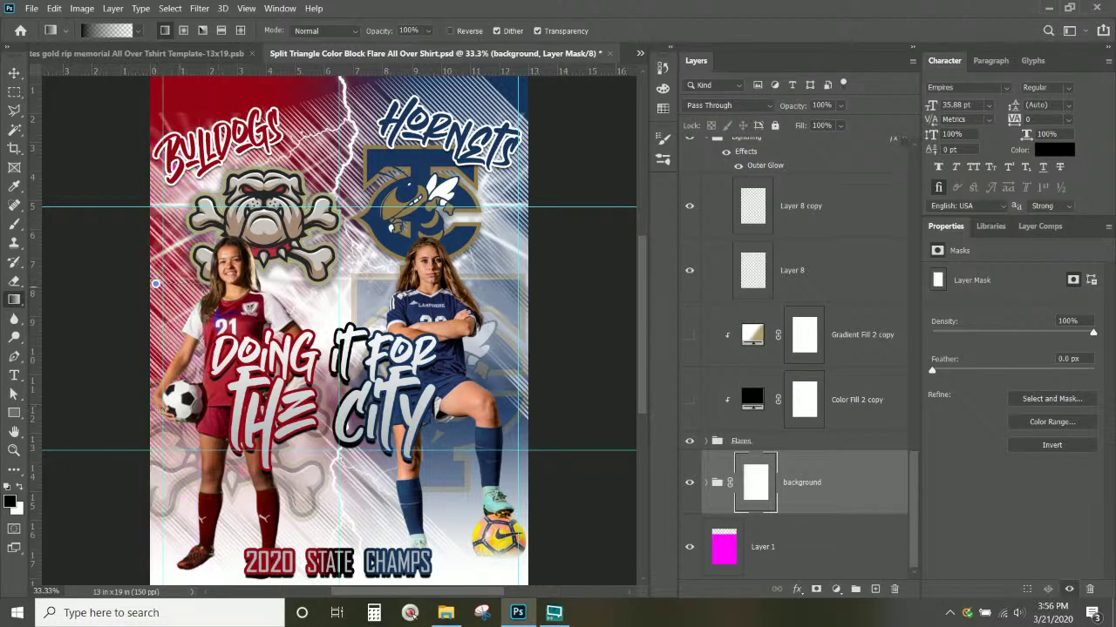
Fade out the left edge of the background group with a wider black-to-transparent gradient on its layer mask.
left_click_drag(155, 283, 251, 284)
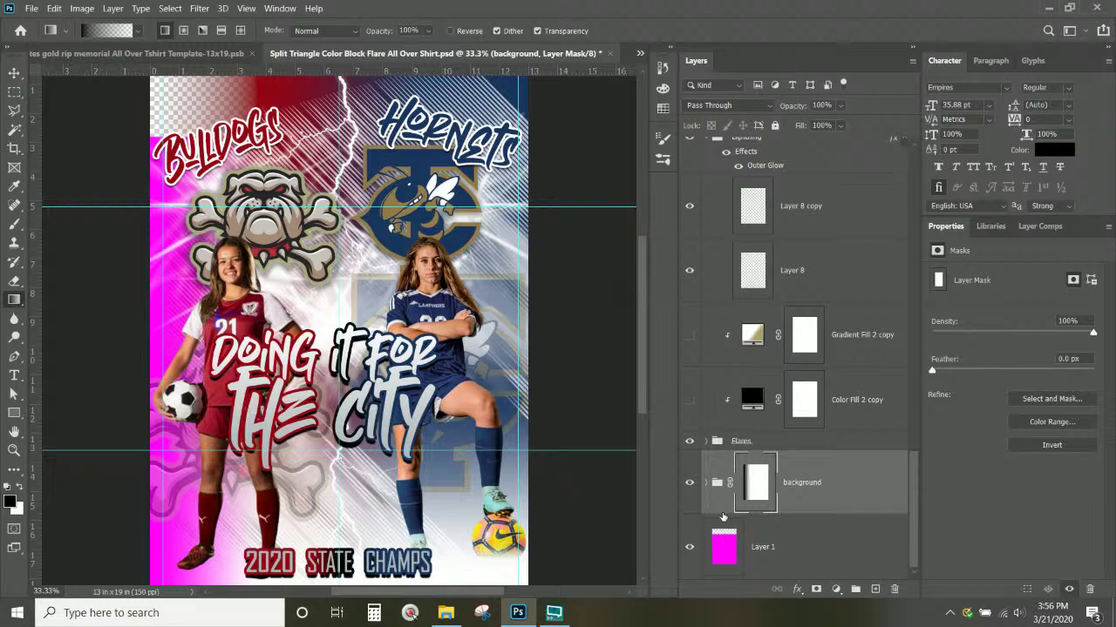
key("ctrl+plus")
key("ctrl+plus")
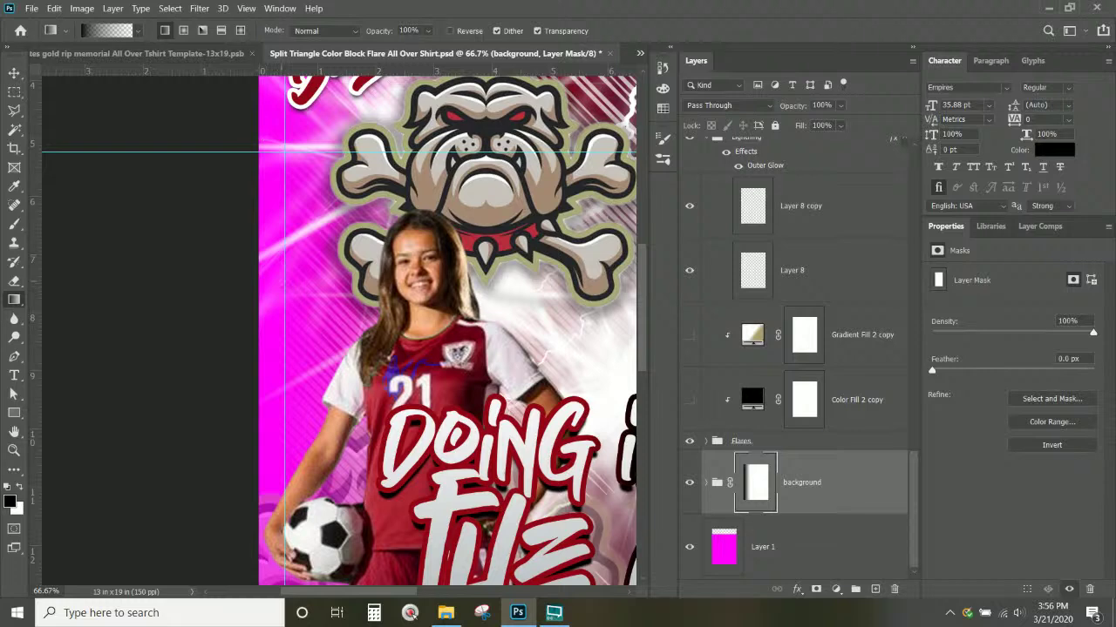
key("ctrl+minus")
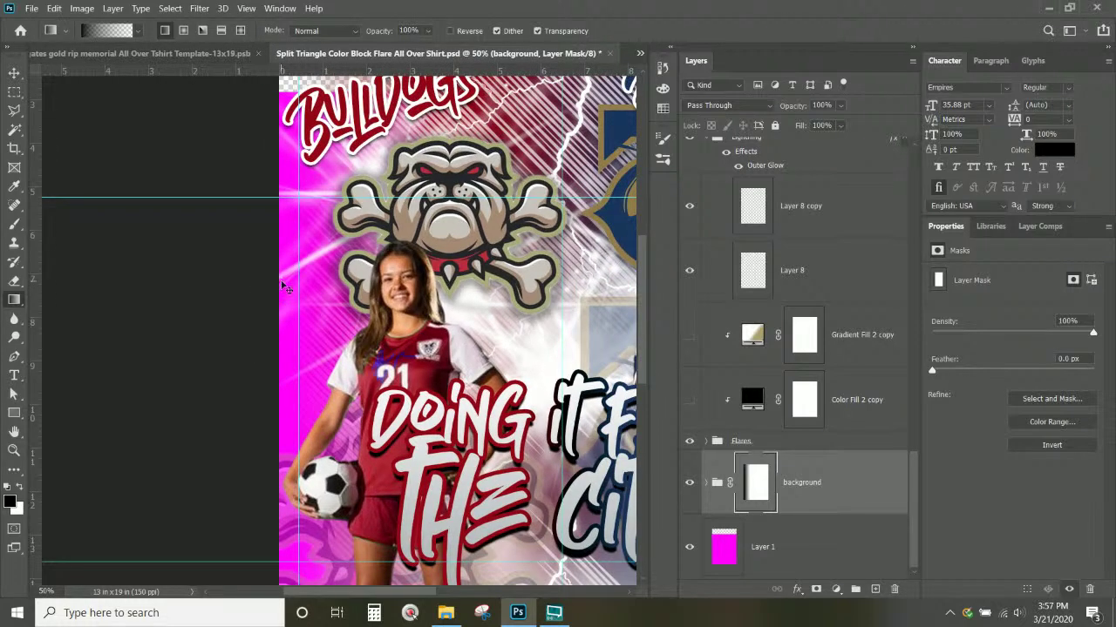
key("ctrl+minus")
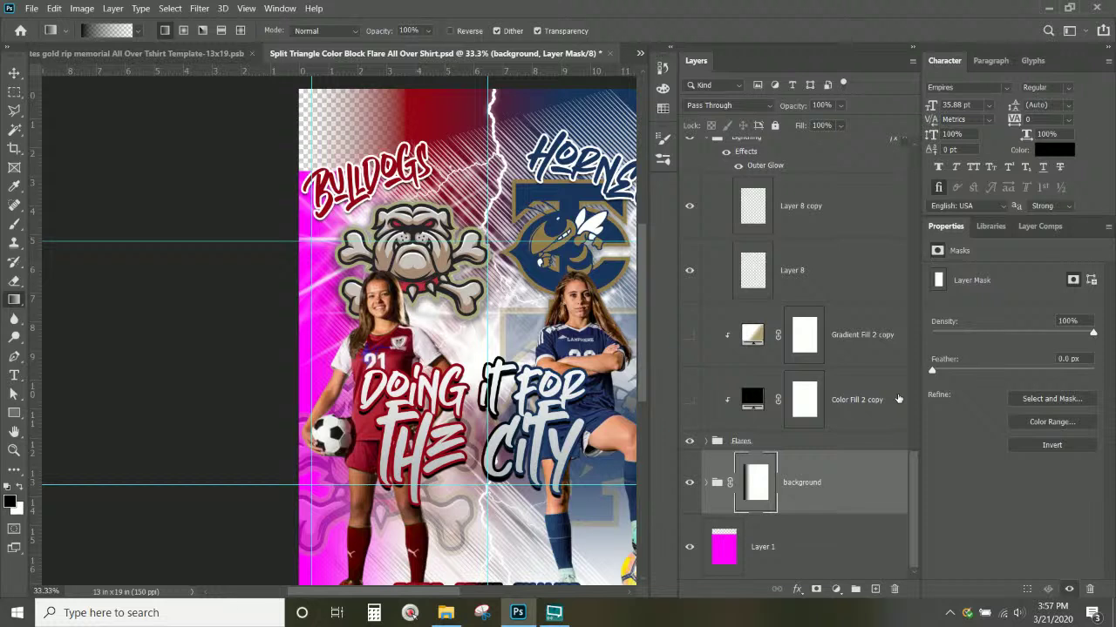
Move Gradient Fill 2 copy, Color Fill 2 copy and the Flares group into the background group.
left_click(897, 400)
left_click(824, 359, "shift")
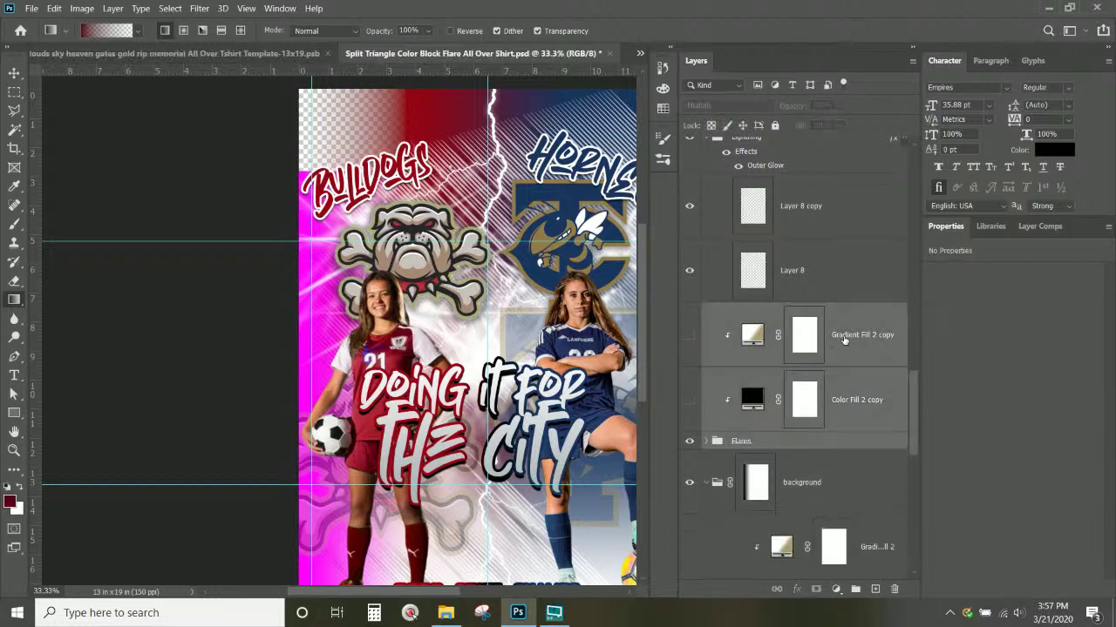
left_click_drag(844, 340, 732, 517)
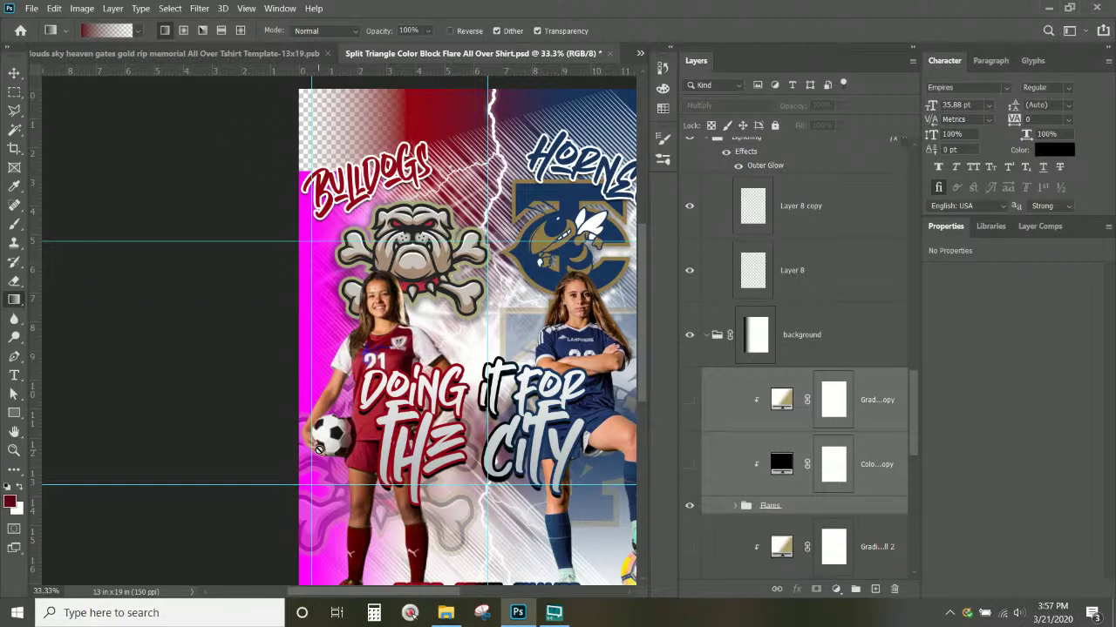
key("ctrl+minus")
Group the LOGO 2 copy and LOGO 1 copy layers together.
scroll(786, 314, "up", 2)
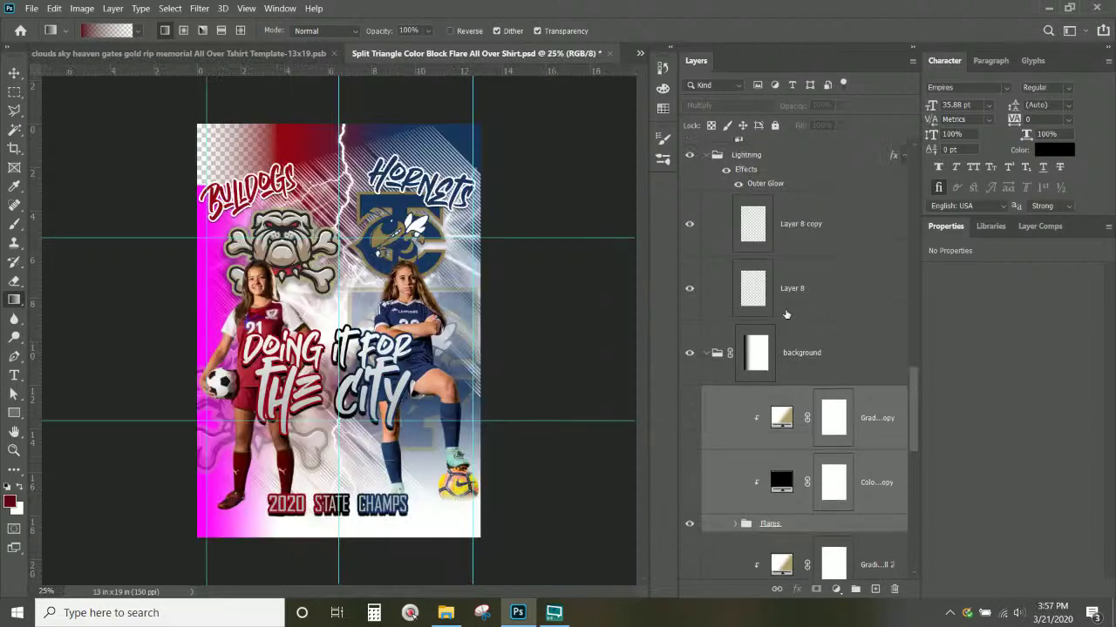
scroll(786, 313, "up", 3)
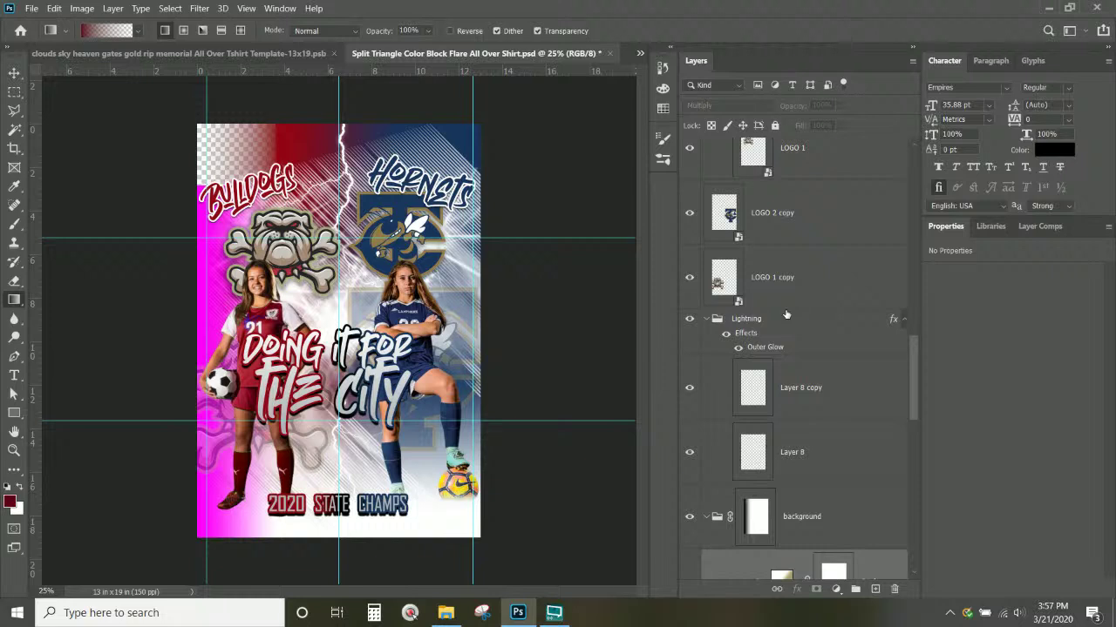
left_click(785, 224)
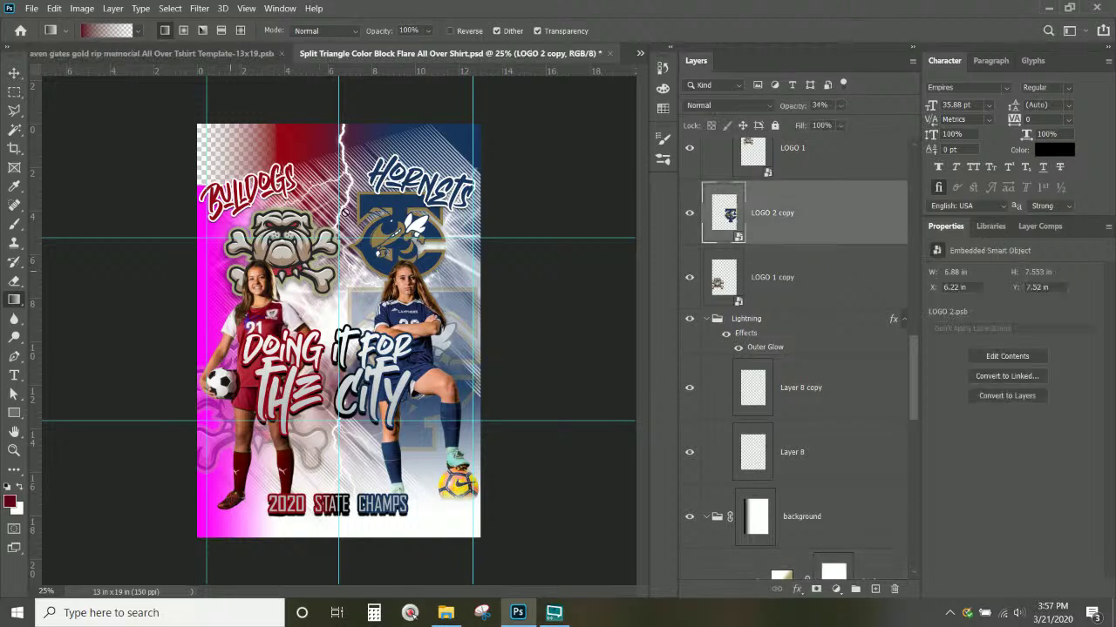
left_click(827, 287, "shift")
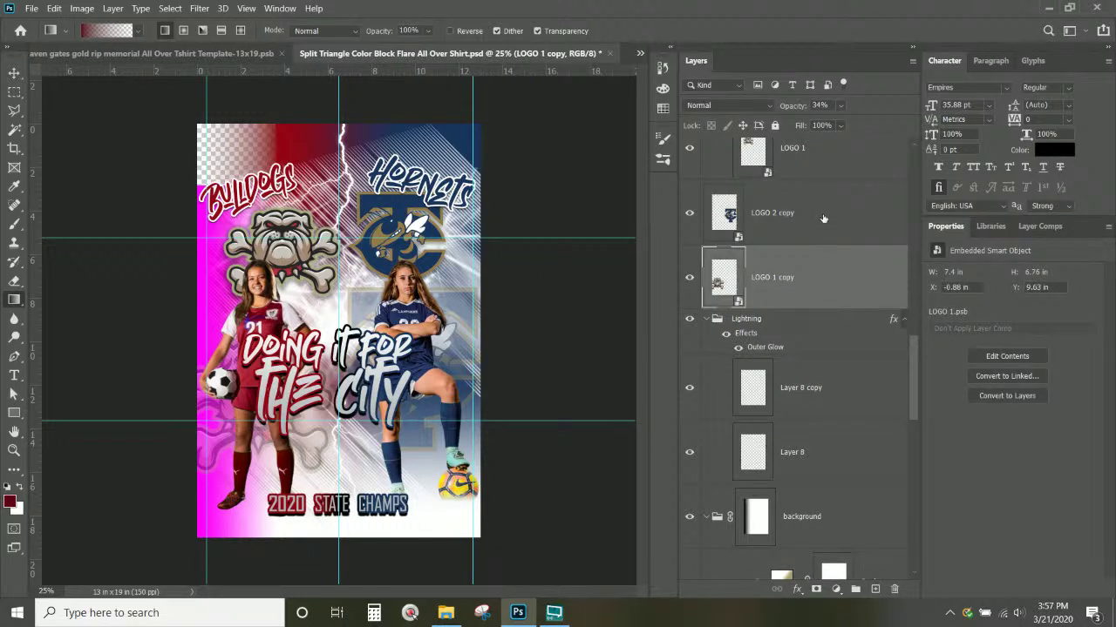
key("ctrl+g")
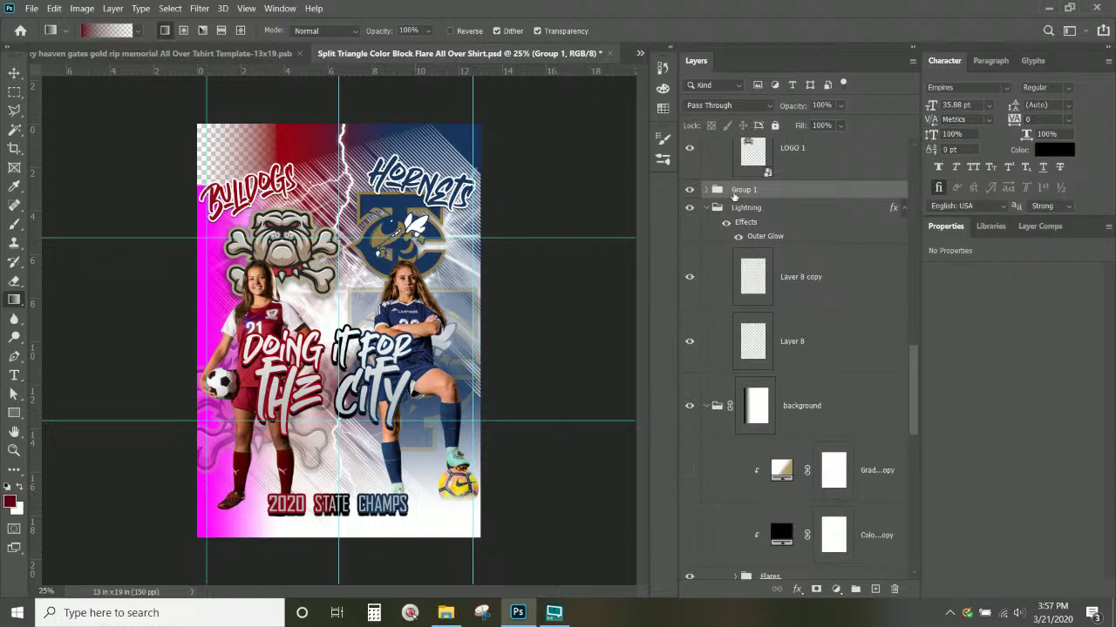
Add a layer mask to the logo copies' group and fade all four edges with black-to-transparent gradients.
left_click(815, 591)
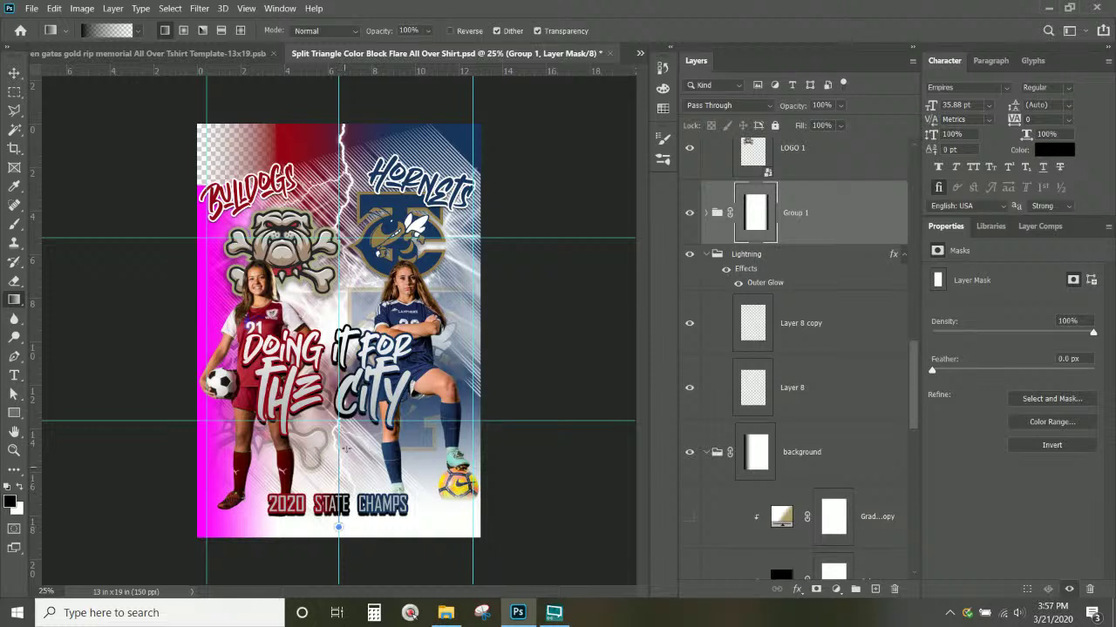
left_click_drag(341, 141, 341, 207)
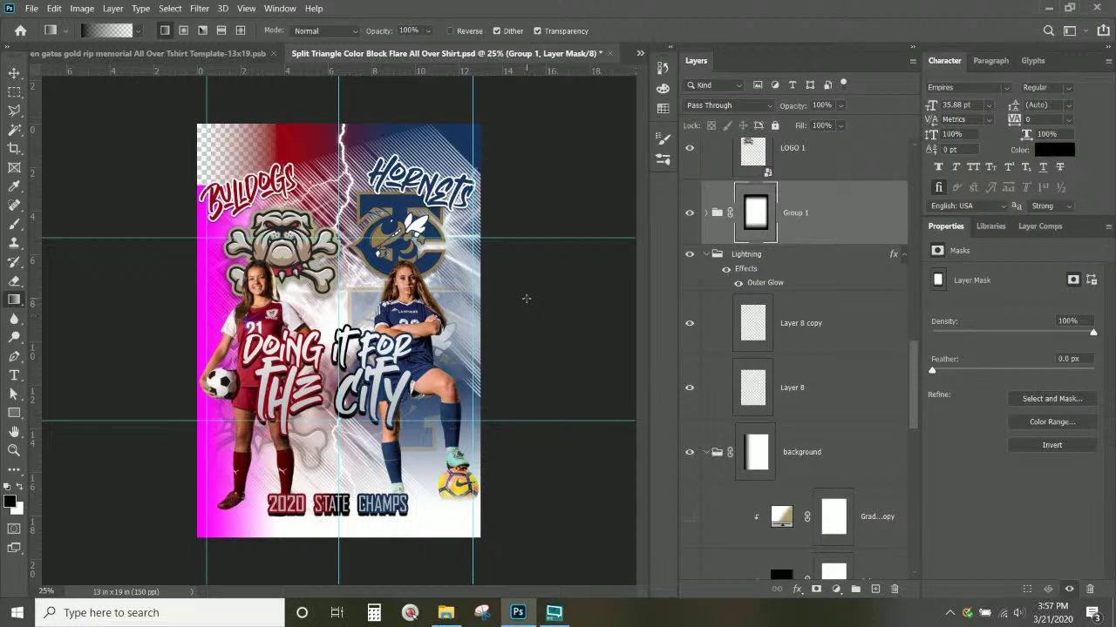
Delete the layer mask from the background group and collapse the group.
scroll(722, 418, "down", 6)
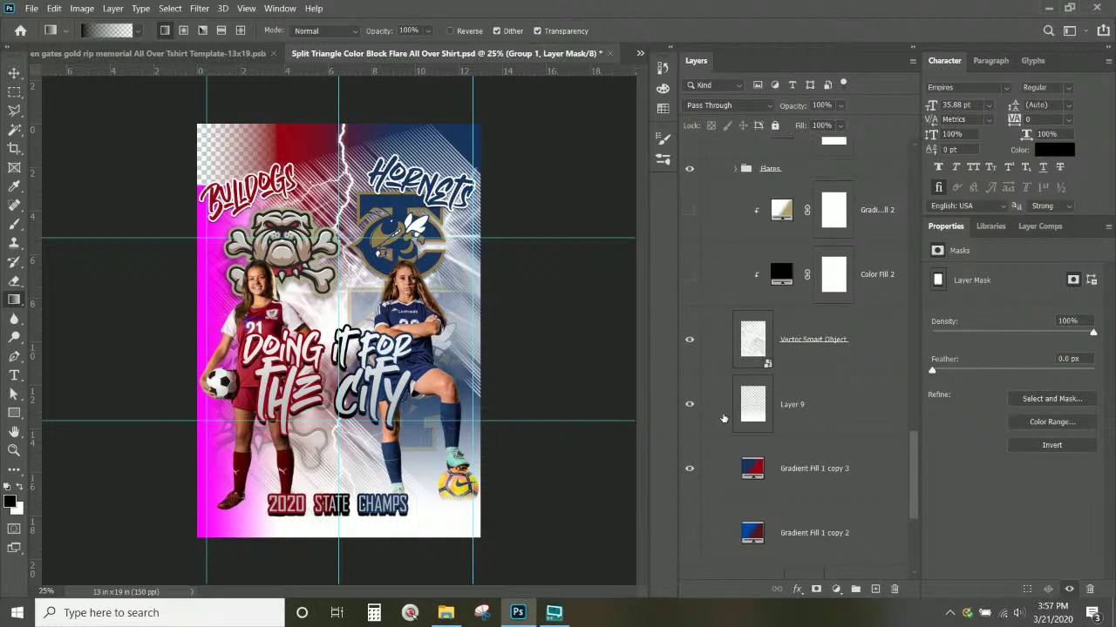
scroll(722, 418, "up", 3)
left_click(756, 287)
right_click(766, 284)
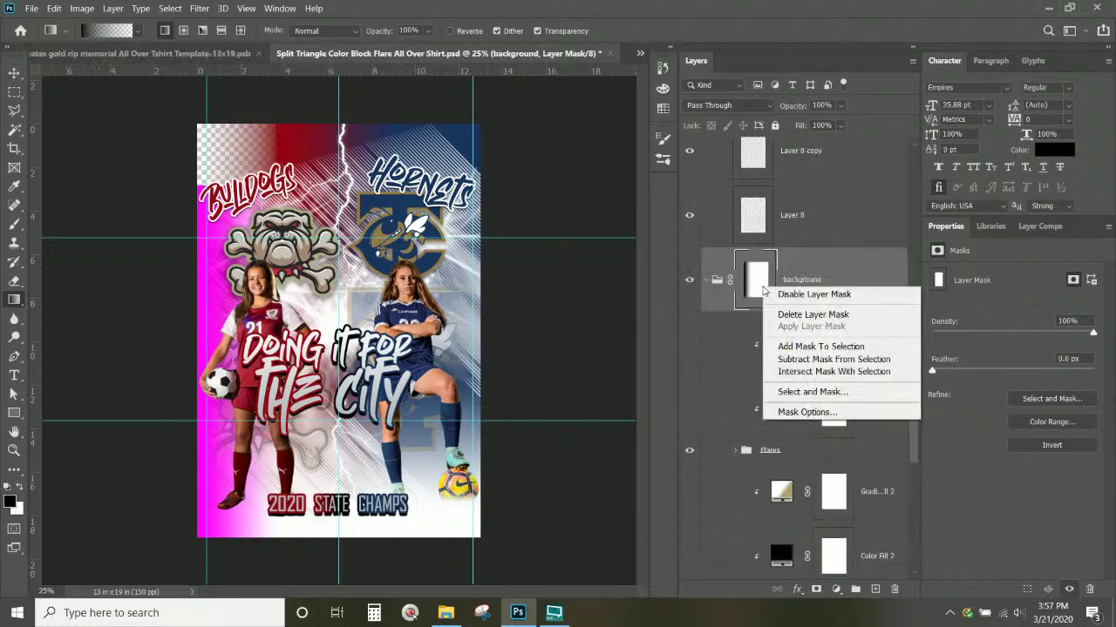
left_click(812, 315)
left_click(833, 317)
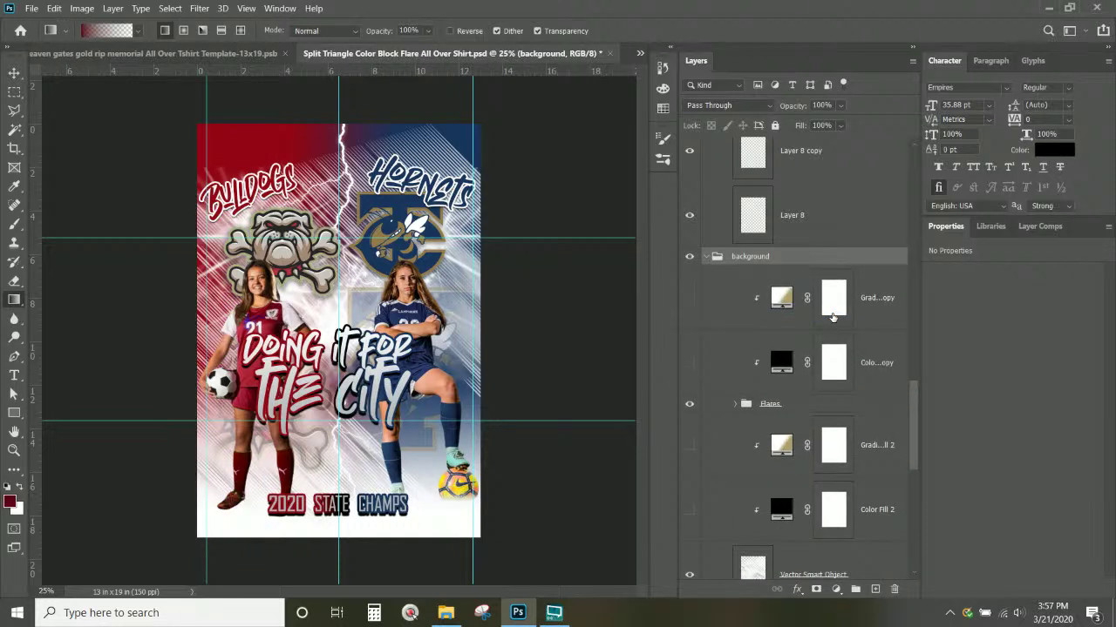
left_click(706, 256)
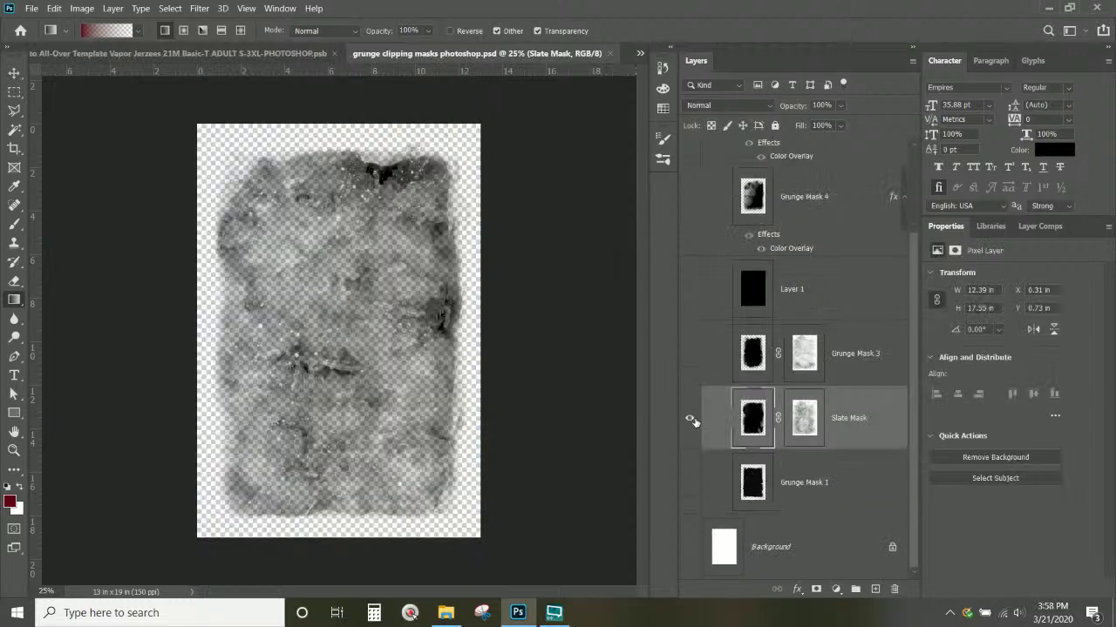
Make Grunge Mask 3 and Grunge Mask 1 visible along with Slate Mask in the grunge clipping masks document.
left_click(689, 420)
left_click(689, 419)
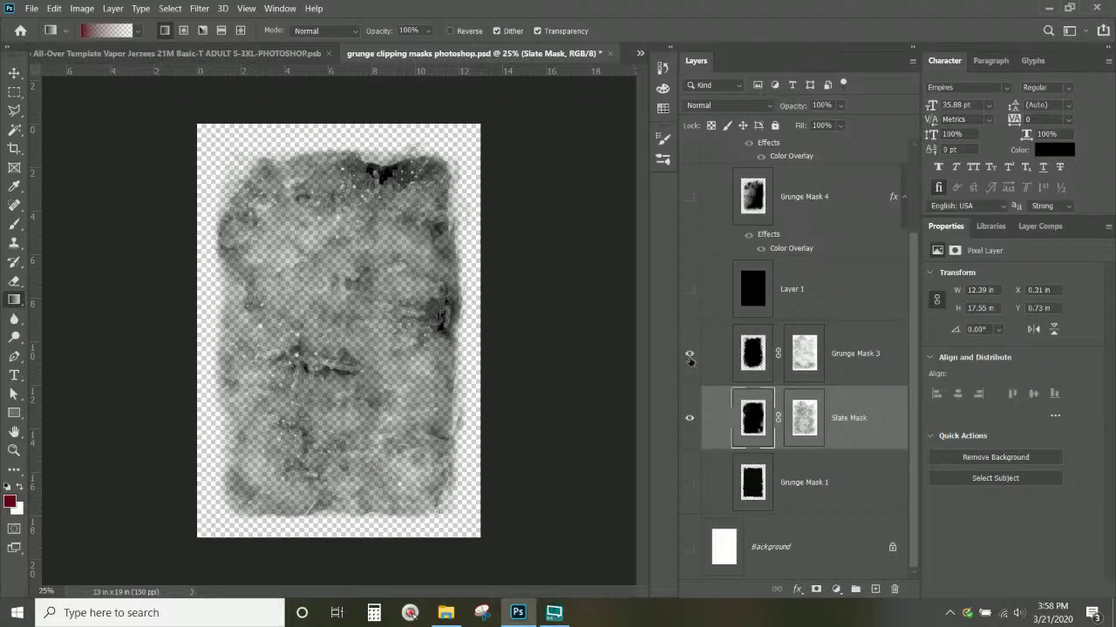
left_click(690, 353)
left_click(691, 484)
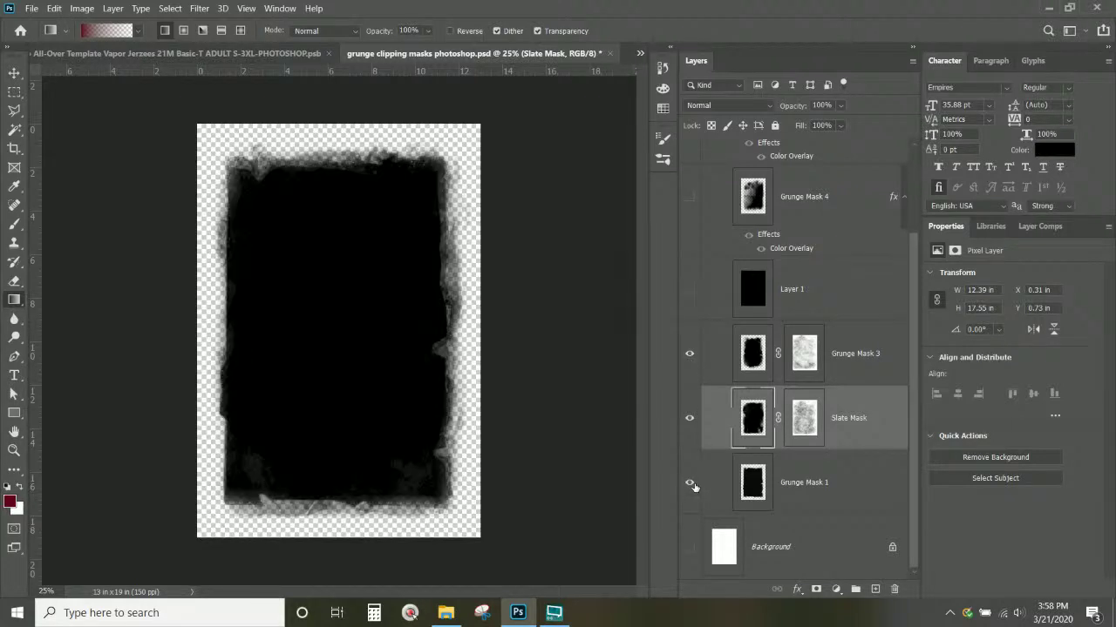
Duplicate the Grunge Mask 3, Slate Mask and Grunge Mask 1 layers and merge the copies into one layer.
left_click(800, 490)
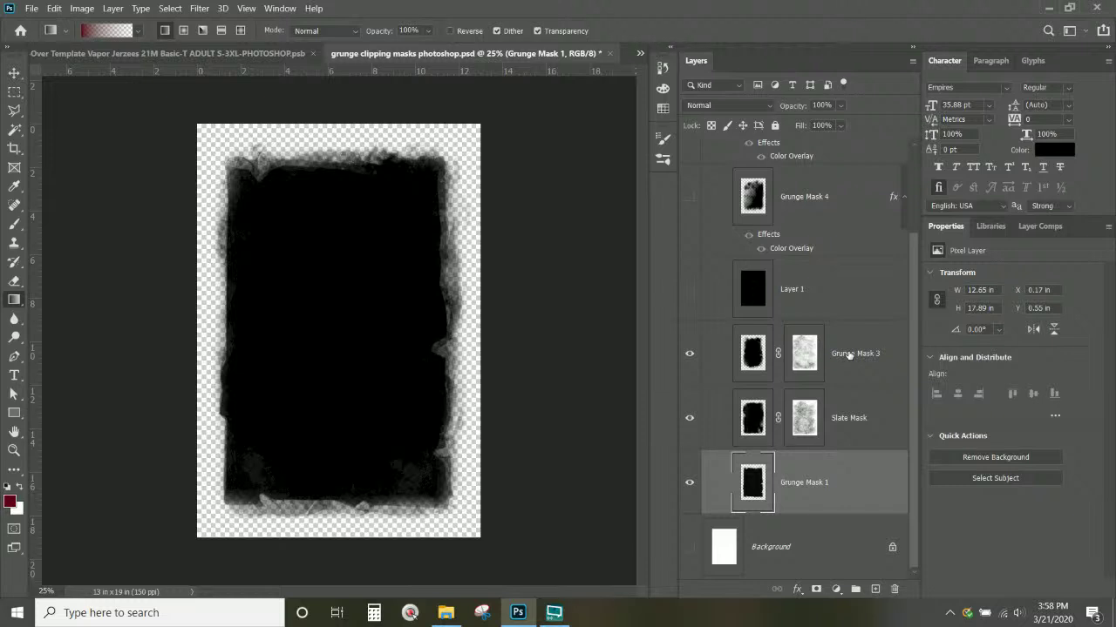
left_click(848, 355, "shift")
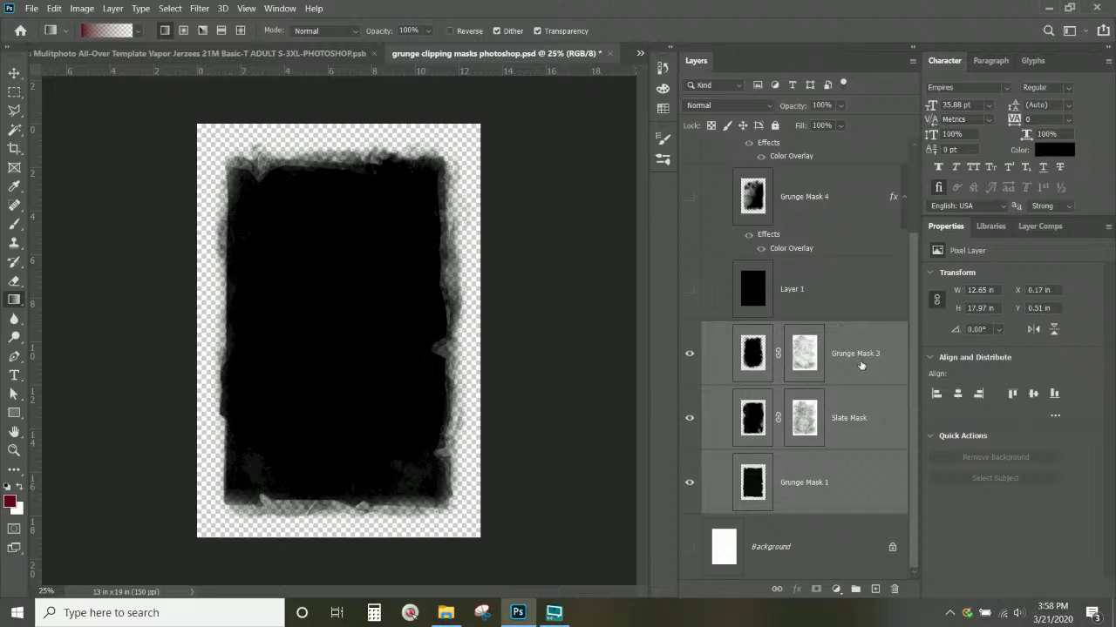
right_click(860, 358)
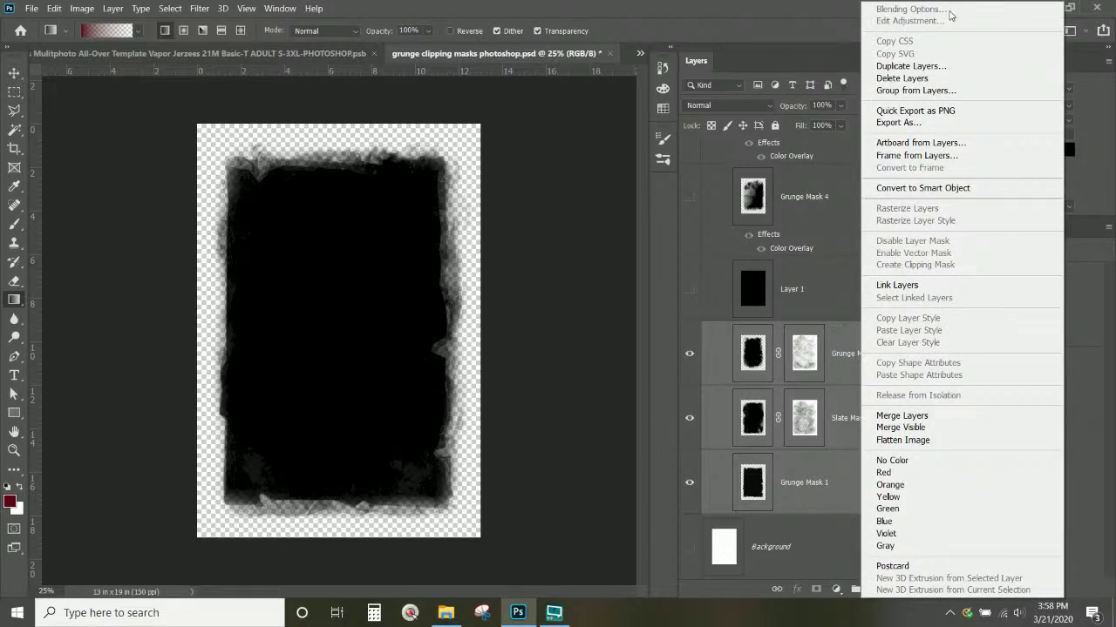
key("Escape")
key("ctrl+j")
right_click(877, 359)
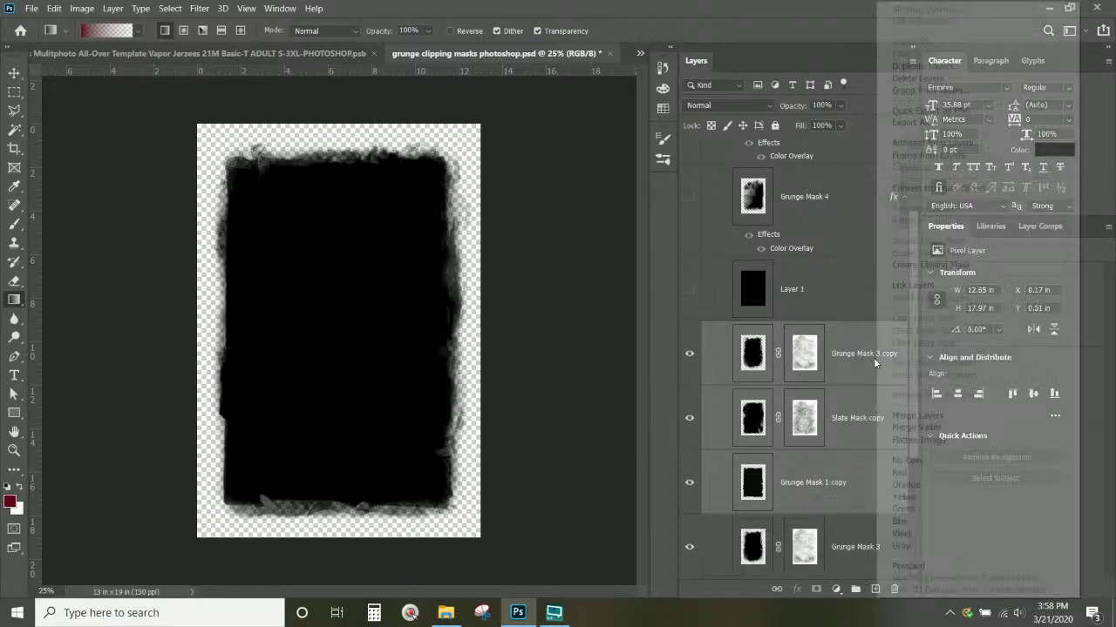
left_click(937, 417)
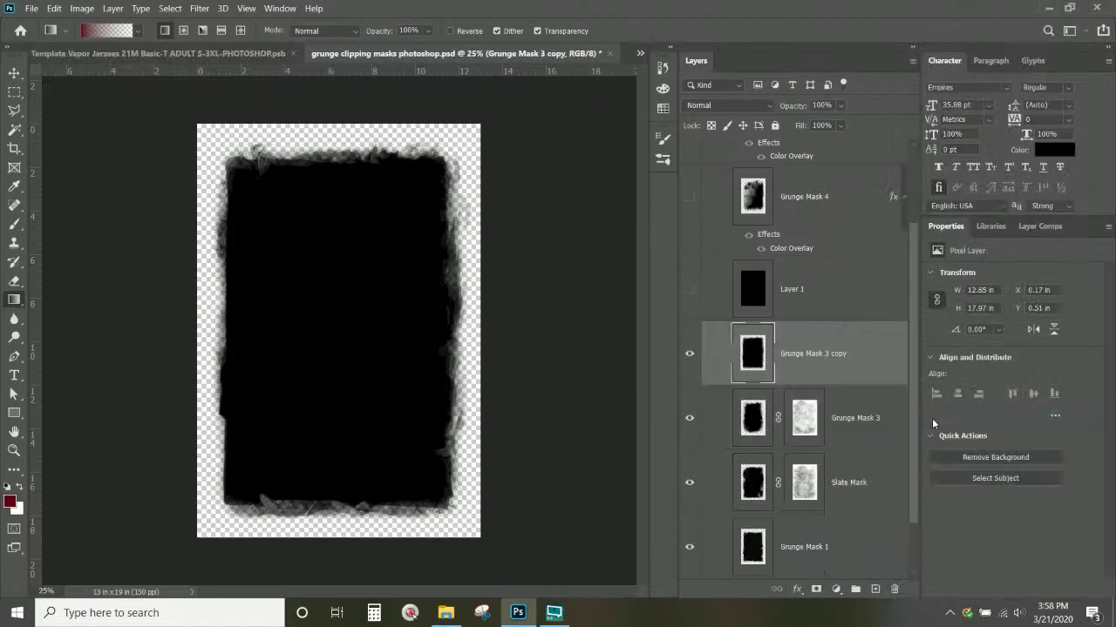
Rename the merged layer to Grunge Mask 8.
double_click(820, 355)
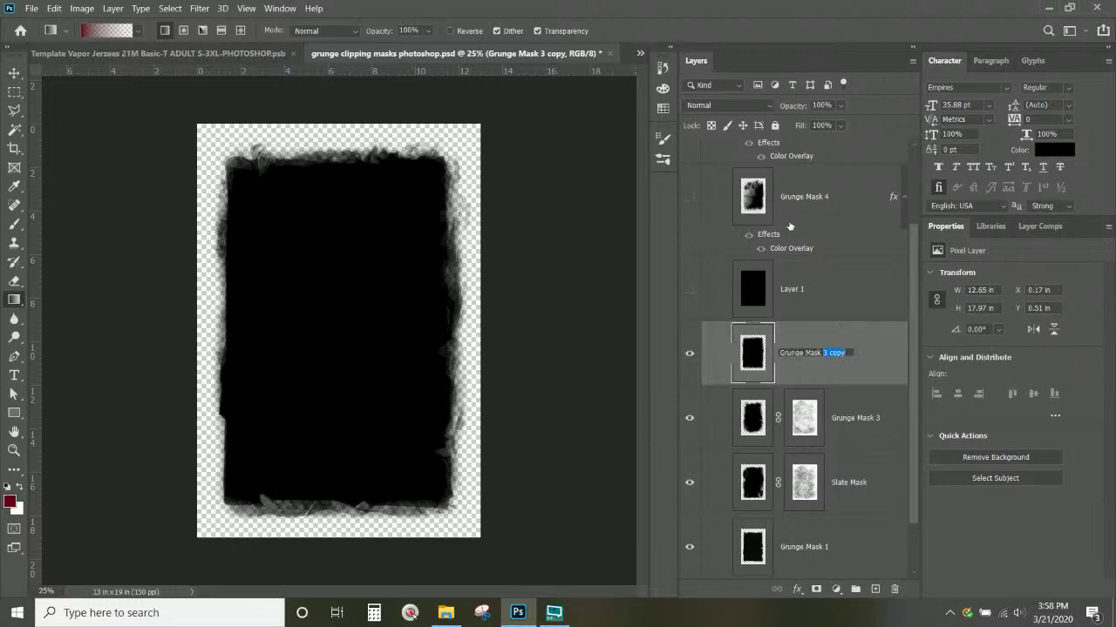
type("8")
key("Return")
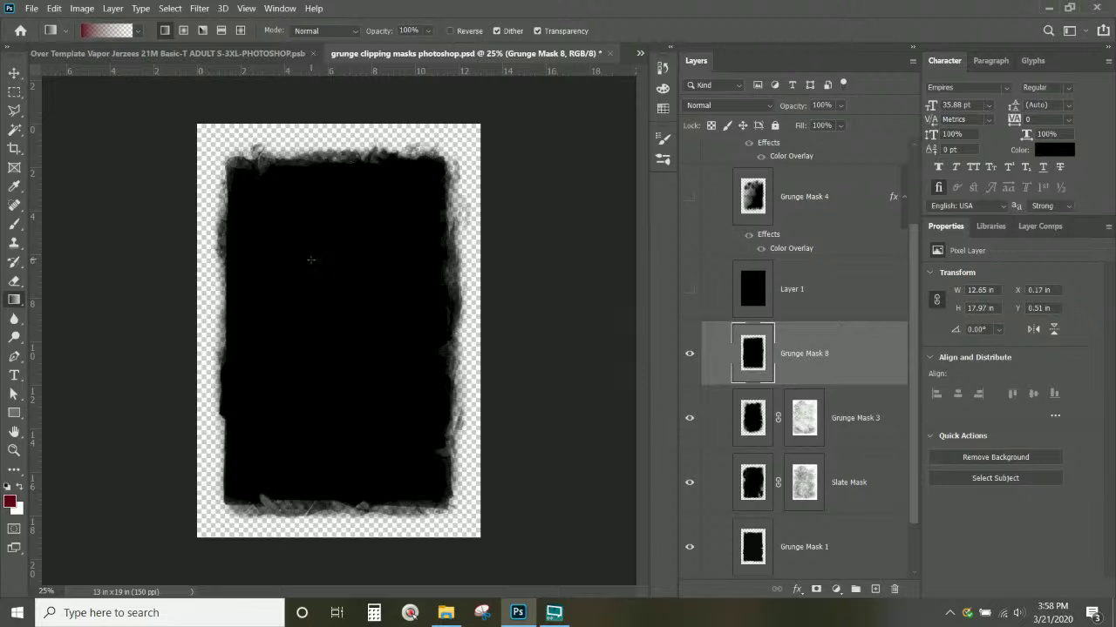
left_click_drag(310, 260, 286, 212)
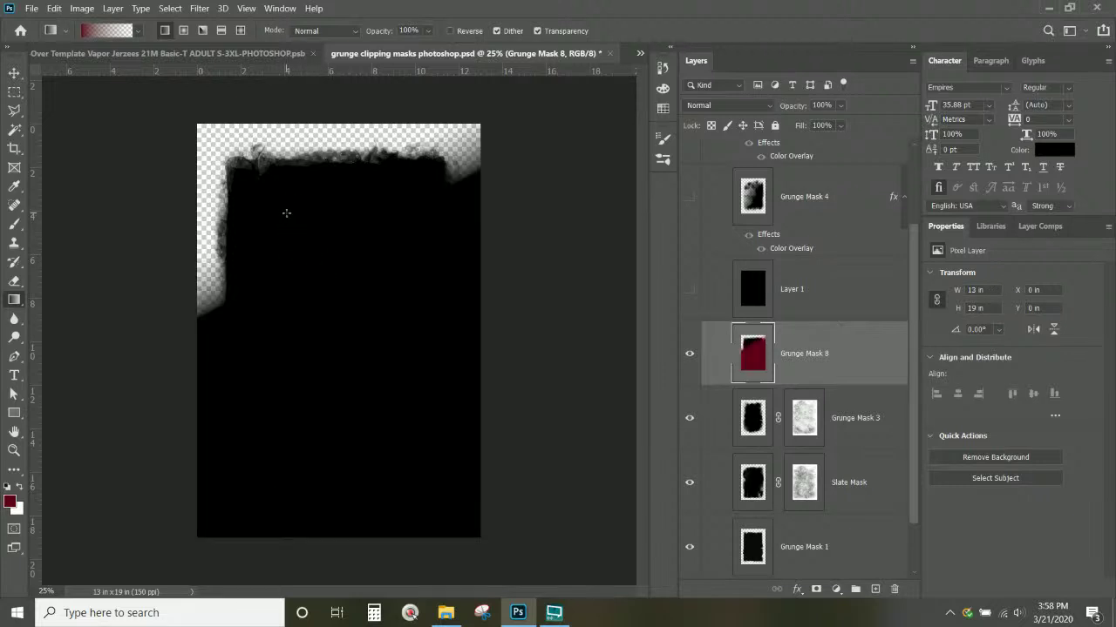
key("ctrl+z")
key("v")
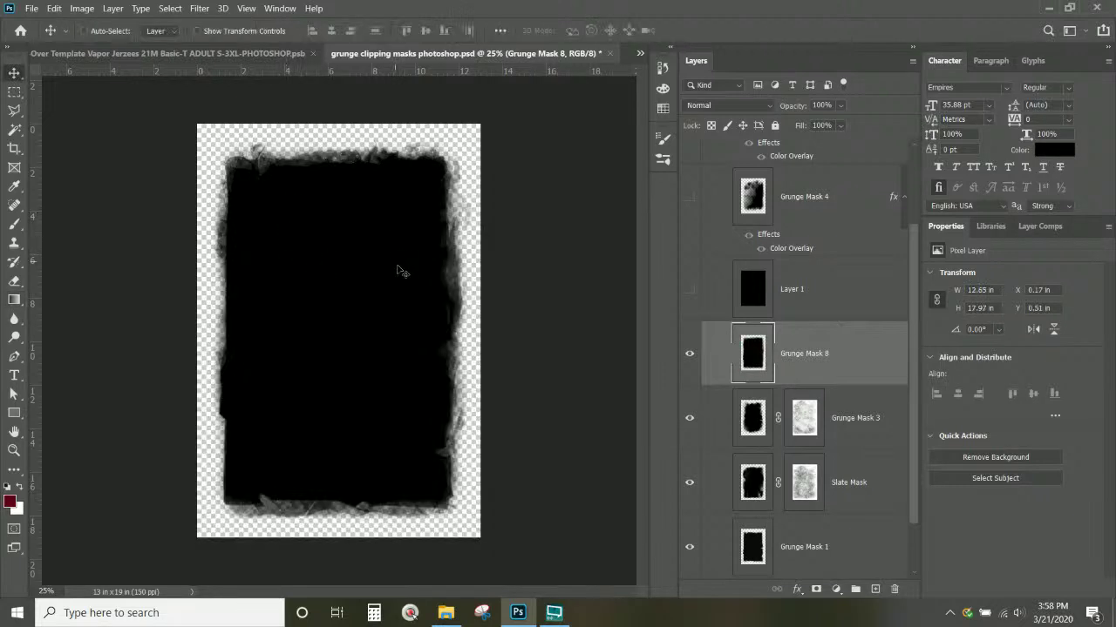
Switch to the butterfly remembrance all-over shirt template and set its image size to 13 inches wide and 19 inches high.
left_click_drag(399, 269, 512, 68)
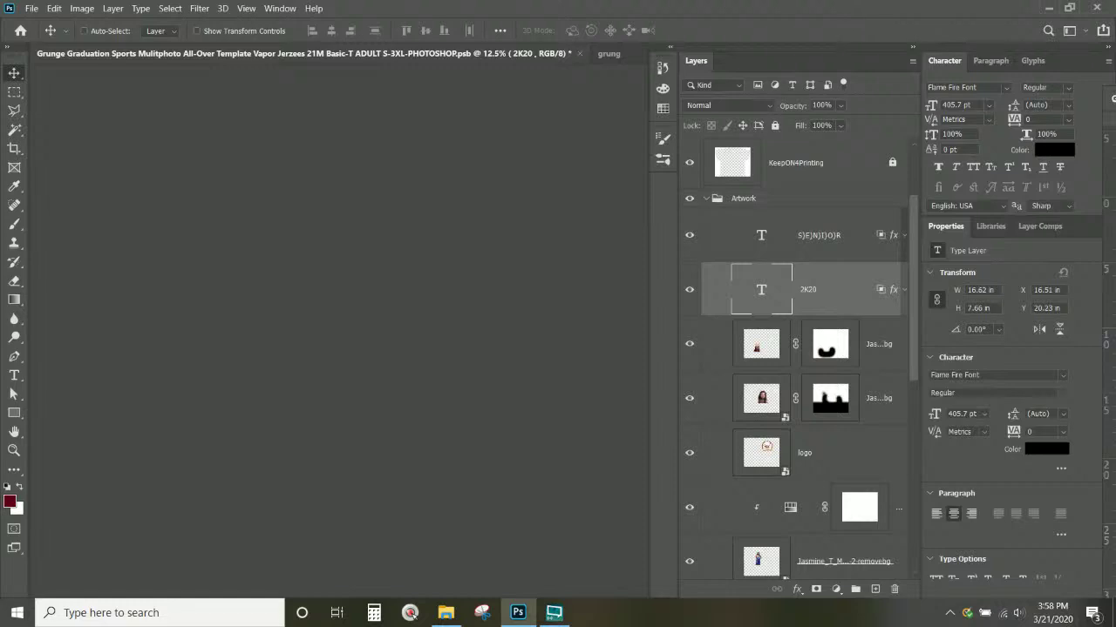
left_click(609, 54)
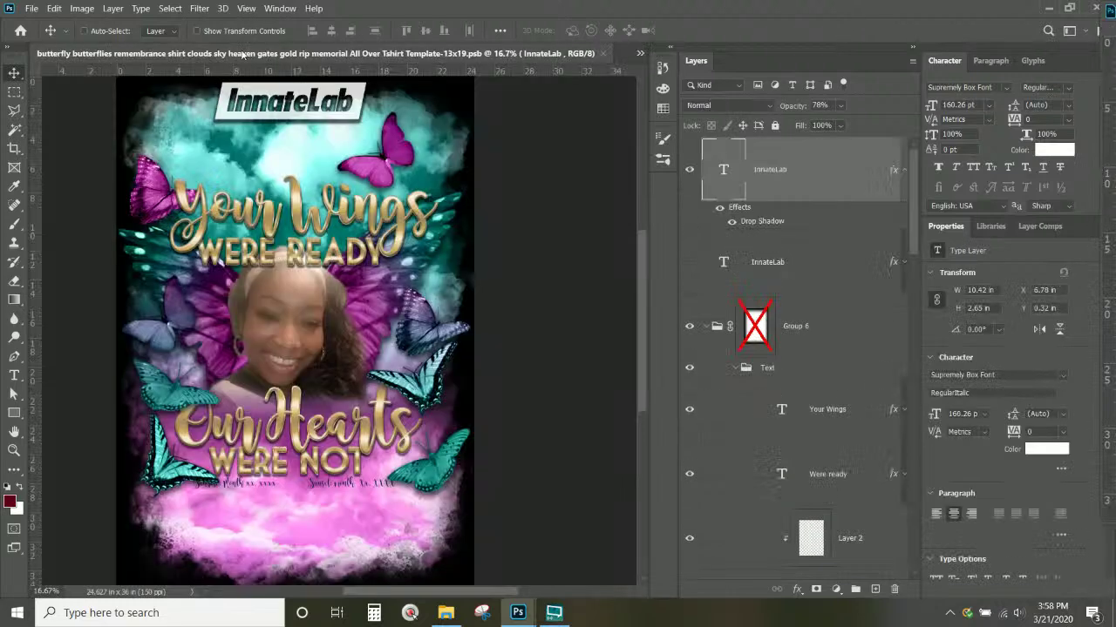
left_click(81, 8)
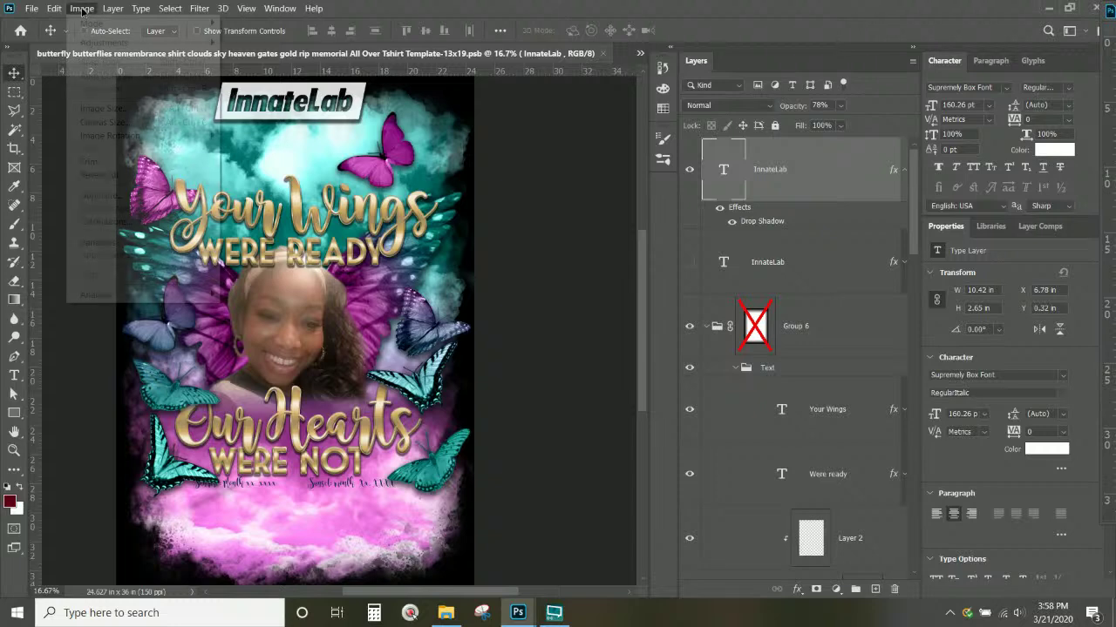
left_click(119, 110)
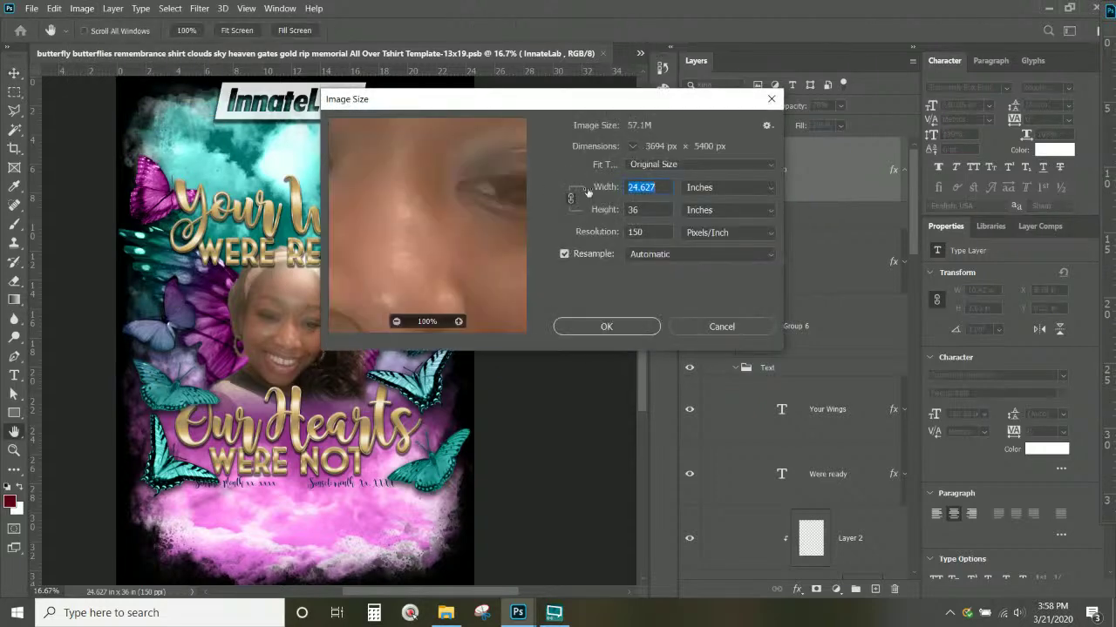
type("1")
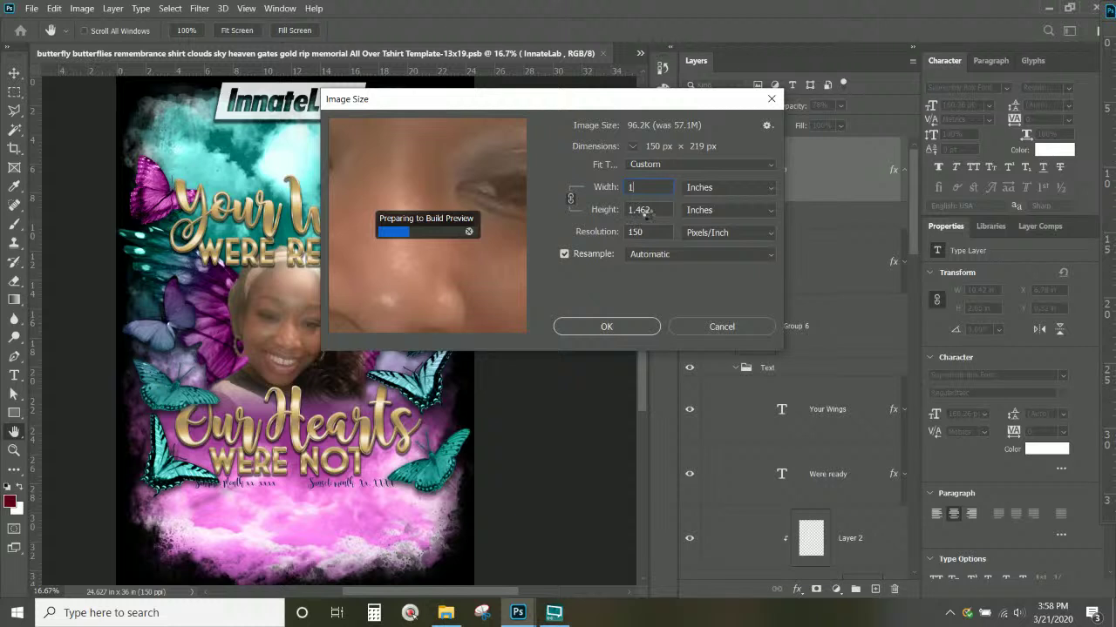
type("3")
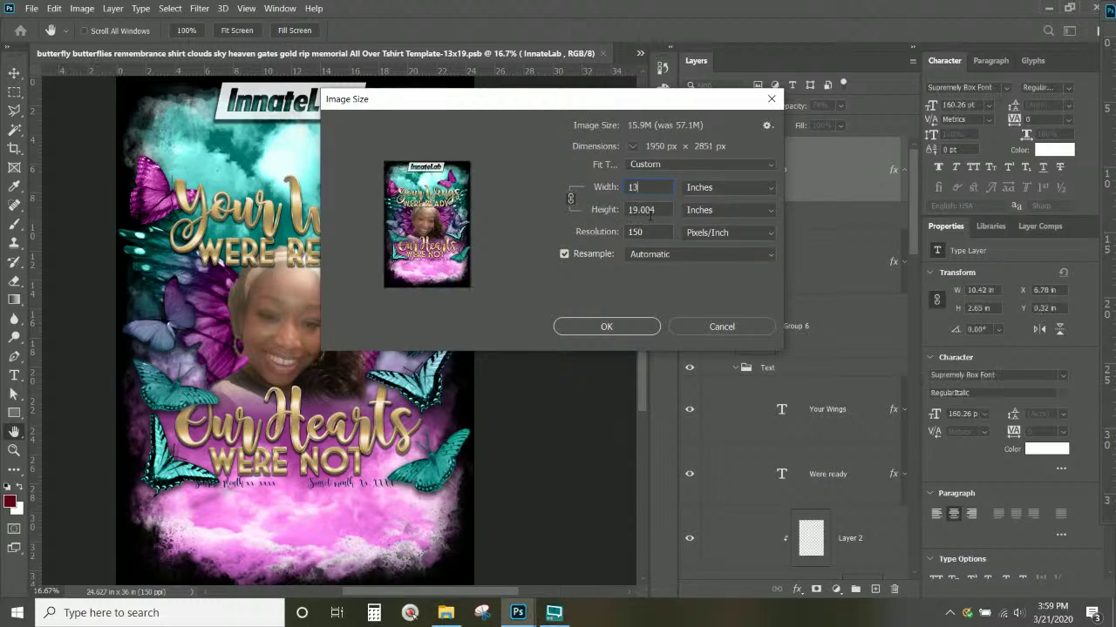
key("Tab")
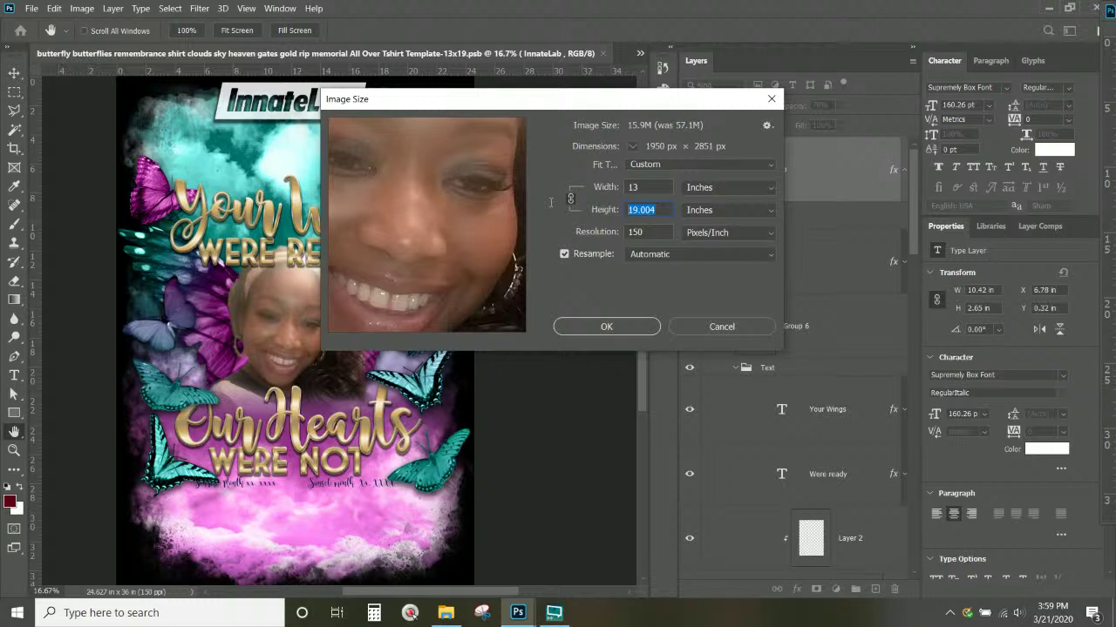
type("19")
left_click(627, 327)
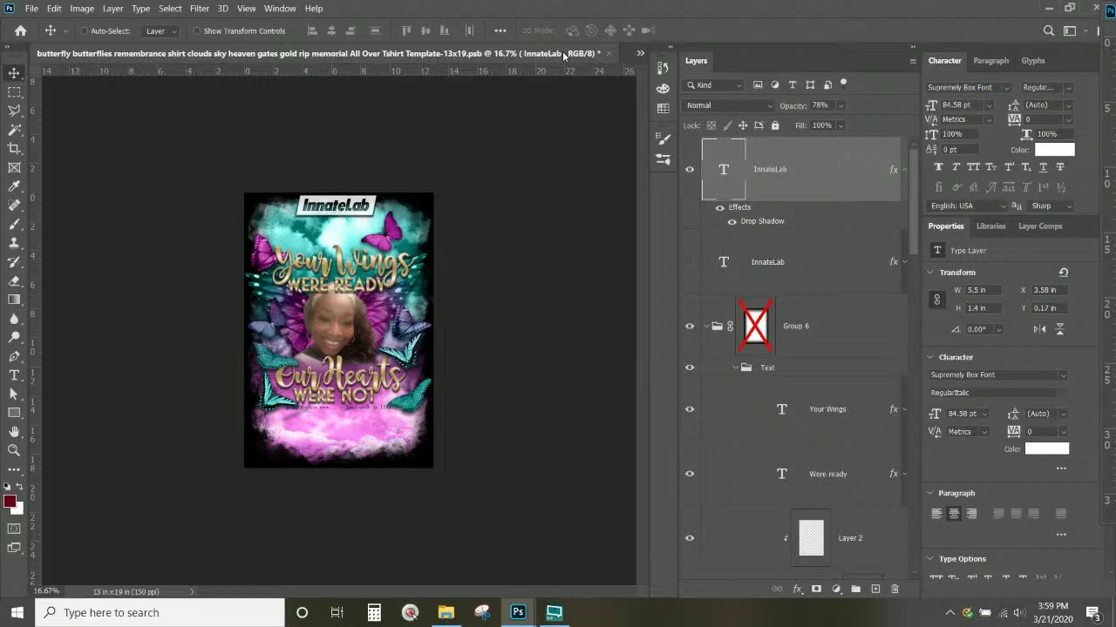
Save the resized butterfly template and close it.
key("ctrl+w")
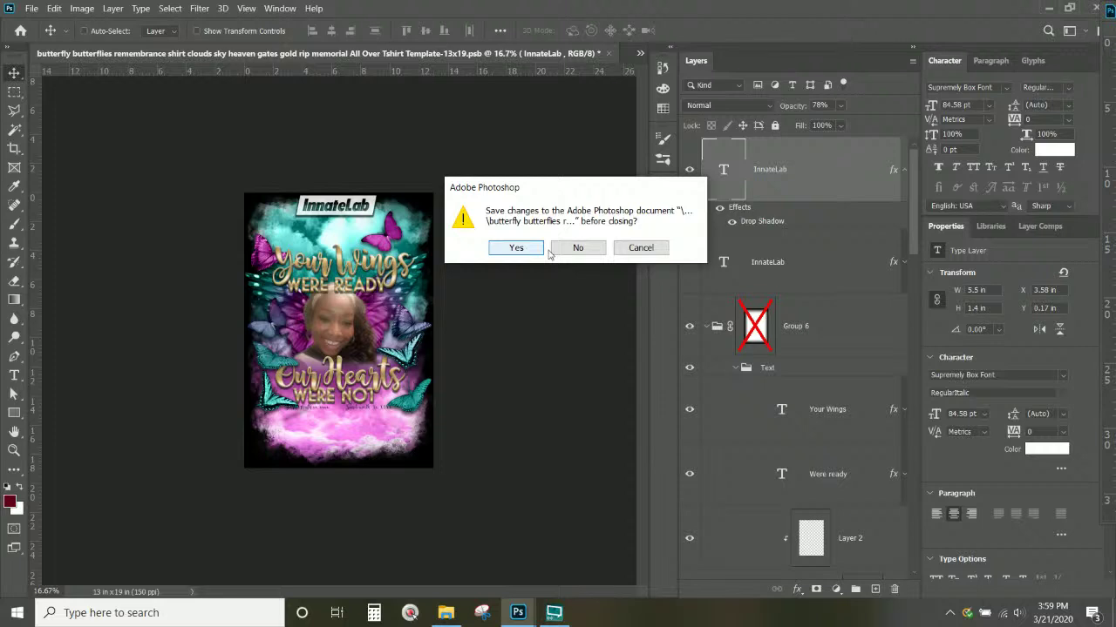
left_click(629, 251)
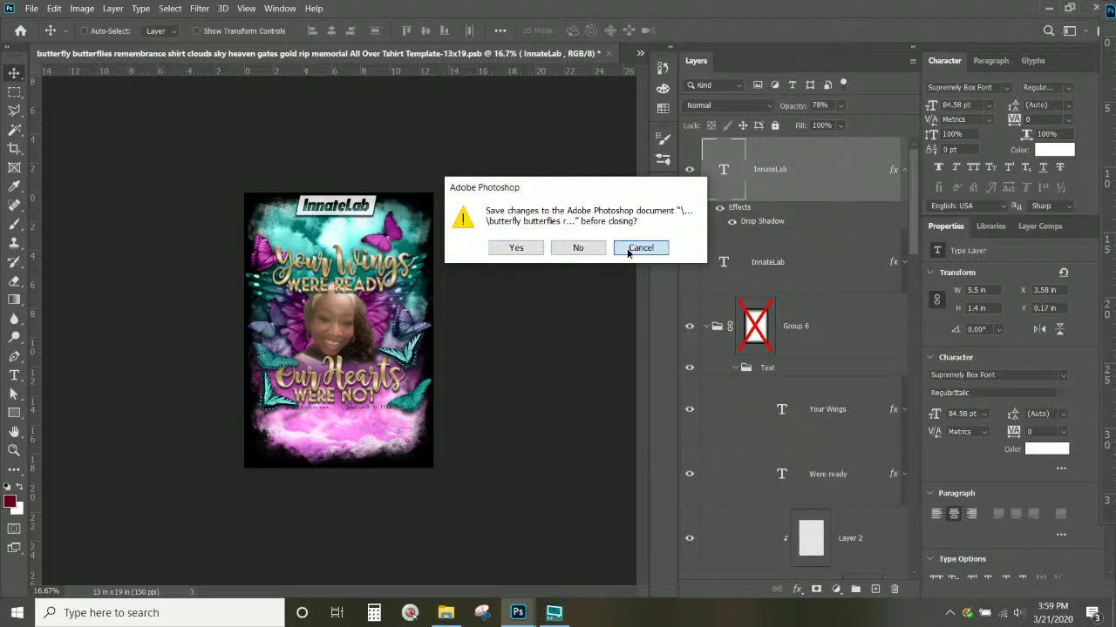
left_click(629, 251)
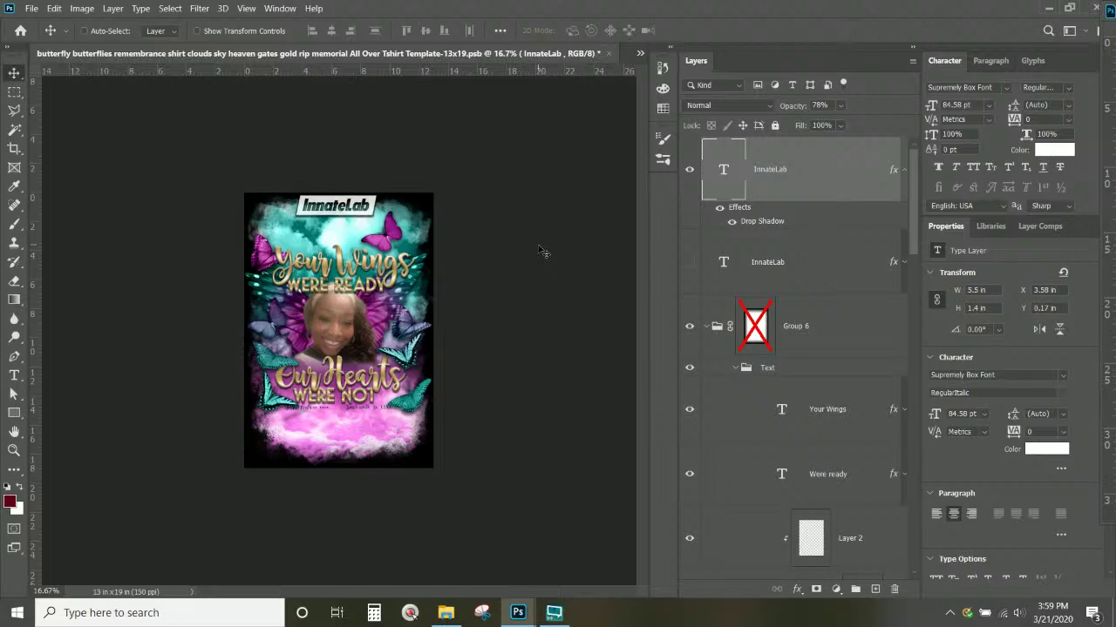
Copy the Grunge Mask 8 layer from the grunge clipping masks document into the Split Triangle Color Block Flare shirt design, over its background.
left_click(640, 53)
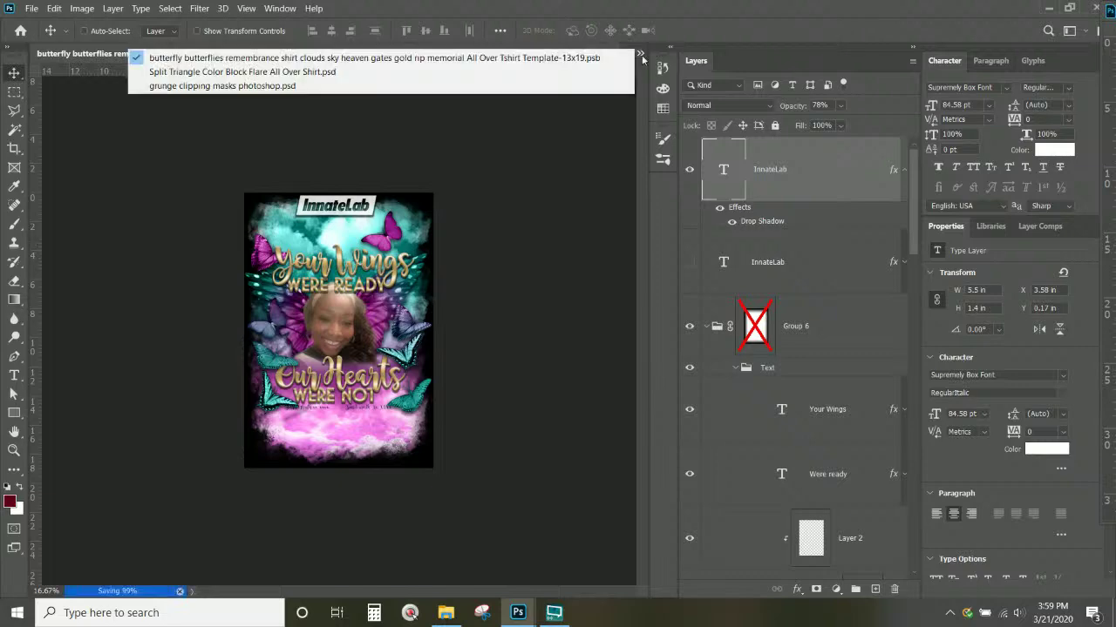
left_click(403, 75)
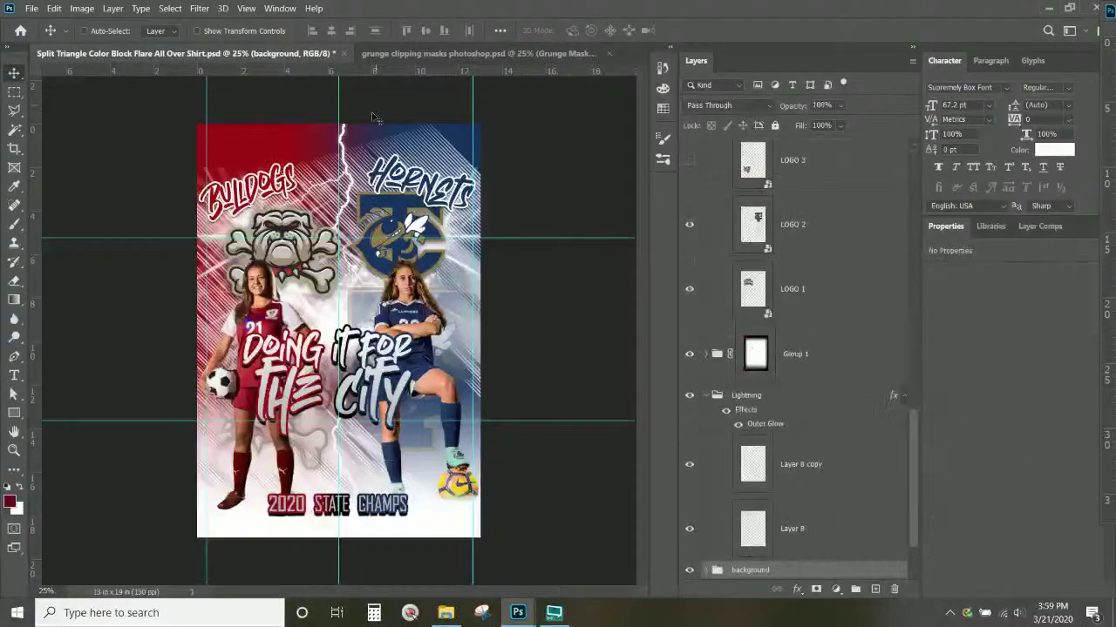
left_click(480, 53)
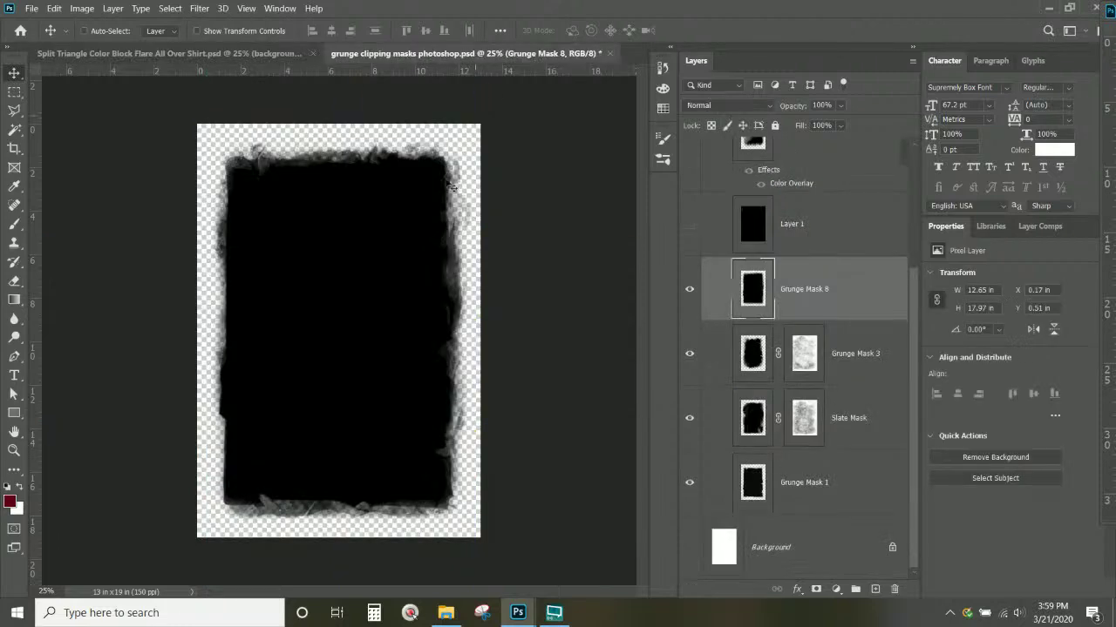
left_click_drag(396, 247, 368, 276)
left_click_drag(478, 268, 436, 326)
key("ctrl")
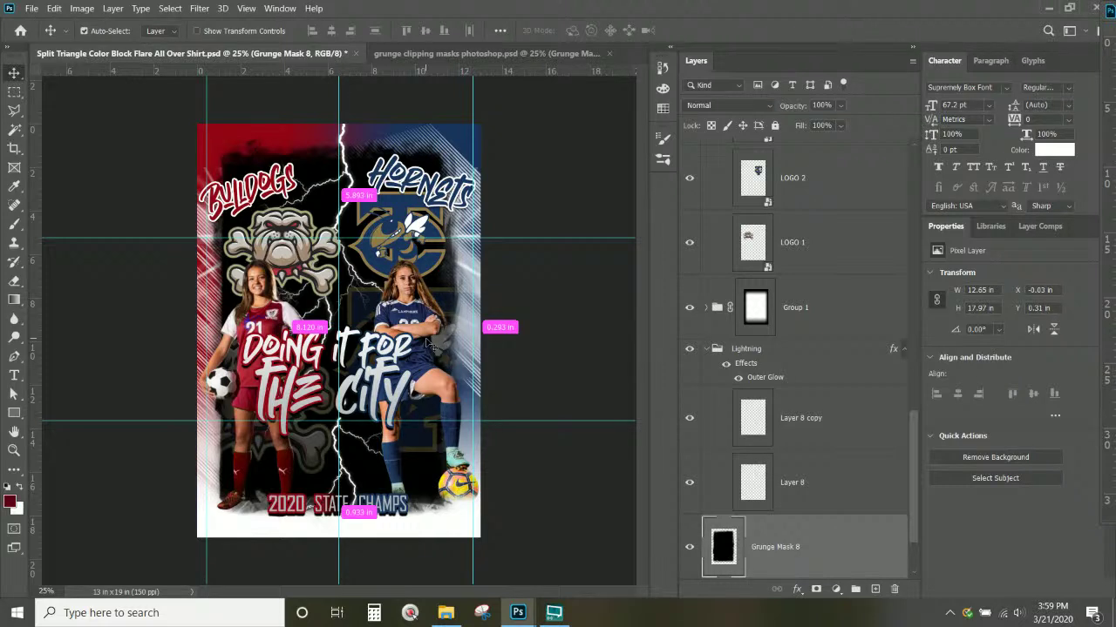
Stretch the Grunge Mask 8 layer to about 12.86 by 18.91 inches so it reaches the canvas's lower and right edges.
key("ctrl+t")
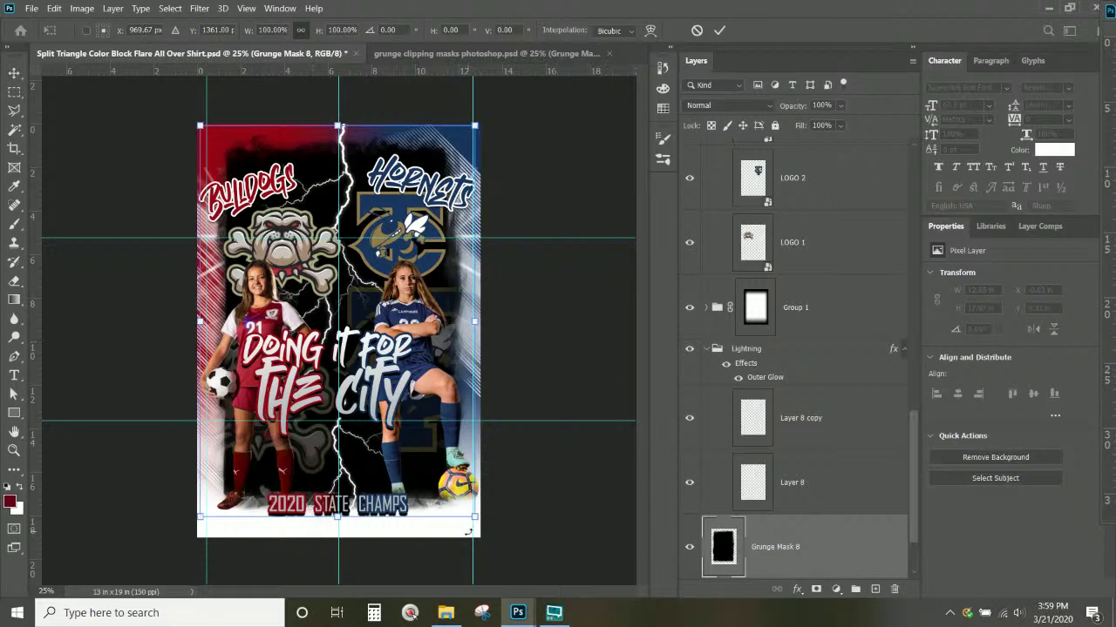
left_click_drag(339, 518, 340, 538)
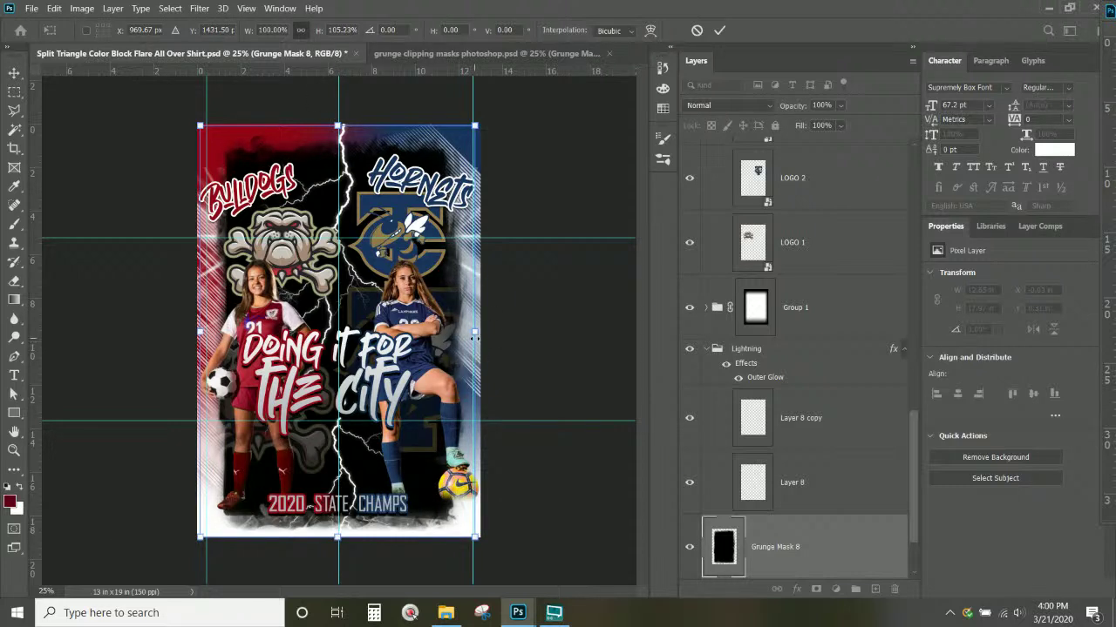
left_click_drag(475, 332, 478, 332)
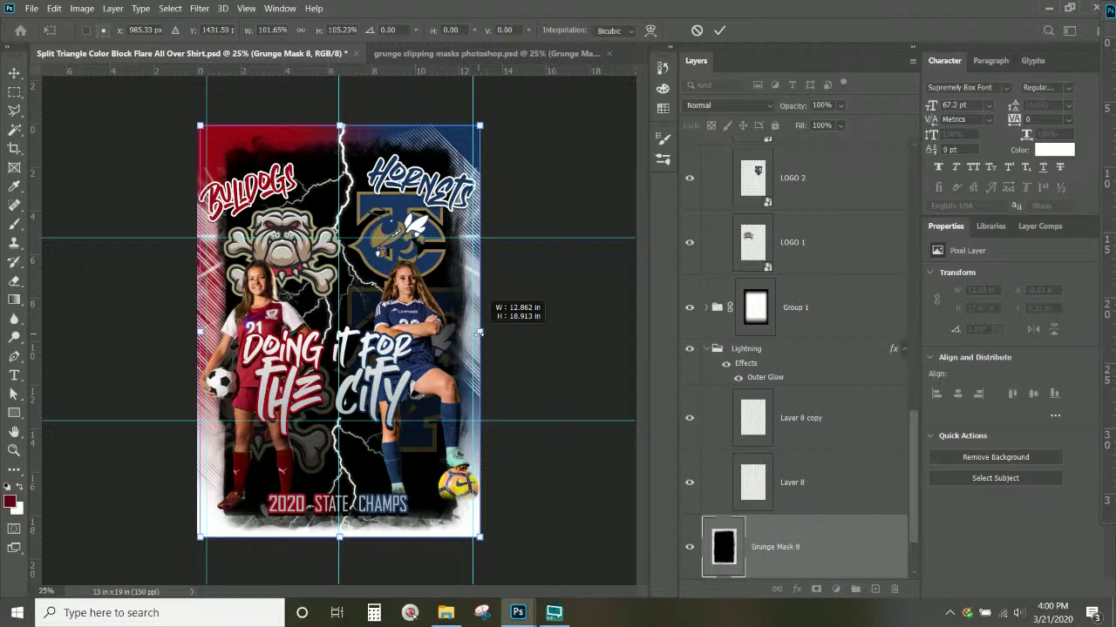
key("Return")
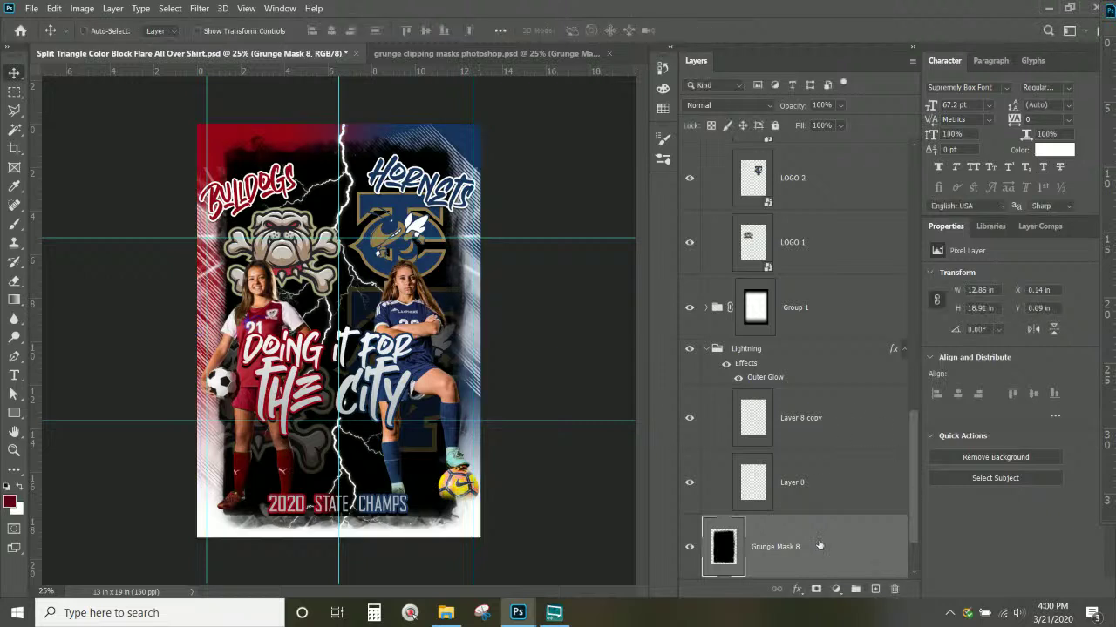
Move the Grunge Mask 8 layer directly beneath the background group and select the group.
scroll(810, 545, "down", 1)
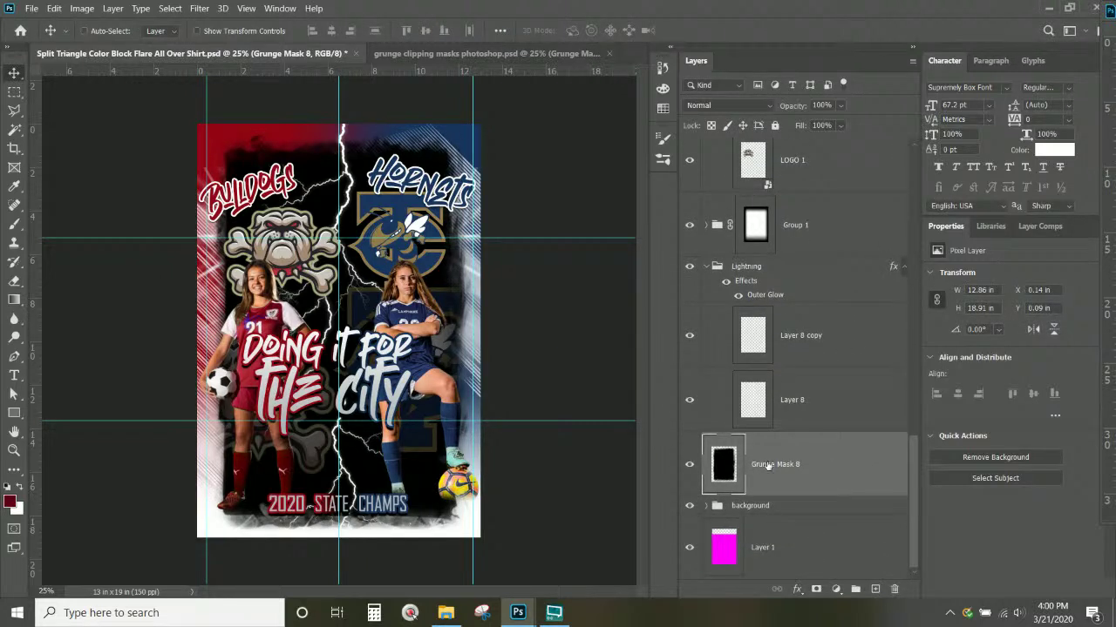
left_click_drag(804, 471, 789, 516)
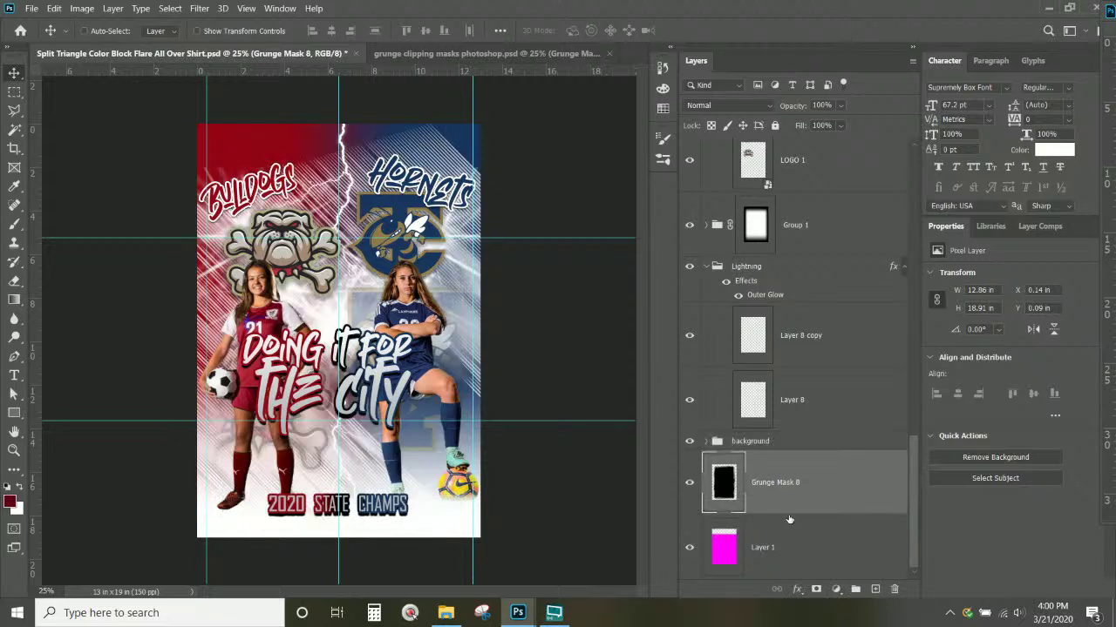
left_click(794, 440)
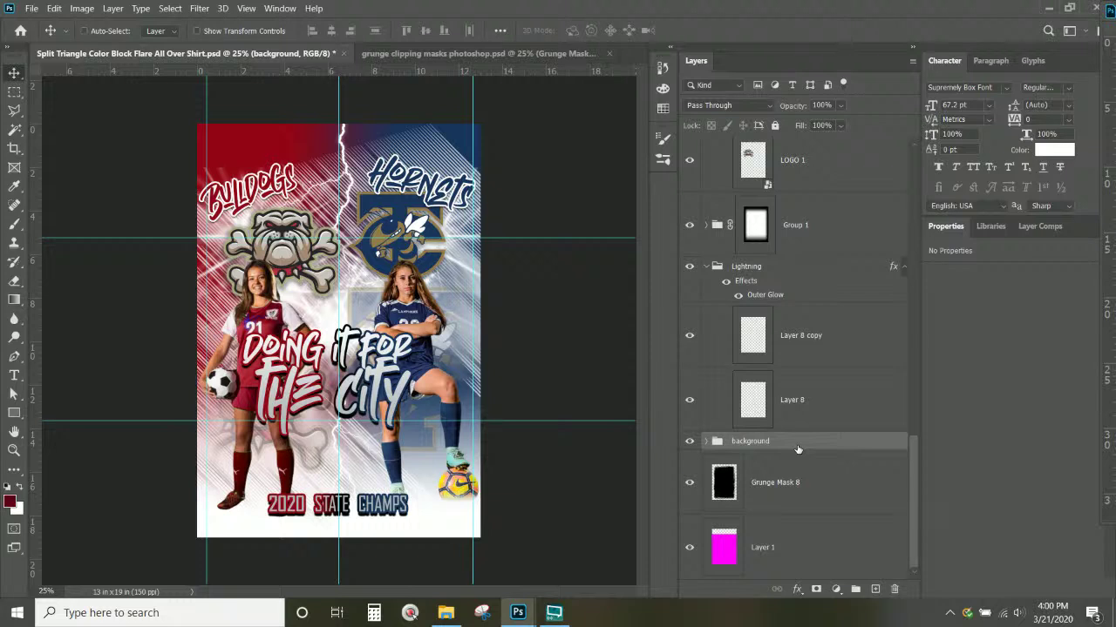
right_click(753, 446)
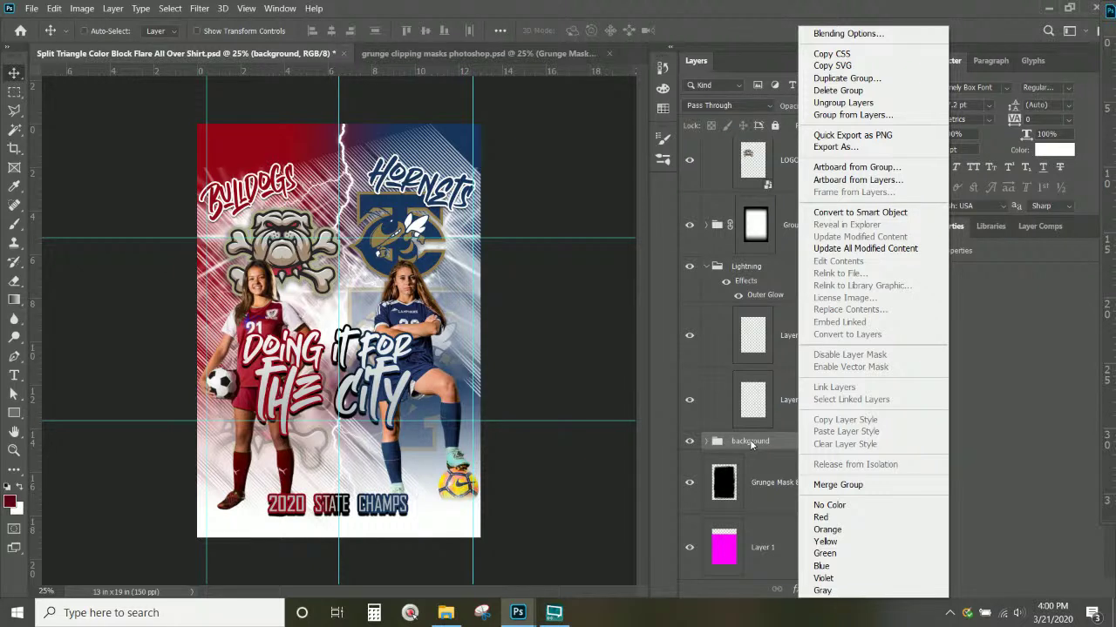
key("Escape")
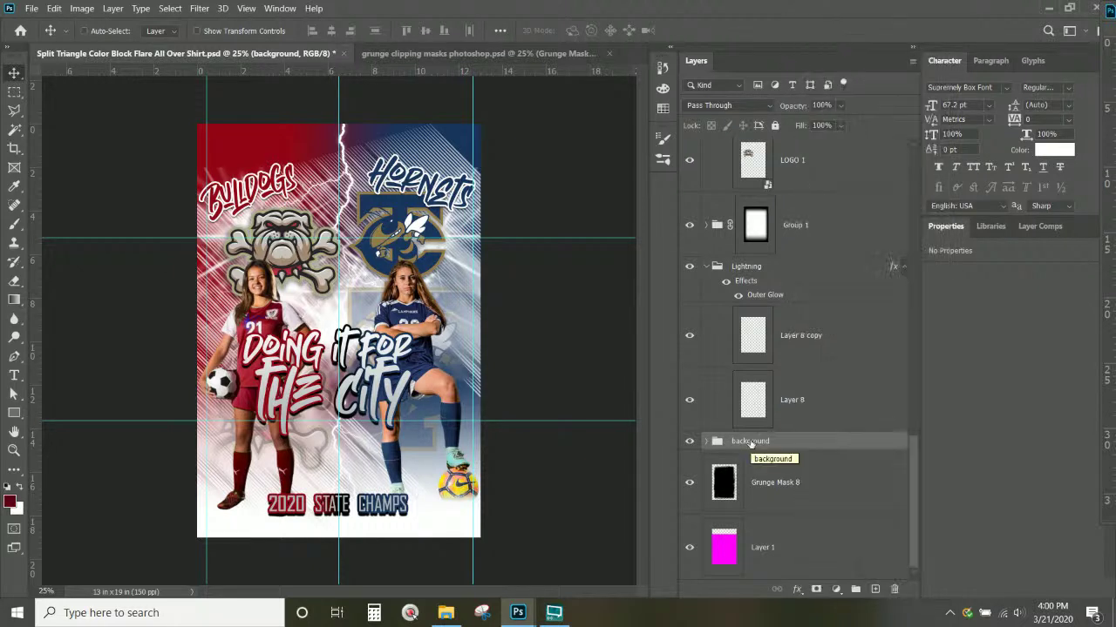
left_click(741, 442)
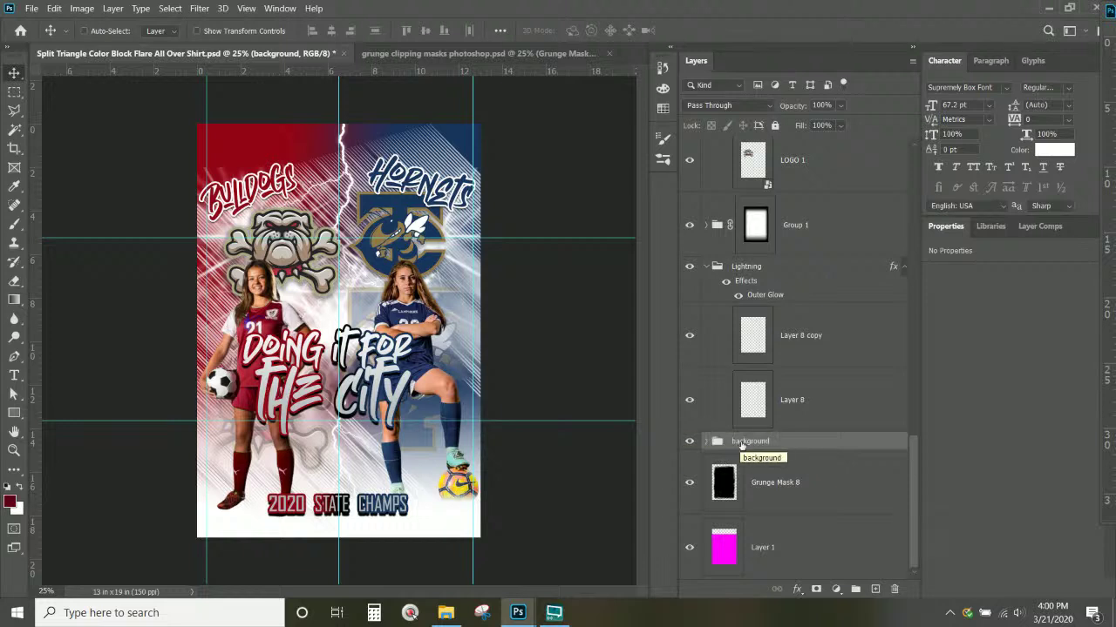
Try masking the background group with a selection loaded from Grunge Mask 8, undo it and deselect.
left_click(764, 484)
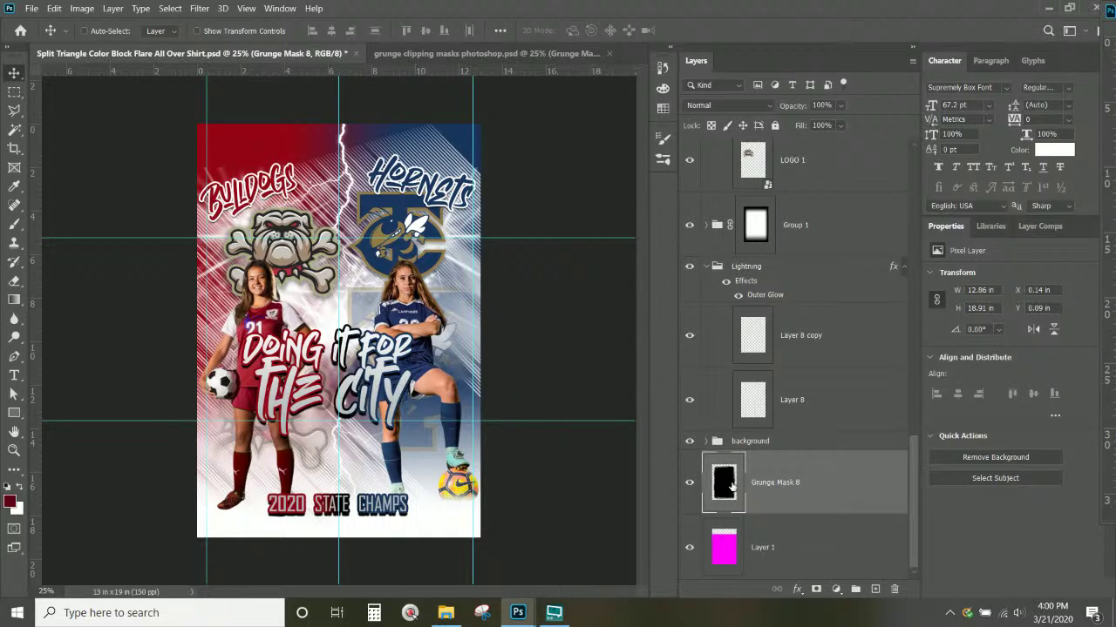
left_click(731, 486, "ctrl")
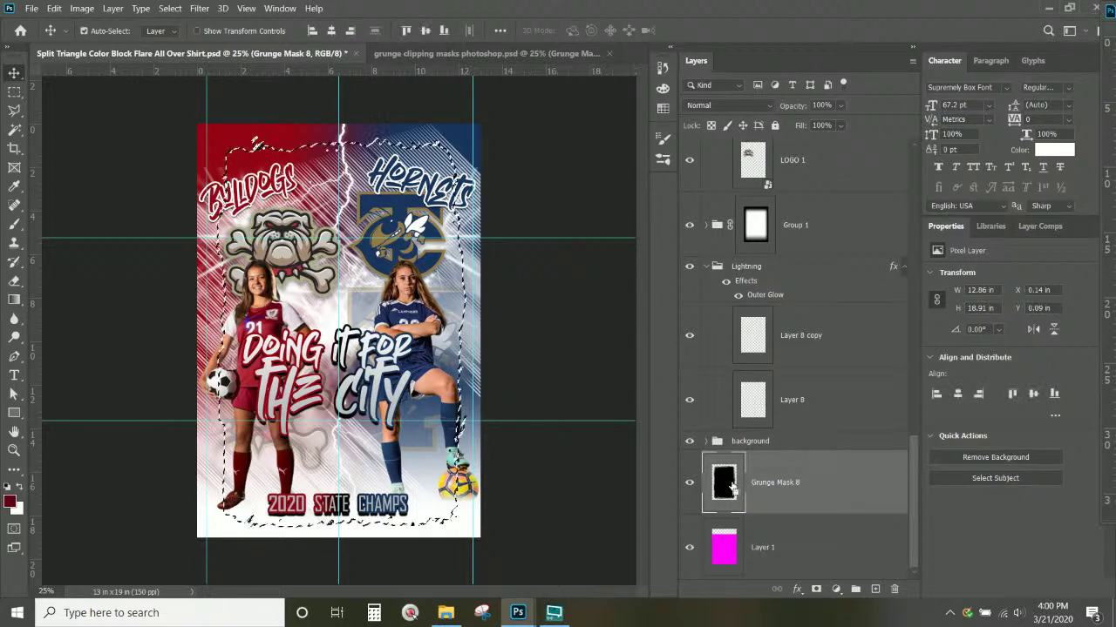
left_click(757, 443)
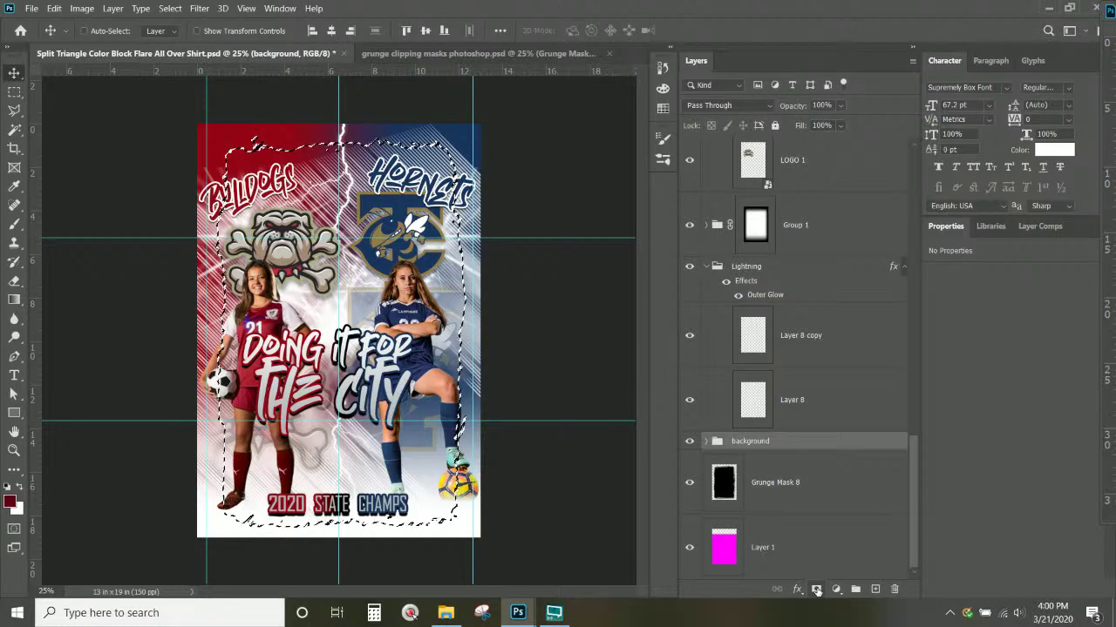
left_click(816, 590)
key("ctrl+z")
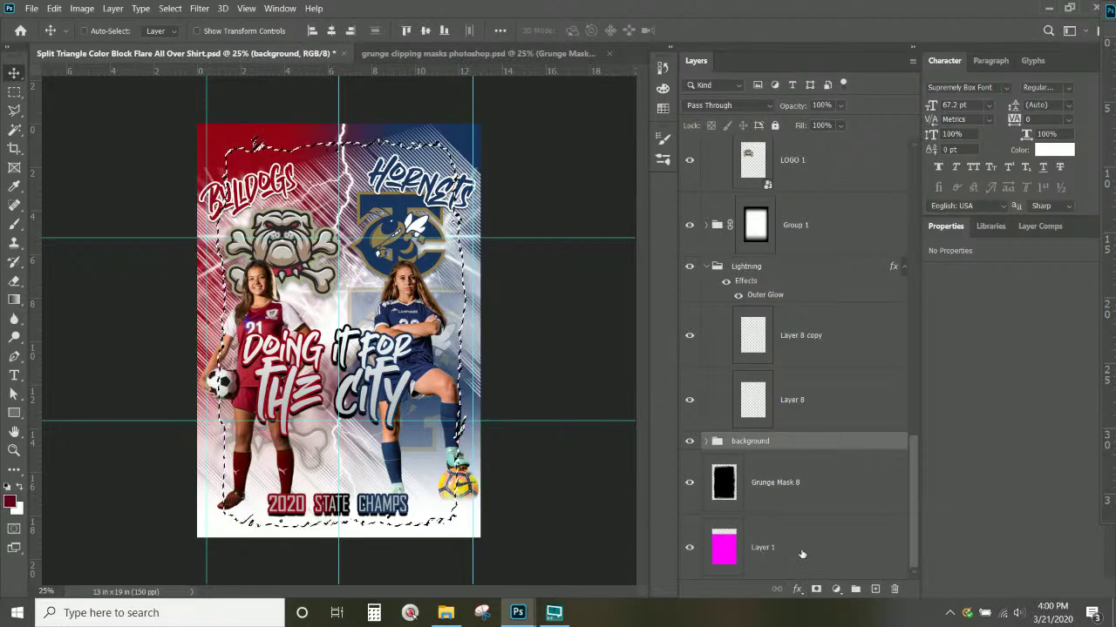
left_click(731, 486)
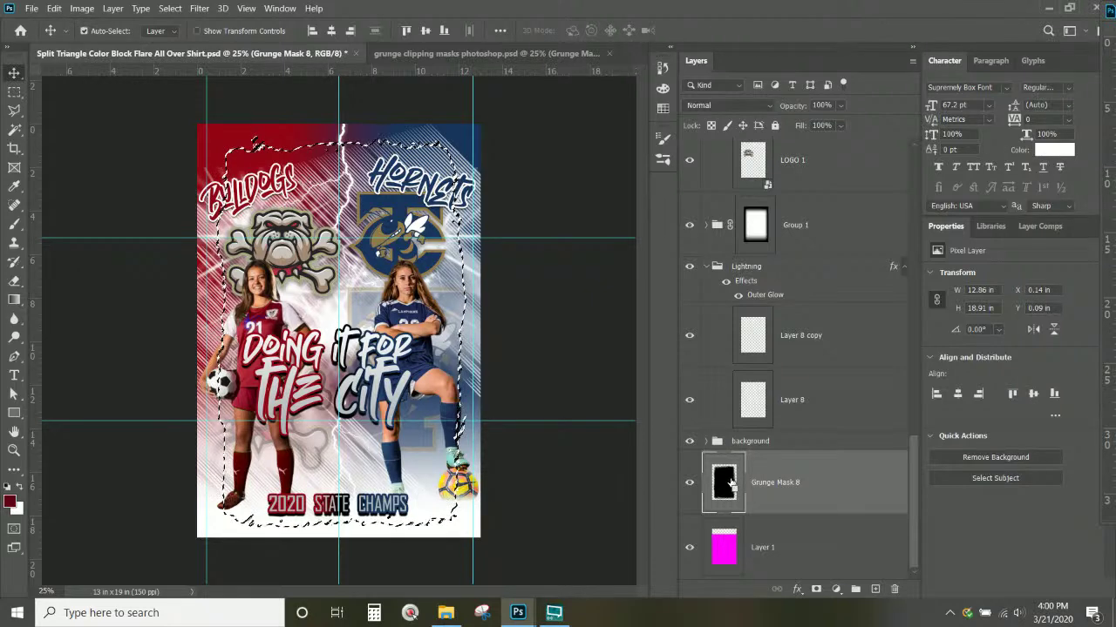
key("ctrl+d")
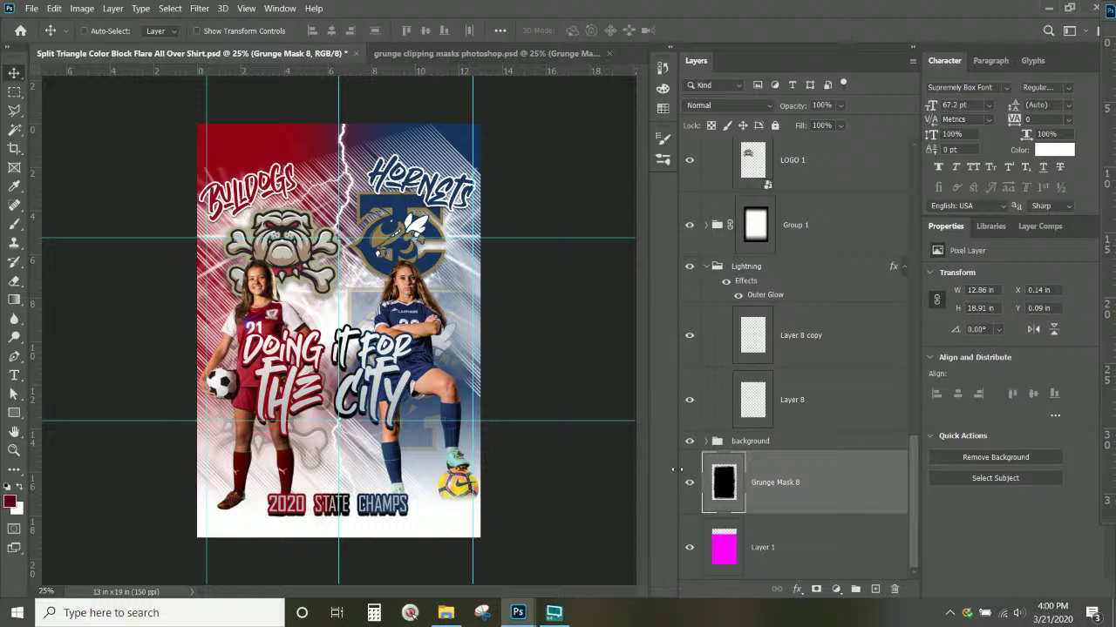
Add a layer mask to the background group from a selection of Grunge Mask 8's pixels, and hide the Grunge Mask 8 layer.
left_click(724, 482, "ctrl")
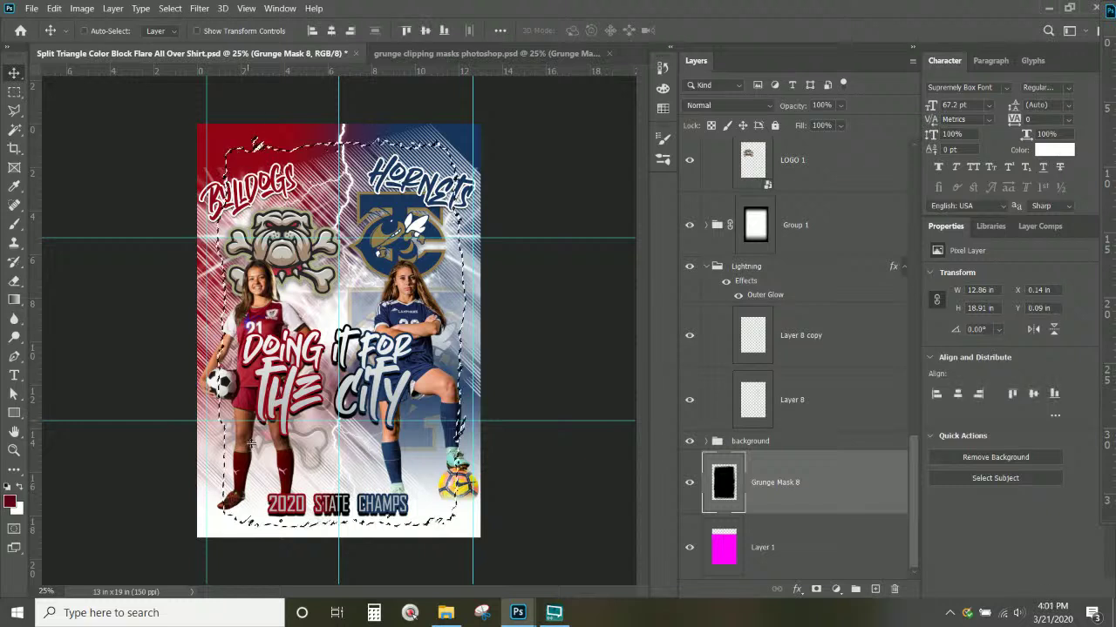
left_click(767, 441)
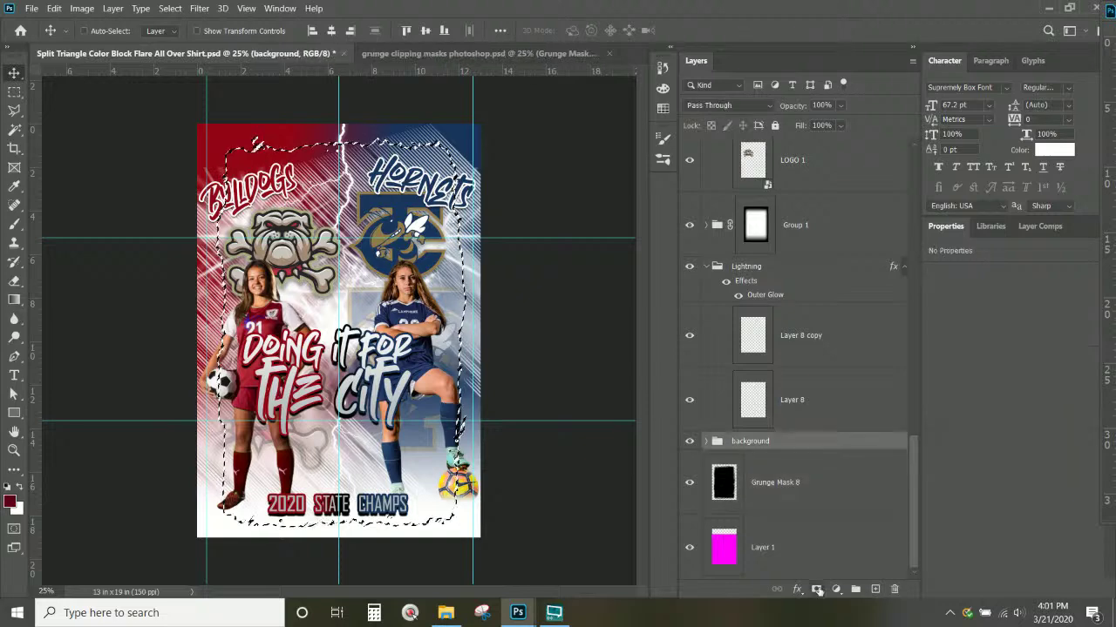
left_click(816, 590)
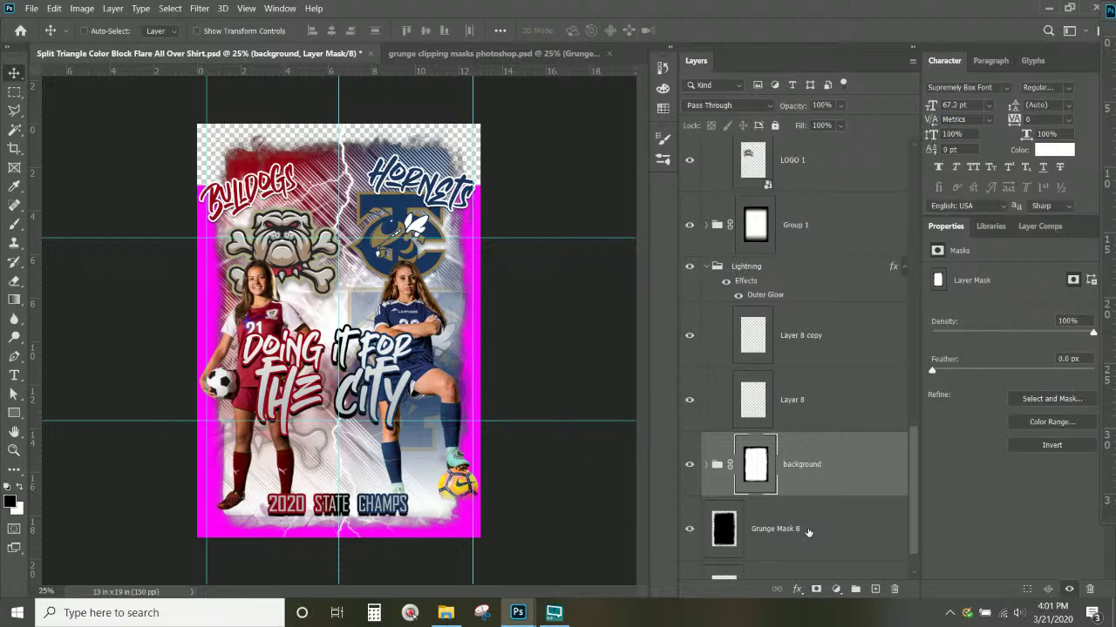
left_click(808, 533)
key("ctrl+plus")
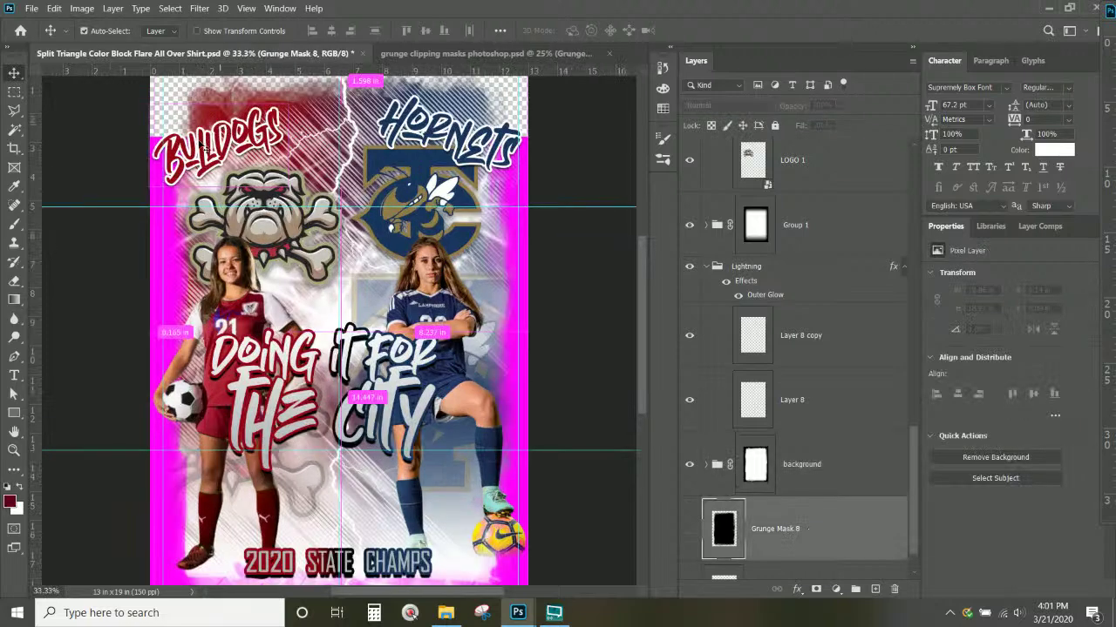
Delete the hidden Grunge Mask 8 layer and review the design's masked edges.
scroll(524, 352, "down", 1)
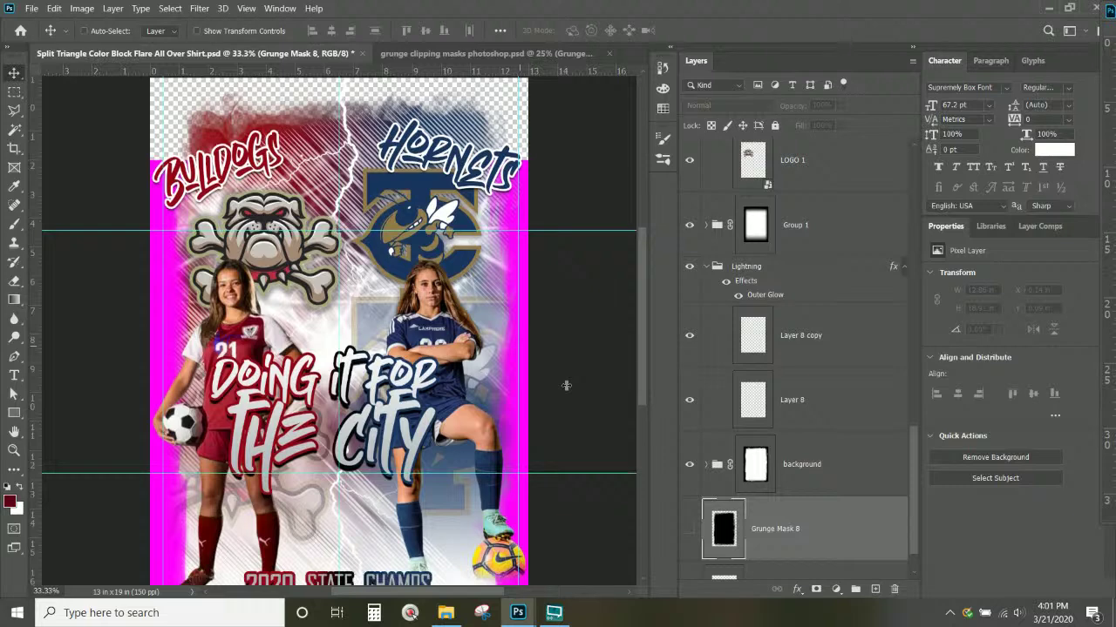
key("Delete")
scroll(566, 385, "down", 1)
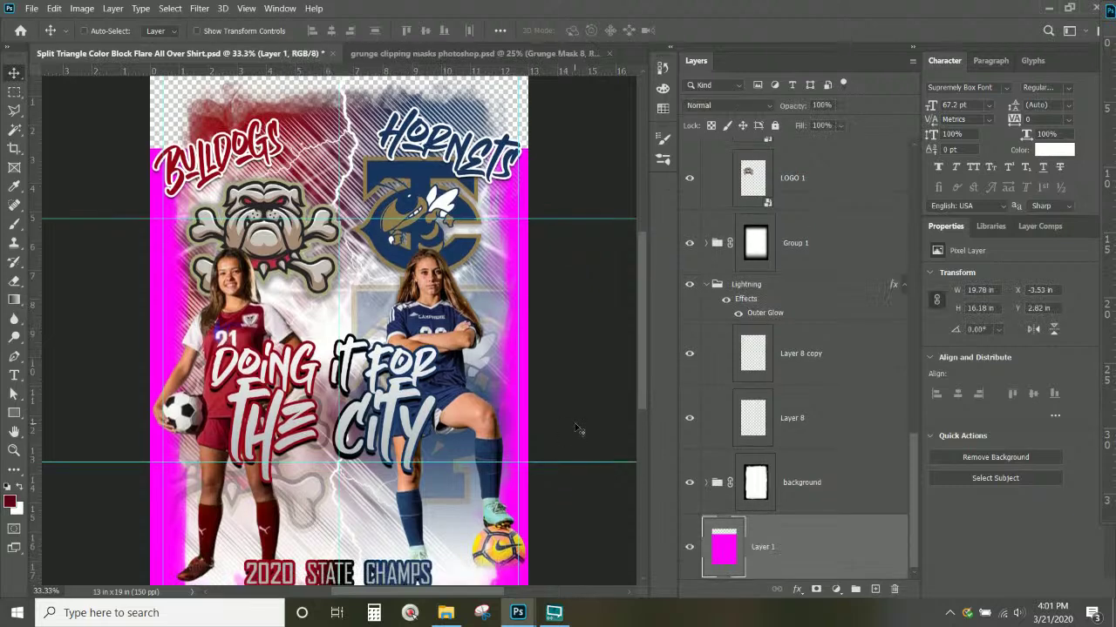
scroll(575, 411, "down", 7)
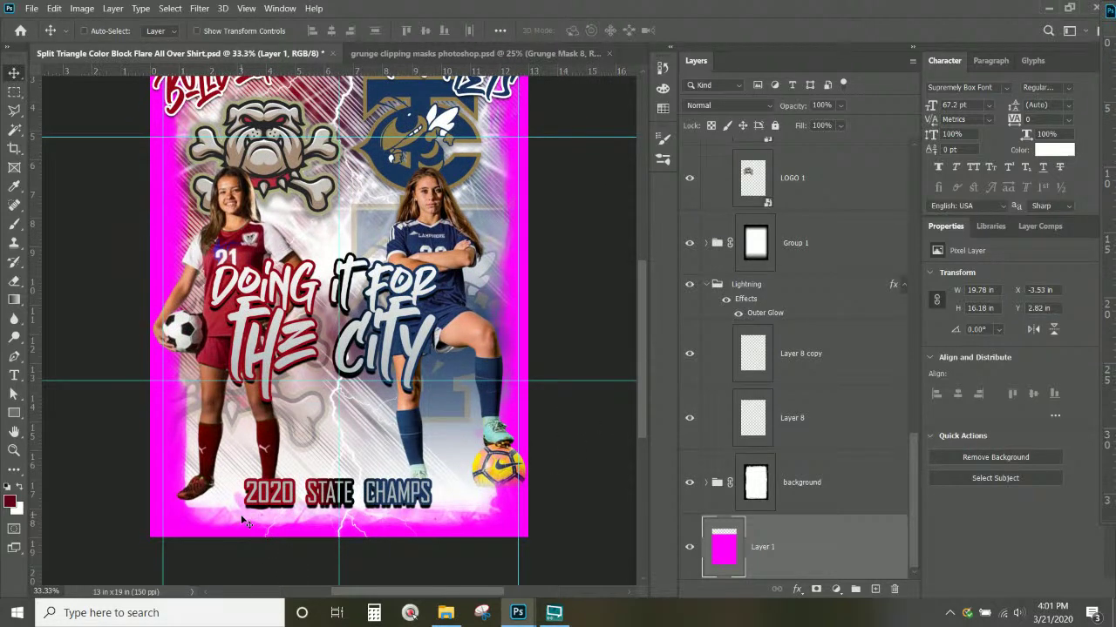
scroll(244, 521, "up", 10)
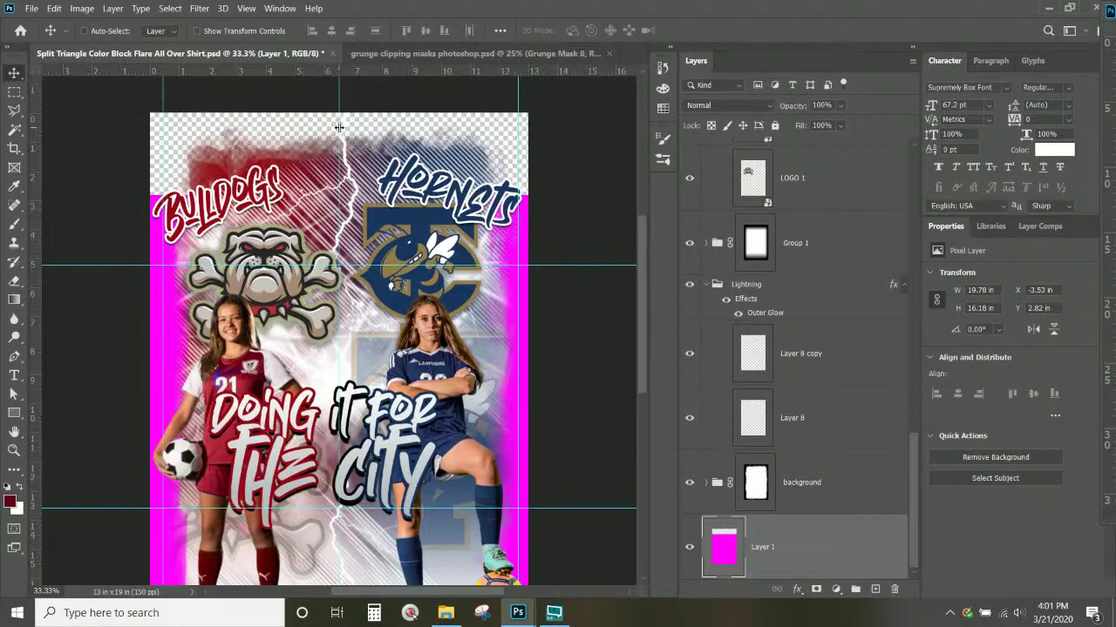
scroll(346, 131, "down", 4)
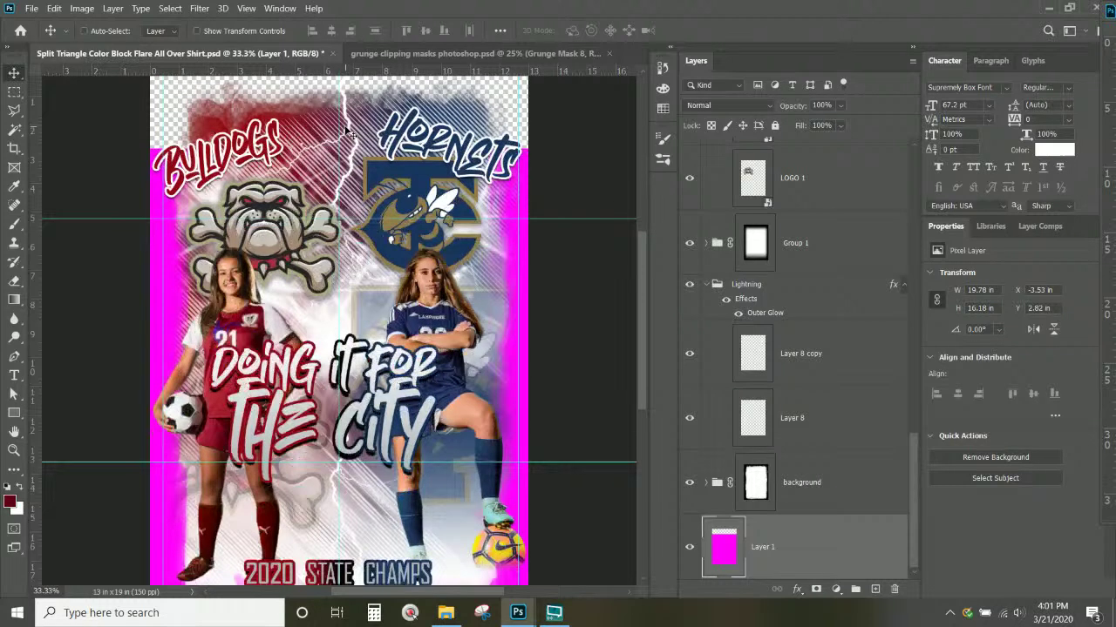
Expand the background group and move the Lightning group inside it as its topmost item.
scroll(346, 130, "up", 1)
left_click(712, 287)
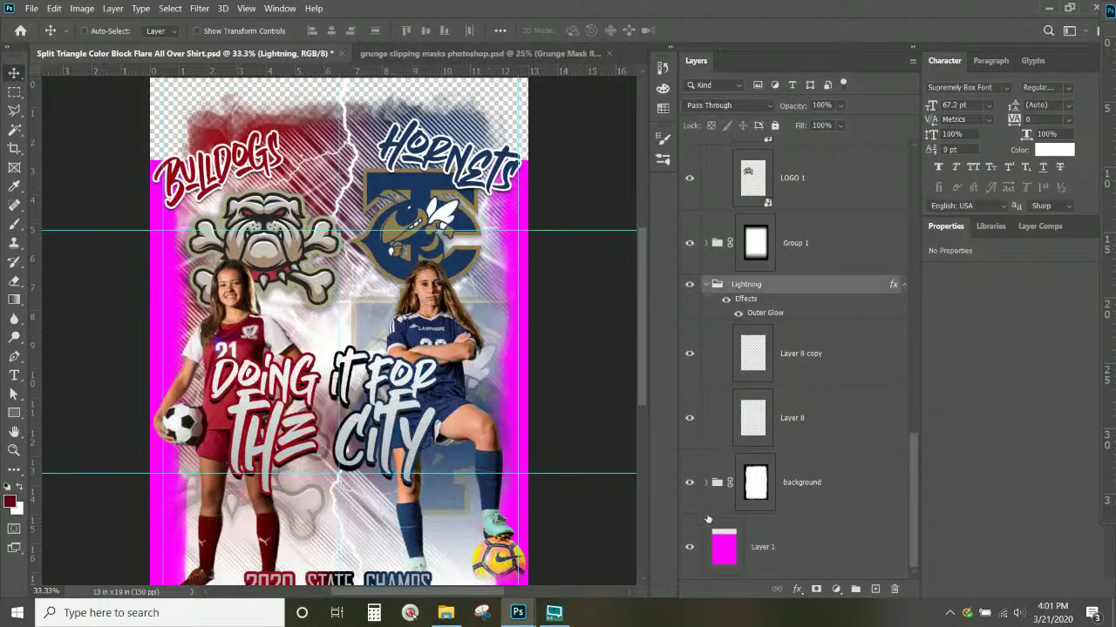
left_click(706, 484)
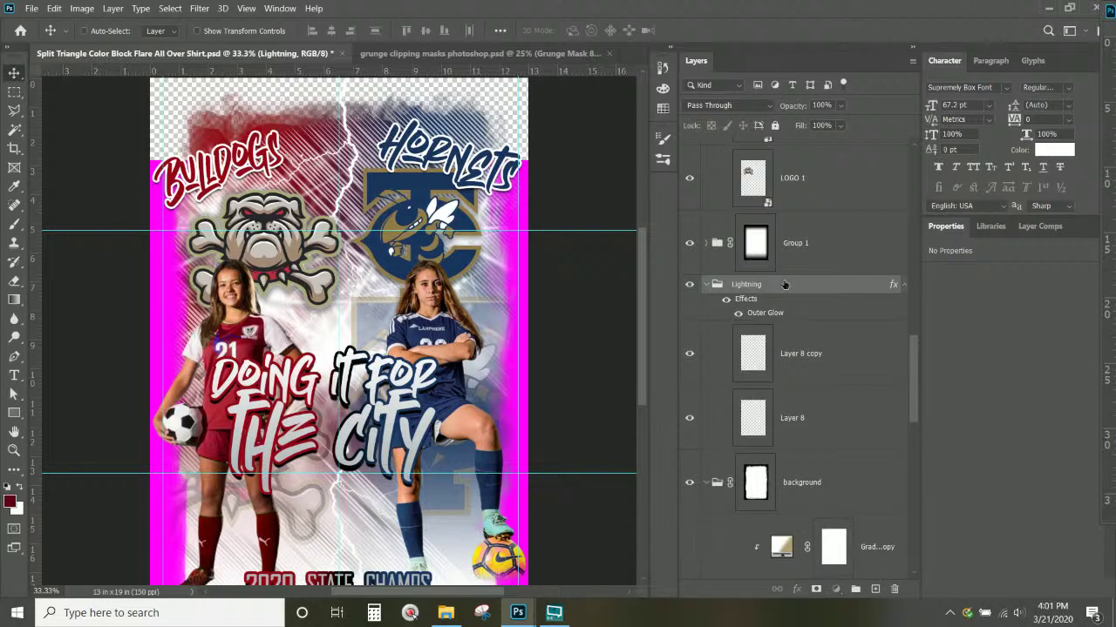
left_click_drag(785, 285, 767, 525)
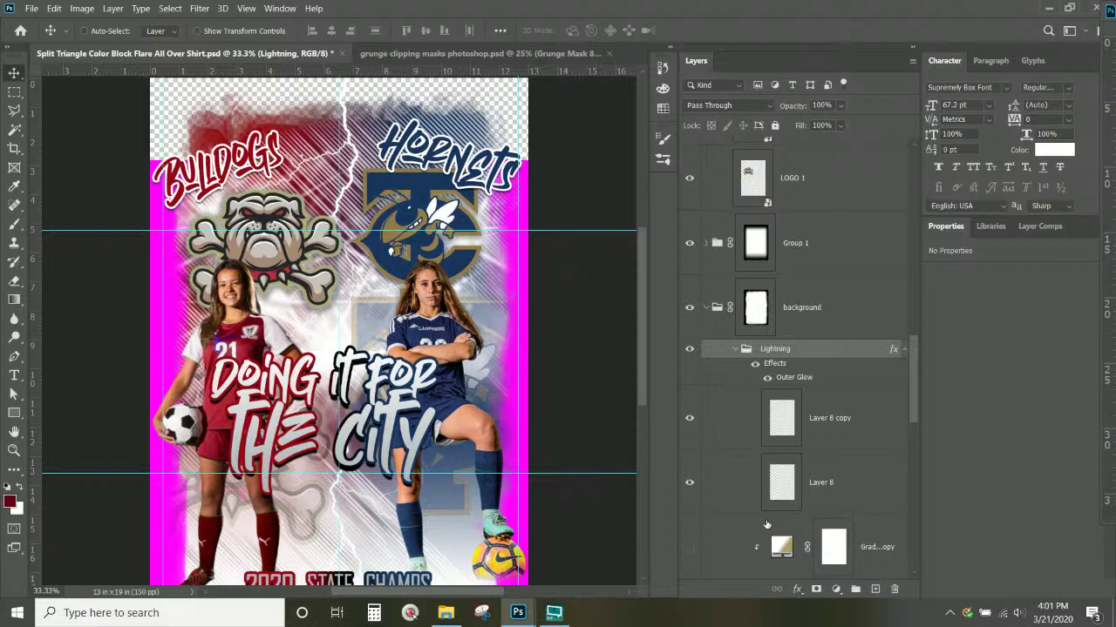
Shift the Bulldogs text about 0.17 in rightward and select the Hornets text layer.
scroll(506, 109, "down", 1)
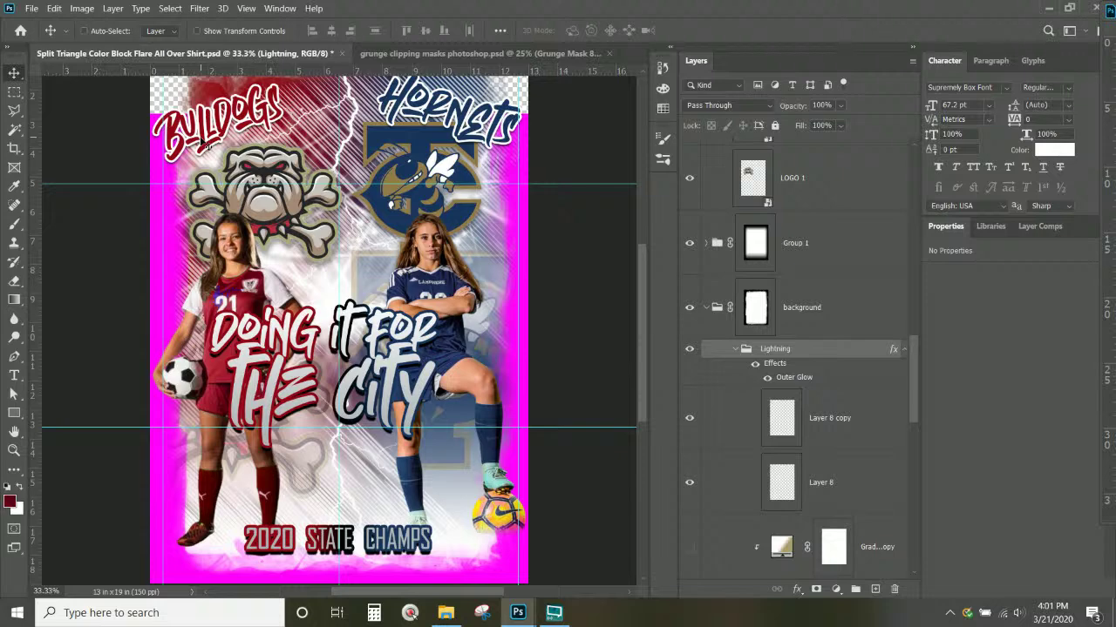
left_click(202, 143, "ctrl")
scroll(202, 143, "up", 1)
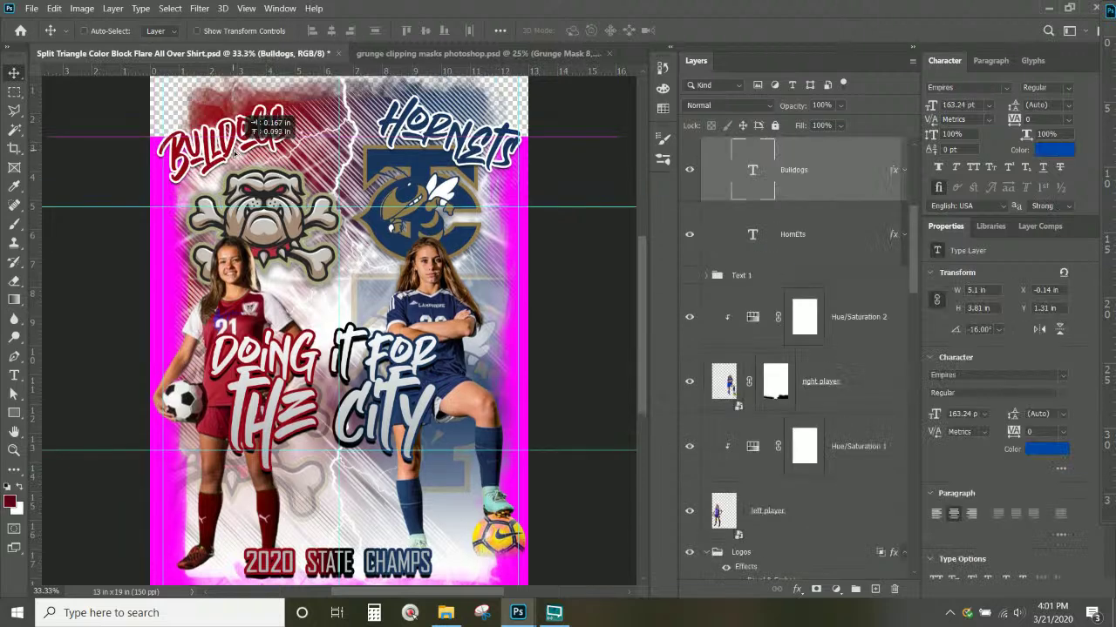
right_click(492, 164)
left_click(505, 179)
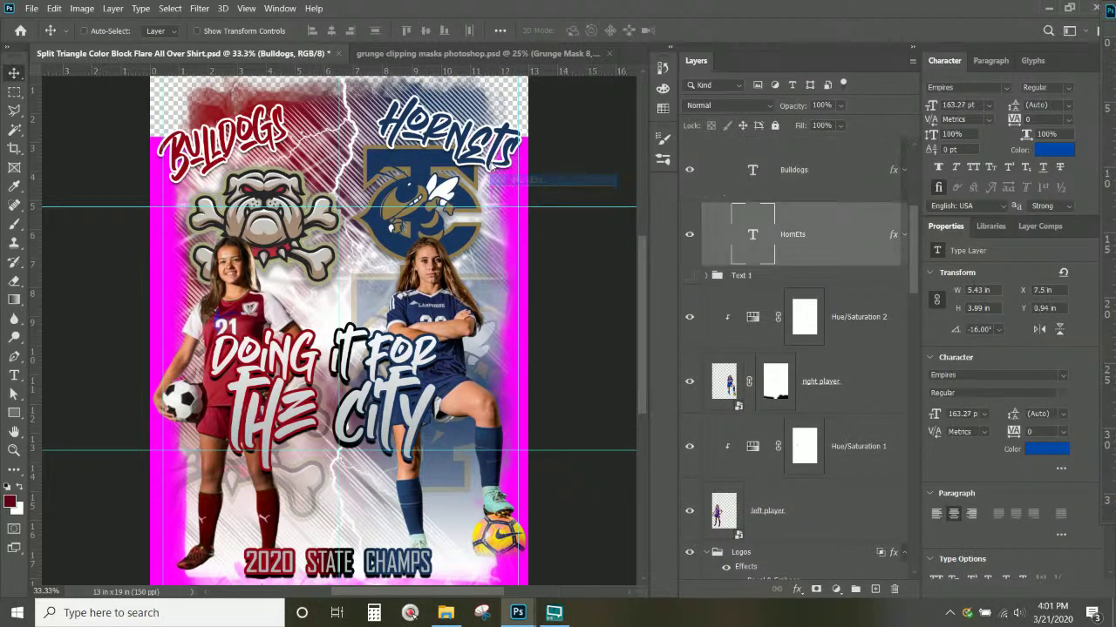
Hide the magenta Layer 1 and toggle the white Color Fill 1 layer on and off to compare the background.
scroll(459, 227, "down", 1)
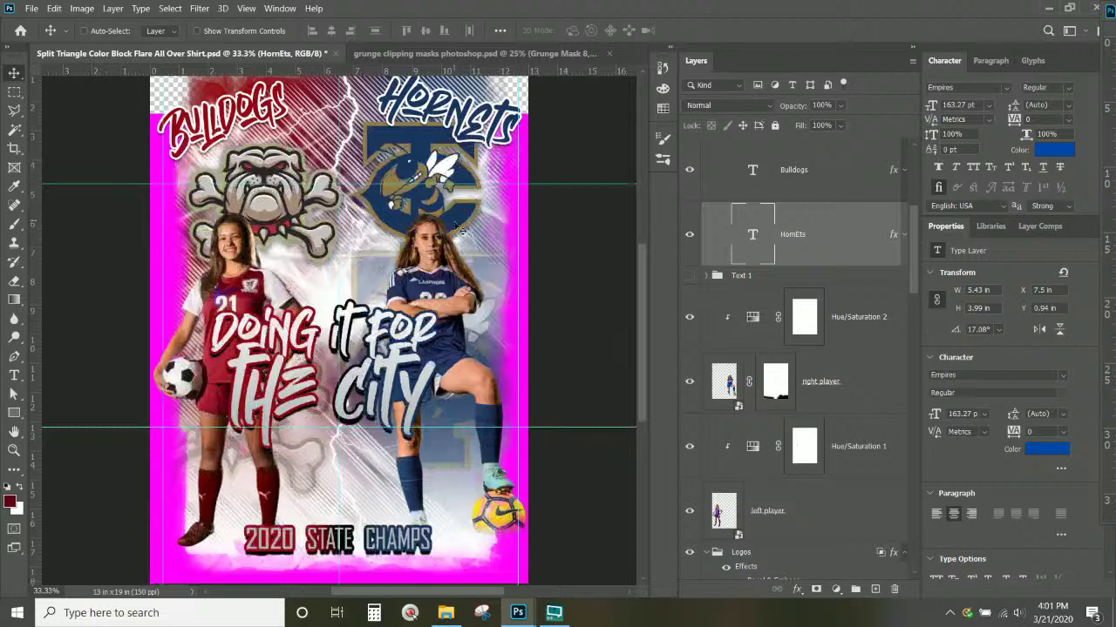
scroll(460, 226, "down", 1)
scroll(697, 538, "down", 10)
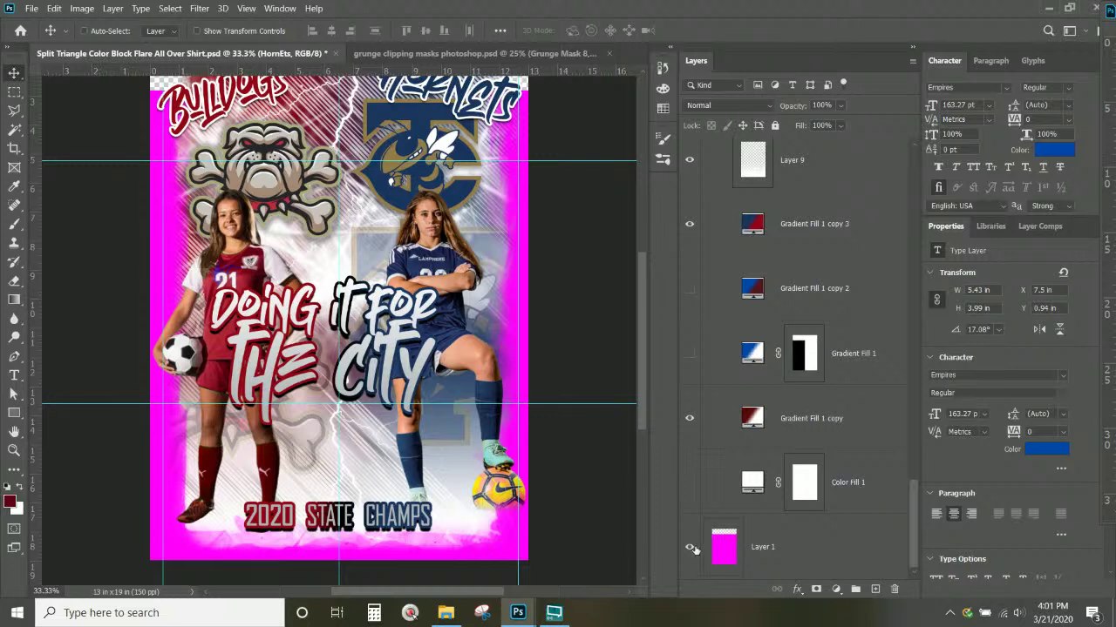
left_click(689, 547)
left_click(689, 482)
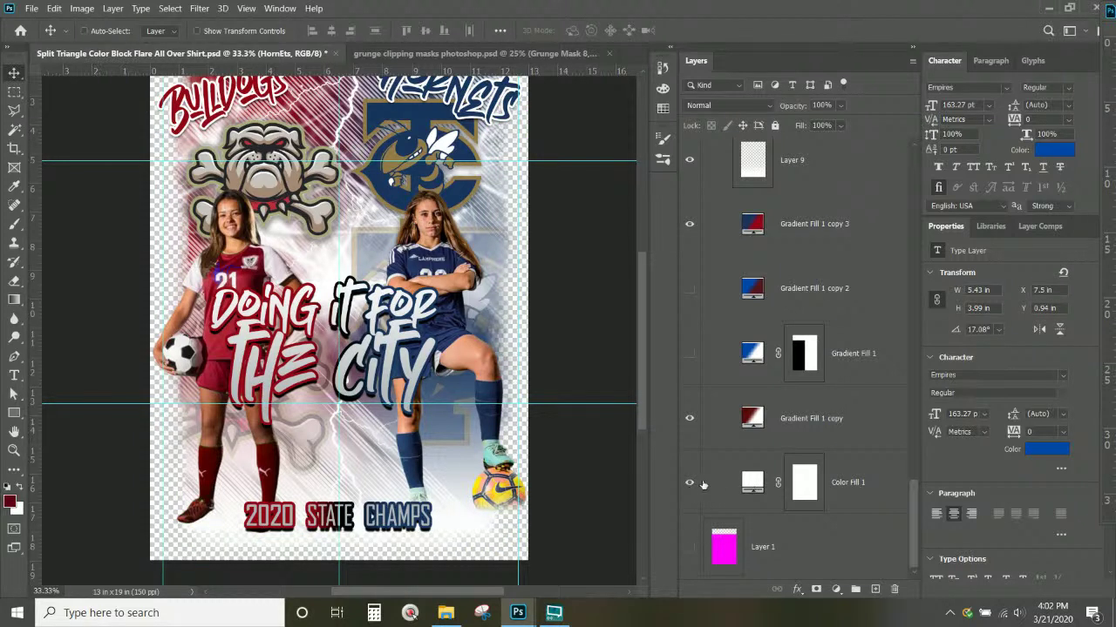
left_click(689, 484)
Add a black solid color fill clipped to the magenta Layer 1 and make Layer 1 visible.
left_click(723, 551)
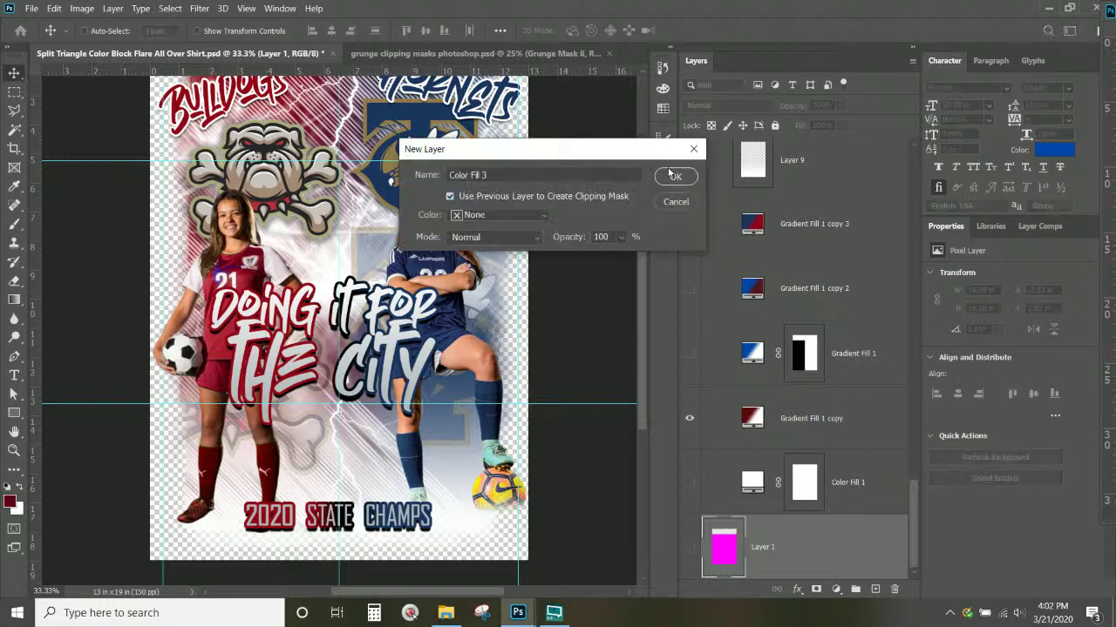
left_click(673, 175)
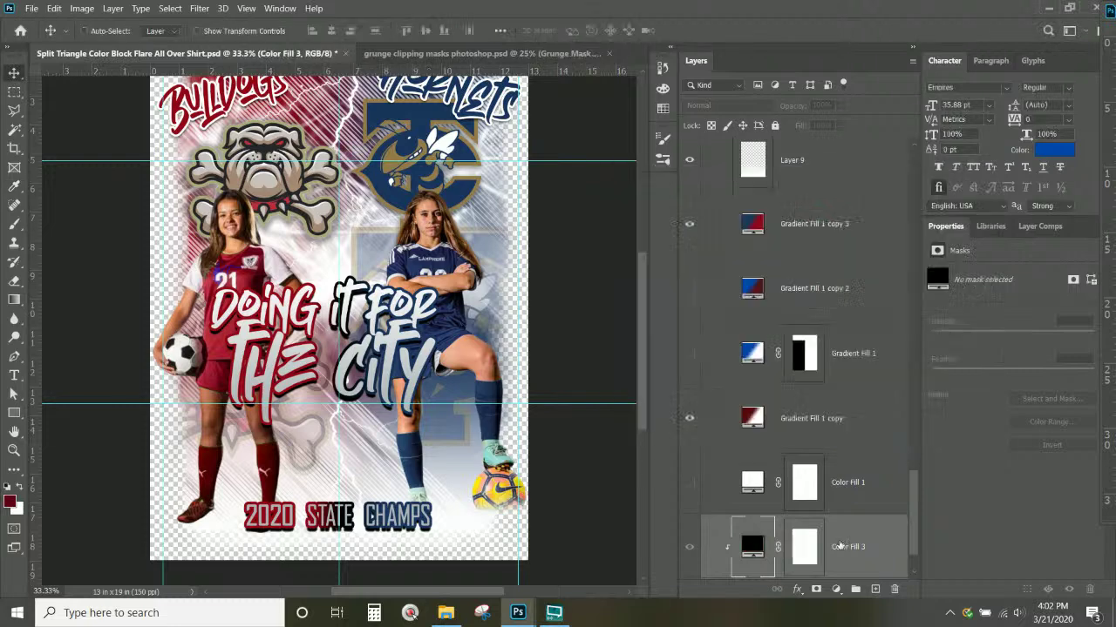
scroll(749, 522, "down", 1)
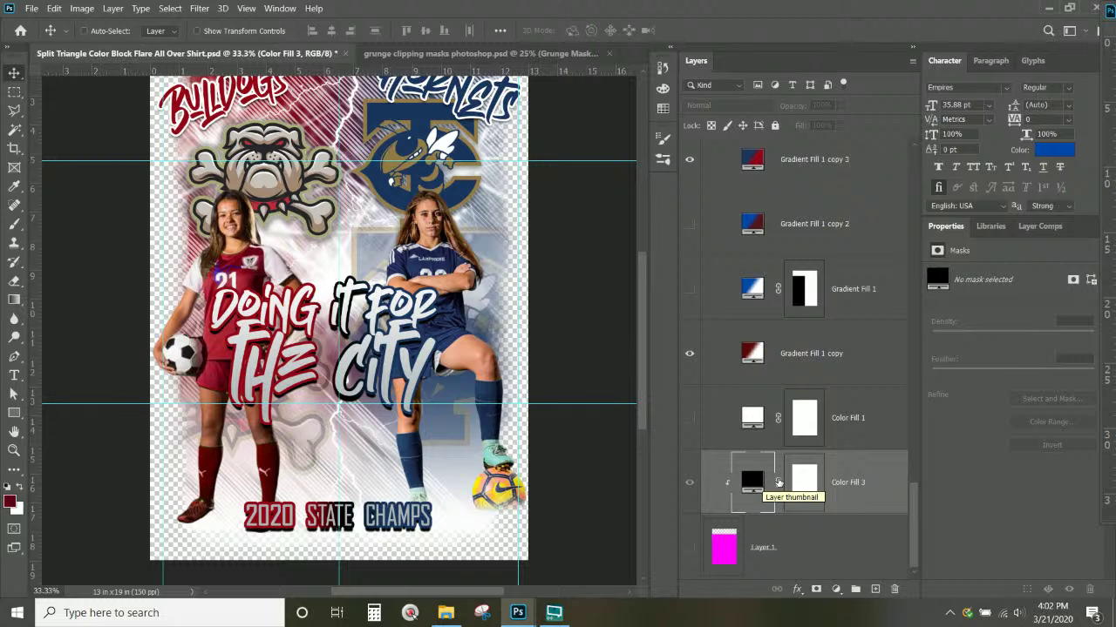
left_click(689, 547)
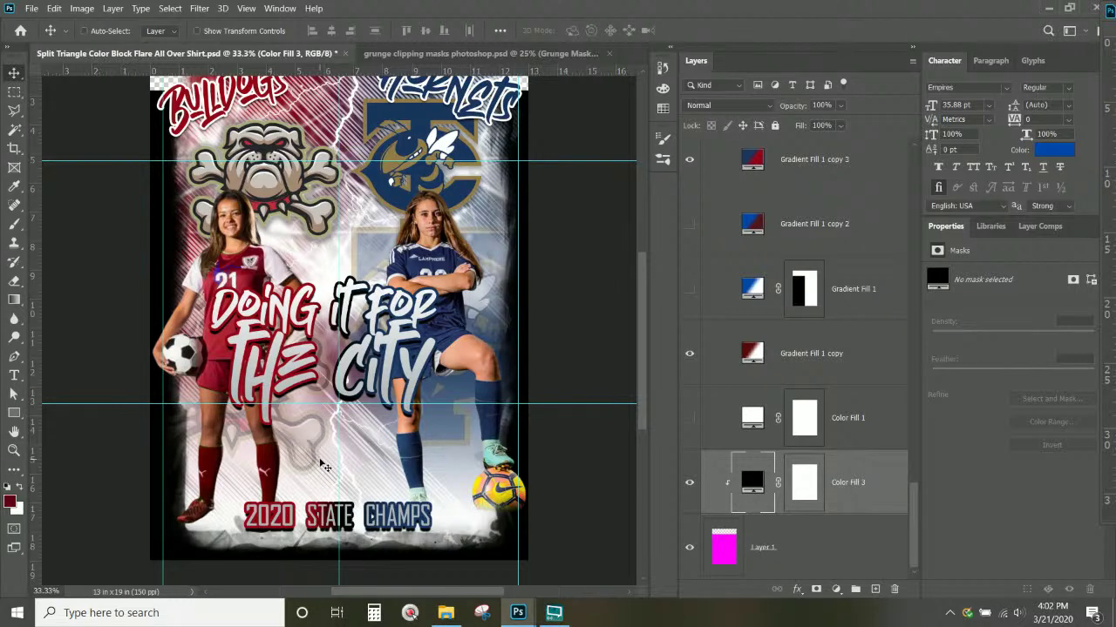
Resize Layer 1 to 13 by 19 in so it exactly covers the canvas.
left_click(725, 554)
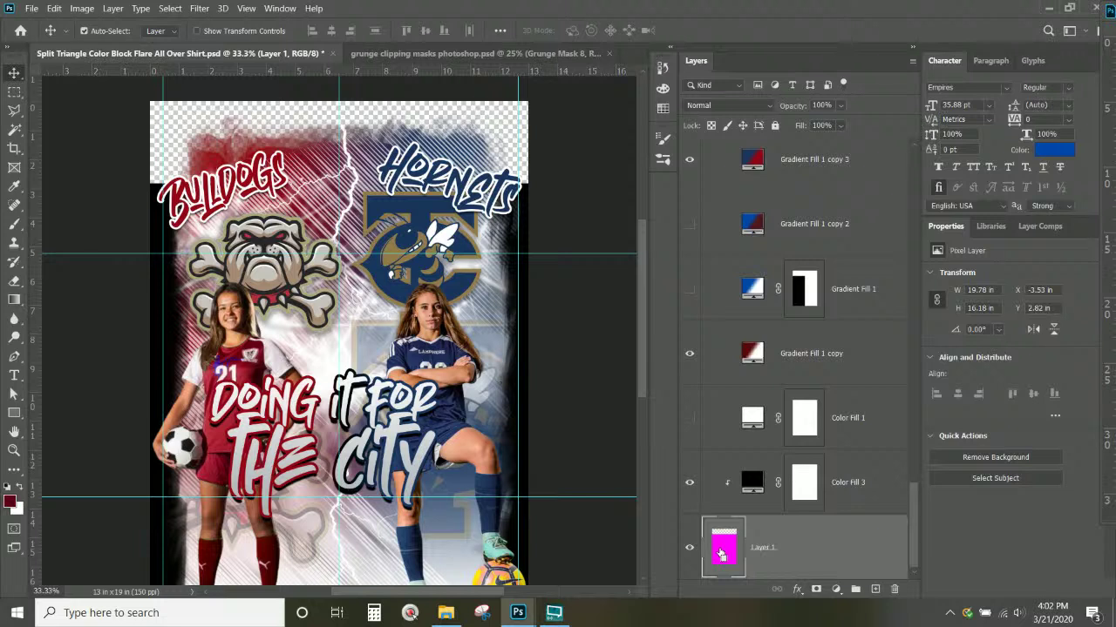
key("ctrl+t")
left_click_drag(594, 452, 562, 276)
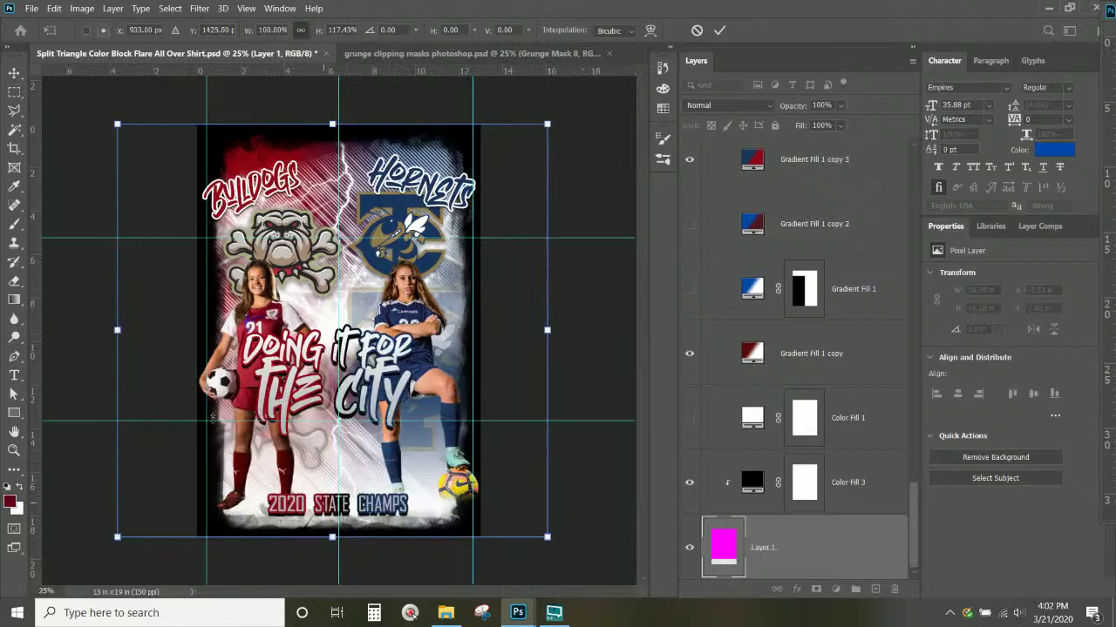
left_click_drag(117, 329, 192, 330)
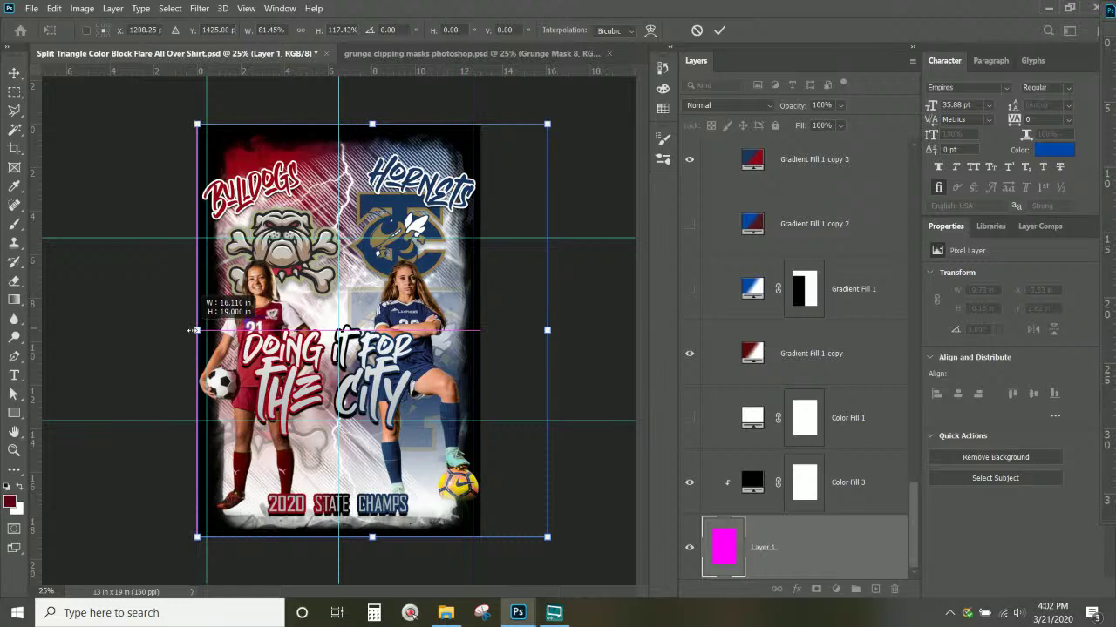
left_click_drag(548, 330, 482, 332)
key("Return")
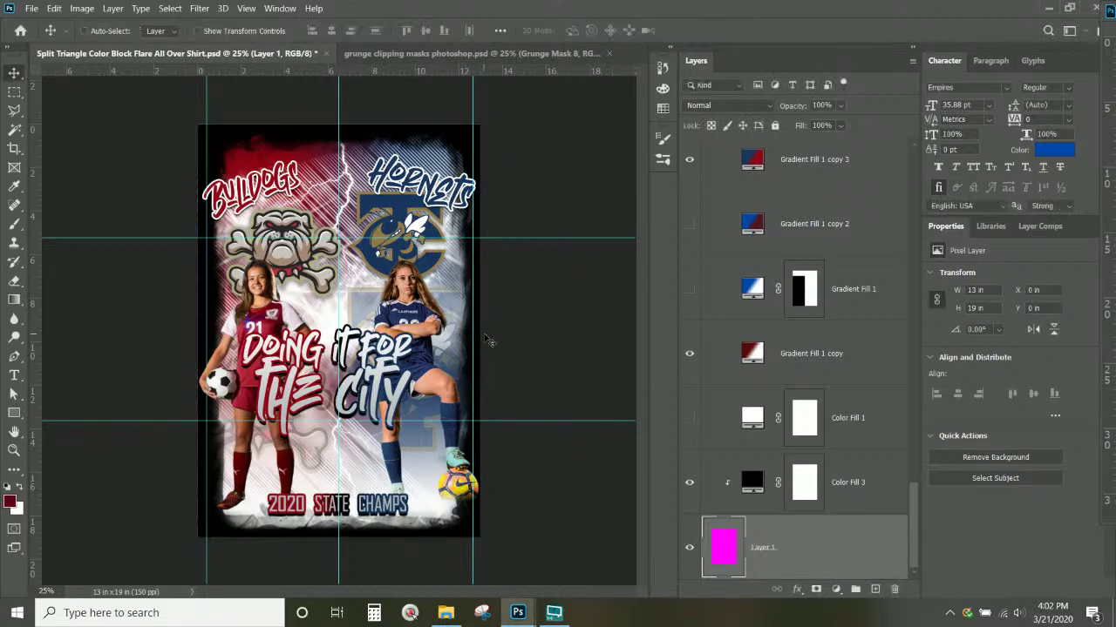
Select the left player layer and nudge it slightly toward the design's center.
key("ctrl+plus")
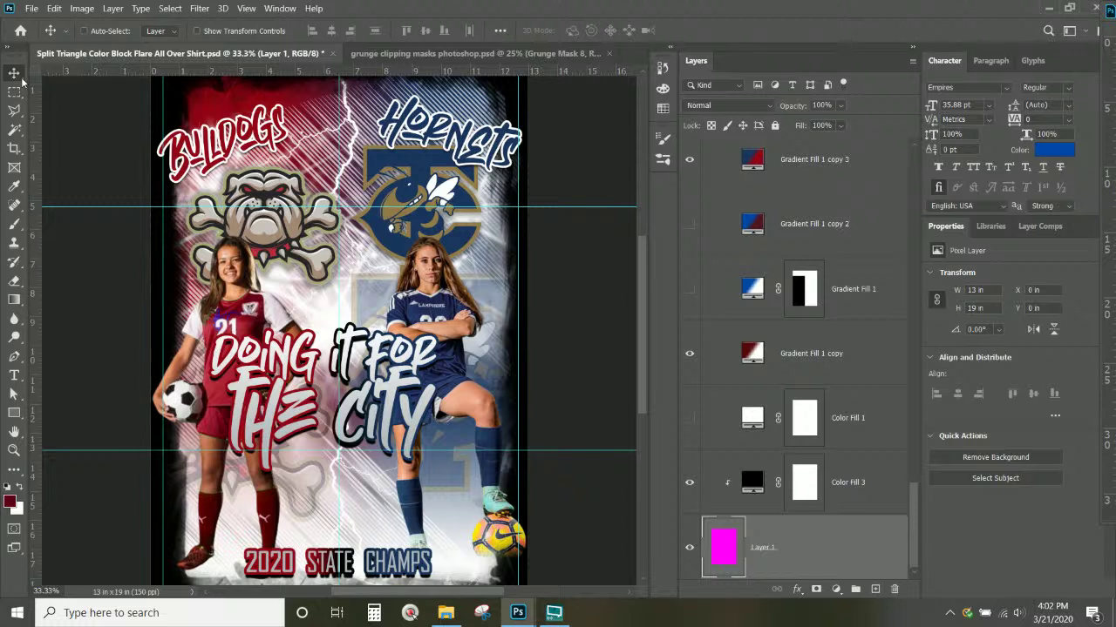
left_click(275, 340, "ctrl")
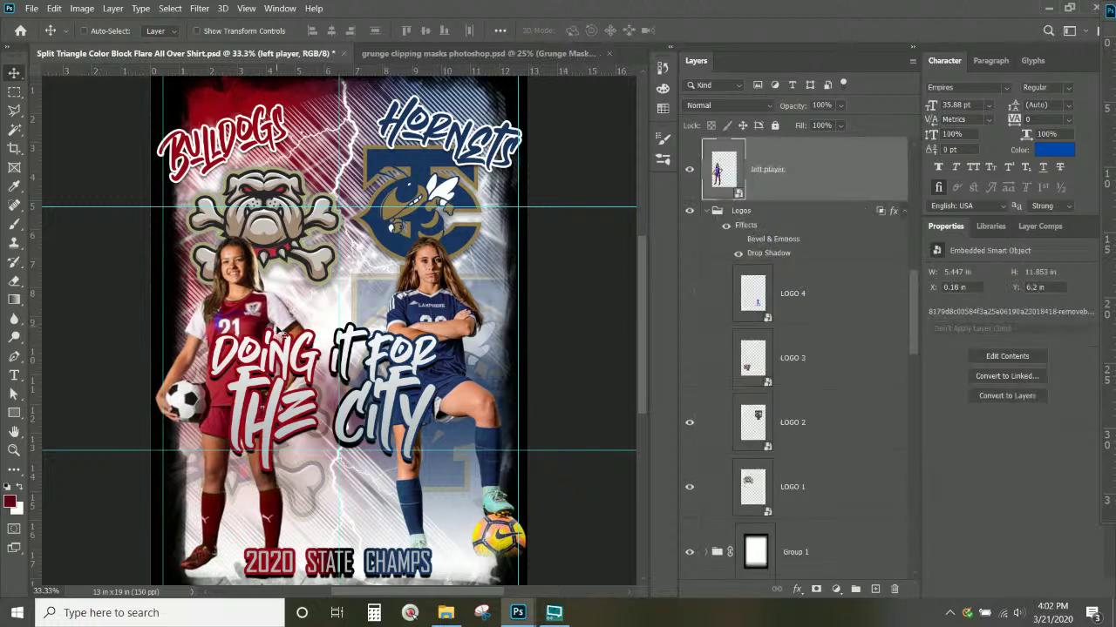
key("Right")
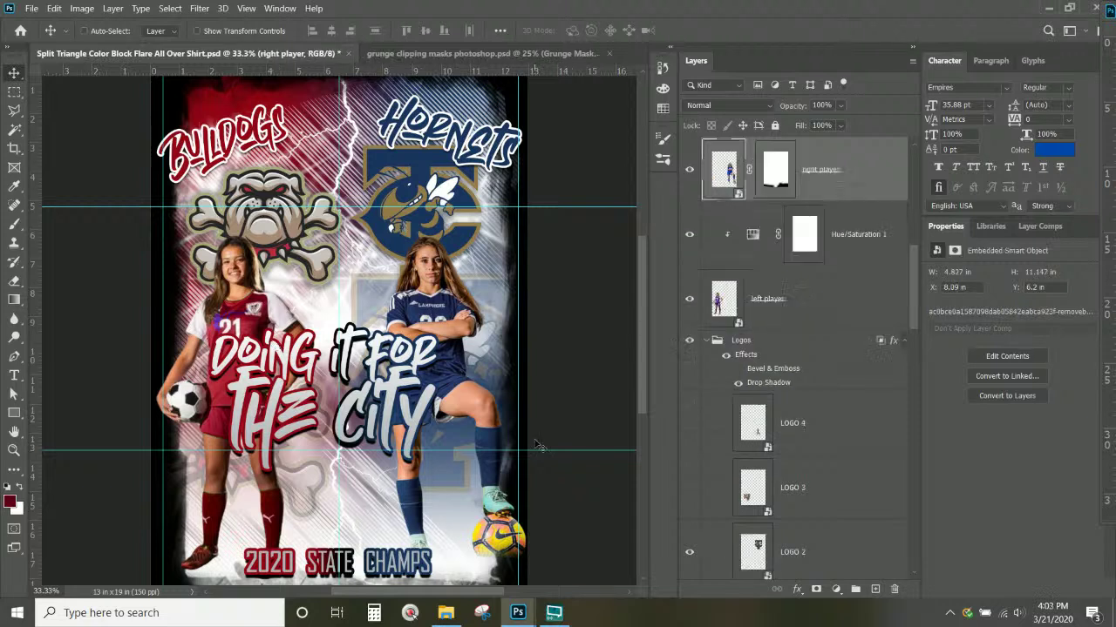
Nudge the right player layer toward the design's center to an X position of 7.91 in.
key("Left")
key("Left")
key("Left")
key("Left")
key("Left")
key("Left")
key("Left")
key("Left")
key("Left")
key("Left")
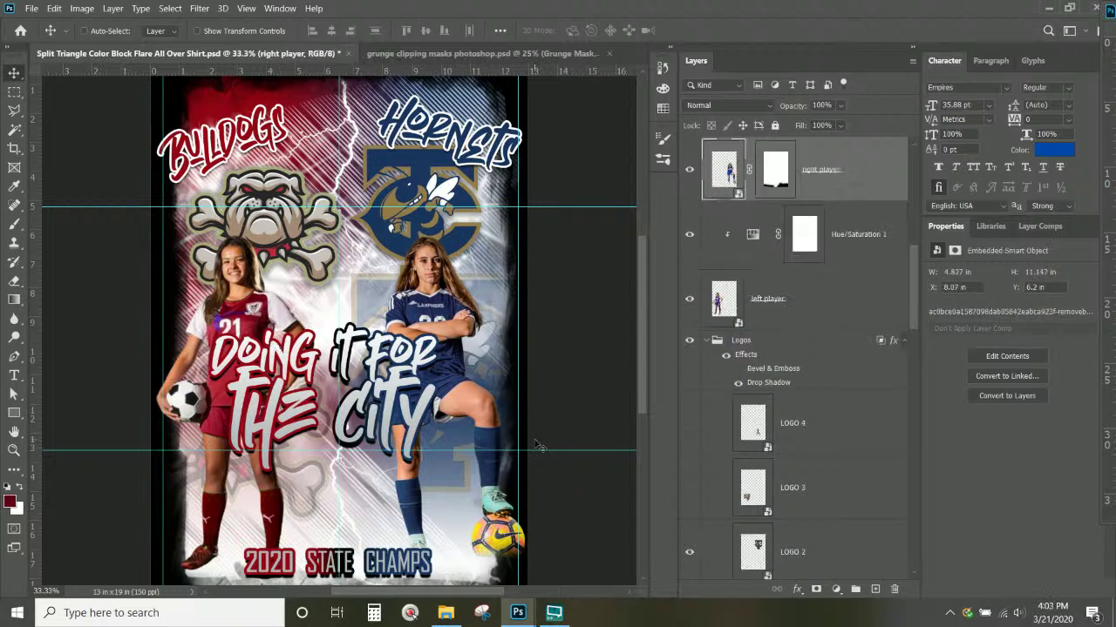
key("Left")
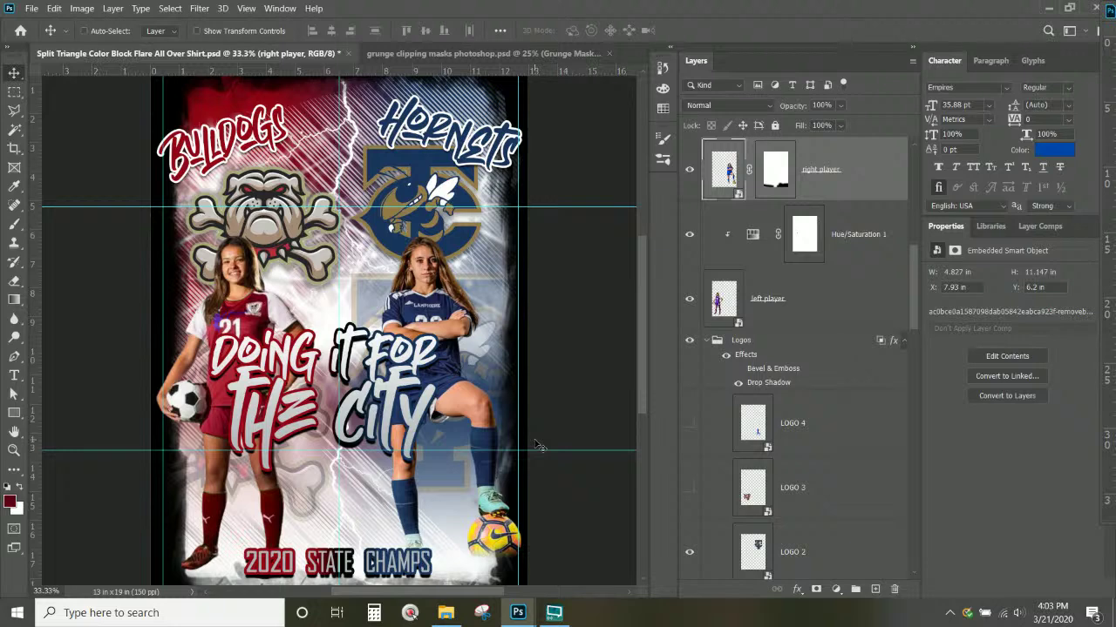
key("Left")
Select the background group's layer mask and unlink it from the group.
scroll(538, 445, "down", 3)
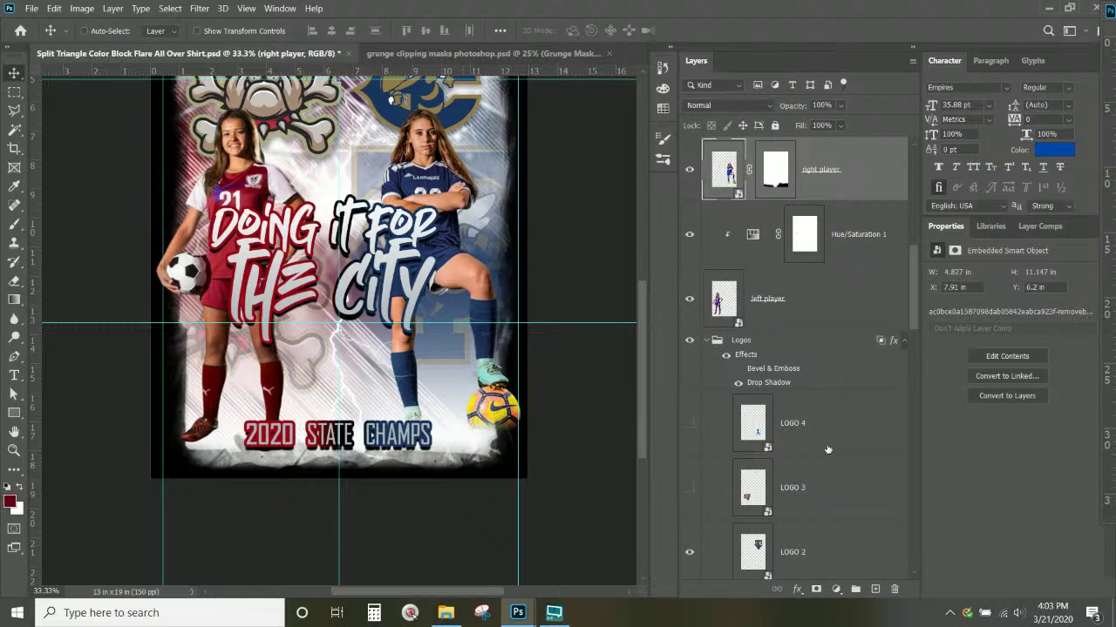
scroll(815, 490, "down", 5)
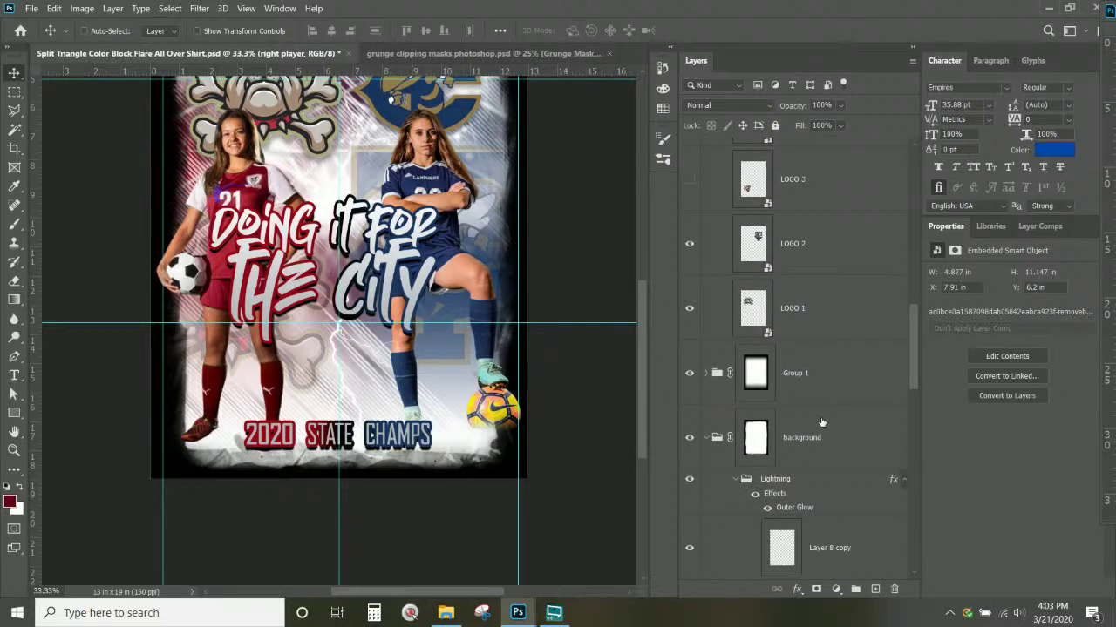
scroll(821, 422, "down", 1)
left_click(755, 384)
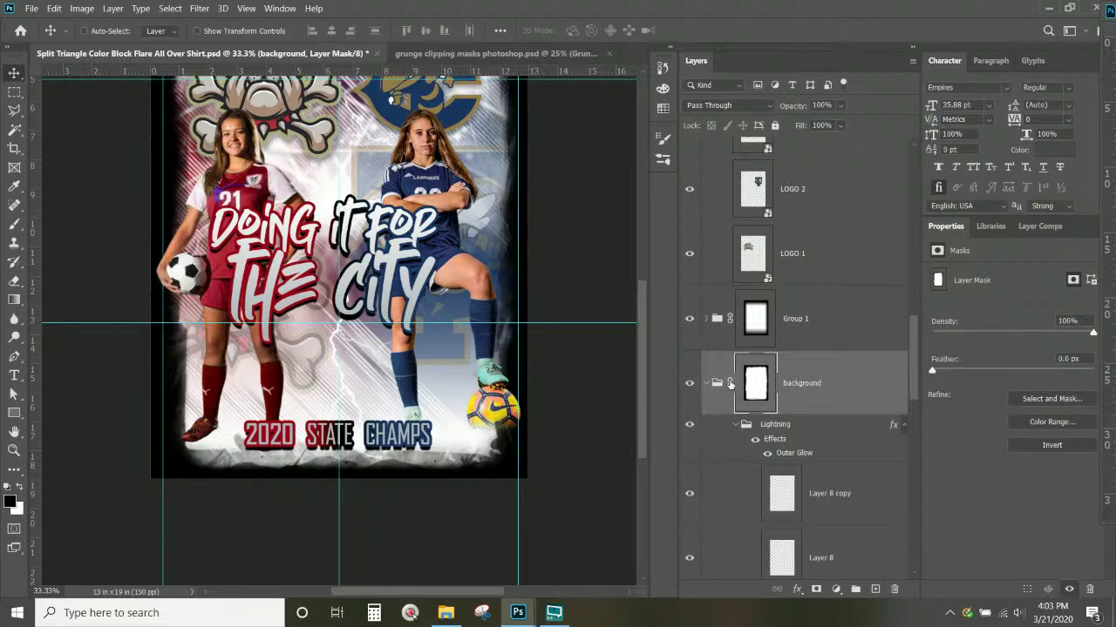
left_click(731, 384)
Shrink the background group's mask to 92.07% height by pulling in its lower and upper edges.
key("ctrl+t")
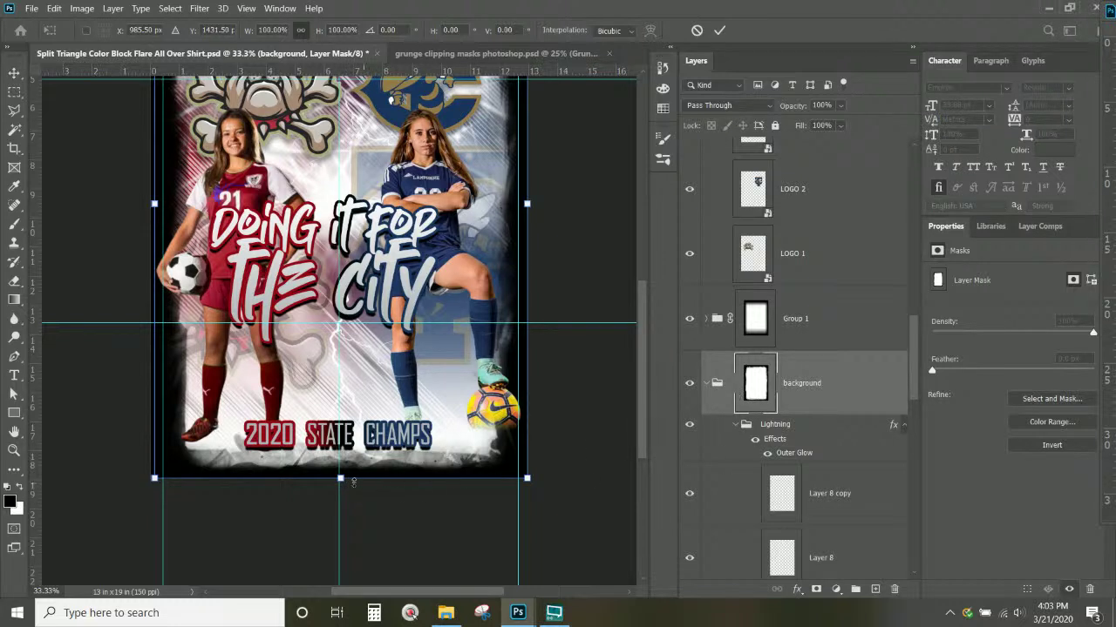
left_click_drag(341, 478, 346, 462)
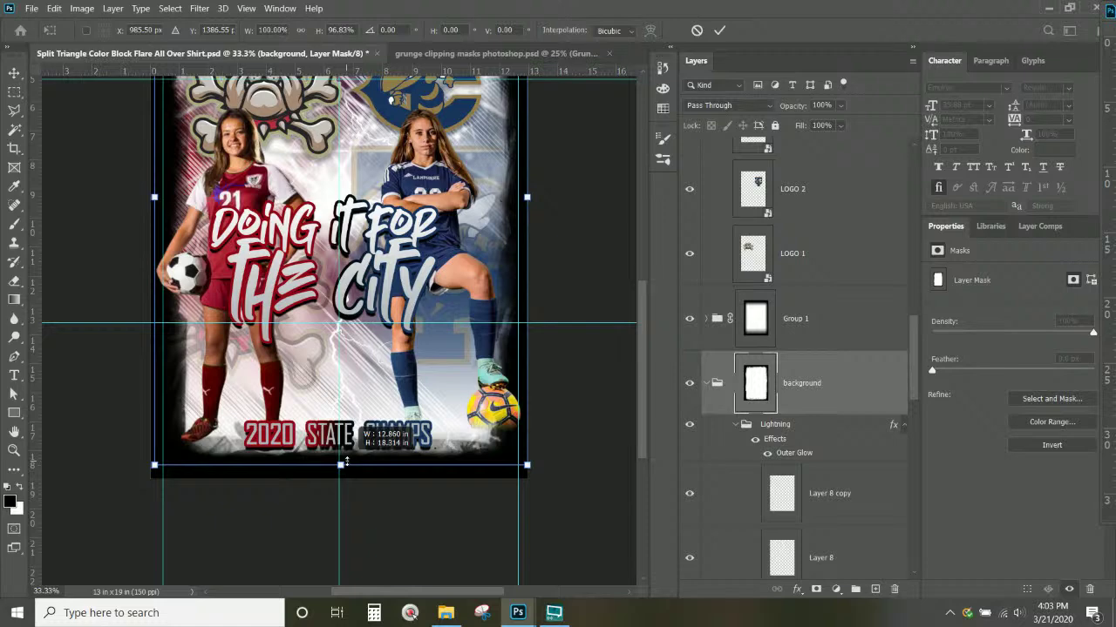
left_click_drag(346, 462, 346, 450)
scroll(348, 261, "up", 5)
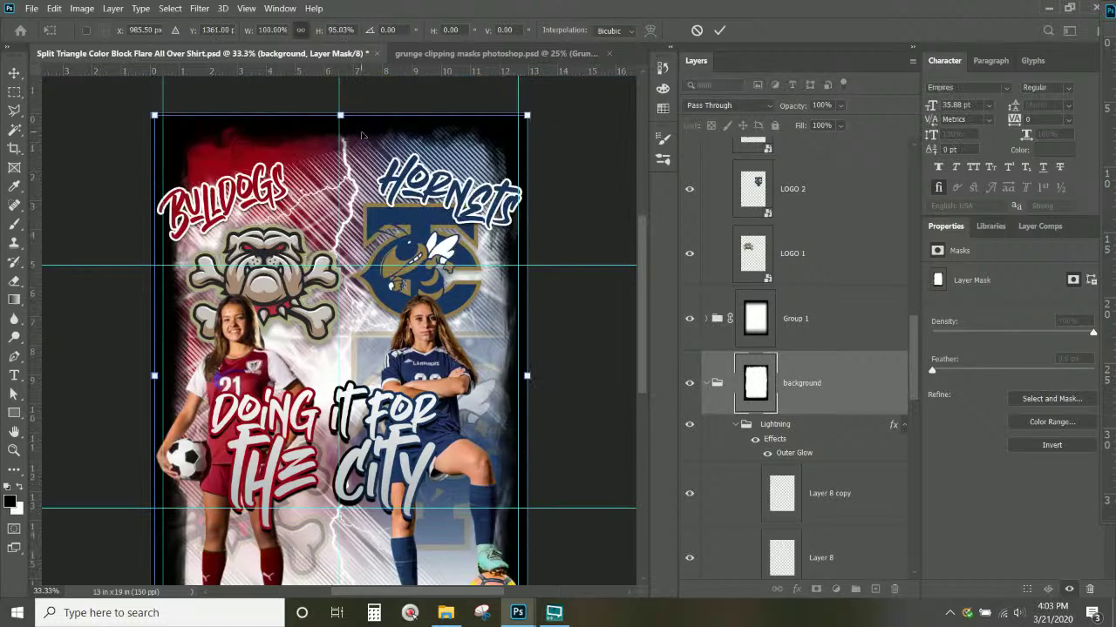
left_click_drag(338, 117, 340, 131)
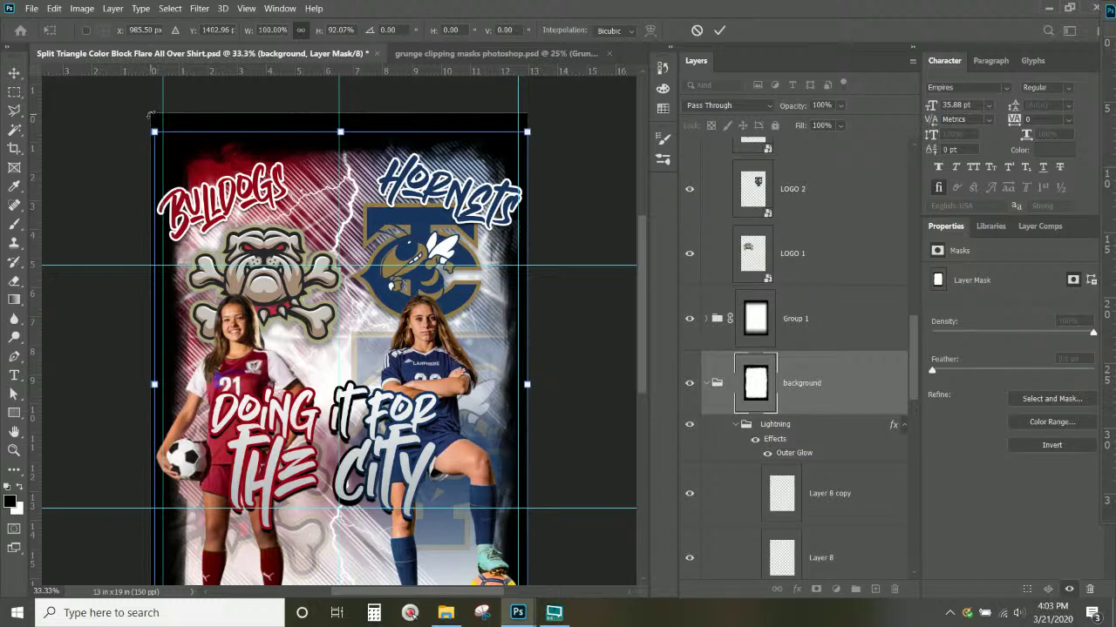
key("Return")
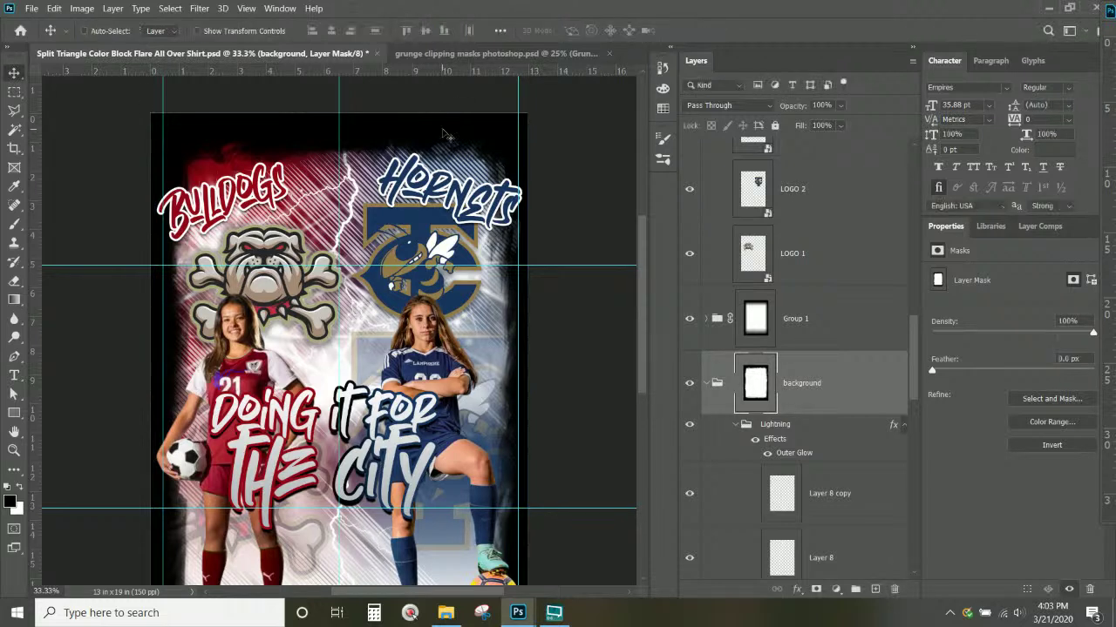
Hide the magenta base layer, Layer 1, so the design sits on a transparent background, and save the document.
scroll(446, 140, "down", 3)
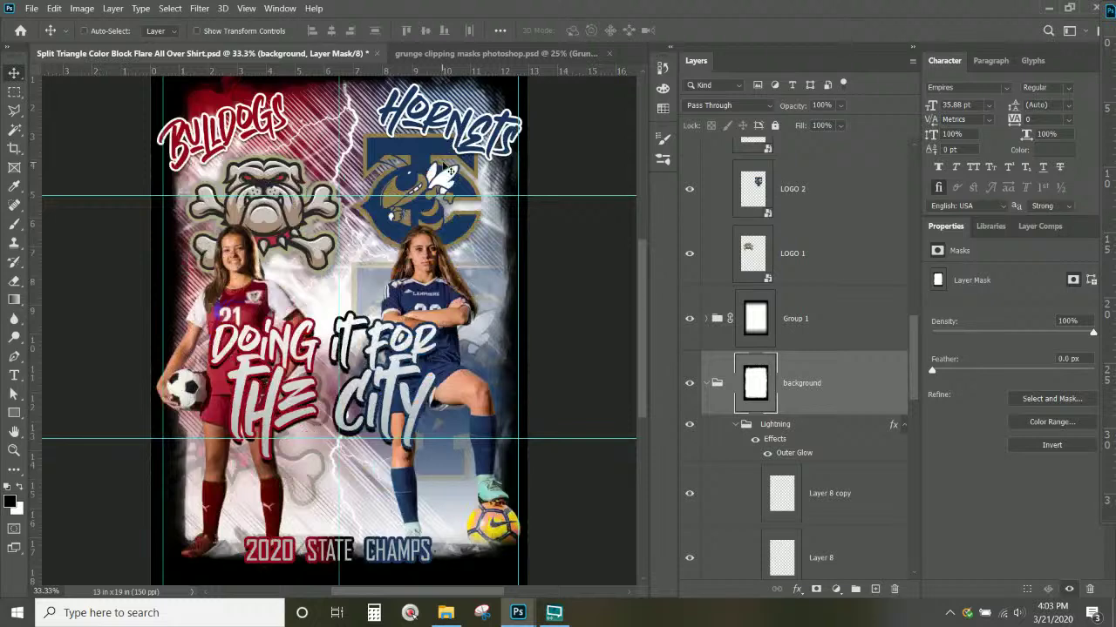
scroll(445, 165, "down", 5)
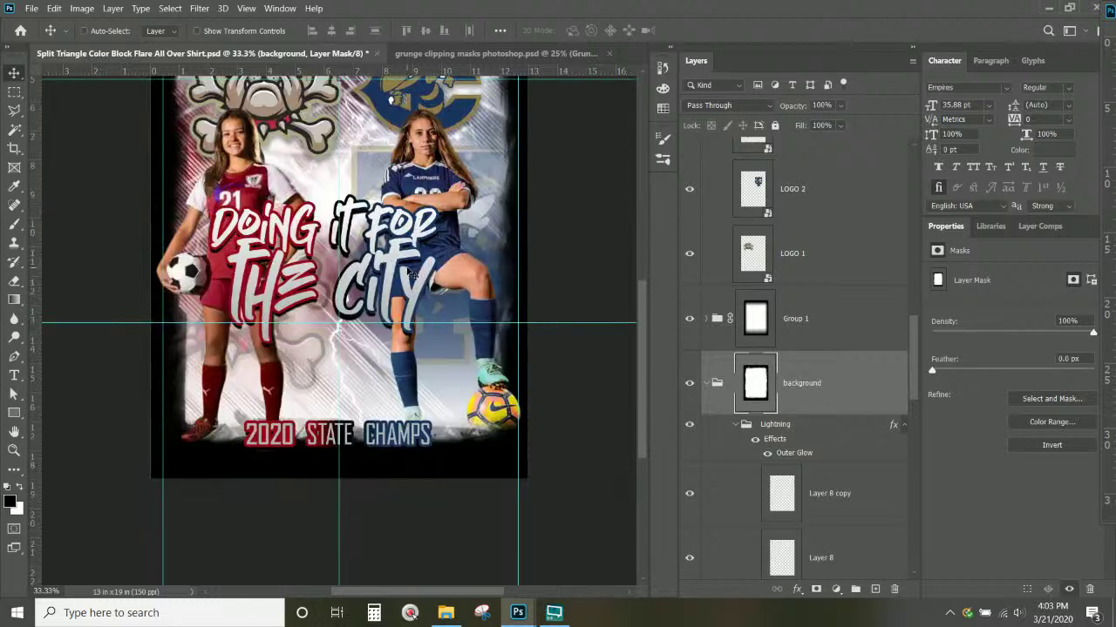
scroll(409, 272, "up", 6)
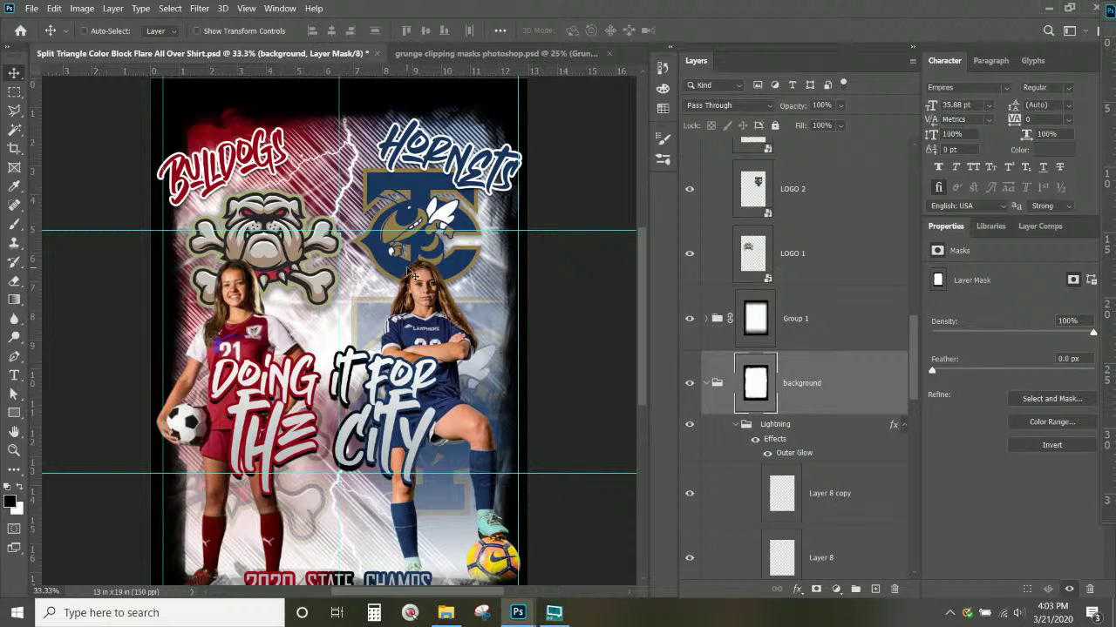
scroll(412, 273, "down", 3)
scroll(748, 457, "down", 10)
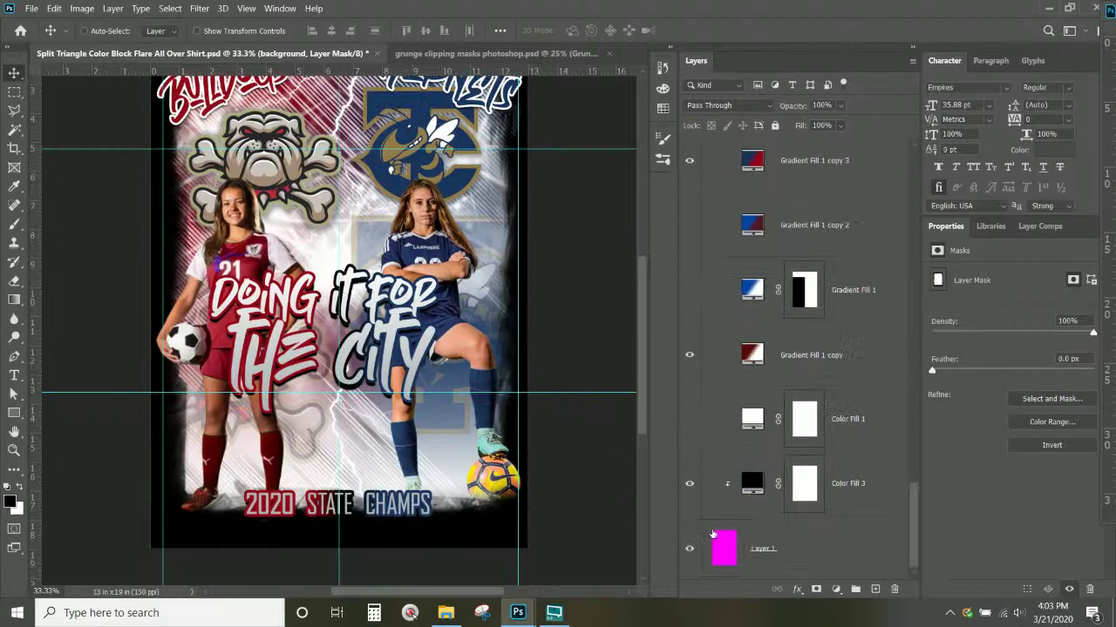
left_click(690, 551)
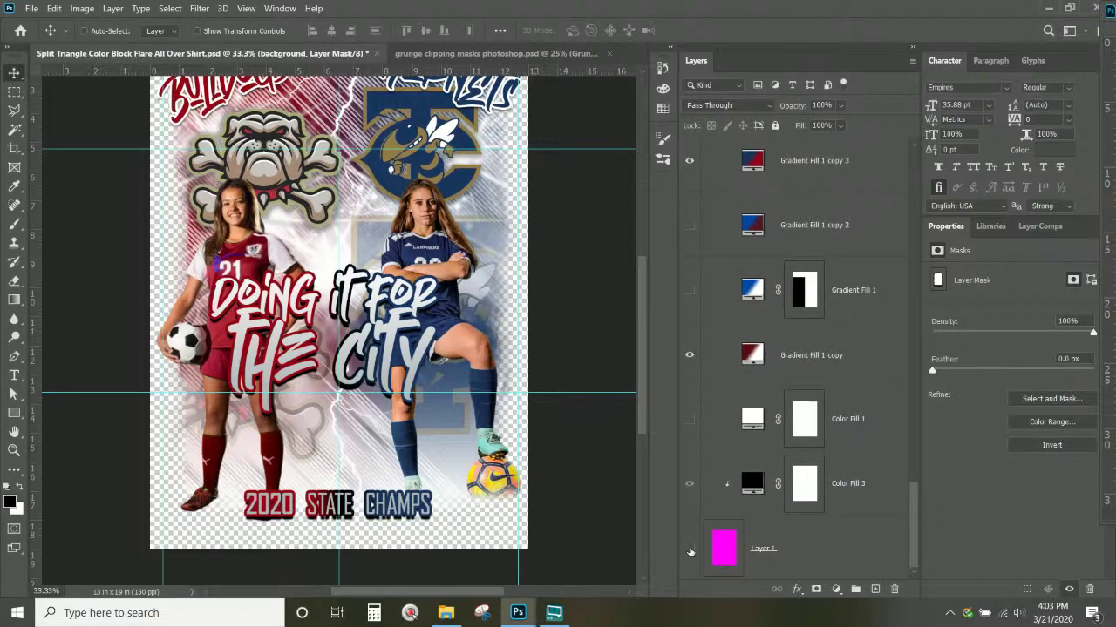
scroll(692, 523, "up", 1)
scroll(466, 229, "up", 3)
scroll(466, 229, "up", 1)
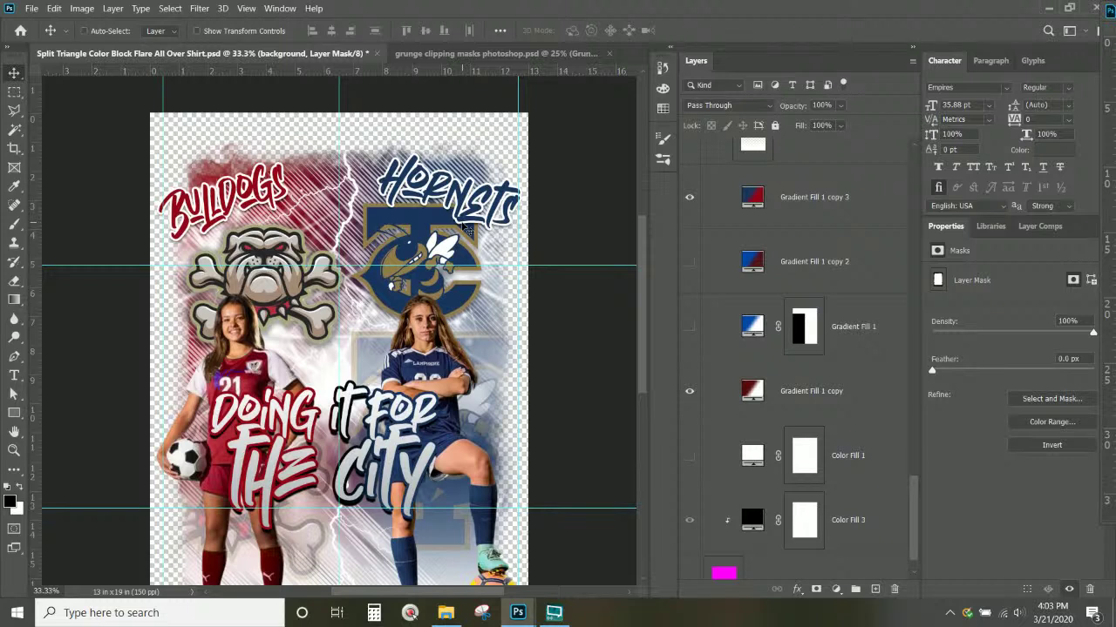
key("ctrl+s")
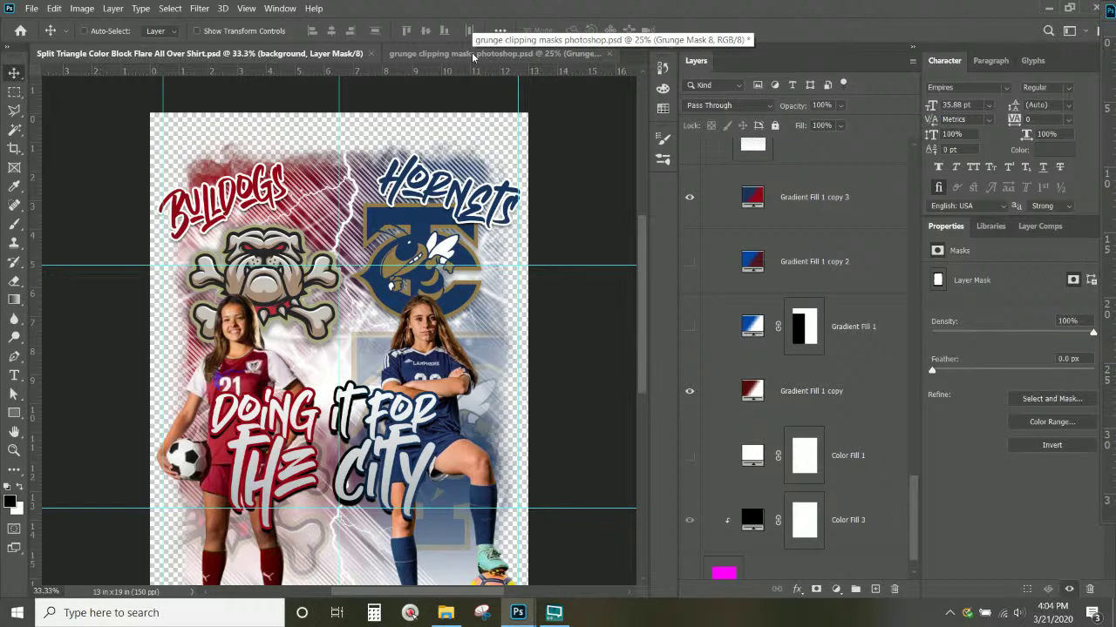
Move the faded bulldog logo copy about 1.4 in toward the design's center and about 2.5 in down.
scroll(338, 331, "down", 2)
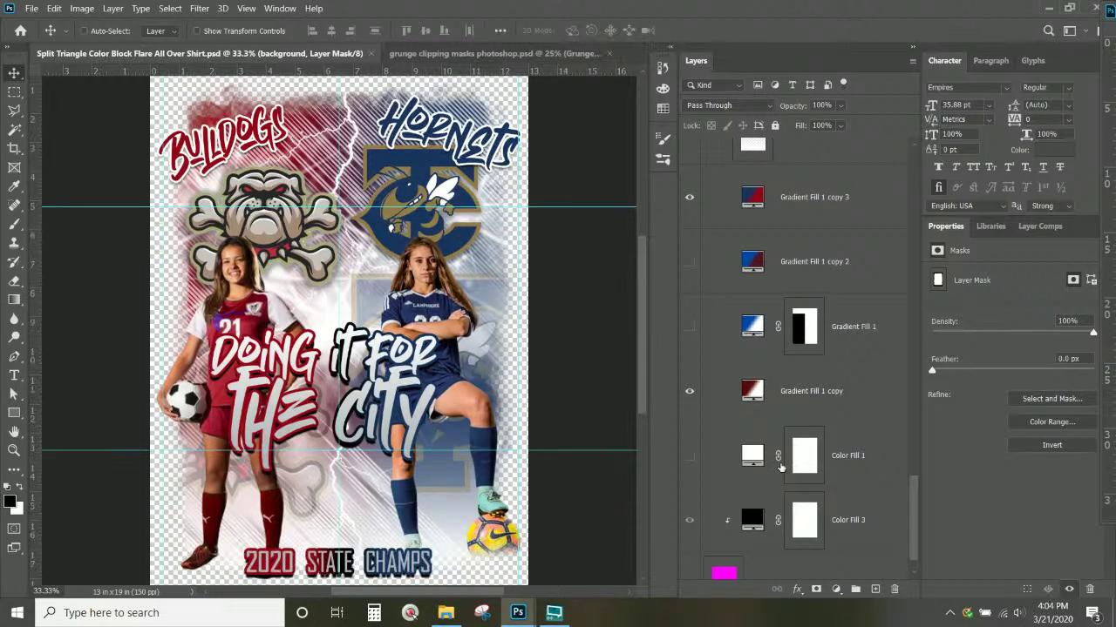
scroll(376, 357, "down", 1)
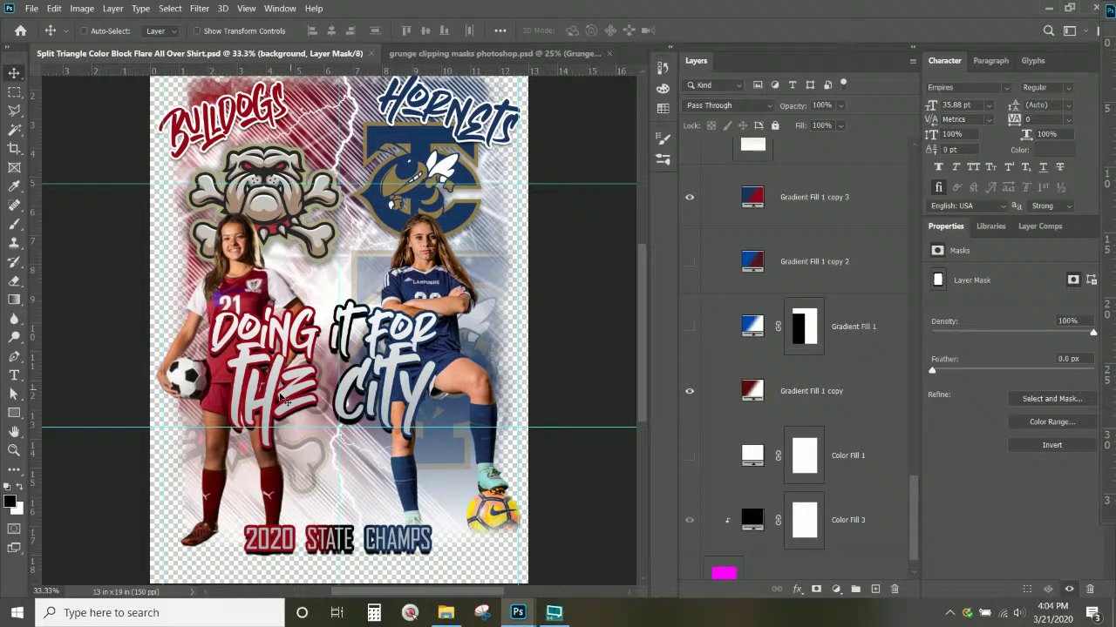
right_click(295, 449)
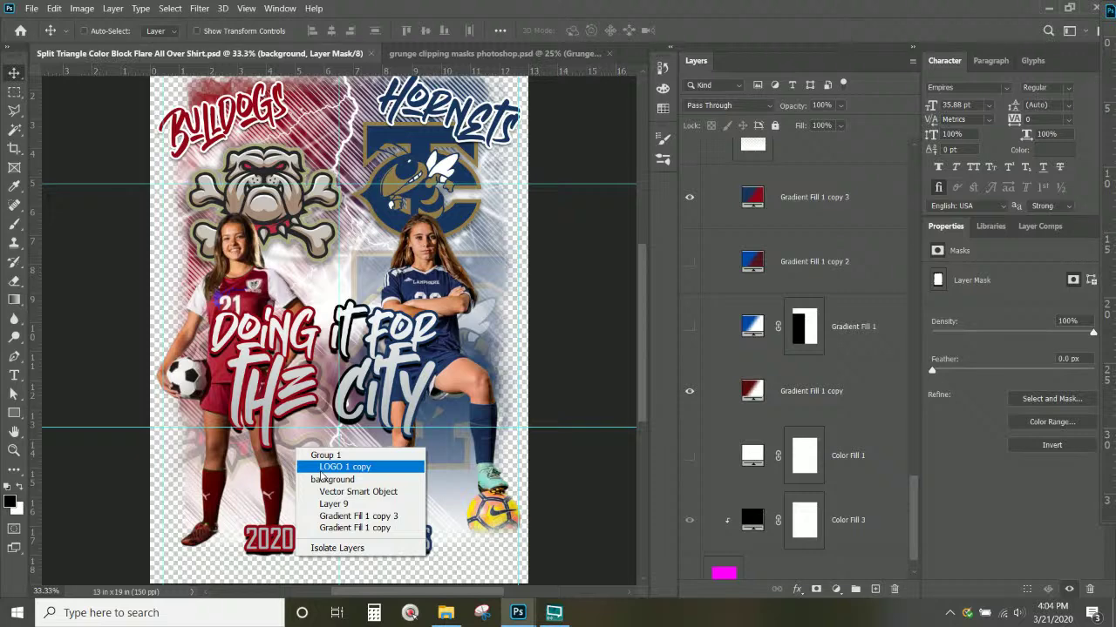
left_click(345, 466)
left_click_drag(345, 466, 348, 335)
left_click_drag(340, 392, 332, 495)
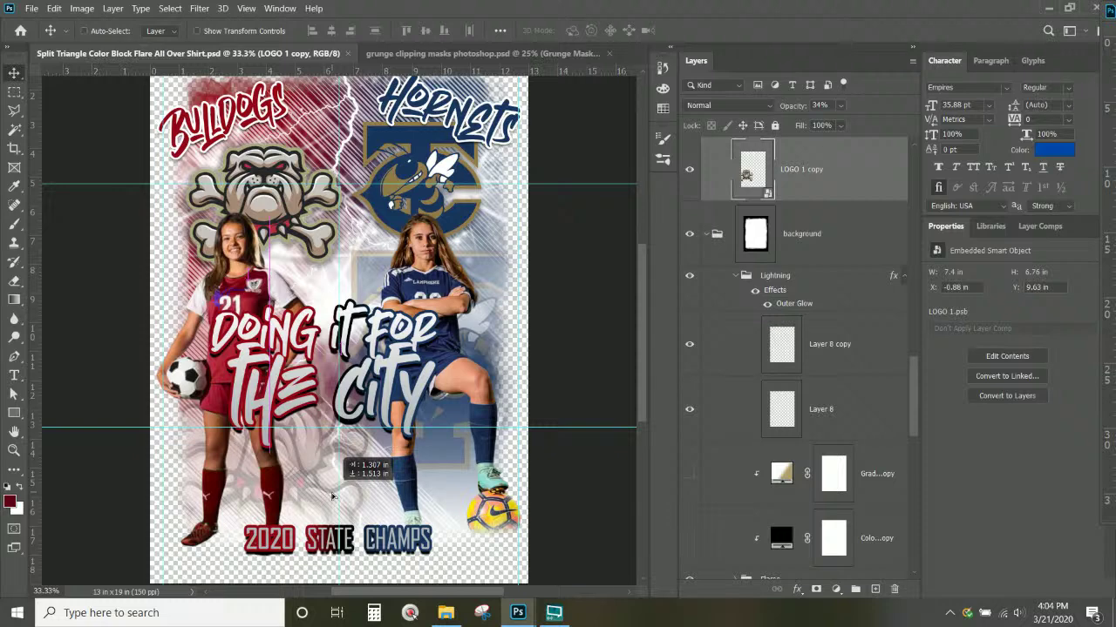
left_click_drag(332, 495, 333, 496)
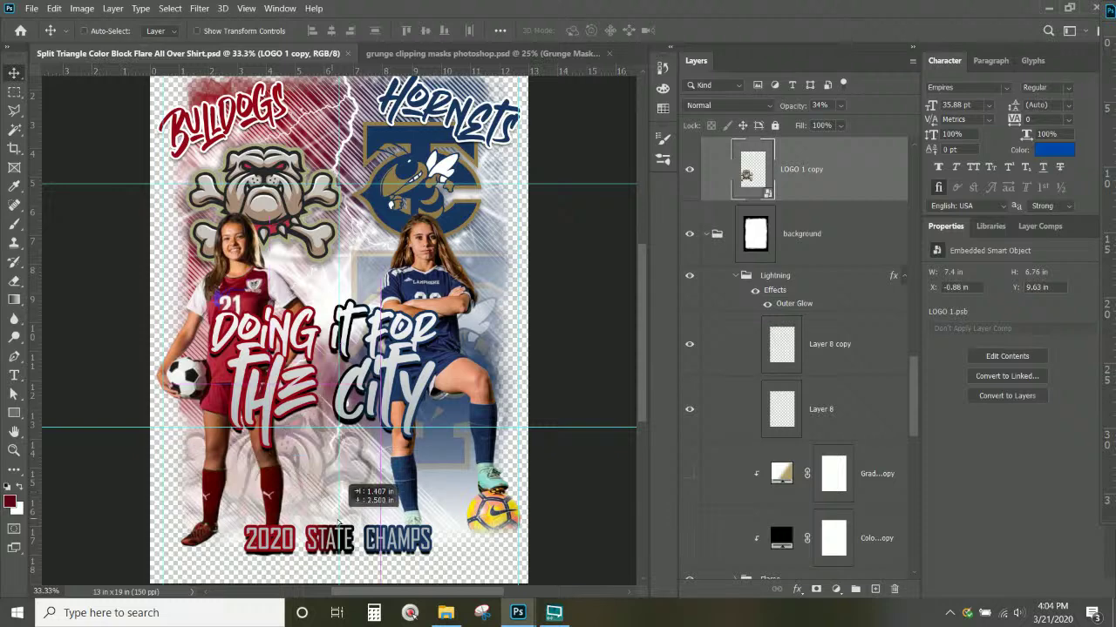
Move the faded hornet logo copy to X 4.22 in and Y 5.95 in, and save and close the soccer design.
key("ctrl+v")
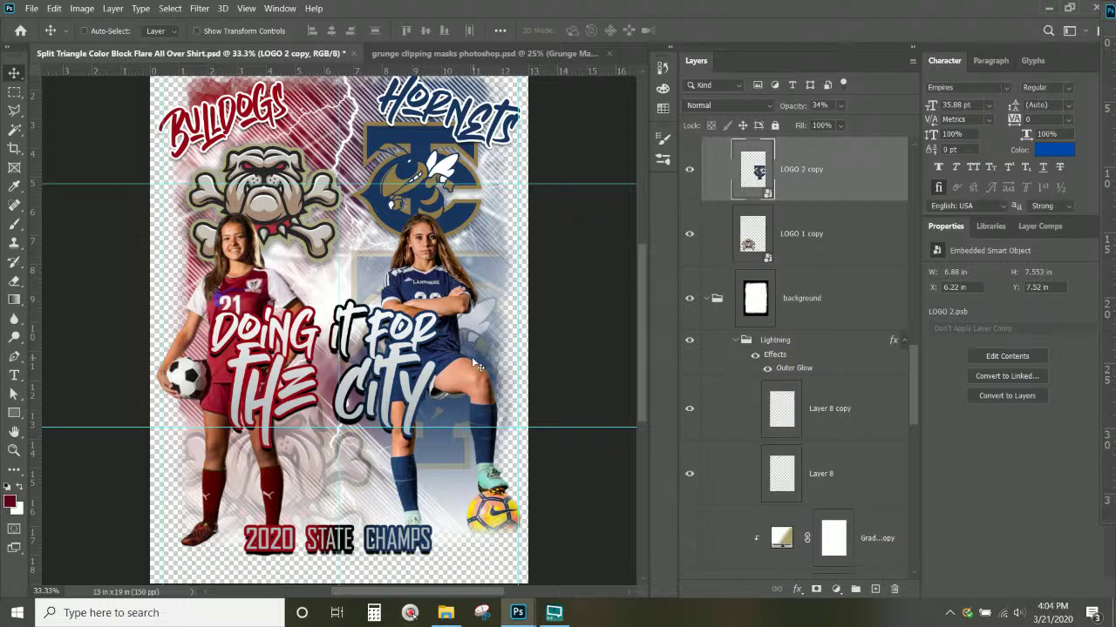
left_click_drag(477, 366, 423, 281)
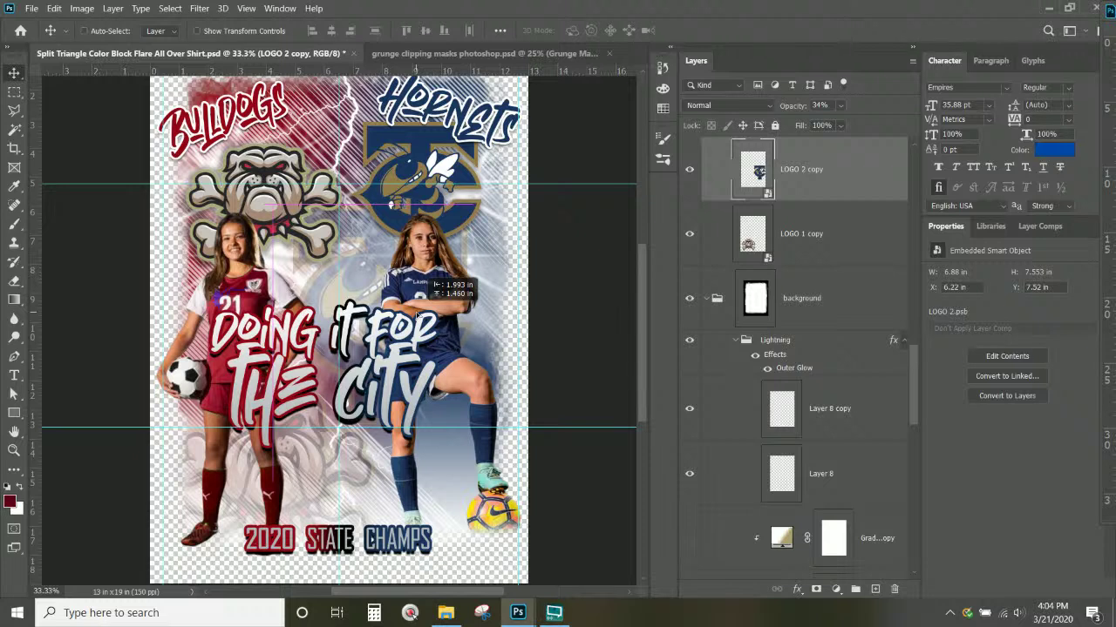
left_click_drag(416, 315, 416, 312)
key("ctrl+s")
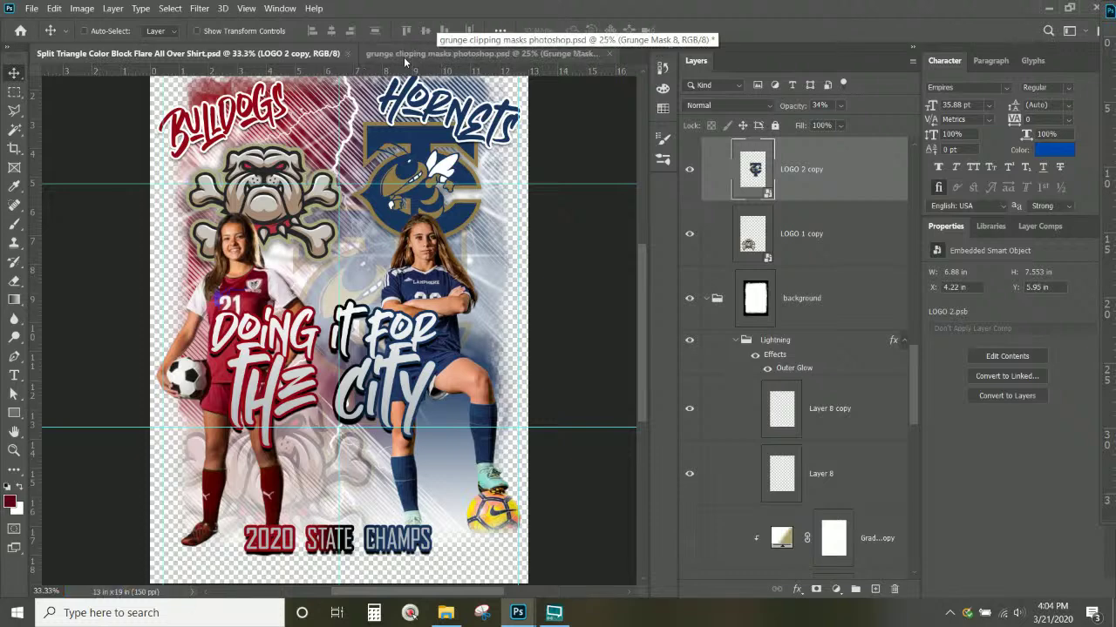
left_click(347, 54)
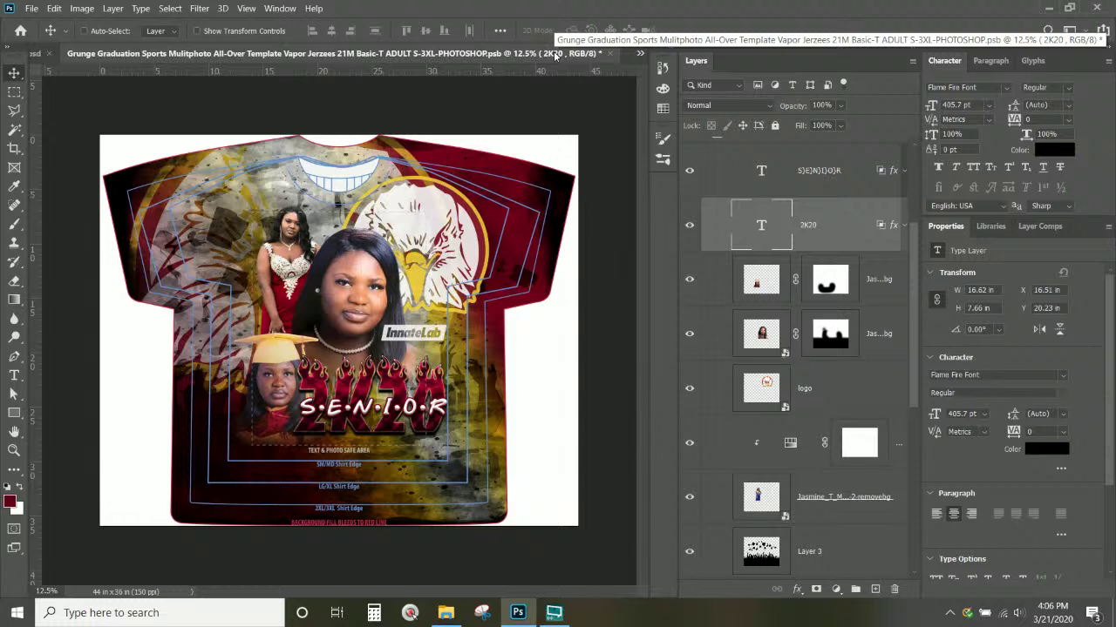
Crop the graduation all-over shirt template to a 13:19 aspect ratio around its central artwork.
scroll(802, 261, "up", 3)
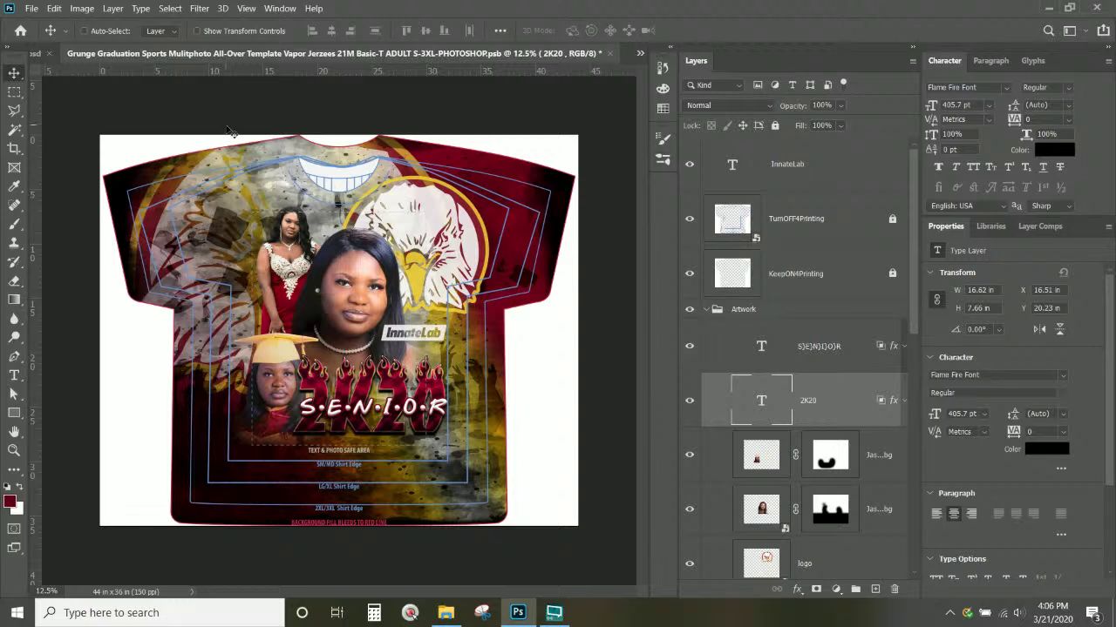
left_click(796, 219)
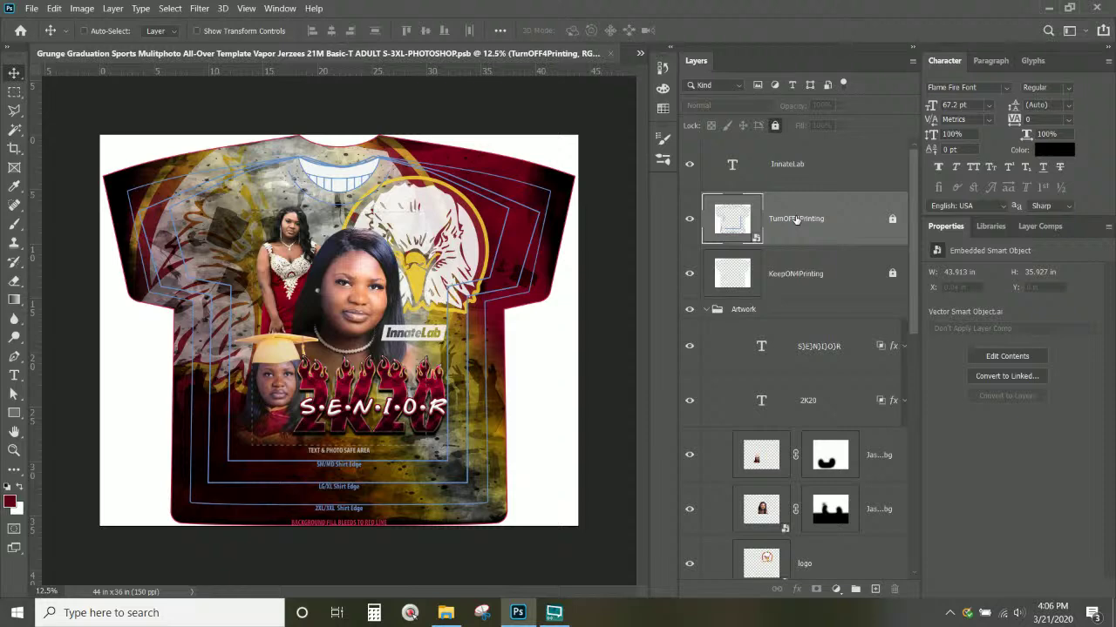
key("c")
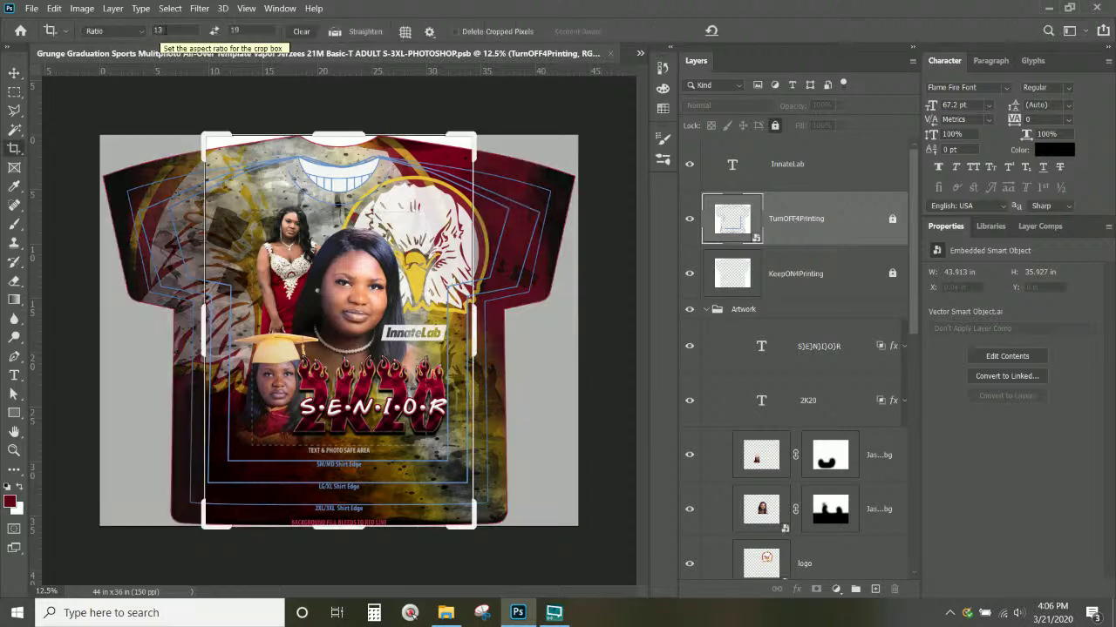
type("3")
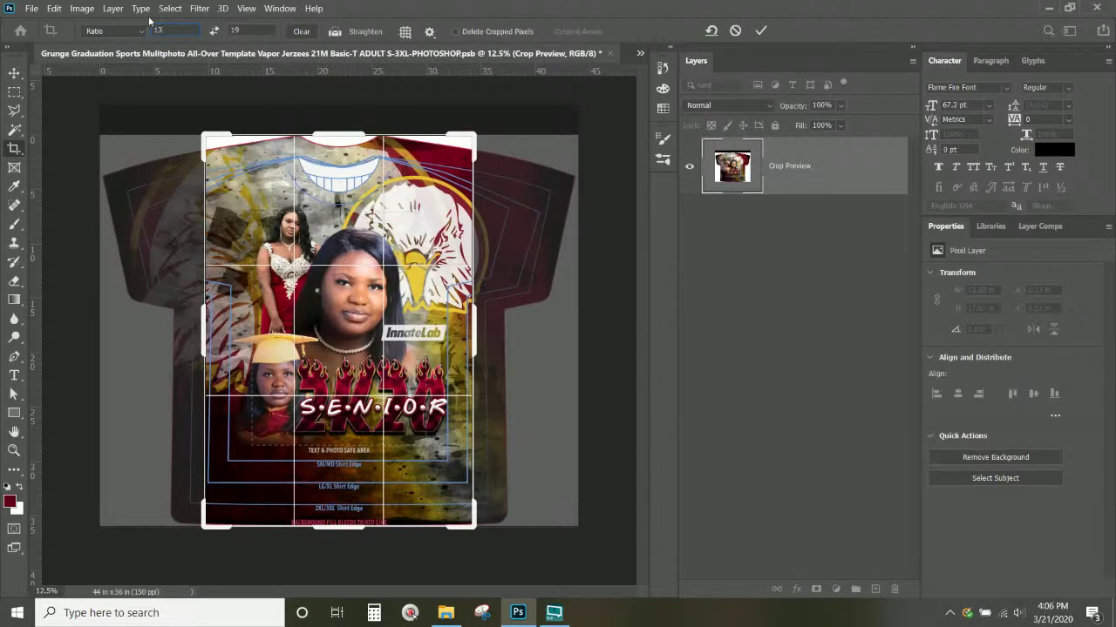
key("Tab")
key("Return")
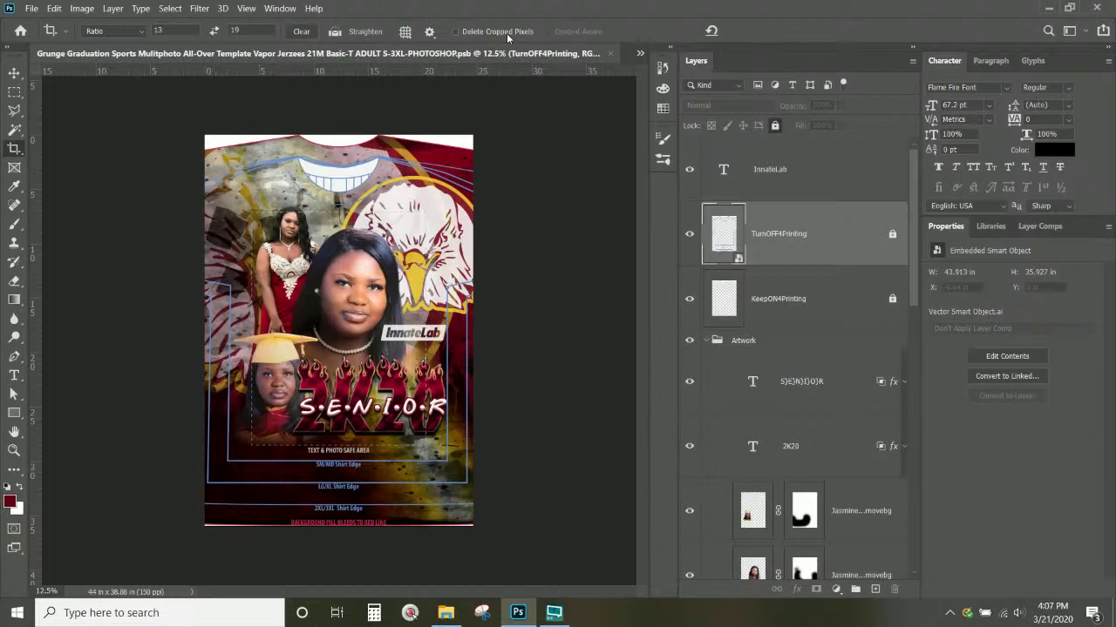
Resize the cropped image to a height of 19 inches with proportions constrained at 150 pixels/inch.
left_click(81, 8)
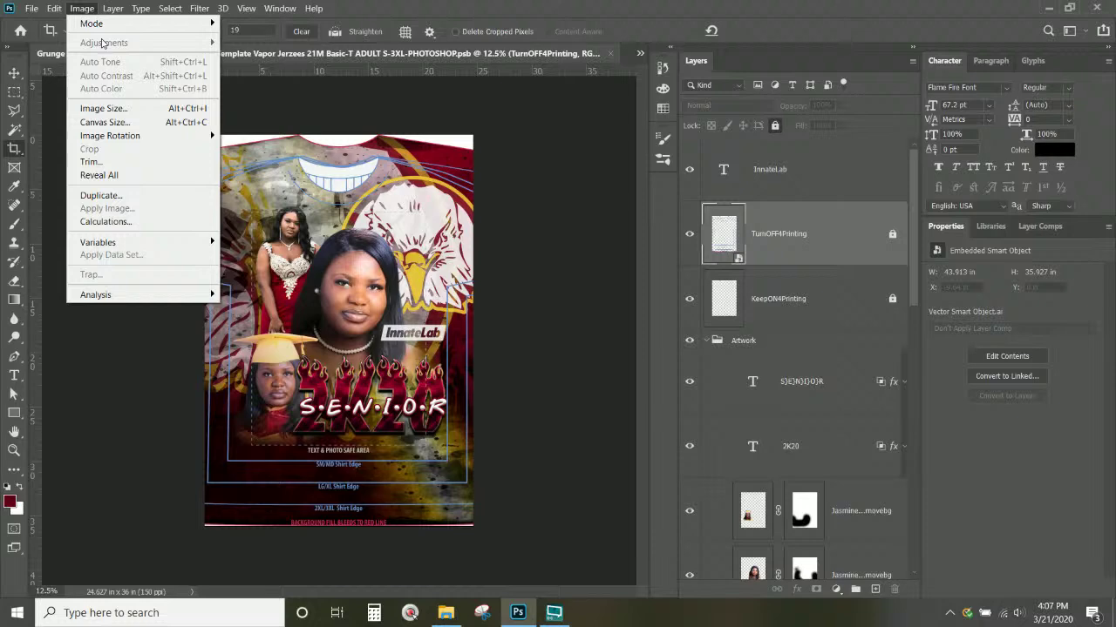
left_click(98, 107)
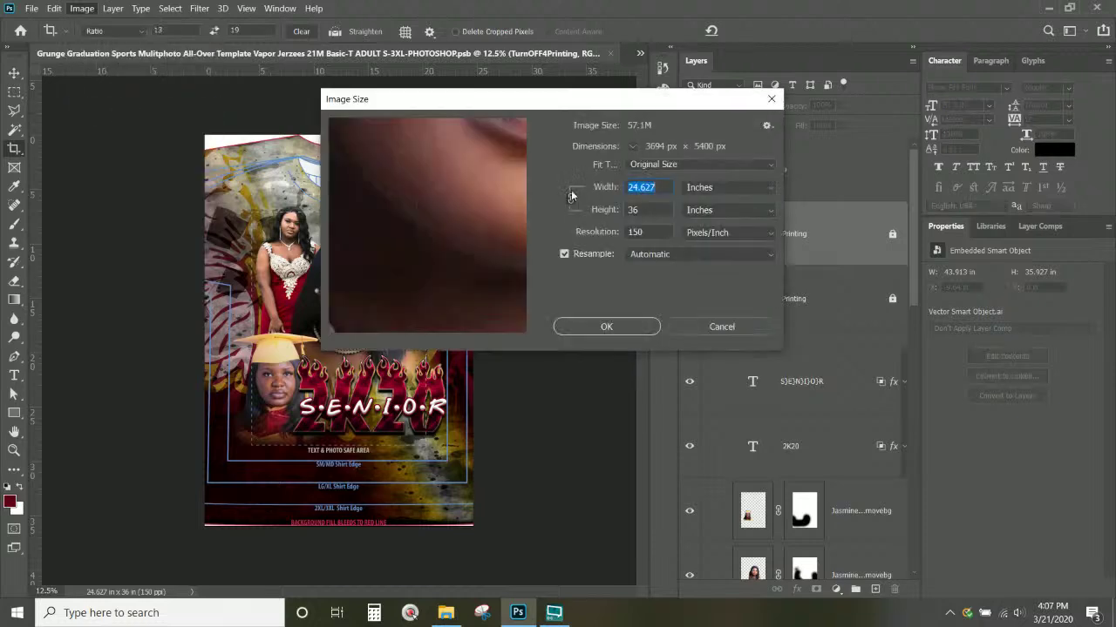
double_click(660, 209)
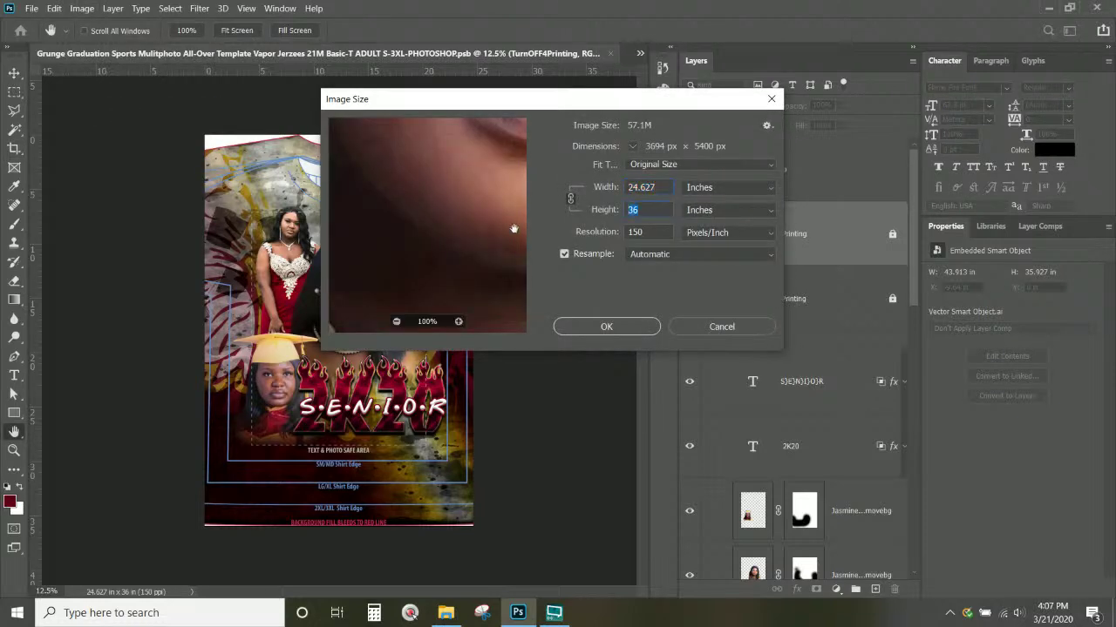
type("19")
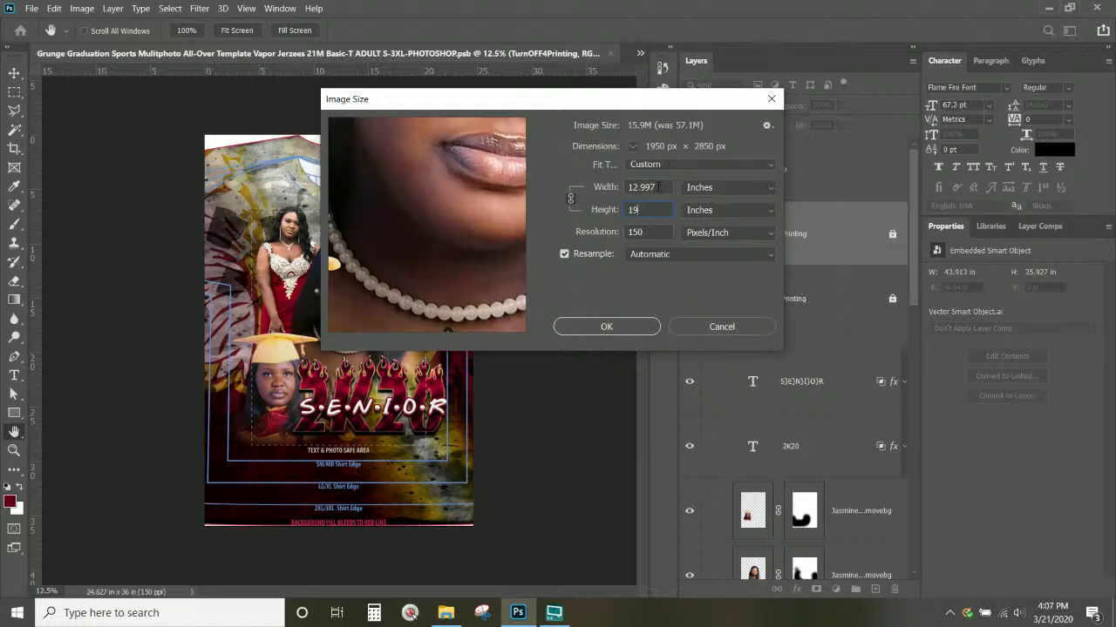
left_click(627, 327)
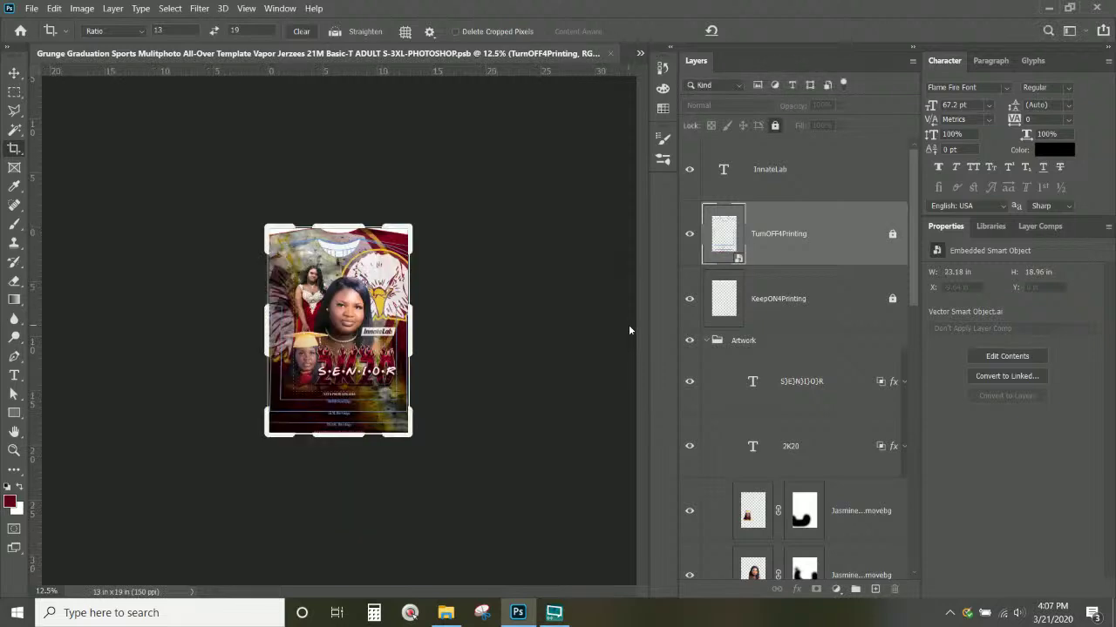
key("ctrl+plus")
key("ctrl+plus")
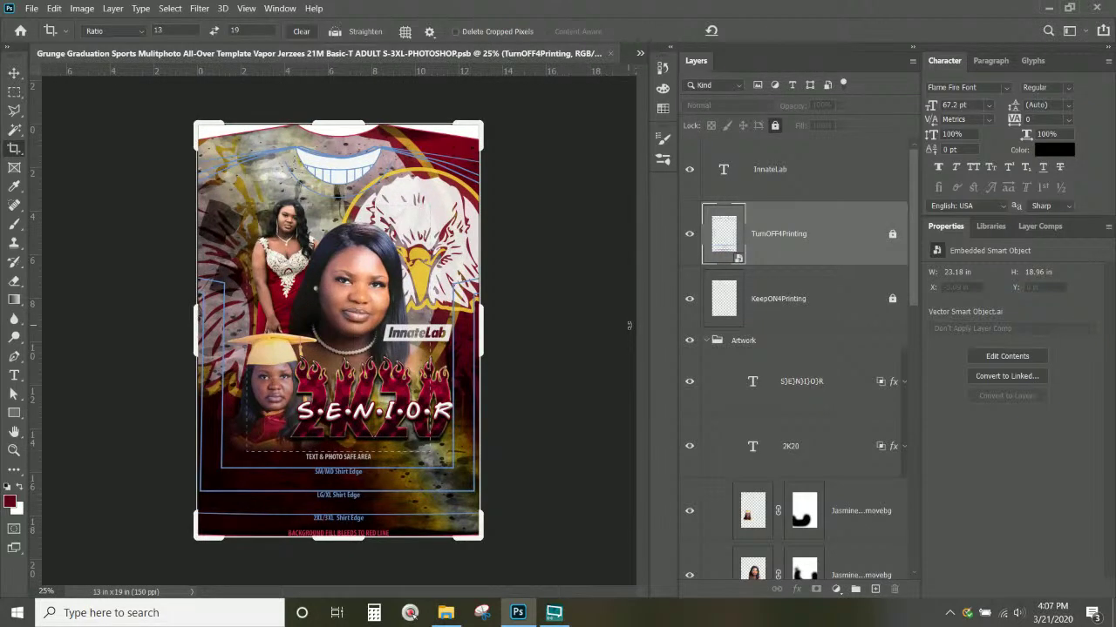
Unlock and delete the TurnOFF4Printing and KeepON4Printing template guide layers.
left_click(890, 240)
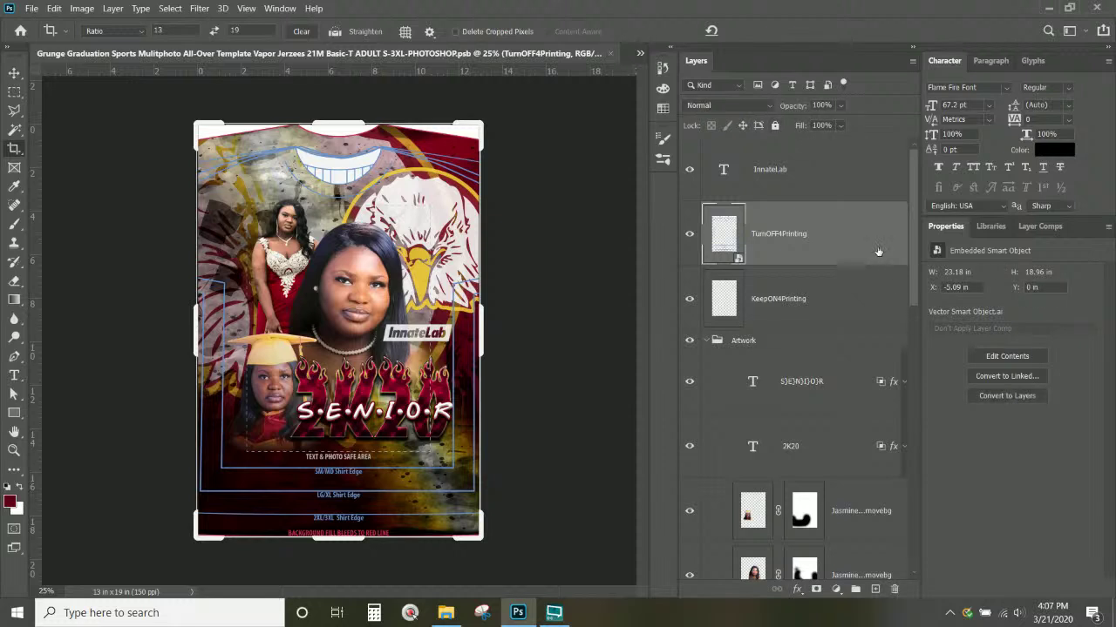
key("Delete")
key("Delete")
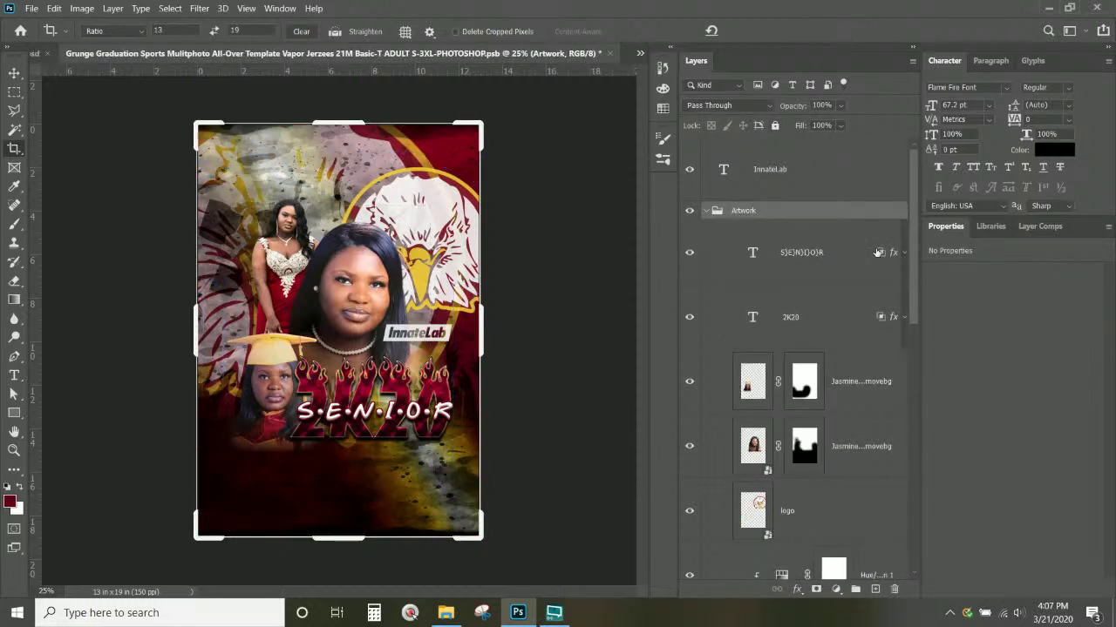
Select the SENIOR and 2K20 text layers together and move them about 1.6 in left and 3.3 in down.
left_click(829, 275)
left_click(764, 331, "shift")
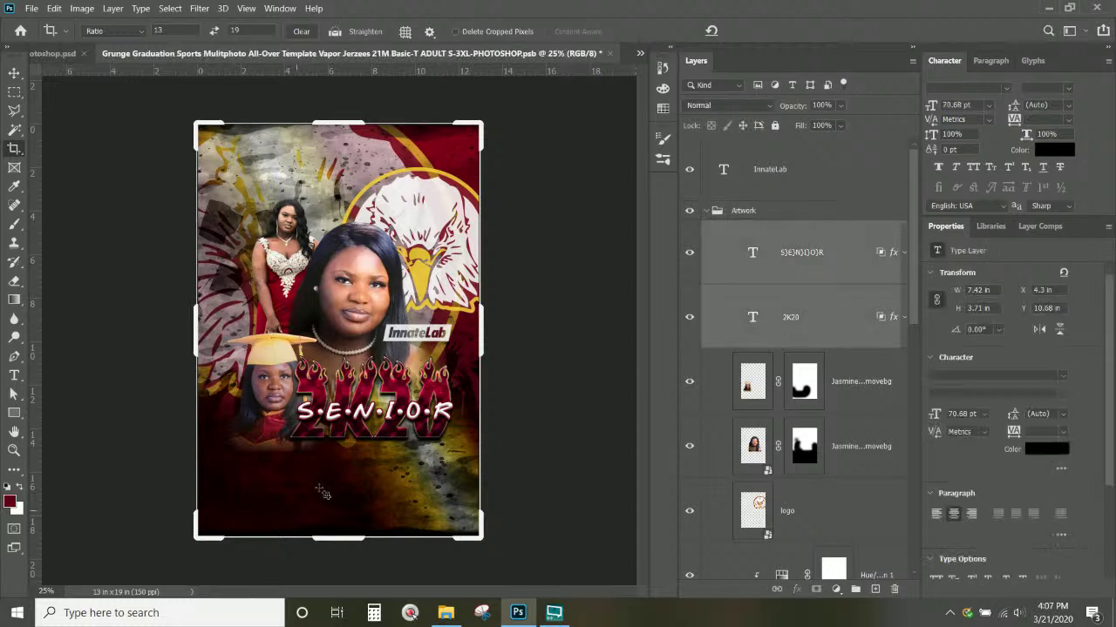
left_click(14, 72)
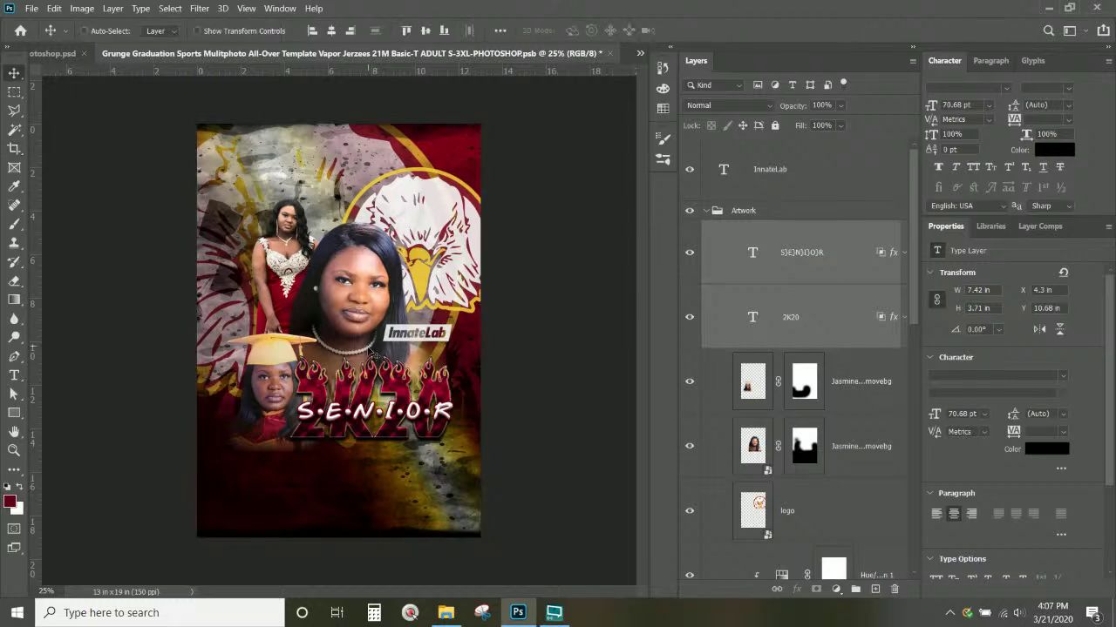
left_click_drag(395, 435, 357, 513)
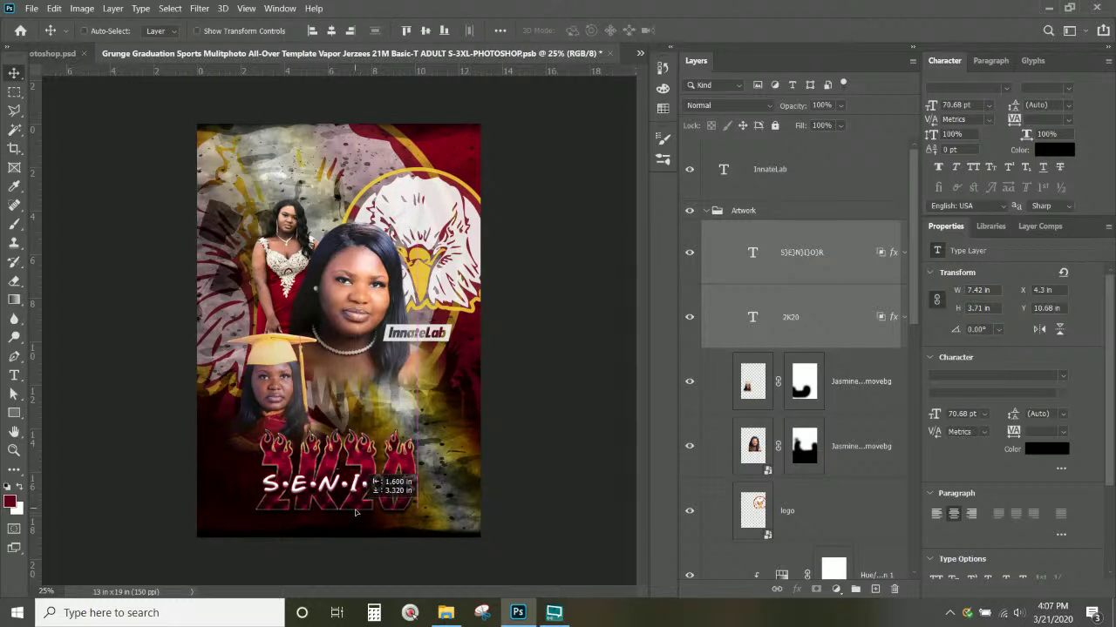
Enlarge the SENIOR and 2K20 text to 10.93 by 5.47 in, centered across the design's lower part.
key("ctrl+t")
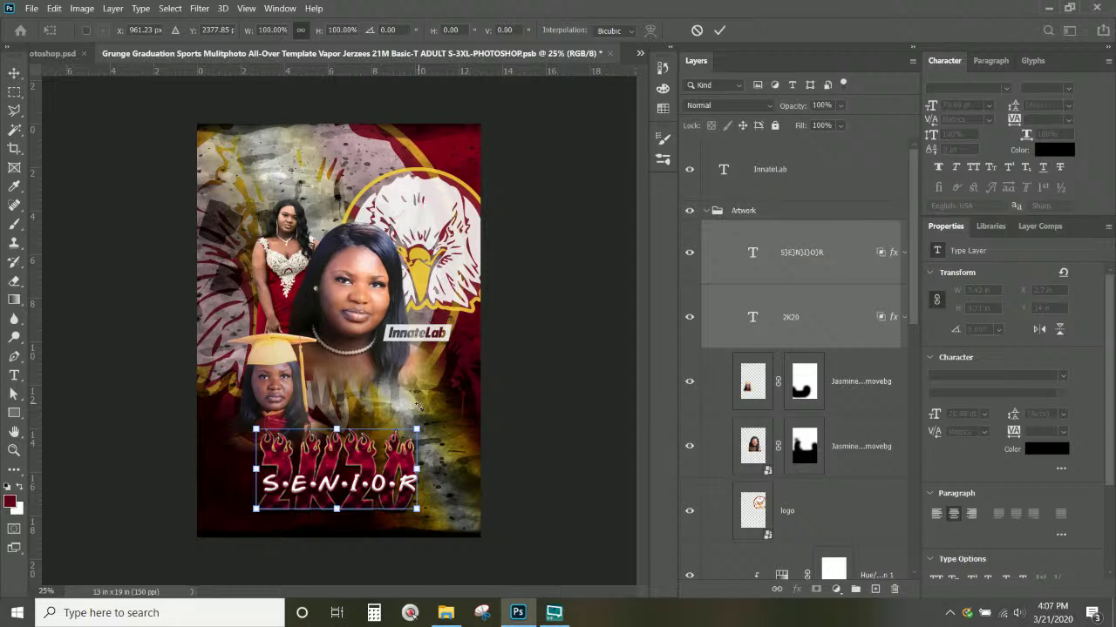
left_click_drag(416, 429, 492, 390)
left_click_drag(416, 427, 384, 435)
key("Return")
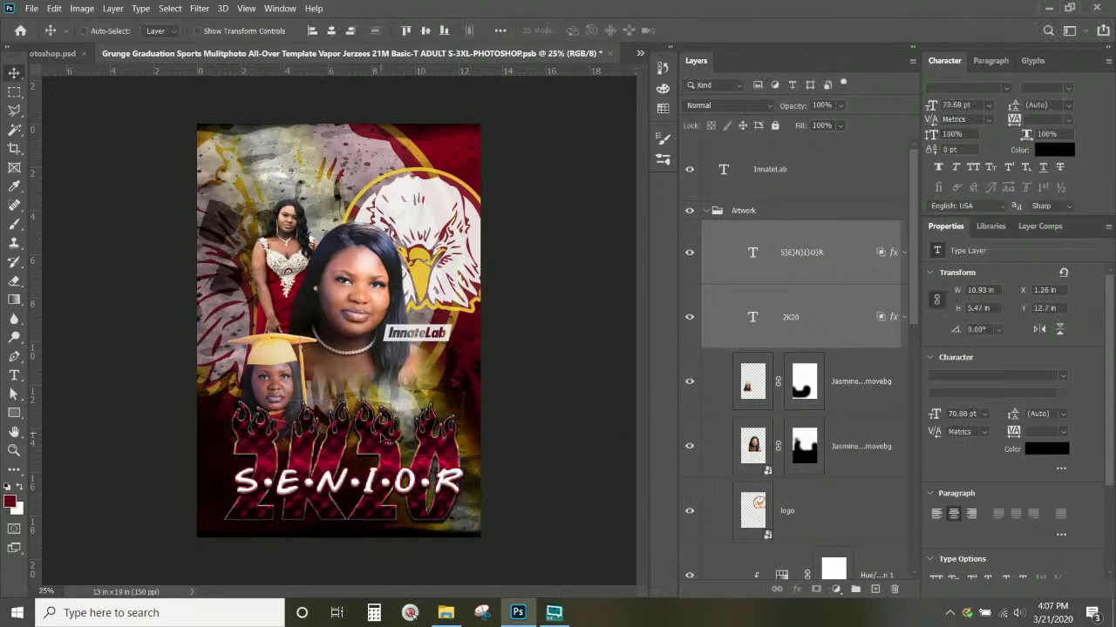
Move the full-length dress photo to X 2.12, Y 0.49 in and the eagle logo to X 5.17, Y 0.49 in.
right_click(297, 260)
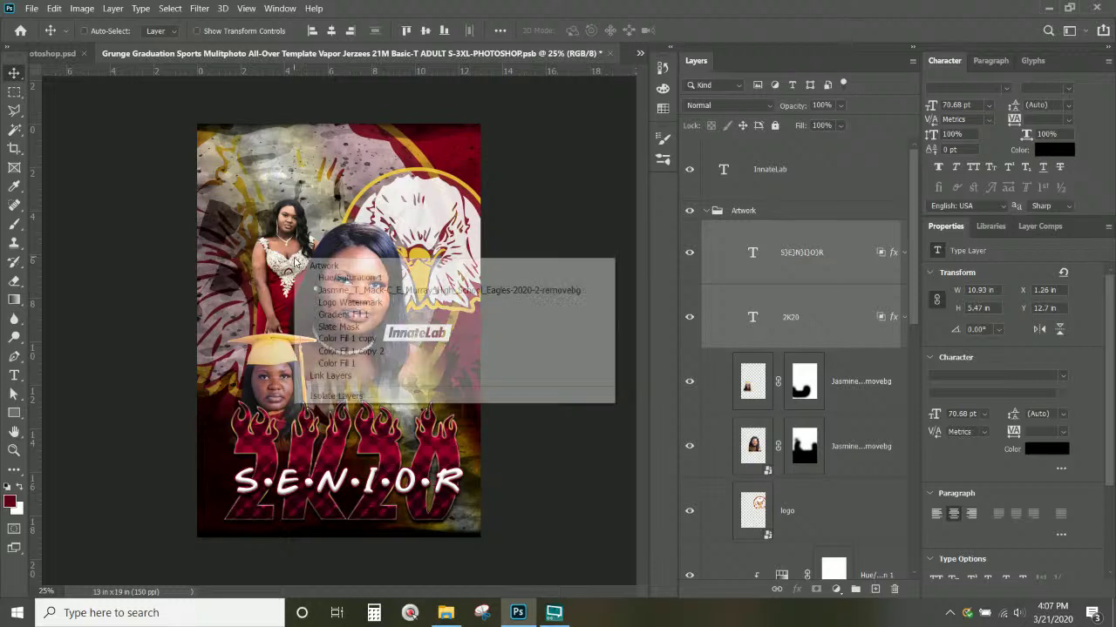
left_click(349, 290)
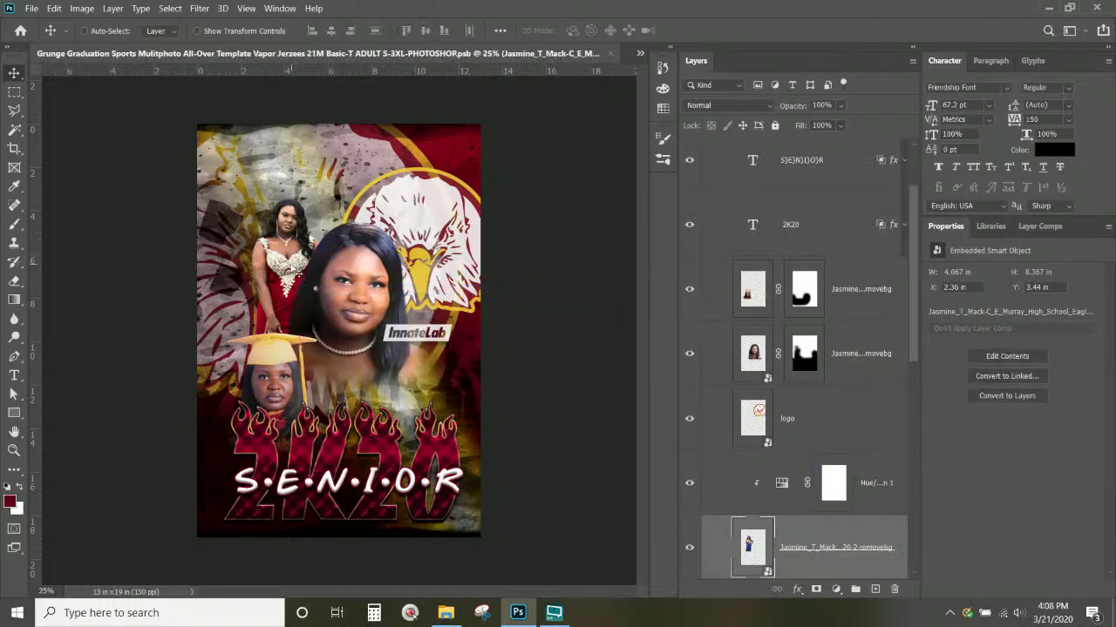
left_click_drag(287, 230, 293, 165)
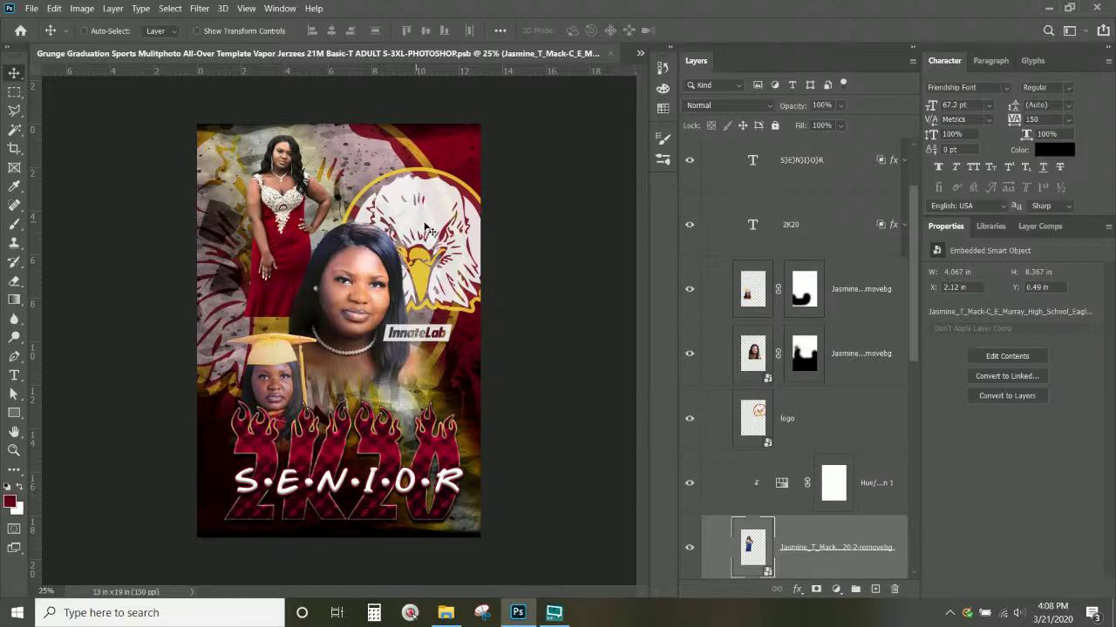
left_click_drag(427, 228, 394, 189)
Move the large portrait photo right and down so it sits below the eagle logo, just above the 2K20 text.
right_click(366, 299)
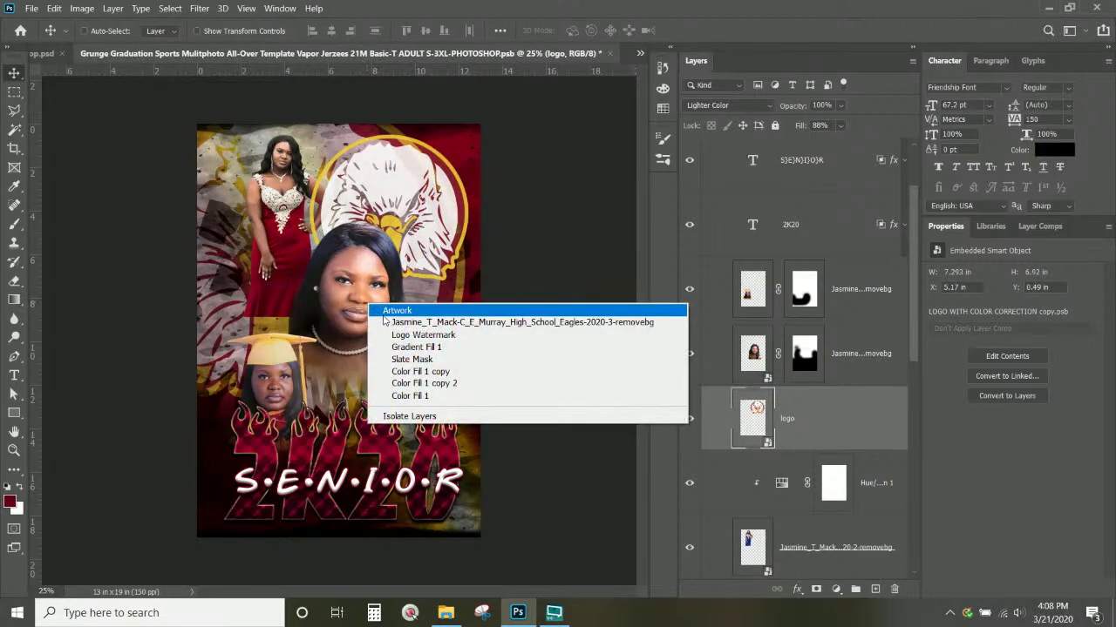
left_click(383, 319)
left_click_drag(356, 276, 391, 325)
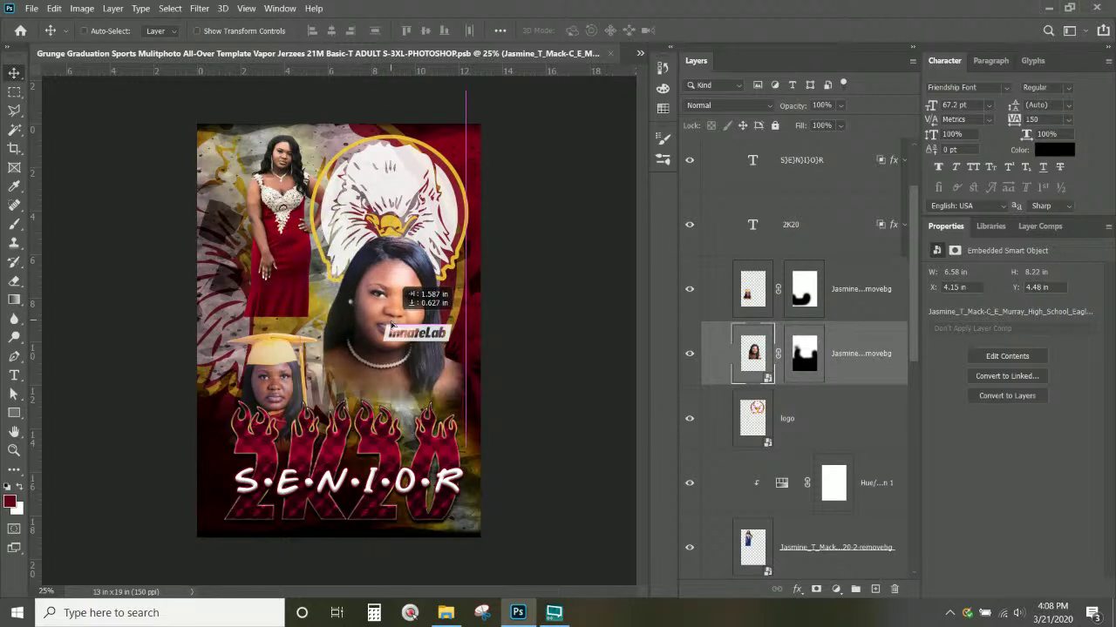
Move the cap-and-gown photo up beside the large portrait and enlarge it to 127.77%, about 6.2 by 6.96 in.
left_click_drag(279, 375, 273, 320)
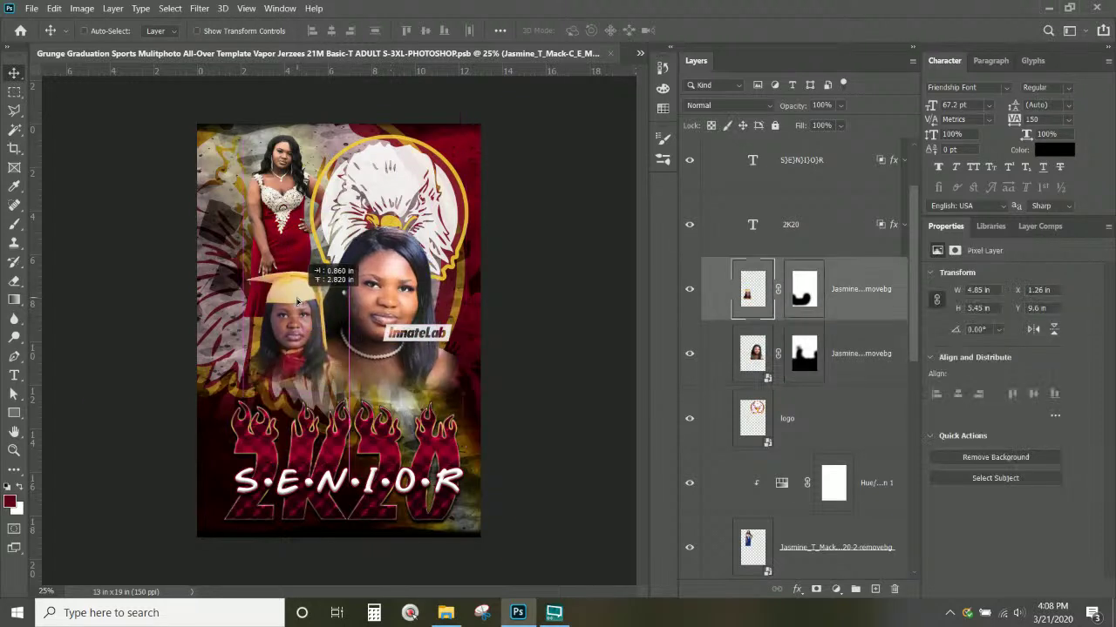
key("ctrl+t")
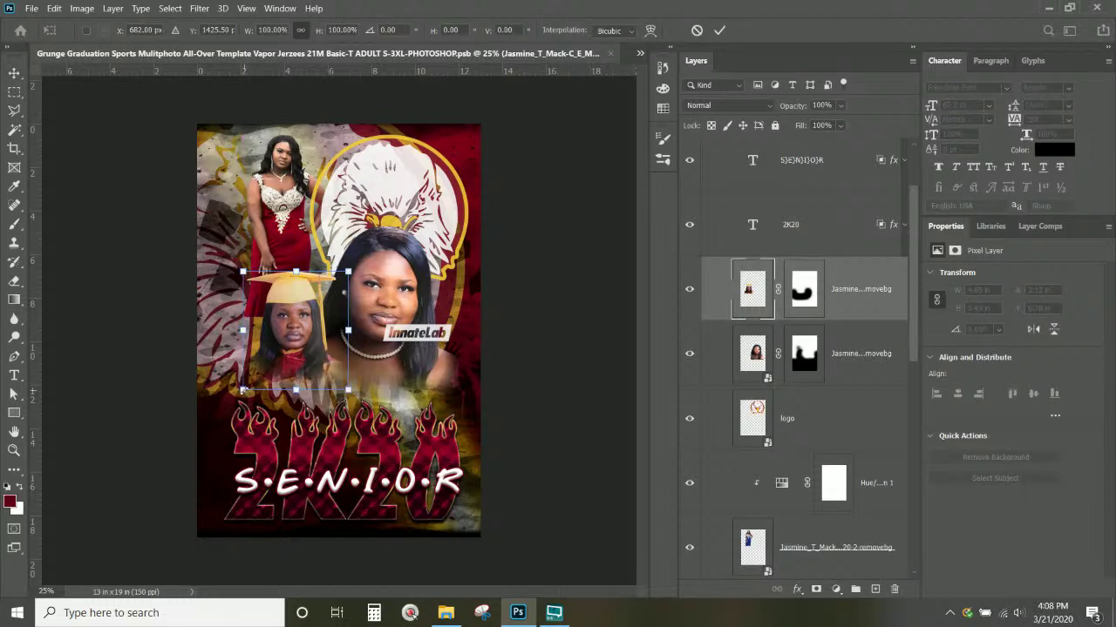
mouse_move(243, 389)
left_mouse_down()
mouse_move(223, 433)
mouse_move(256, 374)
left_mouse_up()
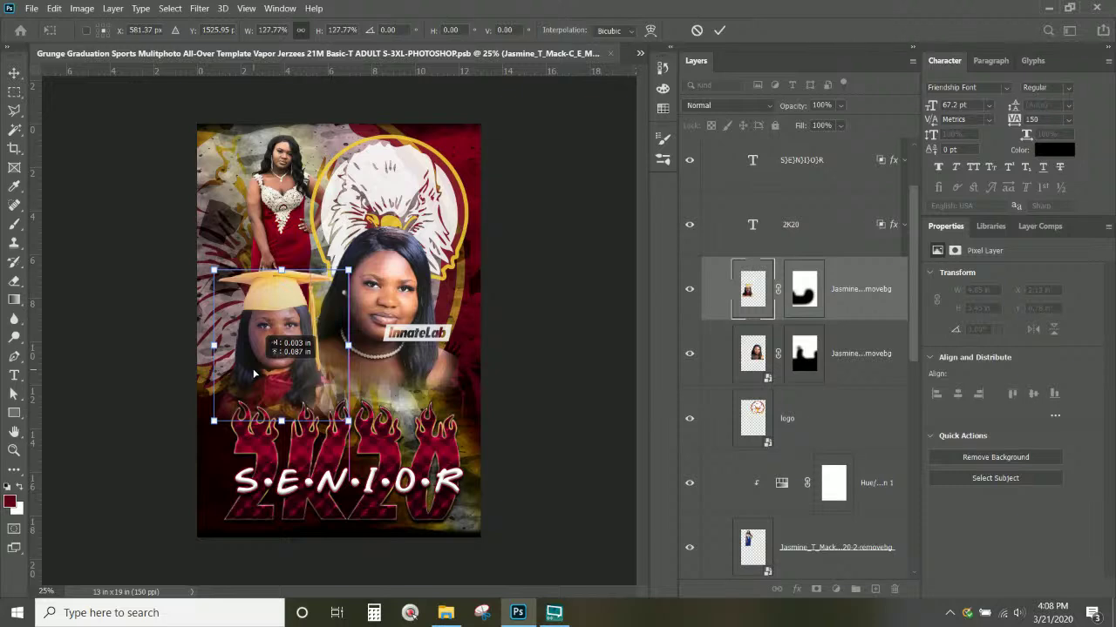
Show the Grunge Mask 2 layer in grunge clipping masks photoshop.psd and copy it into the graduation design.
left_click(640, 53)
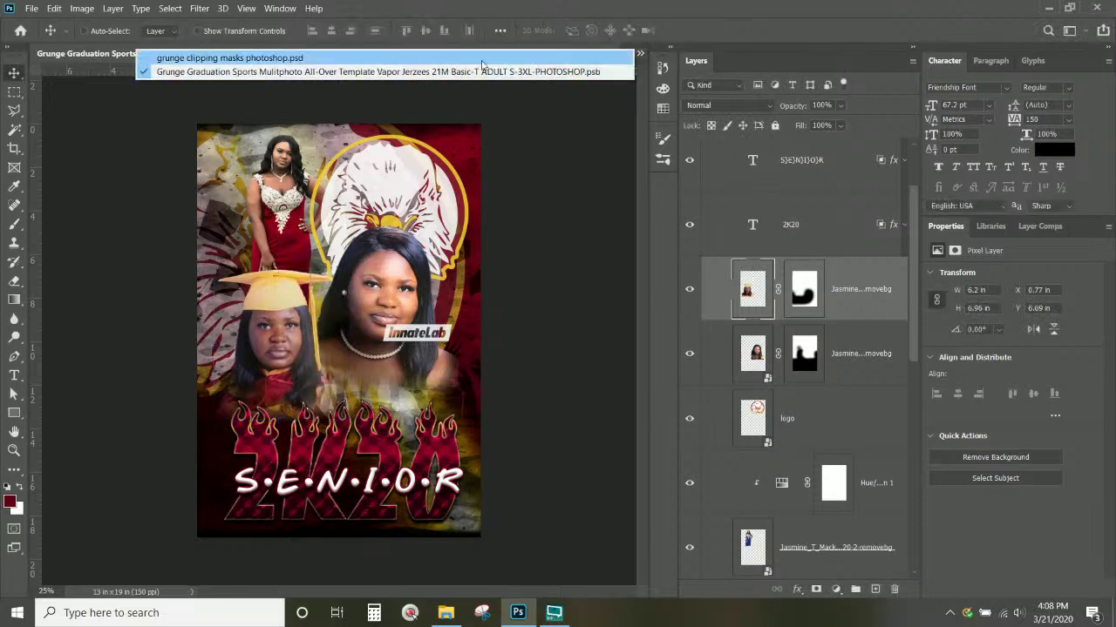
left_click(448, 57)
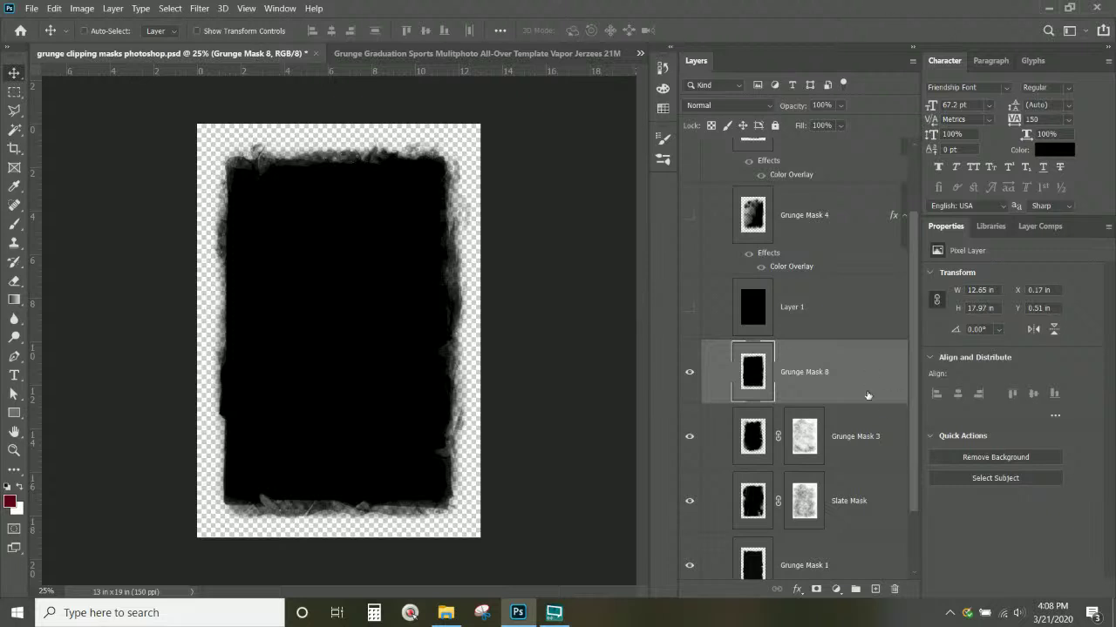
scroll(784, 384, "down", 1)
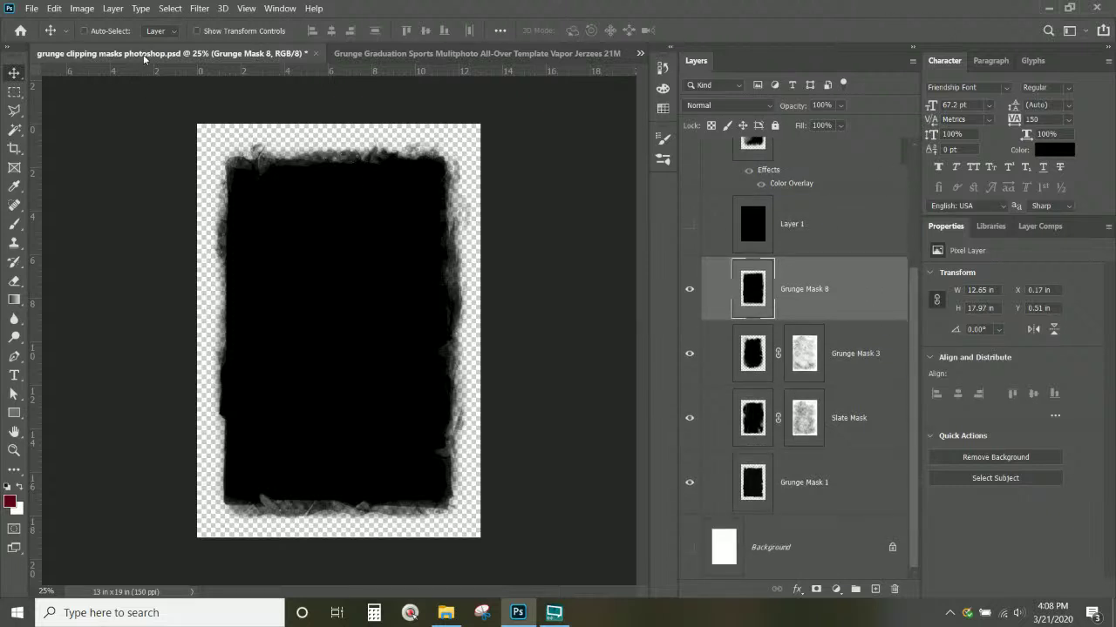
scroll(793, 374, "up", 1)
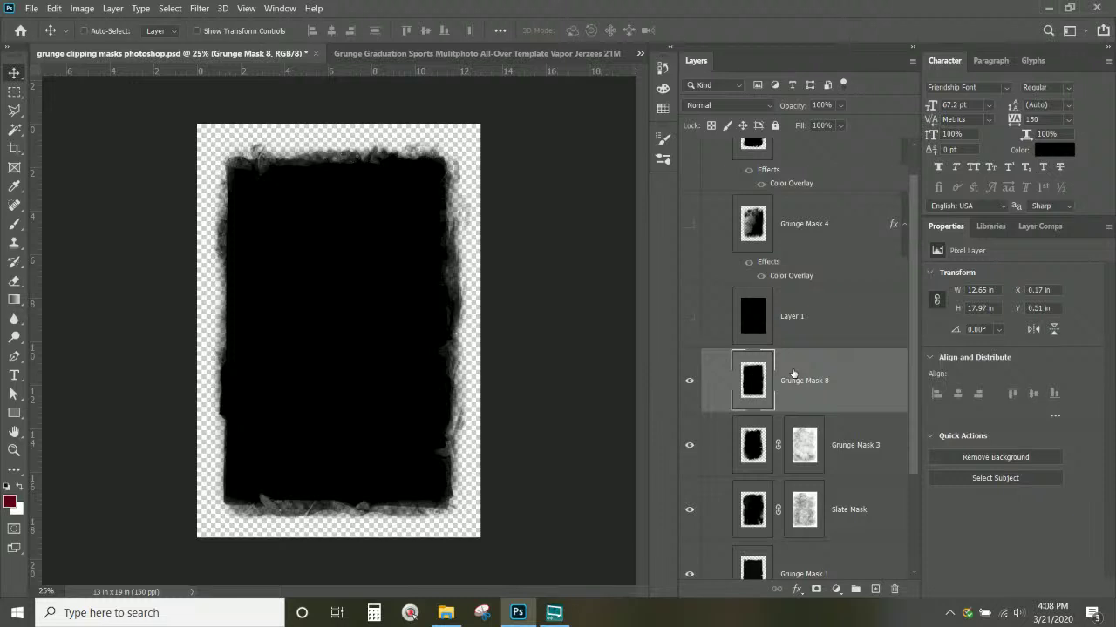
scroll(793, 373, "up", 1)
left_click(697, 301)
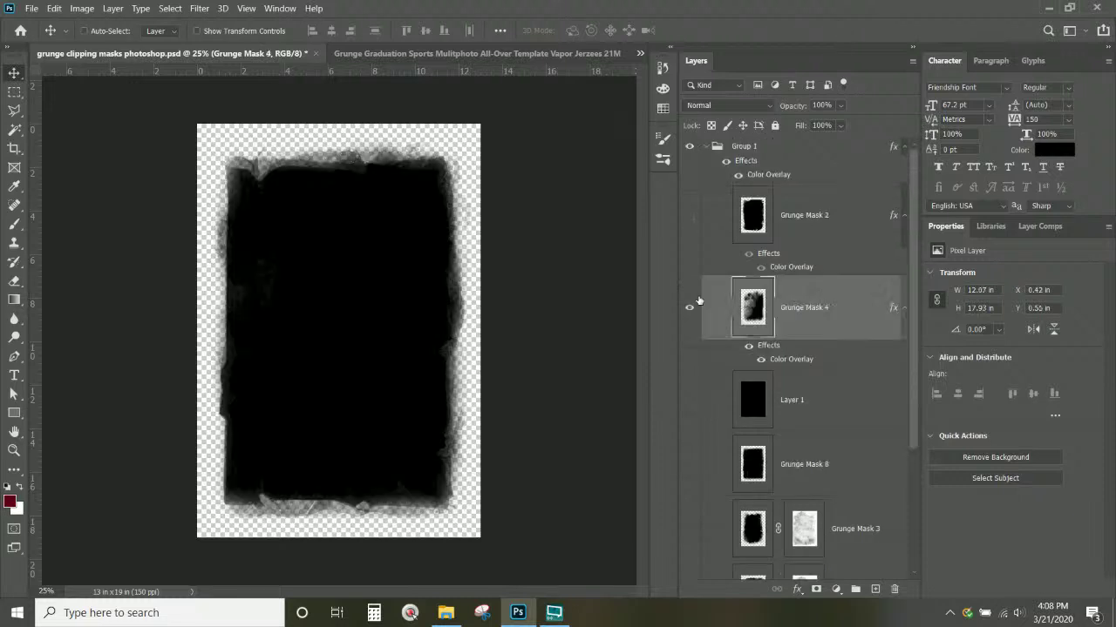
left_click(690, 215)
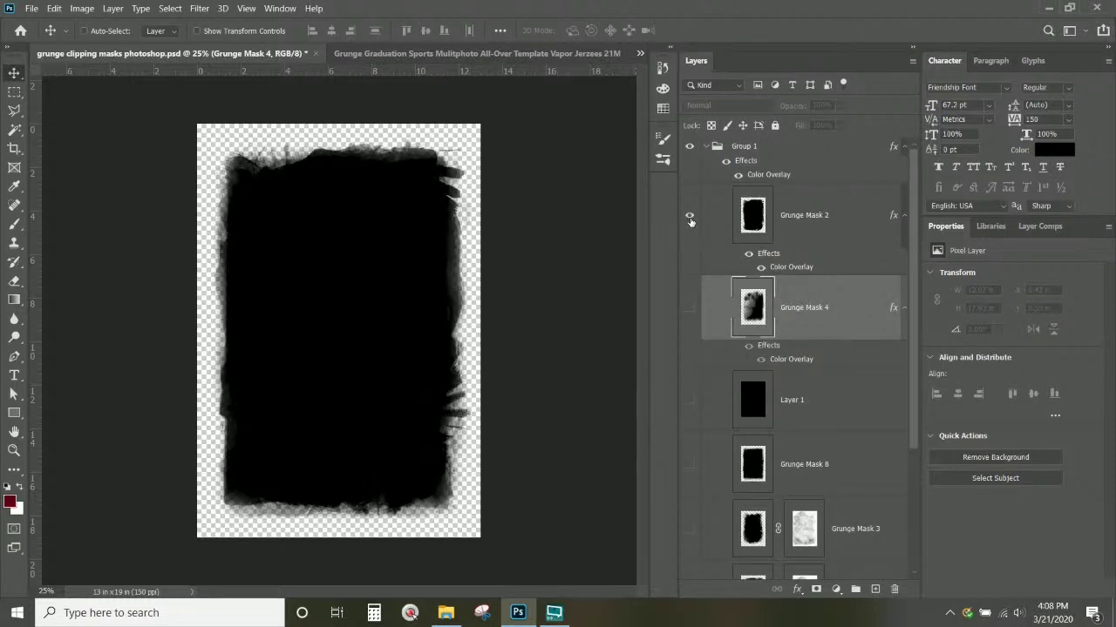
left_click(830, 221)
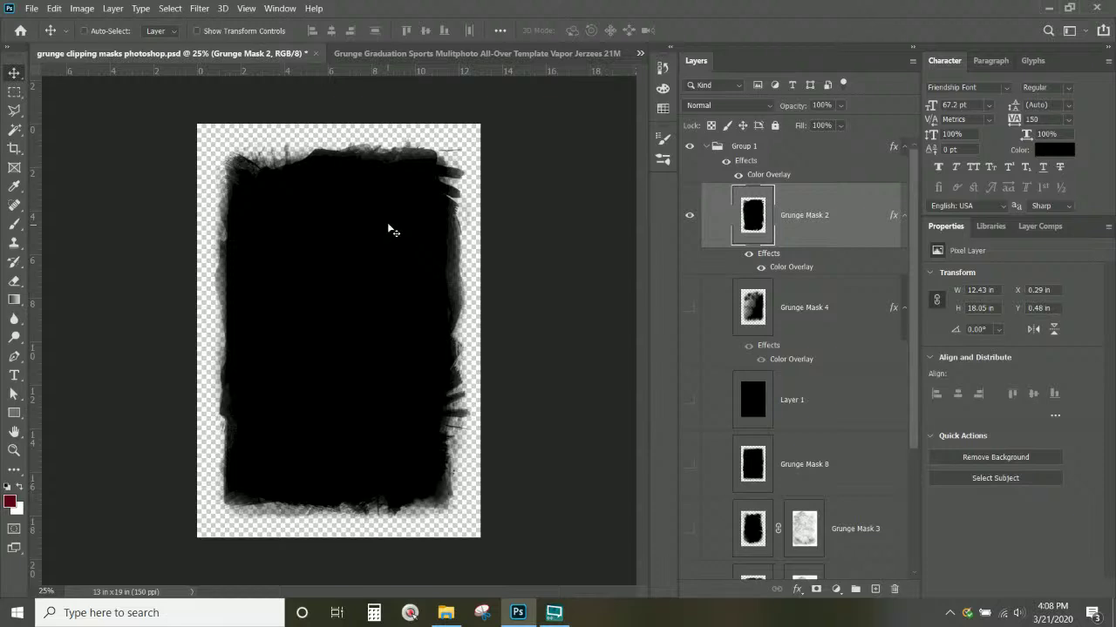
left_click_drag(389, 224, 352, 339)
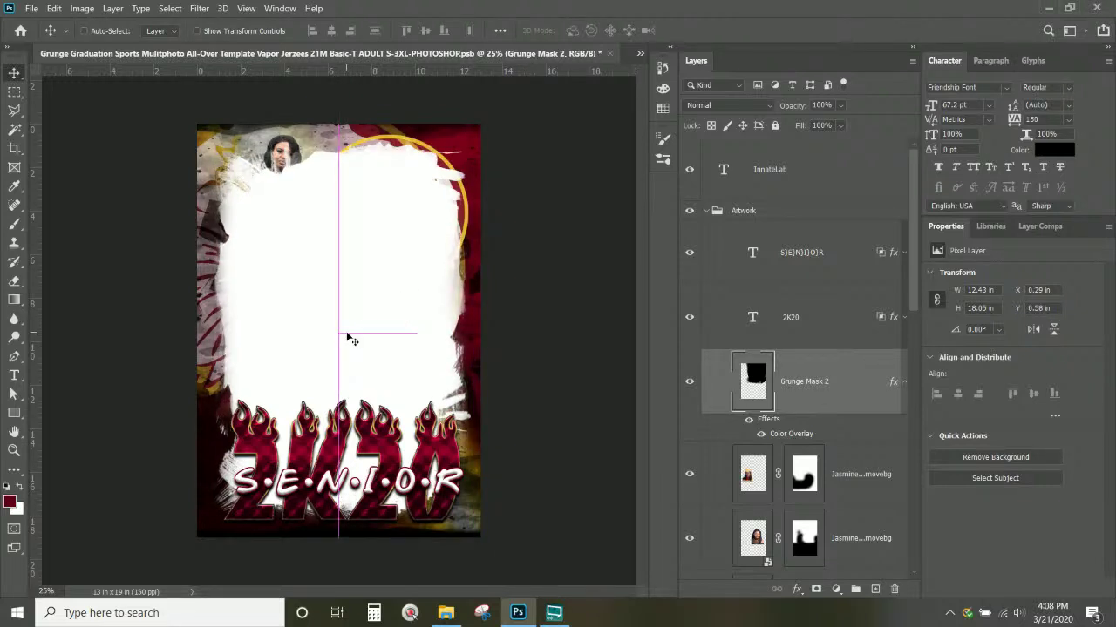
Scale the Grunge Mask 2 layer to about 12.84 by 18.64 in so it nearly fills the canvas.
key("ctrl+t")
mouse_move(480, 537)
left_mouse_down()
mouse_move(471, 514)
mouse_move(494, 555)
mouse_move(476, 537)
left_mouse_up()
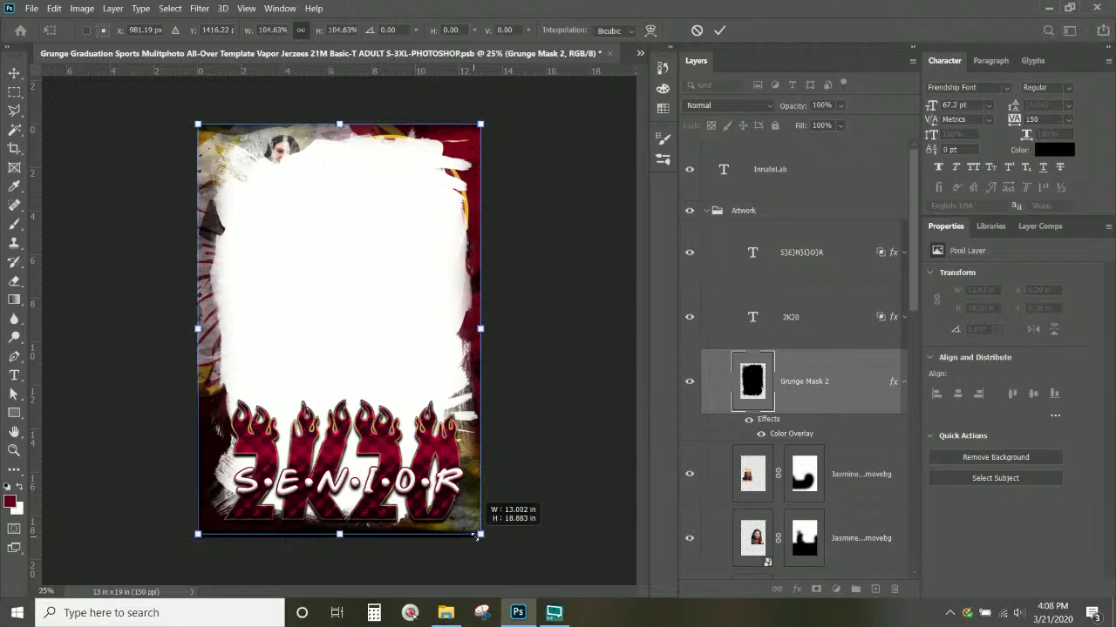
left_click_drag(477, 537, 478, 538)
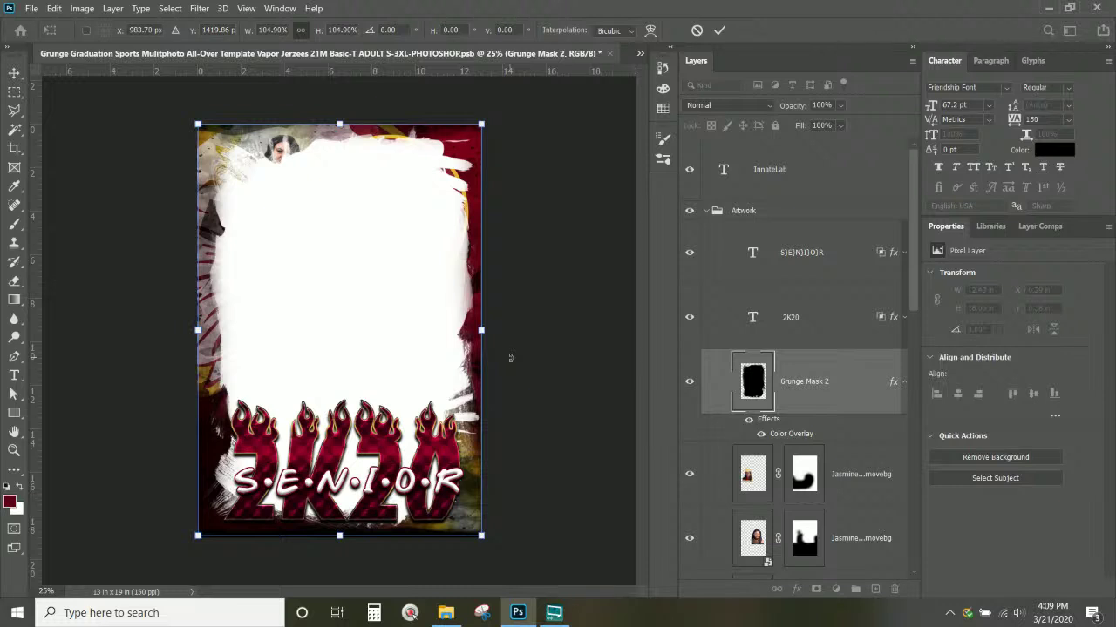
left_click_drag(481, 535, 476, 527)
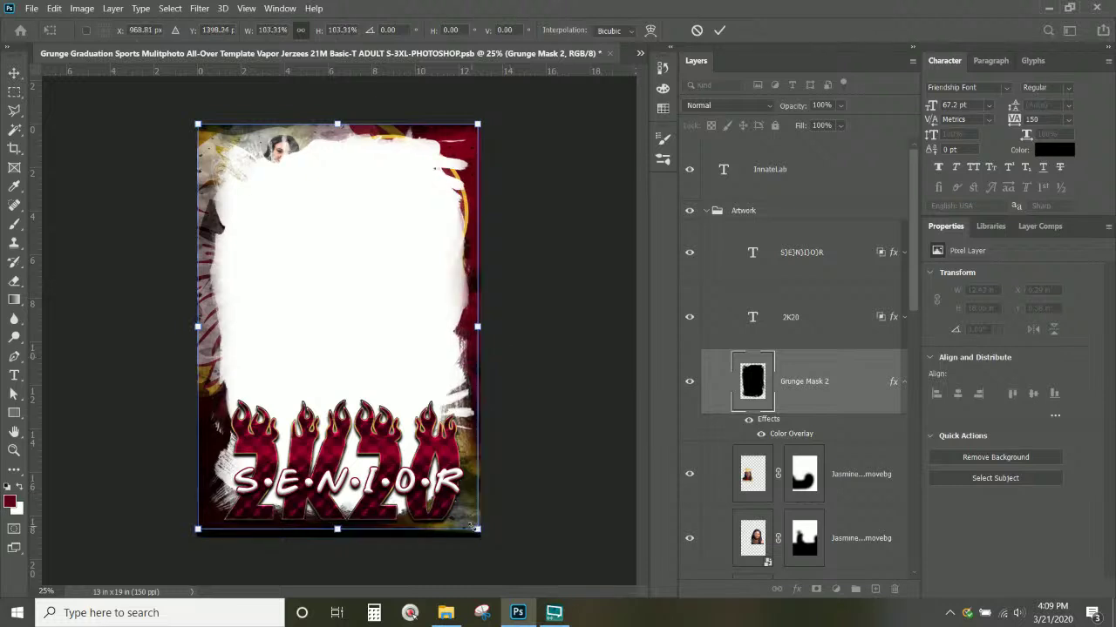
key("Return")
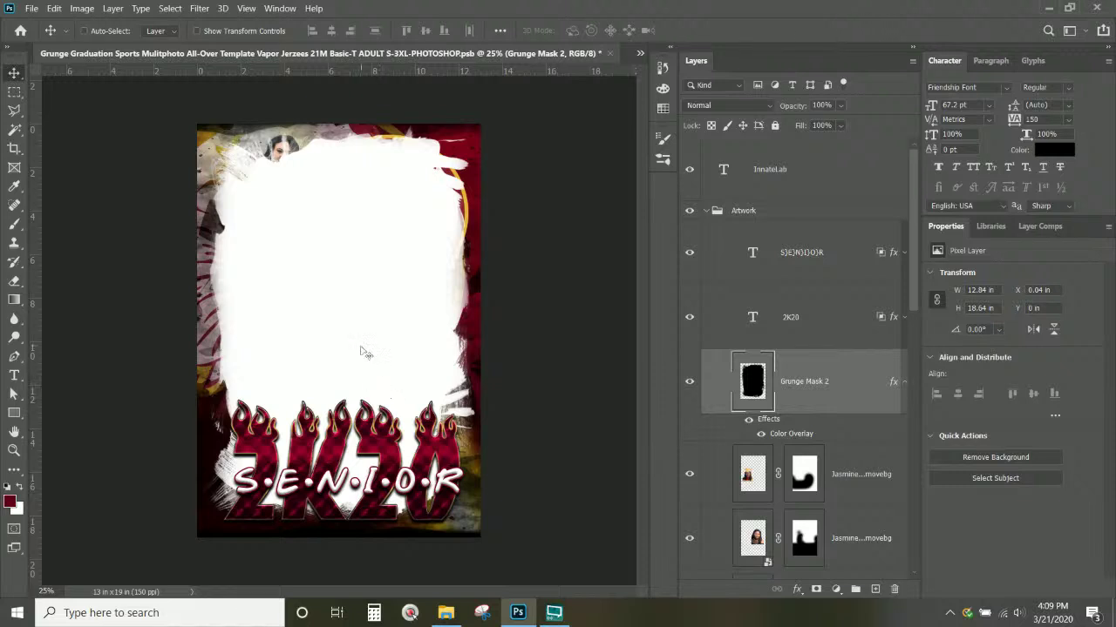
Position Grunge Mask 2 at X 0.08, Y 0.25 in and place it beneath Color Fill 1 in the layer stack.
left_click_drag(365, 352, 366, 360)
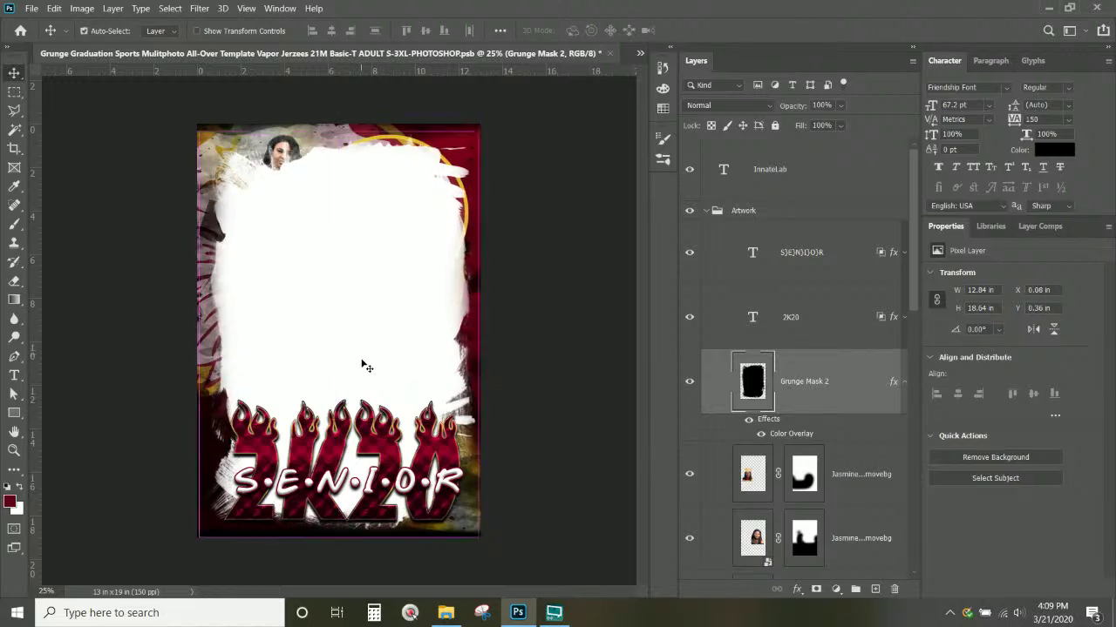
key("ctrl+t")
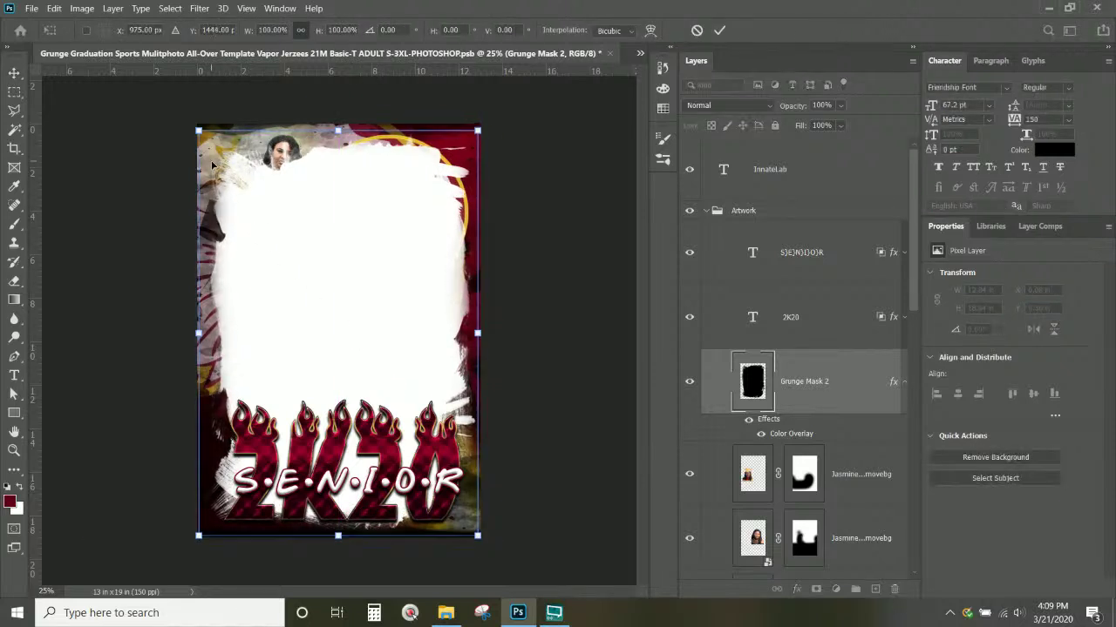
key("shift+Up")
key("shift+Up")
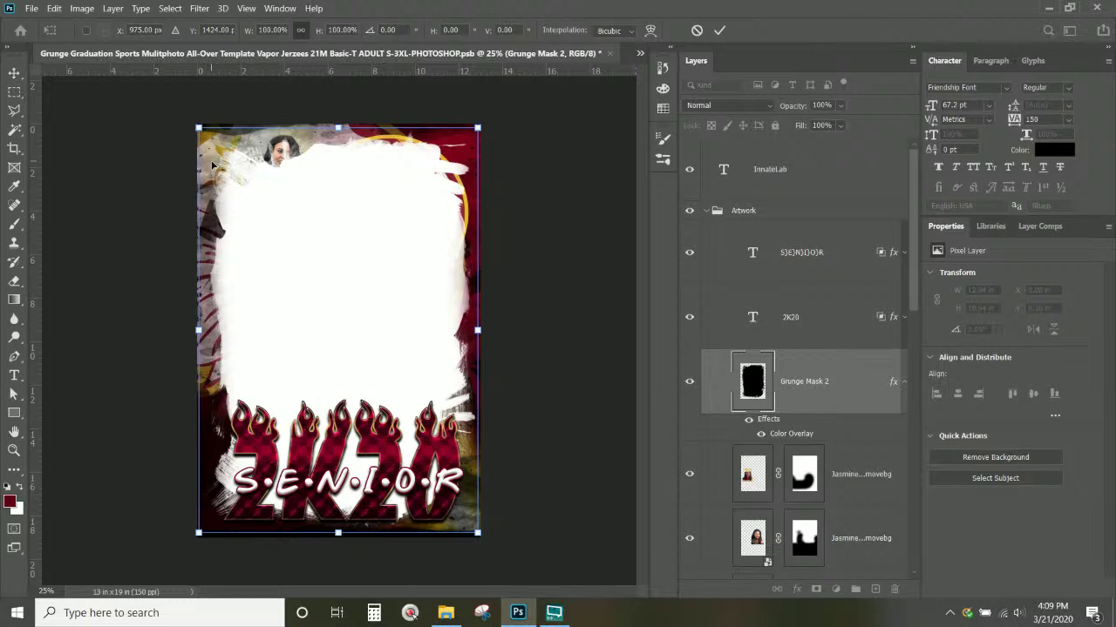
key("Return")
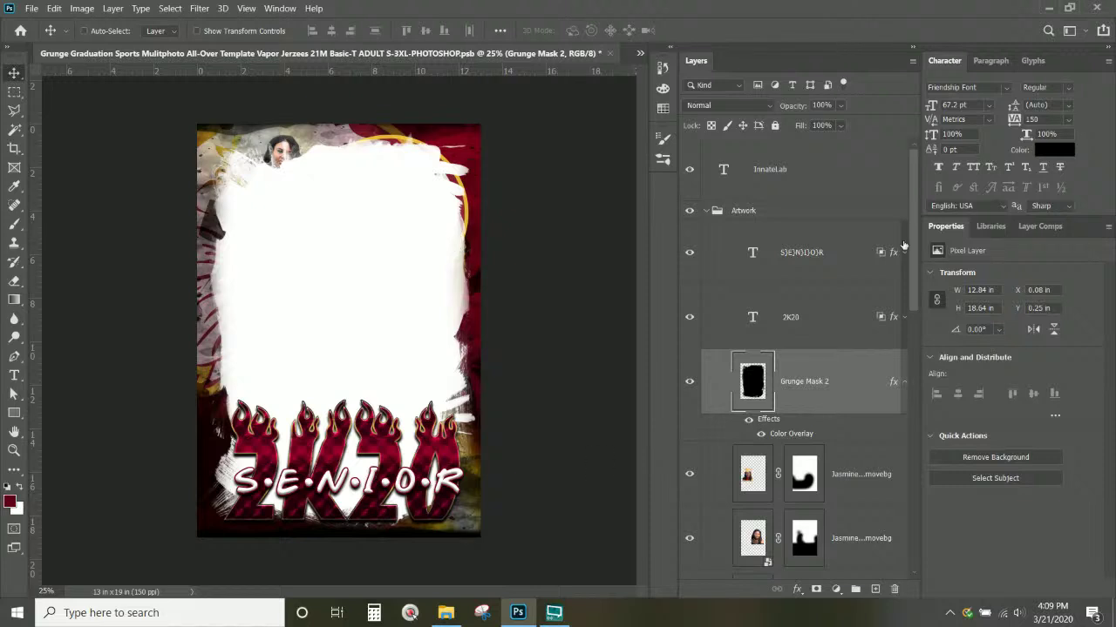
scroll(785, 286, "down", 2)
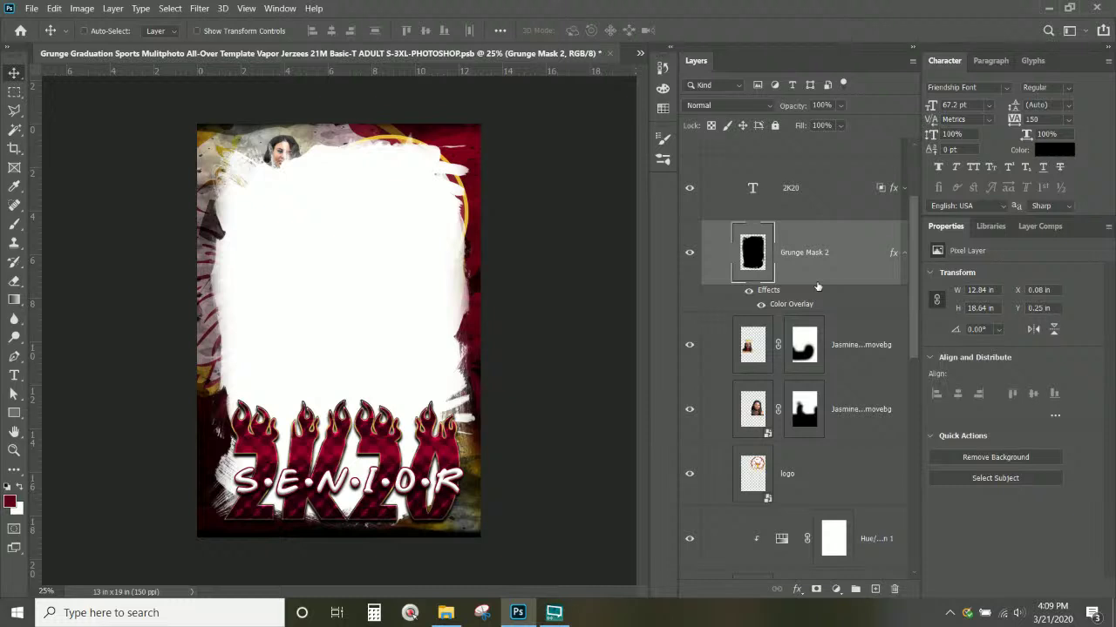
left_click_drag(817, 287, 755, 570)
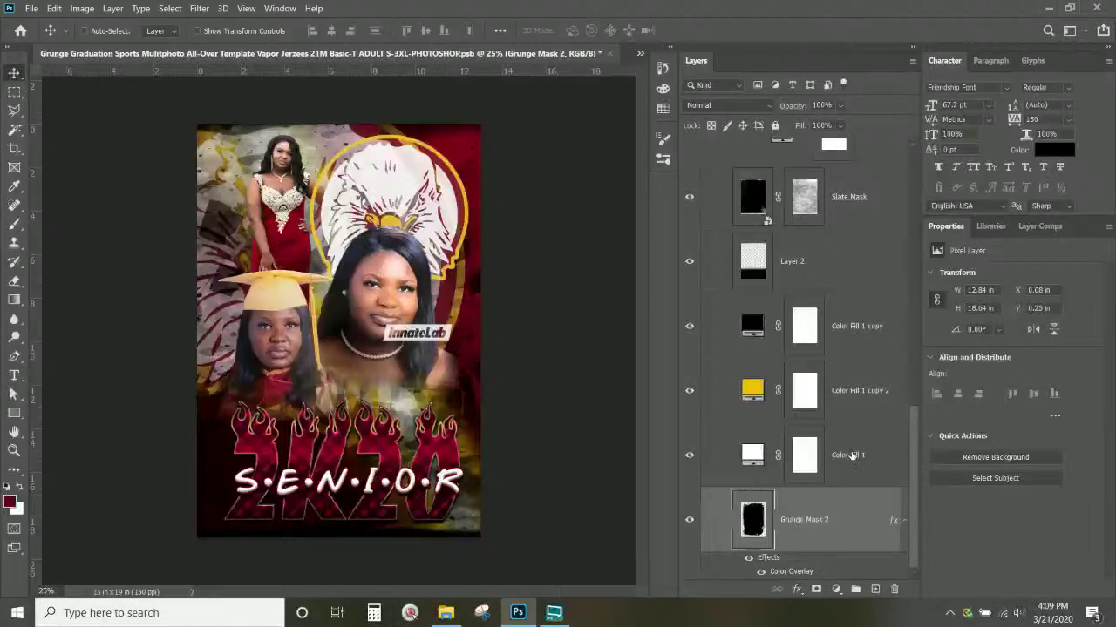
Group the background layers from Logo Watermark down to Color Fill 1 and check the group by toggling its visibility.
left_click(854, 454)
scroll(859, 460, "up", 2)
scroll(859, 456, "up", 4)
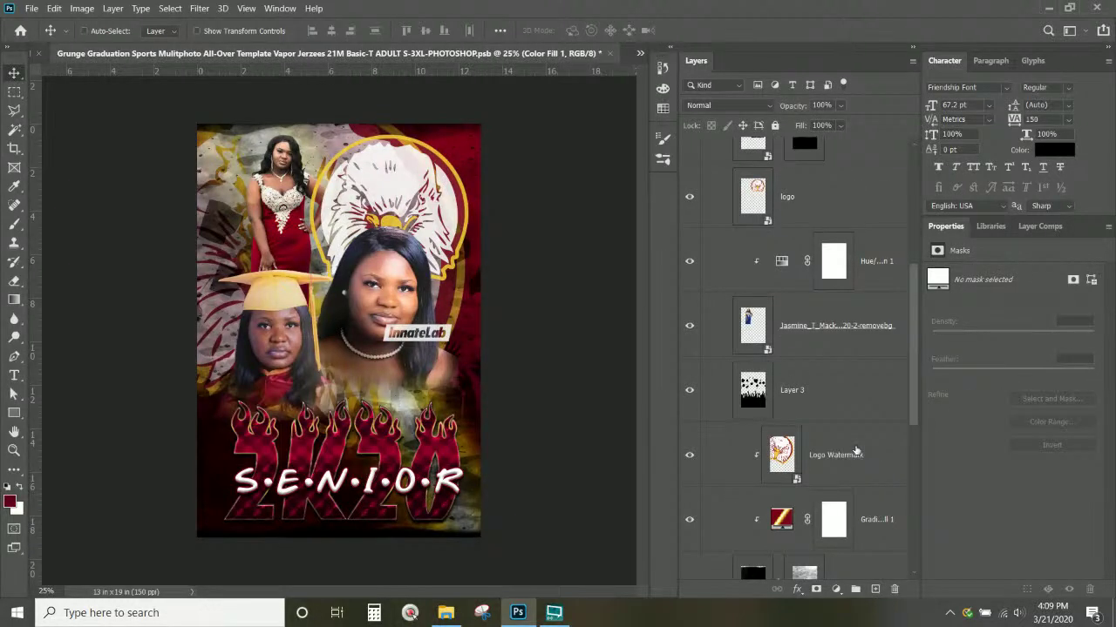
left_click(855, 451)
scroll(855, 451, "down", 3)
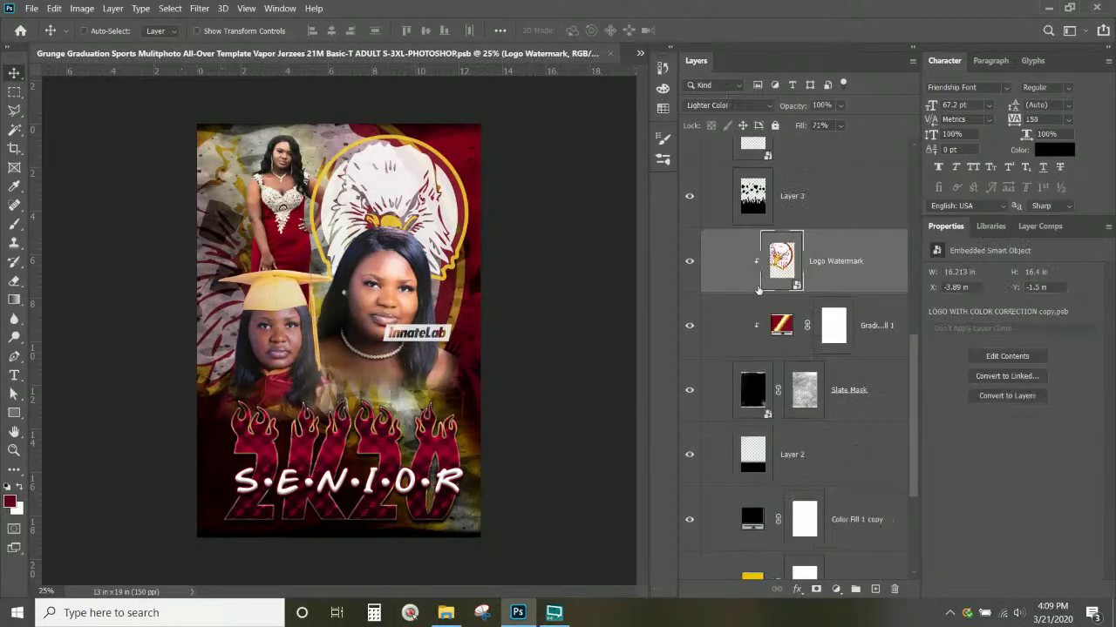
left_click(689, 262)
left_click(690, 262)
scroll(840, 270, "down", 3)
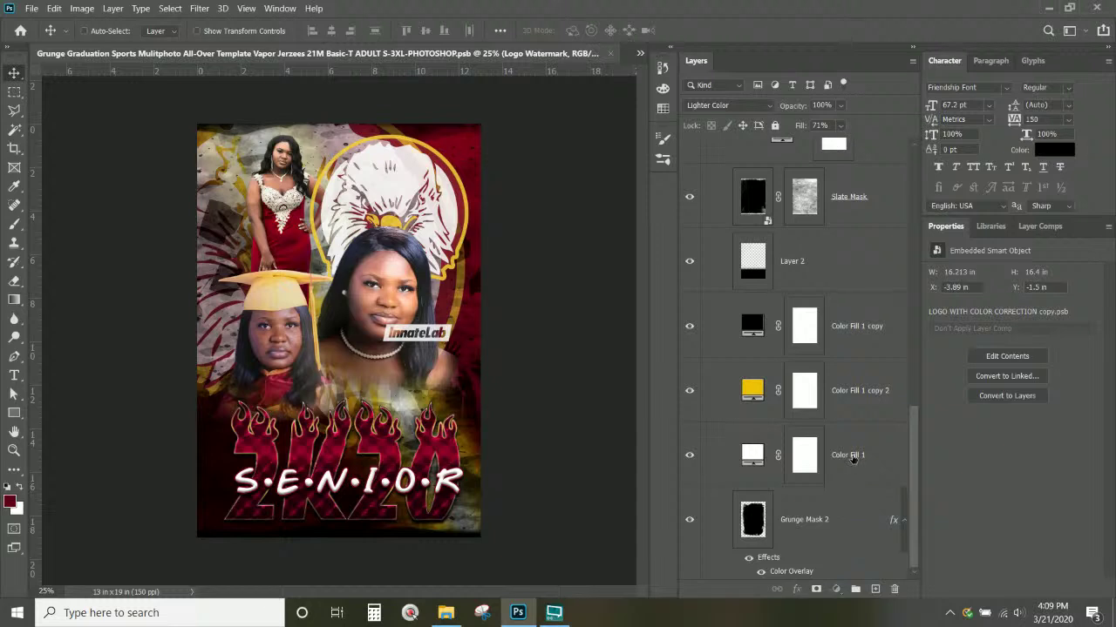
left_click(853, 460, "shift")
key("ctrl+g")
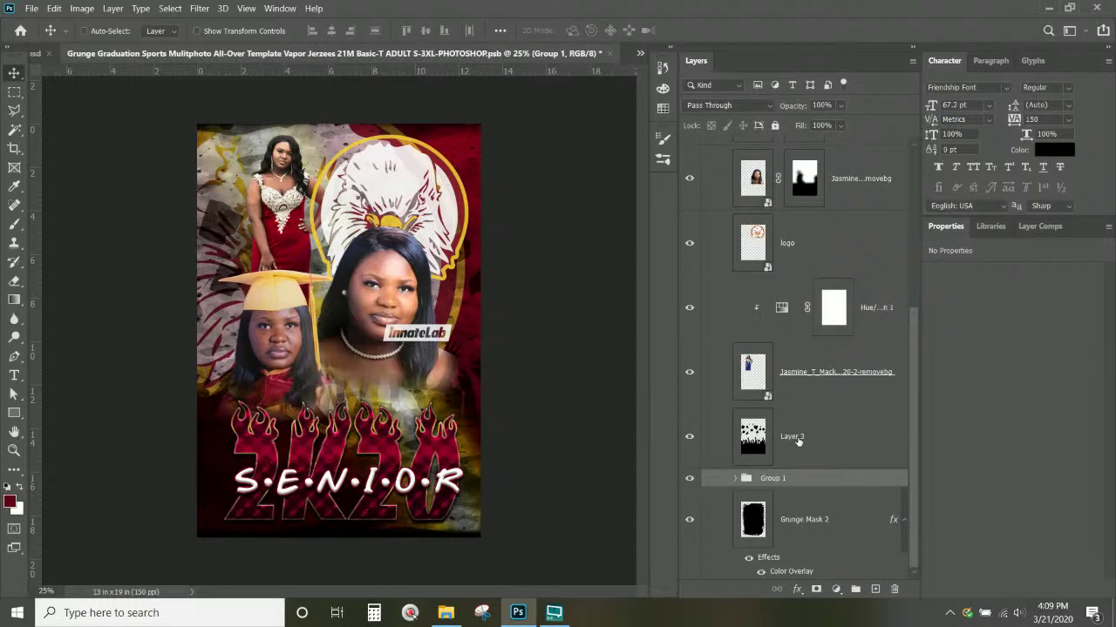
left_click(689, 478)
left_click(689, 478)
Move Layer 3 into the background group above Logo Watermark and check the group by toggling its visibility.
left_click(793, 440)
left_click(736, 479)
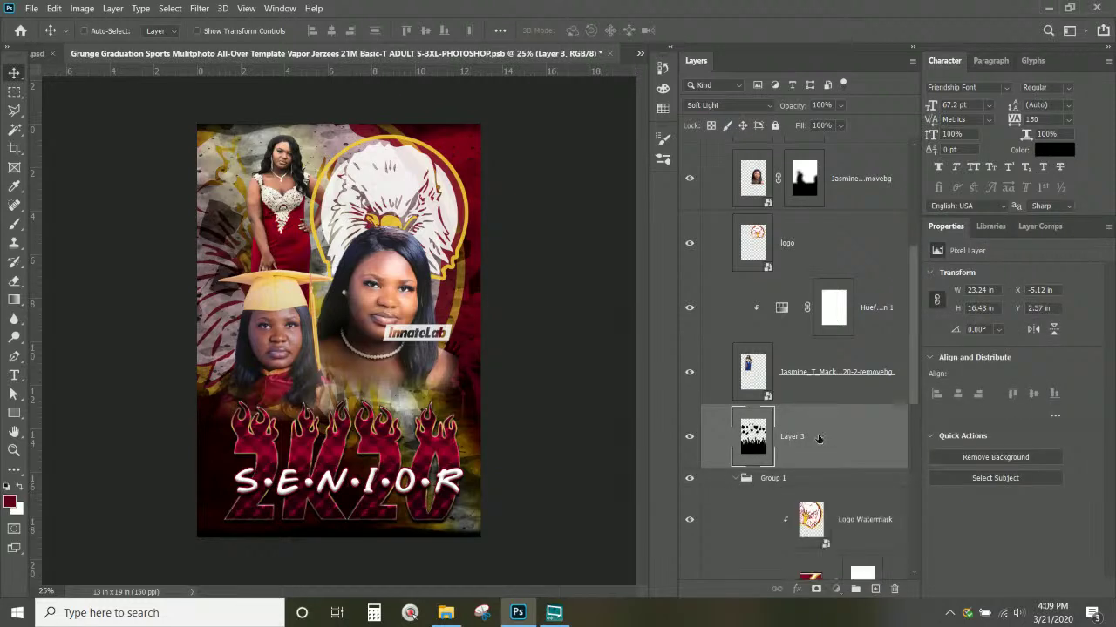
left_click_drag(826, 439, 822, 497)
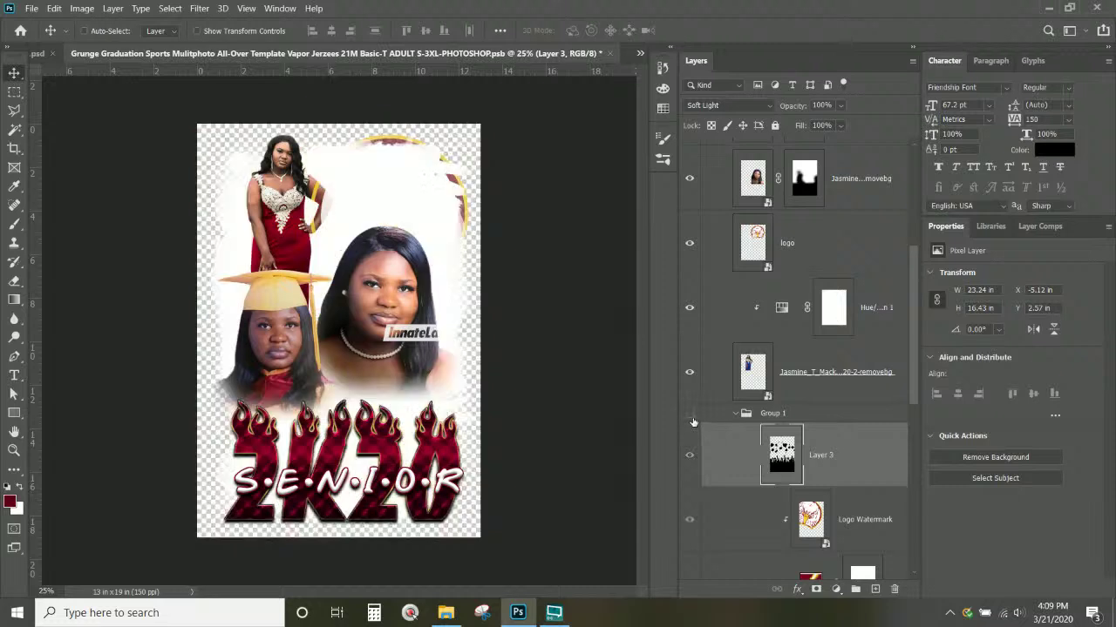
left_click(691, 414)
left_click(689, 416)
Scale Layer 3 in the background group to about 12.88 by 9.11 in and position it at about X 0.04, Y 9.21 in.
left_click(779, 418)
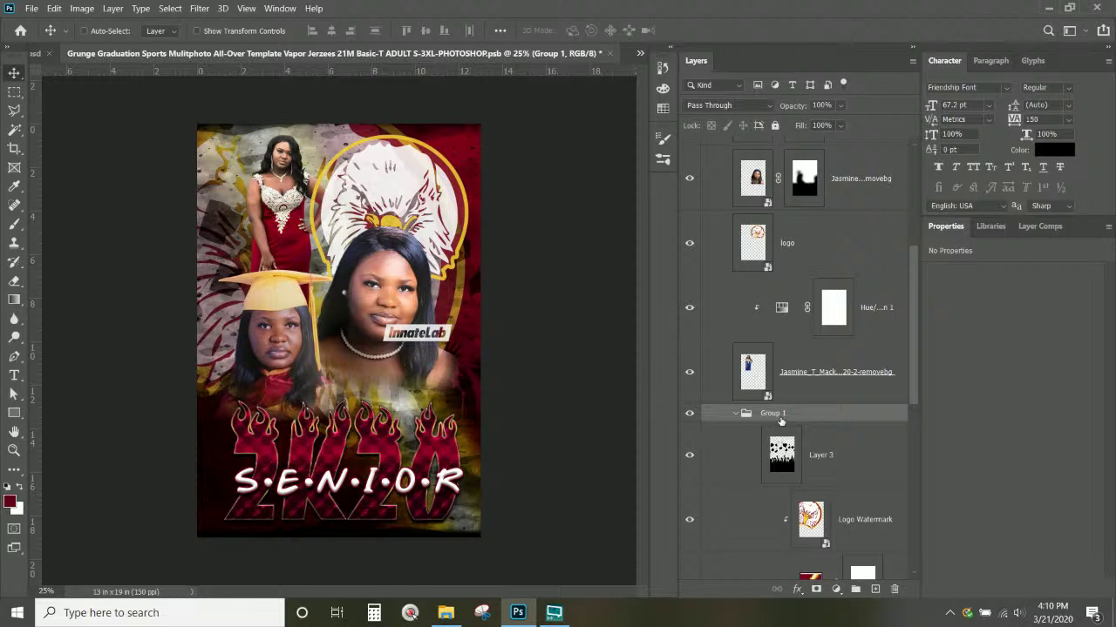
left_click(767, 455)
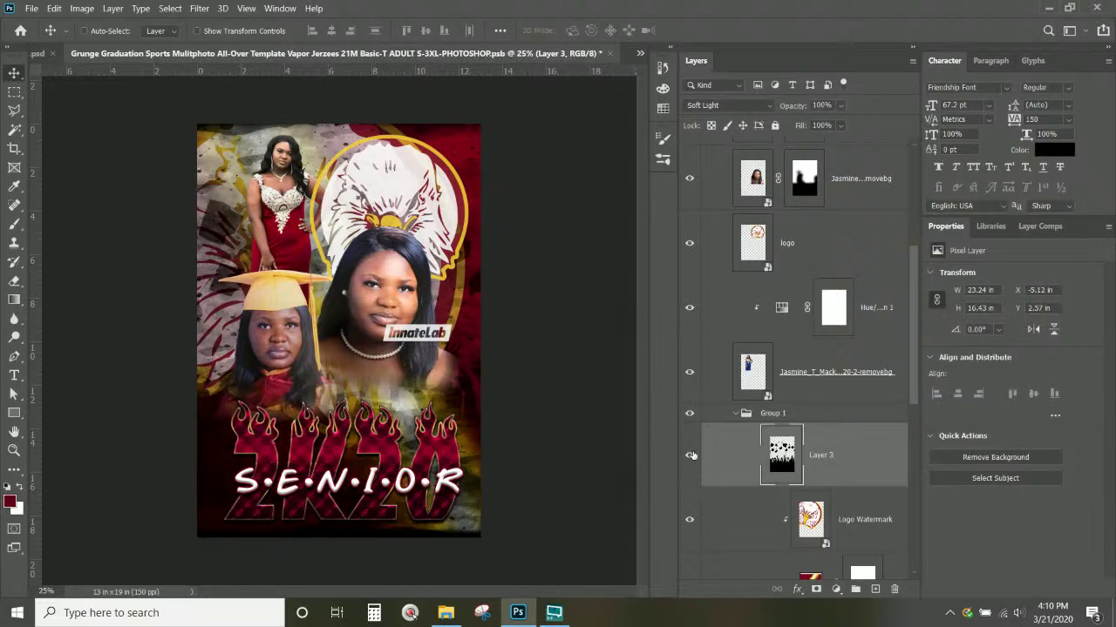
left_click(690, 455)
left_click(690, 455)
key("ctrl+t")
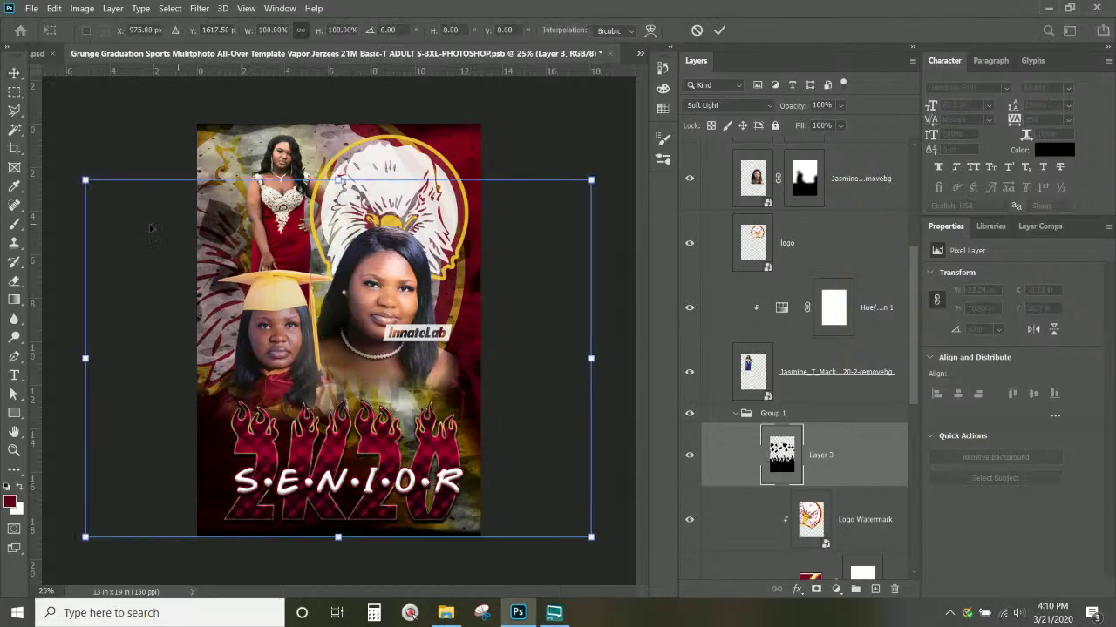
left_click_drag(86, 180, 194, 232)
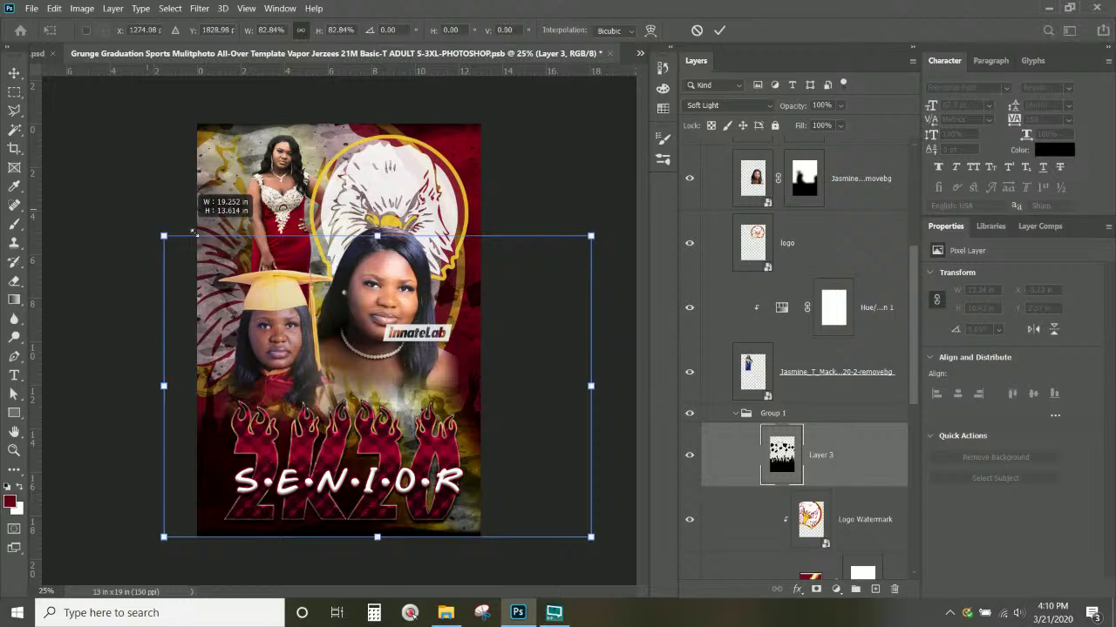
left_click_drag(194, 232, 271, 310)
left_click_drag(500, 493, 434, 310)
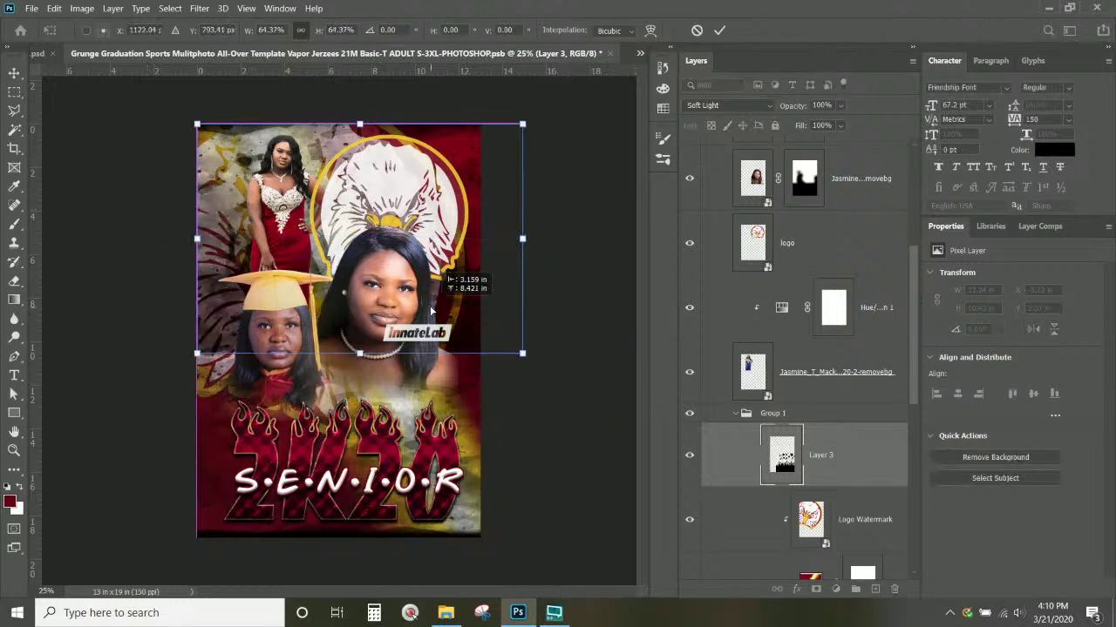
left_click_drag(523, 354, 469, 429)
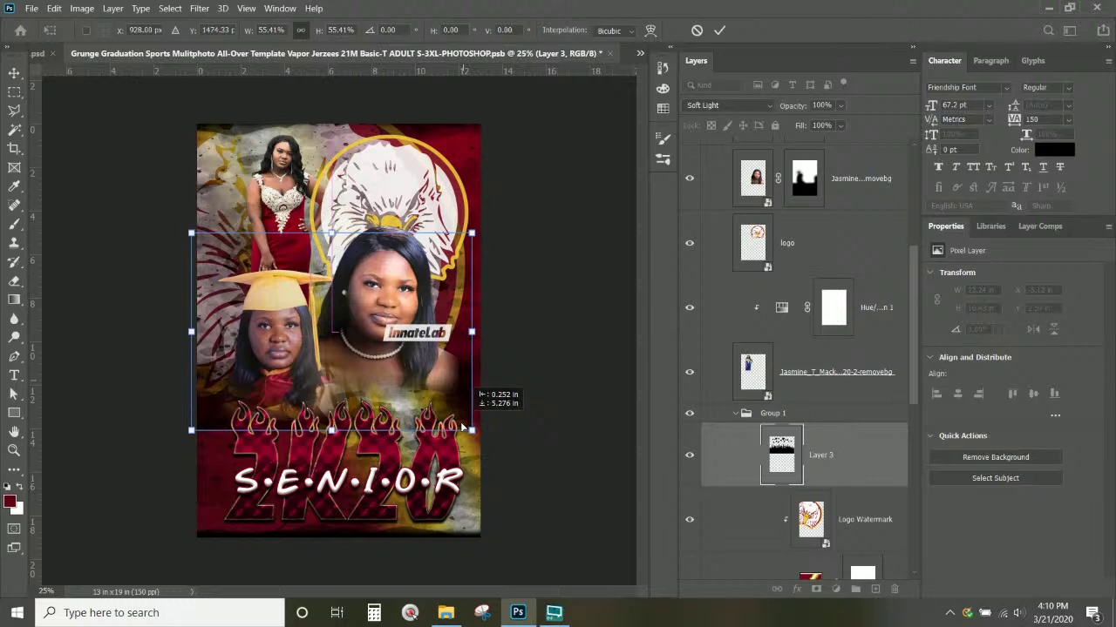
left_click_drag(466, 427, 466, 512)
key("Return")
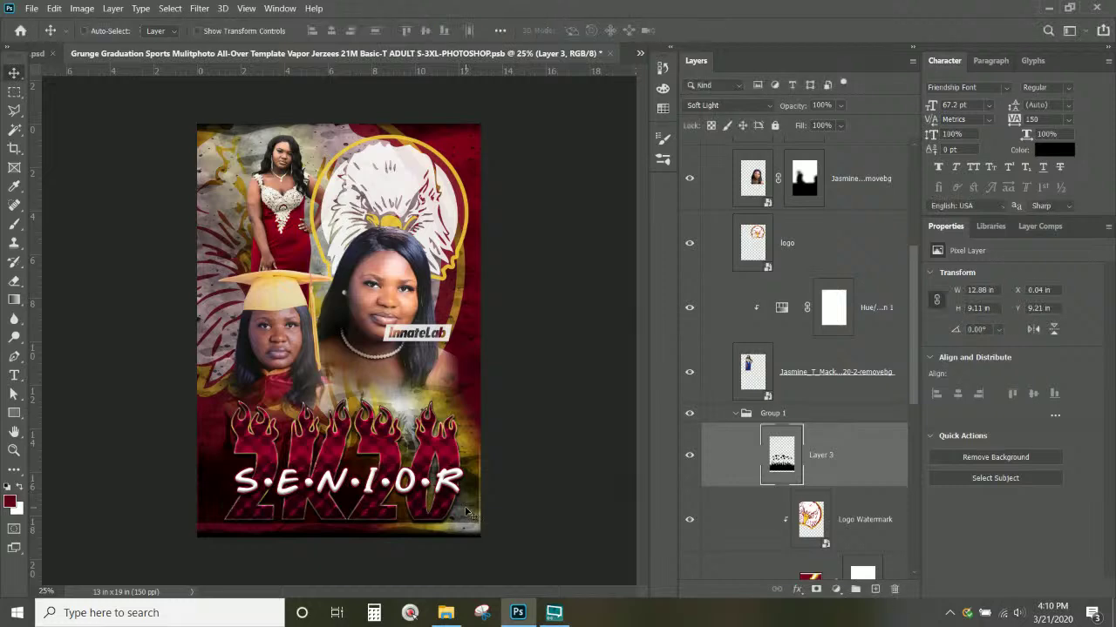
Collapse Group 1, mask it with a selection loaded from Grunge Mask 2's outline, and hide the Grunge Mask 2 layer.
left_click(757, 417)
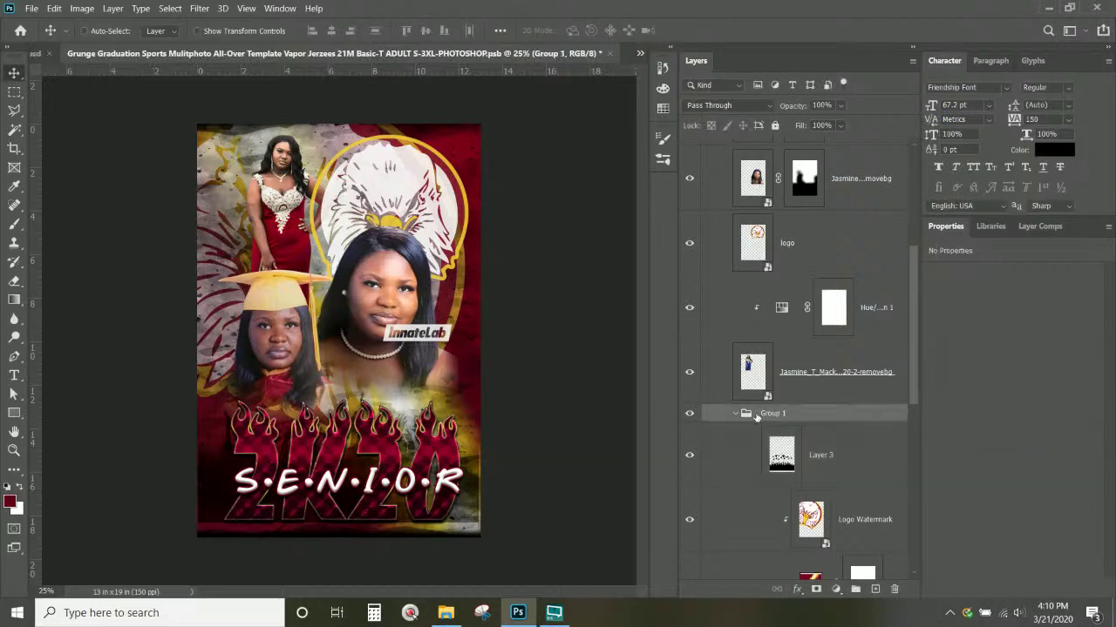
left_click(734, 414)
left_click(689, 479)
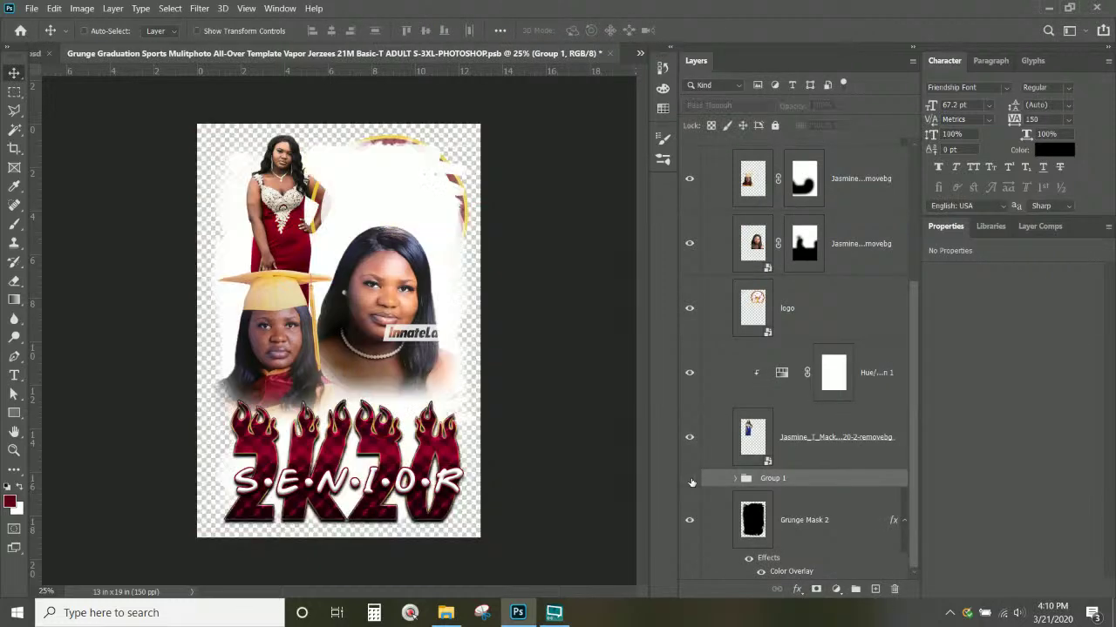
left_click(689, 478)
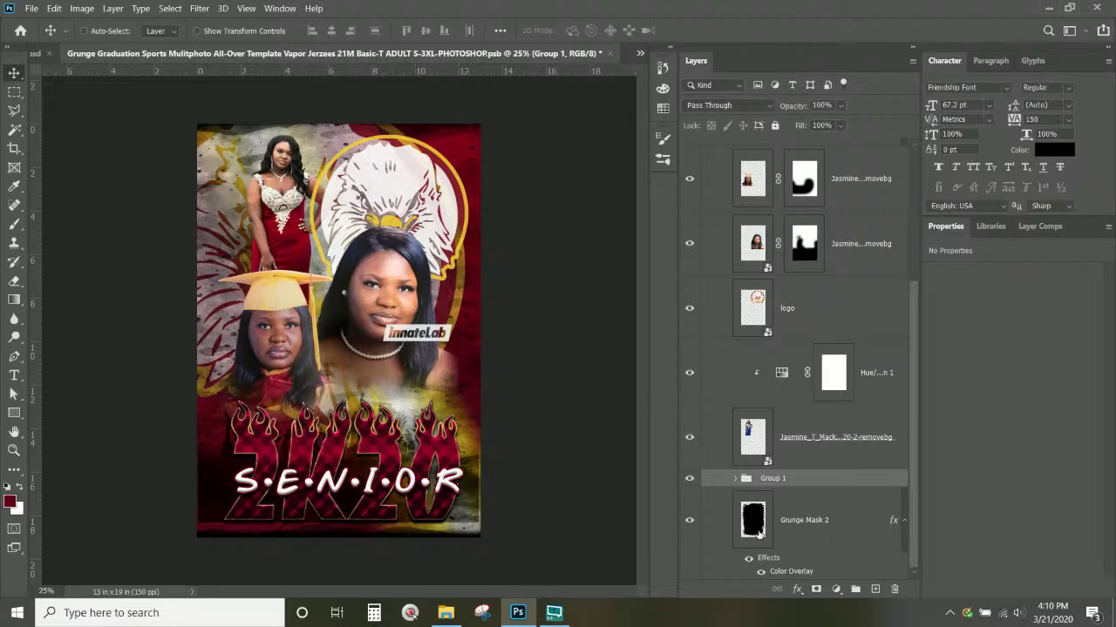
left_click(754, 521, "ctrl")
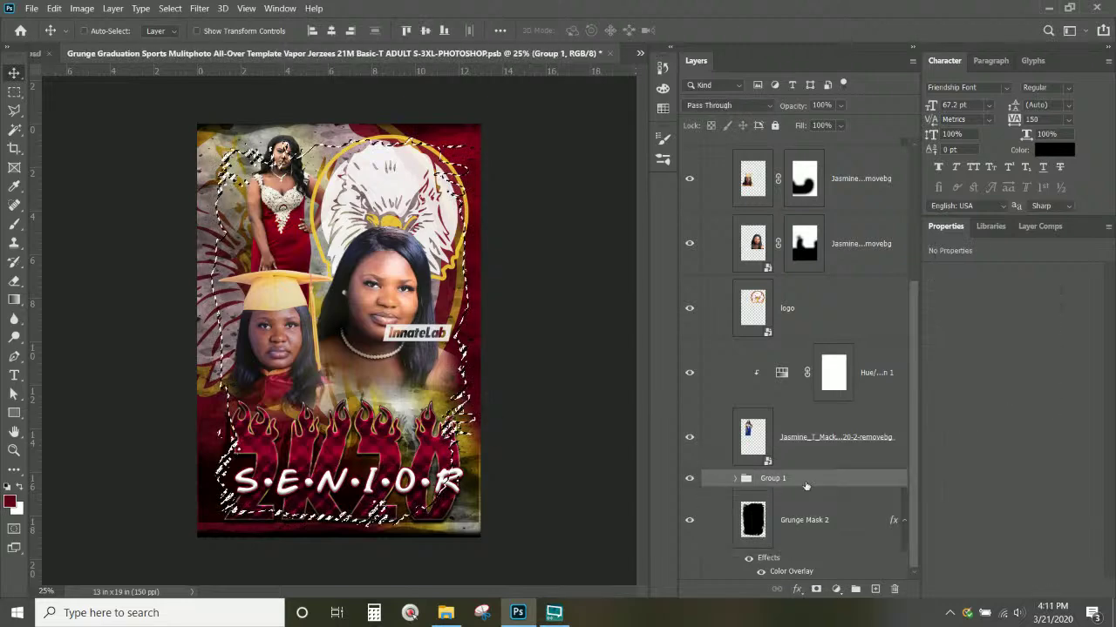
left_click(817, 590)
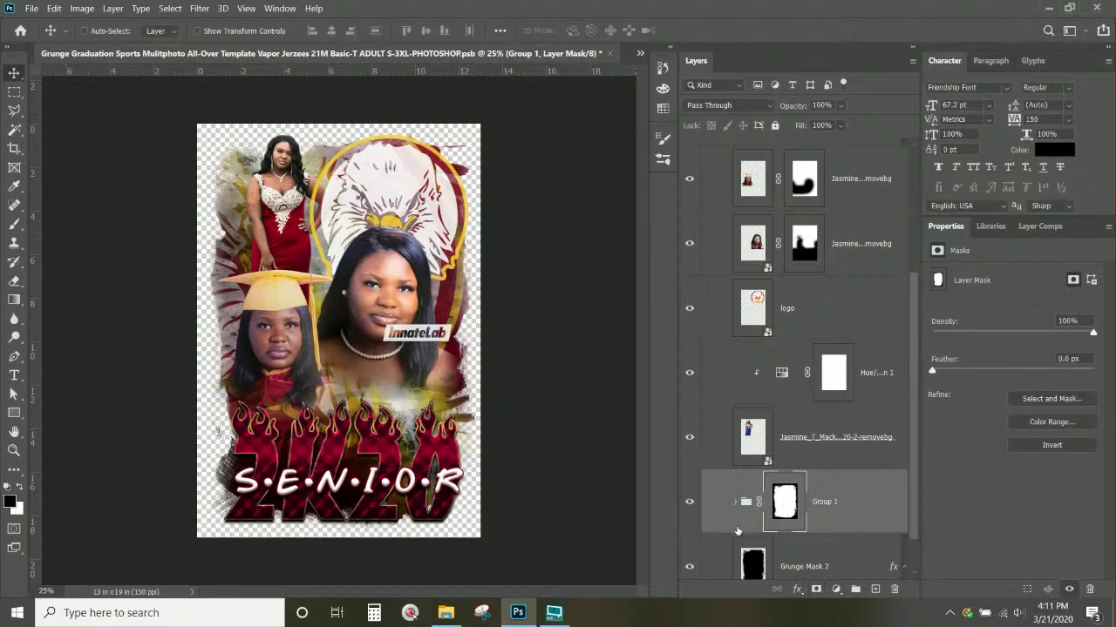
left_click(689, 567)
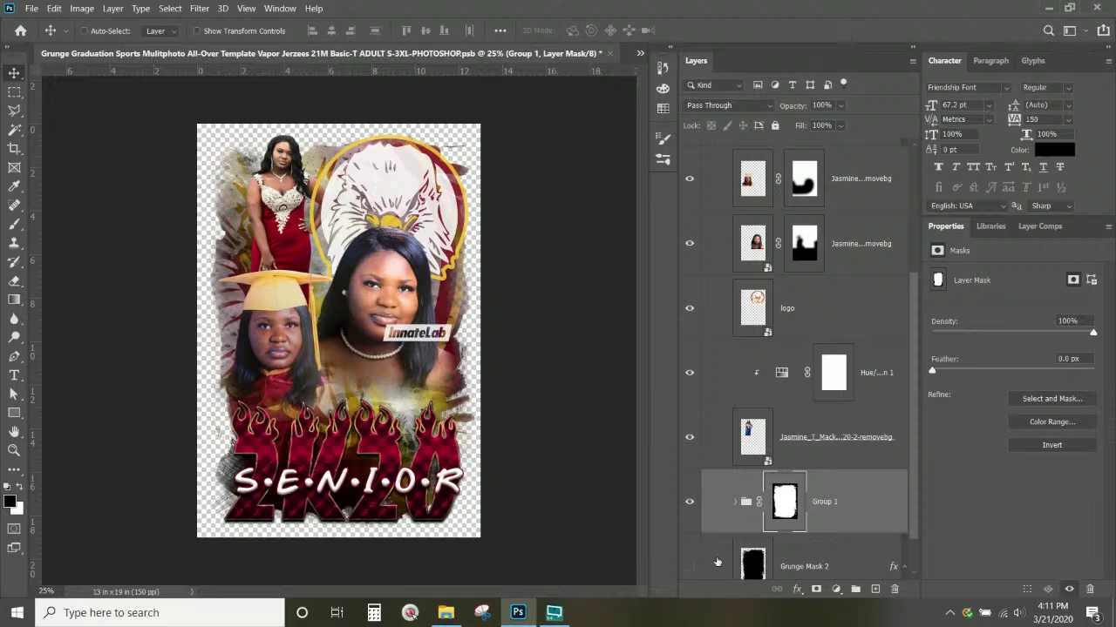
scroll(716, 563, "down", 1)
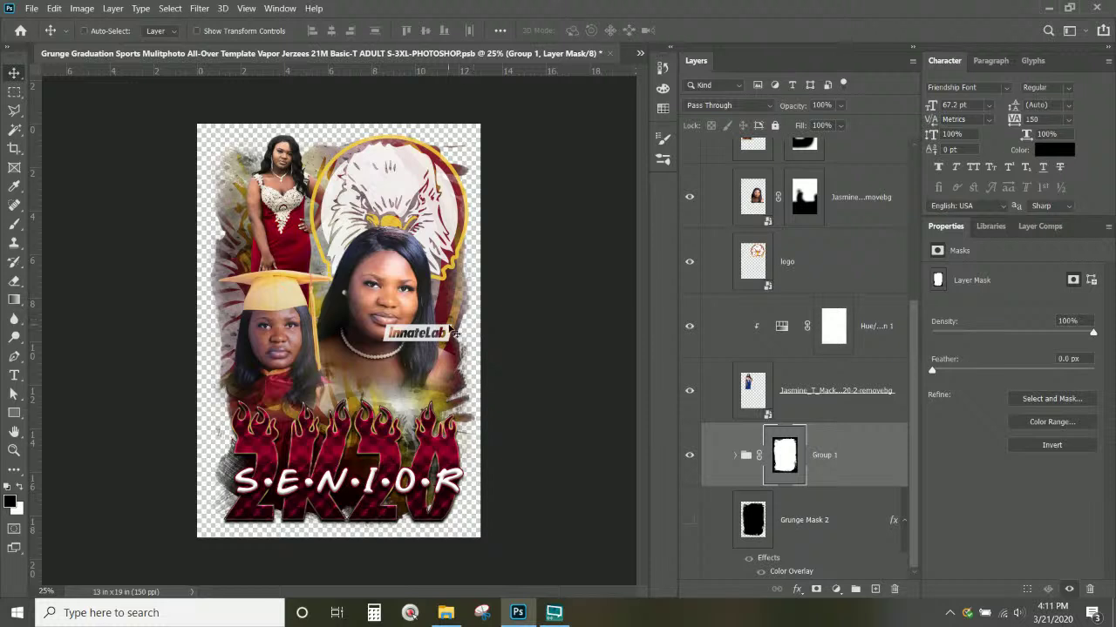
Scale the logo layer to about 67% and place the eagle directly above the large portrait's head.
right_click(408, 188)
left_click(426, 207)
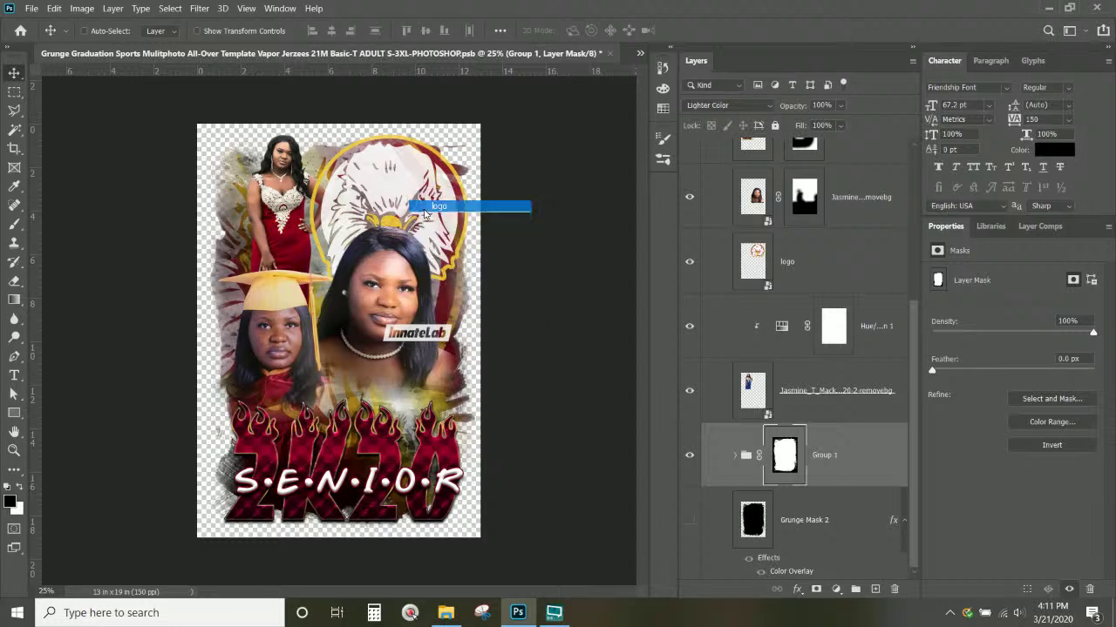
key("ctrl+t")
left_click_drag(482, 121, 440, 163)
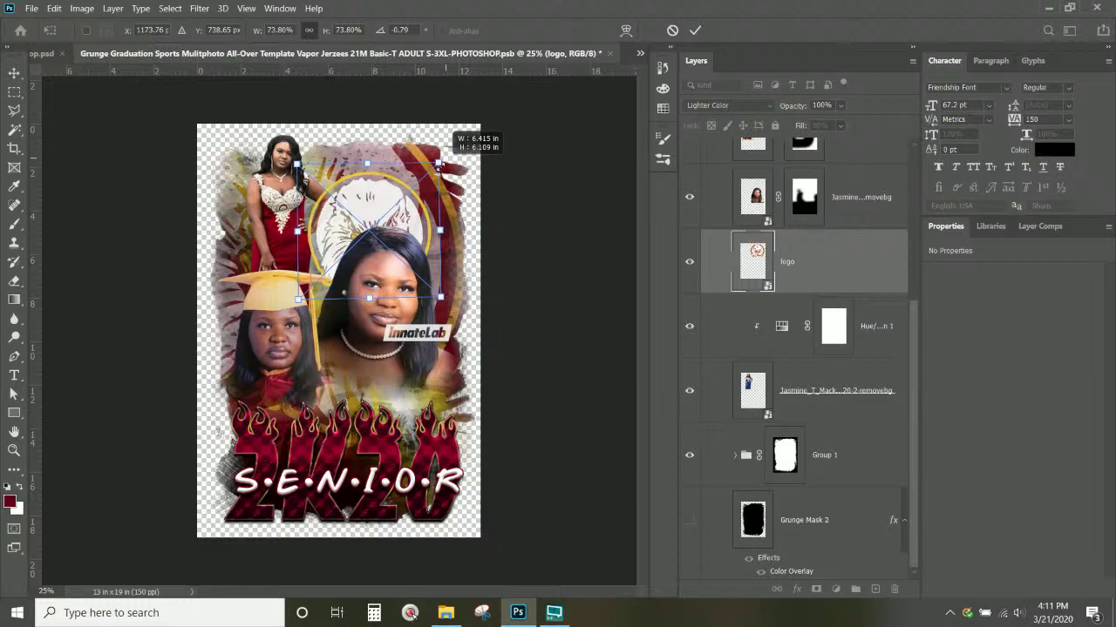
left_click_drag(440, 163, 433, 171)
left_click_drag(346, 227, 367, 184)
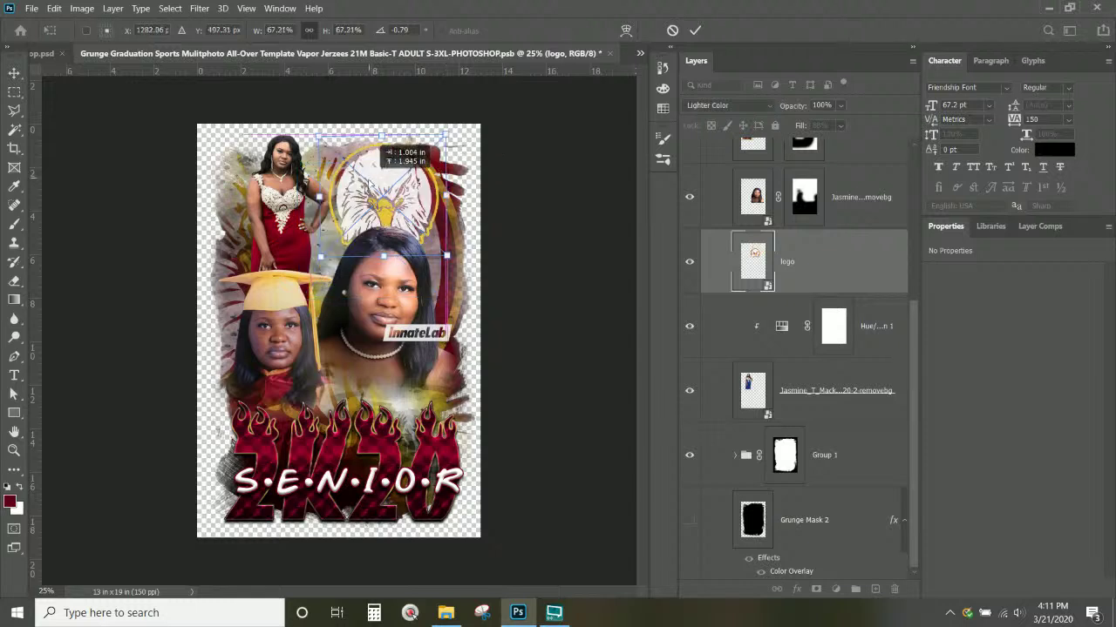
key("Return")
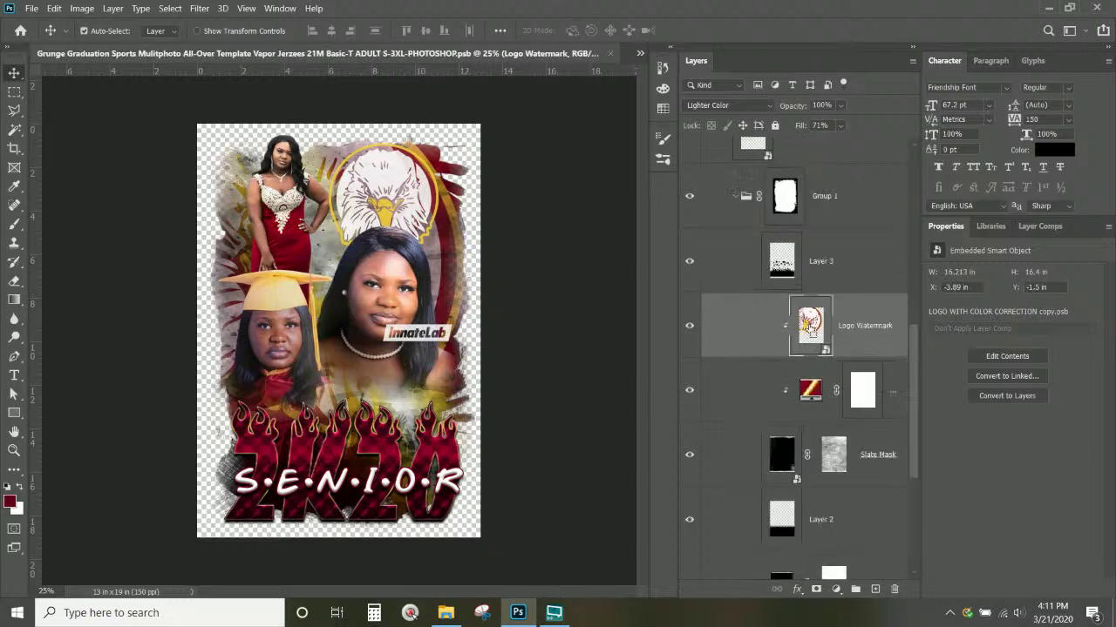
Shrink the Logo Watermark layer to about 8.59 by 8.69 in and position it at about X -1.27, Y 1.44 in.
key("ctrl+t")
left_click_drag(551, 154, 410, 211)
left_click_drag(218, 241, 268, 193)
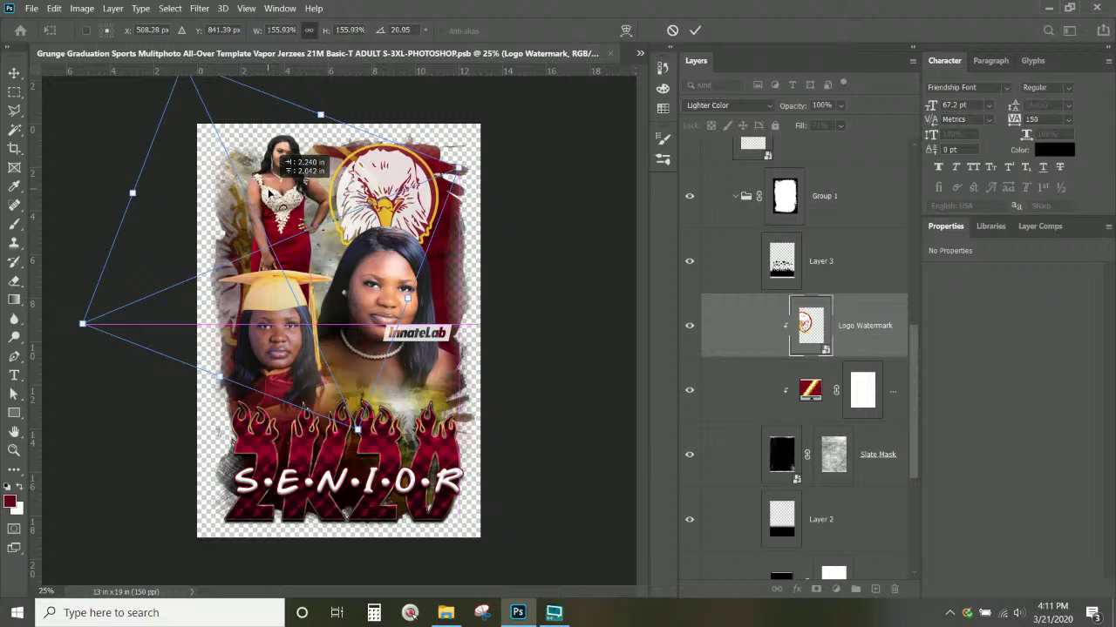
left_click_drag(269, 192, 261, 271)
key("Return")
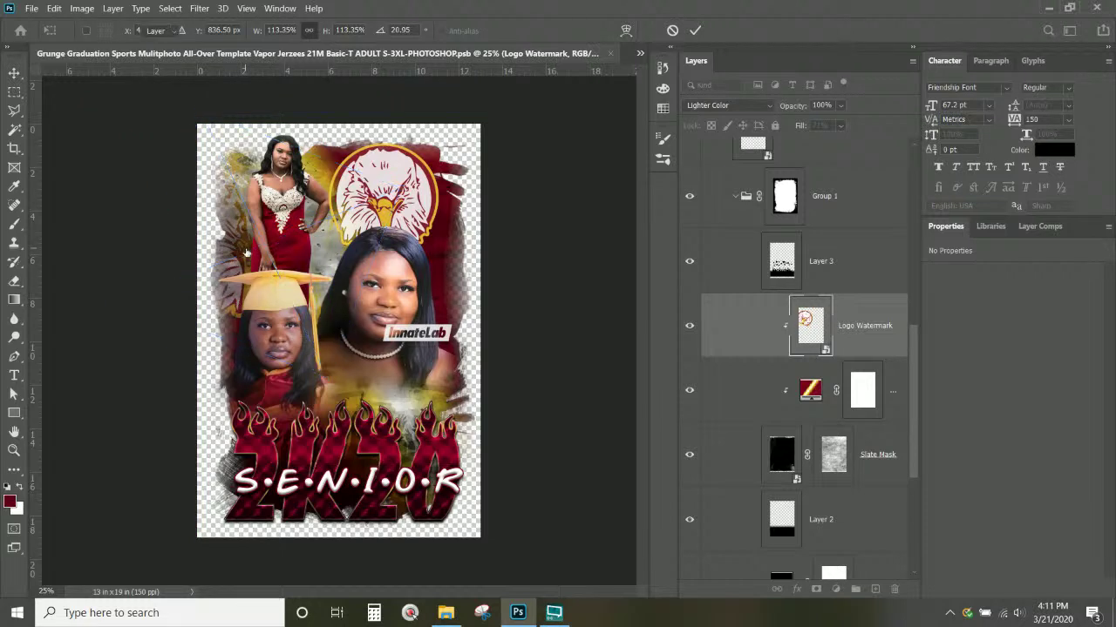
Resize the Slate Mask layer to about 22.57 by 19.66 in and position it at about X -4.44, Y 0.16 in.
scroll(795, 388, "down", 3)
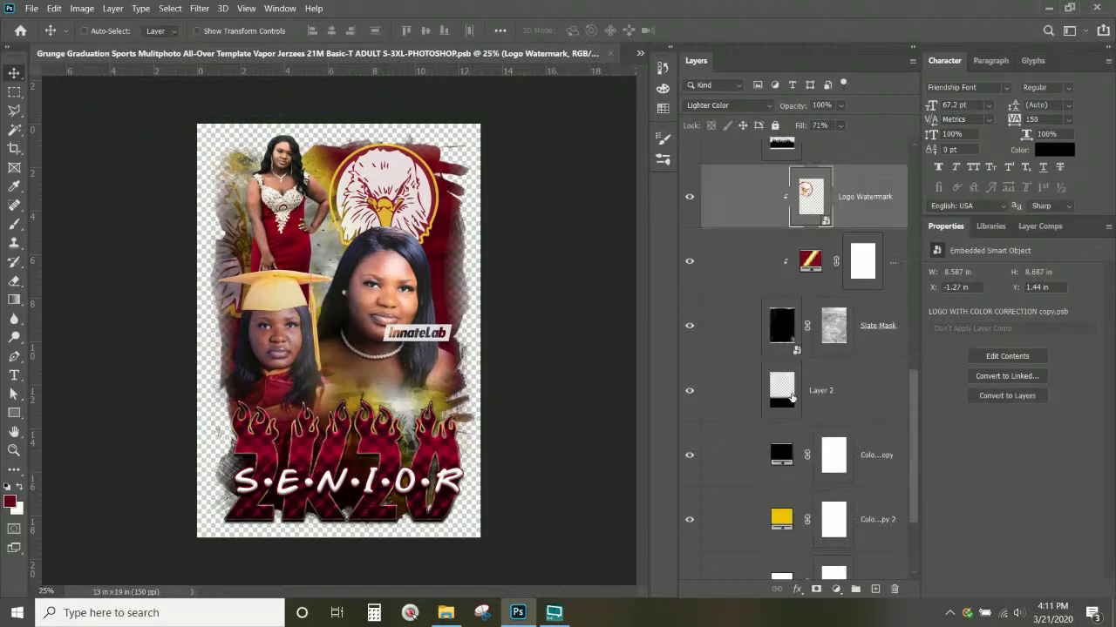
left_click(839, 331)
left_click(694, 331)
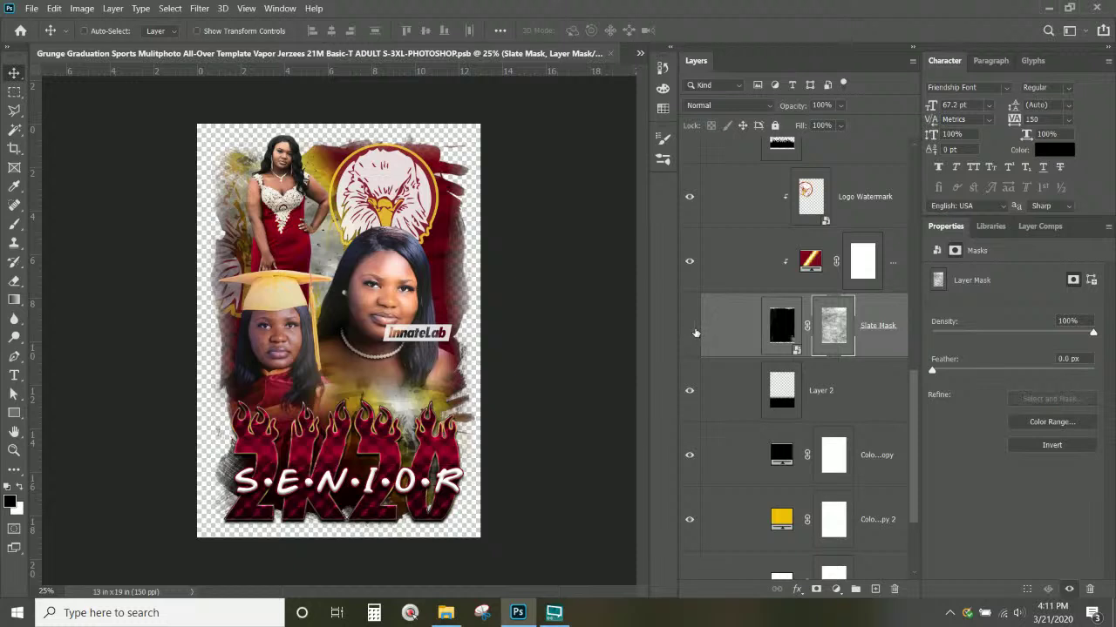
left_click(690, 326)
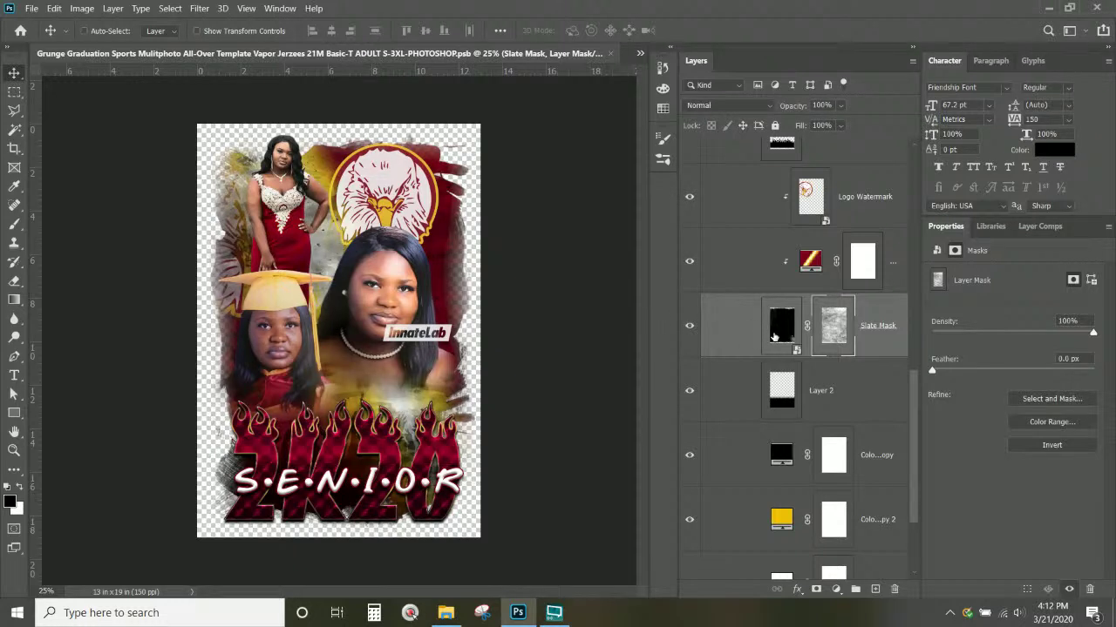
left_click(774, 337)
key("ctrl+t")
left_click_drag(556, 532, 531, 601)
mouse_move(330, 270)
left_mouse_down()
mouse_move(423, 283)
mouse_move(270, 279)
mouse_move(333, 288)
left_mouse_up()
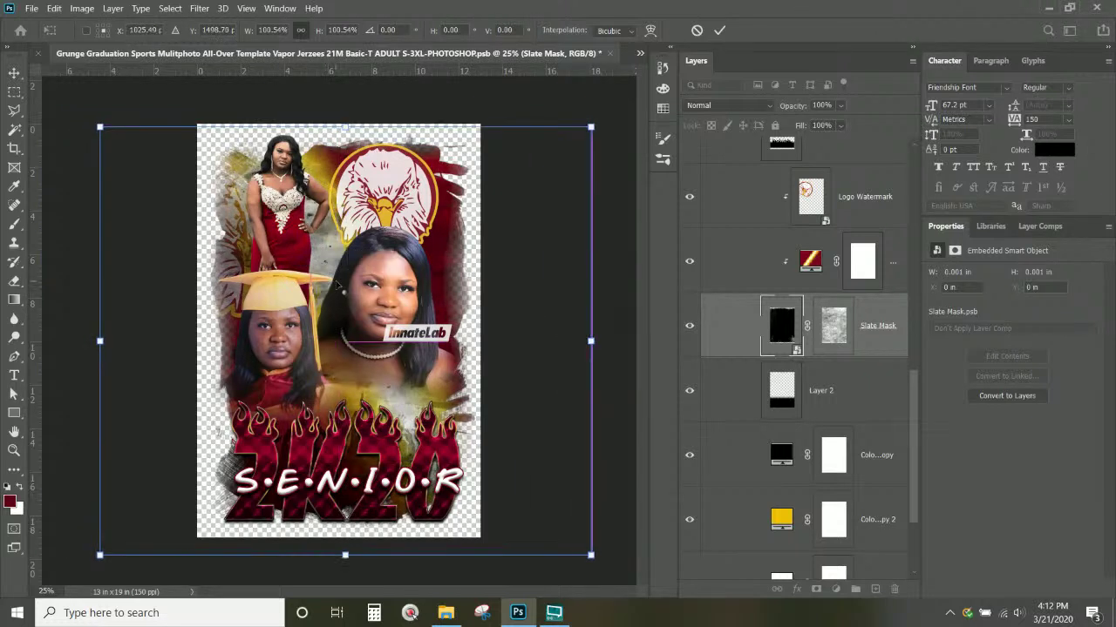
key("Return")
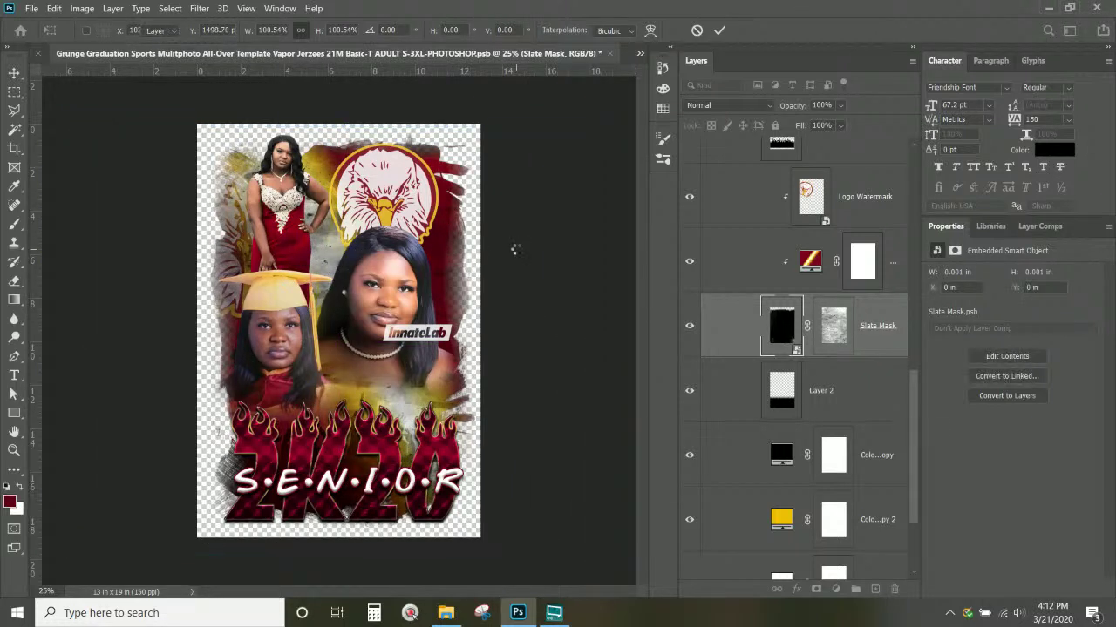
Move Layer 3 to about X -0.25, Y 9.88 in and set its blend mode to Overlay.
scroll(732, 296, "down", 1)
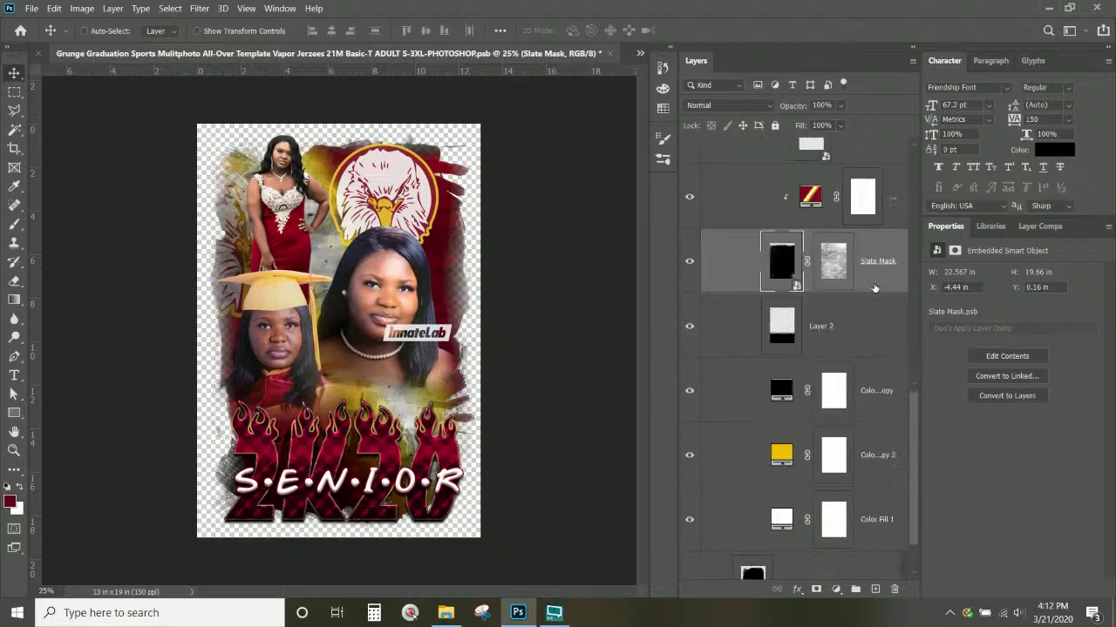
left_click(704, 342)
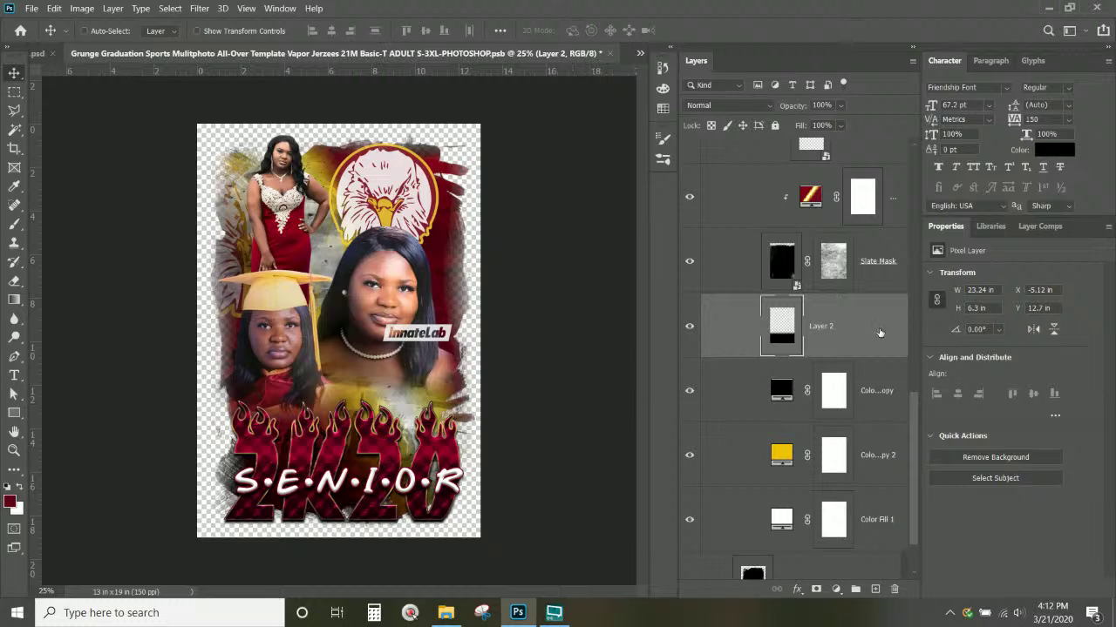
scroll(867, 318, "up", 3)
left_click(830, 256)
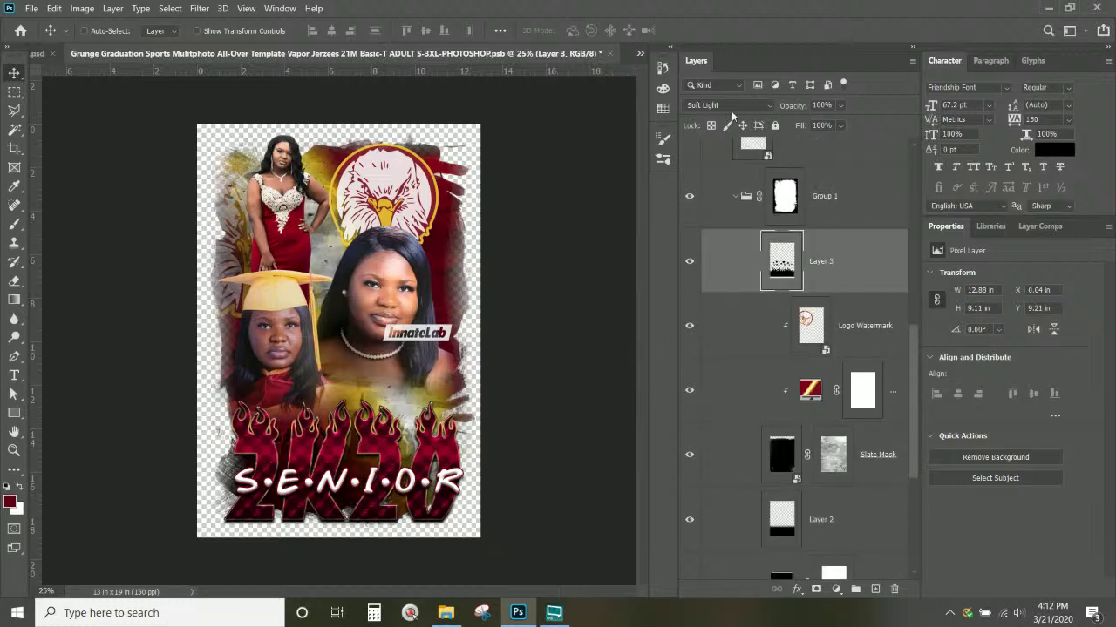
mouse_move(388, 461)
left_mouse_down()
mouse_move(396, 411)
mouse_move(381, 480)
left_mouse_up()
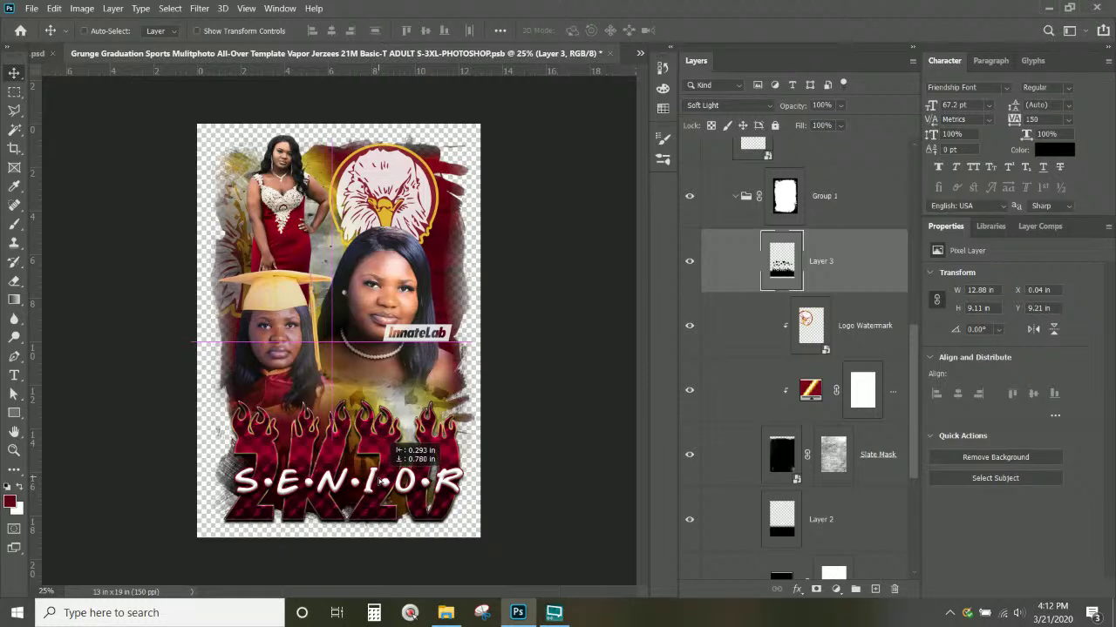
left_click_drag(381, 480, 381, 480)
left_click(728, 105)
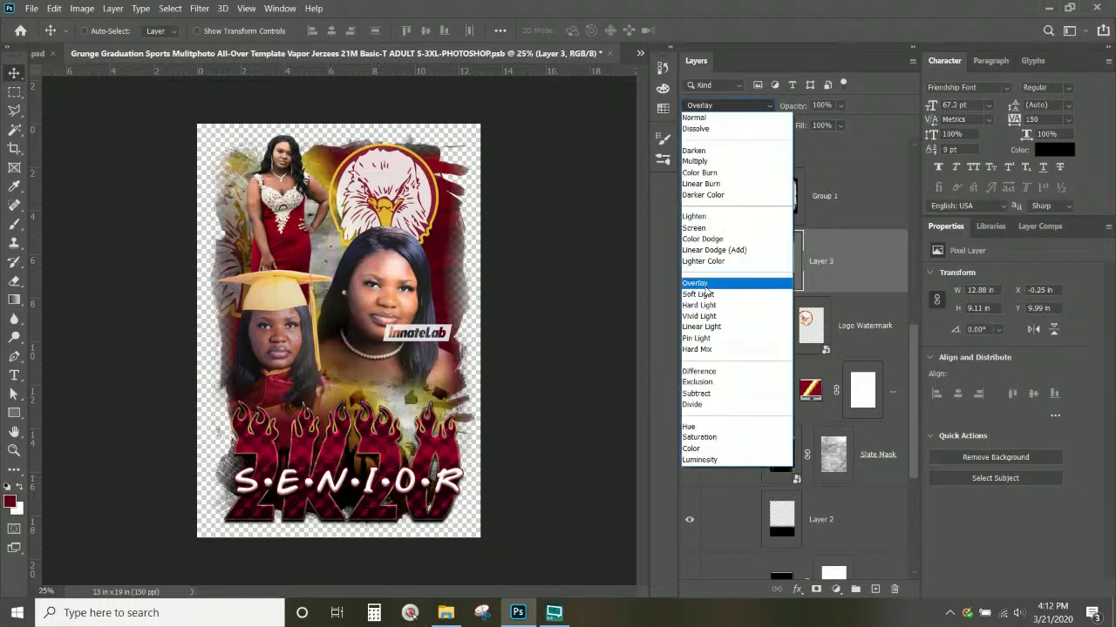
left_click(704, 283)
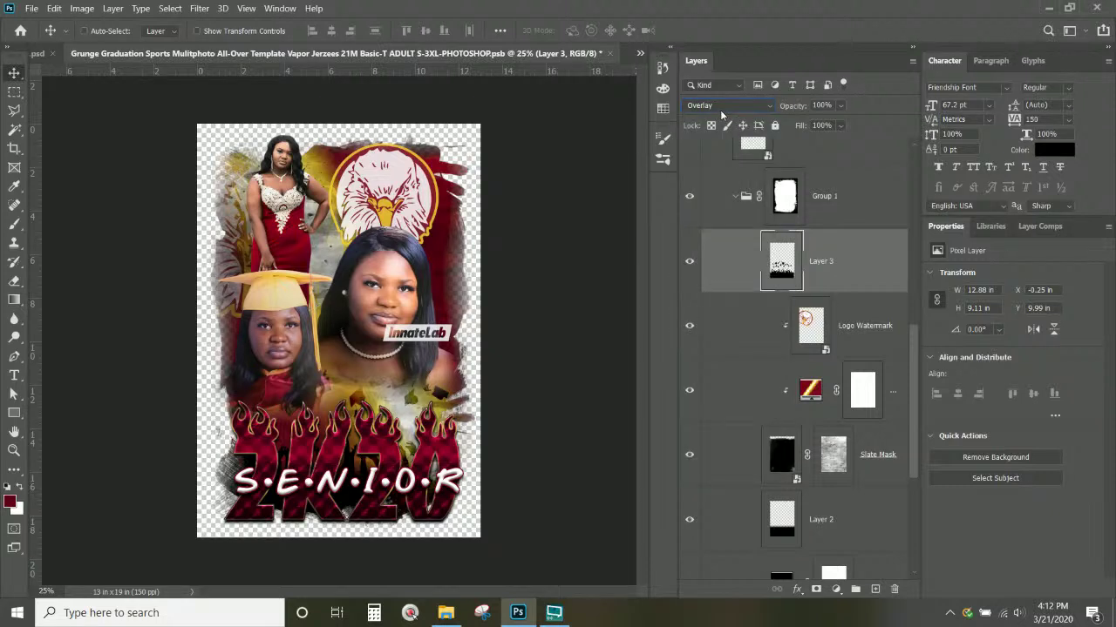
left_click_drag(409, 390, 409, 391)
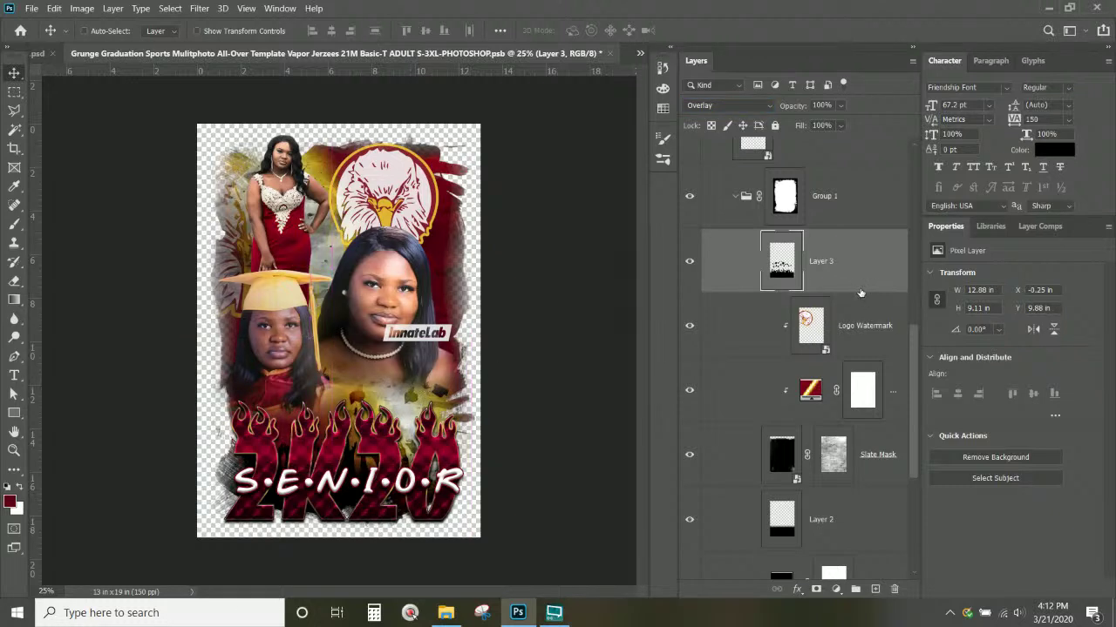
Shrink the 2K20 text to about 10.63 by 4.9 in and position it at about X 1.19, Y 14 in.
scroll(857, 299, "up", 1)
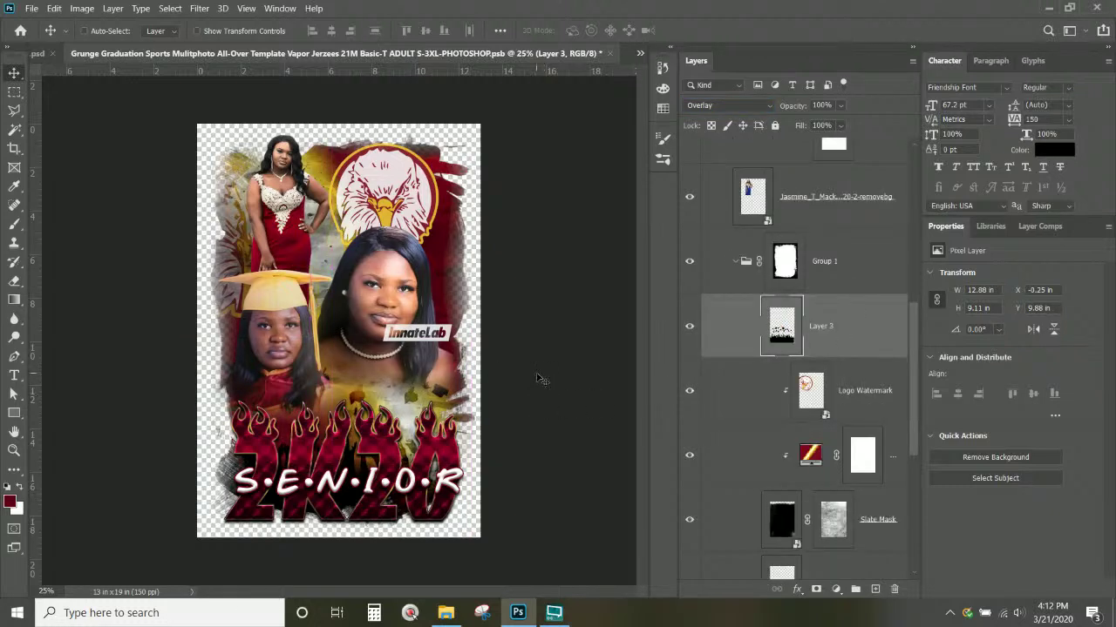
right_click(423, 461)
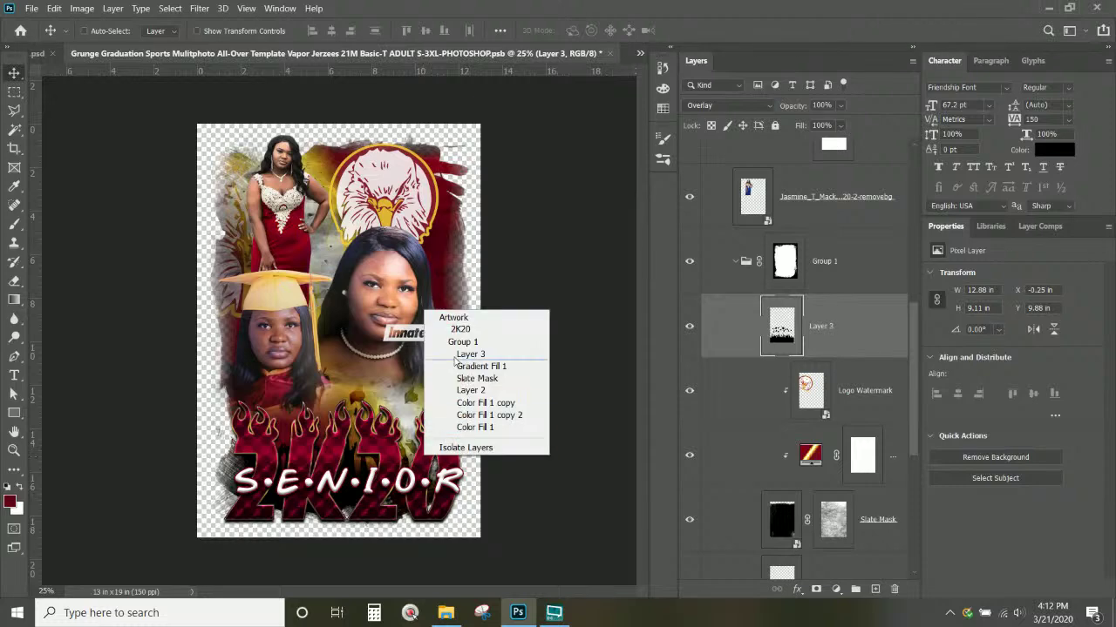
left_click(463, 330)
key("ctrl+t")
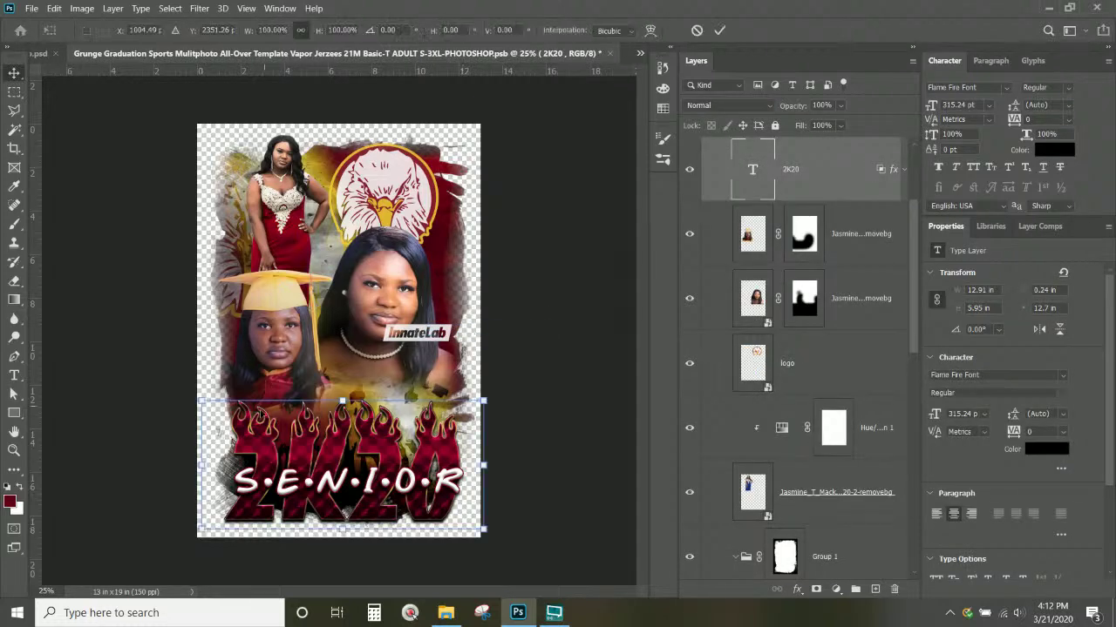
left_click_drag(199, 398, 252, 425)
left_click_drag(345, 488, 321, 455)
key("Return")
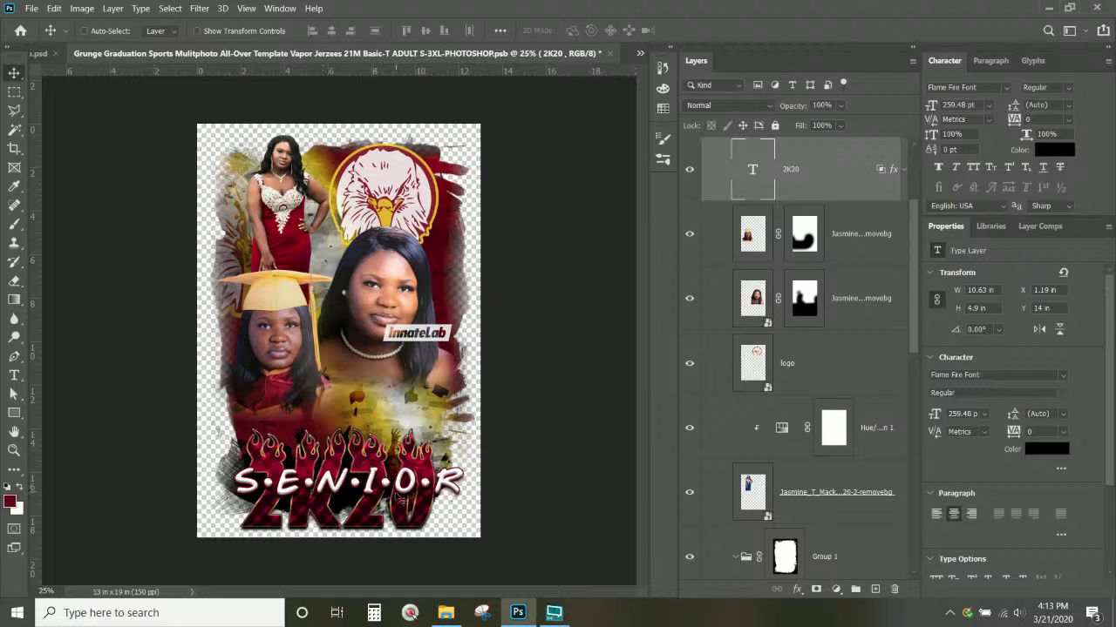
Move the SENIOR text down across the 2K20 lettering to about X 1.4, Y 16.26 in.
right_click(376, 490)
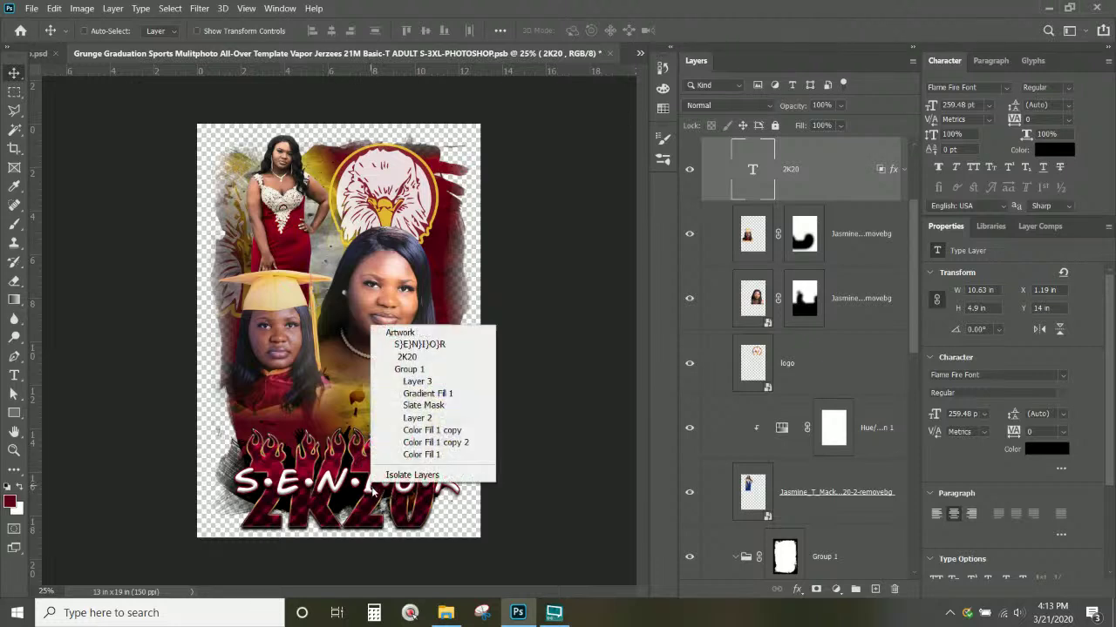
left_click(396, 341)
mouse_move(406, 471)
left_mouse_down()
mouse_move(398, 500)
mouse_move(394, 488)
left_mouse_up()
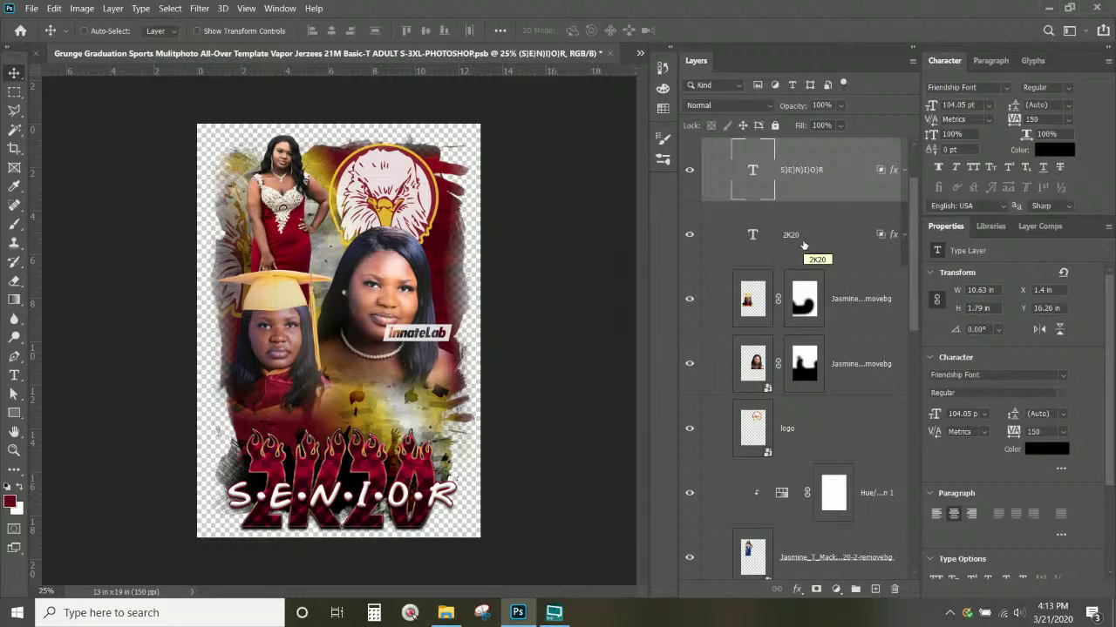
Move Layer 3 up behind the portraits to about X 0.77, Y 1.23 in.
scroll(803, 192, "up", 2)
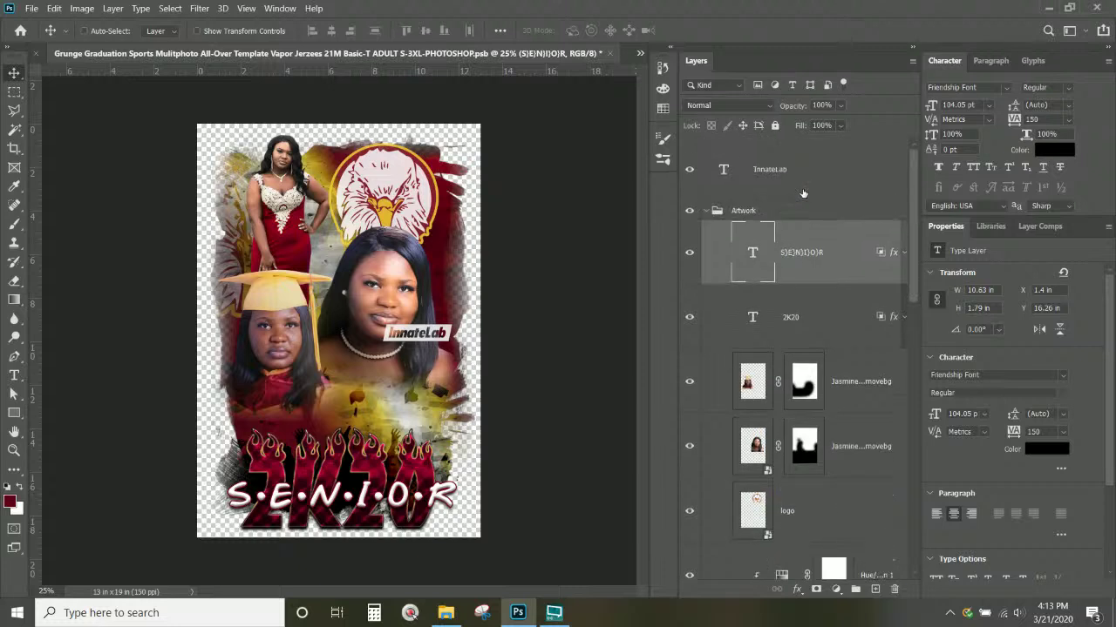
scroll(802, 218, "down", 3)
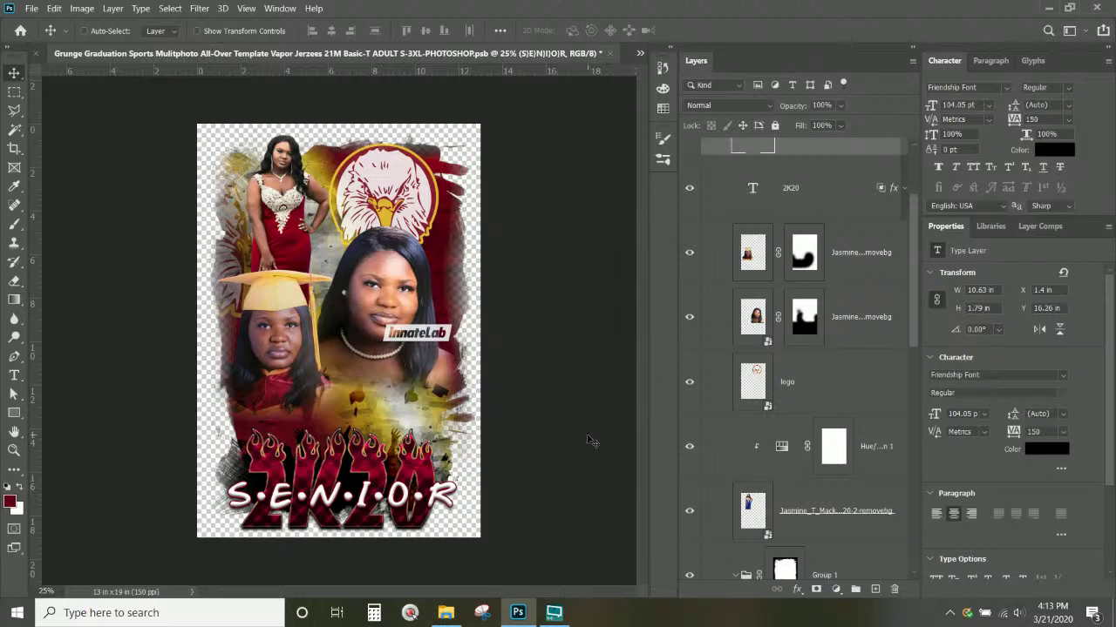
scroll(775, 382, "down", 2)
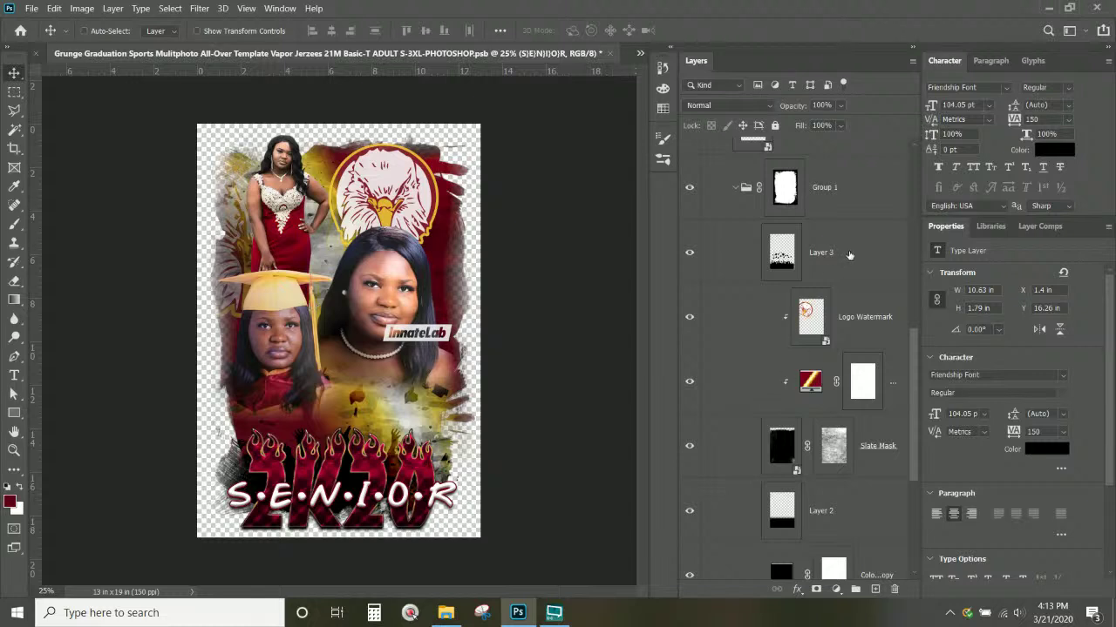
left_click(819, 252)
left_click_drag(377, 381, 401, 238)
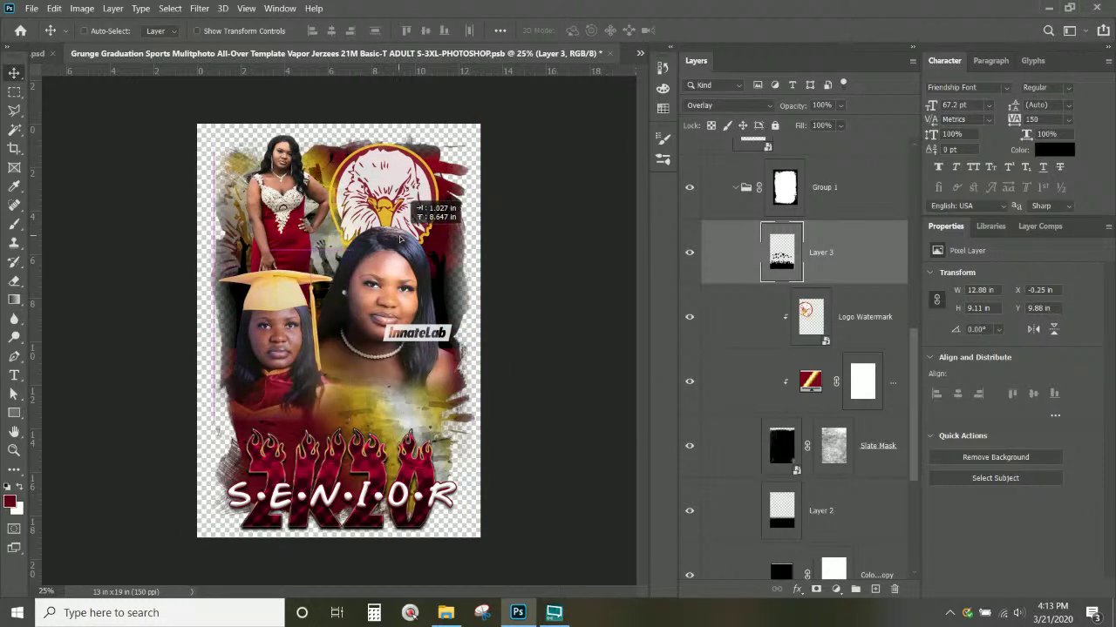
Move the logo layer below the large portrait to about X 5.44, Y 10.98 in.
right_click(391, 159)
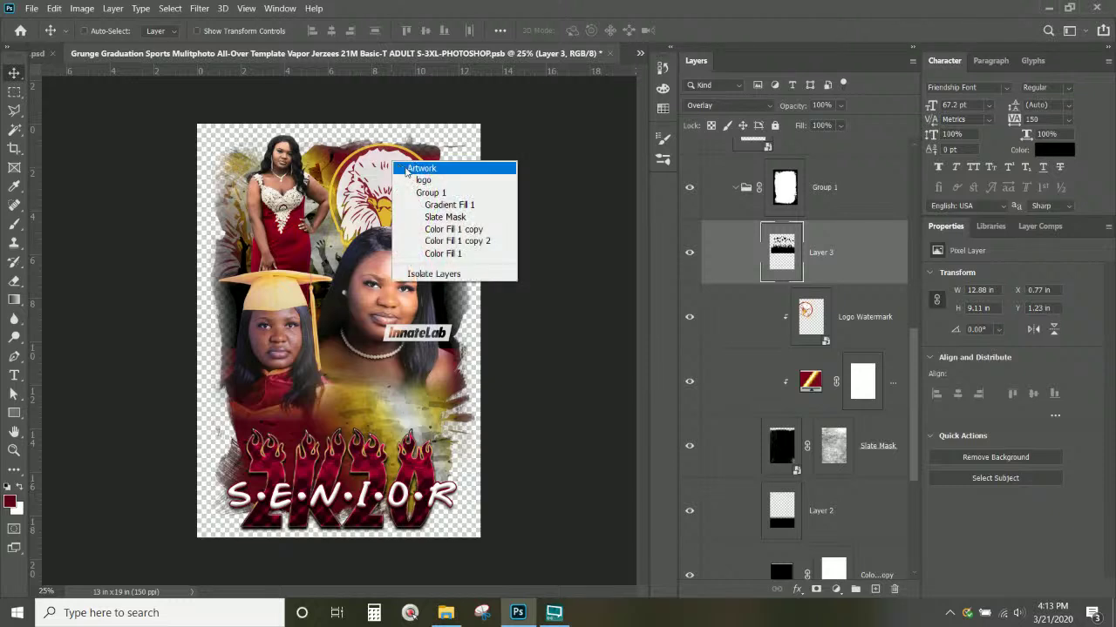
left_click(418, 172)
left_click_drag(419, 180, 396, 394)
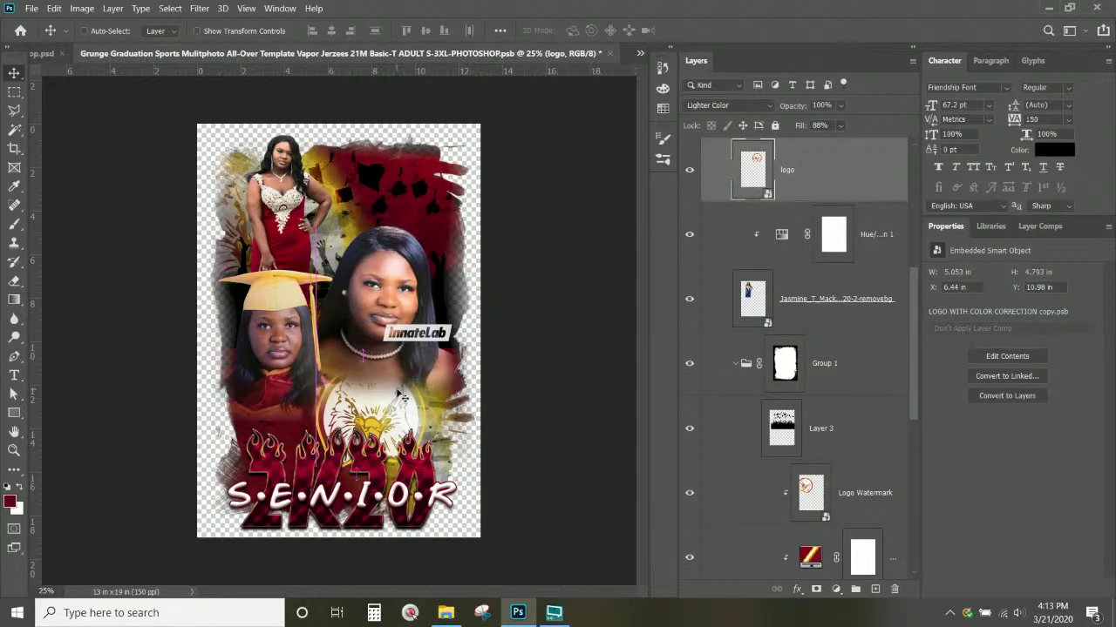
Rename Layer 3 as "grad cap silhouettes" and move it to about X 1.4, Y -0.31 in.
right_click(404, 196)
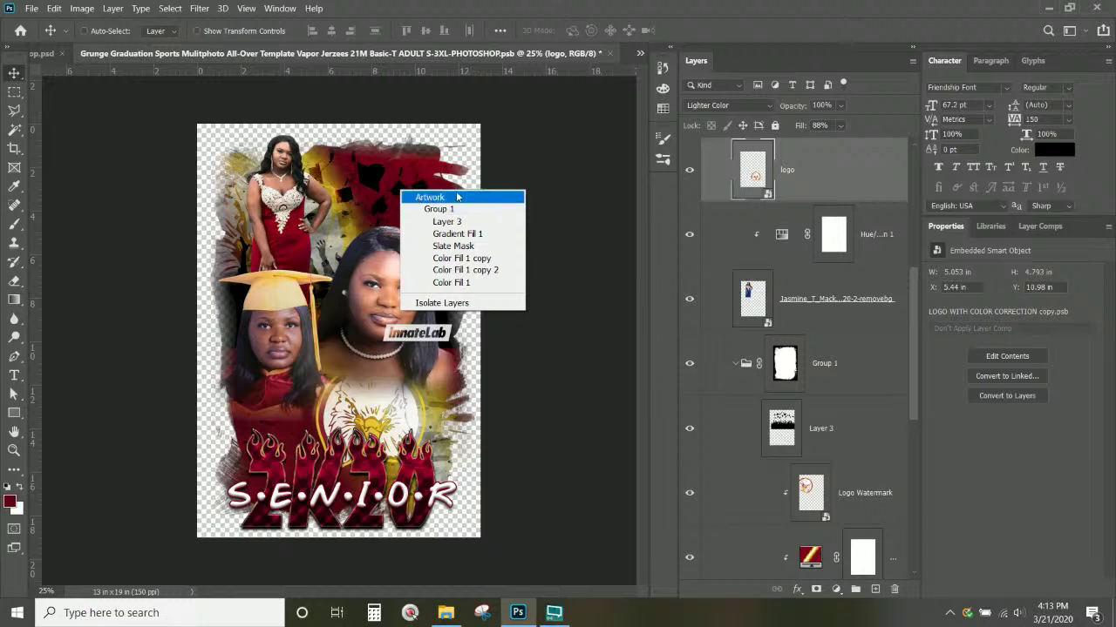
left_click(449, 196)
right_click(370, 183)
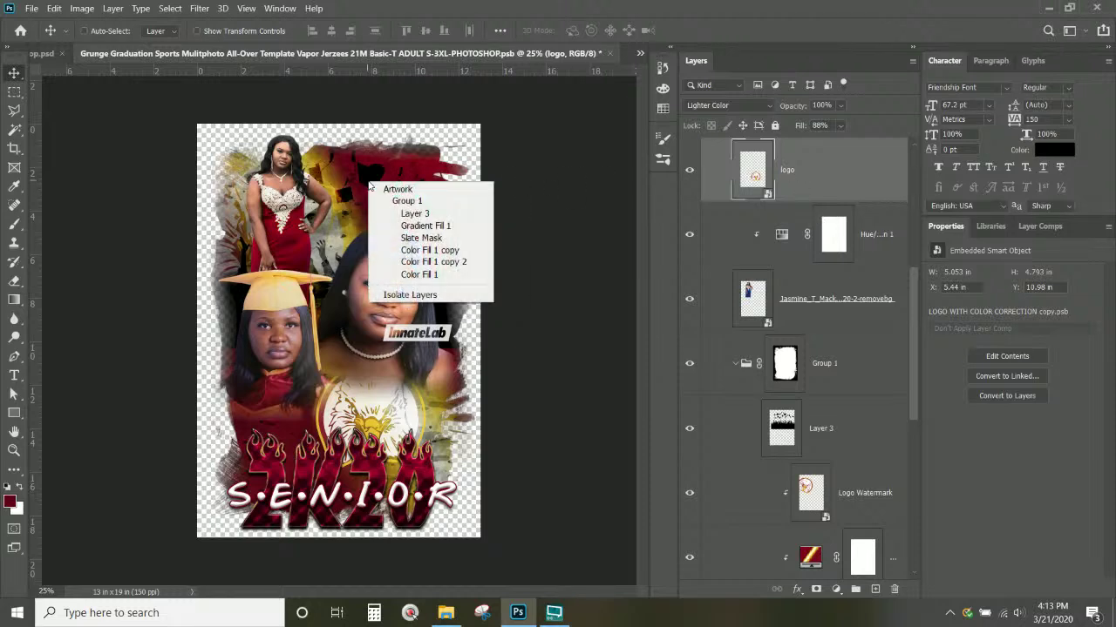
left_click(832, 383)
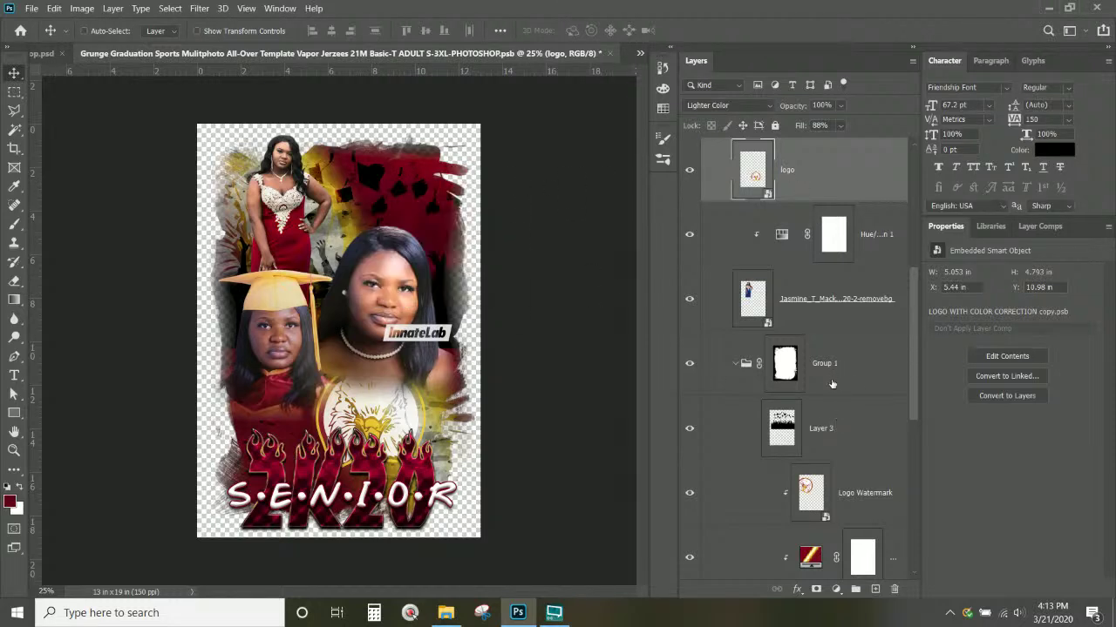
double_click(820, 435)
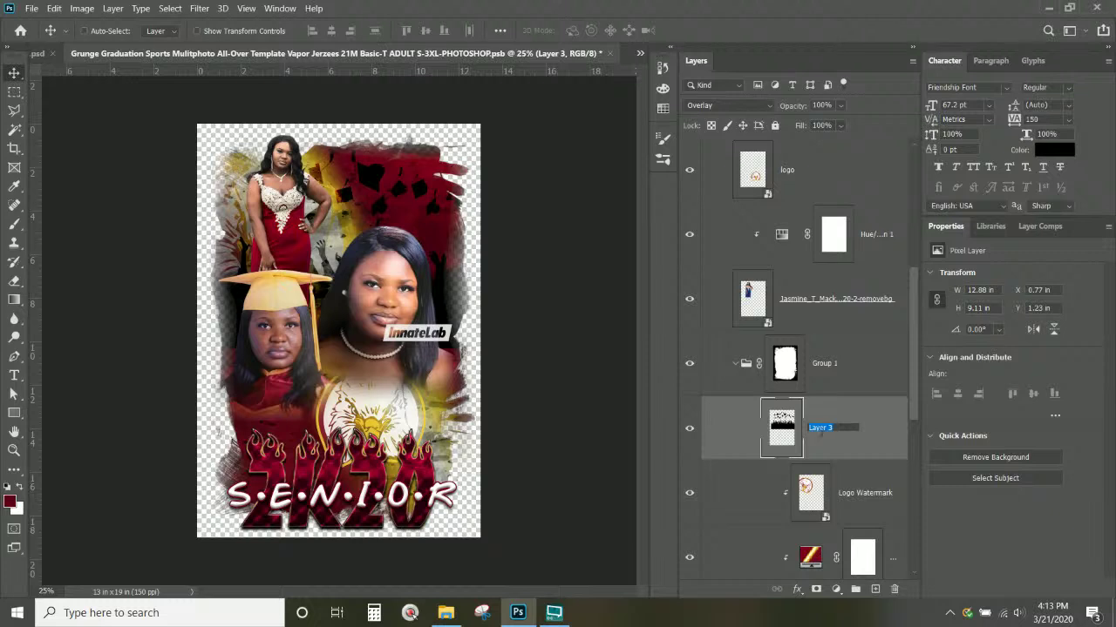
type("gra")
type("d cap silhouettes")
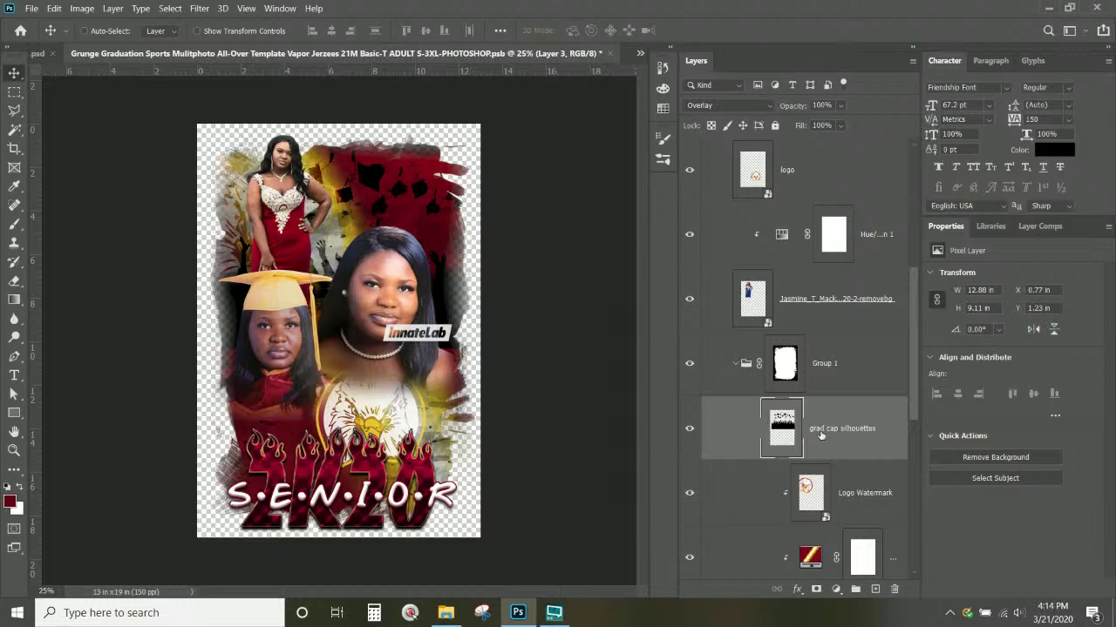
key("Return")
left_click_drag(433, 196, 443, 165)
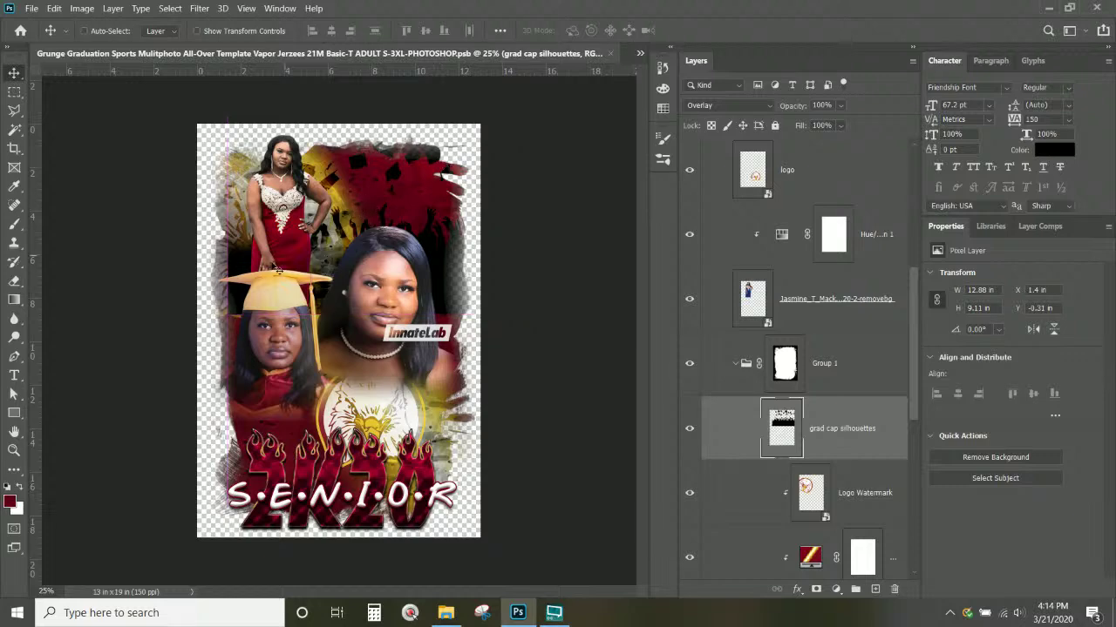
Move the standing photo in the red dress to about X 2.12, Y 0.49 in.
right_click(281, 256)
left_click(300, 281)
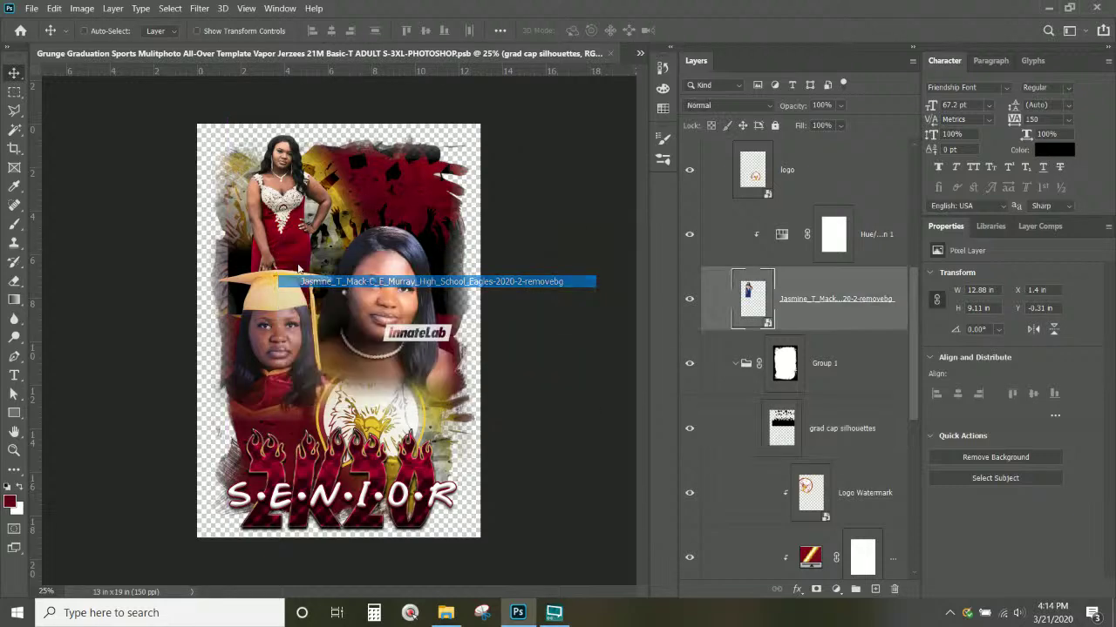
mouse_move(290, 227)
left_mouse_down()
mouse_move(299, 256)
mouse_move(300, 243)
left_mouse_up()
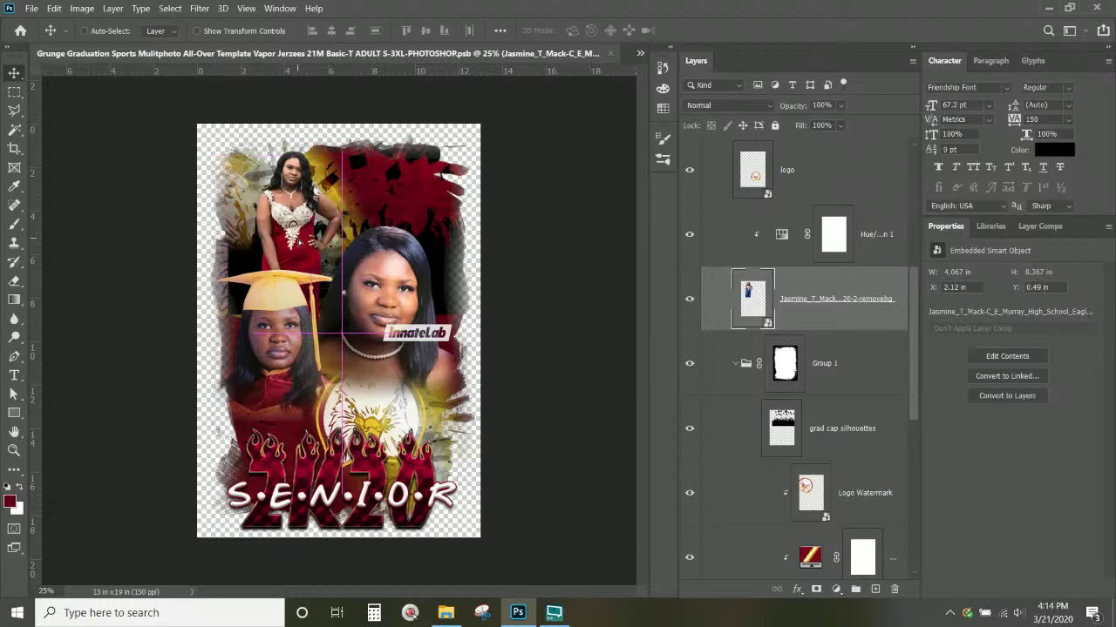
Raise the logo to about Y 10.63 in and move its layer directly above the large portrait layer in the stack.
right_click(397, 405)
left_click(410, 406)
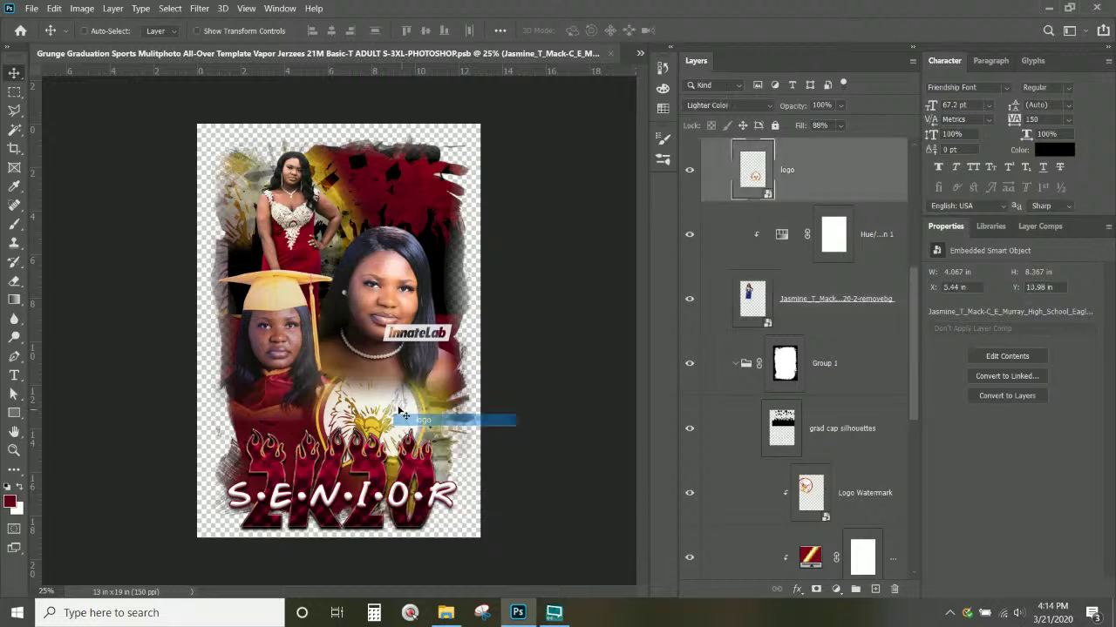
left_click_drag(403, 406, 401, 386)
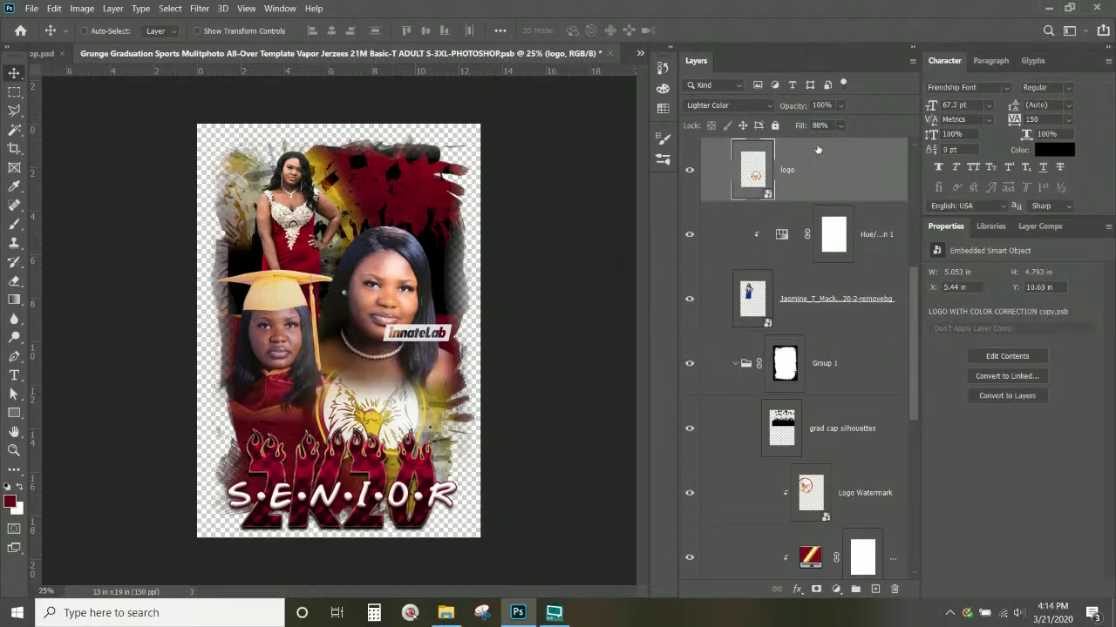
scroll(803, 234, "up", 3)
left_click_drag(820, 380, 814, 278)
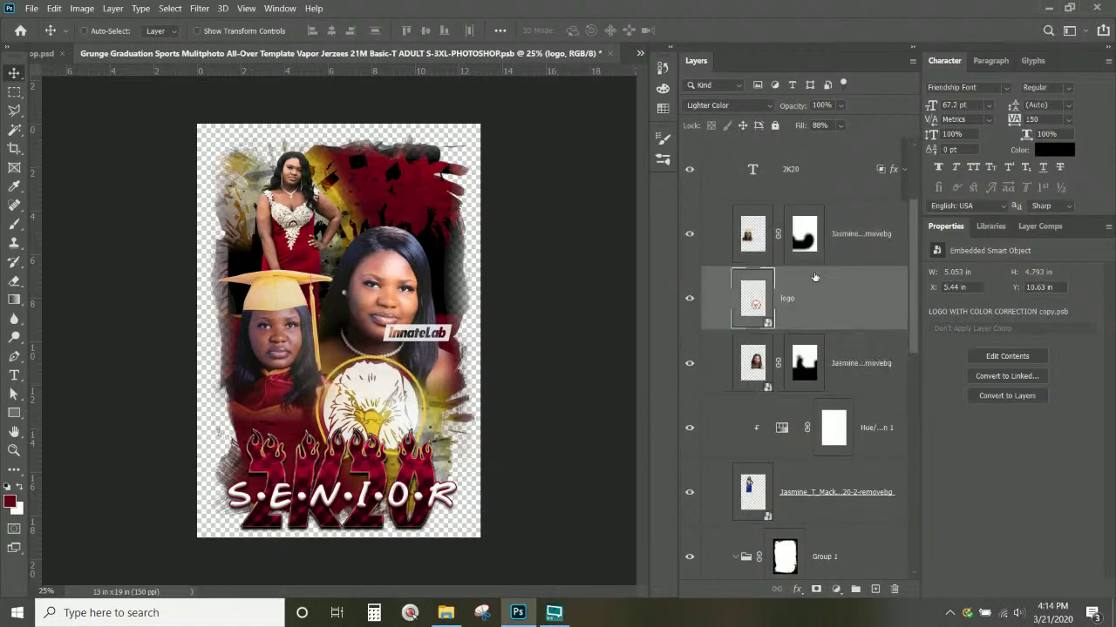
Set the logo layer's fill to 59% and move it to about X 6.2, Y 10.76 in.
left_click(840, 125)
left_click_drag(837, 146, 835, 146)
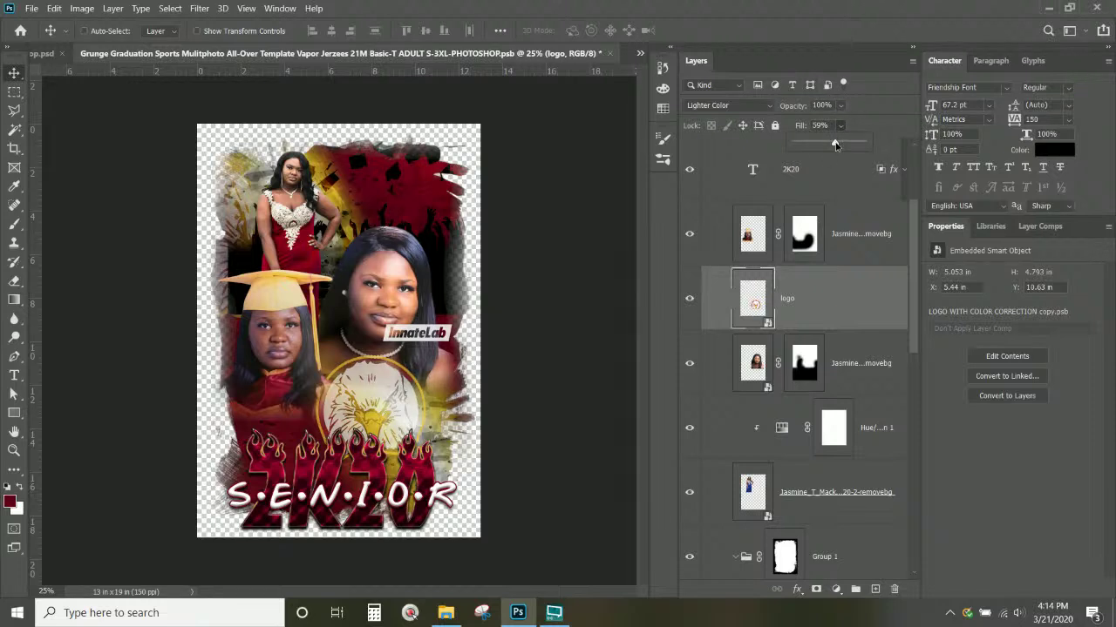
left_click_drag(372, 403, 373, 410)
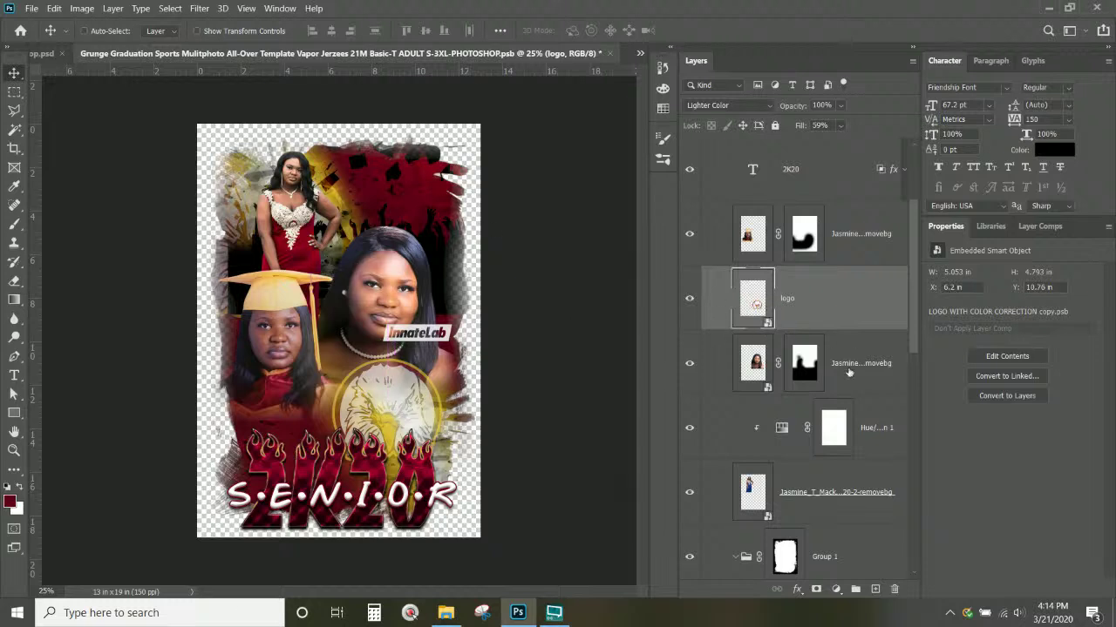
Shift the grad cap silhouettes layer to about X 0.77, Y -0.31 in.
scroll(826, 323, "down", 3)
left_click(828, 366)
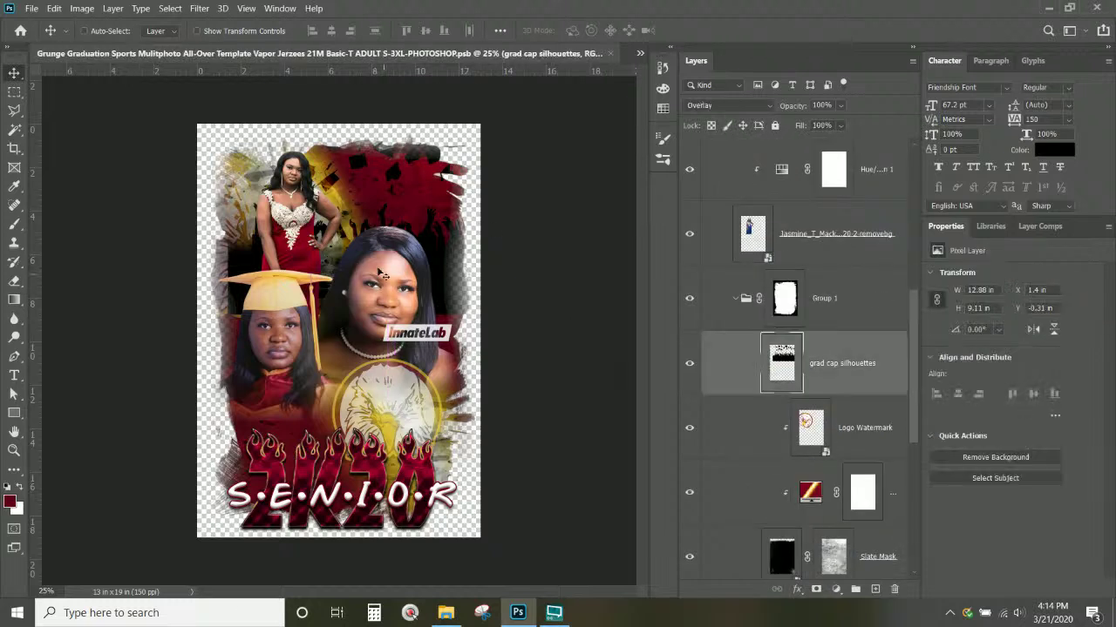
mouse_move(397, 265)
left_mouse_down()
mouse_move(417, 265)
mouse_move(399, 266)
left_mouse_up()
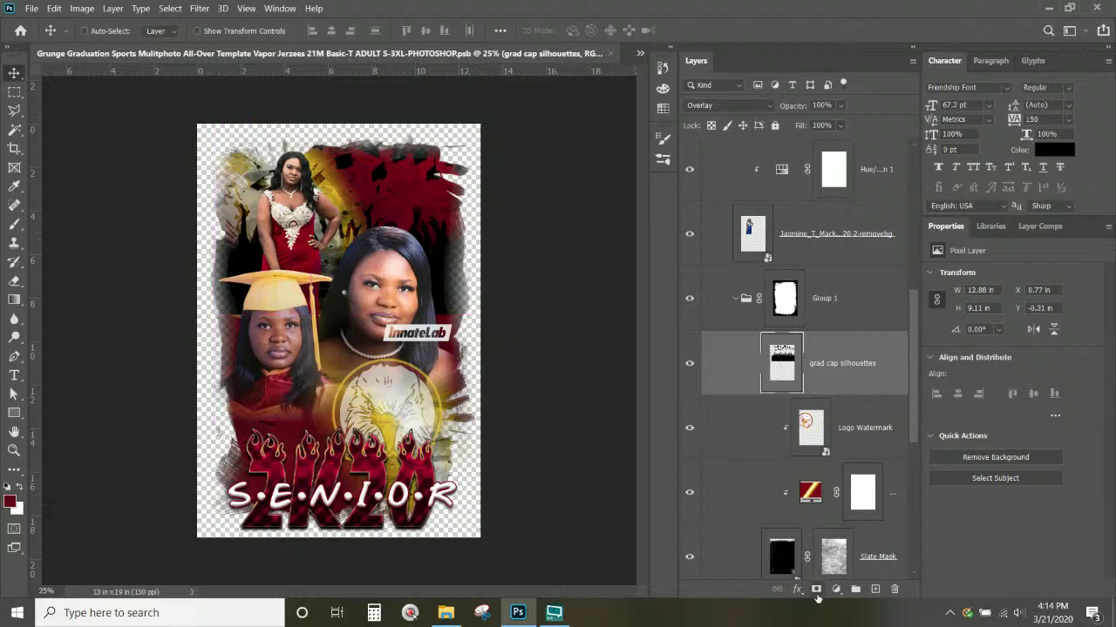
Add a layer mask to the grad cap silhouettes and hide their lower part with a short vertical gradient.
left_click(817, 589)
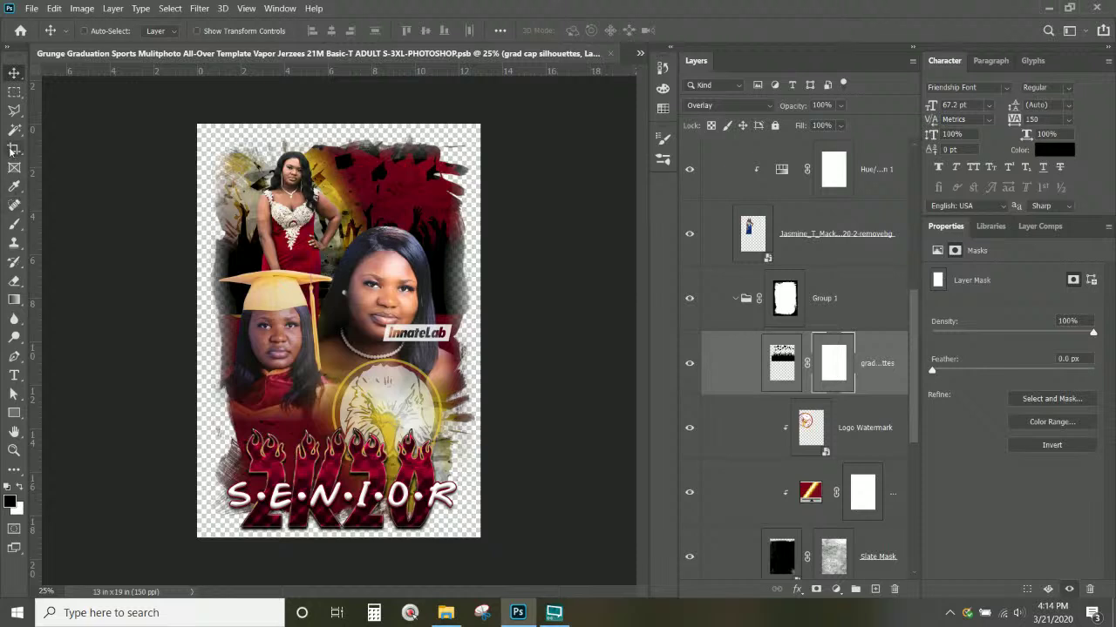
left_click(14, 299)
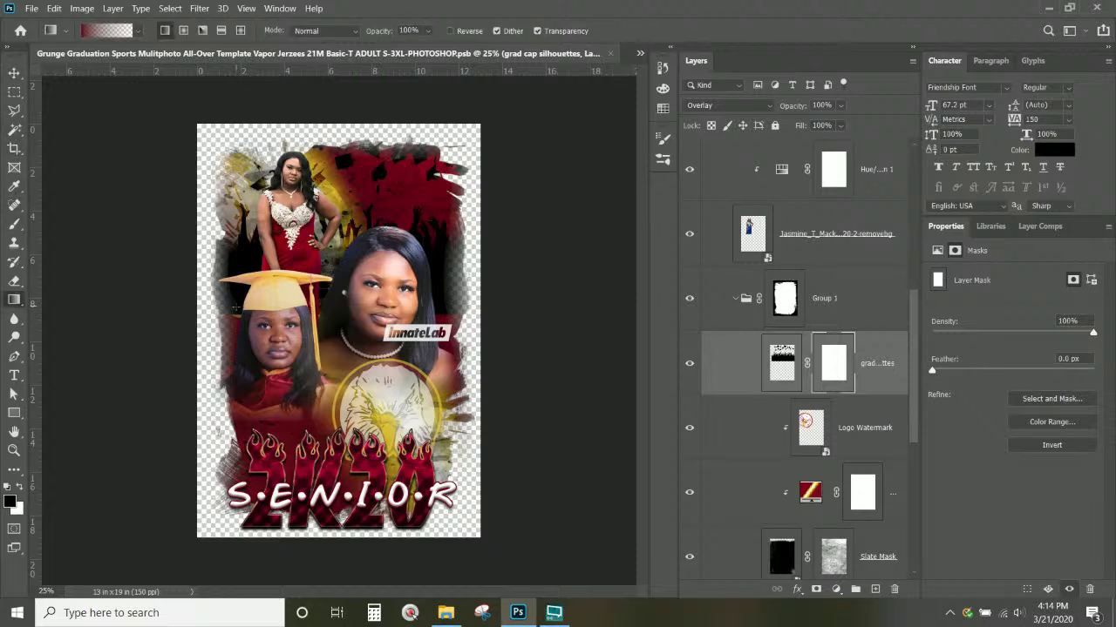
left_click_drag(243, 272, 244, 269)
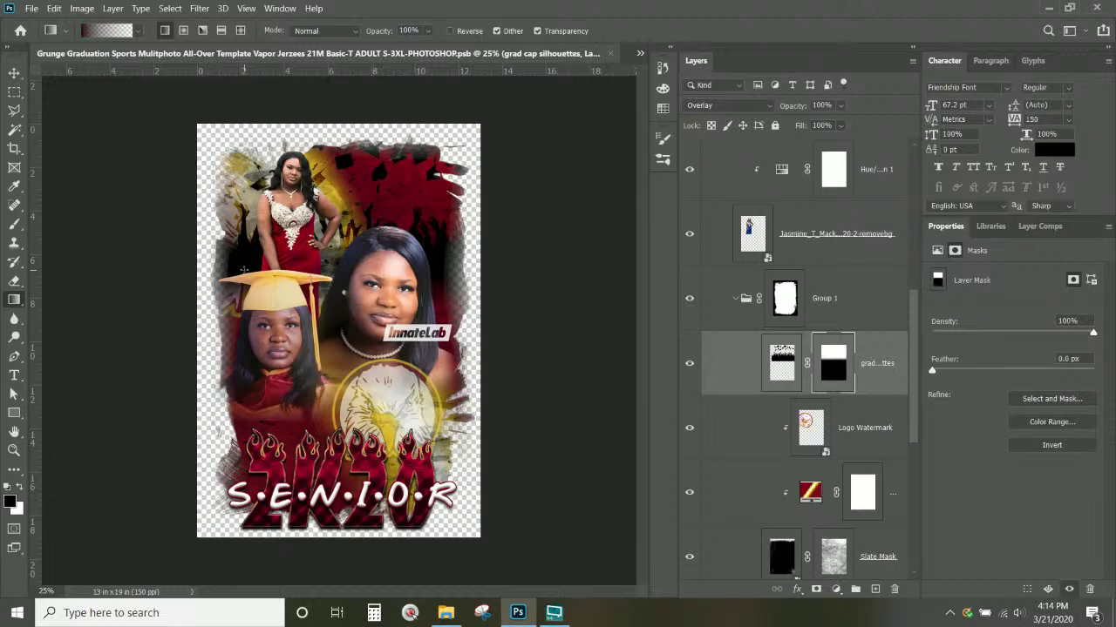
Reduce only the height of the grad cap silhouettes to about 88%, lowering their upper edge.
left_click(14, 73)
key("ctrl+t")
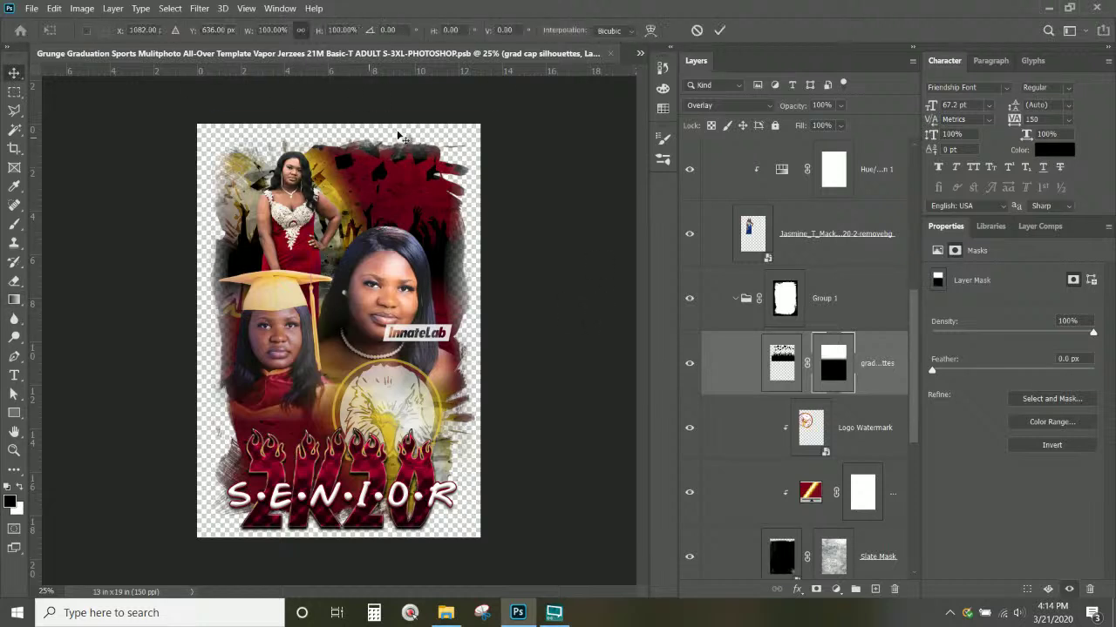
left_click_drag(354, 116, 354, 141)
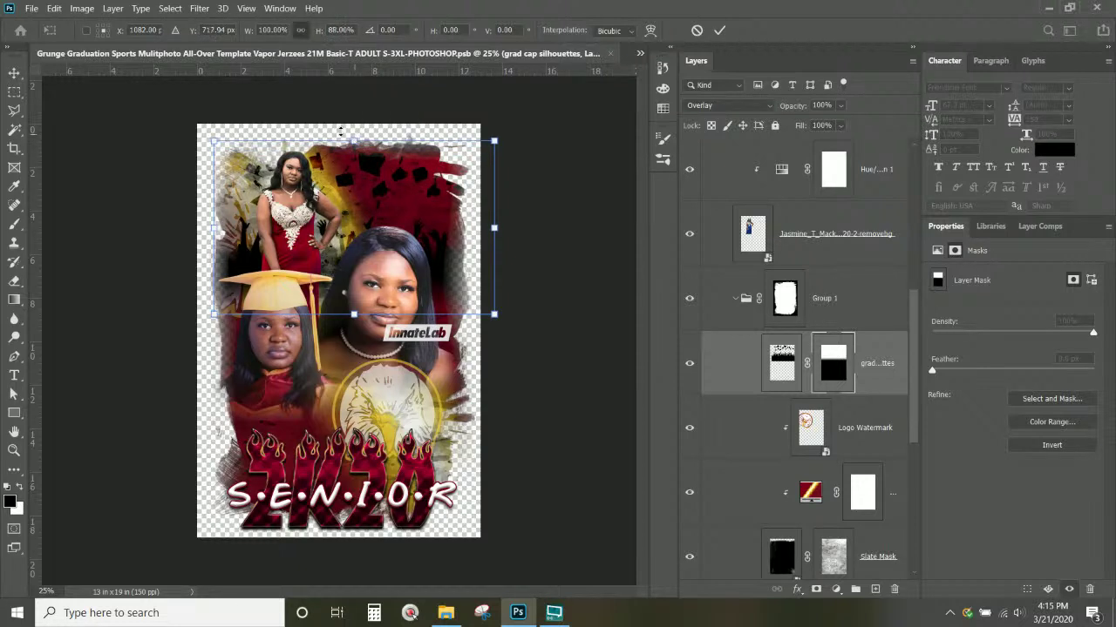
key("Return")
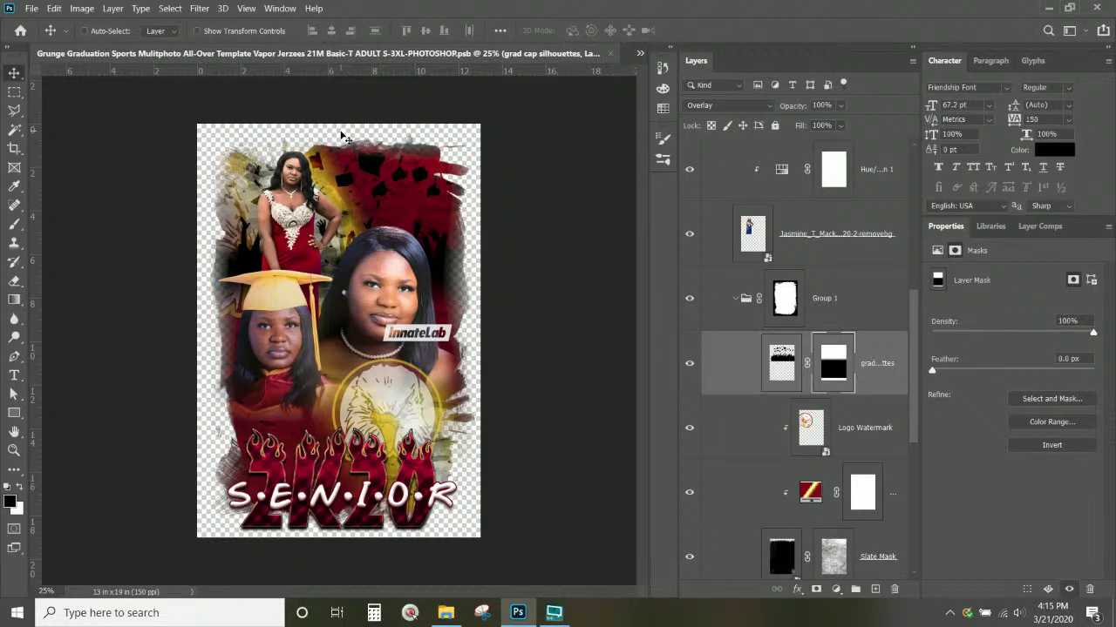
Enlarge the Logo Watermark layer to about 10.82 by 10.95 in and move it to about X 2.24, Y -1.13 in.
left_click(879, 430)
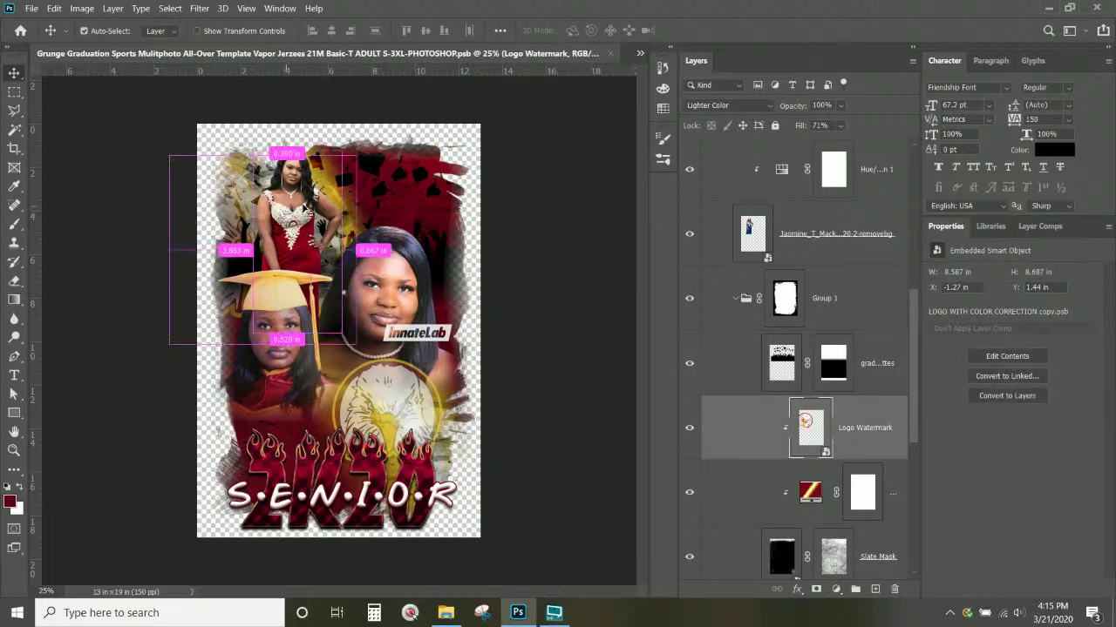
key("ctrl+t")
left_click_drag(363, 207, 451, 149)
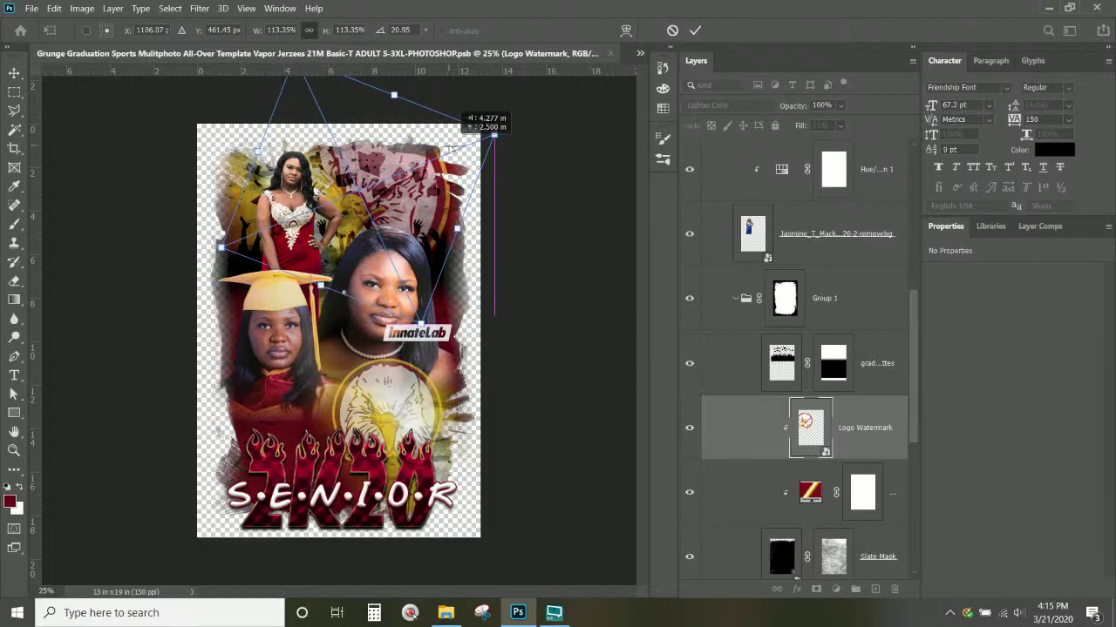
left_click_drag(452, 149, 452, 149)
left_click_drag(418, 326, 459, 394)
left_click_drag(387, 216, 379, 194)
key("Return")
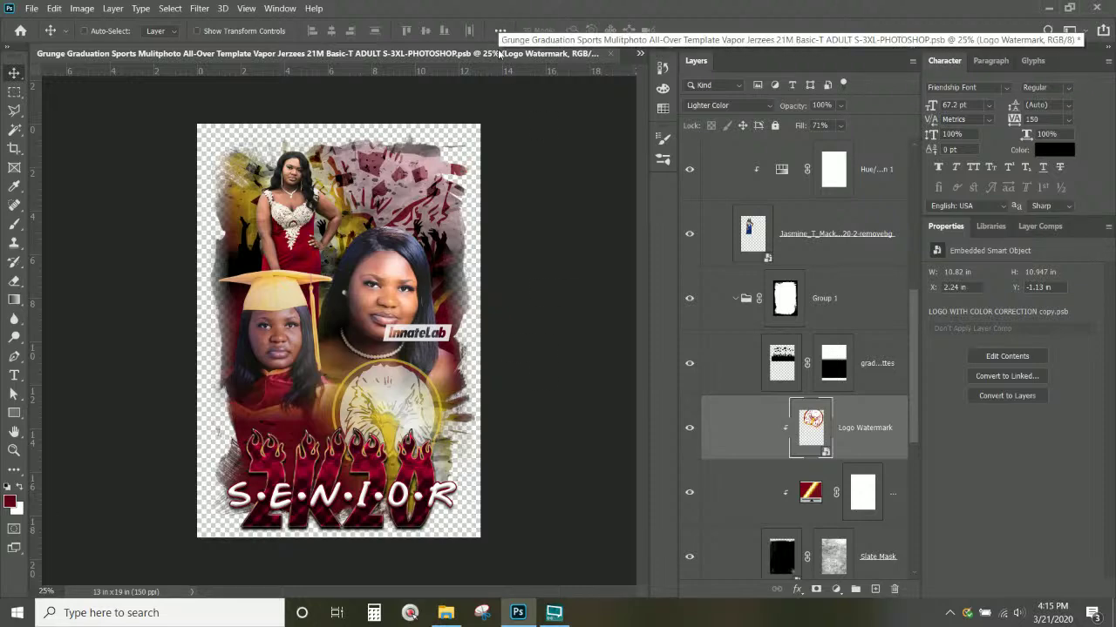
Check the document's image dimensions and resolution without changing them.
left_click(82, 8)
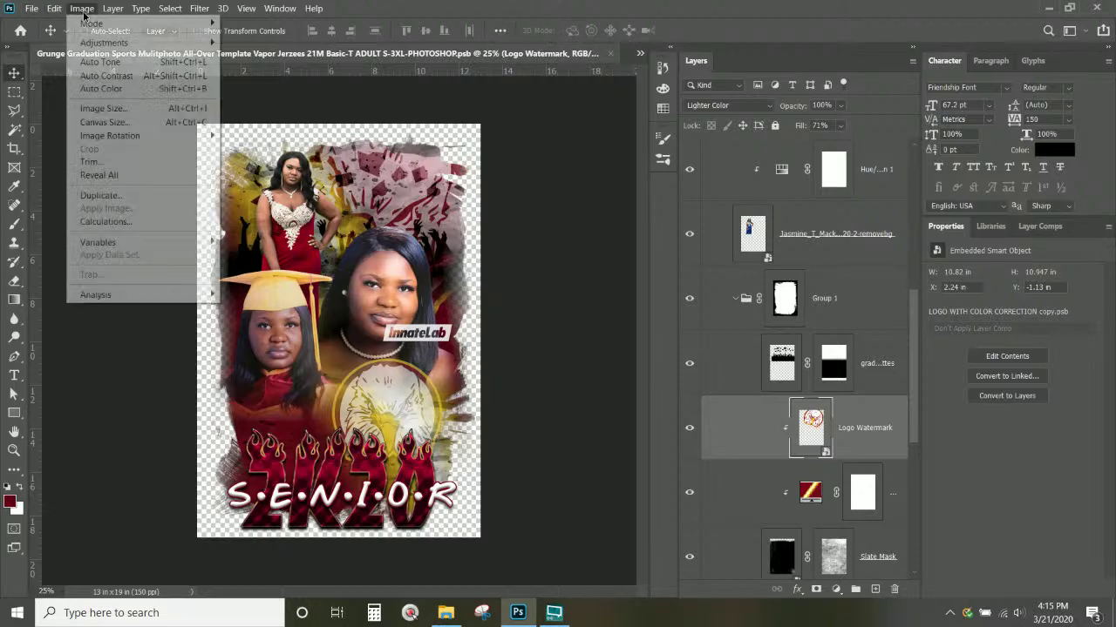
left_click(116, 109)
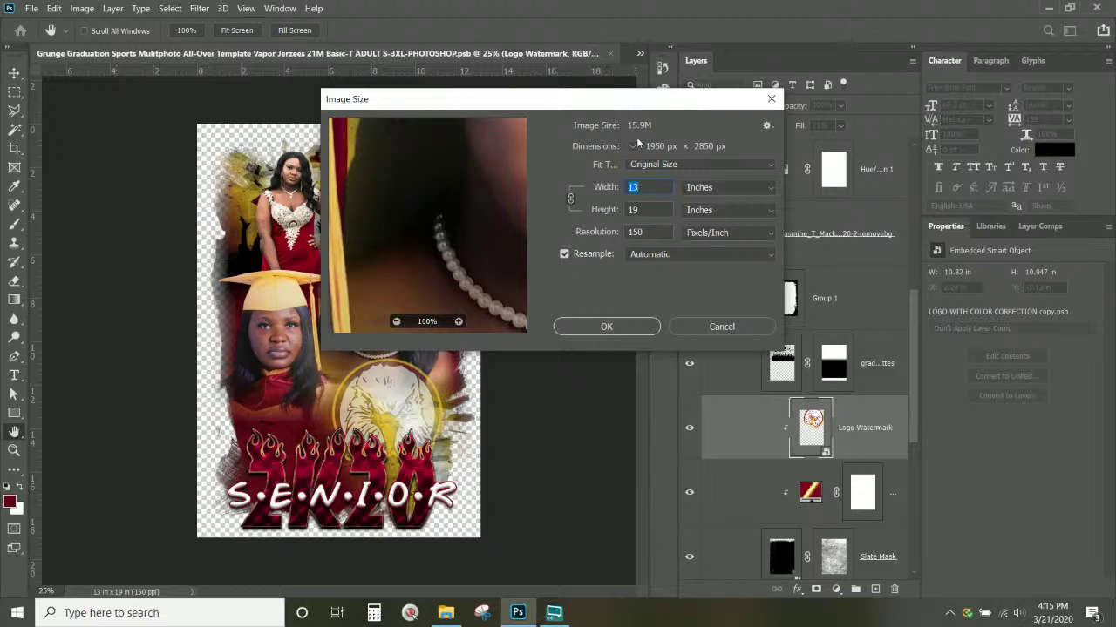
left_click(723, 330)
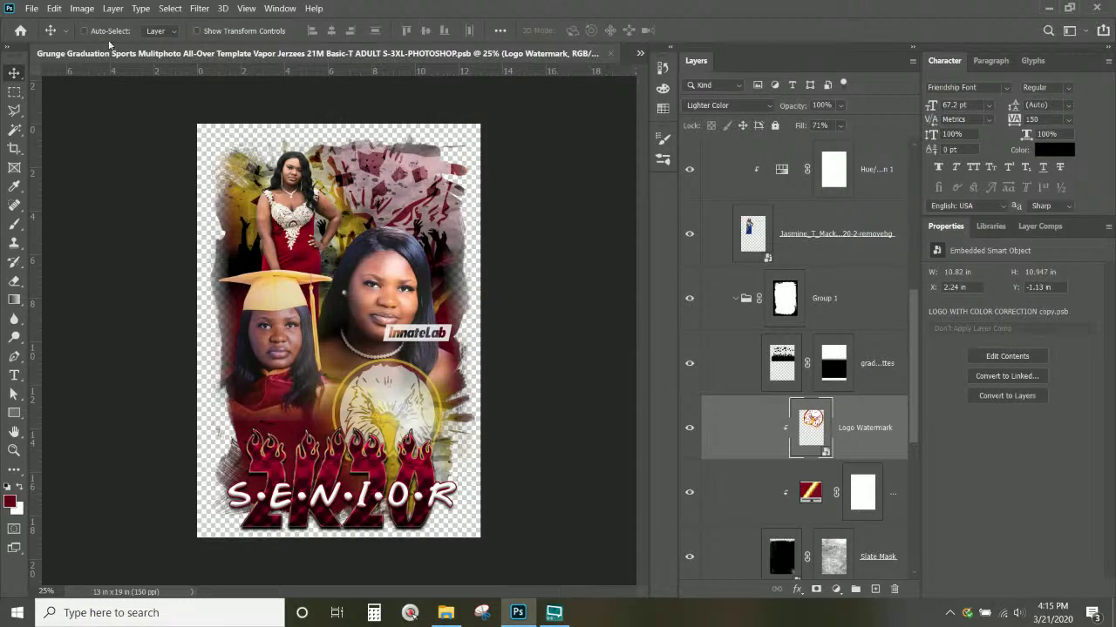
Save the document as a new PSB file named Grunge Graduation Sports Mulitphoto 13x19, with maximized compatibility.
left_click(32, 9)
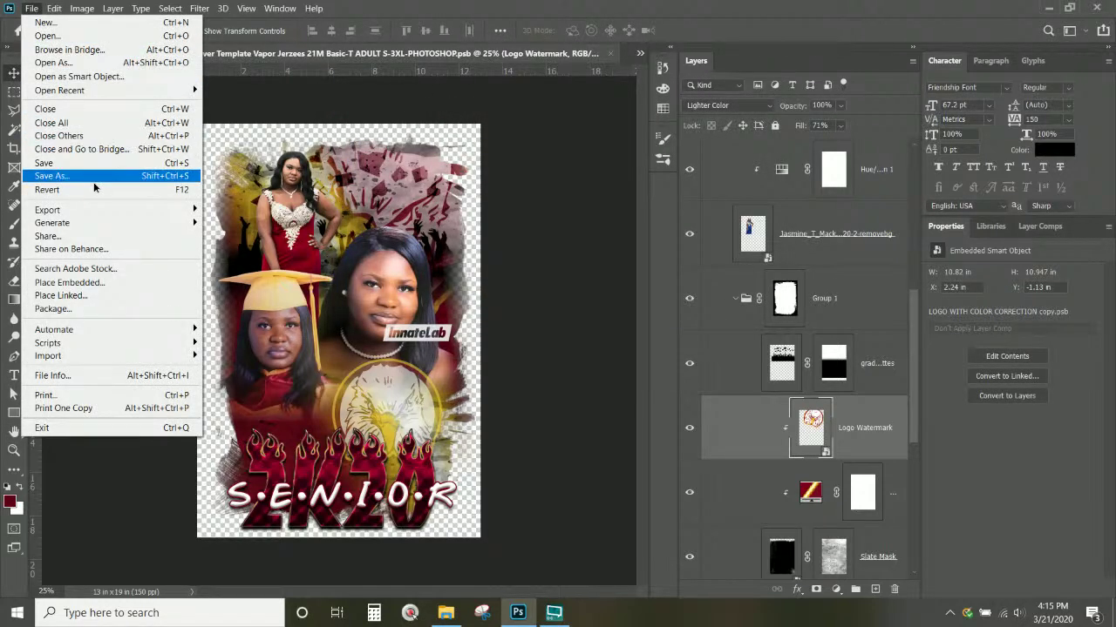
left_click(94, 184)
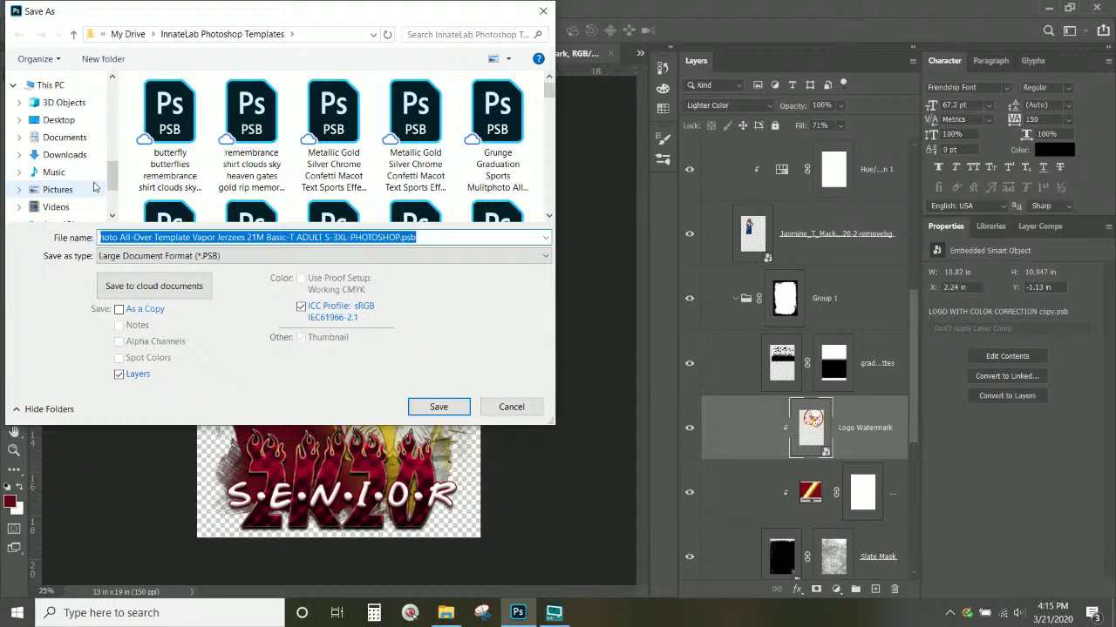
left_click(377, 235)
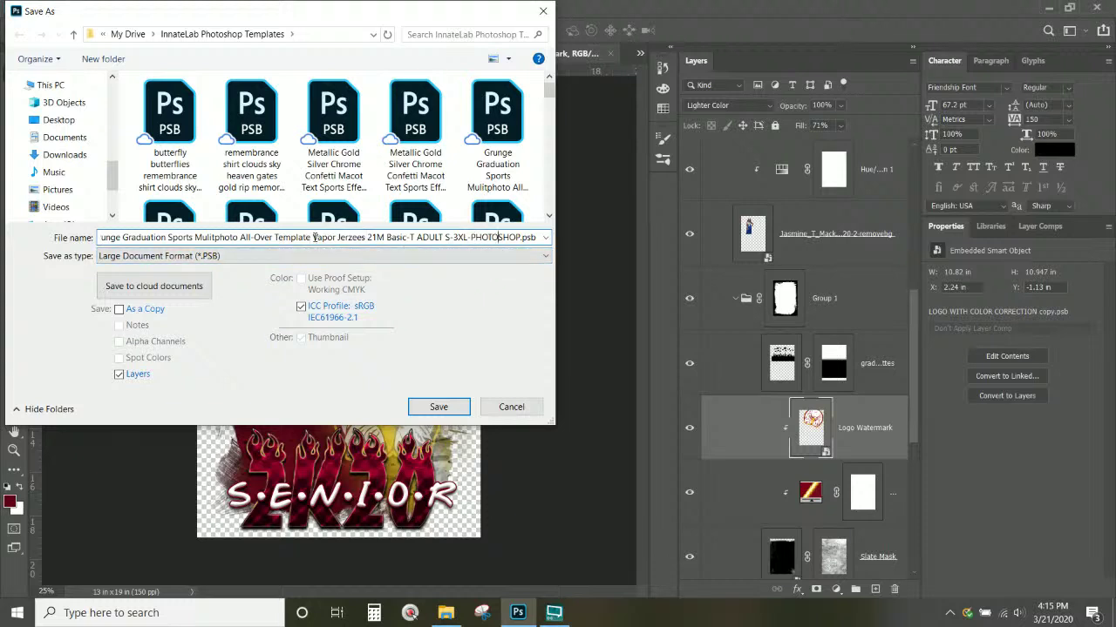
left_click_drag(242, 237, 588, 237)
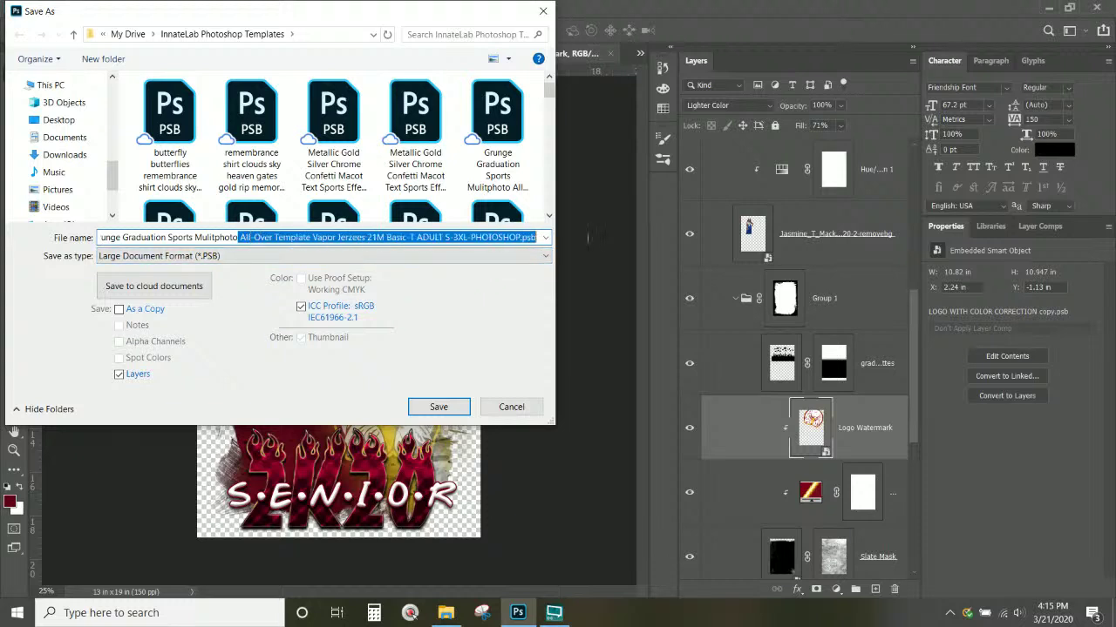
type("13x1")
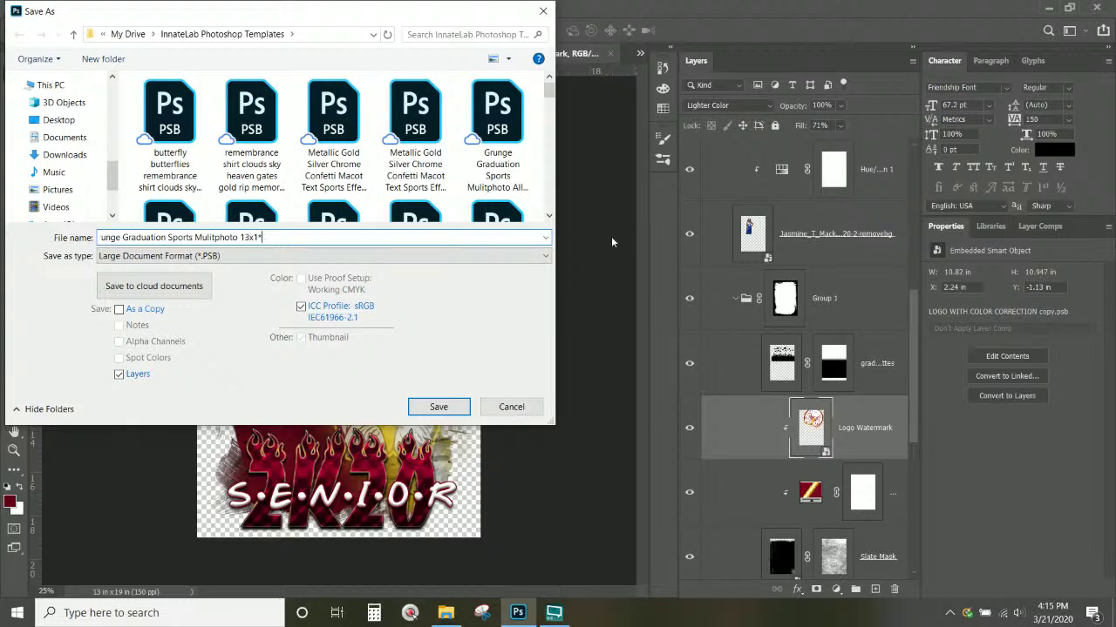
type("9")
key("Return")
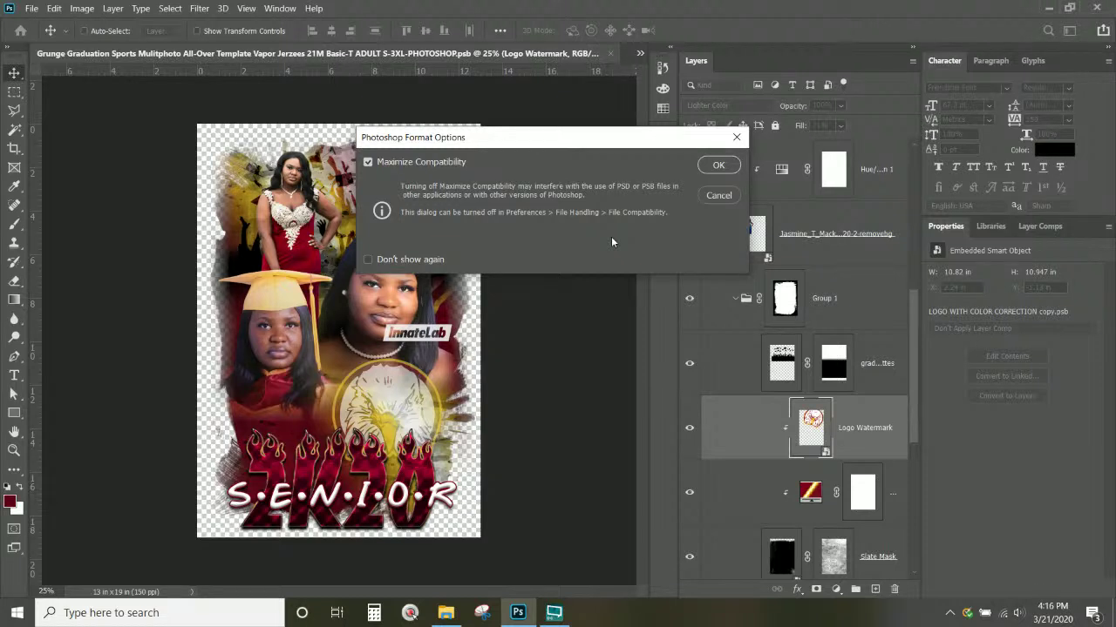
left_click(718, 165)
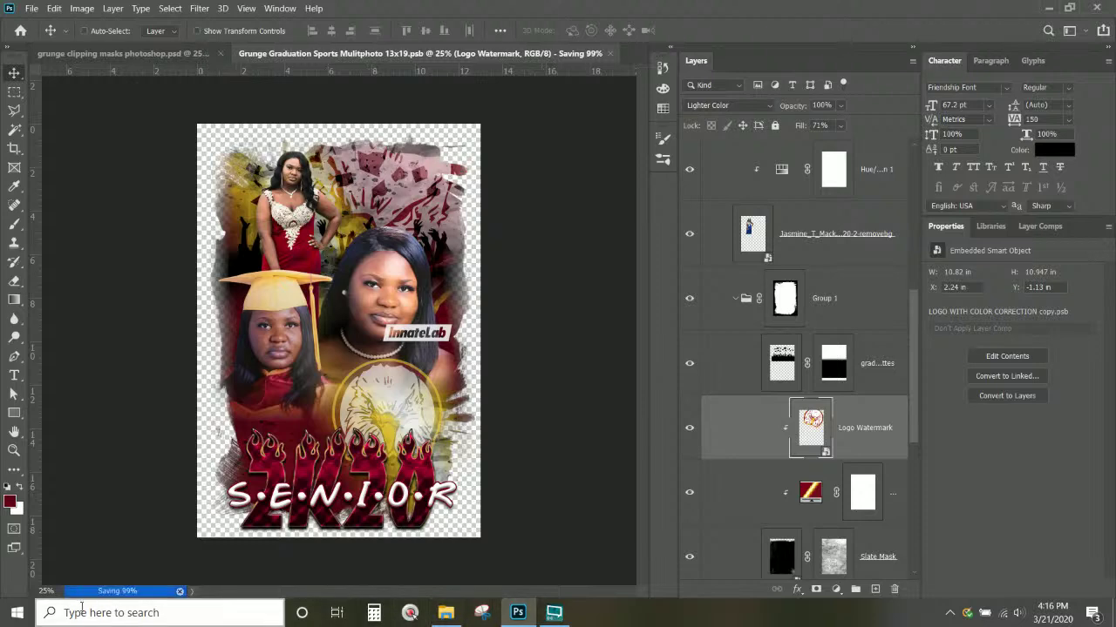
Switch to Google Chrome and open the 10-Minute Templates category on innatelab.com.
left_click(17, 613)
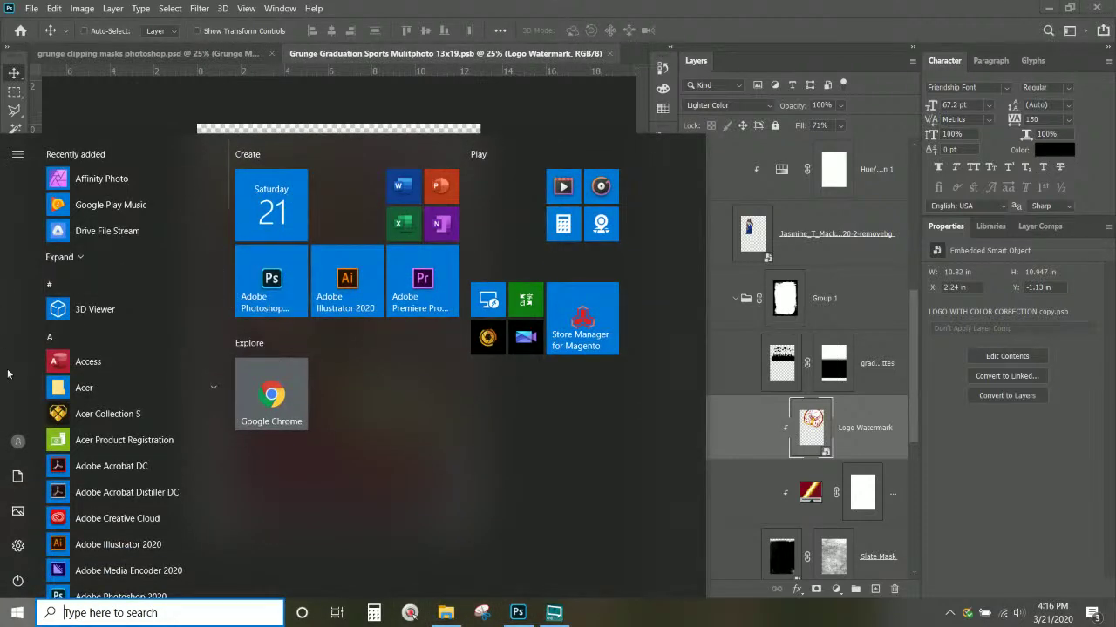
left_click(259, 406)
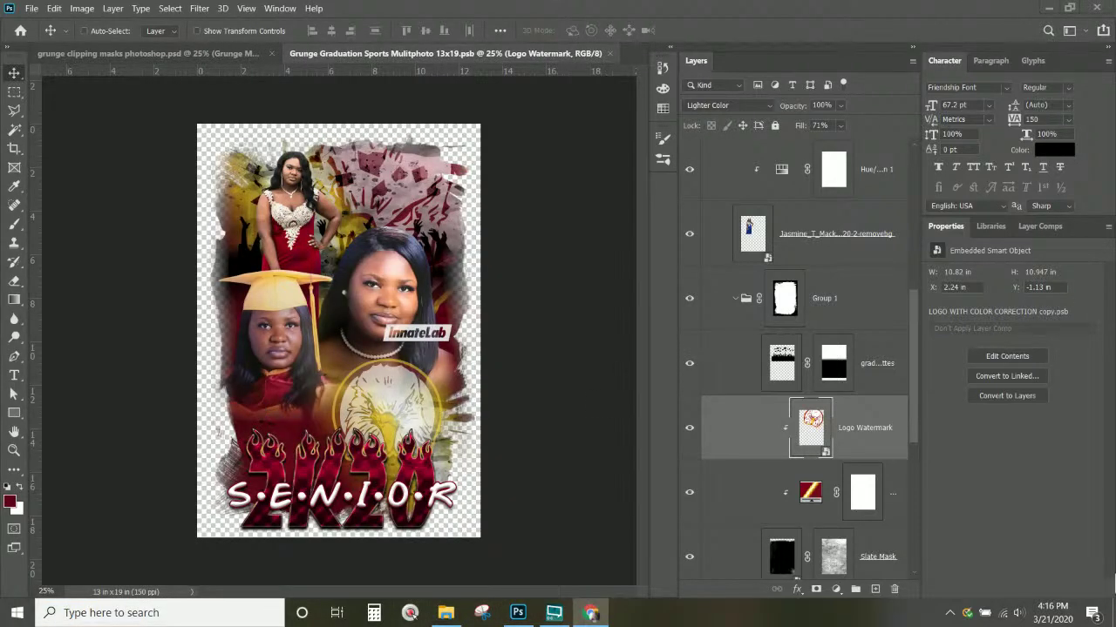
left_click_drag(1112, 7, 443, 6)
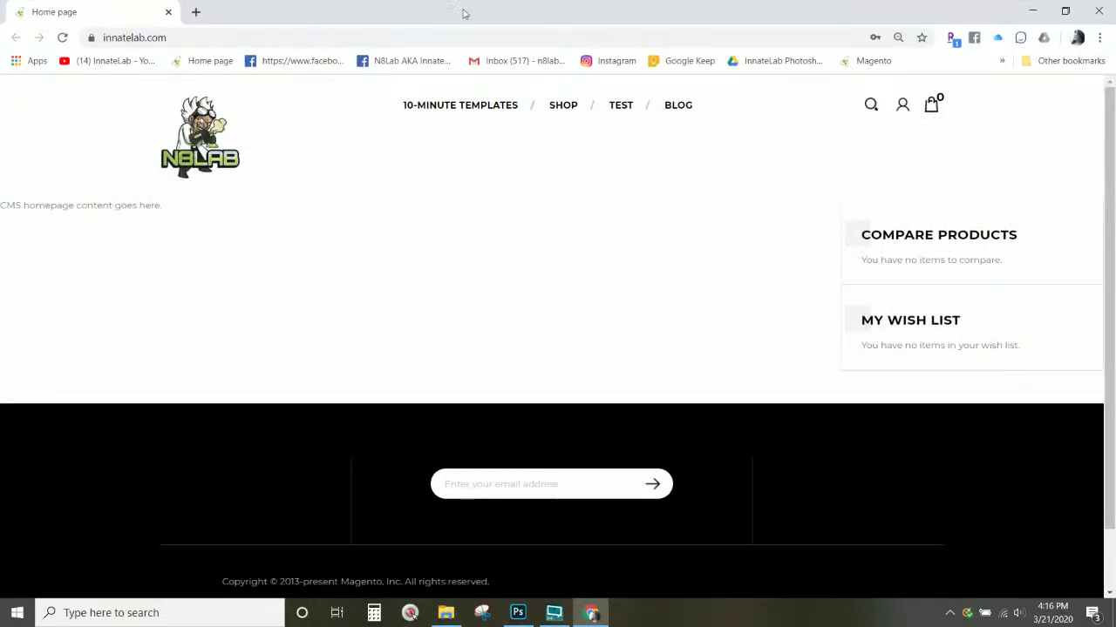
left_click(478, 107)
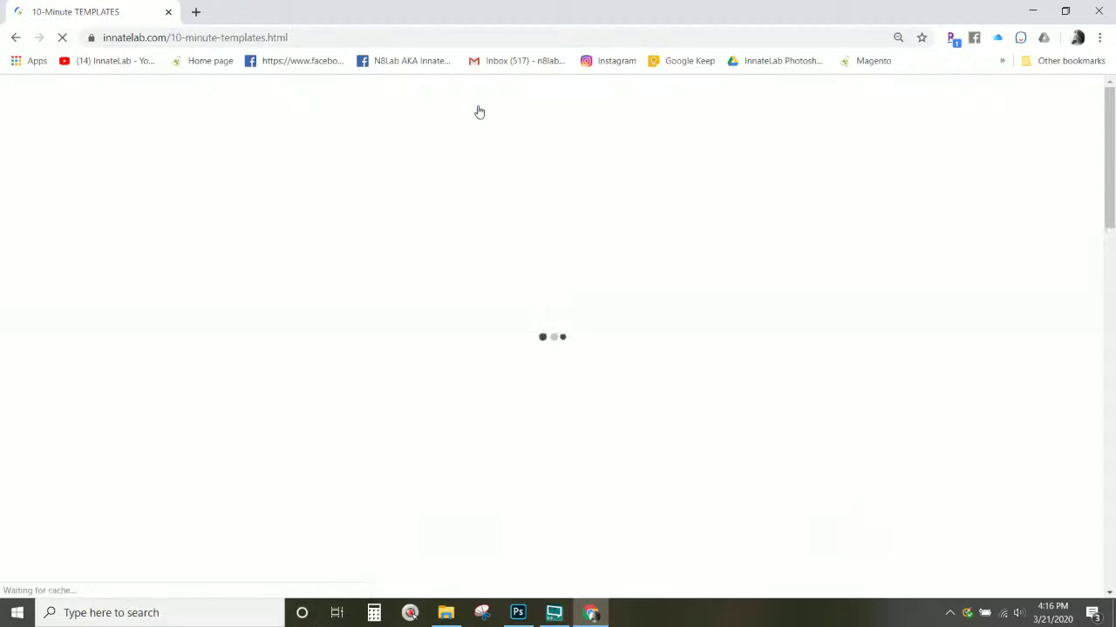
Sort the 10-Minute Templates listing by Product Name.
scroll(506, 189, "down", 1)
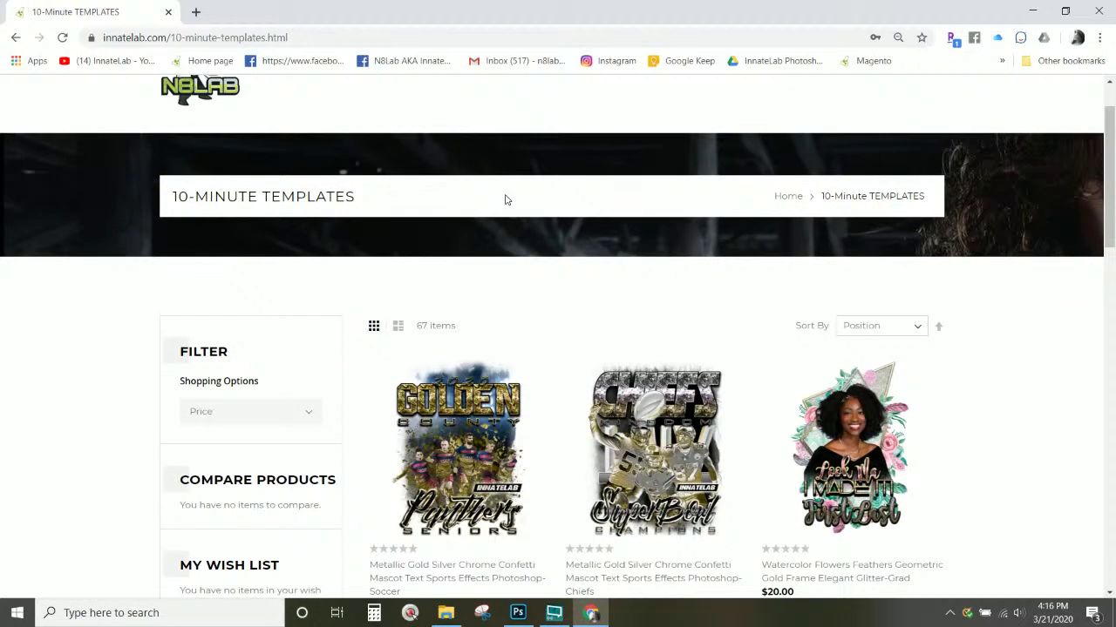
scroll(504, 200, "down", 2)
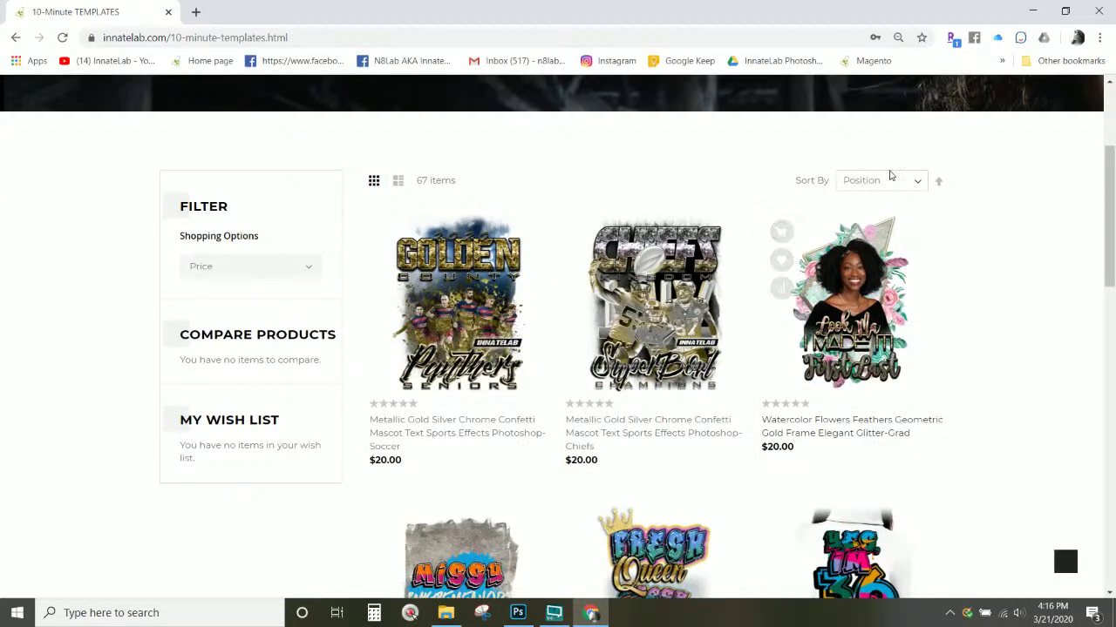
left_click(889, 177)
left_click(862, 212)
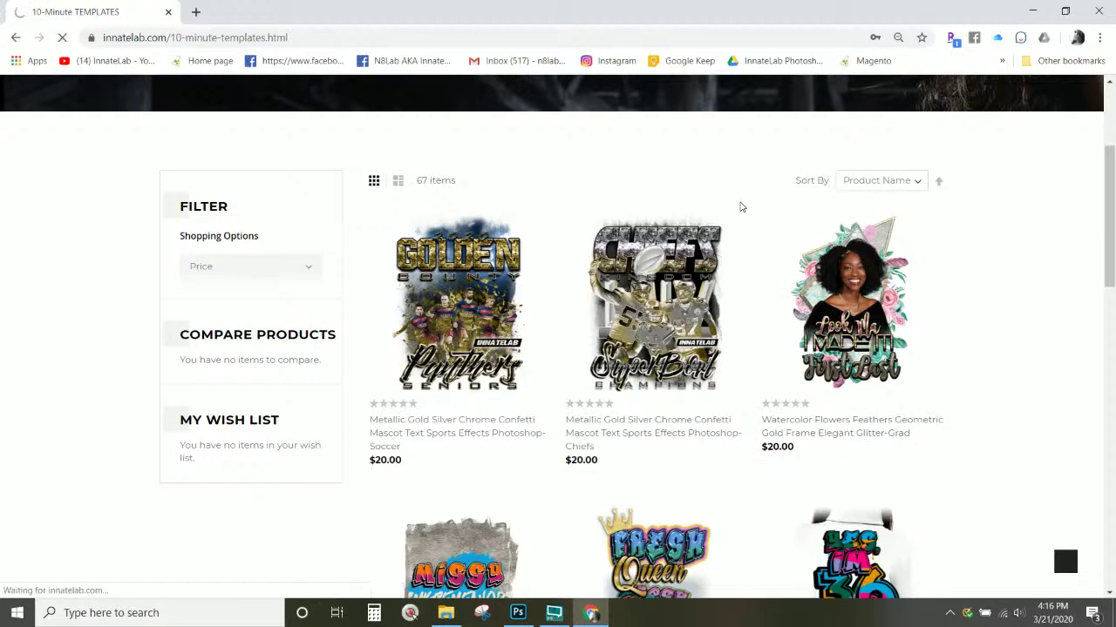
Look through the template products on pages 1 to 4 of the sorted listing.
scroll(715, 279, "down", 6)
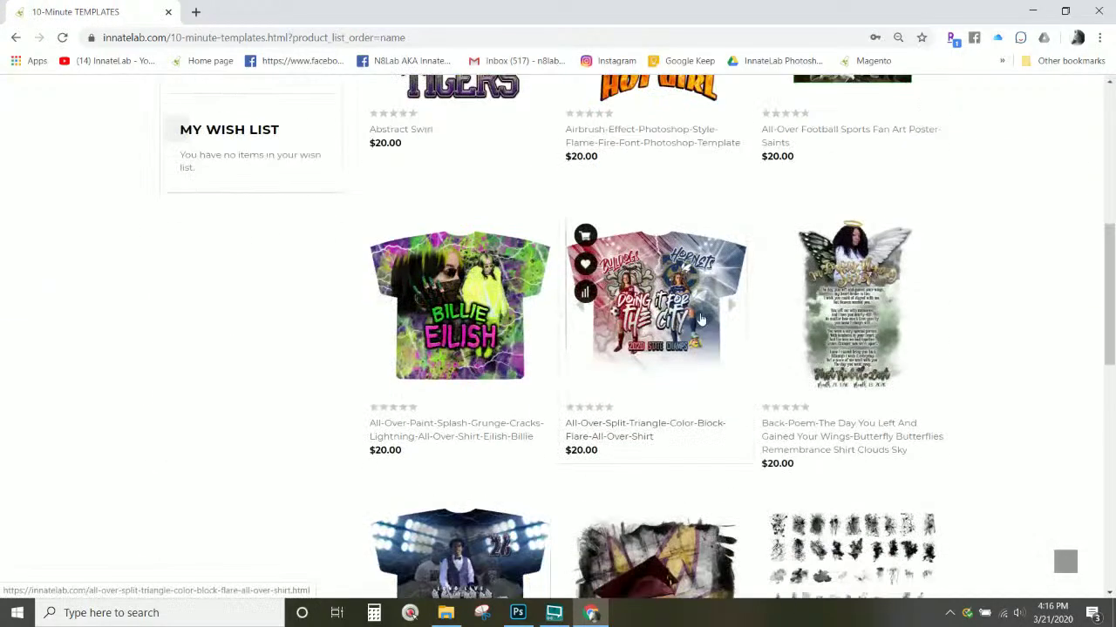
scroll(701, 319, "down", 9)
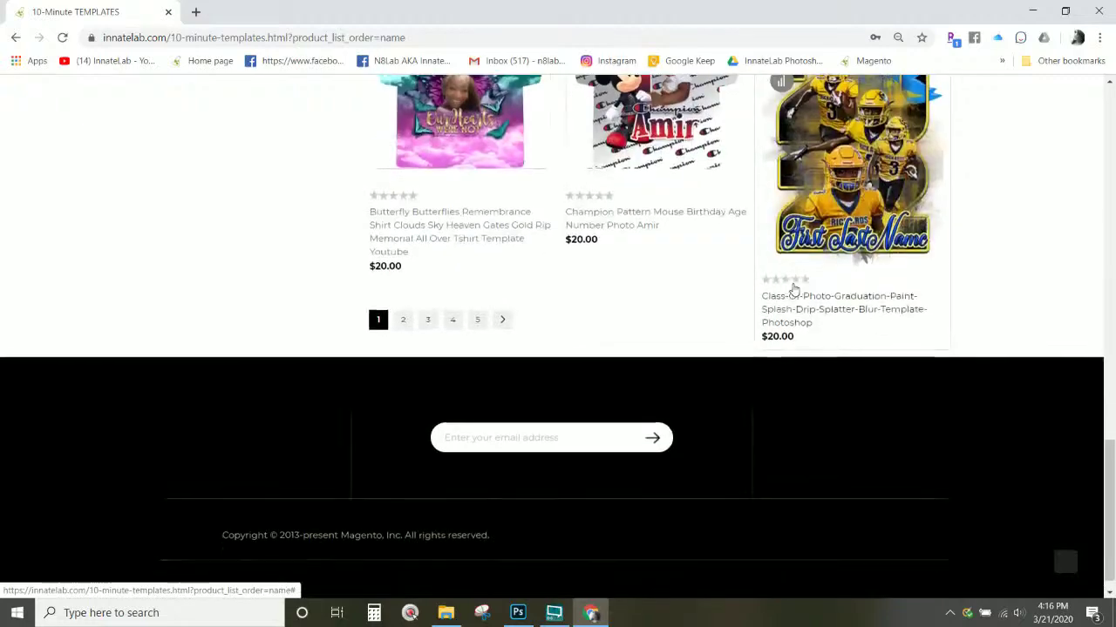
left_click(403, 297)
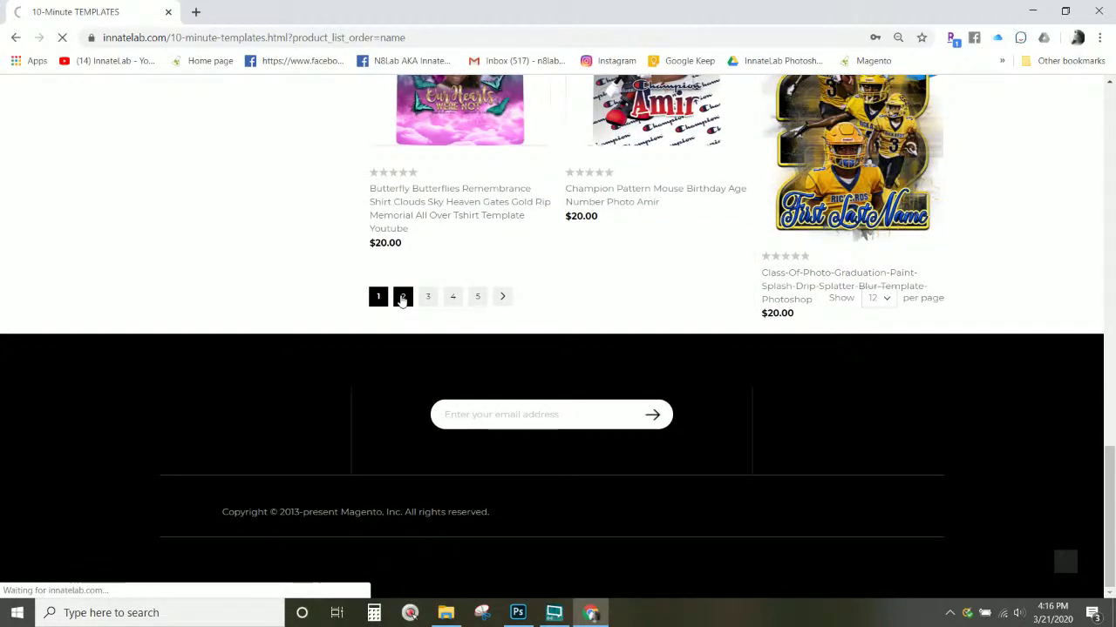
scroll(402, 301, "down", 8)
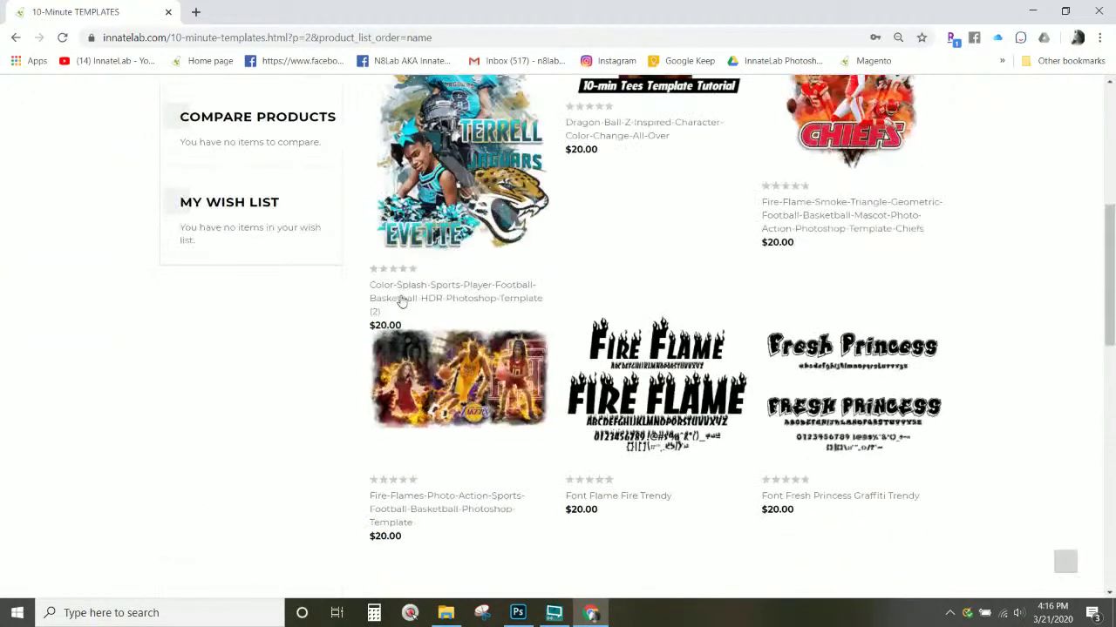
scroll(401, 305, "down", 6)
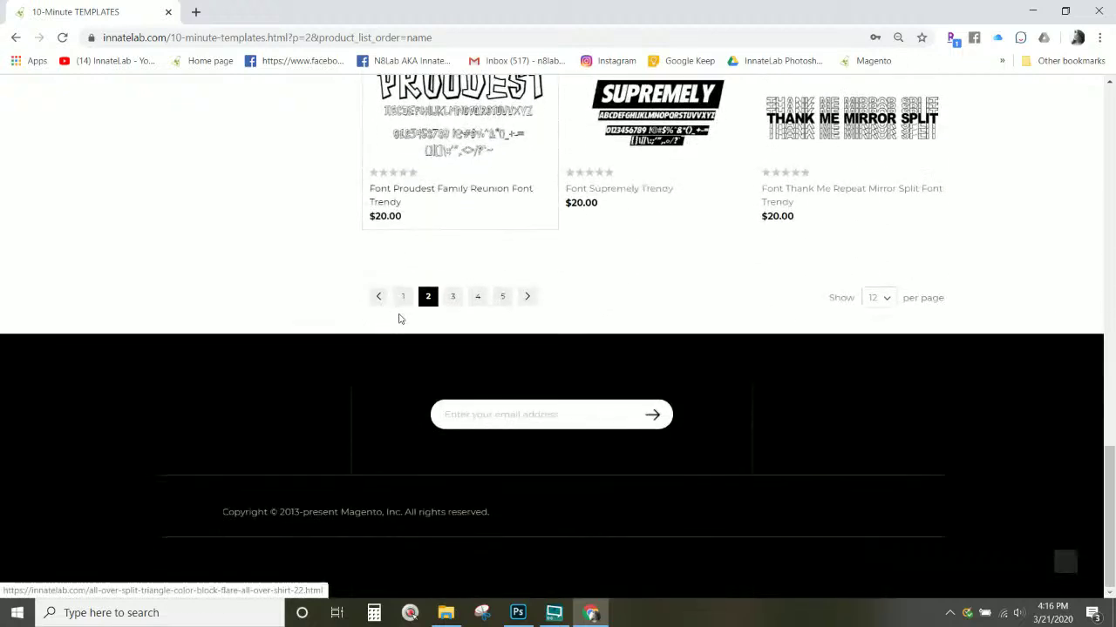
left_click(448, 302)
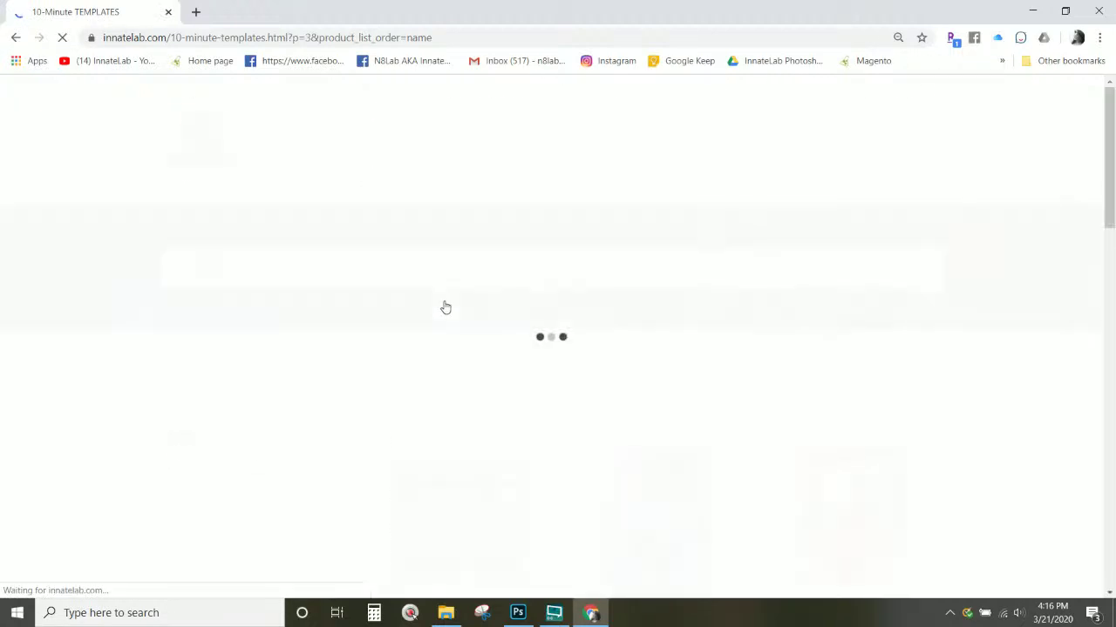
scroll(444, 310, "down", 3)
scroll(444, 310, "down", 4)
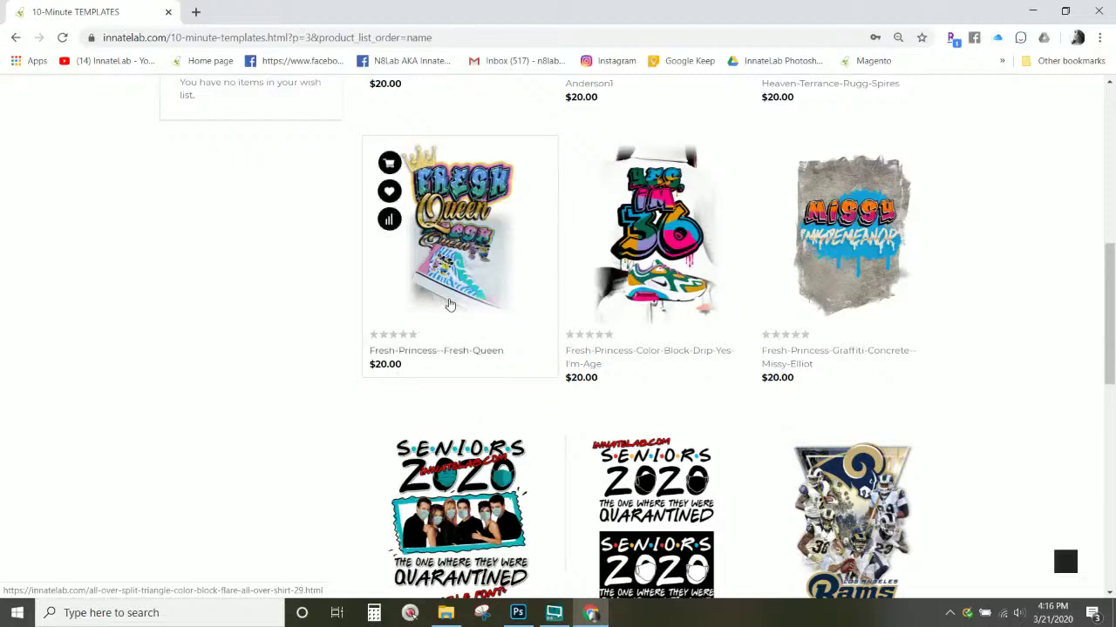
scroll(447, 305, "down", 8)
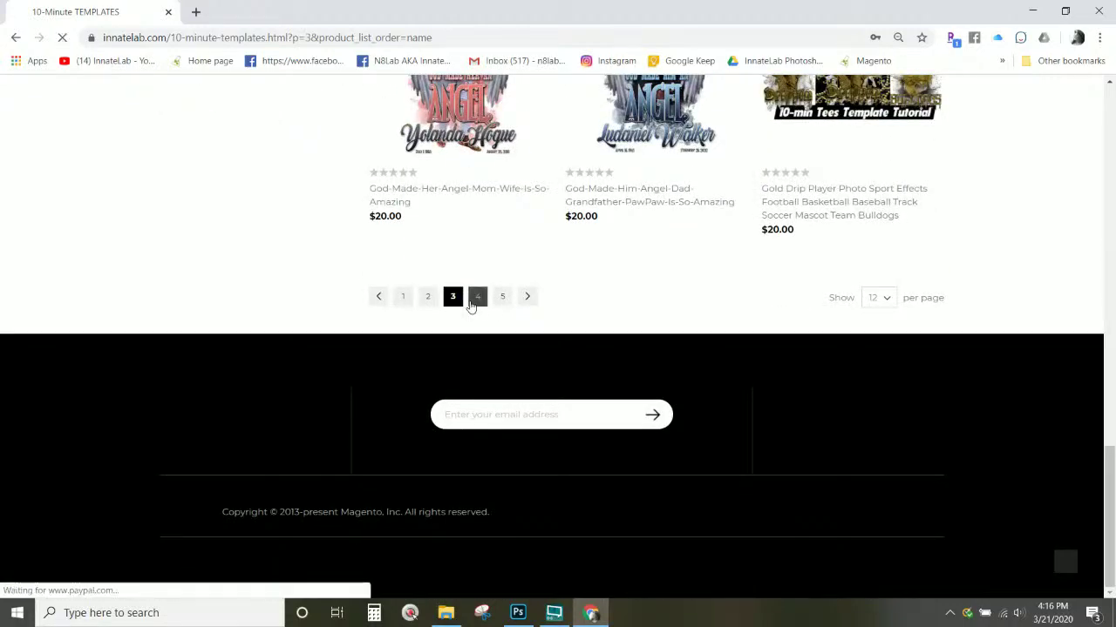
left_click(470, 302)
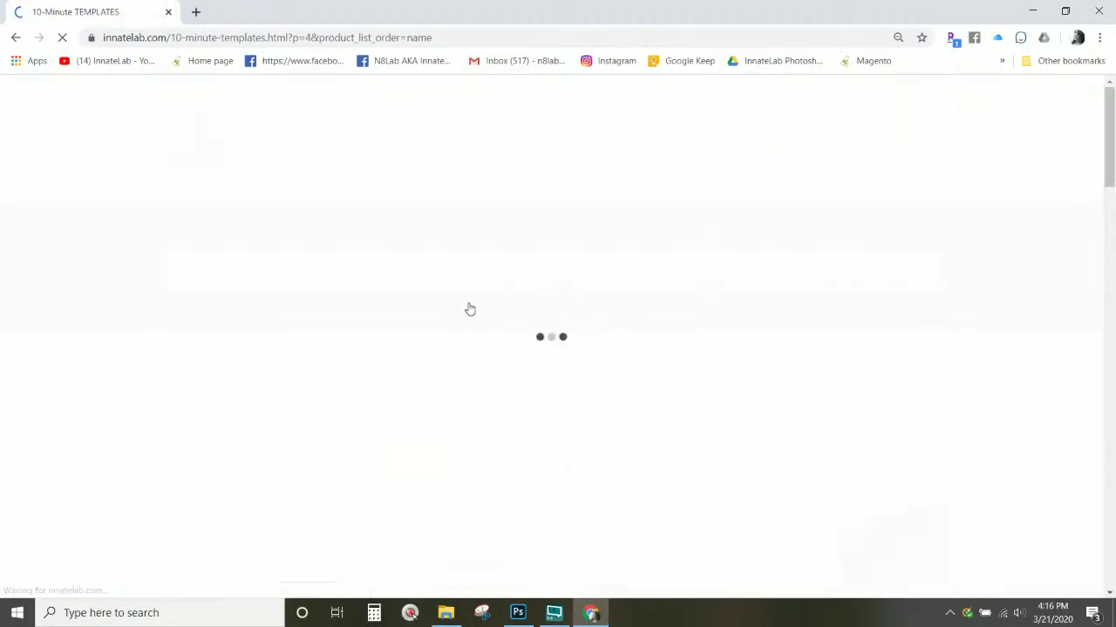
scroll(470, 311, "down", 5)
scroll(469, 311, "down", 10)
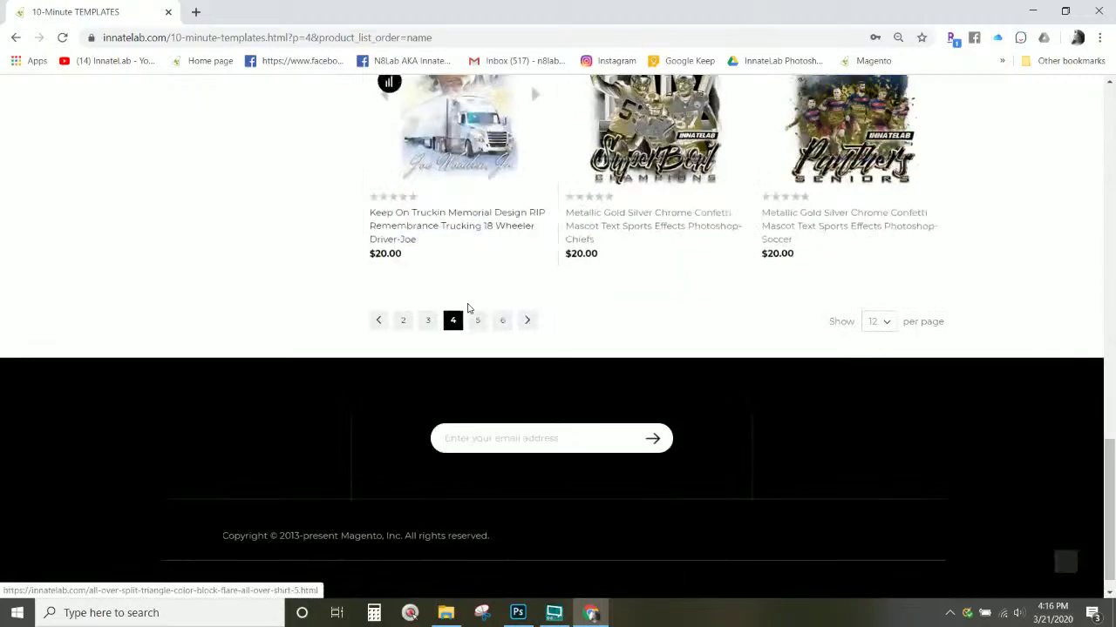
Search the entire store for "brush" and view the matching products.
scroll(594, 298, "up", 15)
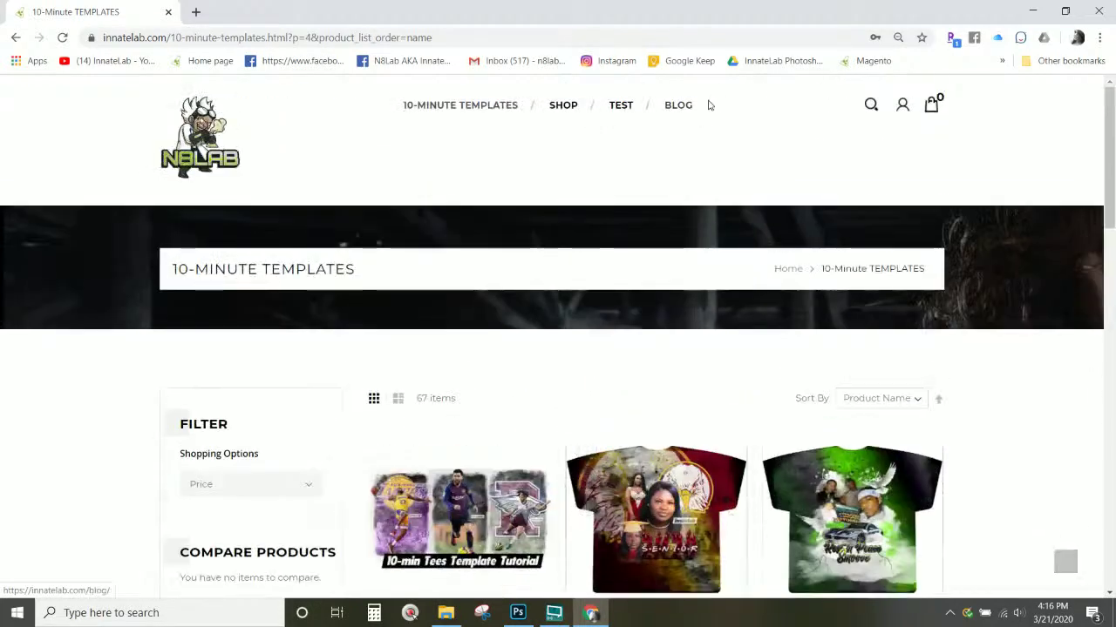
left_click(871, 104)
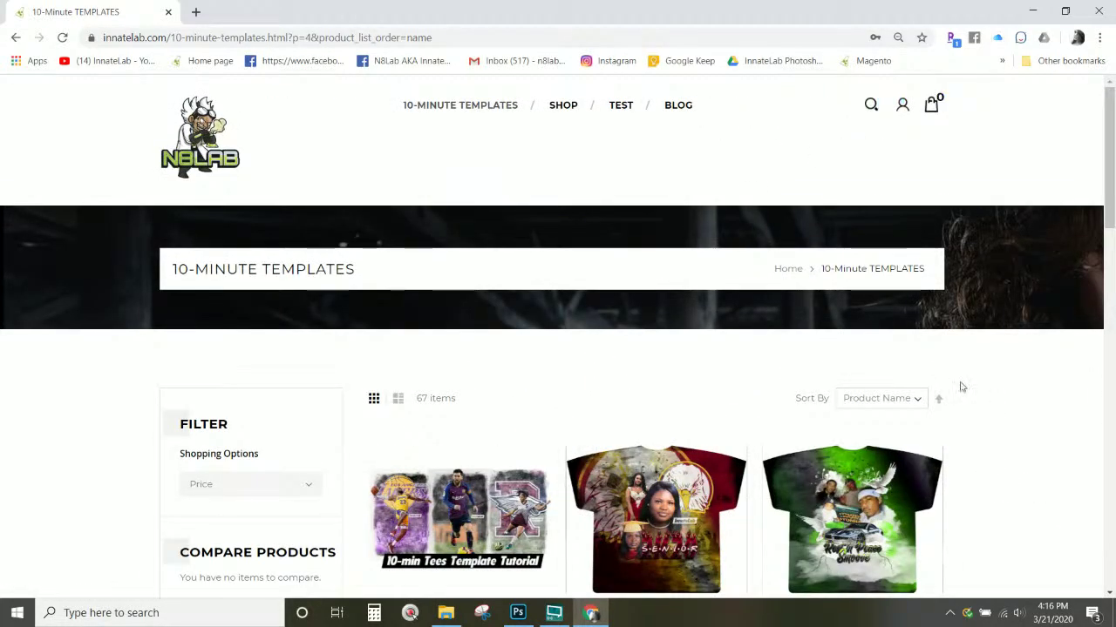
left_click(861, 99)
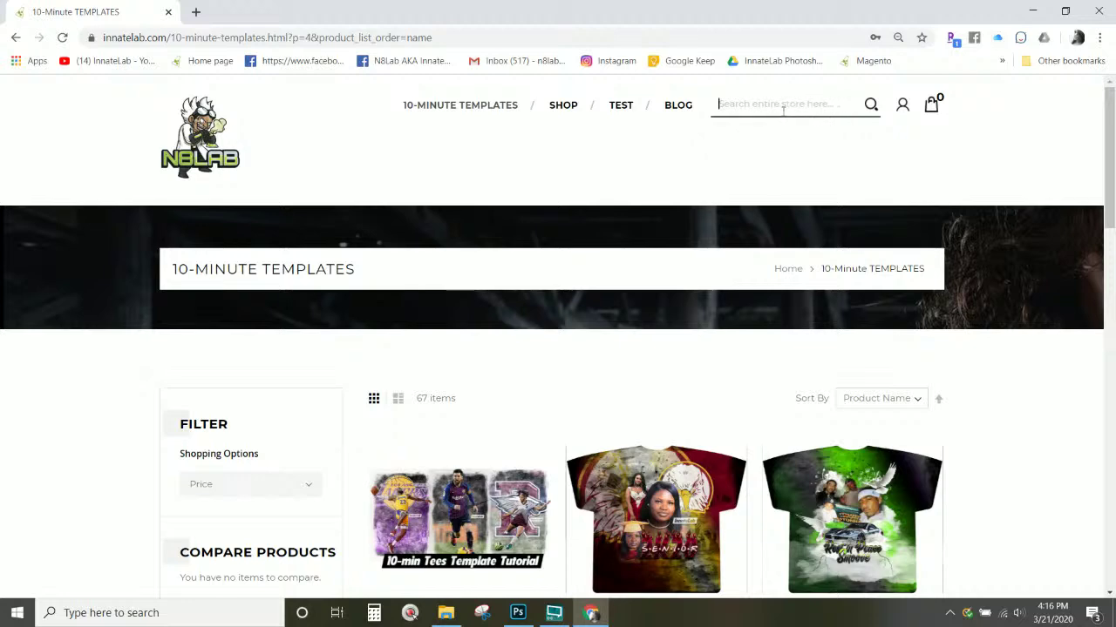
type("brush")
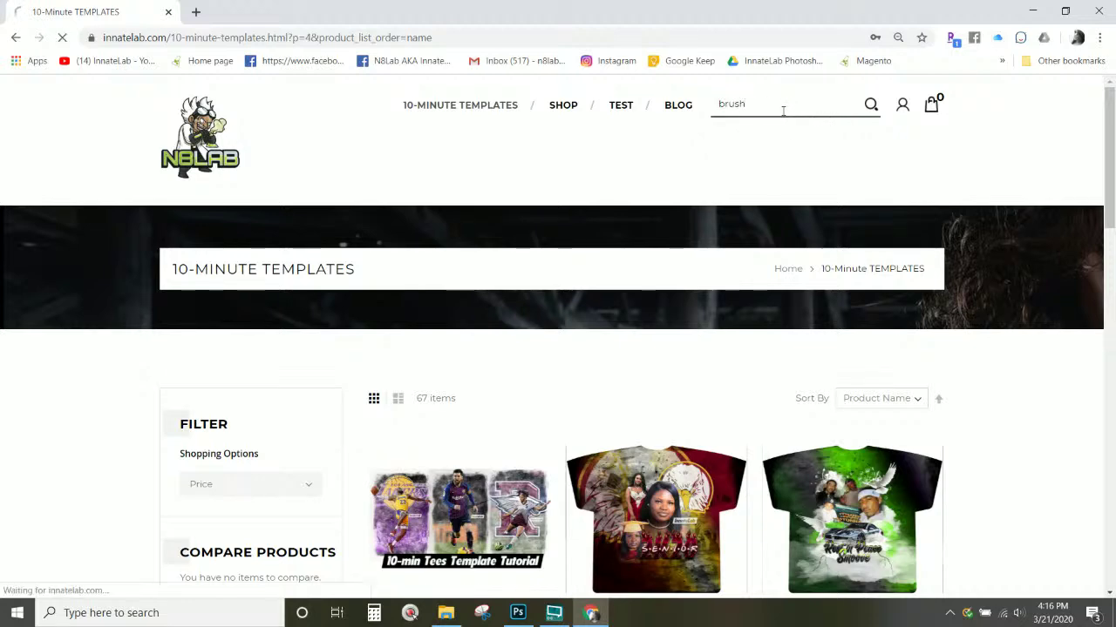
key("Return")
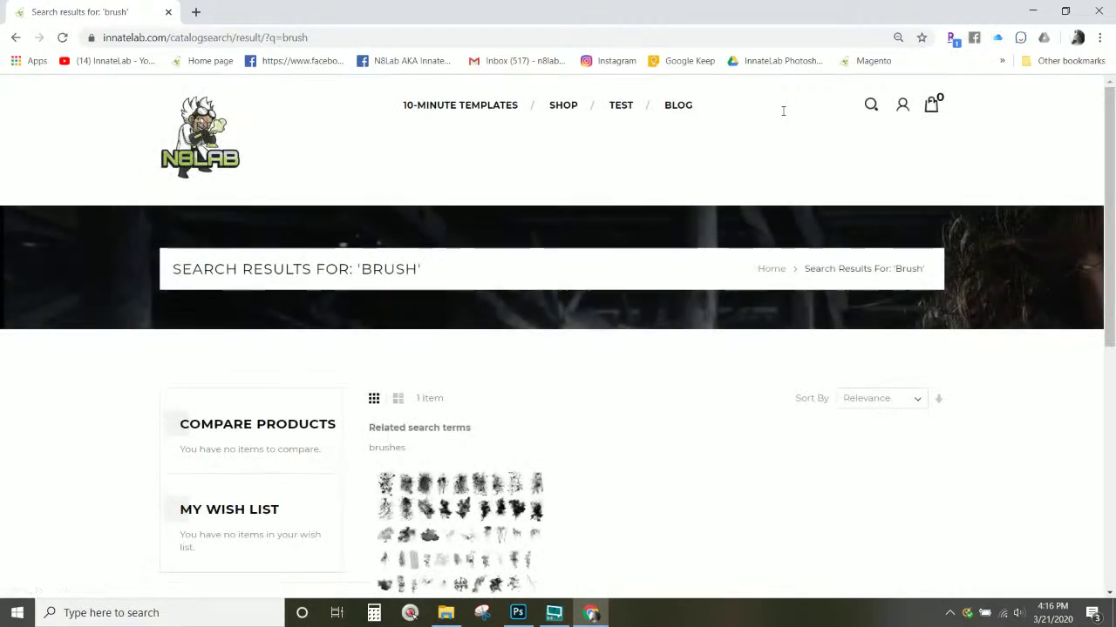
scroll(783, 111, "down", 2)
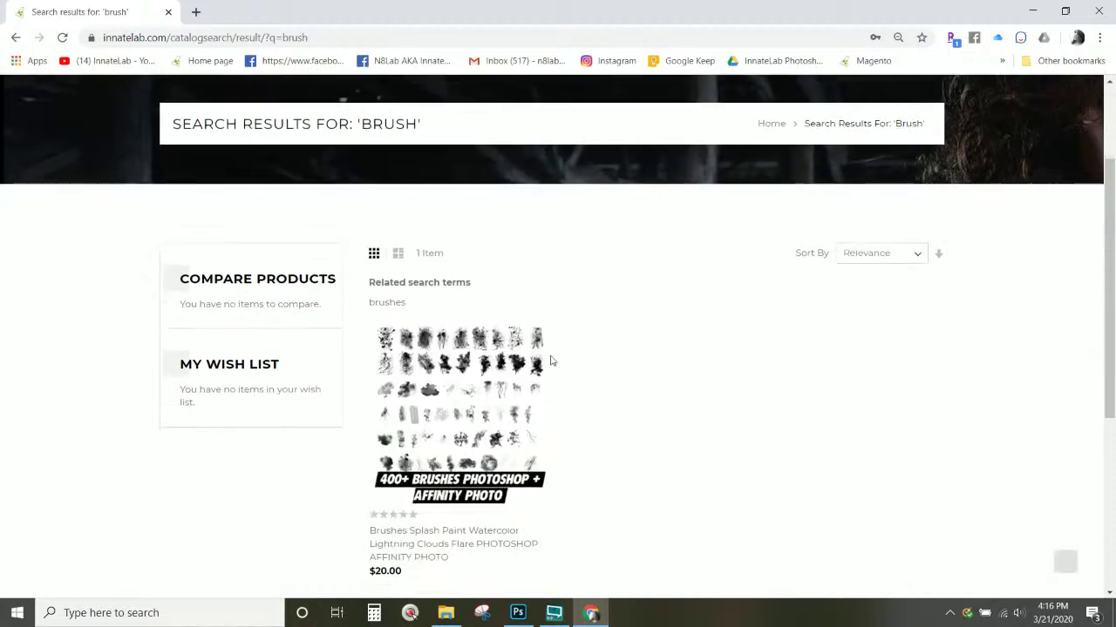
Open the 400+ Brushes Photoshop + Affinity Photo product and examine its brush preview and description.
mouse_move(441, 433)
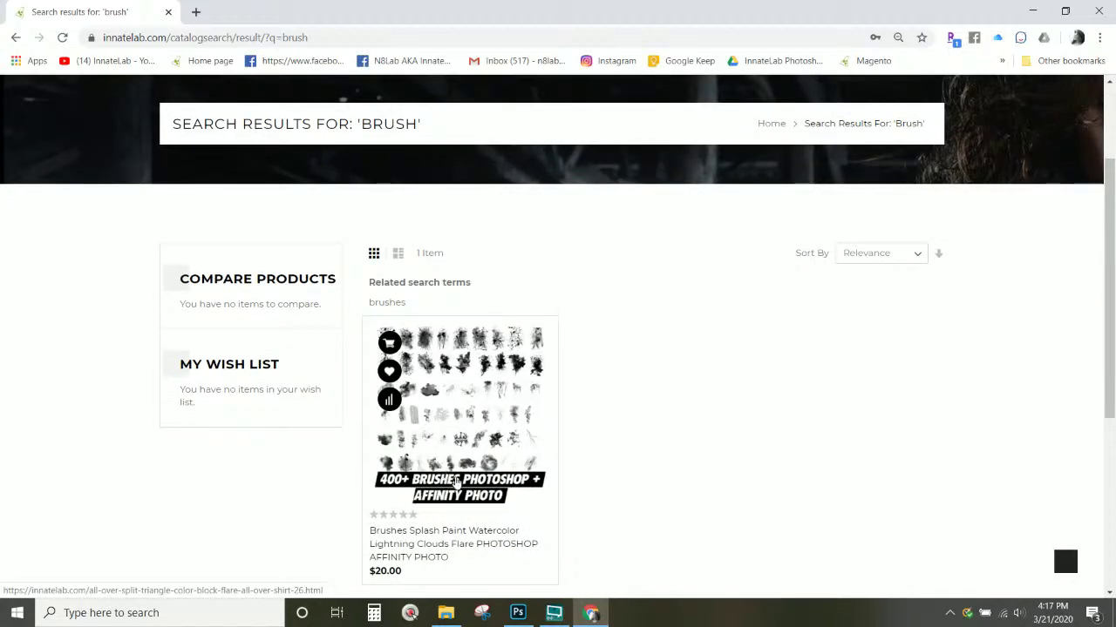
left_click(470, 495)
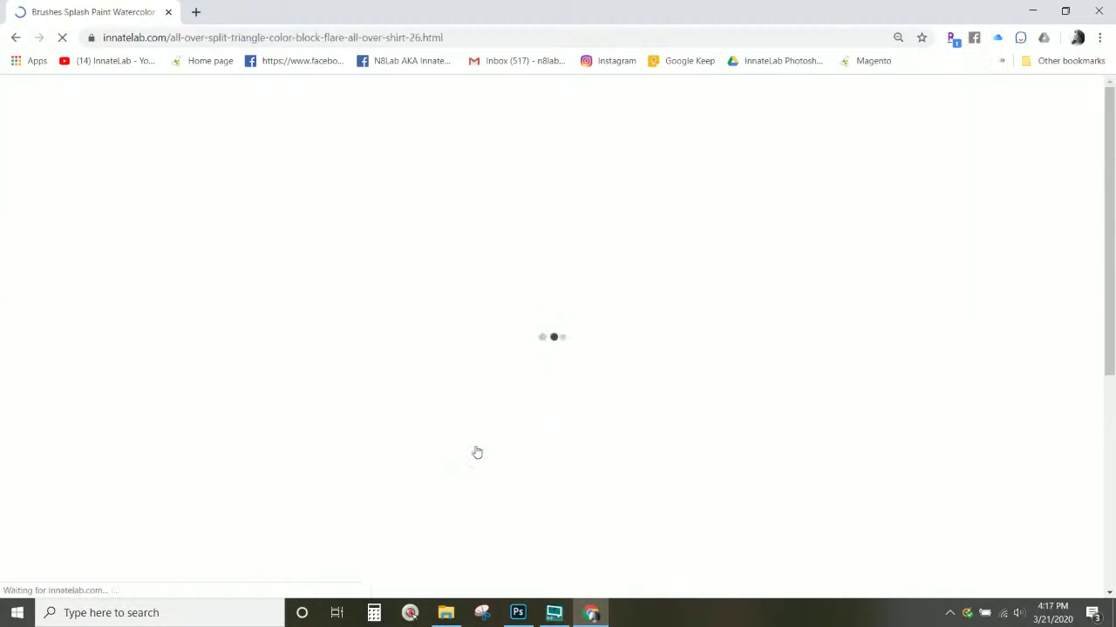
scroll(463, 367, "down", 4)
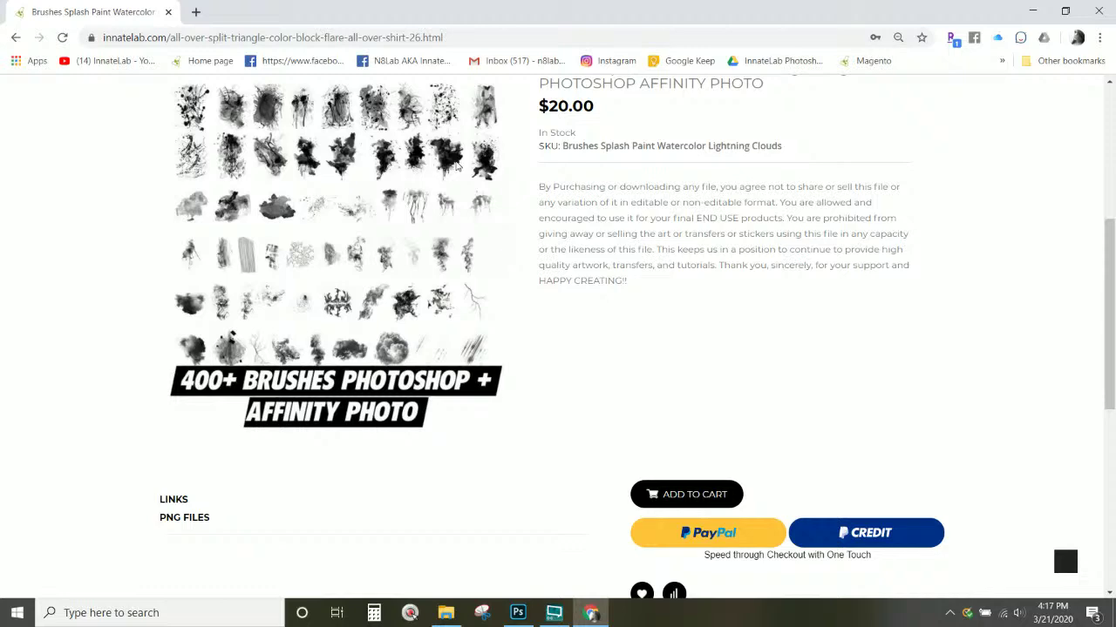
scroll(455, 165, "up", 2)
scroll(340, 315, "down", 2)
scroll(477, 180, "up", 1)
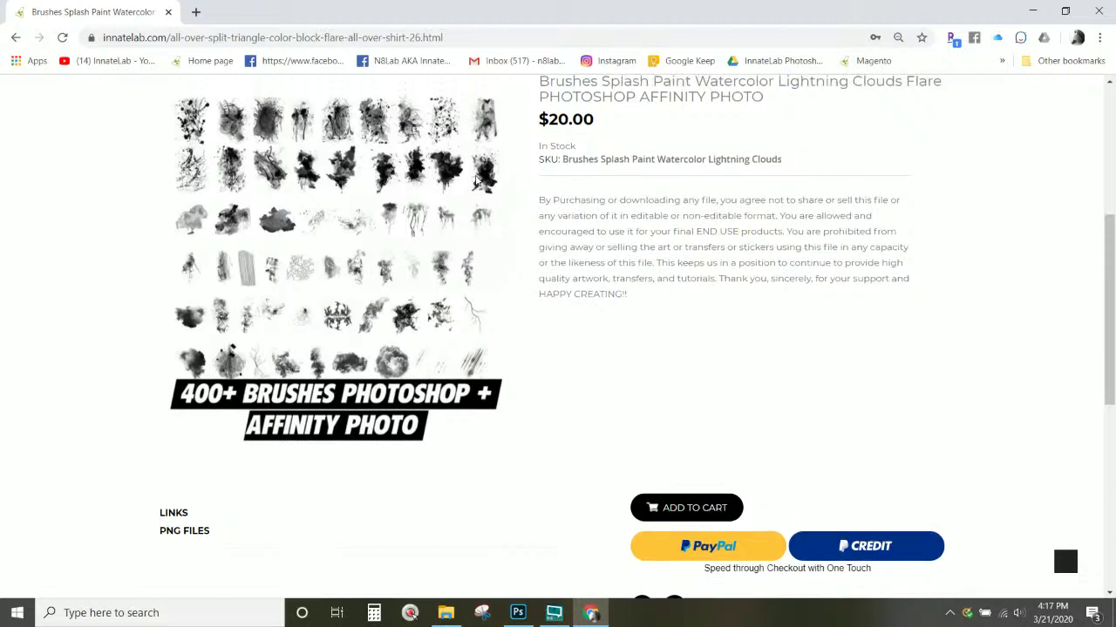
scroll(476, 180, "up", 1)
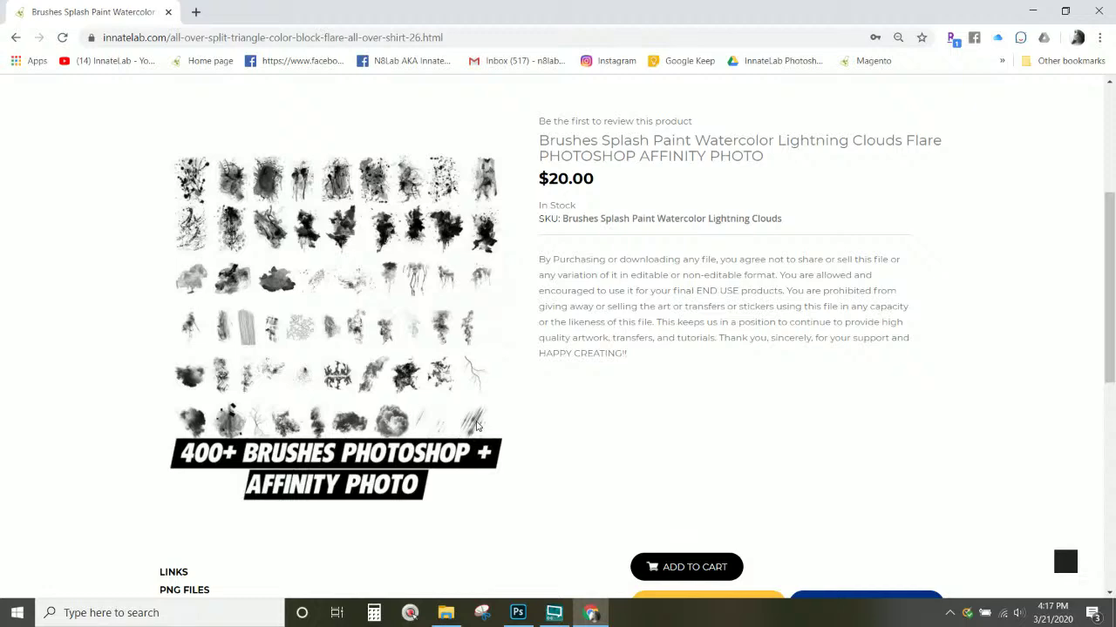
scroll(476, 425, "down", 2)
scroll(476, 426, "up", 2)
Return to the brush search results and search the store for "png" instead.
left_click(16, 39)
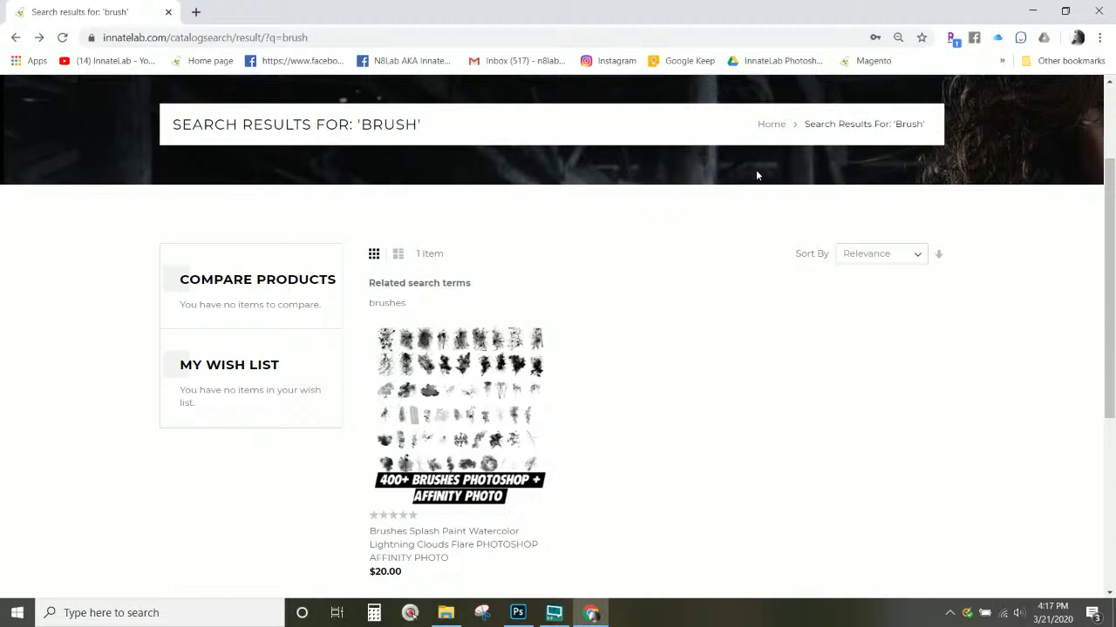
scroll(479, 448, "down", 3)
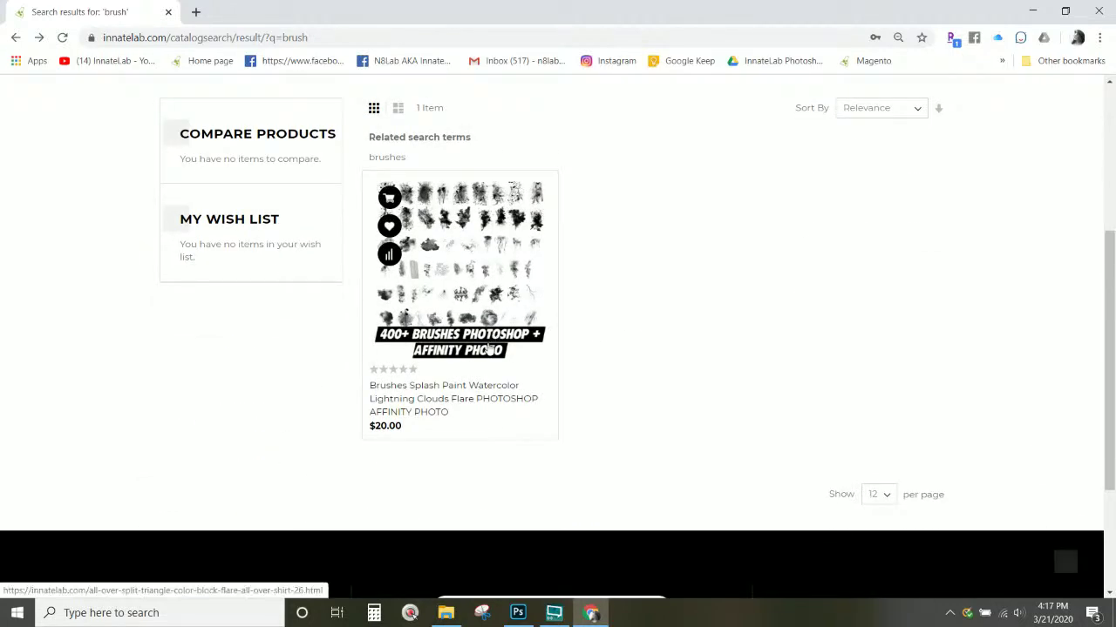
scroll(488, 353, "up", 3)
left_click(870, 106)
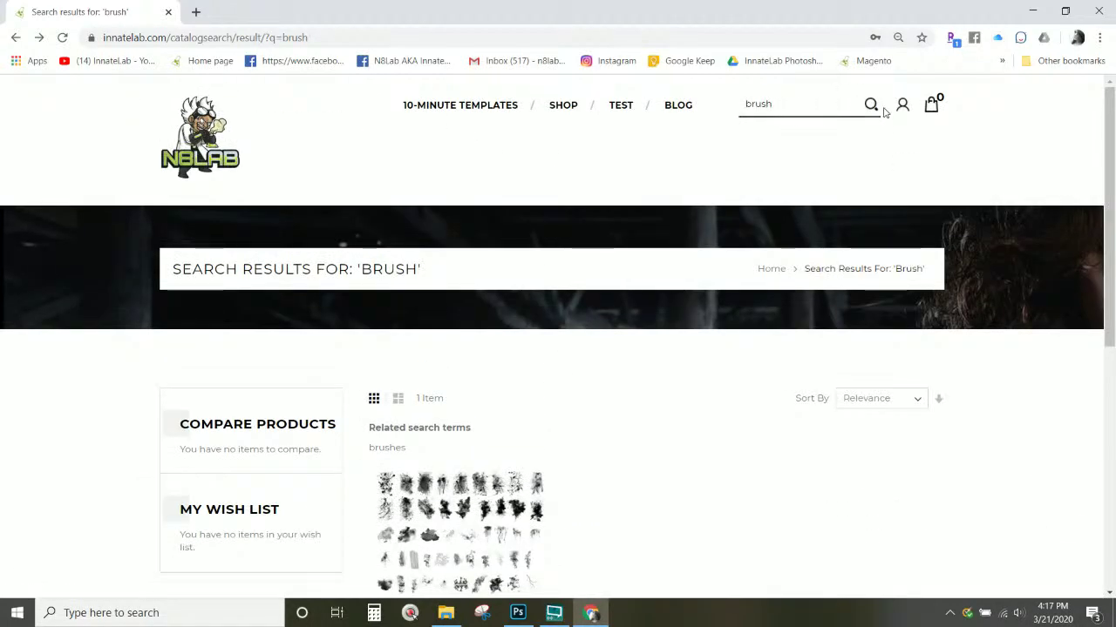
left_click(872, 109)
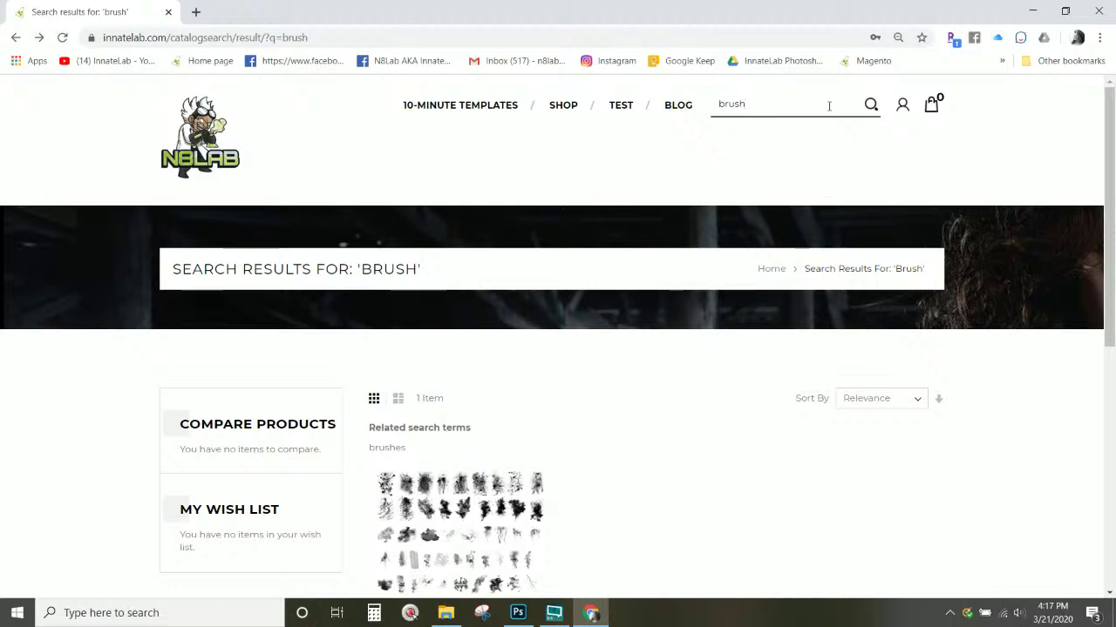
key("BackSpace")
key("BackSpace")
key("BackSpace")
key("BackSpace")
key("BackSpace")
type("png")
key("Return")
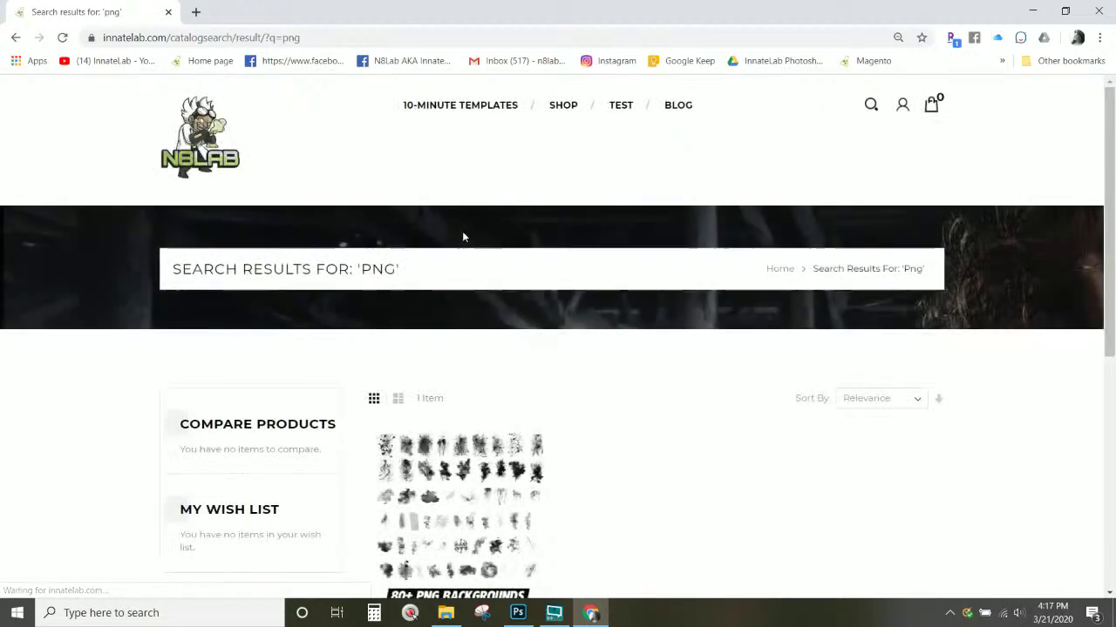
Open the 80+ PNG Backgrounds product and examine its preview of splash and watercolor shapes.
scroll(424, 340, "down", 3)
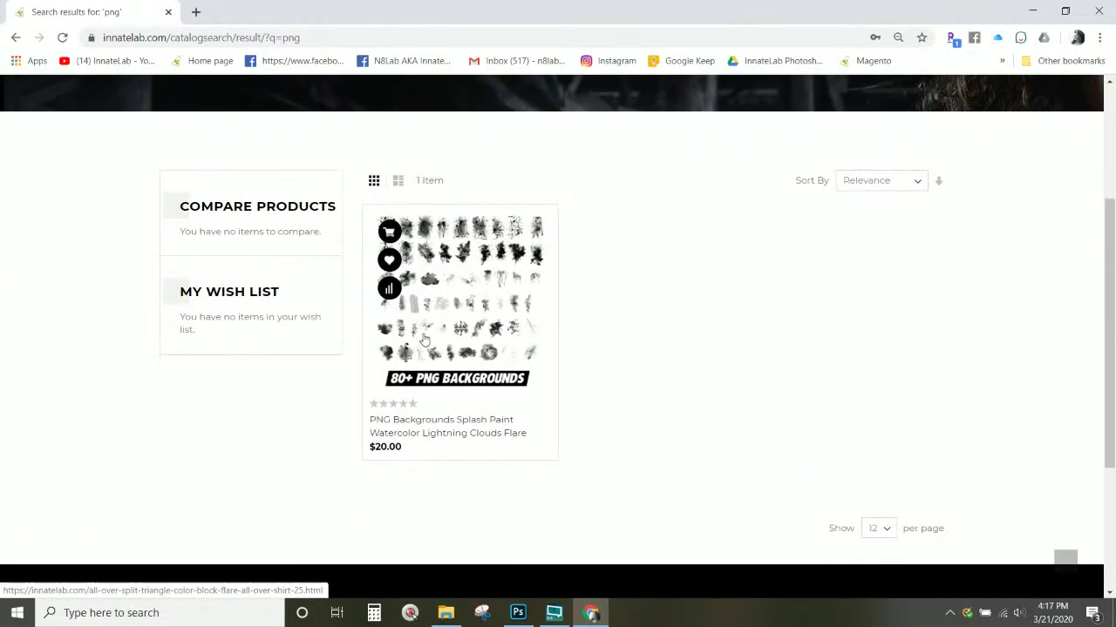
left_click(427, 410)
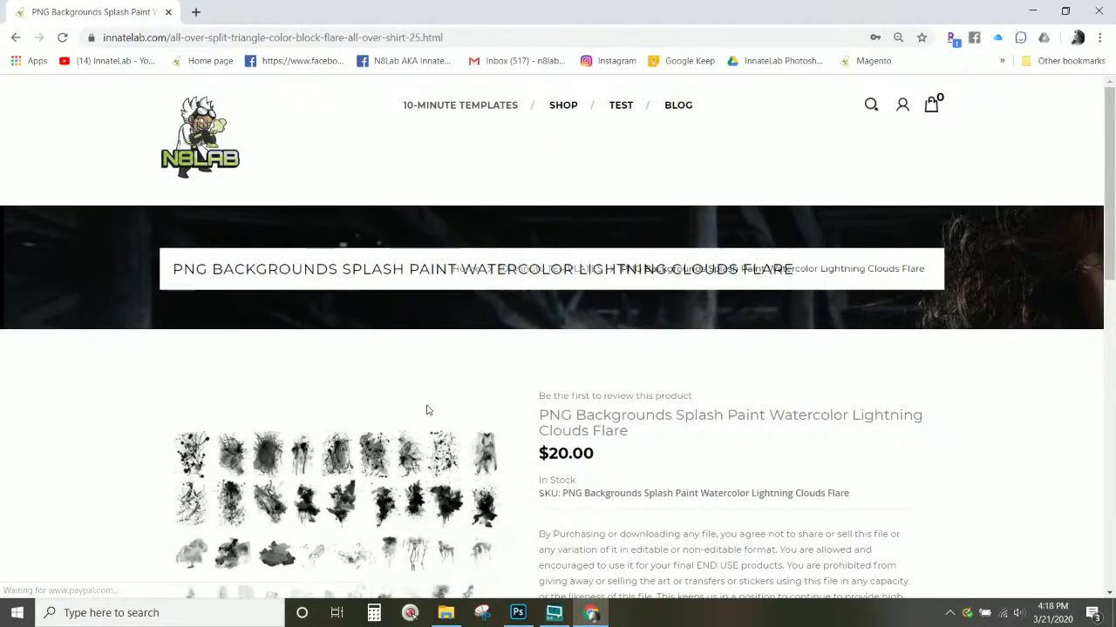
scroll(426, 440, "down", 3)
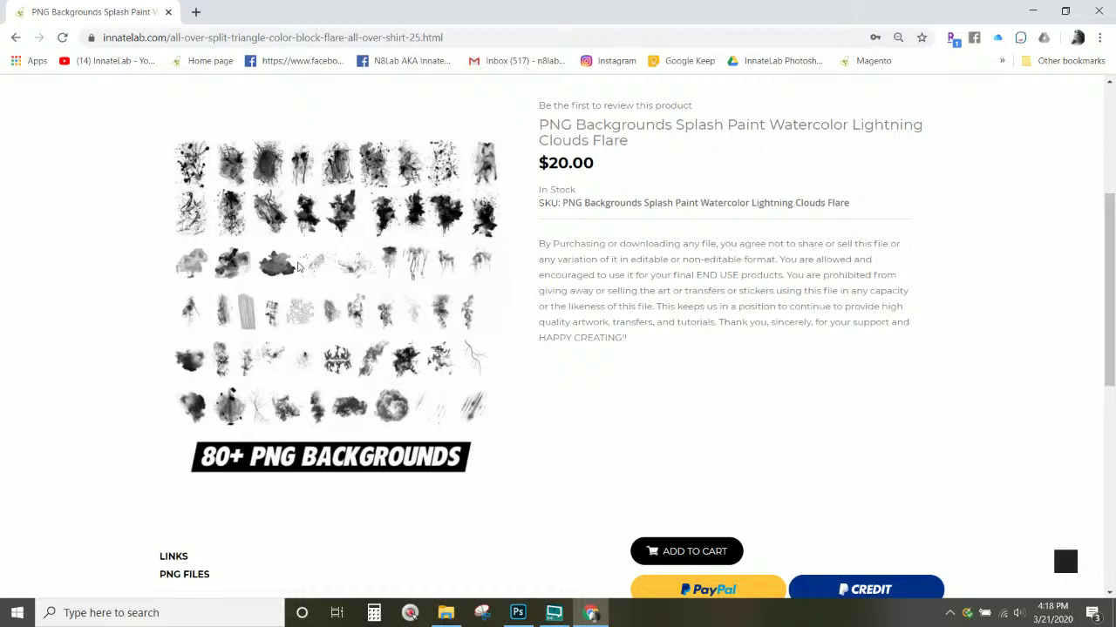
Switch to Photoshop and check which layers lie under the pale red background area of the graduation artwork.
left_click(520, 621)
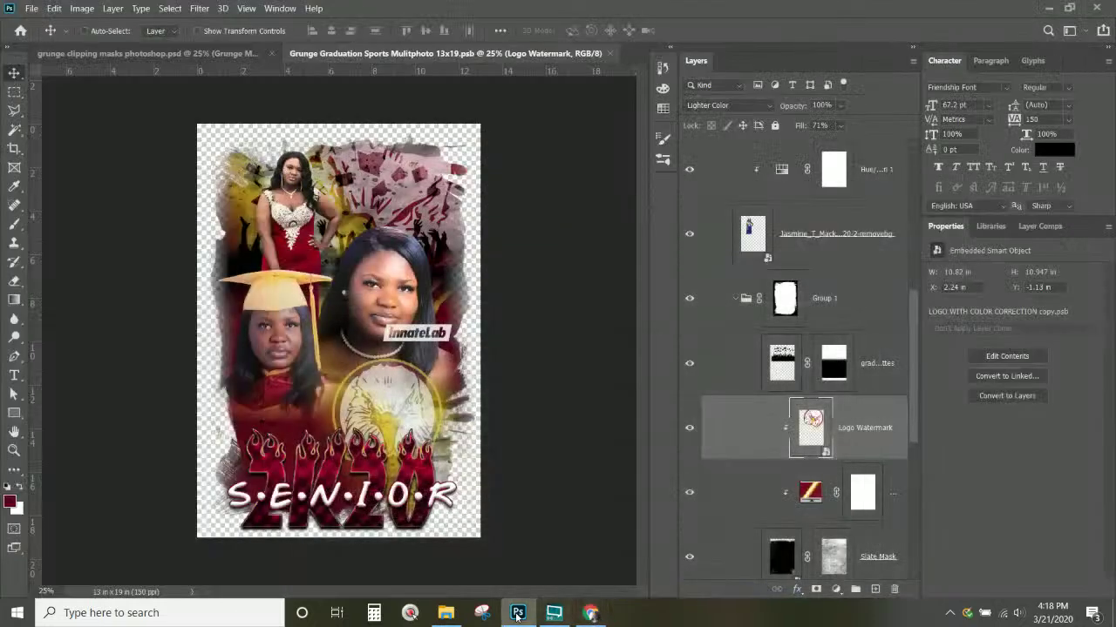
right_click(377, 180)
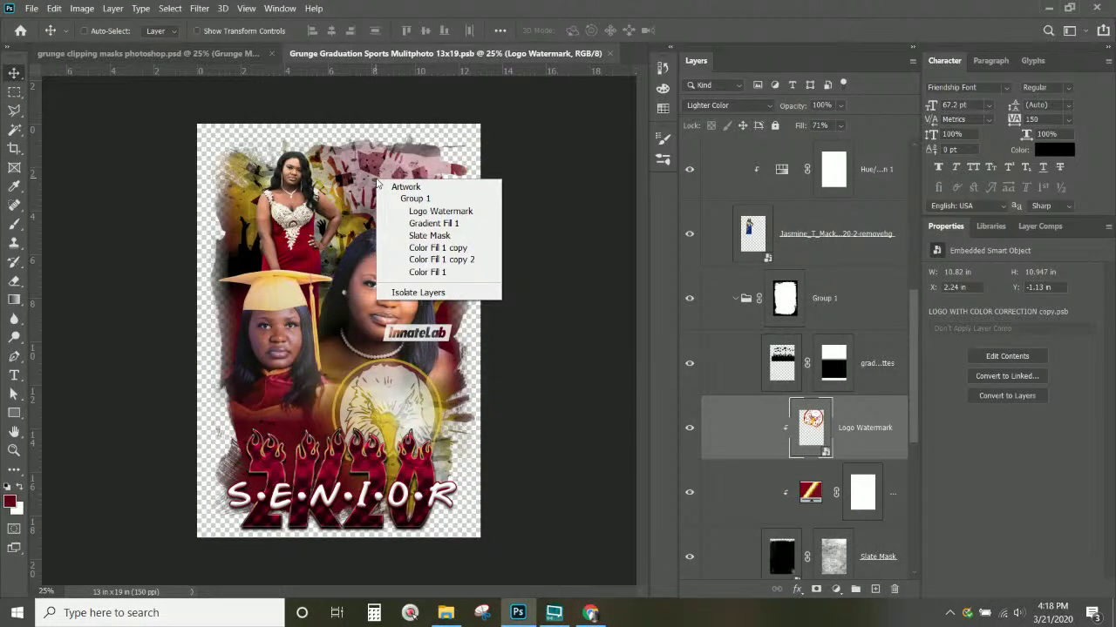
right_click(368, 179)
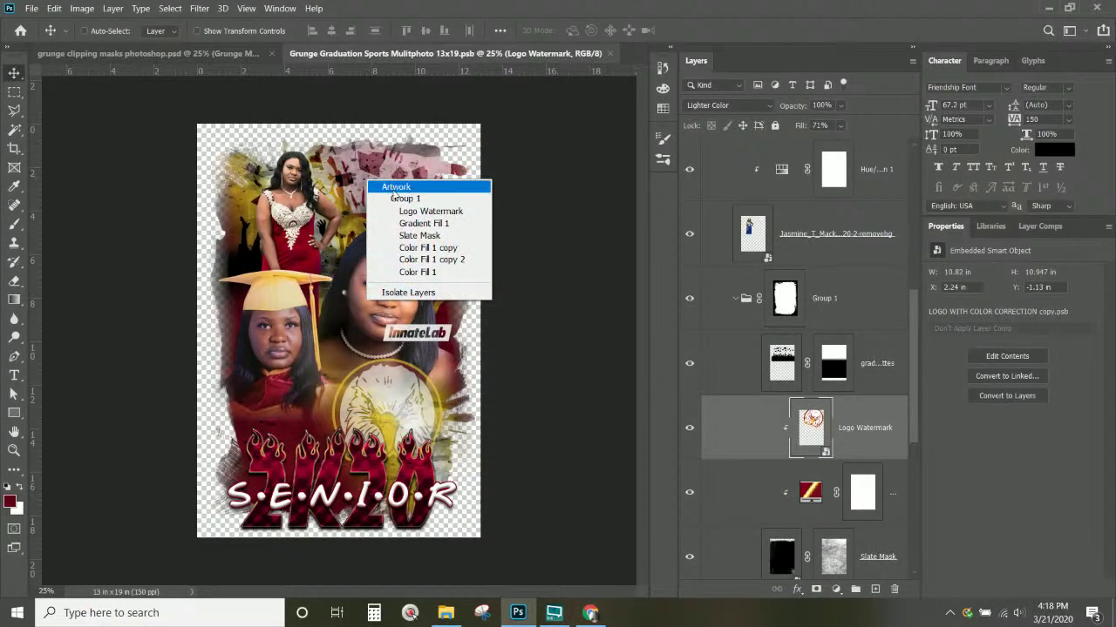
right_click(360, 184)
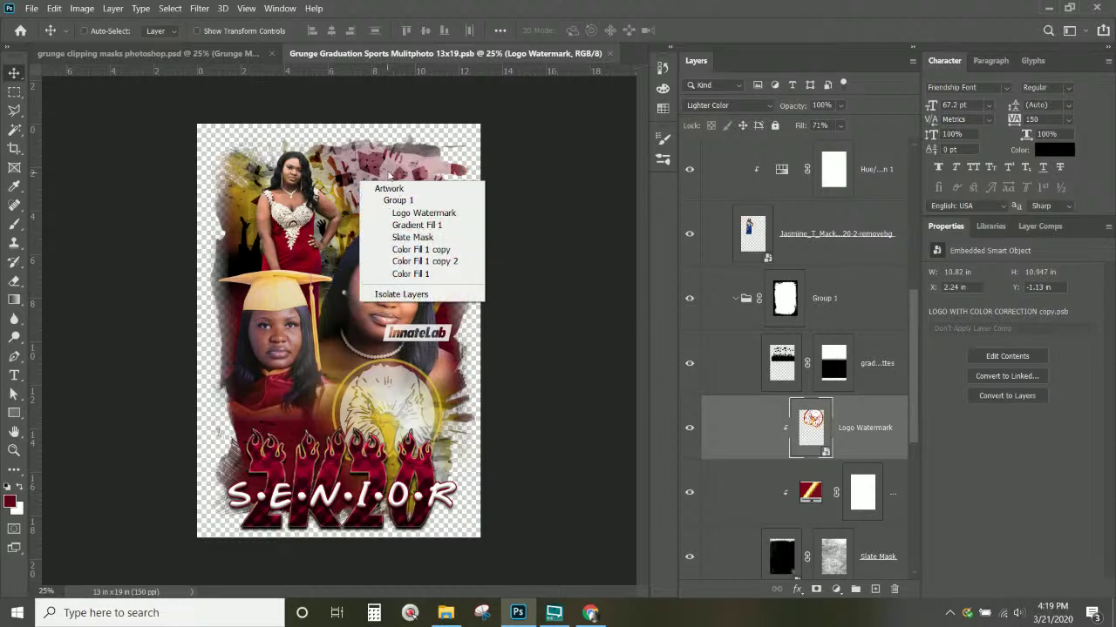
left_click(387, 167)
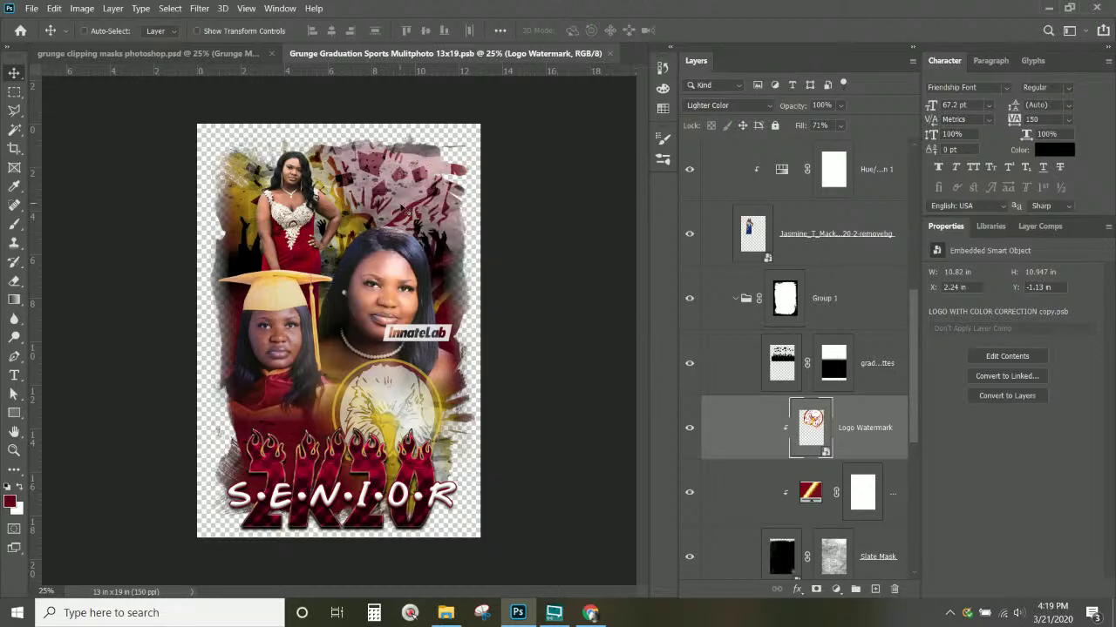
Select the grad cap silhouettes layer from the dark crowd area beside the standing figure.
right_click(251, 262)
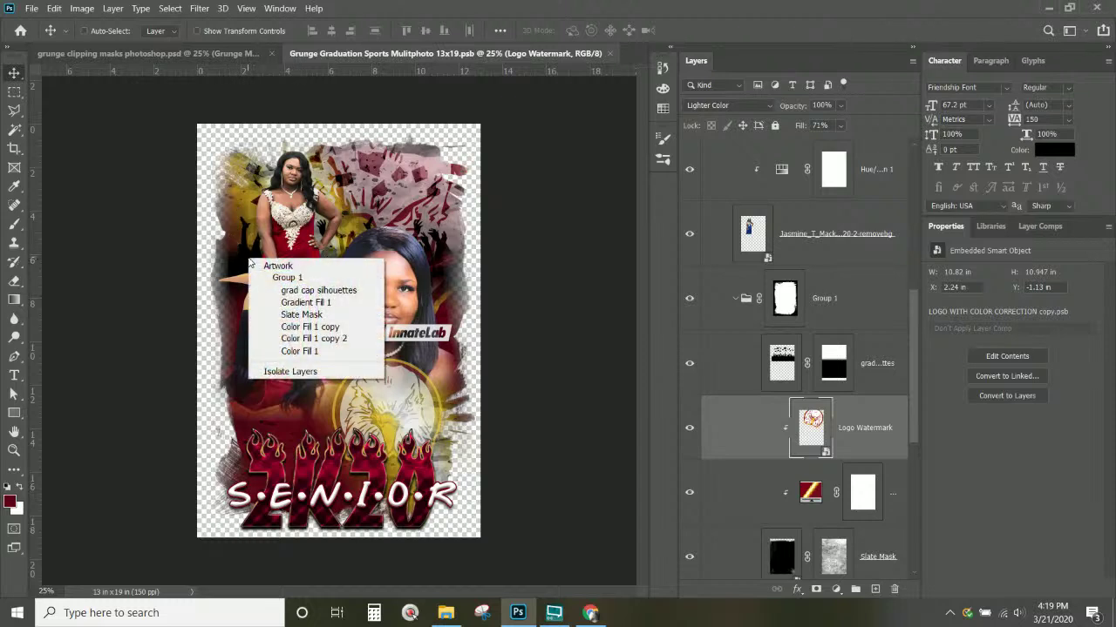
left_click(298, 293)
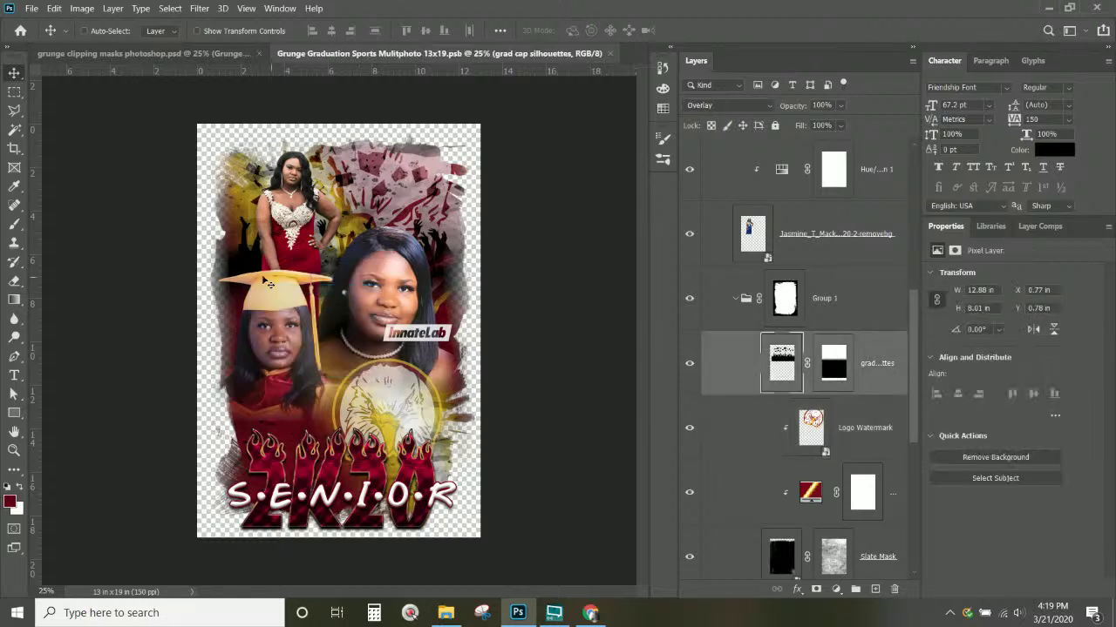
left_click_drag(253, 267, 246, 247)
Look through the artwork's full layer stack and check which layers lie beneath the large portrait.
scroll(865, 338, "down", 5)
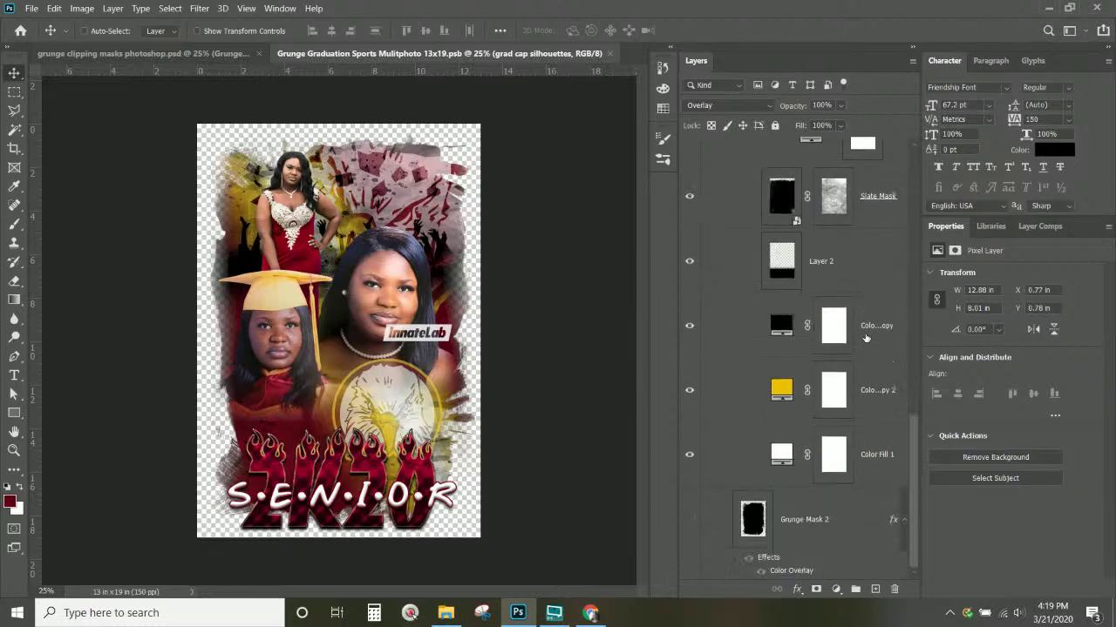
scroll(865, 338, "up", 5)
scroll(863, 340, "down", 5)
scroll(860, 341, "up", 5)
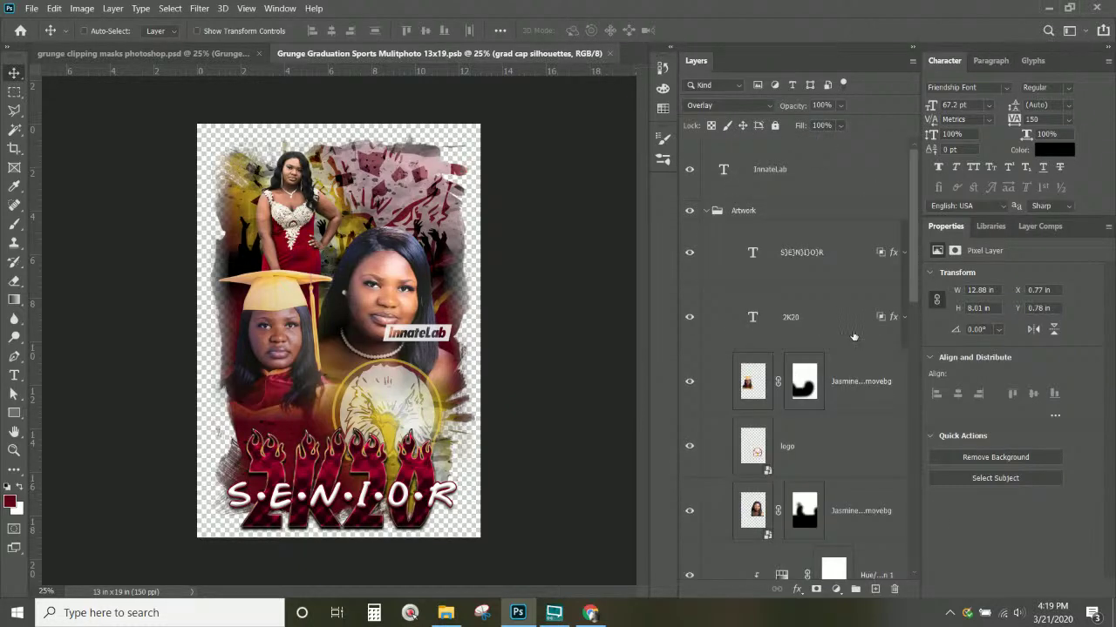
right_click(383, 269)
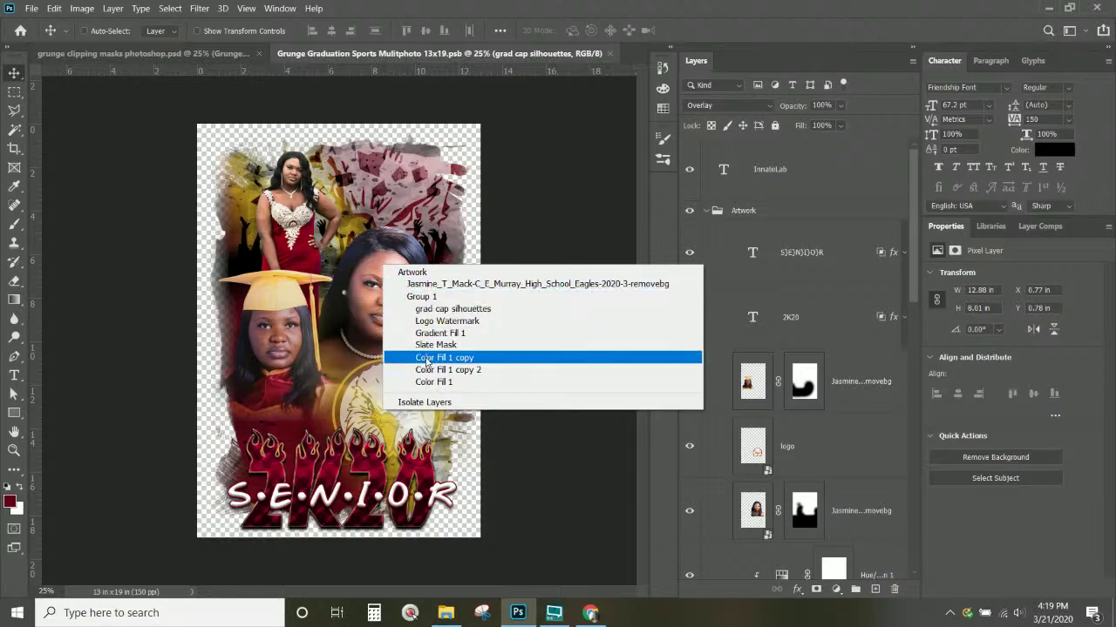
left_click(510, 200)
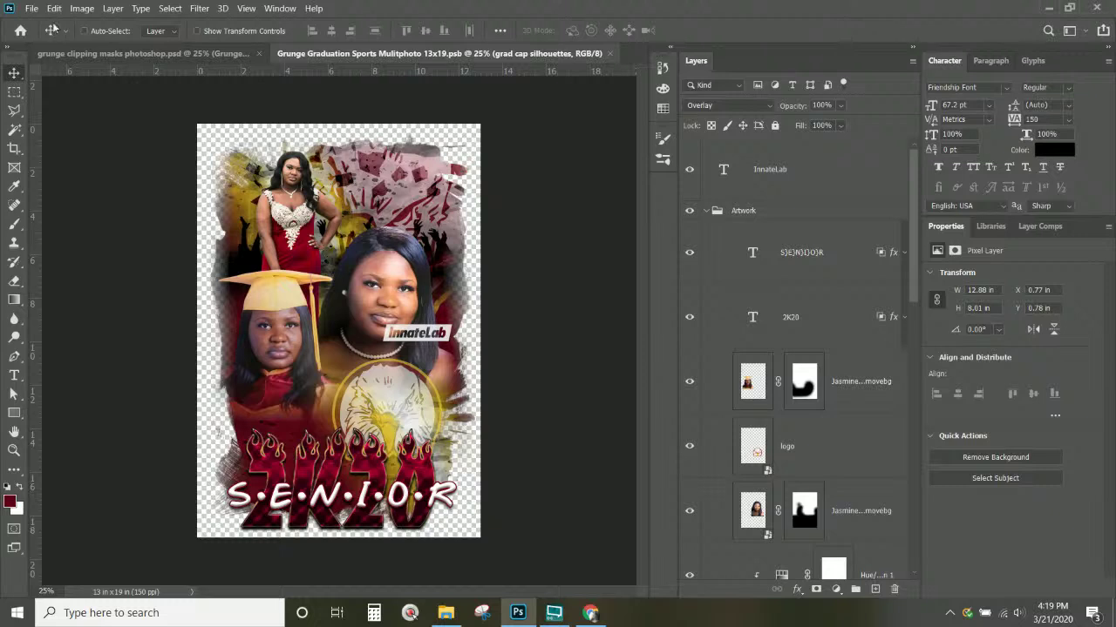
Switch to the grunge clipping masks photoshop.psd document and hide Grunge Mask 2 so no mask layer is shown.
left_click(79, 54)
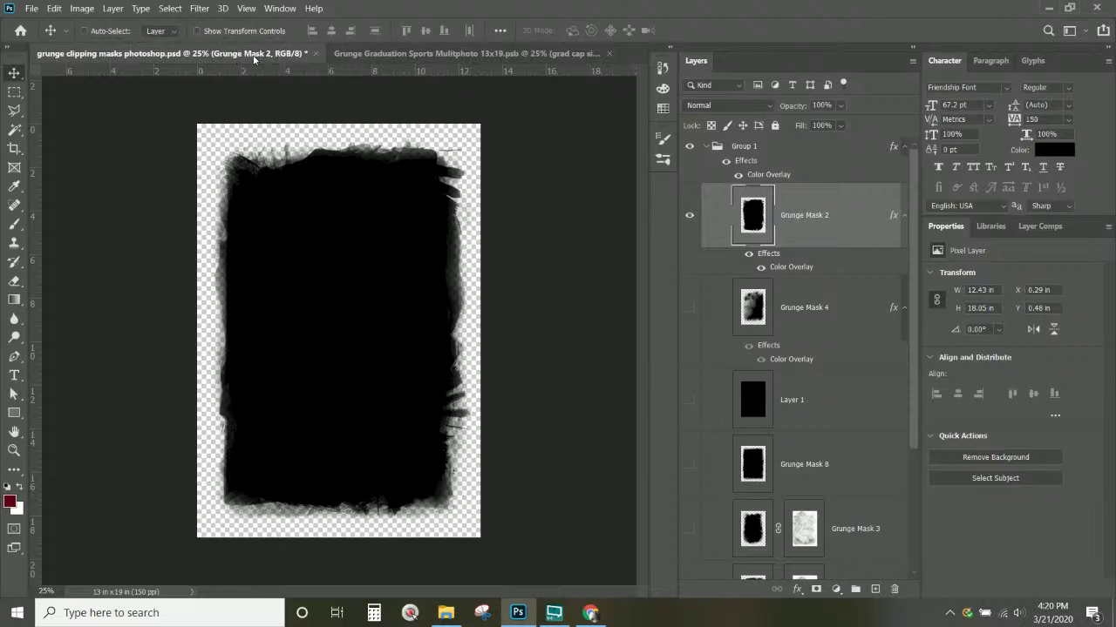
left_click(390, 54)
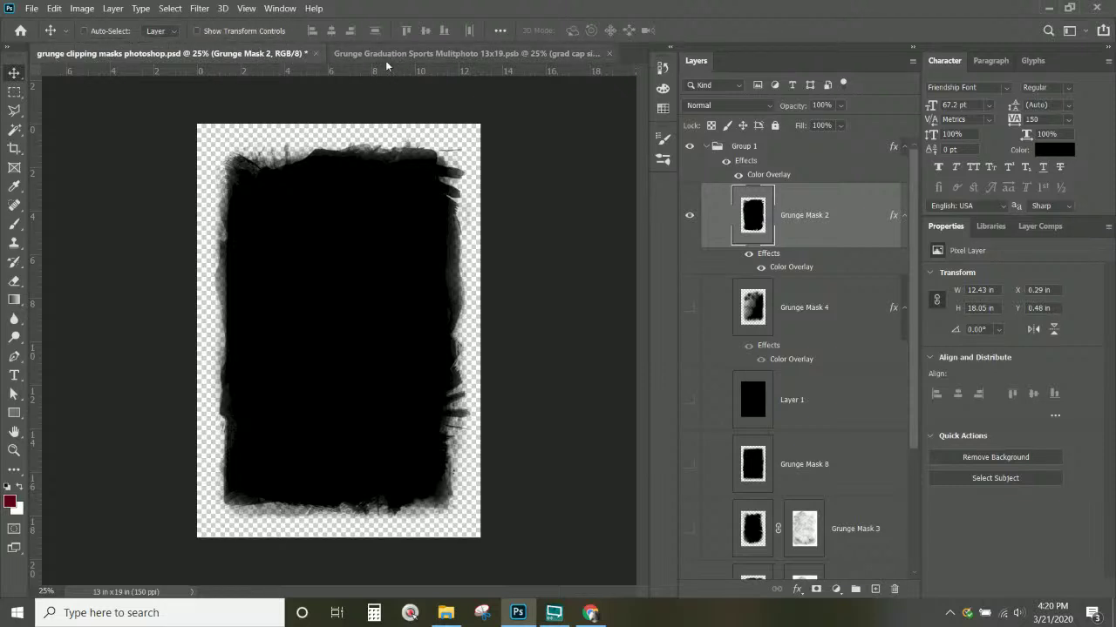
left_click(138, 54)
scroll(857, 188, "up", 1)
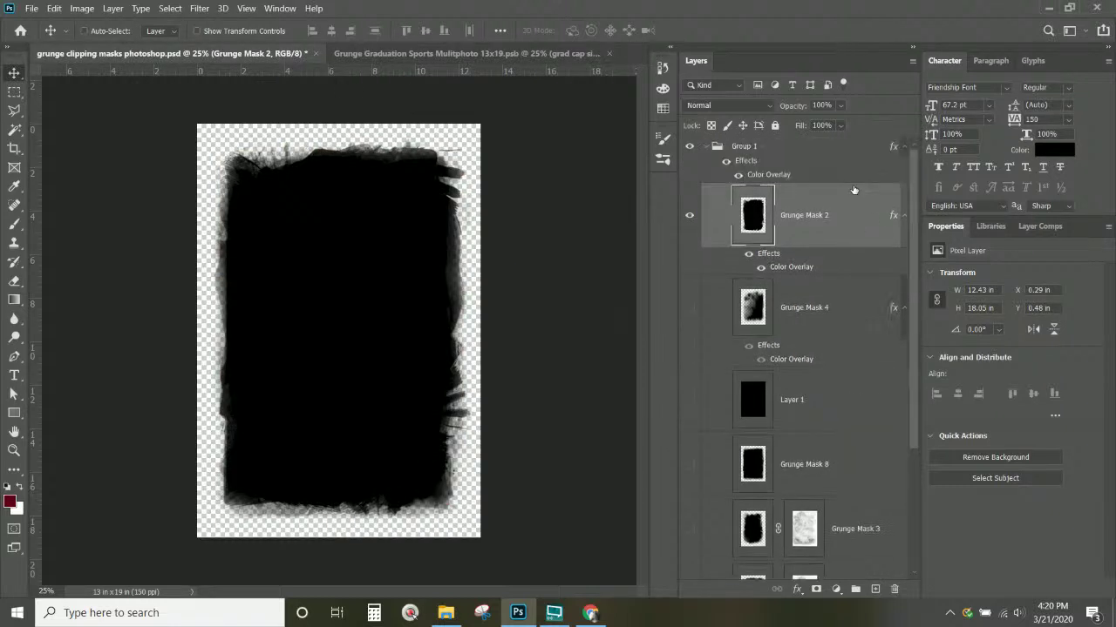
left_click(799, 153)
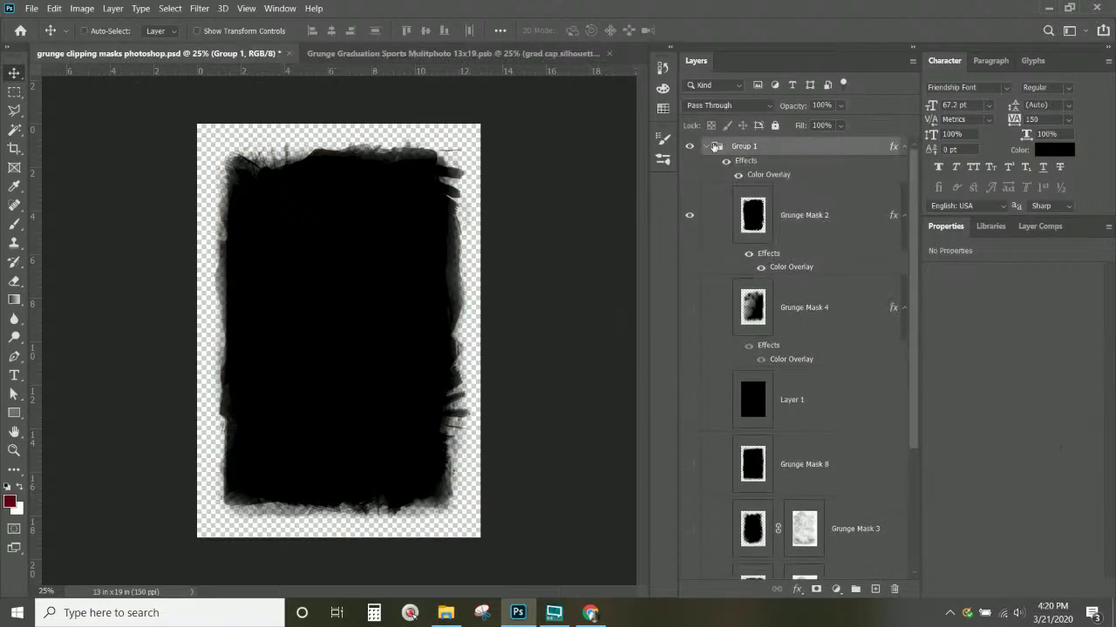
left_click(689, 216)
scroll(689, 218, "down", 3)
left_click(689, 419)
left_click(691, 475)
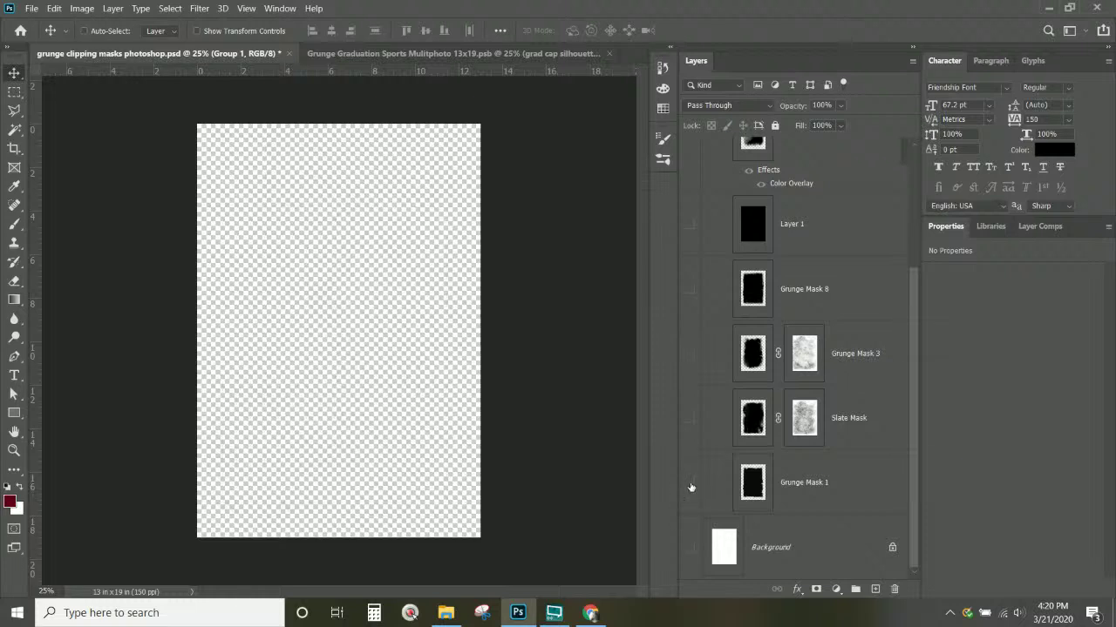
Add a new empty layer directly above the Background layer.
left_click(820, 559)
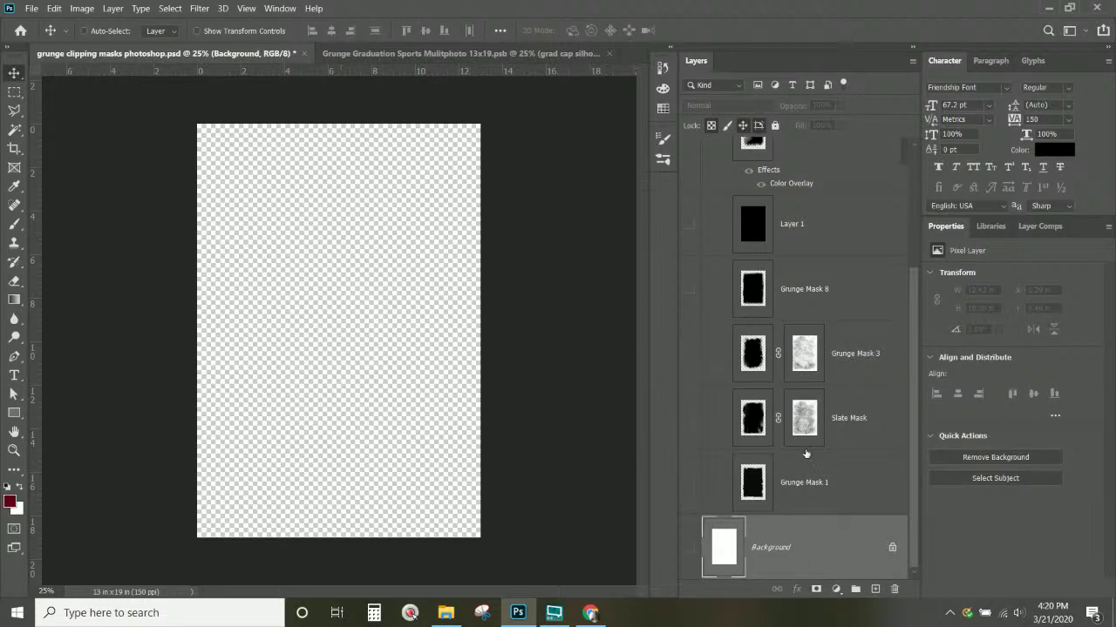
left_click(875, 590)
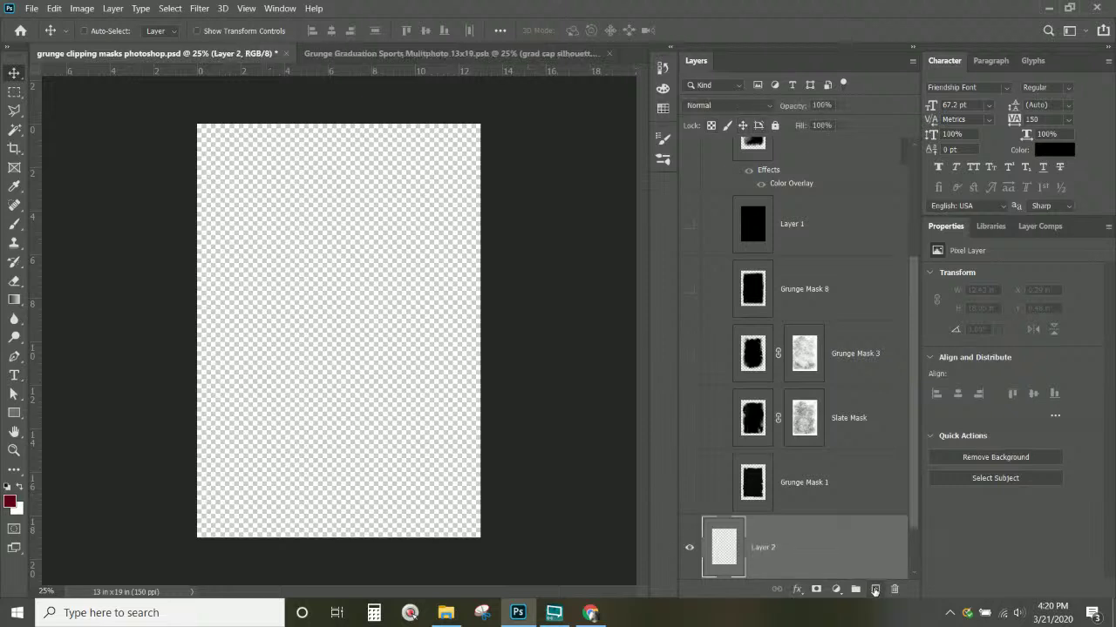
scroll(791, 530, "down", 1)
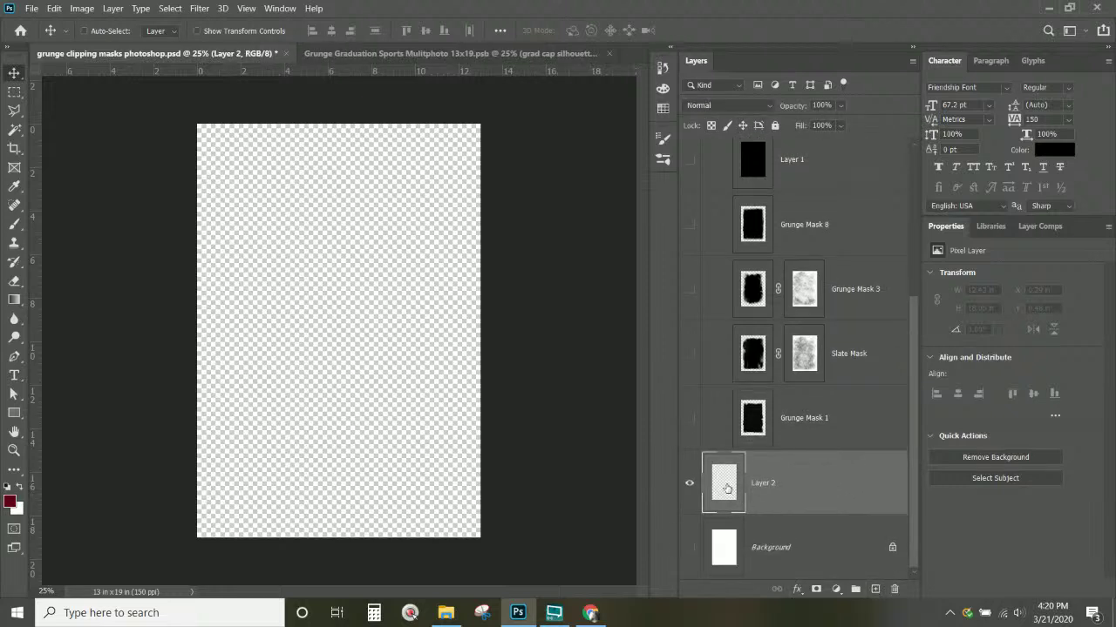
Reset the colors to default black and white and fill the new layer with black using the Paint Bucket tool.
left_click(13, 299)
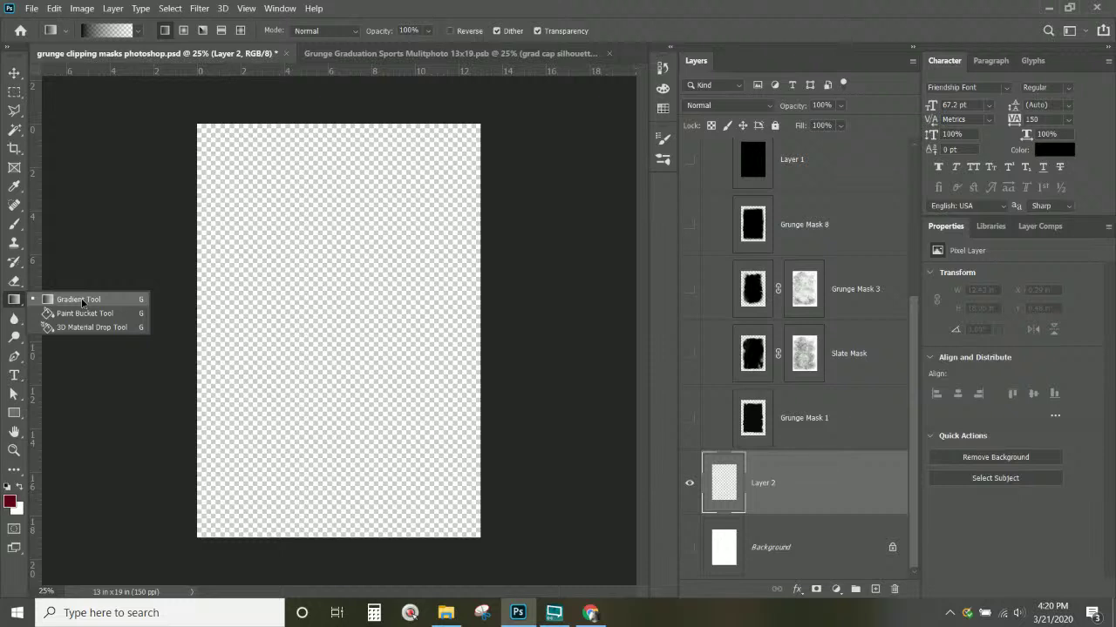
left_click(84, 313)
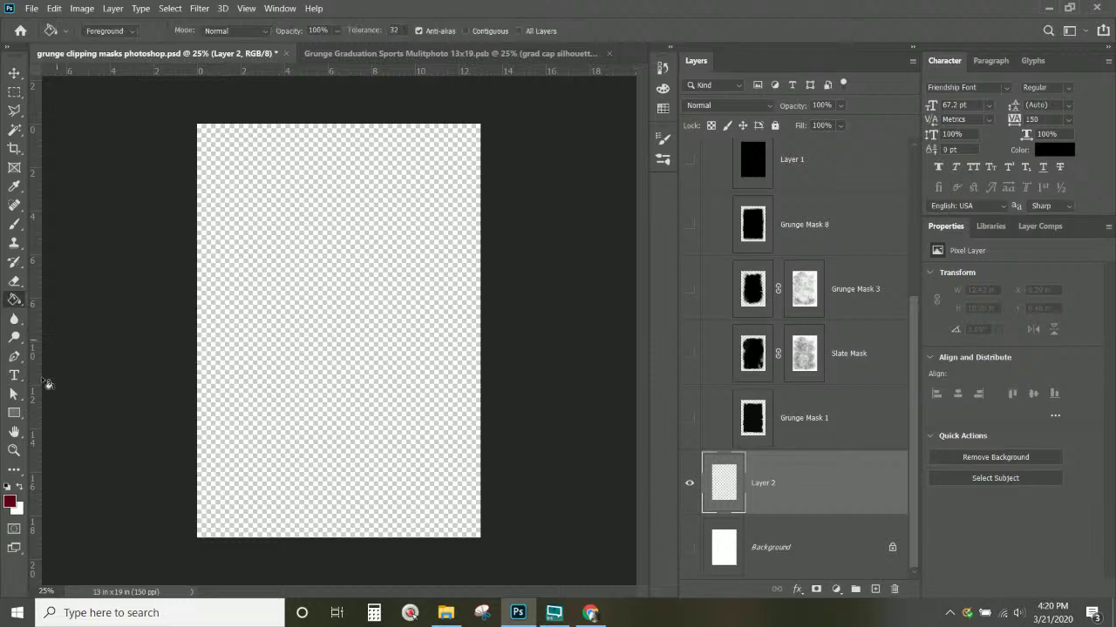
left_click(7, 488)
left_click(22, 489)
left_click(22, 489)
left_click(350, 229)
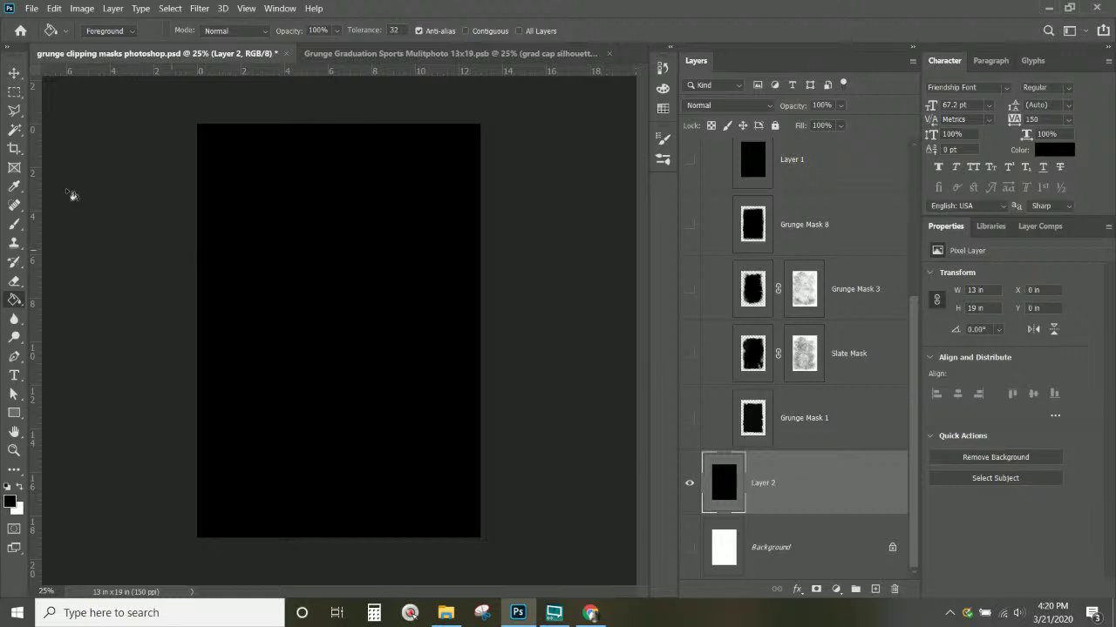
Fade all four edges of Layer 2 with black-to-transparent linear gradients on a new layer mask, and show the Background layer.
left_click(815, 589)
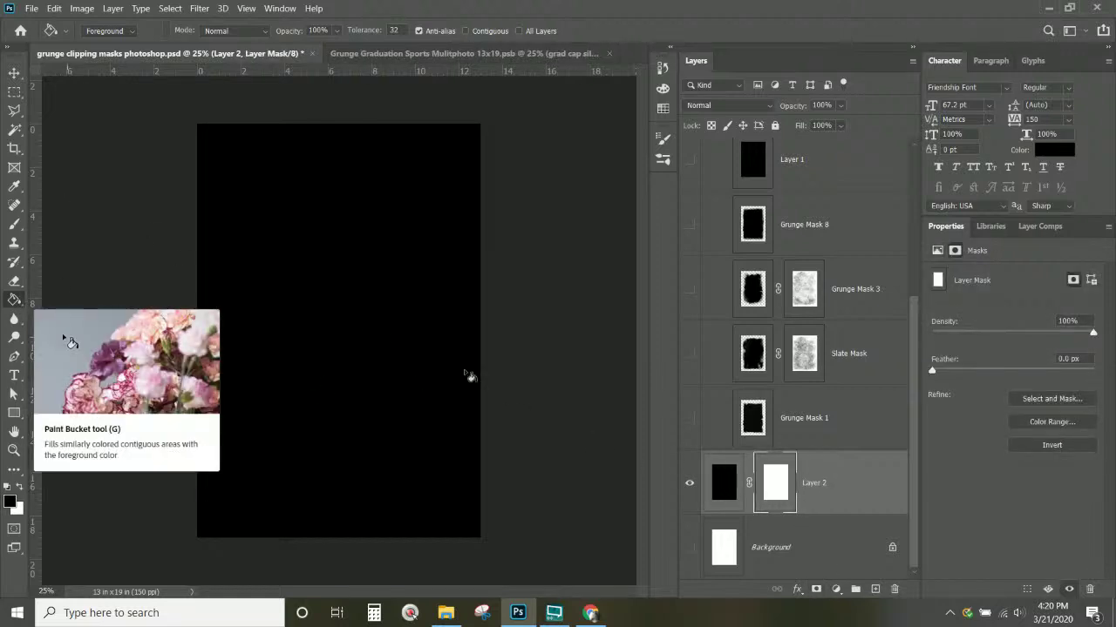
right_click(16, 305)
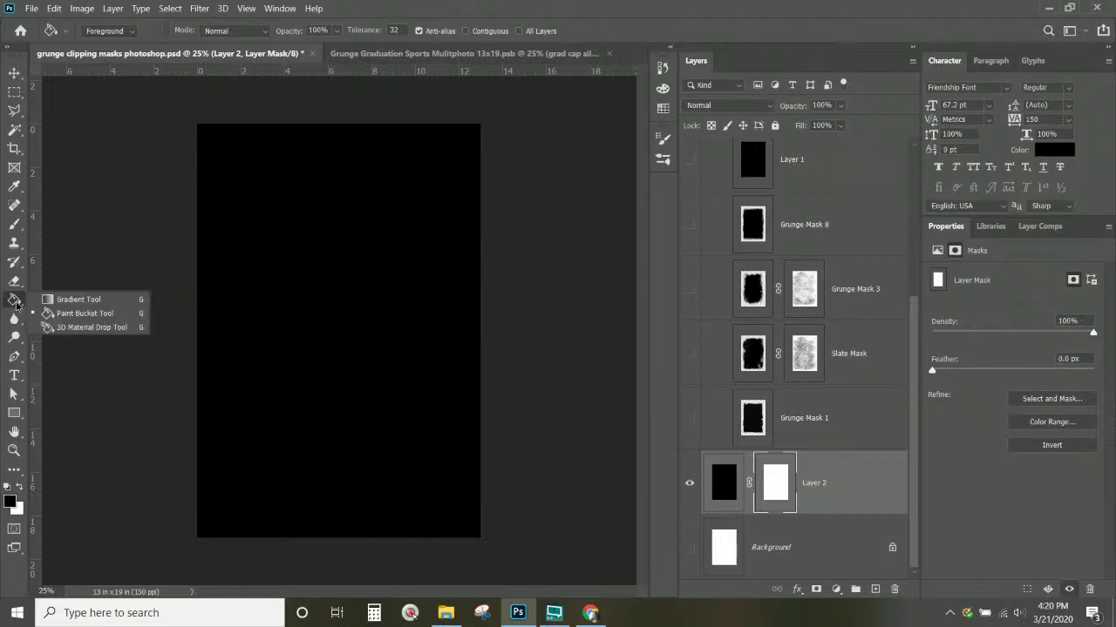
left_click(73, 299)
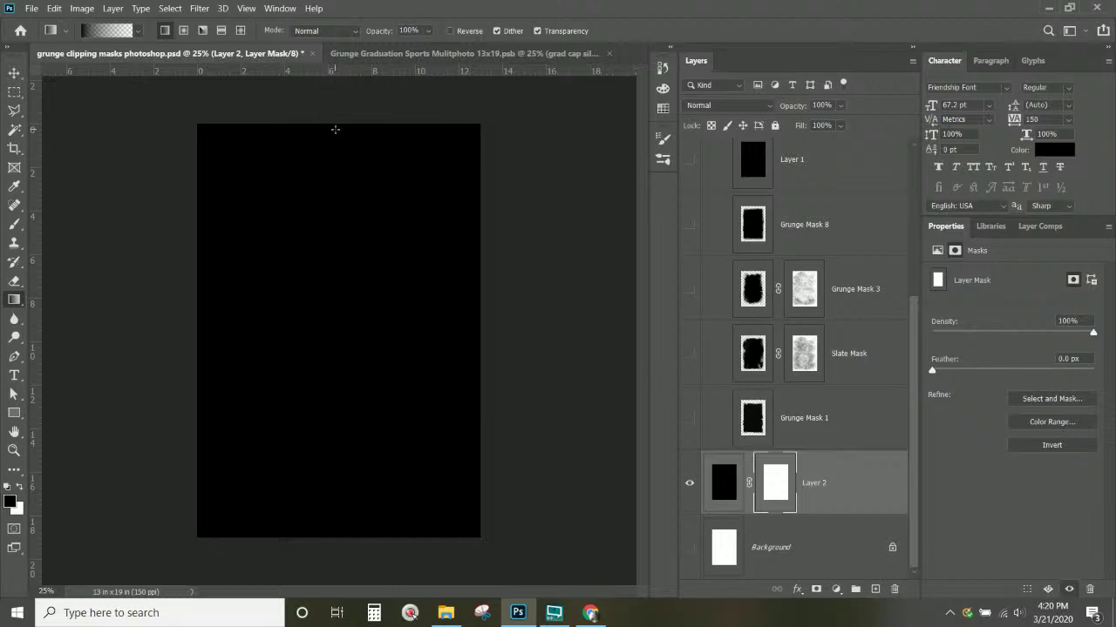
left_click_drag(325, 163, 343, 190)
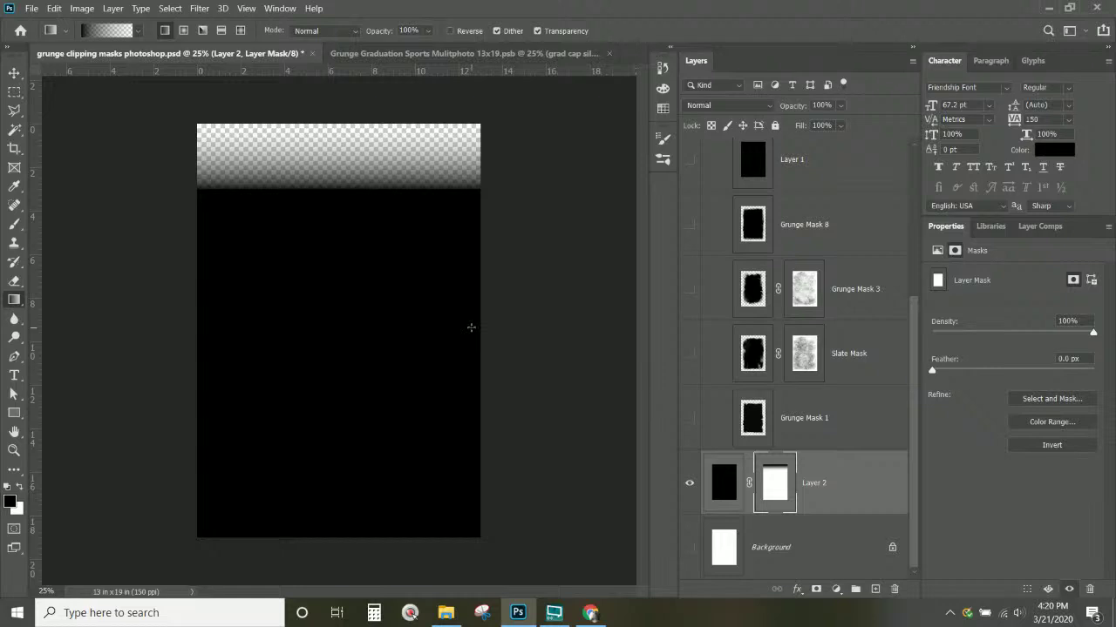
left_click_drag(471, 327, 411, 326)
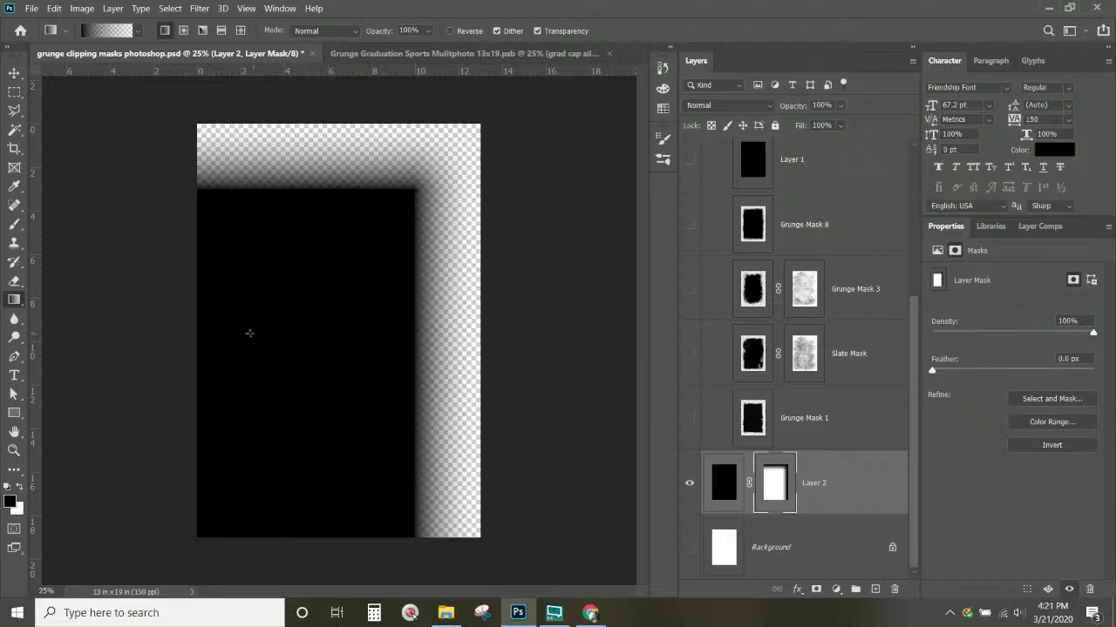
left_click_drag(275, 330, 278, 330)
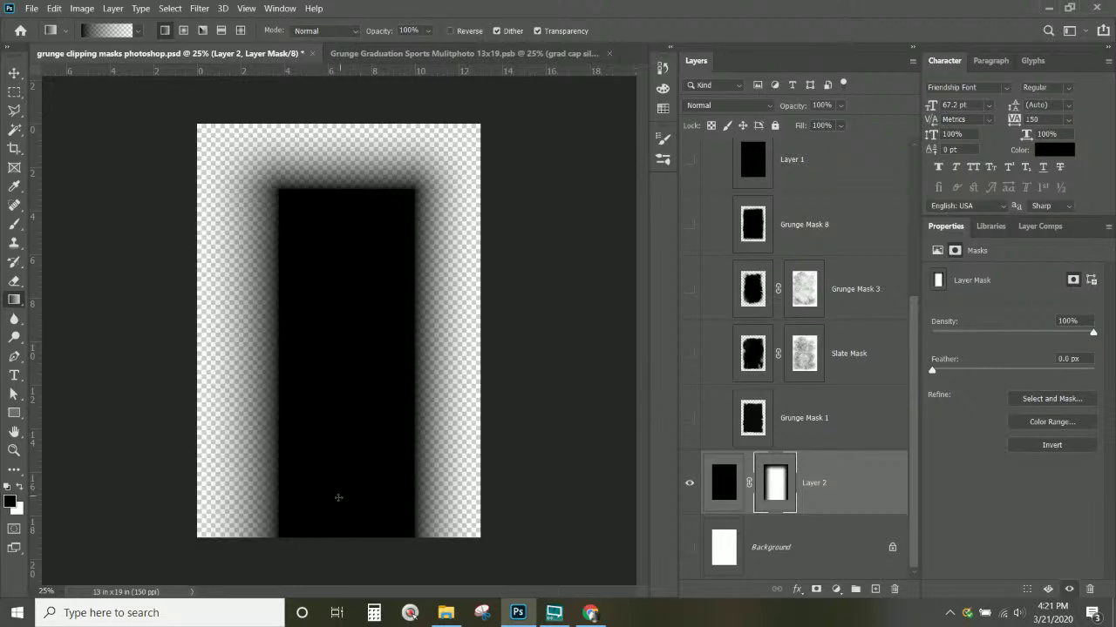
left_click_drag(334, 520, 332, 426)
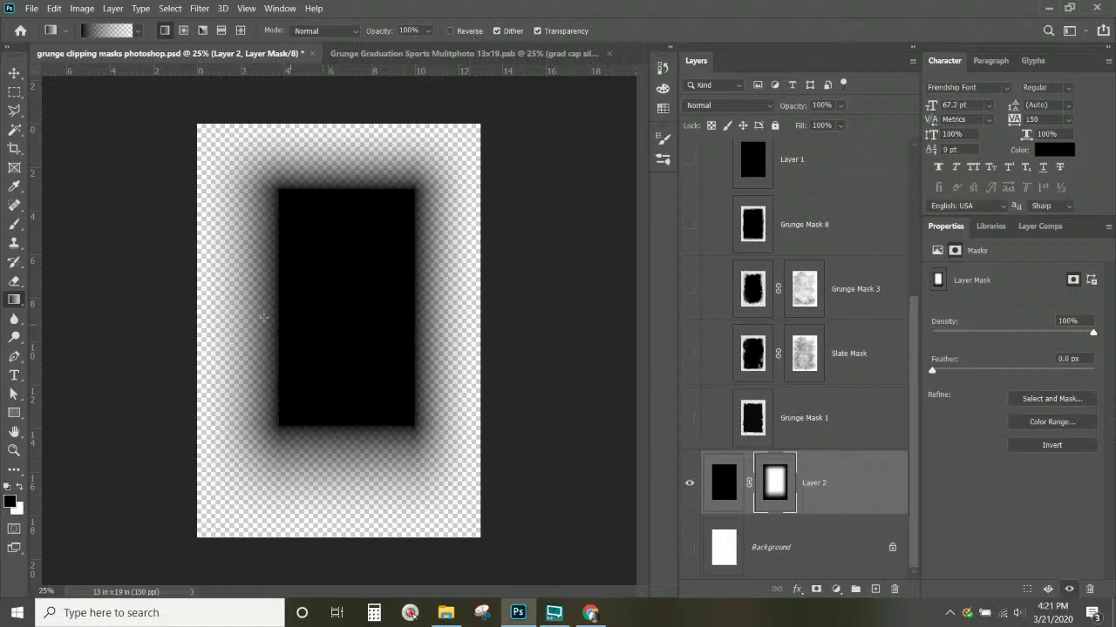
left_click(794, 570)
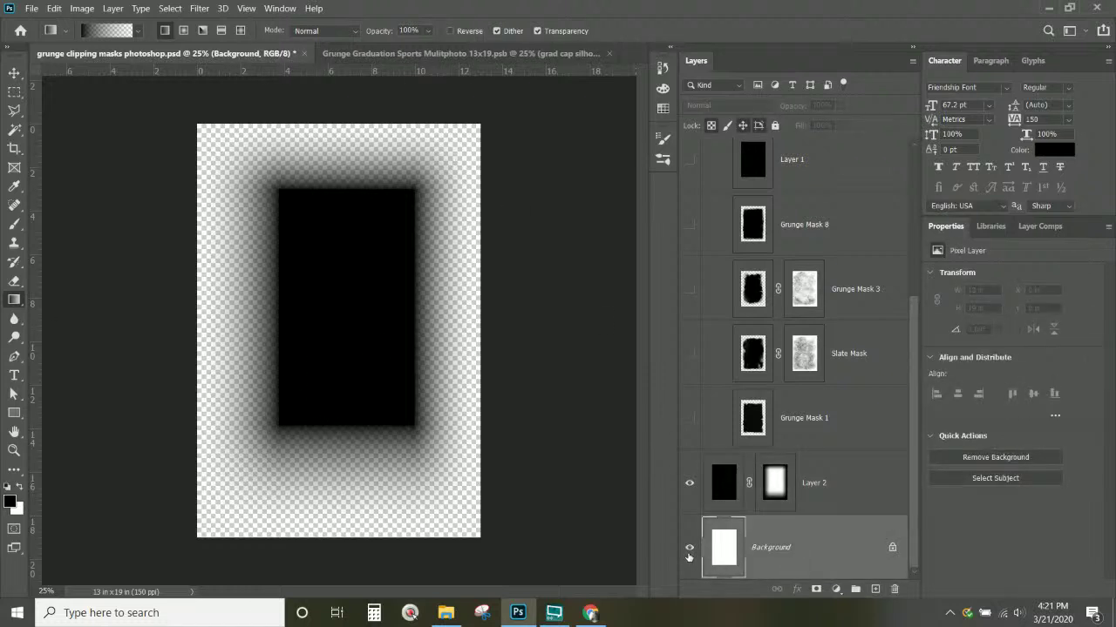
left_click(689, 550)
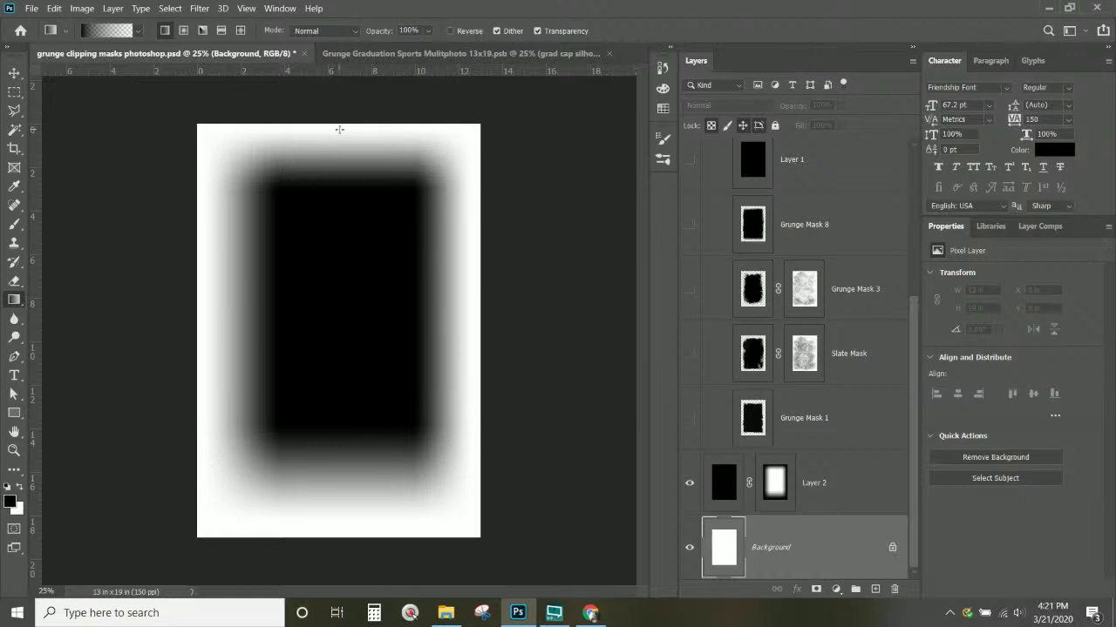
left_click_drag(339, 154, 339, 155)
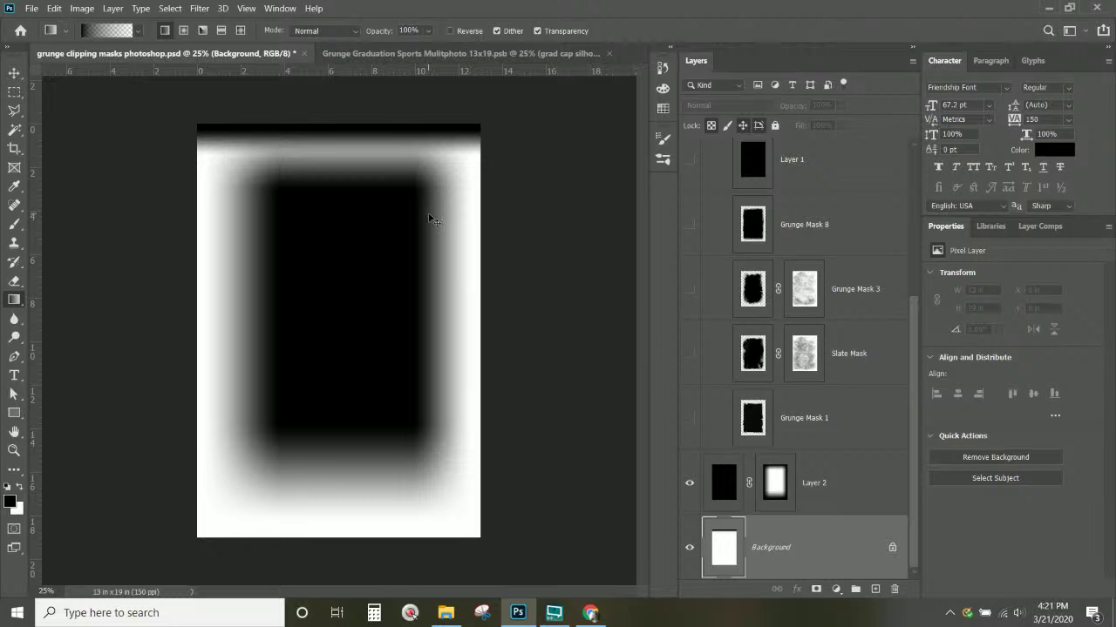
left_click(781, 495)
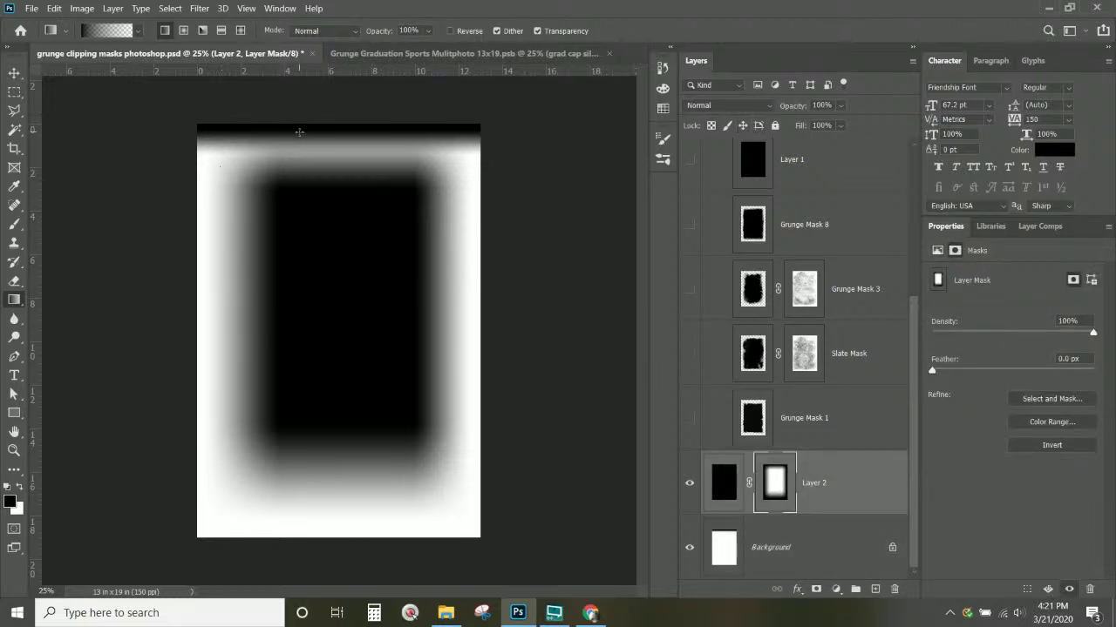
key("ctrl+z")
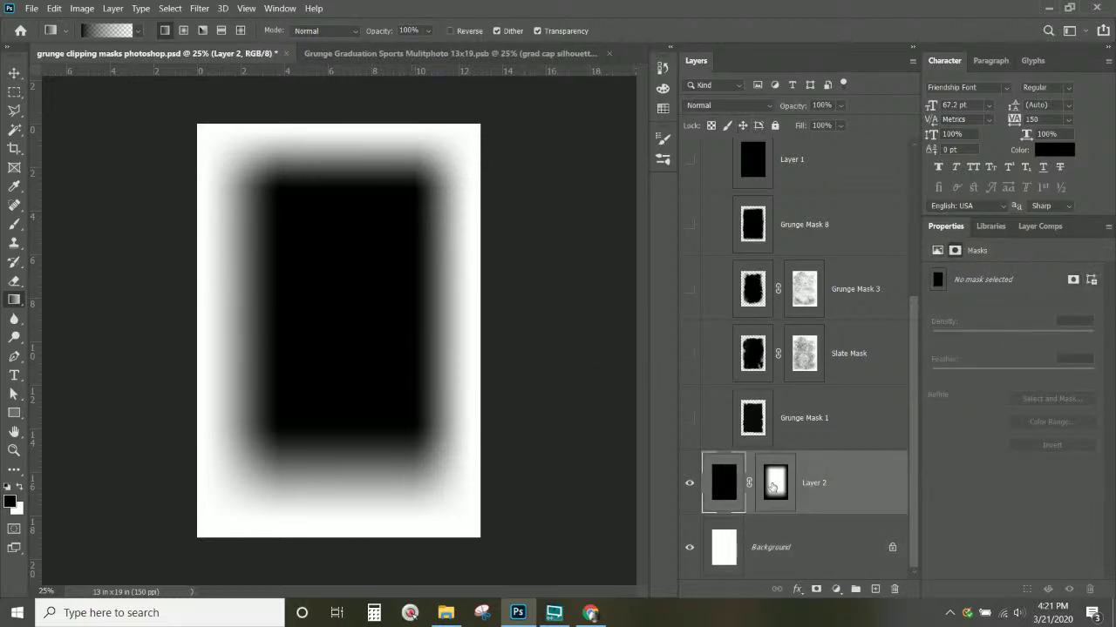
Apply short black-to-transparent gradients inward from the top, left and bottom edges of Layer 2's mask.
left_click(773, 493)
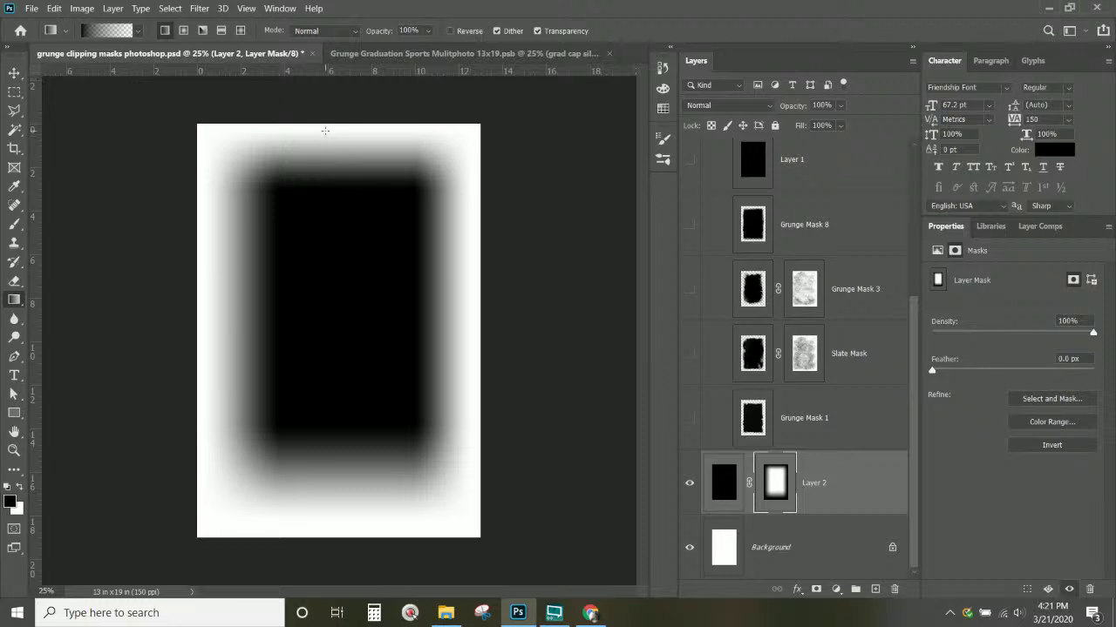
left_click_drag(326, 143, 327, 150)
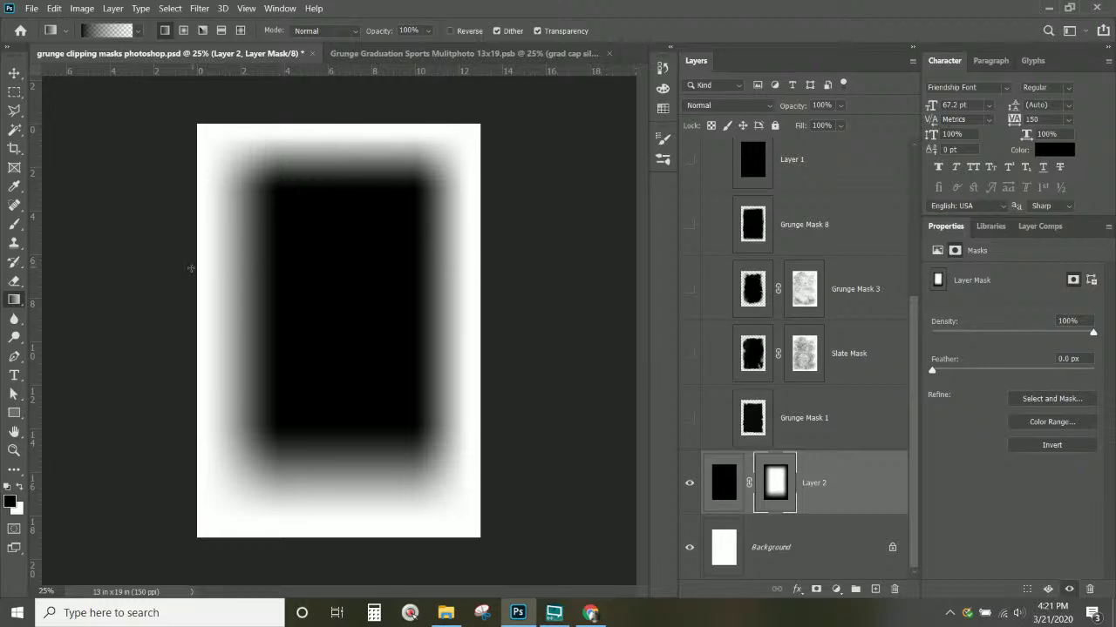
left_click_drag(201, 265, 227, 266)
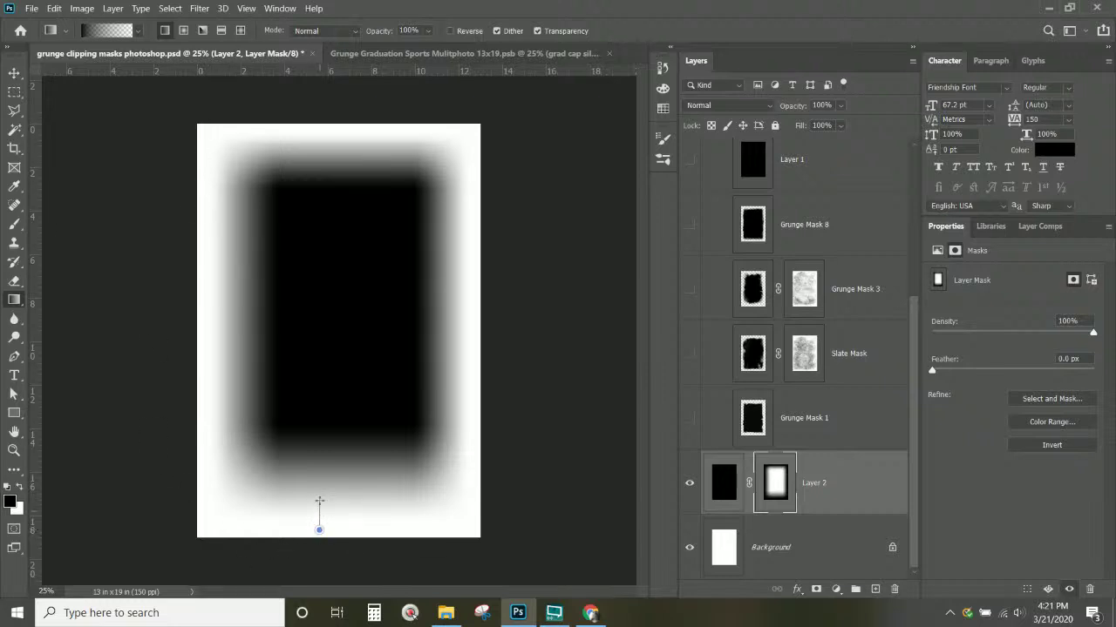
left_click_drag(318, 501, 319, 500)
Choose the 2500 px cloud brush from the StormBrushes set for the Brush tool and reduce its size to 1102 px.
left_click(68, 33)
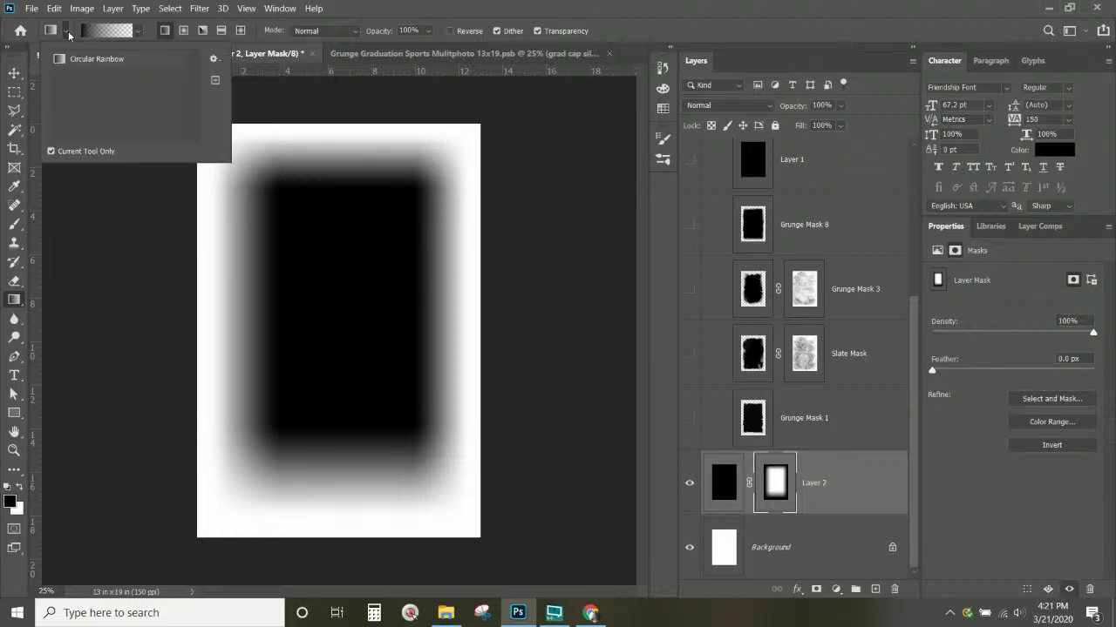
left_click(14, 223)
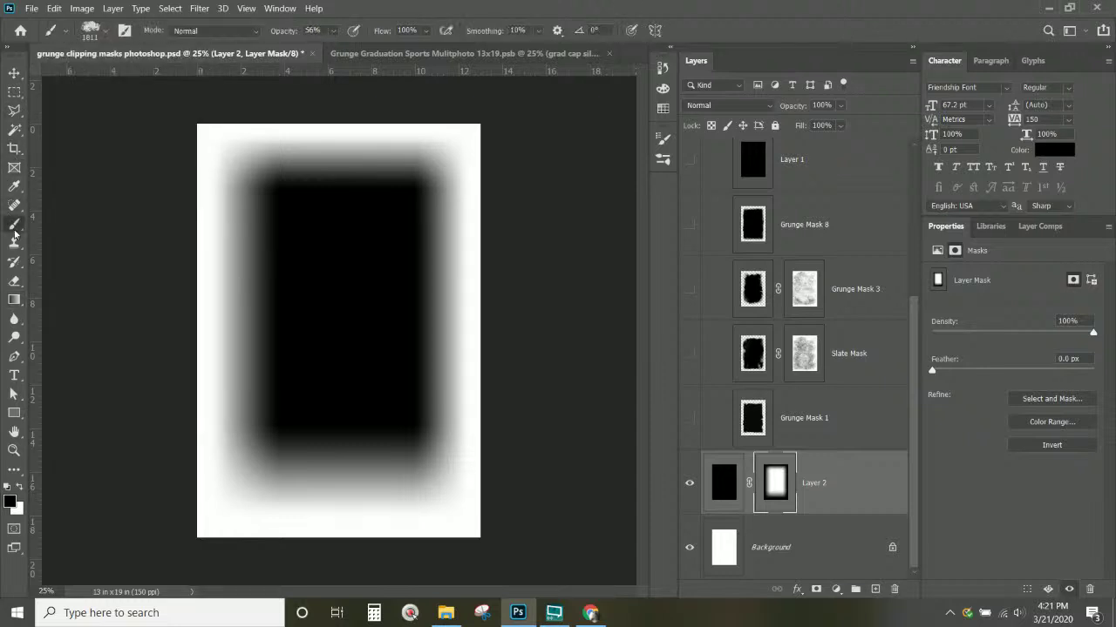
left_click(107, 33)
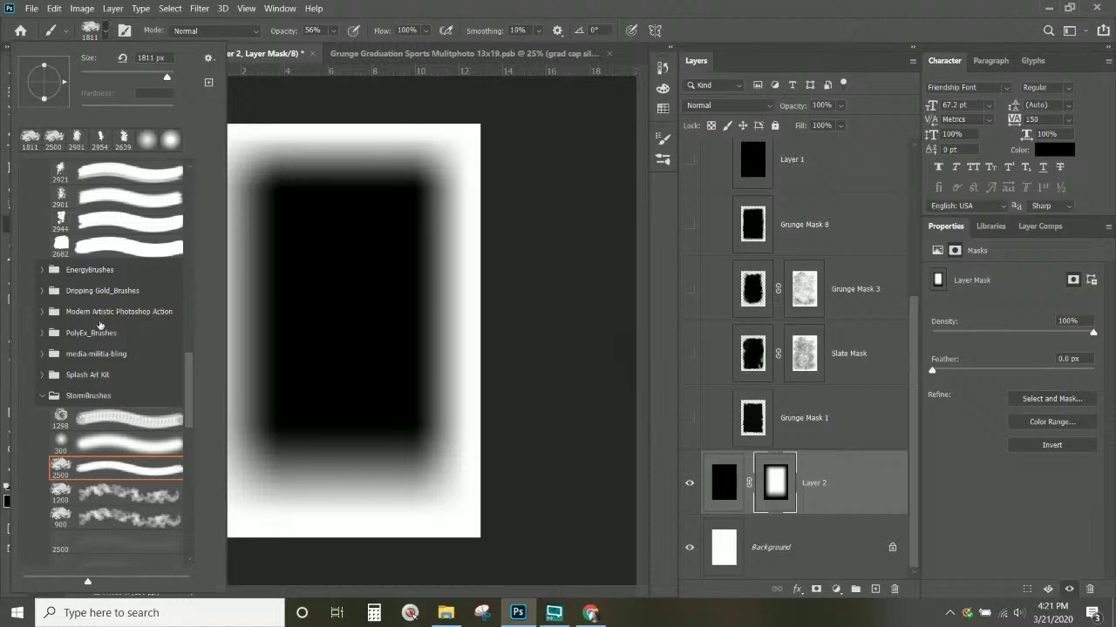
scroll(76, 455, "down", 3)
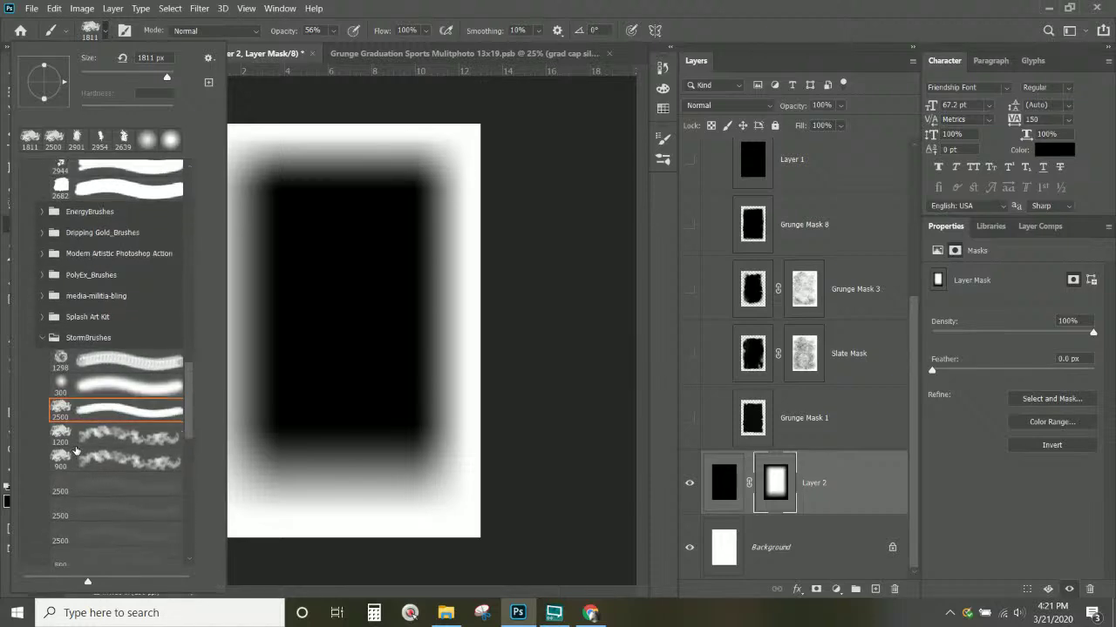
double_click(74, 414)
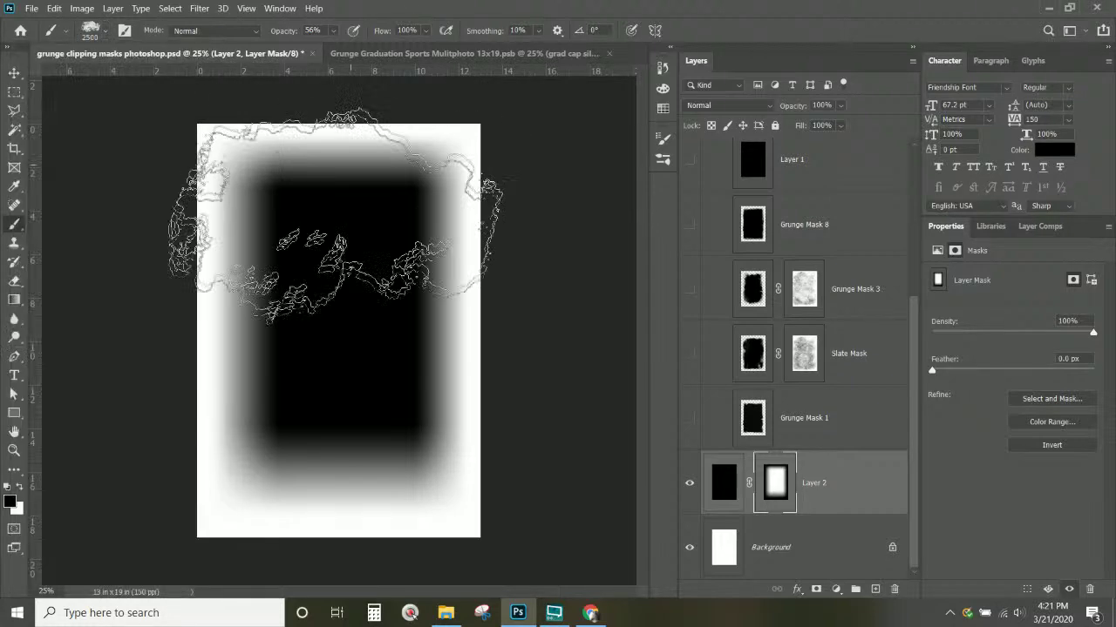
right_click(368, 249)
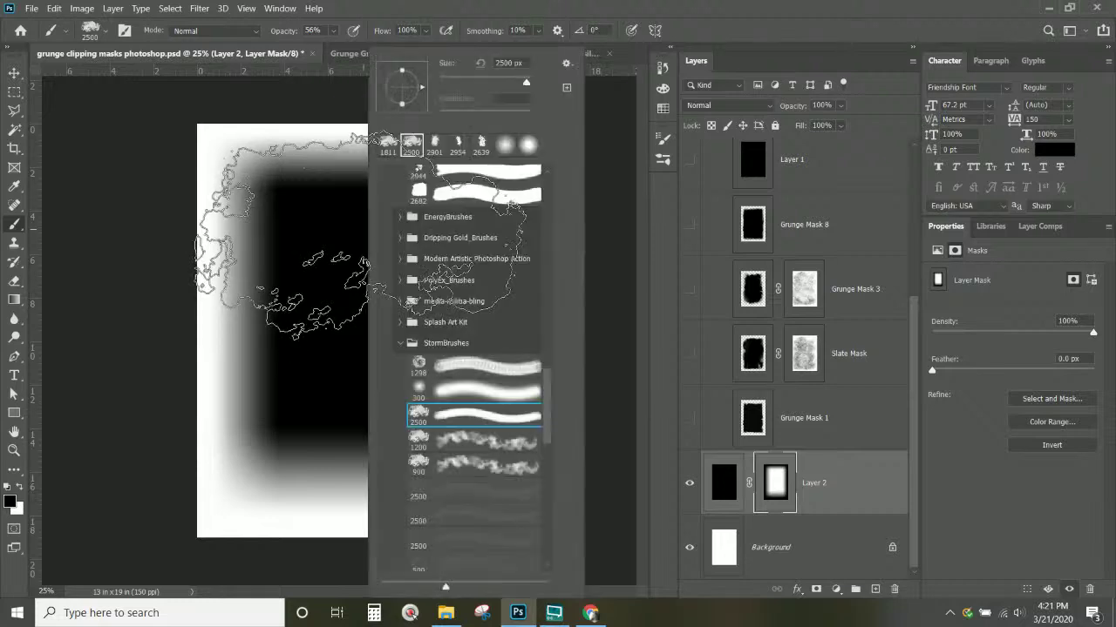
left_click_drag(525, 84, 522, 83)
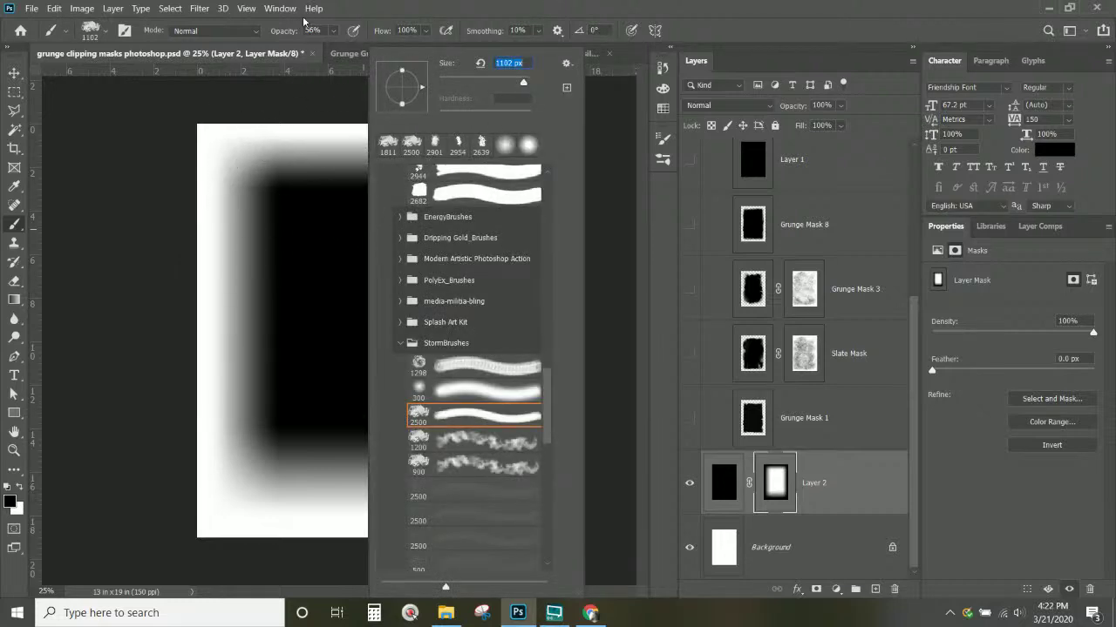
left_click(345, 6)
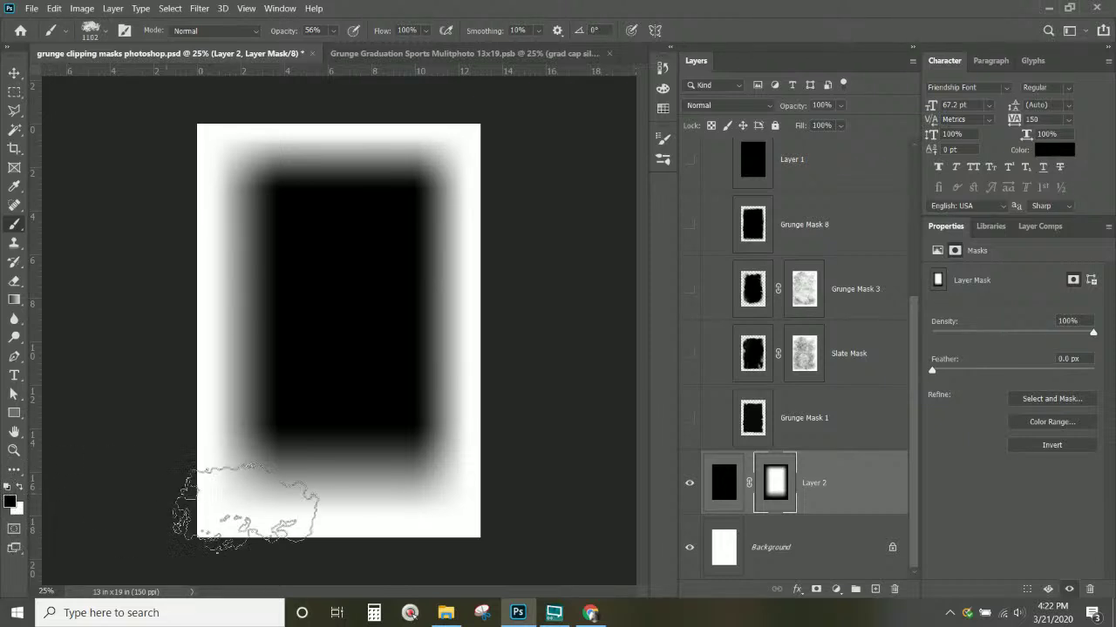
mouse_move(266, 497)
left_mouse_down()
mouse_move(333, 536)
mouse_move(390, 522)
mouse_move(340, 455)
mouse_move(330, 464)
mouse_move(433, 506)
mouse_move(430, 494)
mouse_move(353, 497)
left_mouse_up()
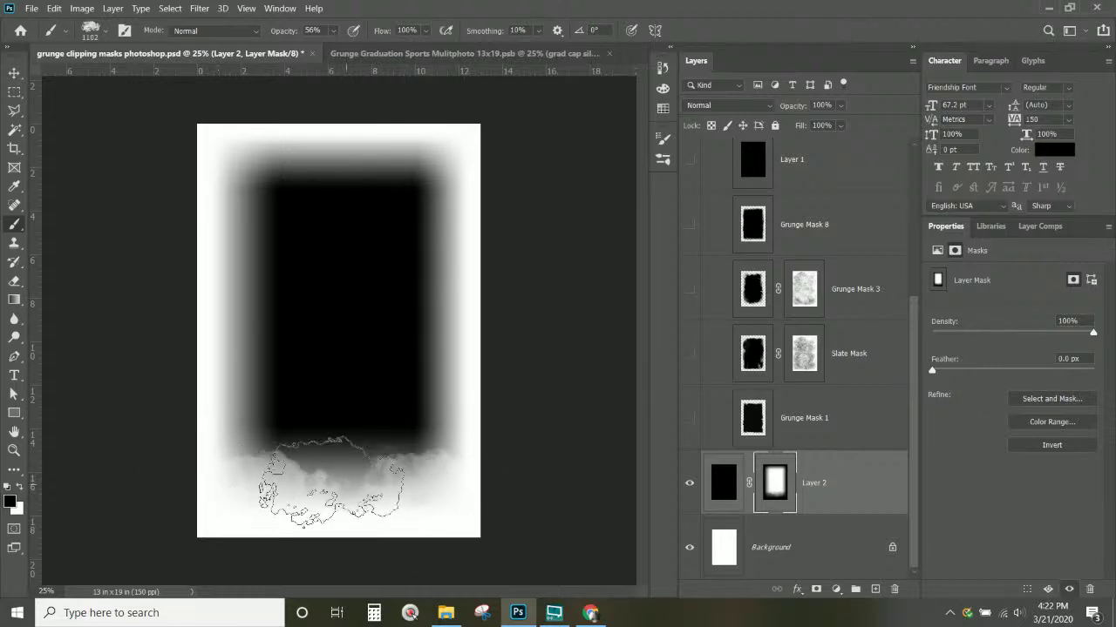
mouse_move(249, 523)
left_mouse_down()
mouse_move(406, 514)
mouse_move(349, 486)
left_mouse_up()
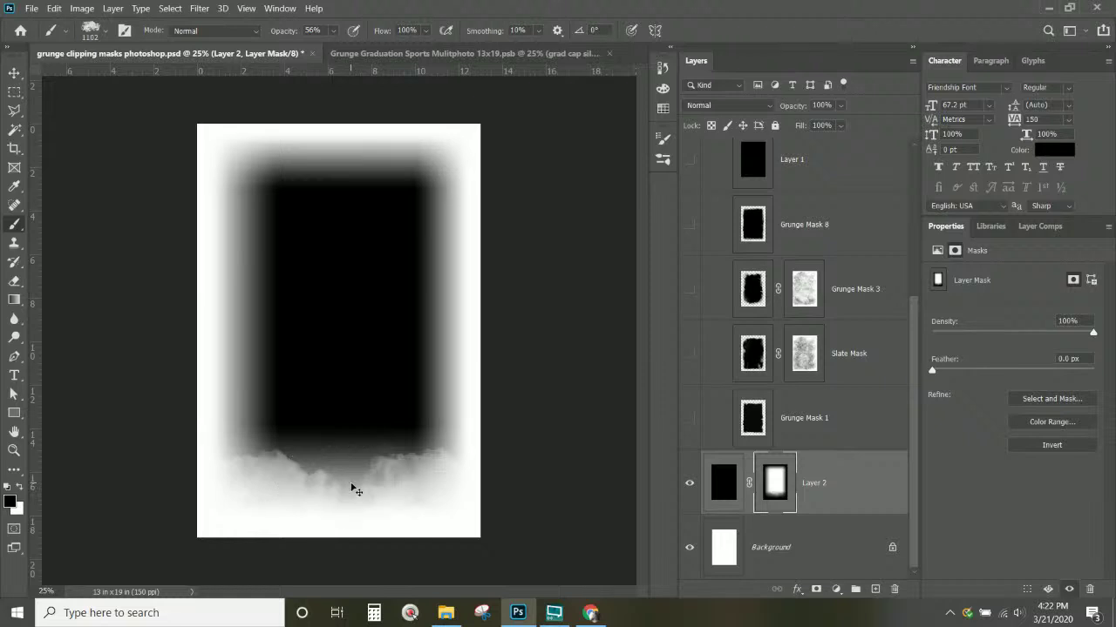
key("ctrl+z")
key("ctrl+z")
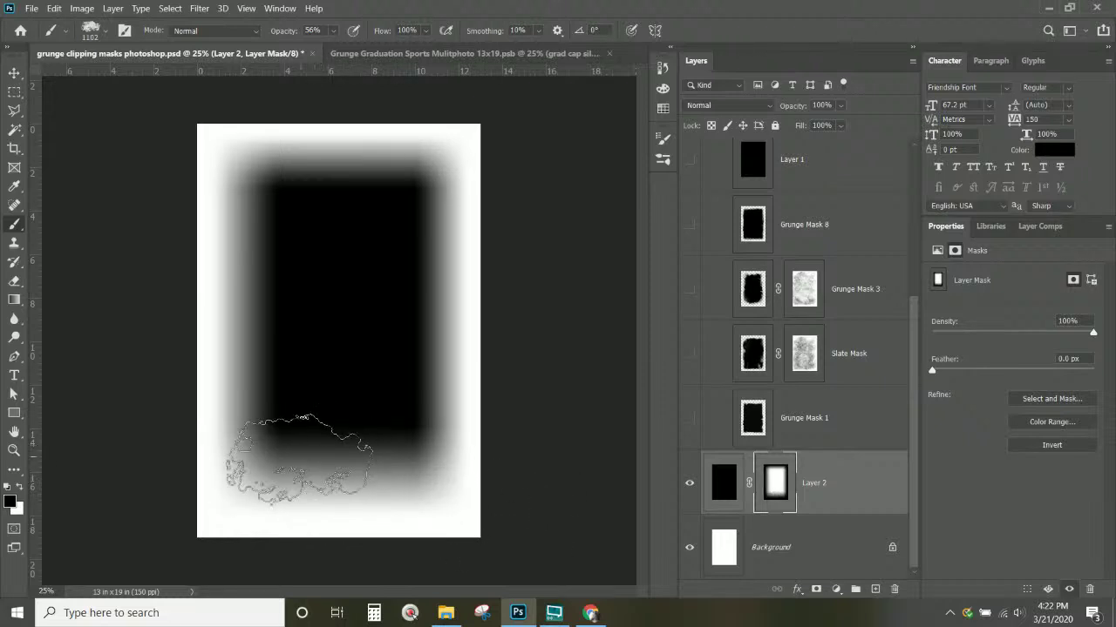
Make white the foreground color and paint cloud texture on Layer 2's mask around all sides of the black shape.
left_click(19, 489)
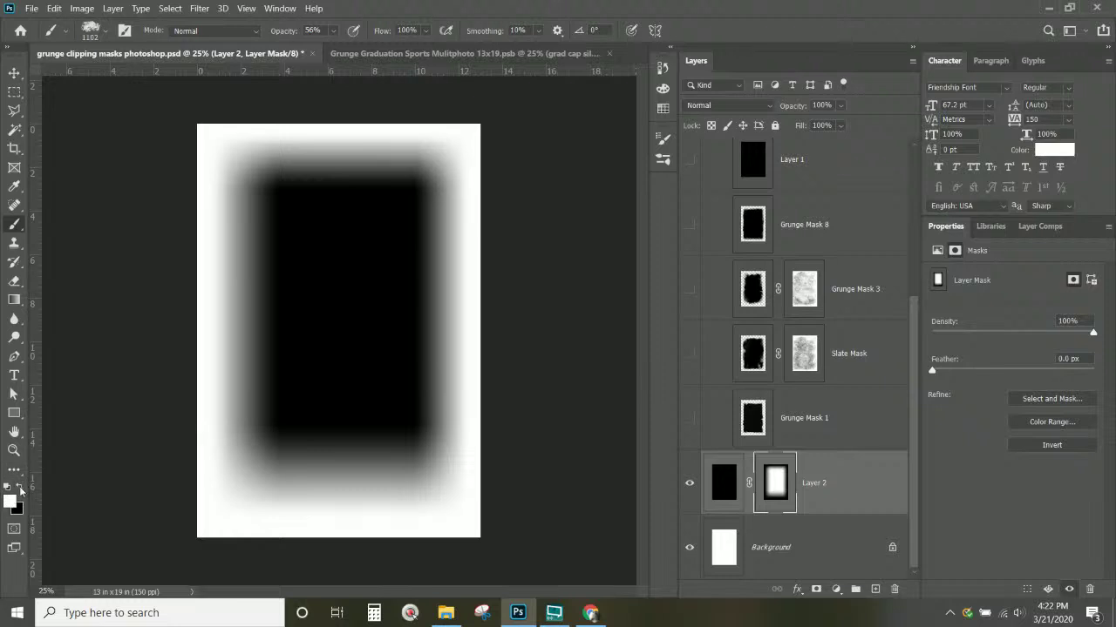
left_click(268, 455)
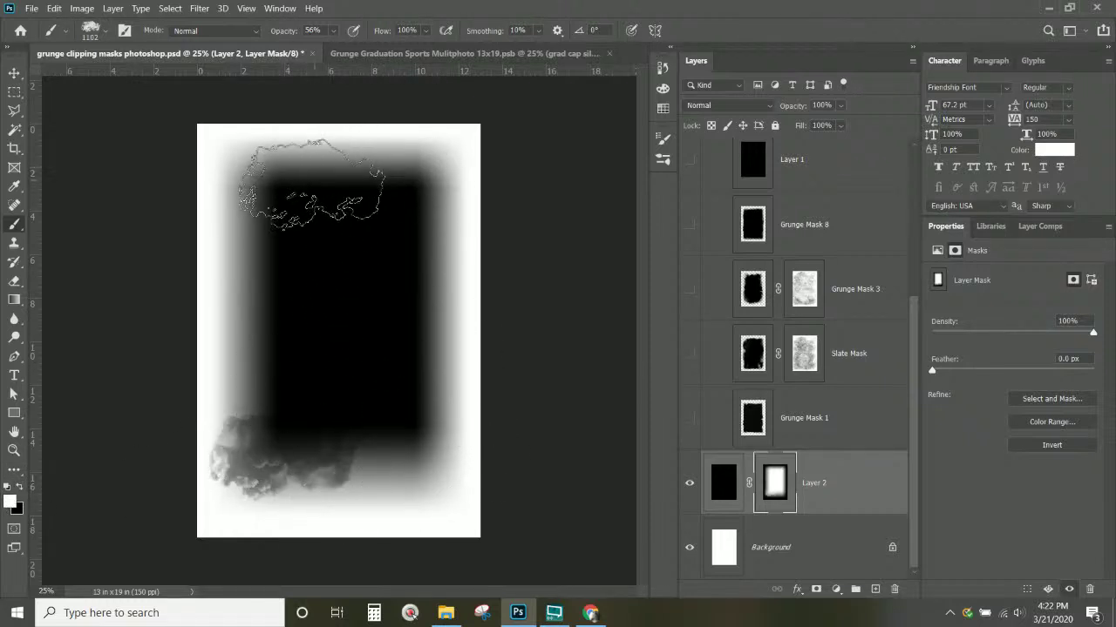
left_click(278, 179)
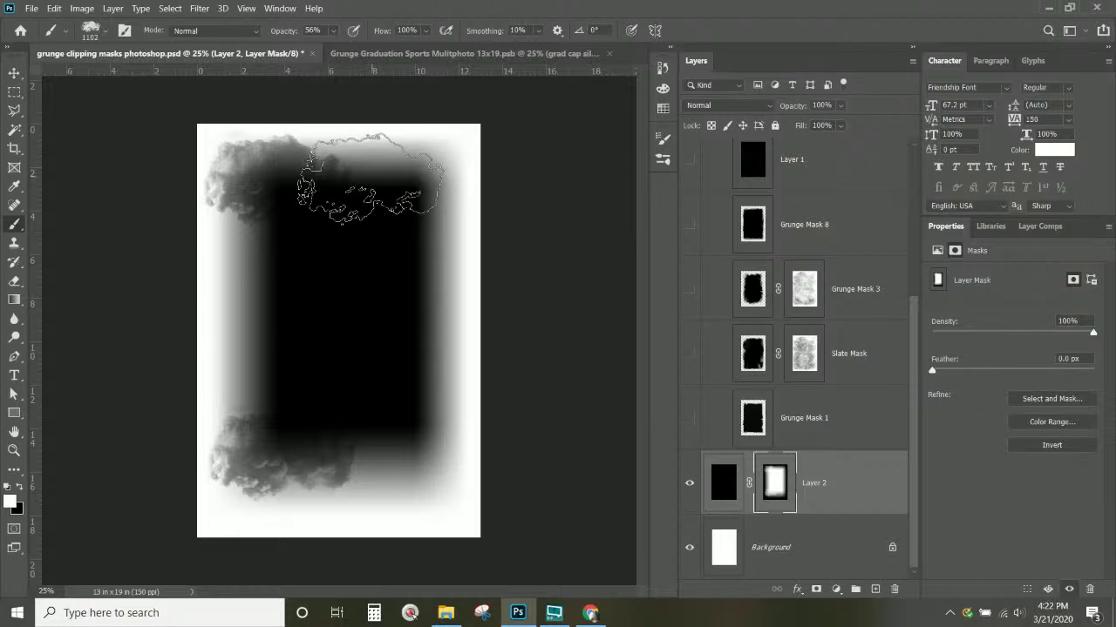
left_click(388, 174)
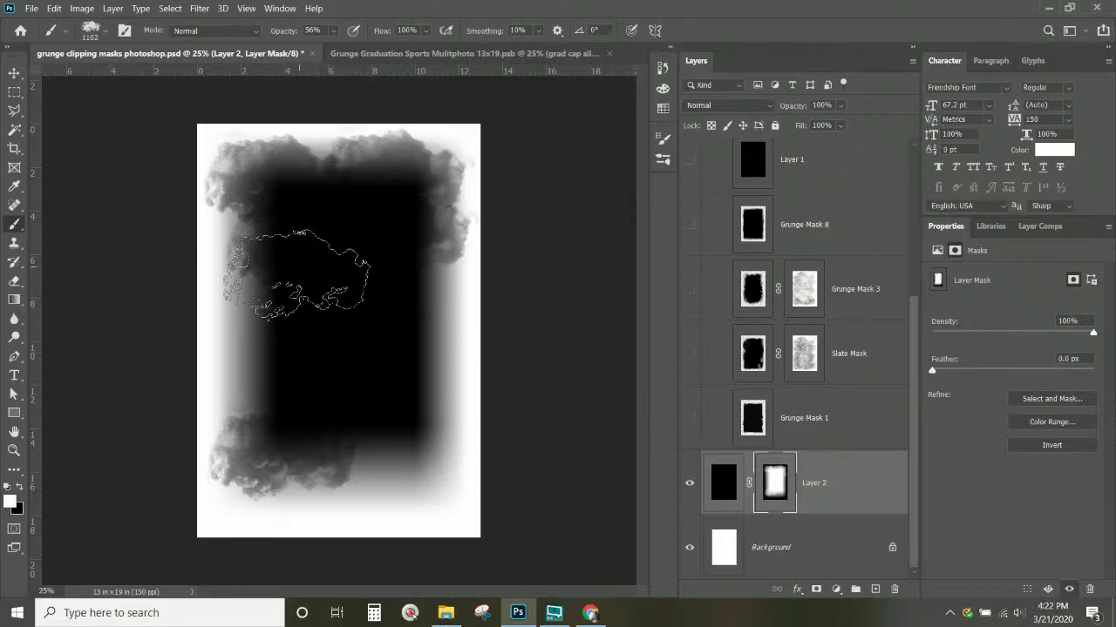
mouse_move(285, 292)
left_mouse_down()
mouse_move(304, 407)
mouse_move(360, 415)
mouse_move(389, 468)
mouse_move(382, 269)
mouse_move(349, 218)
left_mouse_up()
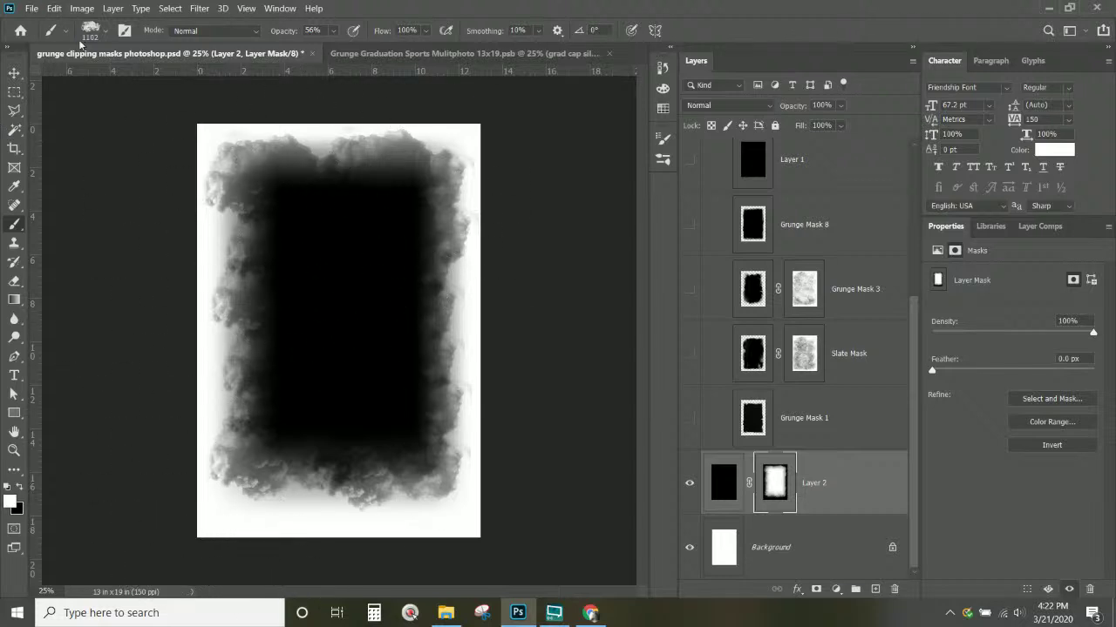
Choose the second 900 px StormBrushes preset, enlarge it to 2165 px, and paint smoky texture around the edges of Layer 2's mask.
left_click(104, 34)
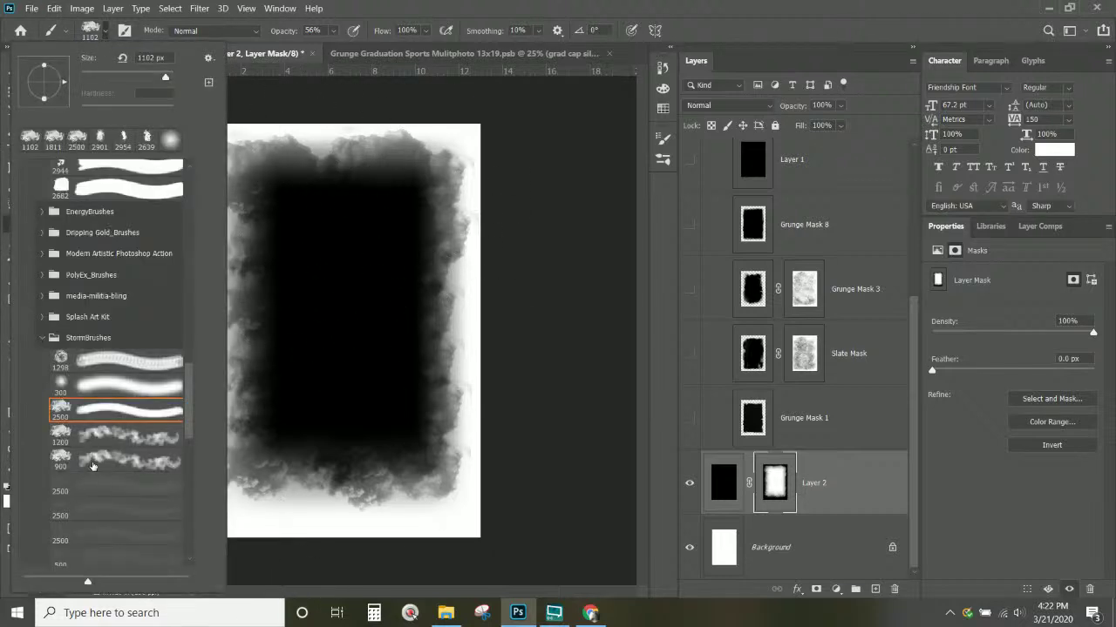
scroll(94, 466, "down", 5)
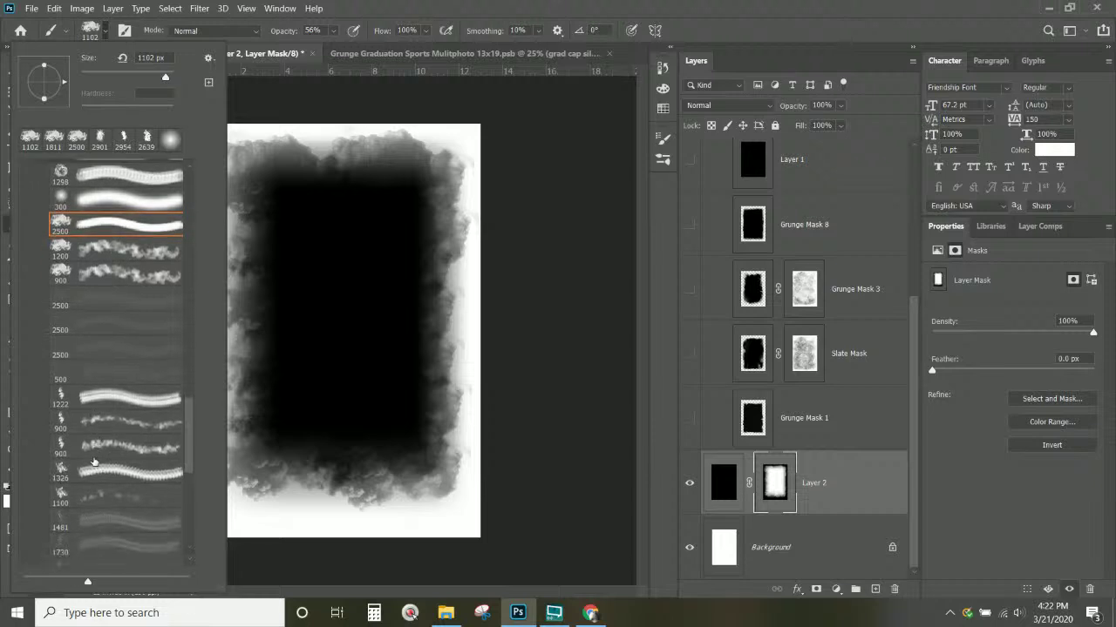
left_click(92, 453)
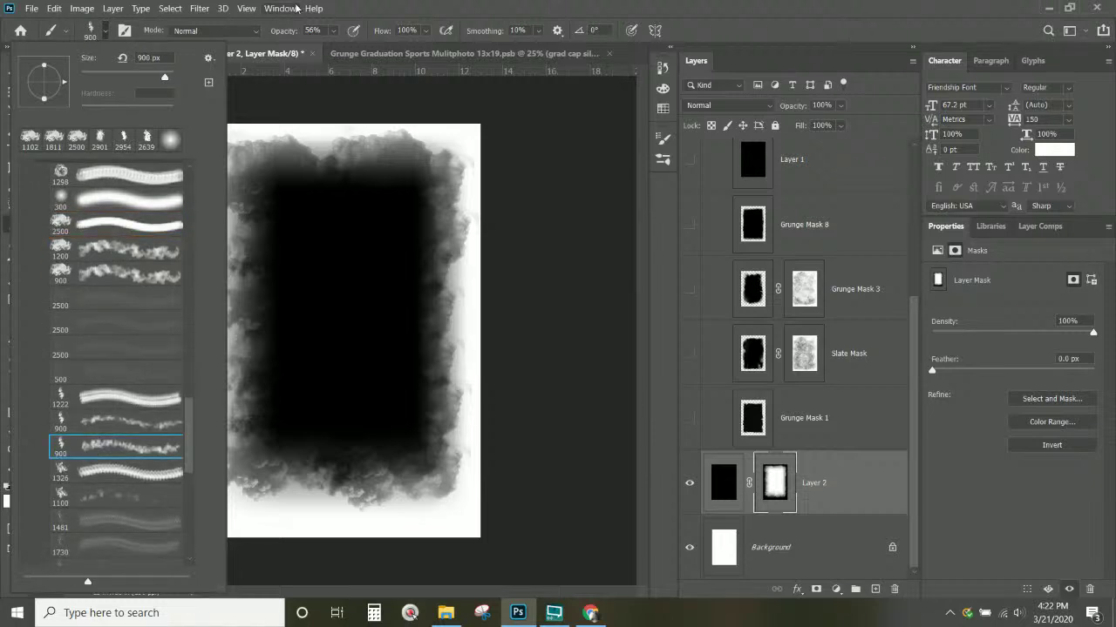
left_click(393, 7)
right_click(246, 228)
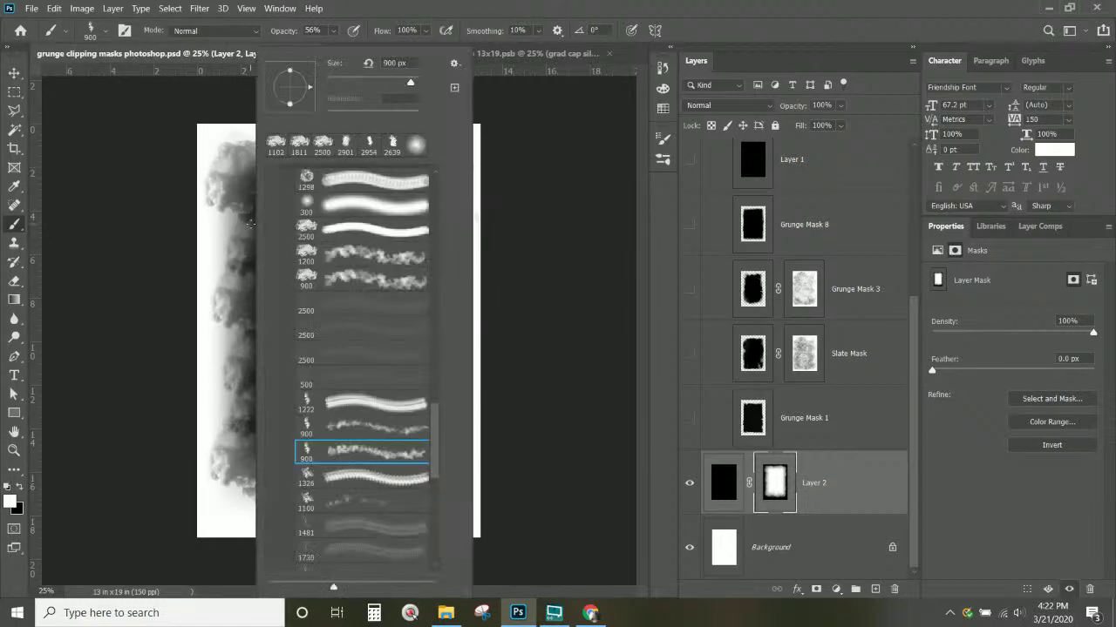
left_click_drag(414, 85, 416, 86)
left_click(424, 7)
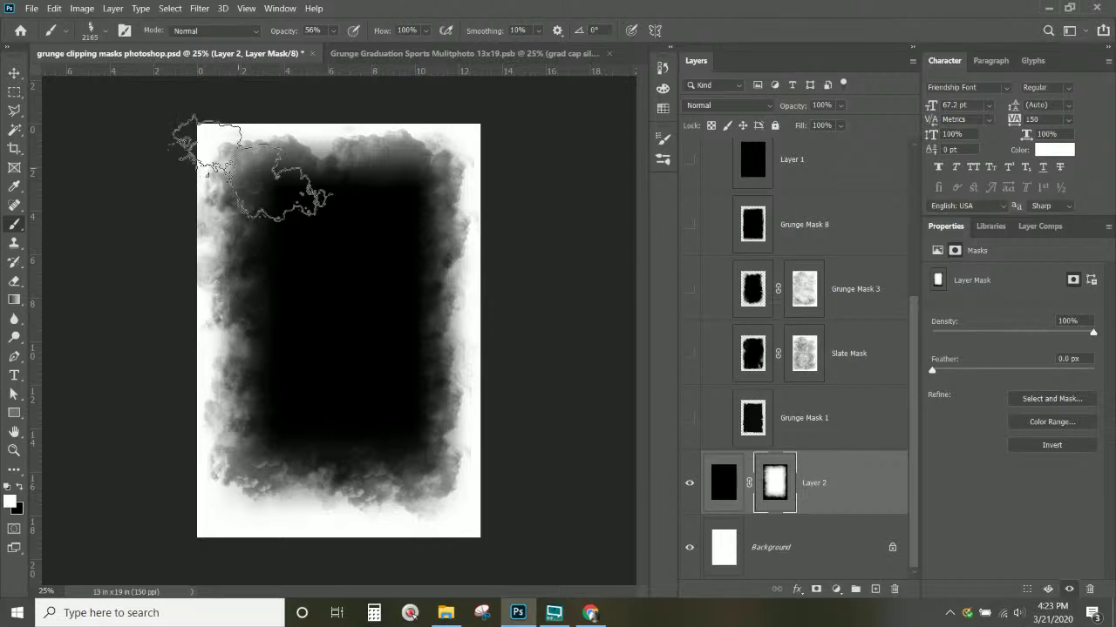
left_click(344, 189)
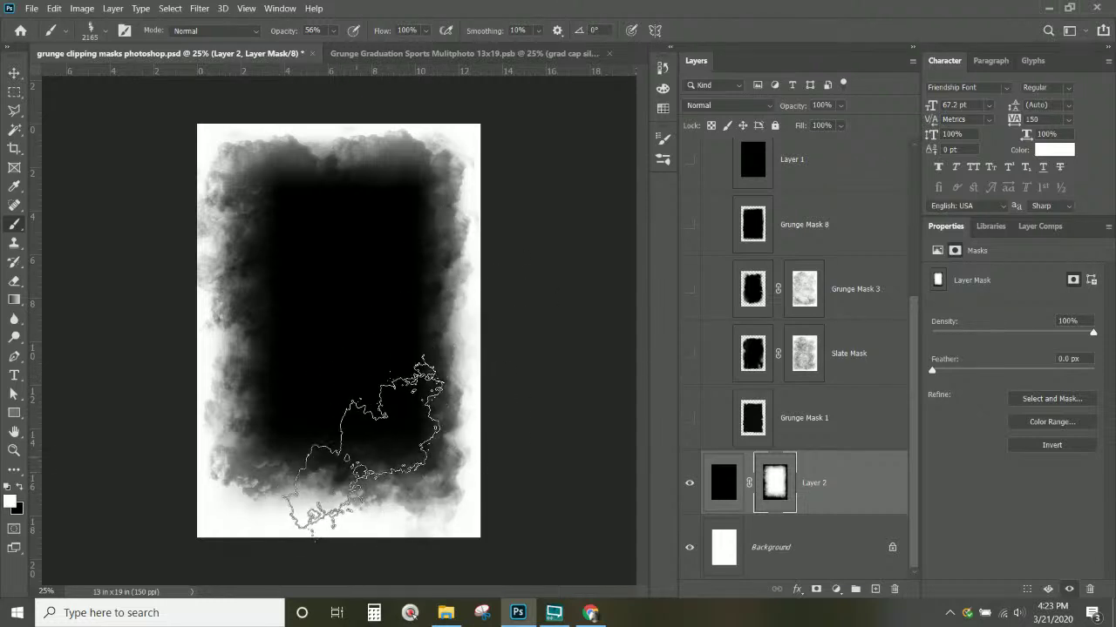
Make black the foreground color and choose the first soft round General Brushes preset at a size of 369 px.
right_click(15, 225)
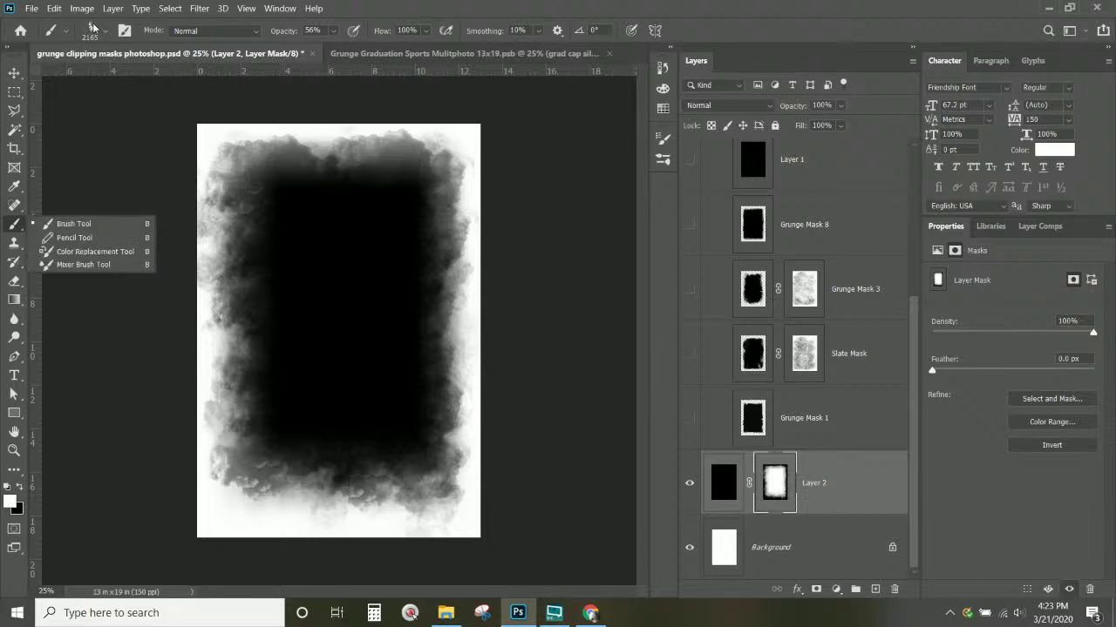
left_click(21, 491)
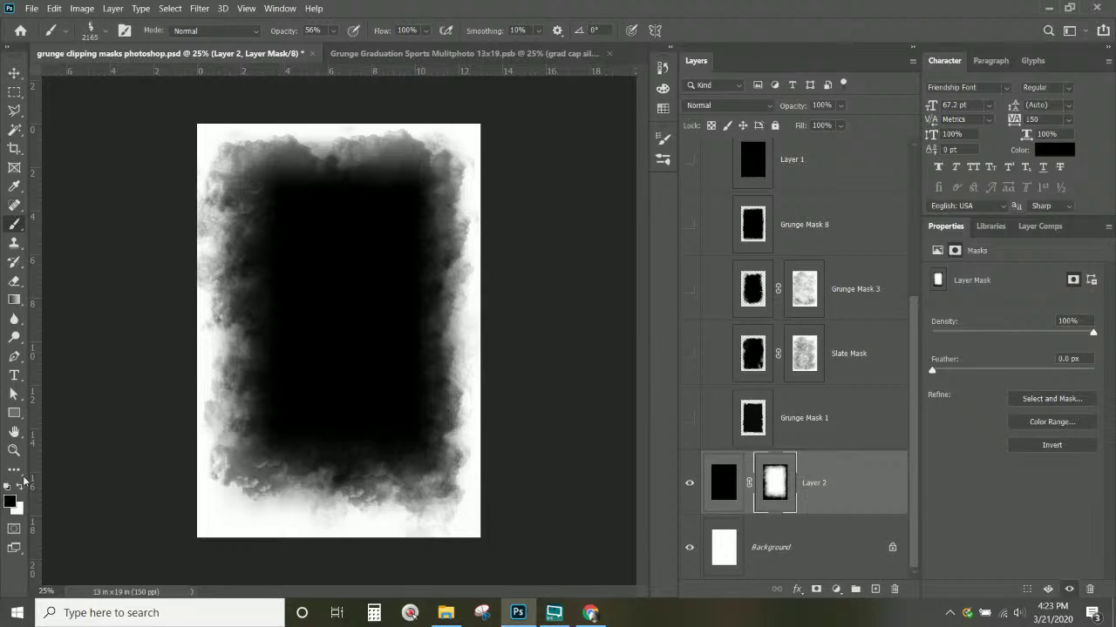
left_click(104, 36)
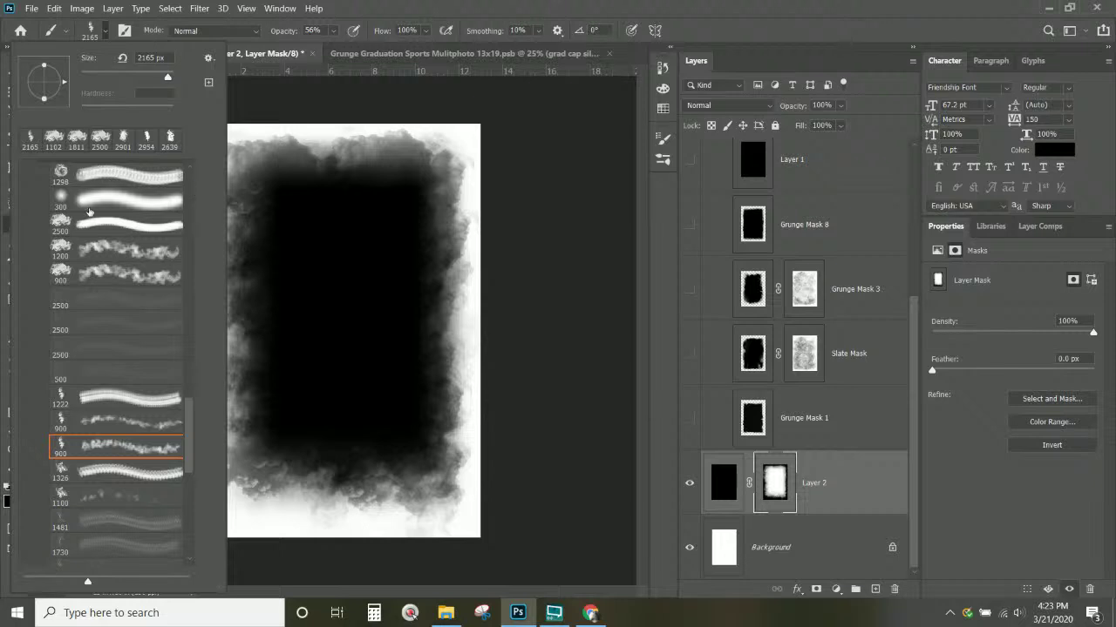
scroll(89, 211, "up", 2)
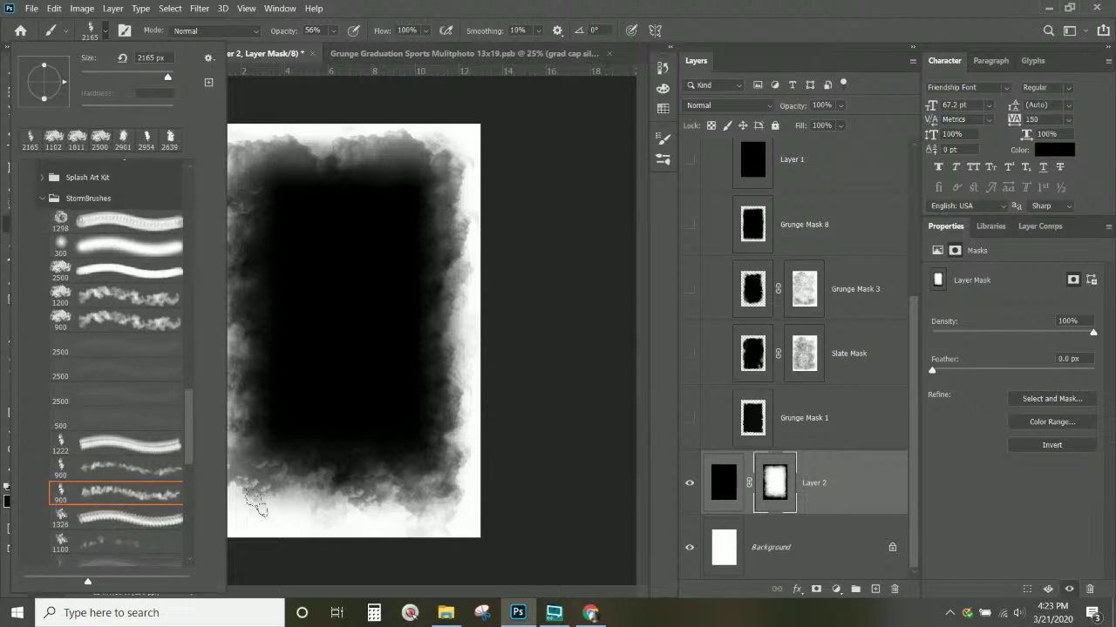
left_click_drag(191, 419, 187, 166)
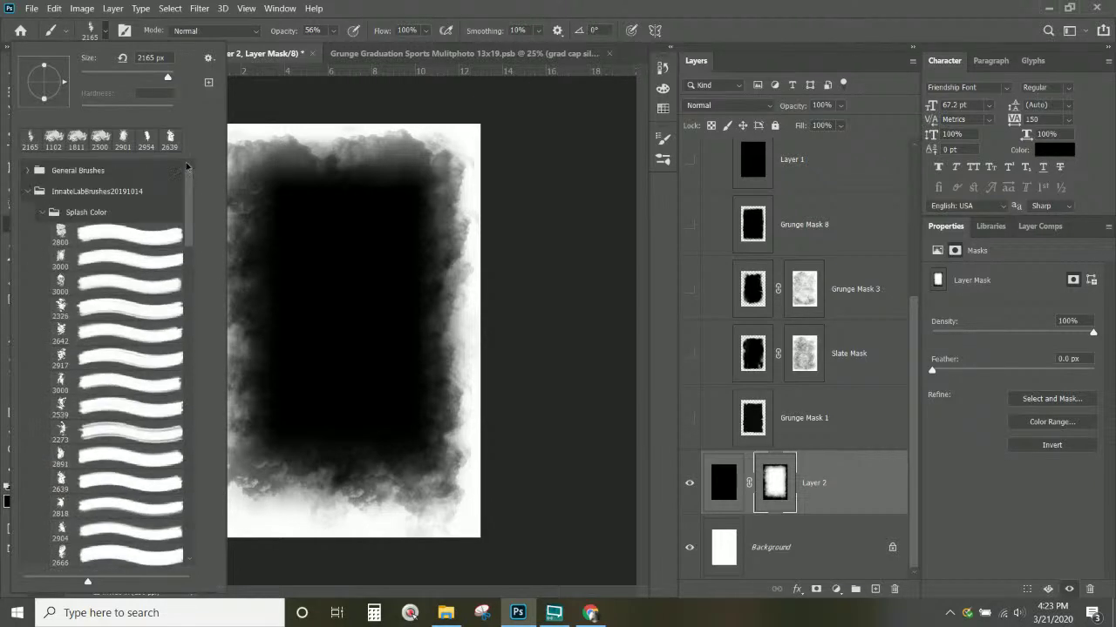
left_click(31, 171)
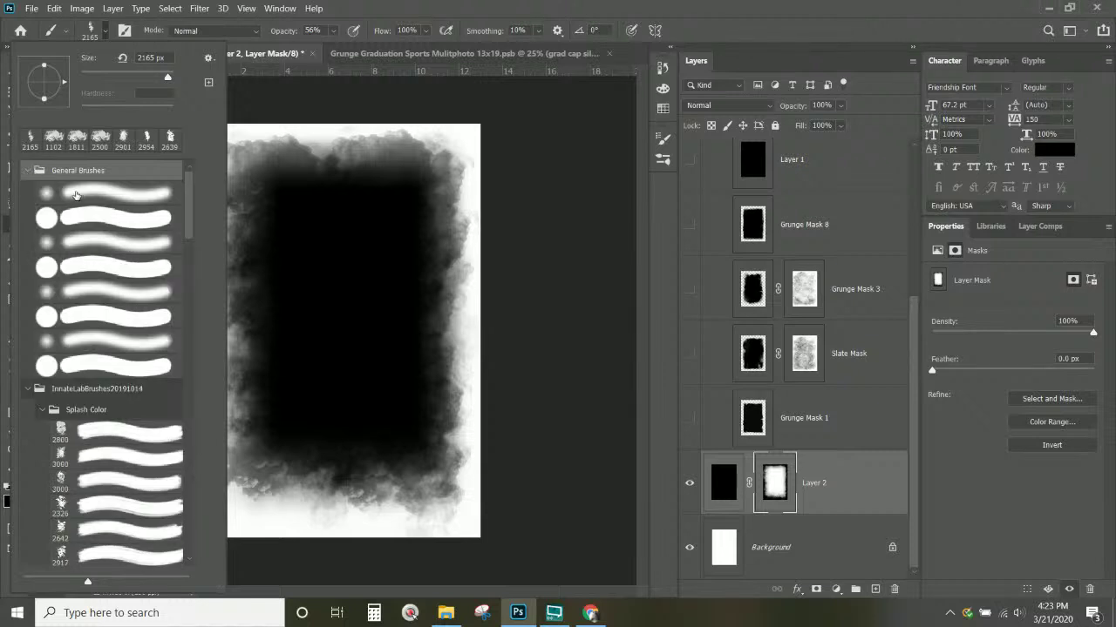
left_click(83, 198)
left_click(392, 10)
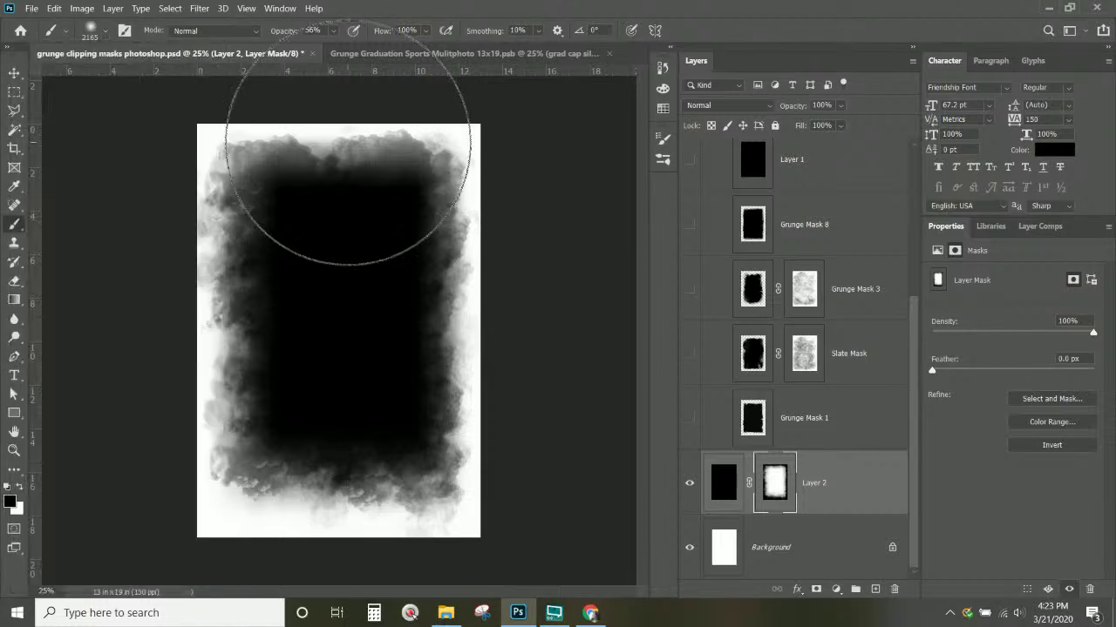
right_click(373, 131)
mouse_move(558, 81)
left_mouse_down()
mouse_move(537, 82)
mouse_move(553, 83)
left_mouse_up()
Paint black along the outer canvas borders on Layer 2's mask, raising the brush opacity to 100%.
left_click(179, 113)
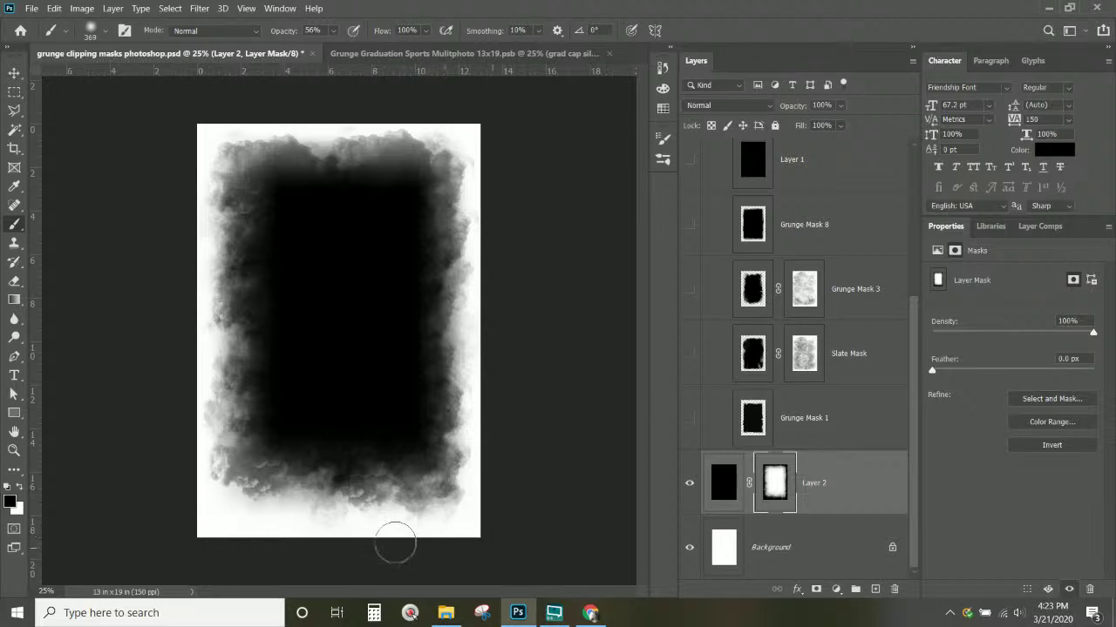
left_click(332, 35)
left_click_drag(332, 38, 435, 48)
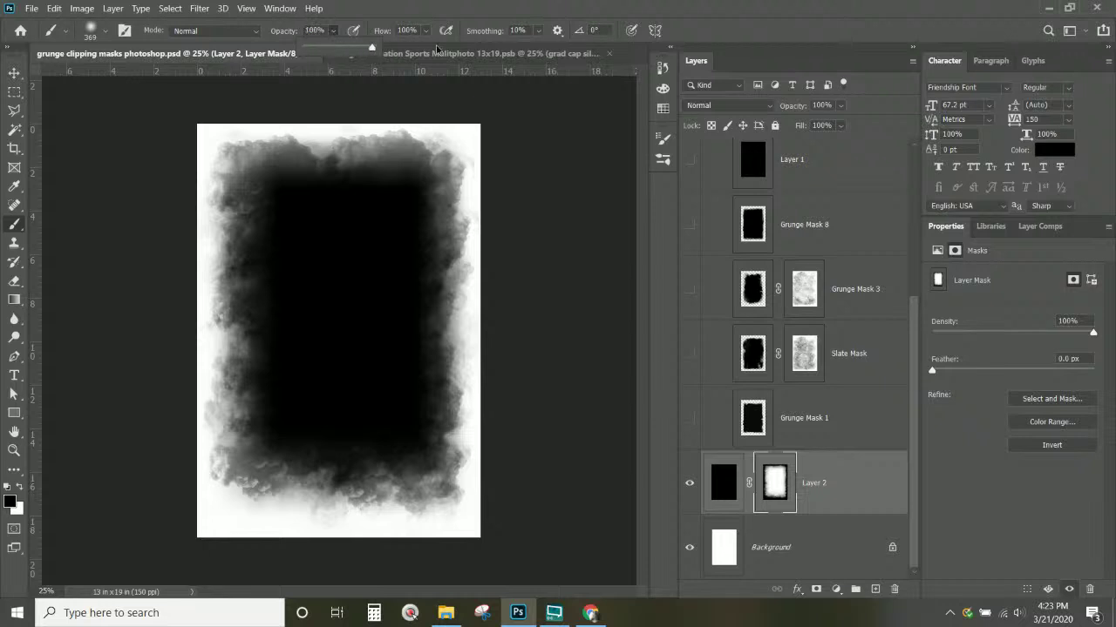
left_click(494, 6)
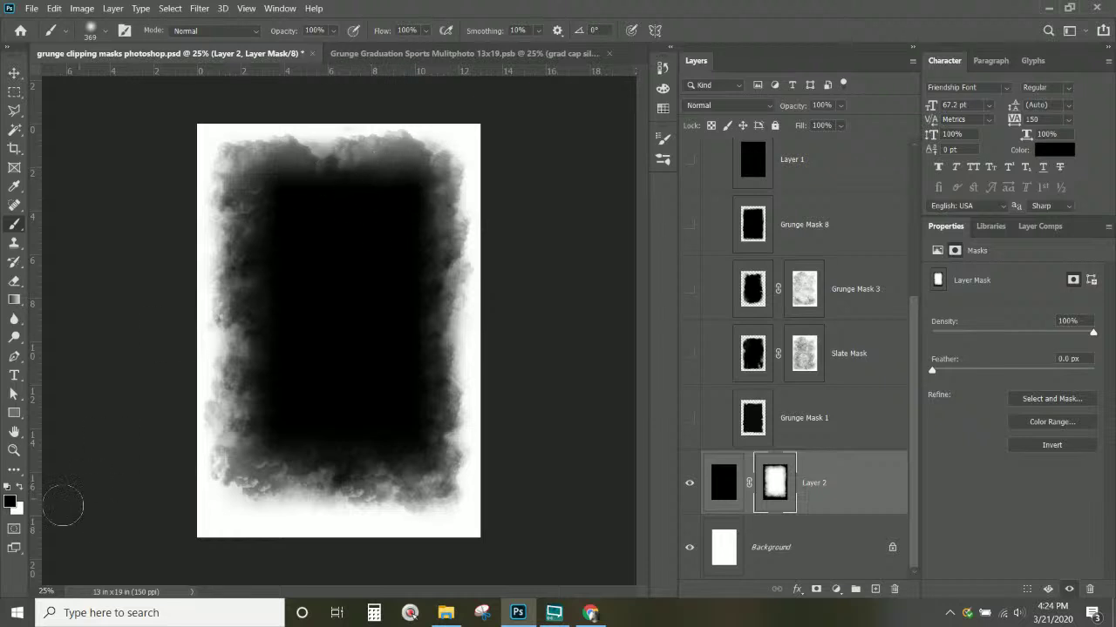
Switch the foreground color to white and paint along the upper inner edge of Layer 2's mask at 43% brush opacity.
left_click(20, 490)
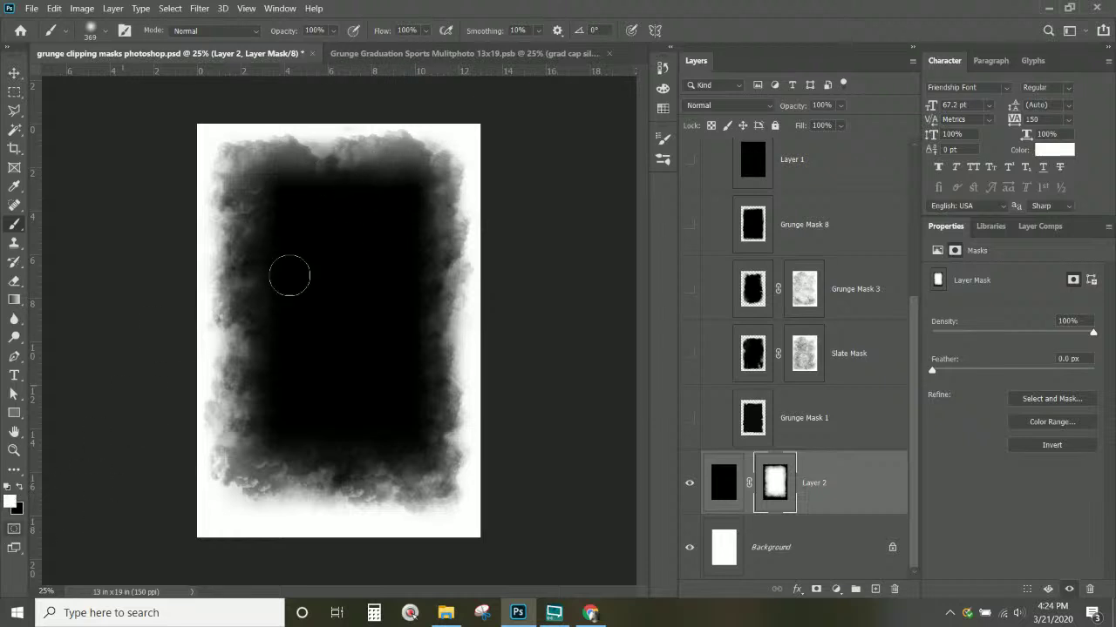
left_click(393, 164)
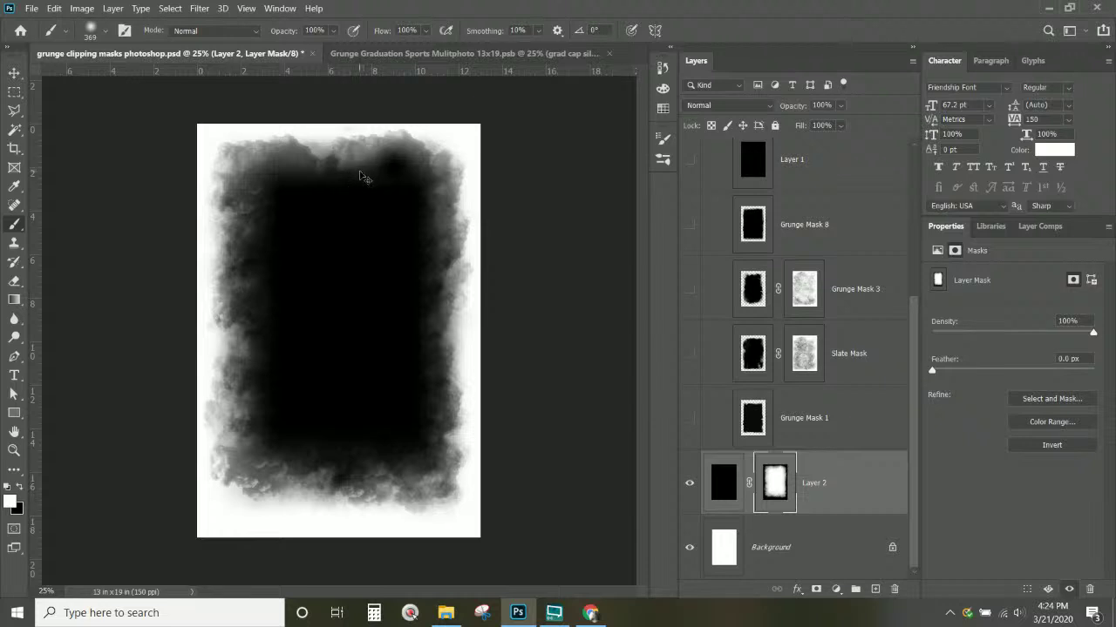
key("ctrl+z")
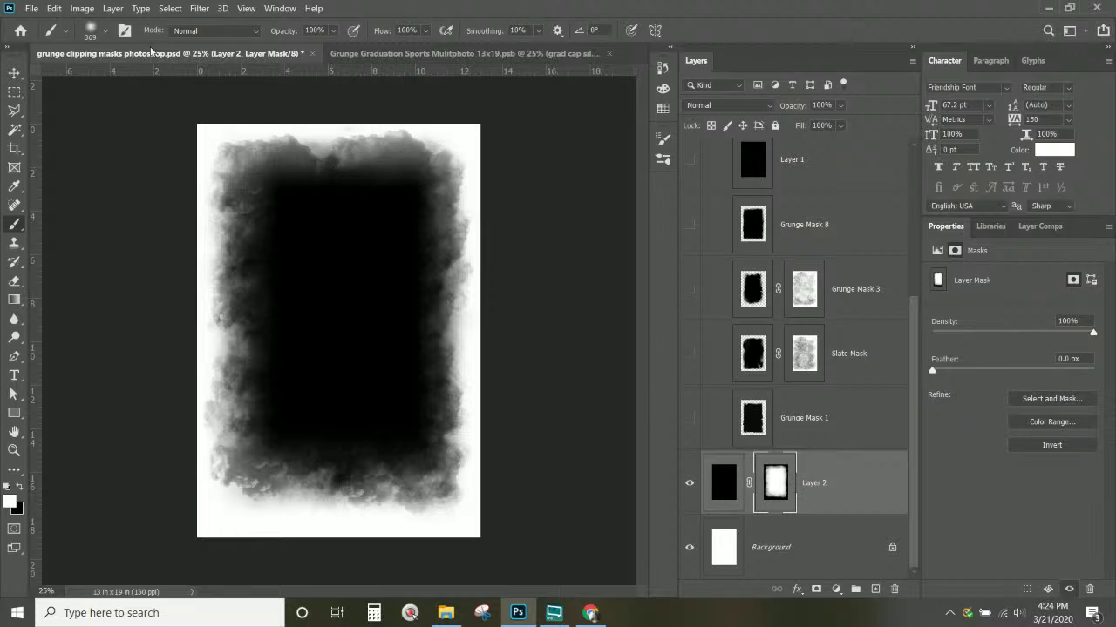
left_click(334, 31)
left_click_drag(357, 51, 312, 50)
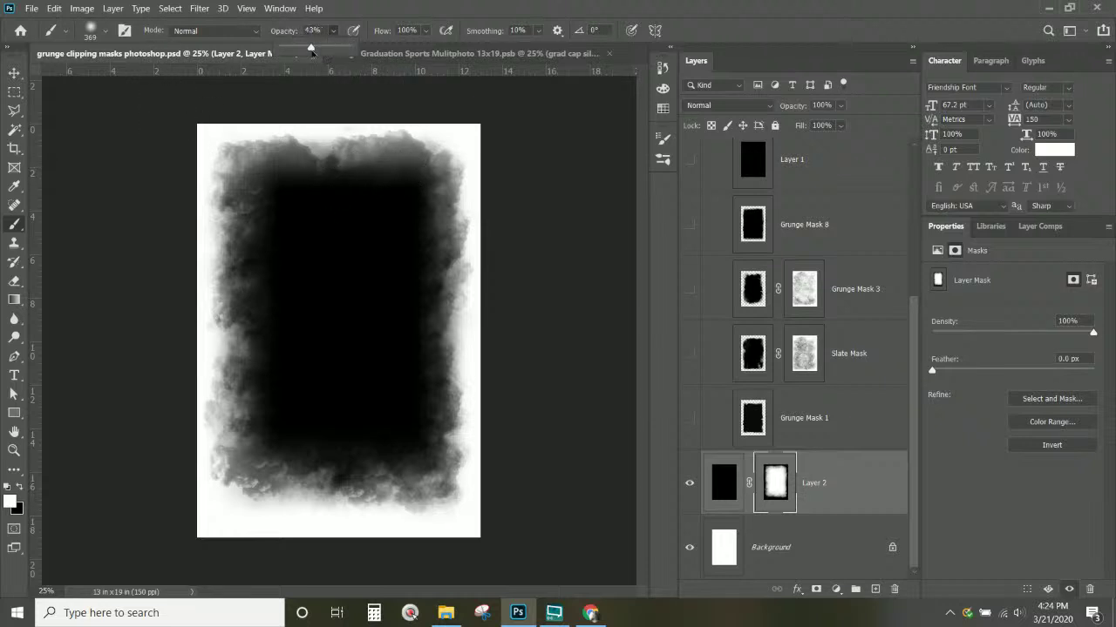
mouse_move(390, 176)
left_mouse_down()
mouse_move(267, 182)
mouse_move(287, 175)
left_mouse_up()
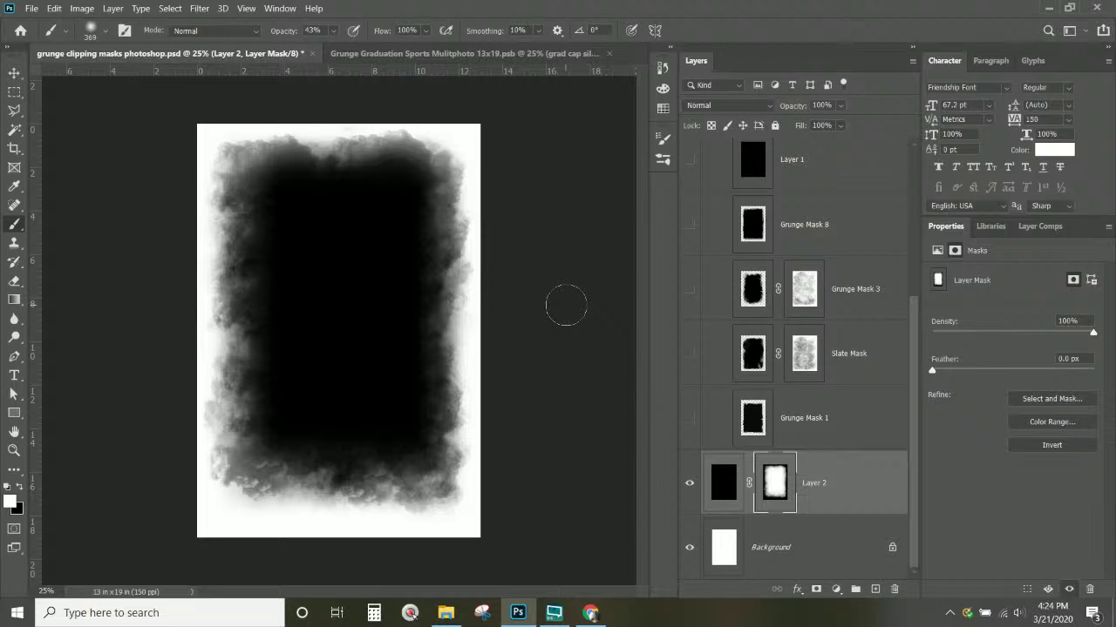
Apply the layer mask permanently to Layer 2 and compare the canvas with the layer hidden and shown.
left_click(820, 477)
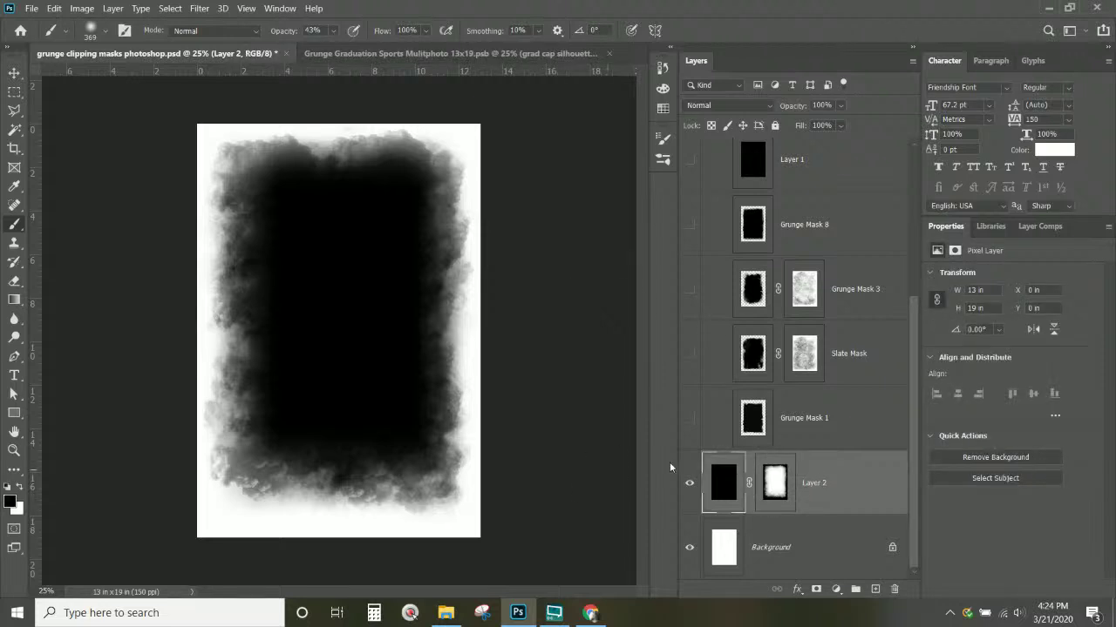
right_click(782, 494)
left_click(827, 398)
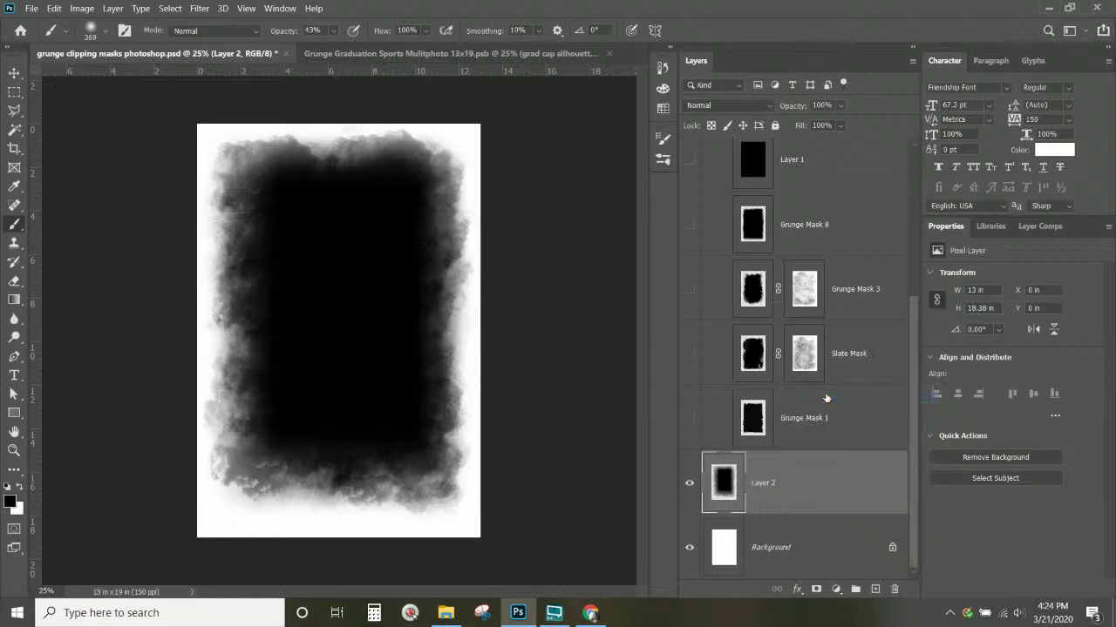
left_click(690, 484)
left_click(689, 488)
left_click(689, 494)
left_click(689, 484)
Scale Layer 2 down to 92.11% and center the grunge shape on the canvas.
key("ctrl+t")
left_click_drag(199, 122, 224, 150)
left_click_drag(406, 292, 395, 283)
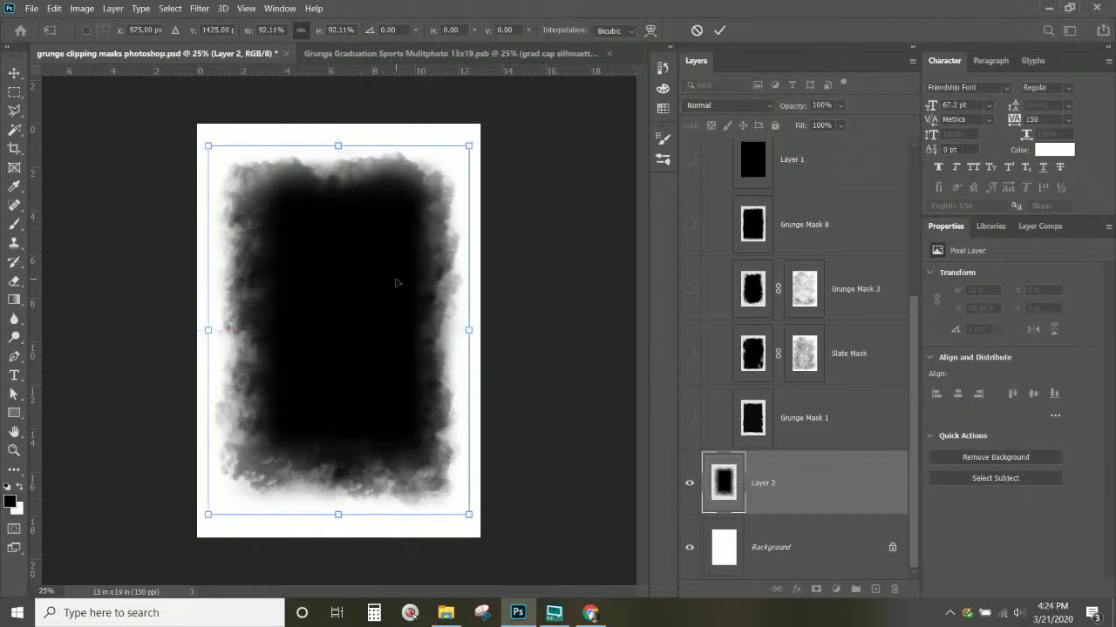
key("Return")
key("b")
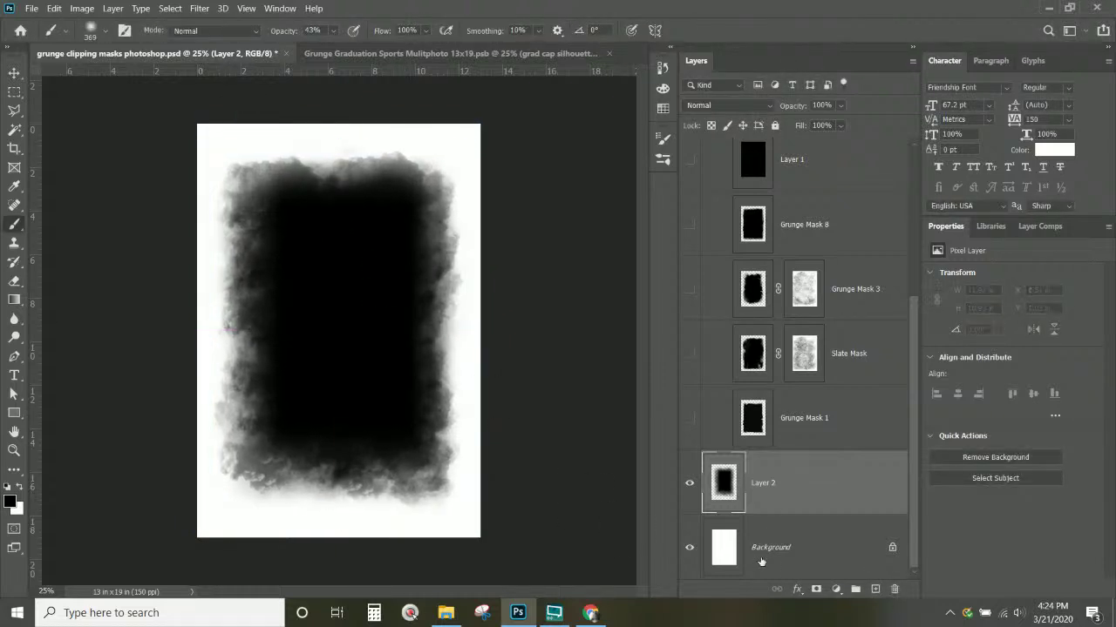
Fill the Background layer with bright green 00ff06 using the Paint Bucket tool.
key("alt+bracketleft")
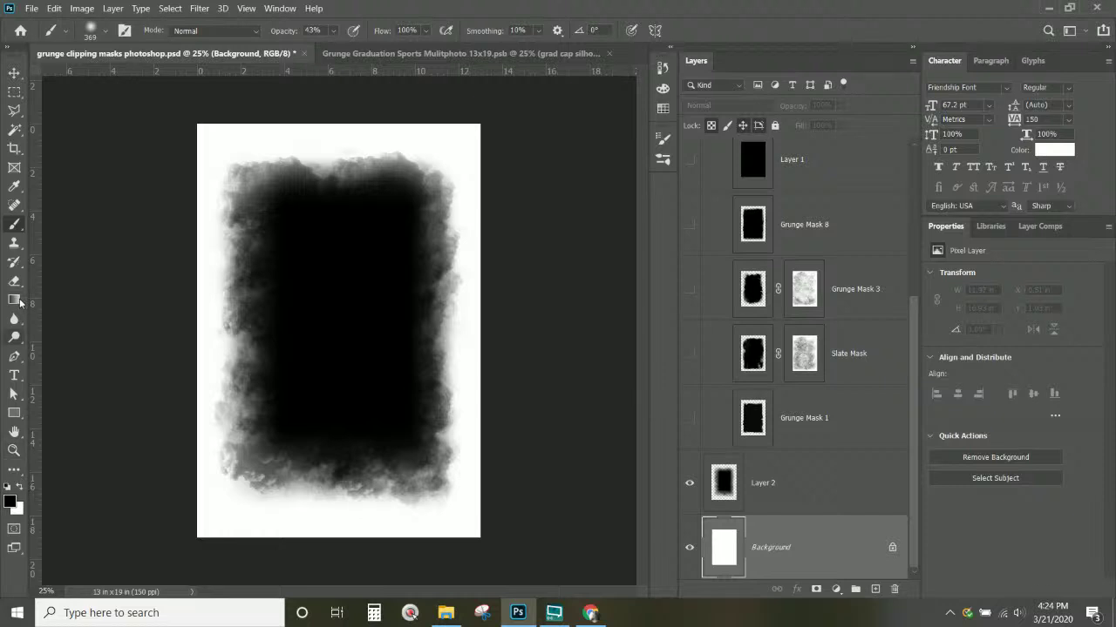
right_click(19, 301)
left_click(55, 313)
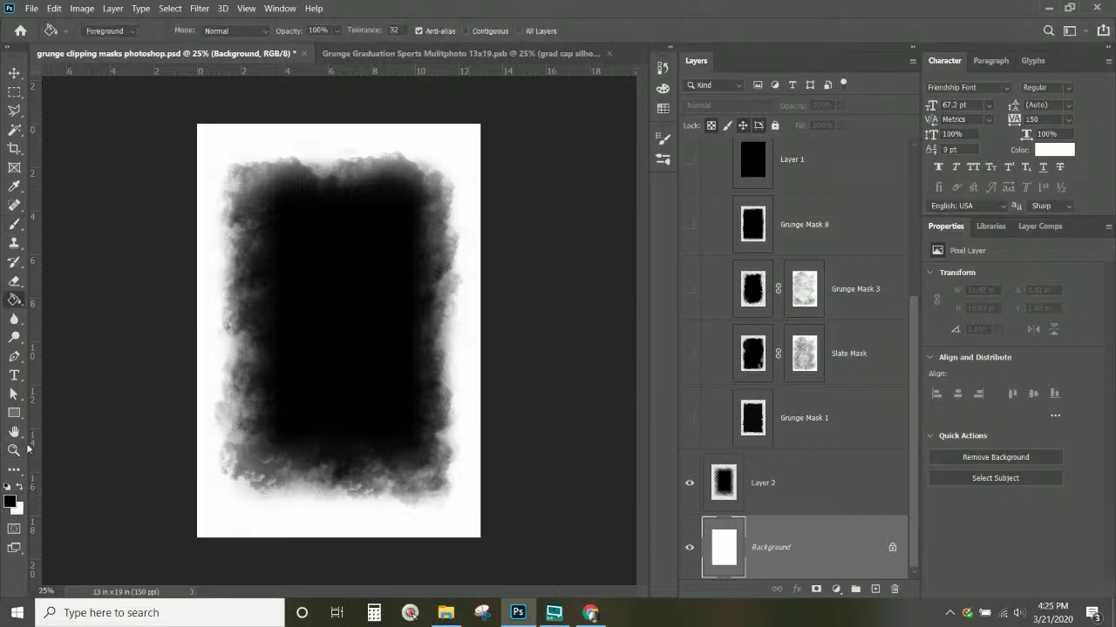
left_click(11, 503)
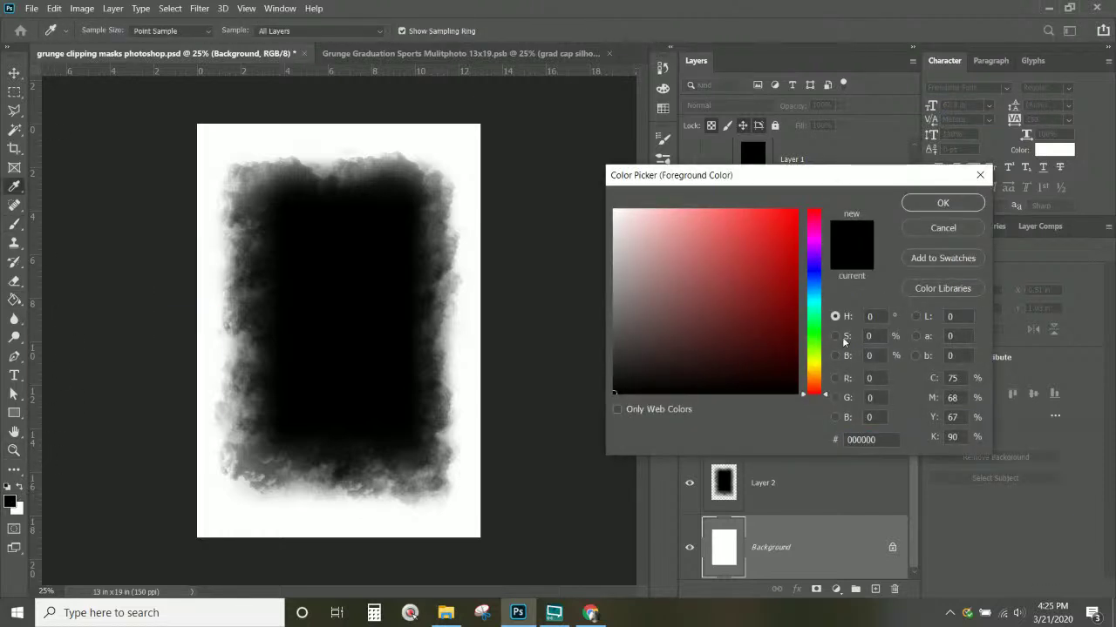
left_click(813, 332)
left_click(796, 211)
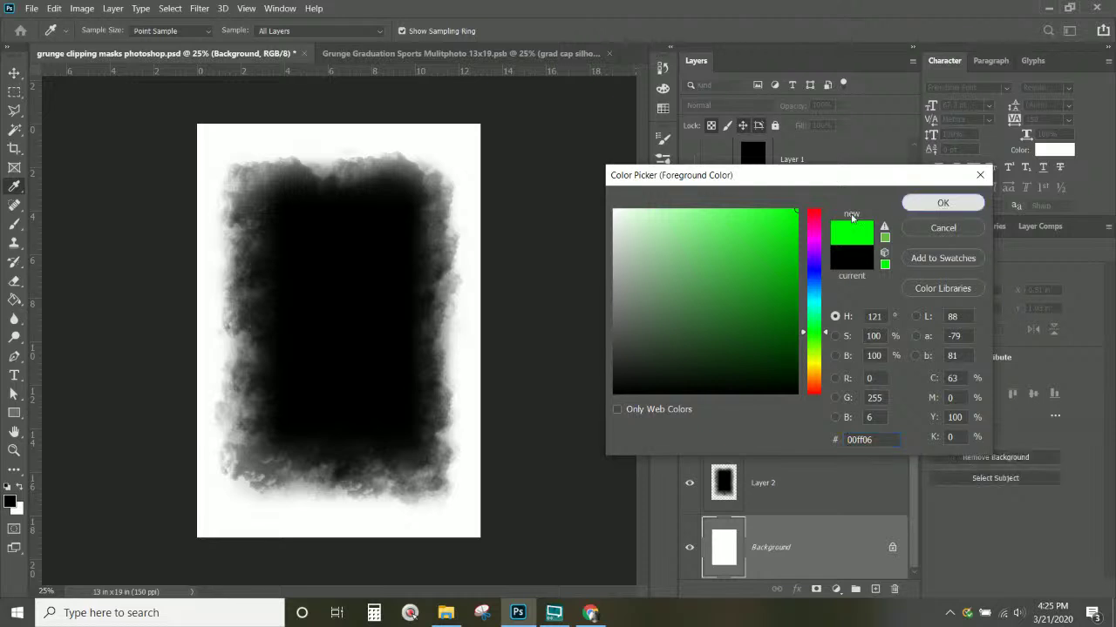
key("Return")
left_click(353, 153)
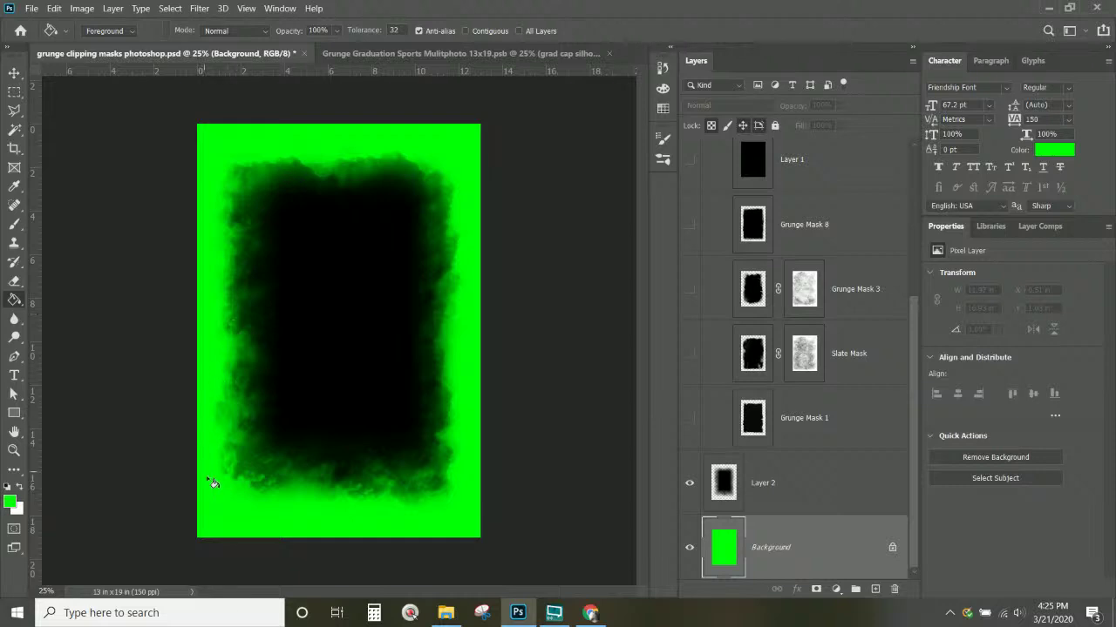
Examine the textured, faded edges of the black shape up close against the green background.
key("ctrl+plus")
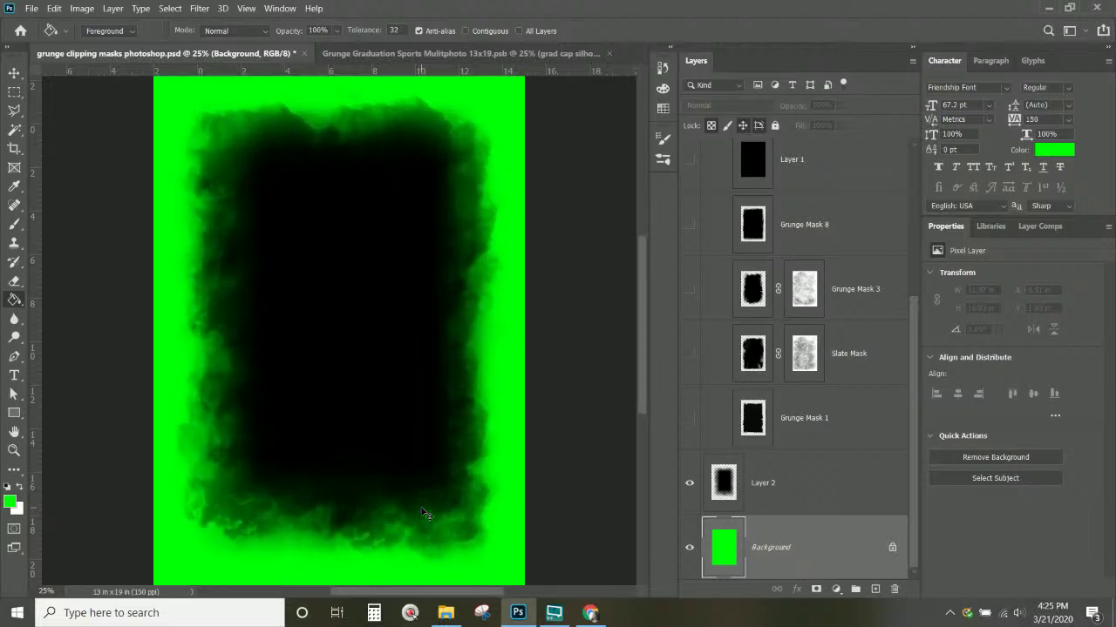
scroll(426, 515, "down", 2)
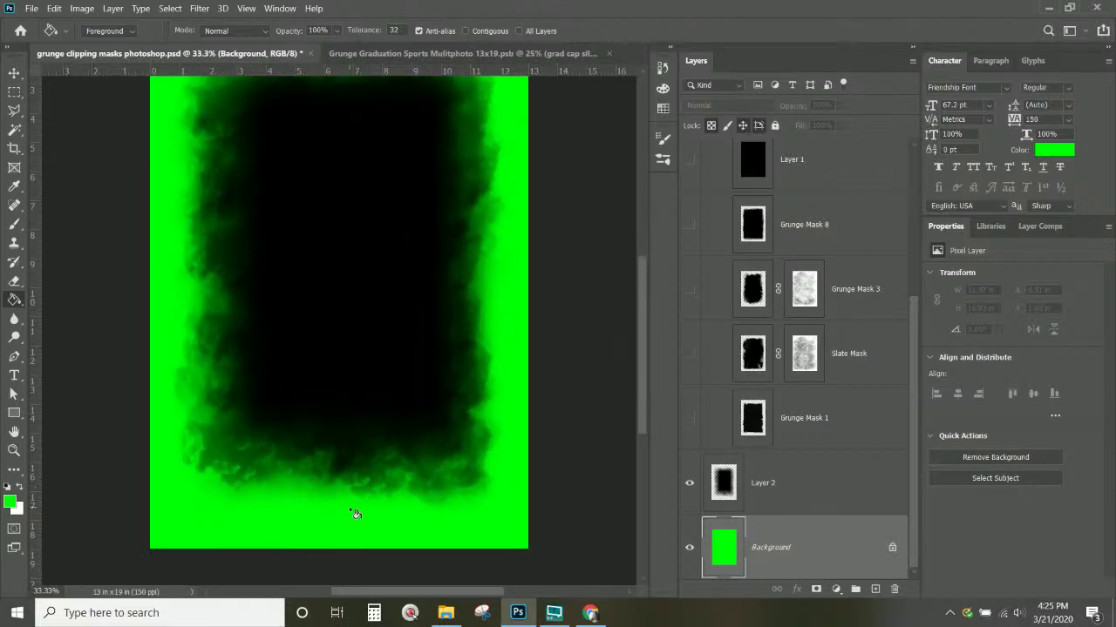
scroll(356, 510, "up", 2)
scroll(368, 216, "up", 1)
scroll(370, 216, "down", 3)
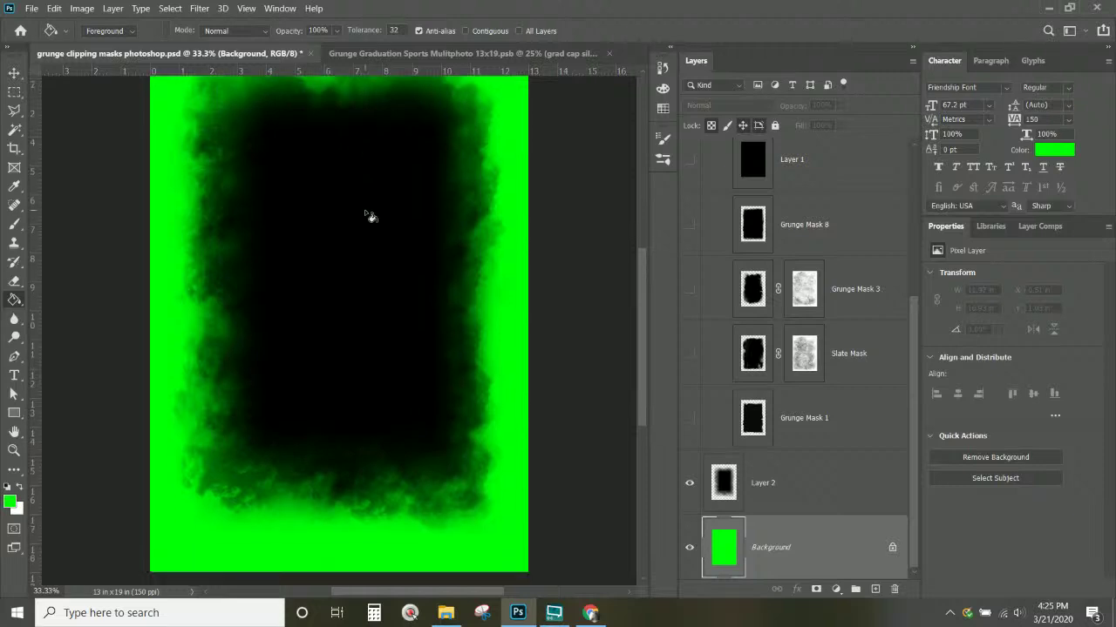
scroll(495, 449, "up", 3)
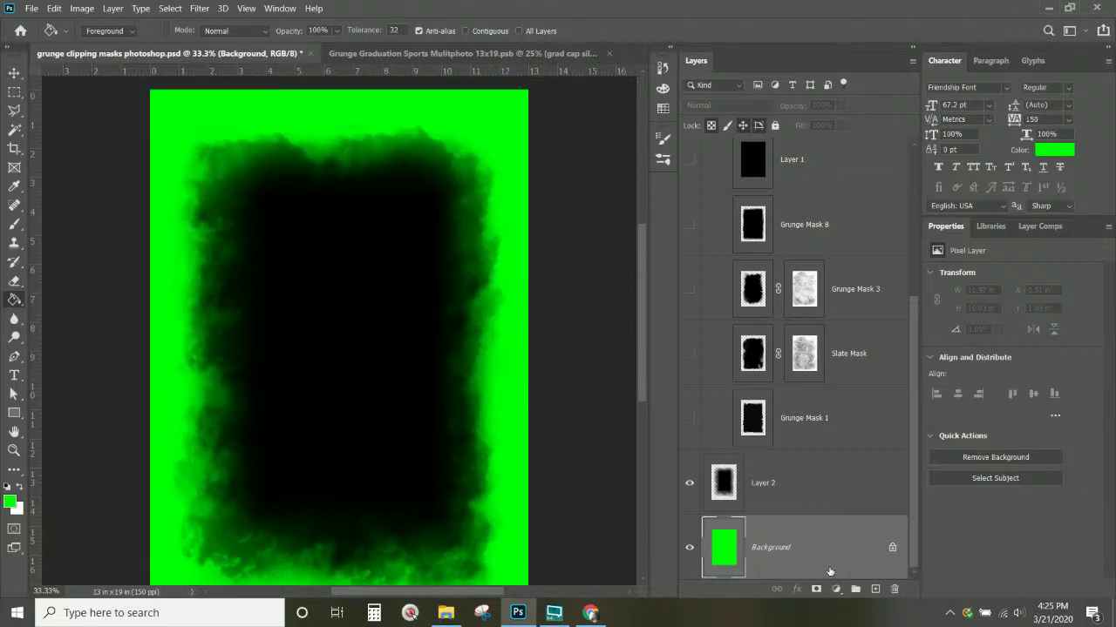
key("ctrl+minus")
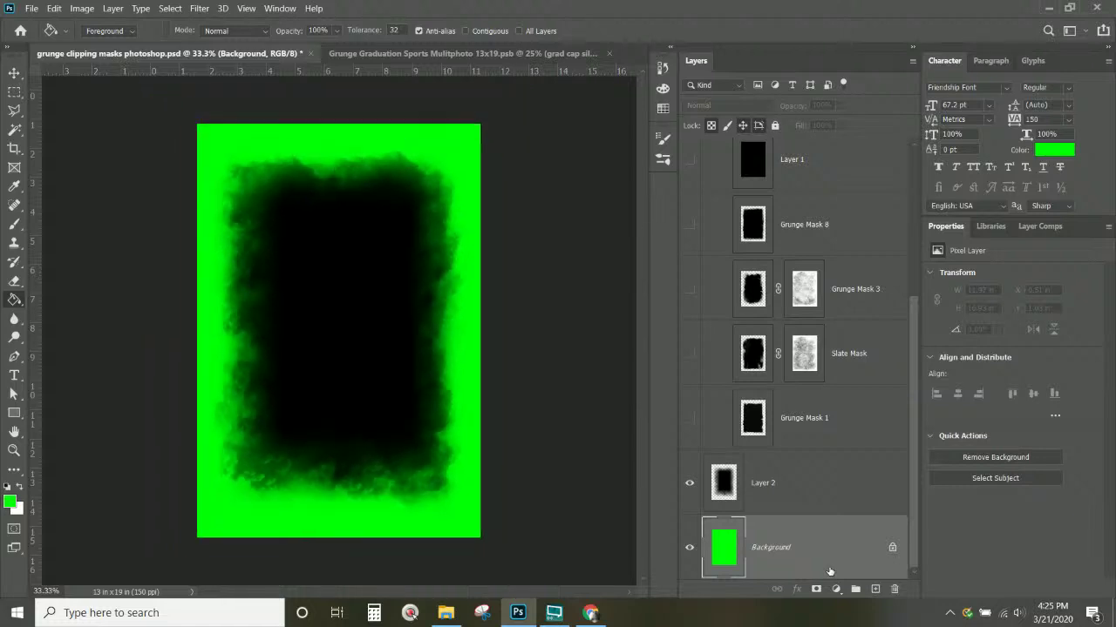
Rename Layer 2 as Cloud and move it into Group 1 below Grunge Mask 1.
left_click(816, 495)
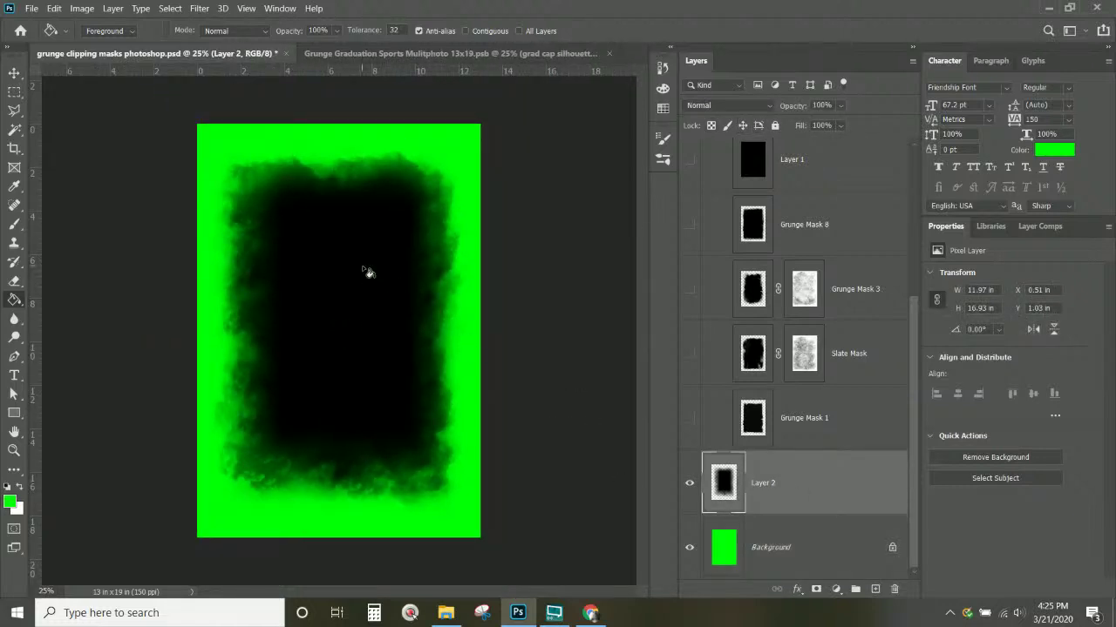
double_click(764, 486)
type("Gloud")
key("Return")
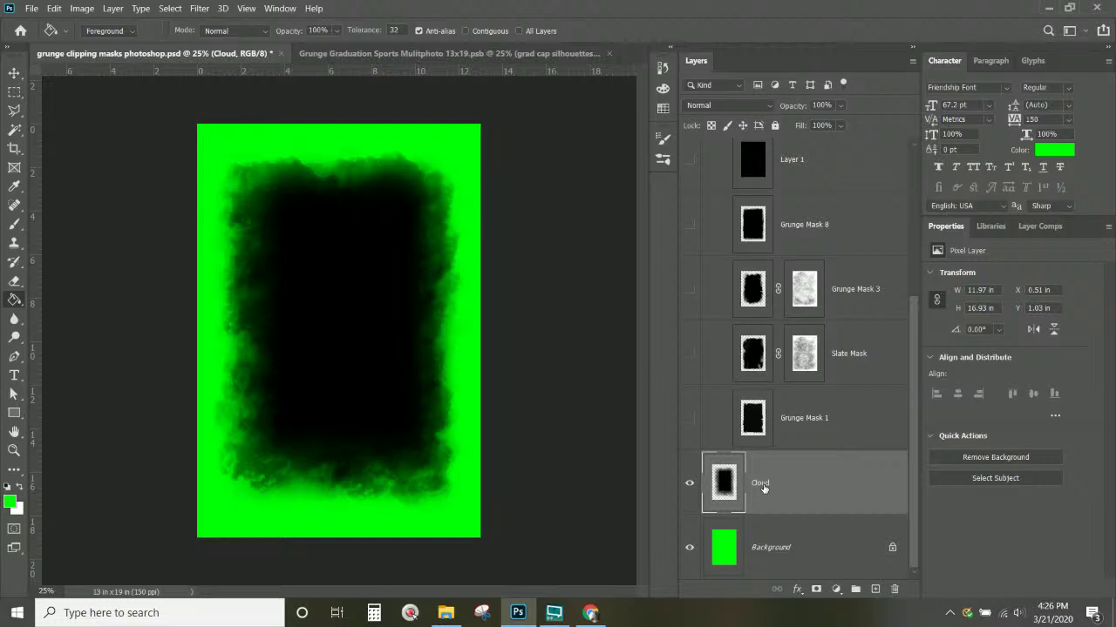
left_click_drag(763, 488, 797, 512)
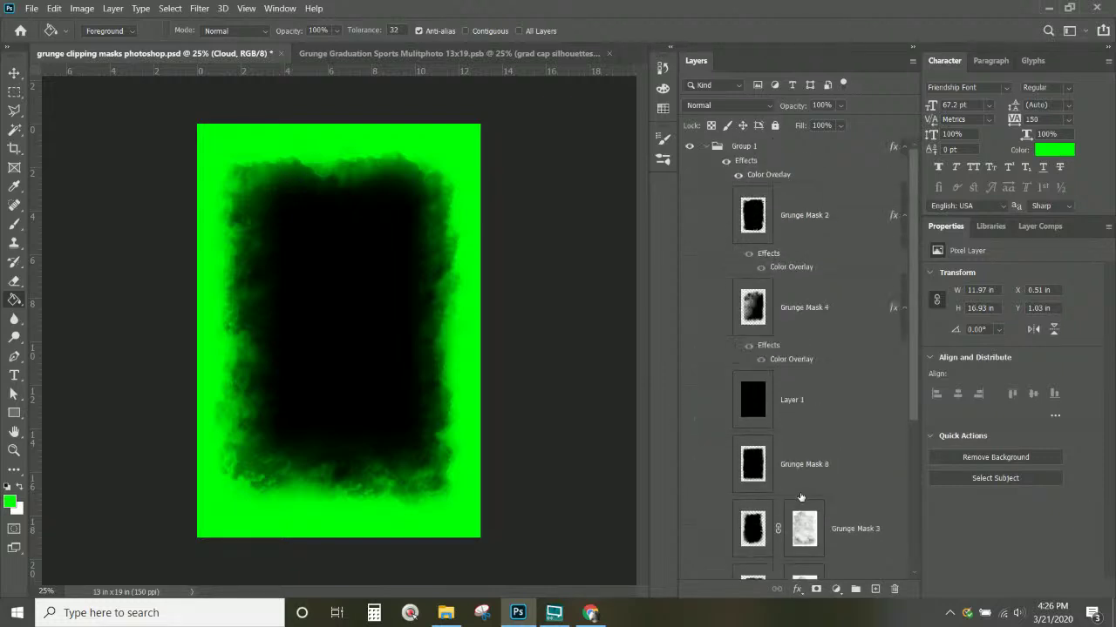
Scale the Cloud layer up to about 107%, center it vertically on the canvas, and save the document.
key("ctrl+t")
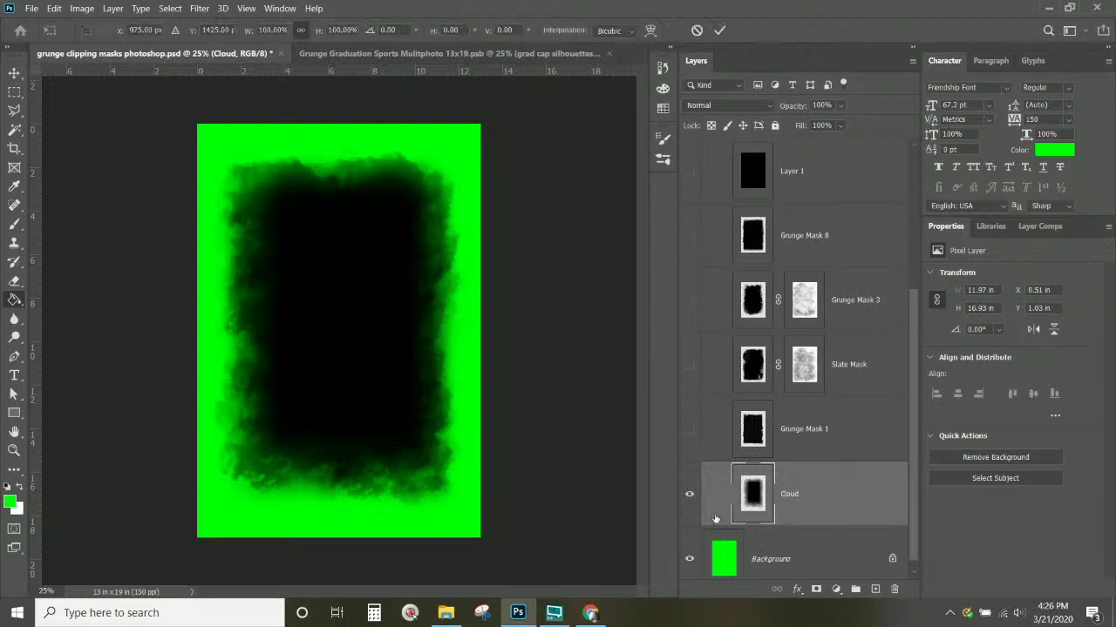
left_click_drag(309, 328, 298, 307)
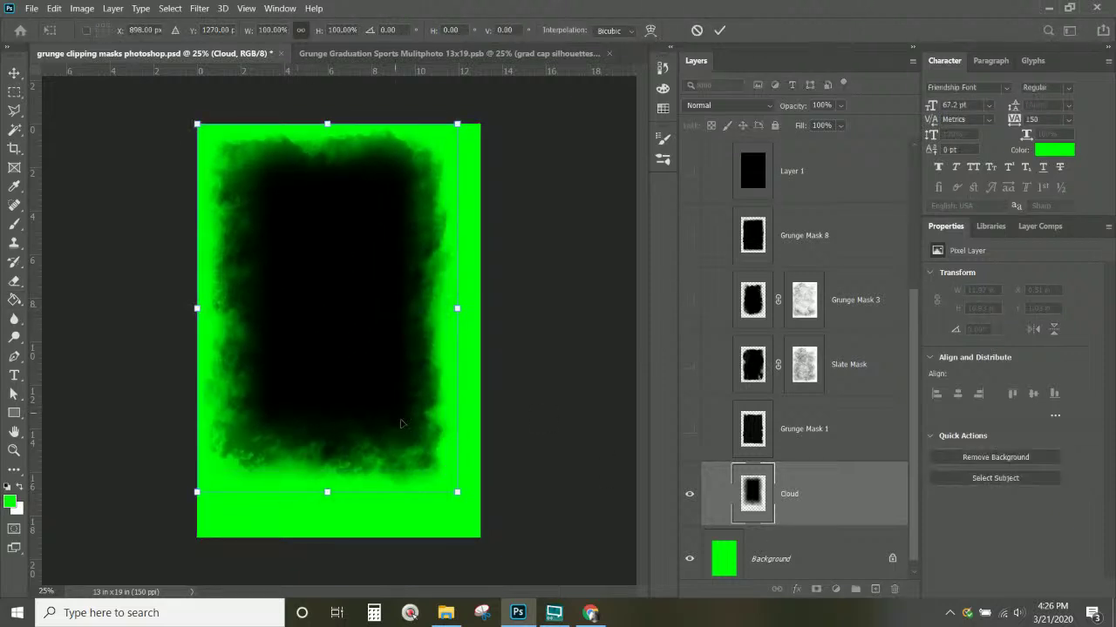
left_click_drag(456, 493, 476, 518)
left_click_drag(417, 420, 414, 428)
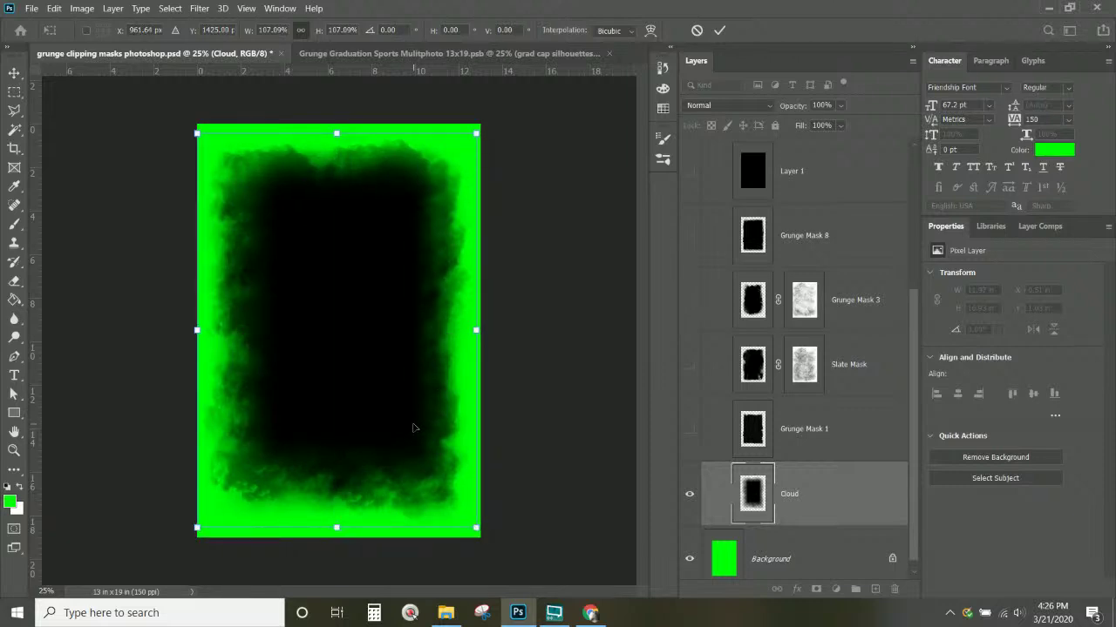
key("Return")
key("g")
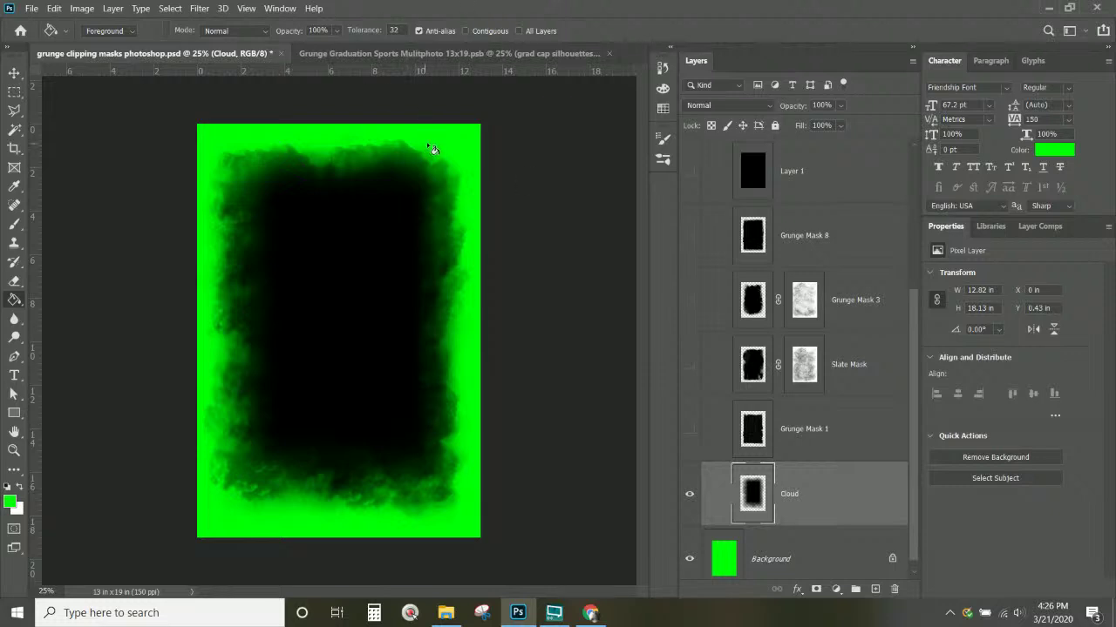
key("ctrl+s")
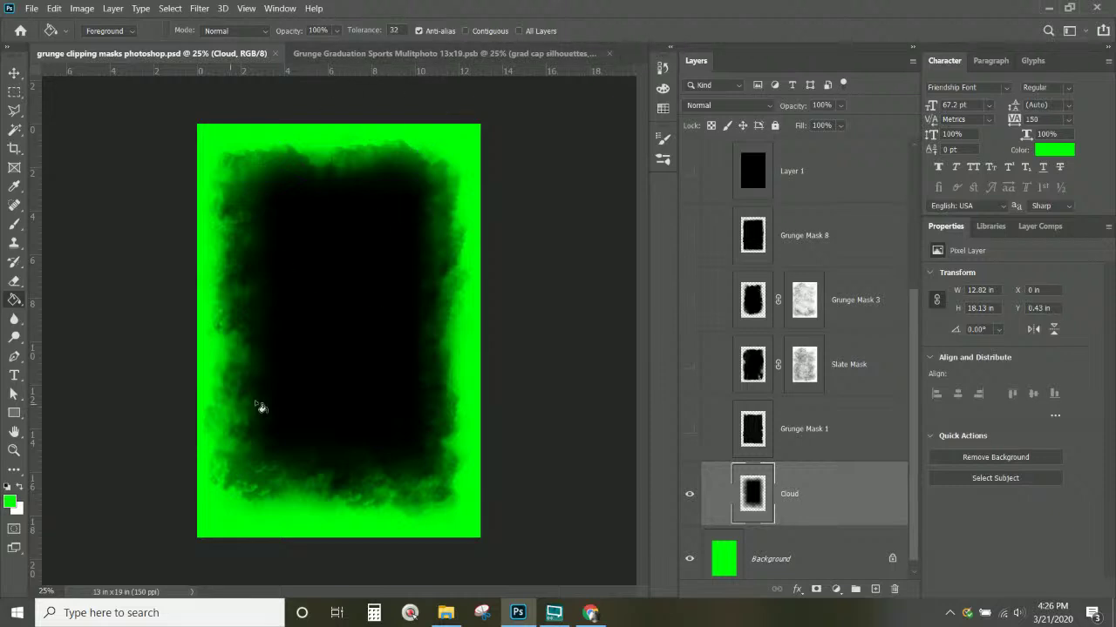
Close the Grunge Graduation Sports document and open the ice offense basketball poster .psb from File Explorer.
left_click(397, 52)
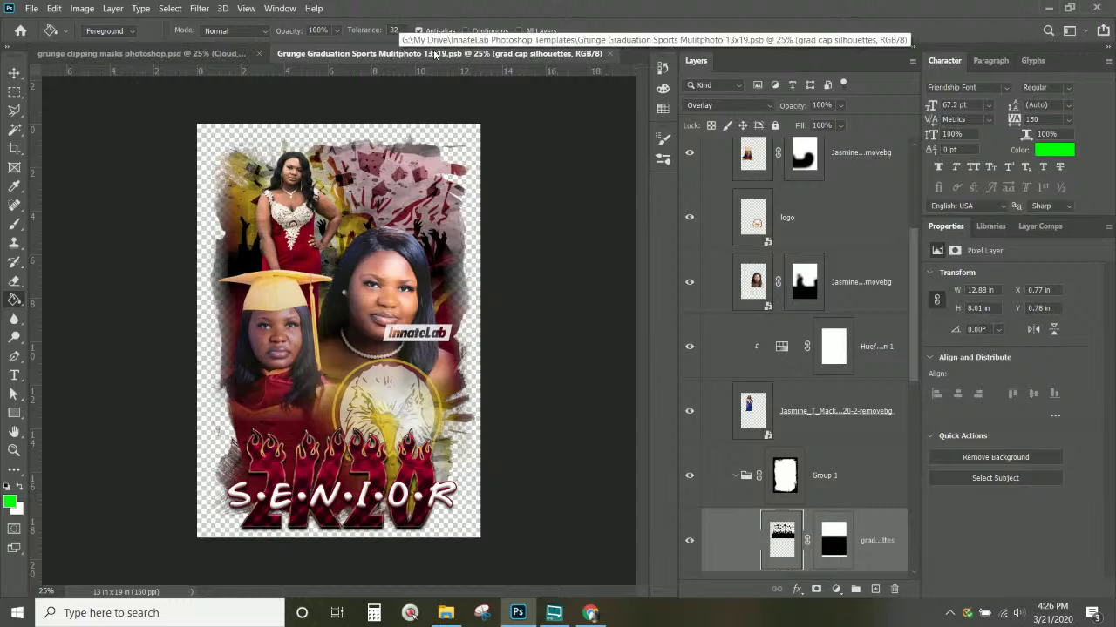
left_click(610, 54)
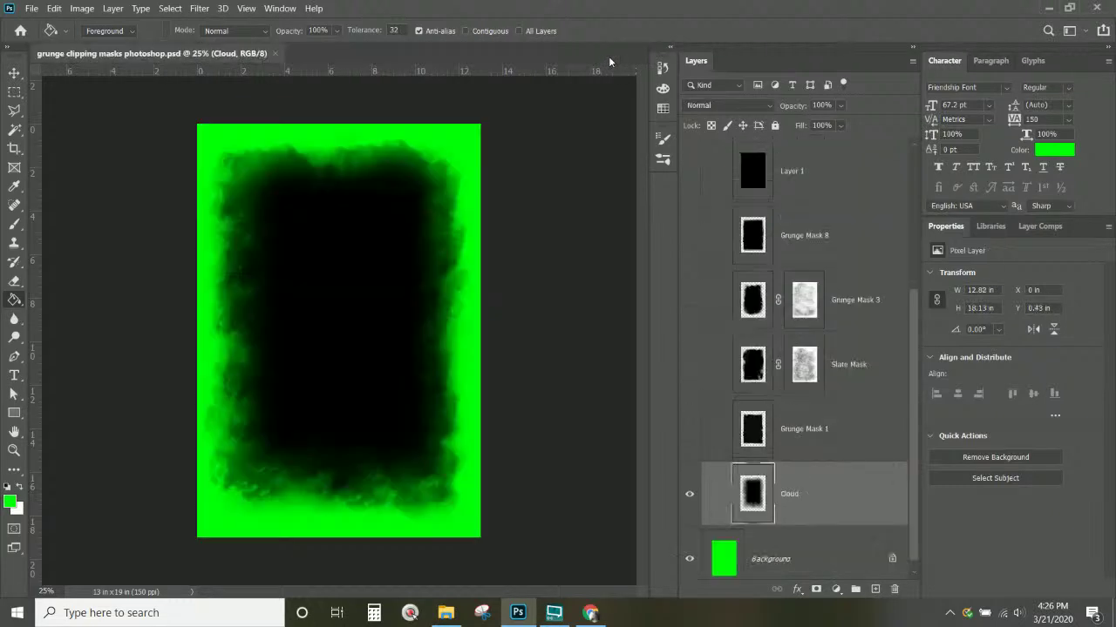
left_click(447, 613)
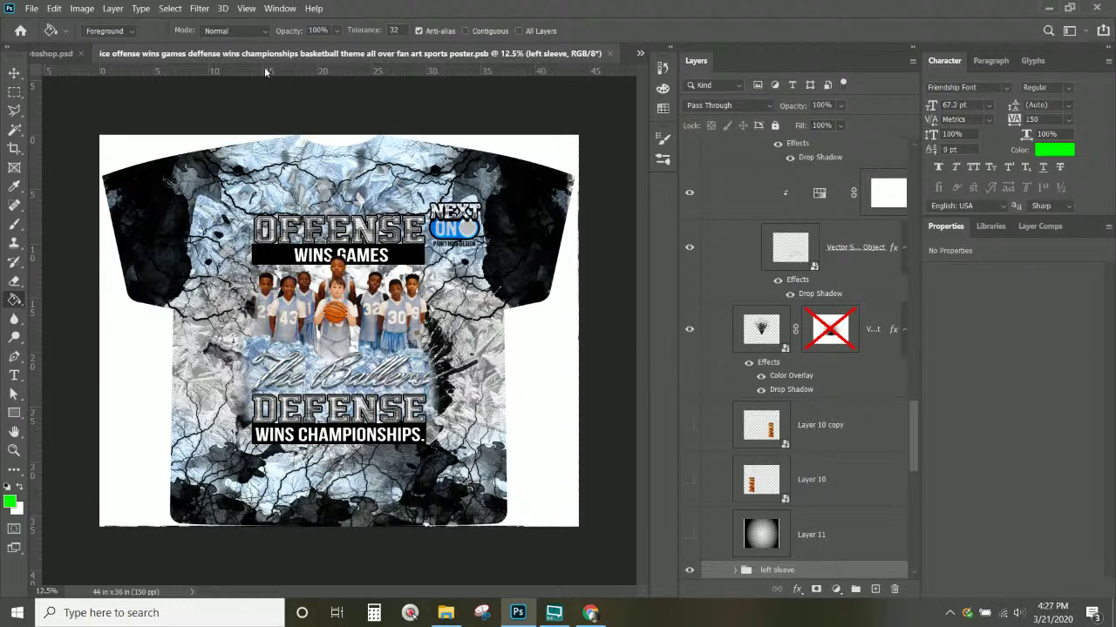
Crop the poster to a 13:19 ratio around the central team photo and text, cutting off the shirt sleeves.
left_click(14, 148)
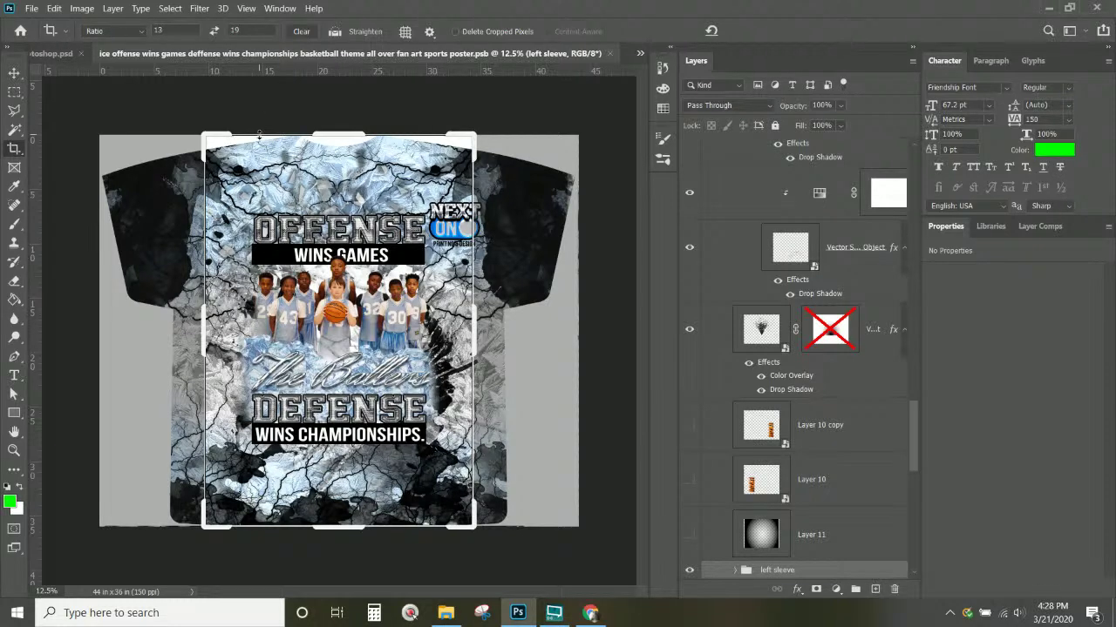
left_click_drag(203, 135, 234, 176)
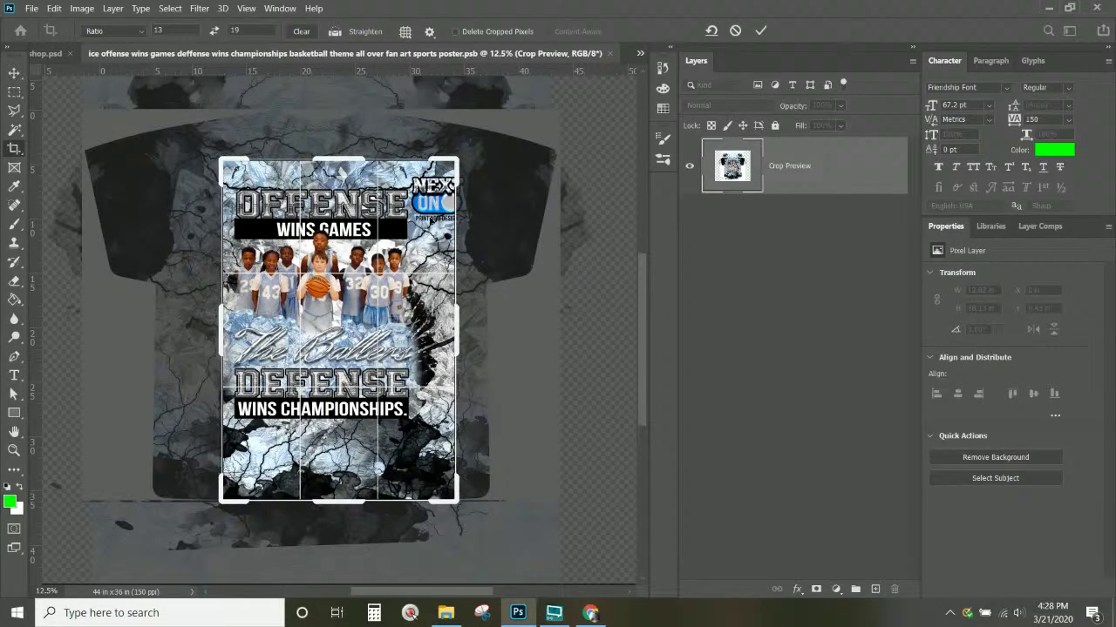
left_click_drag(434, 235, 455, 220)
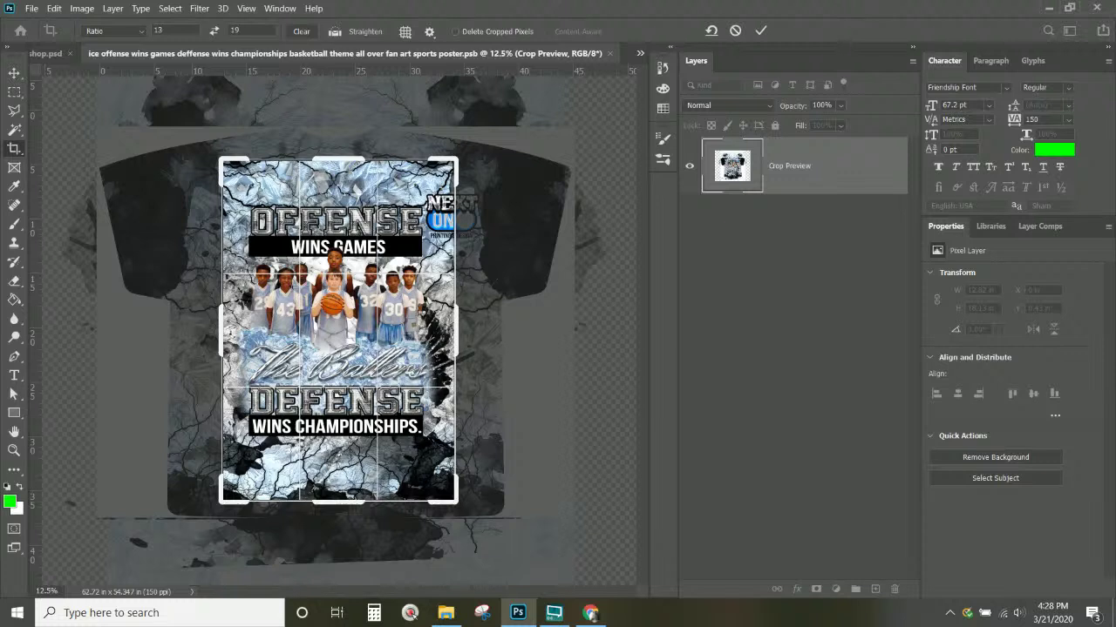
key("Return")
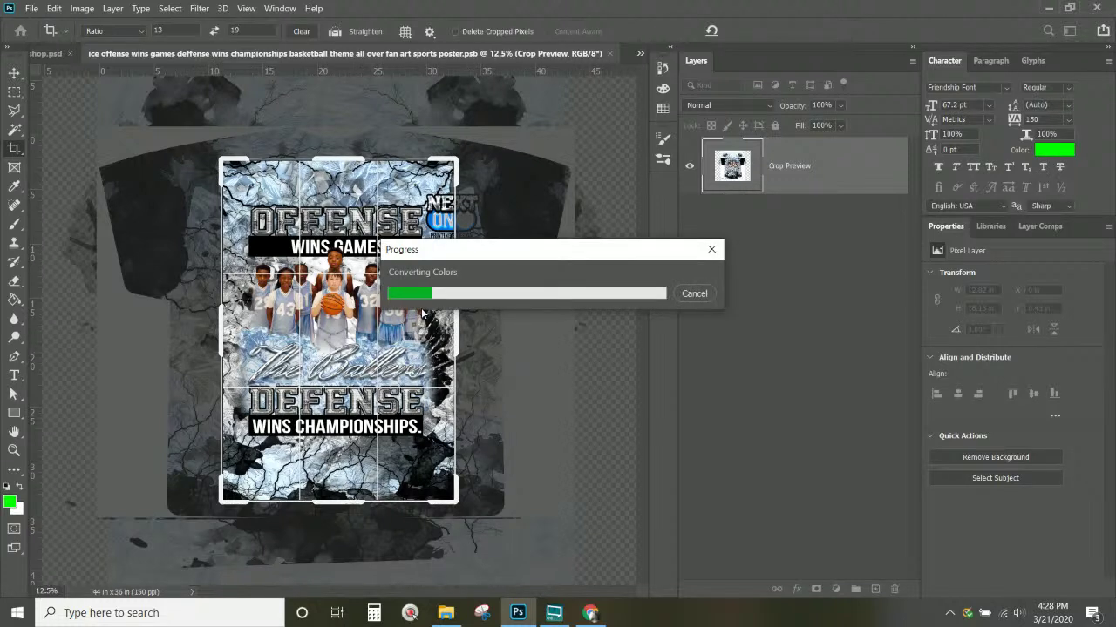
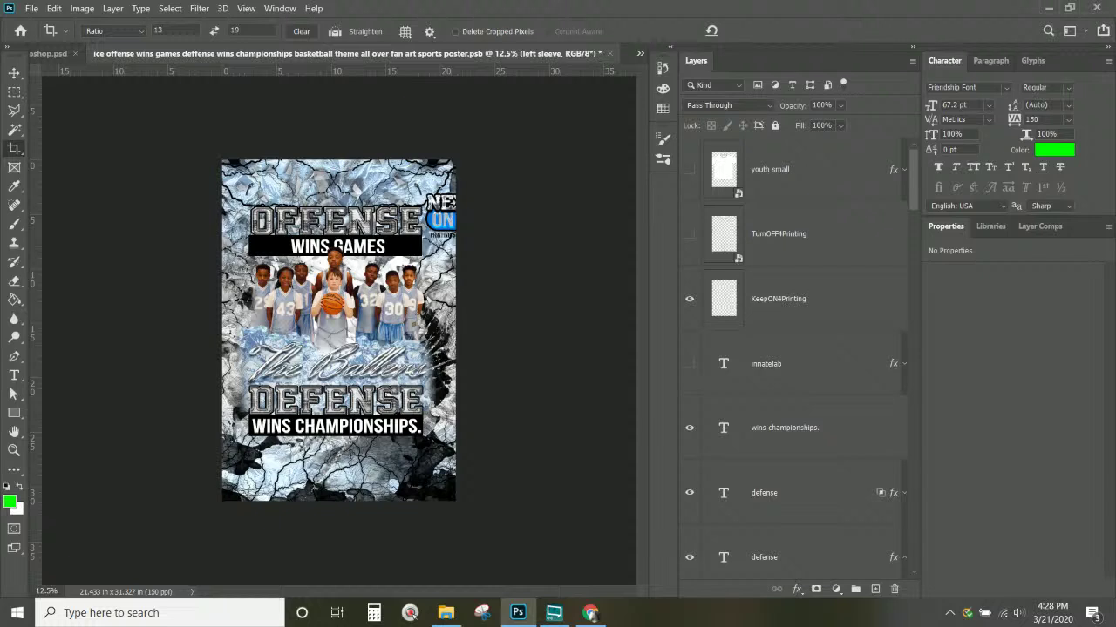
Delete the youth small, TurnOFF4Printing and KeepON4Printing layers from the poster.
left_click(446, 613)
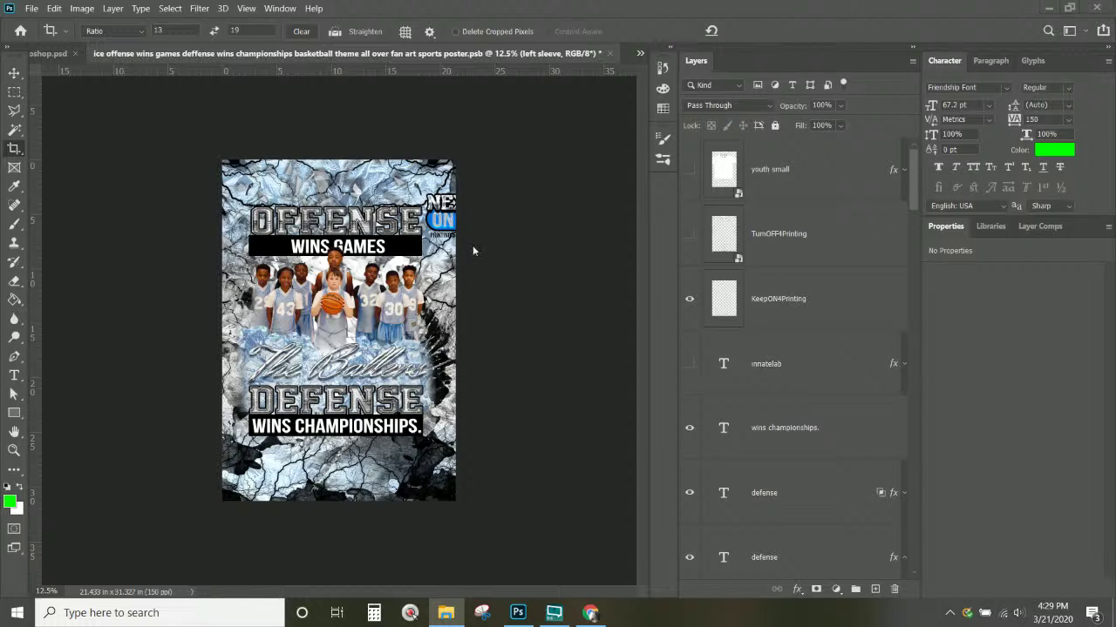
scroll(792, 241, "down", 3)
scroll(794, 242, "down", 6)
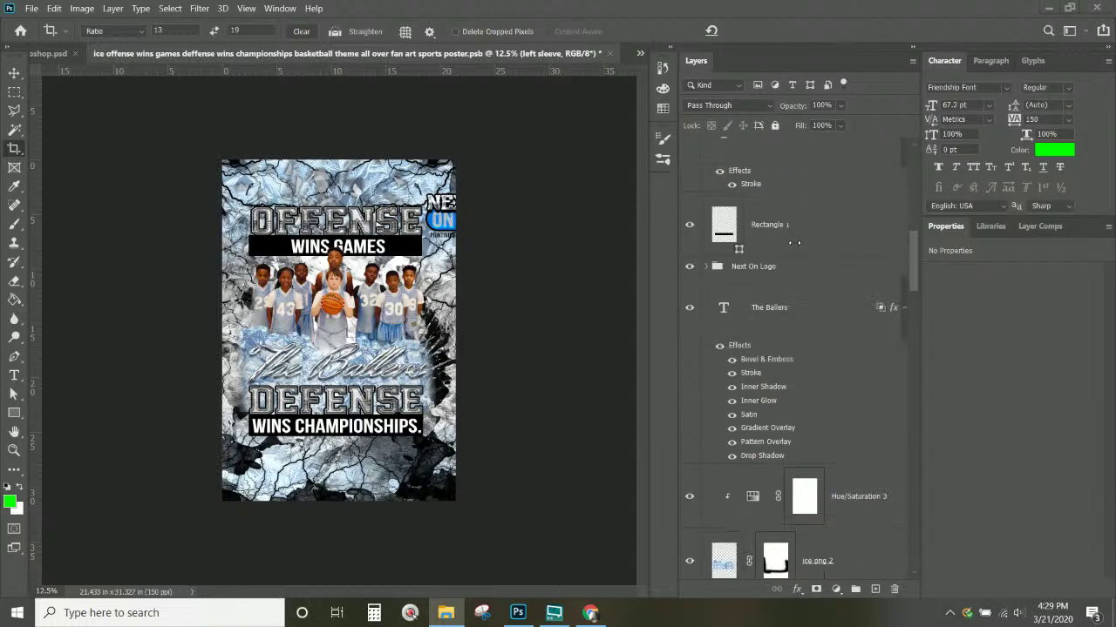
scroll(814, 230, "up", 9)
left_click(805, 181)
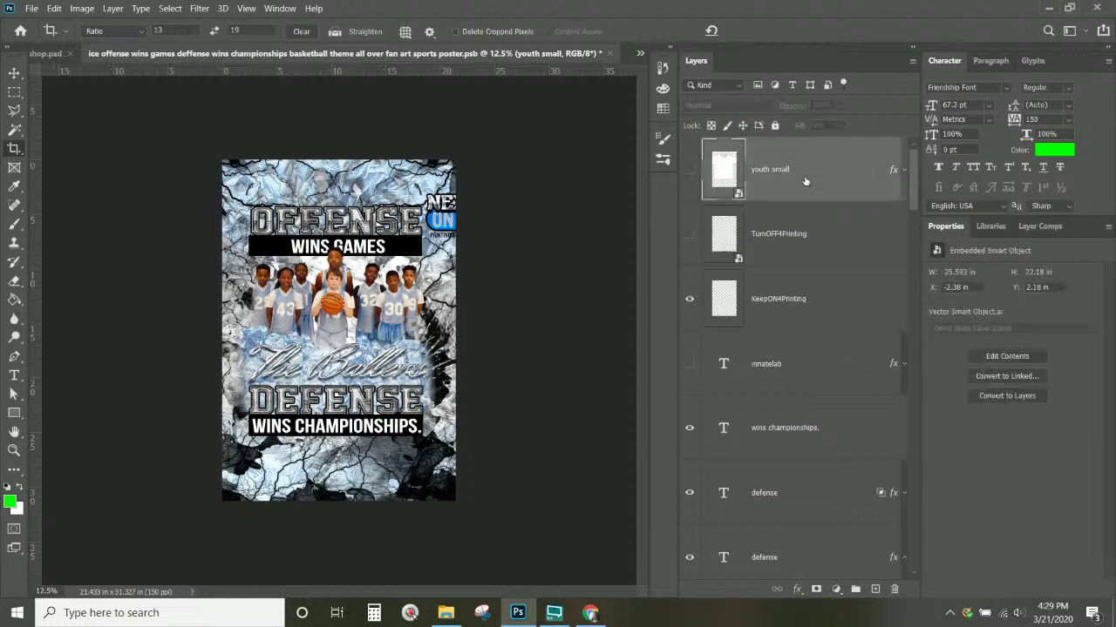
key("Delete")
key("Delete")
key("Delete")
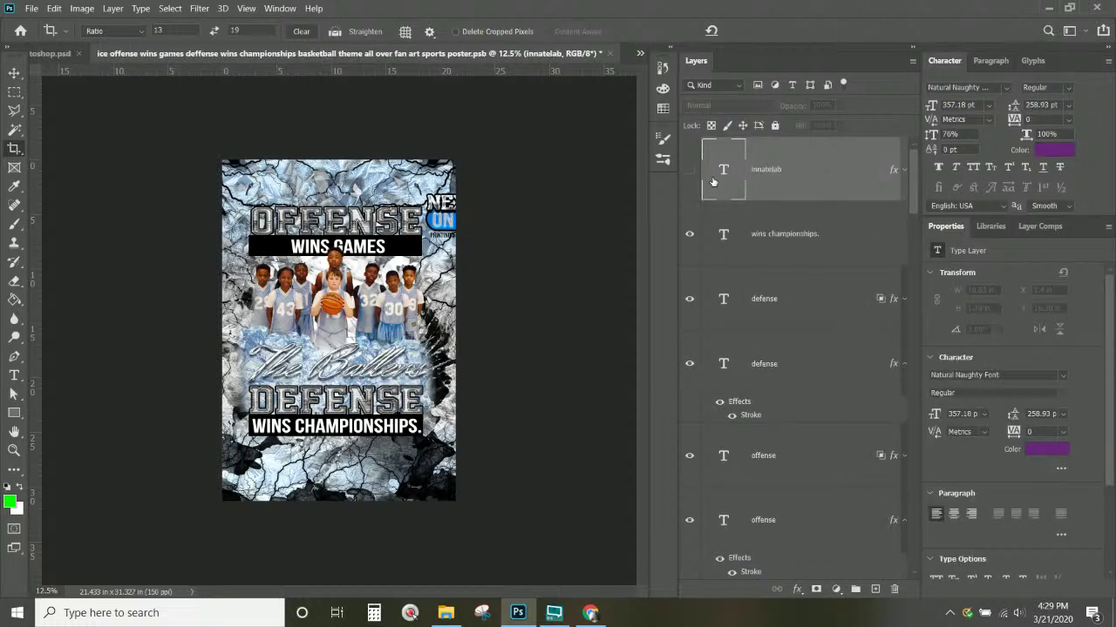
Delete the Next On Logo group and collapse the effects list of The Ballers text layer.
scroll(787, 244, "down", 8)
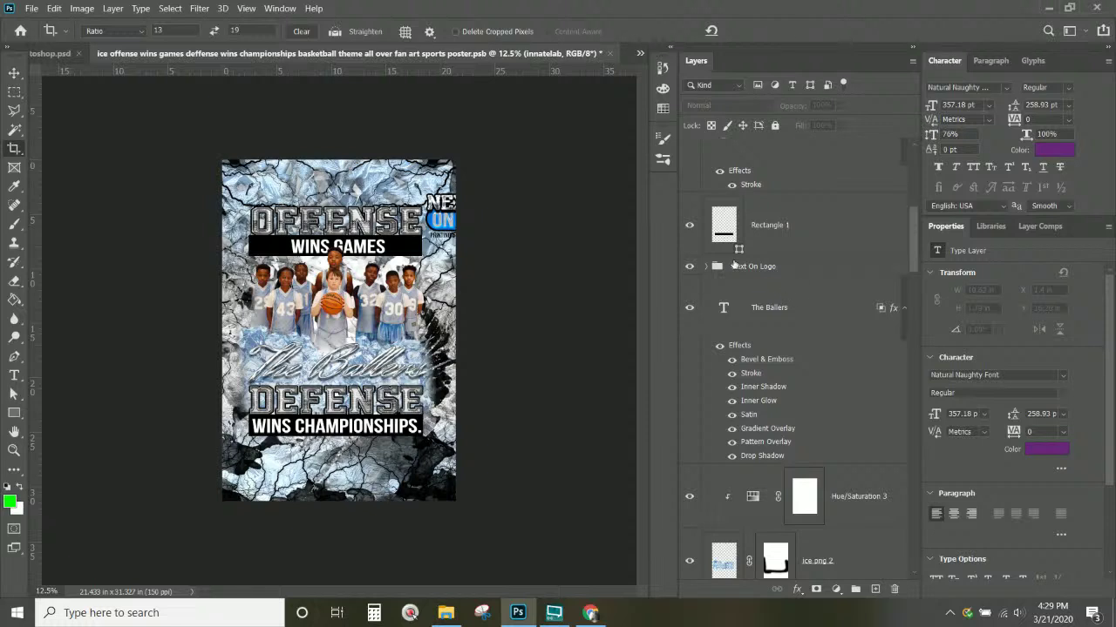
left_click(740, 267)
key("Delete")
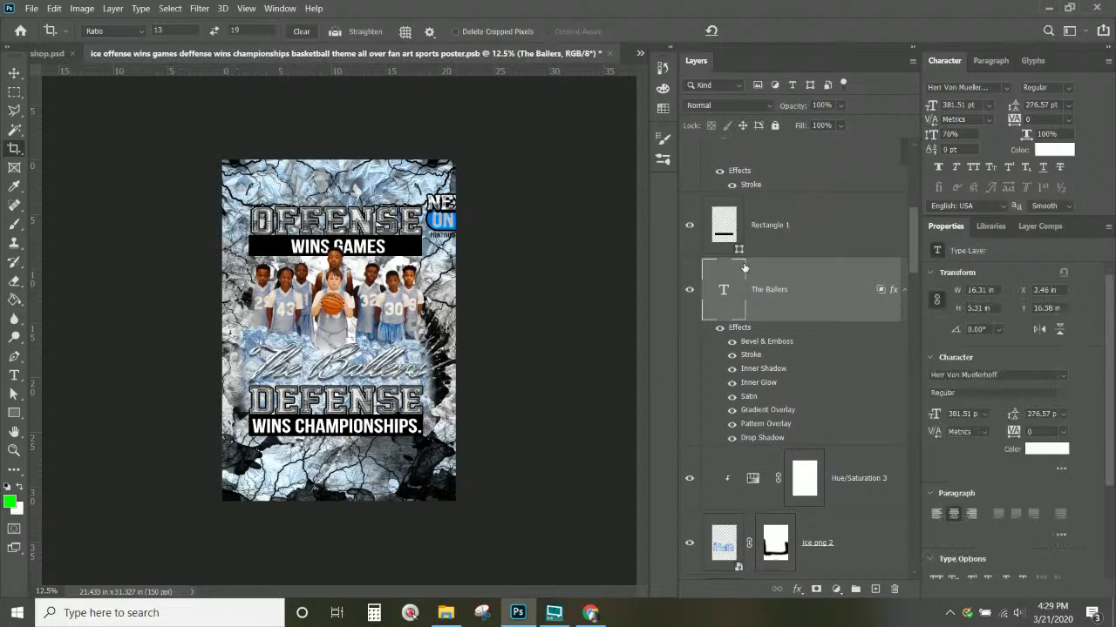
left_click(902, 294)
Compare the poster with ice png 2 hidden and shown, and delete the hidden ice png 3 and ice png layers.
left_click(834, 353)
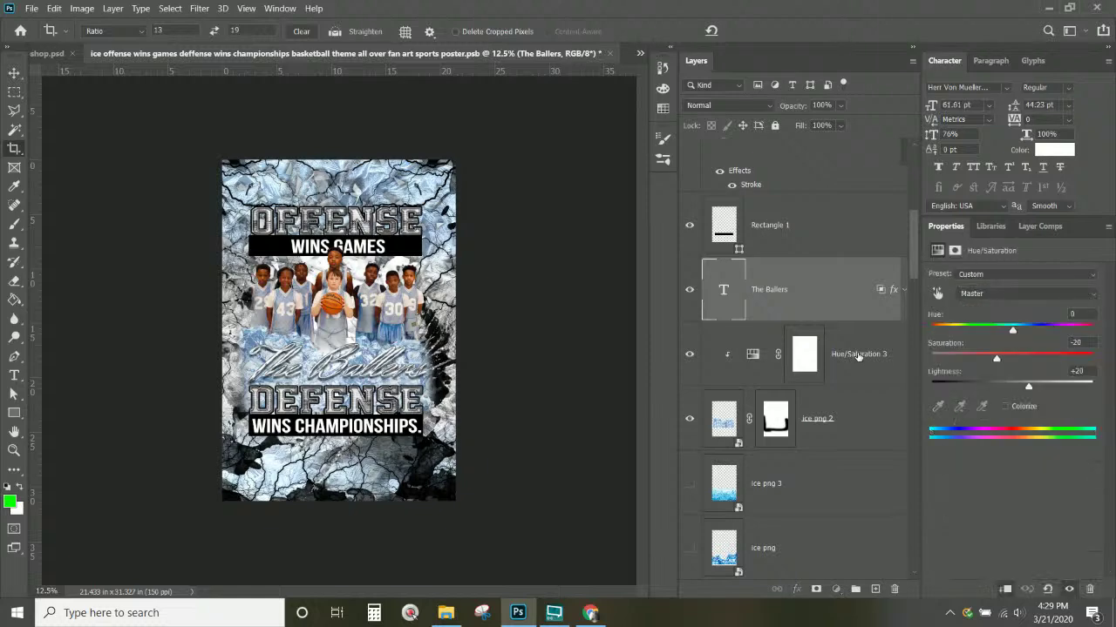
scroll(834, 357, "down", 2)
left_click(689, 289)
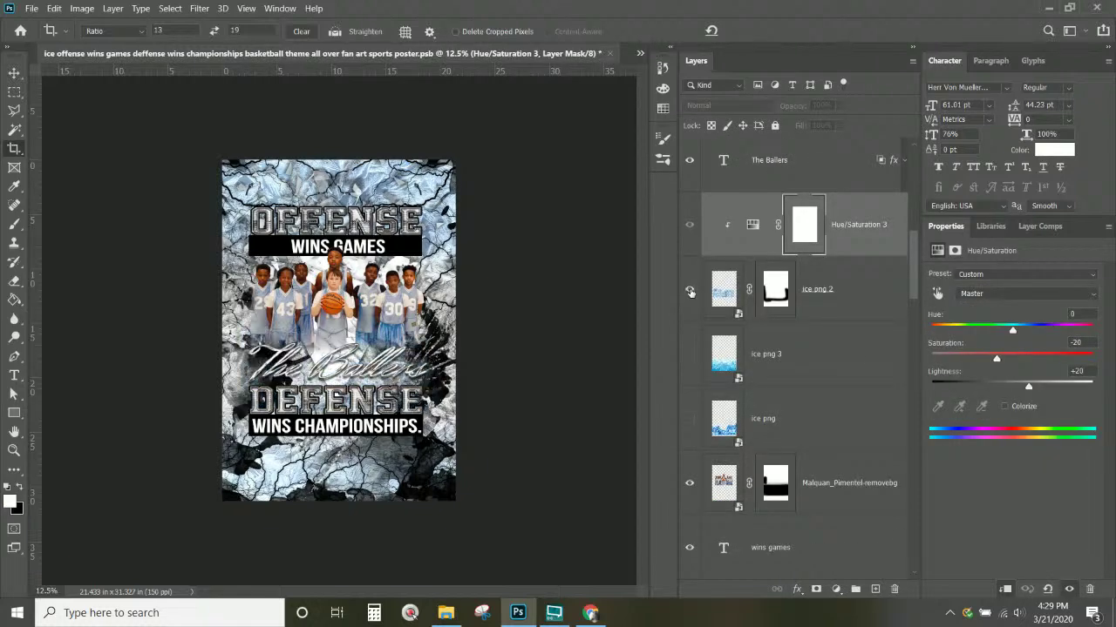
left_click(690, 289)
scroll(826, 363, "down", 3)
scroll(826, 364, "up", 3)
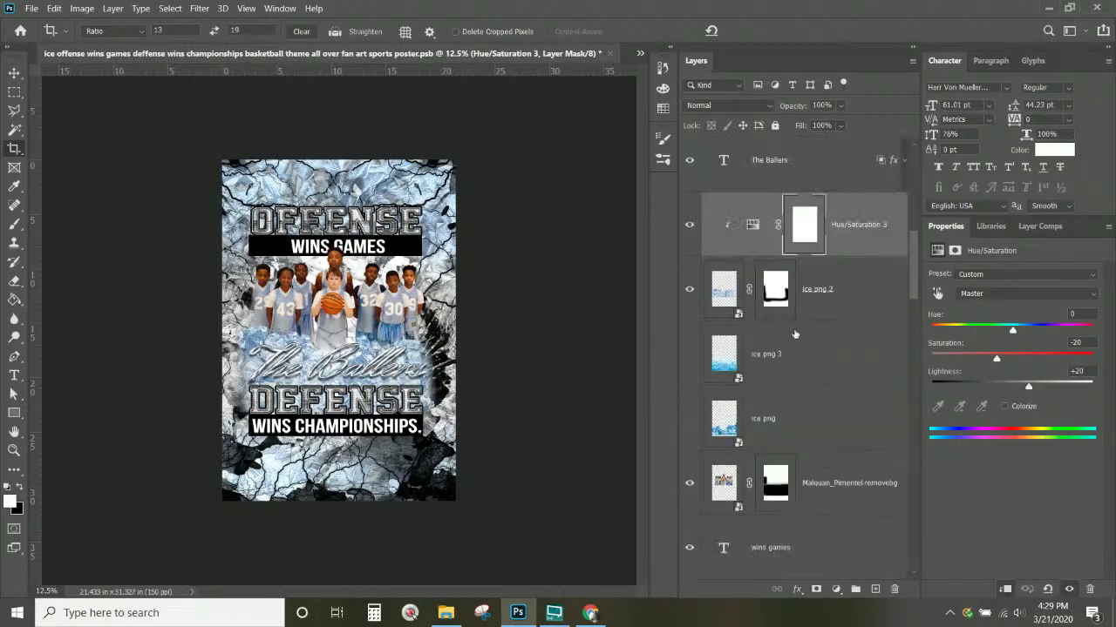
left_click(826, 364)
left_click(806, 433, "shift")
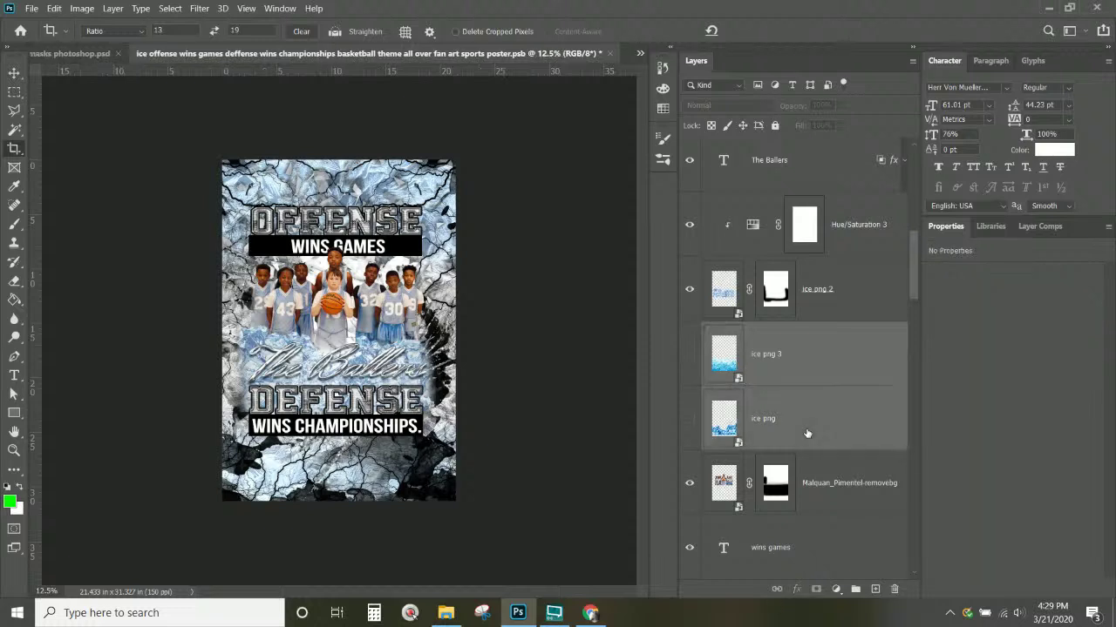
key("Delete")
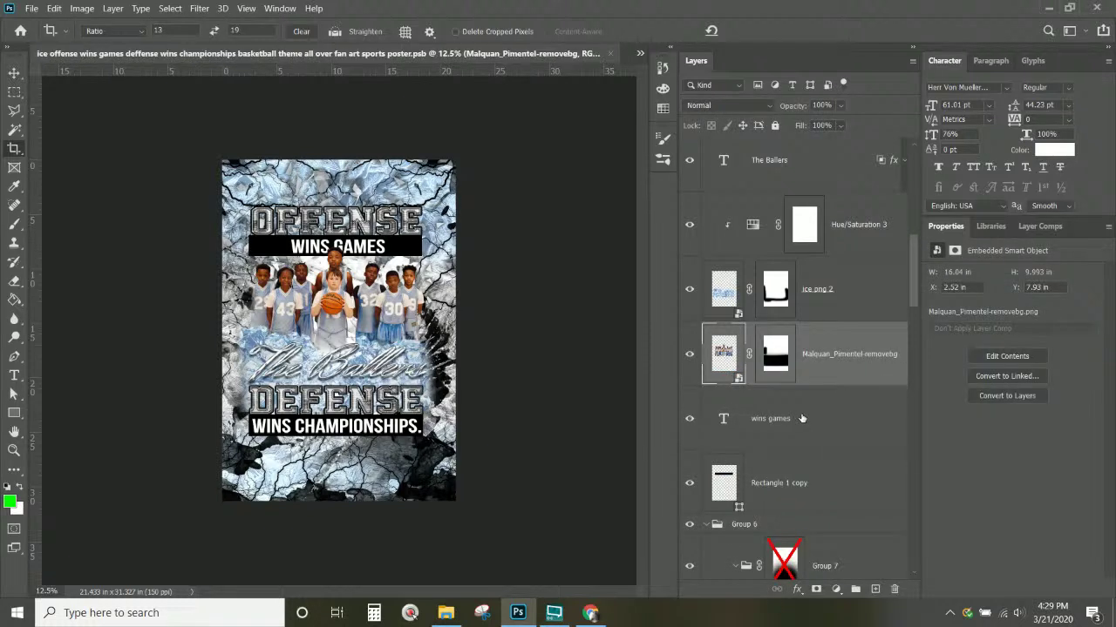
Collapse Group 6 and compare the poster with the group hidden and shown.
scroll(828, 357, "down", 3)
left_click(824, 337)
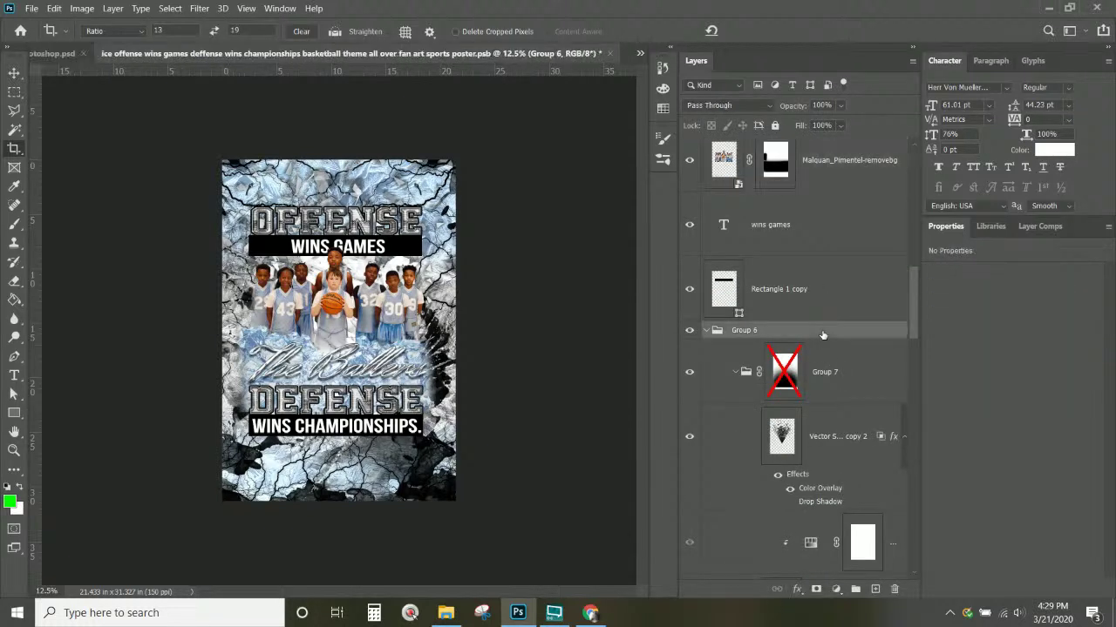
left_click(705, 331)
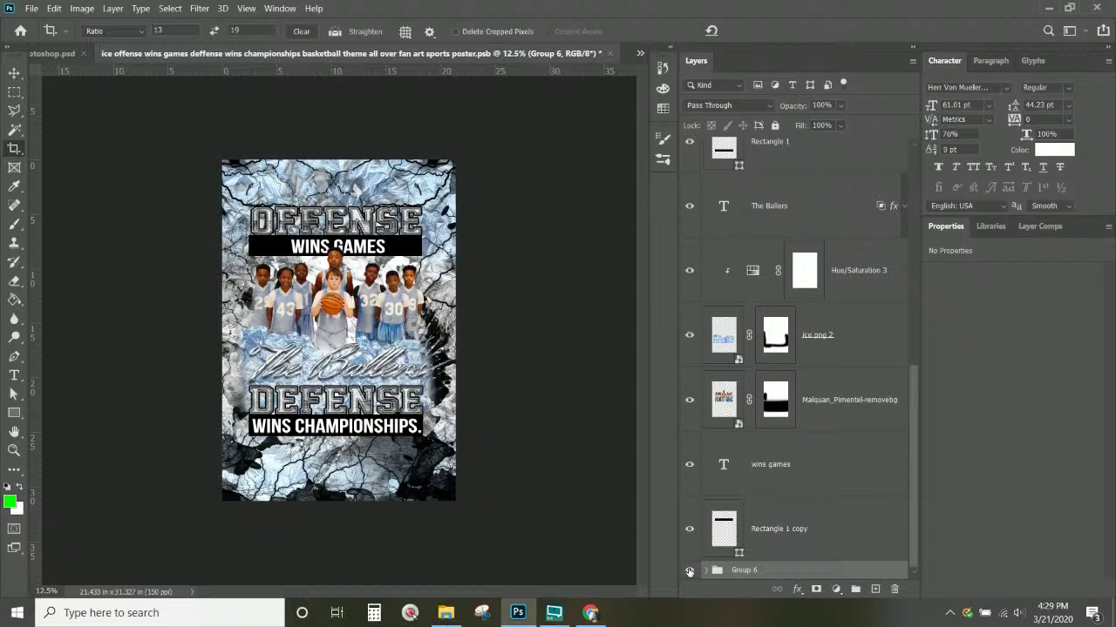
left_click(689, 571)
left_click(689, 571)
Scale Group 6 down to 61.91% and center it over the poster canvas.
key("ctrl+t")
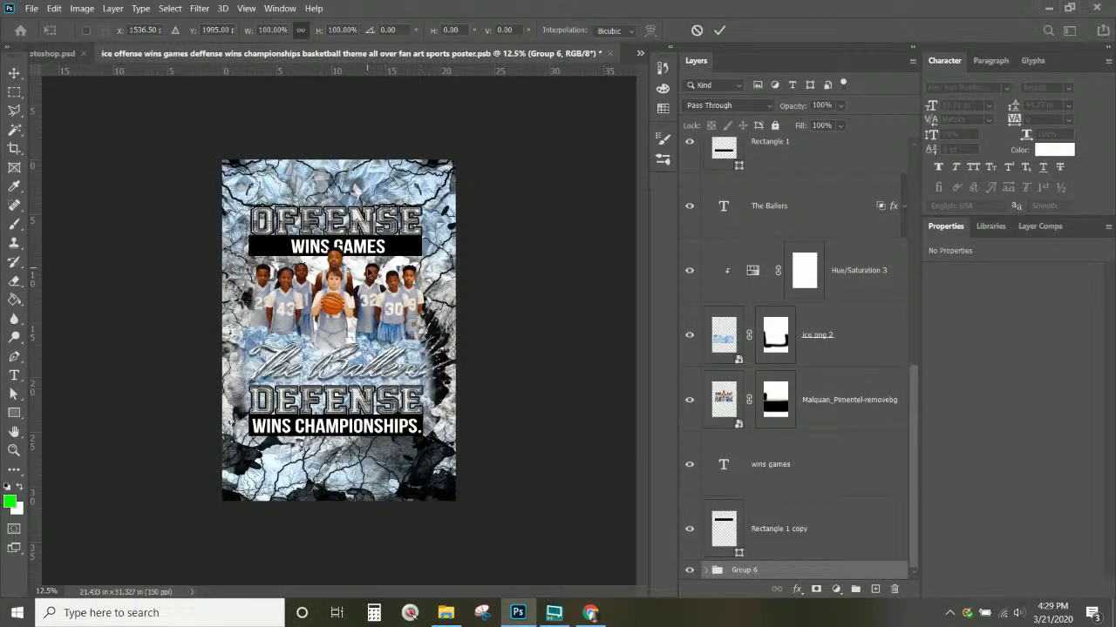
key("ctrl+minus")
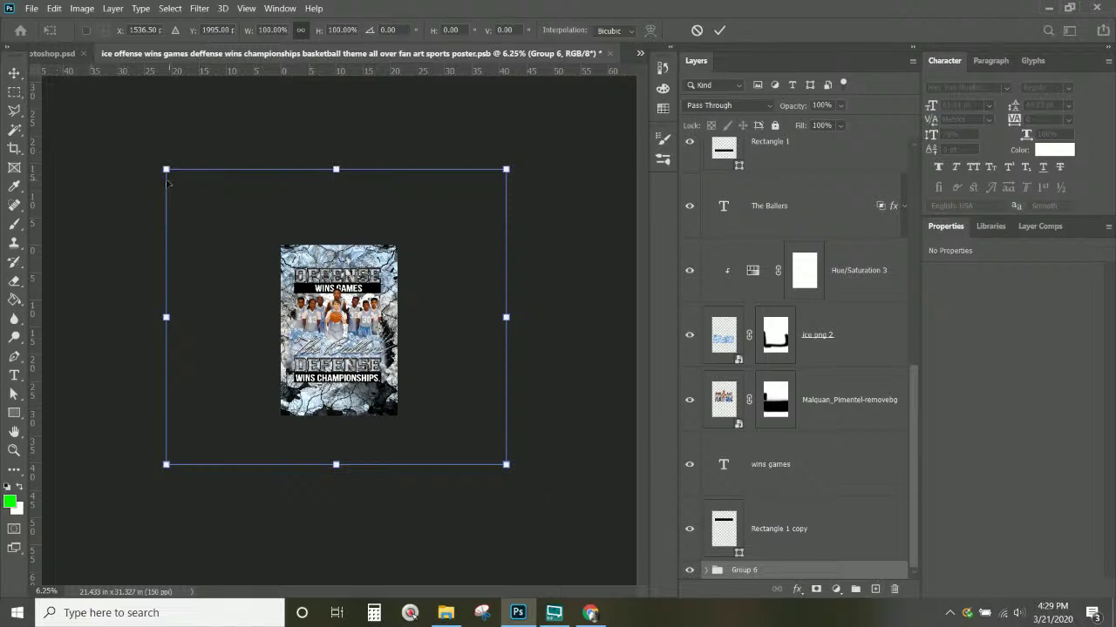
left_click_drag(166, 170, 240, 233)
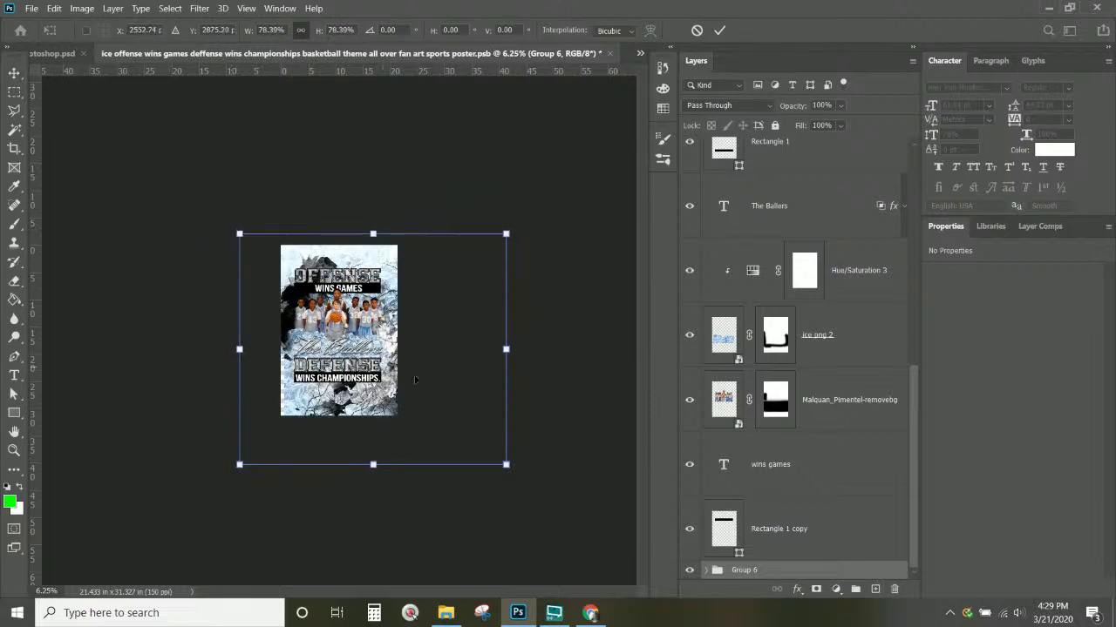
left_click_drag(446, 408, 428, 382)
left_click_drag(488, 443, 436, 394)
left_click_drag(353, 253, 363, 275)
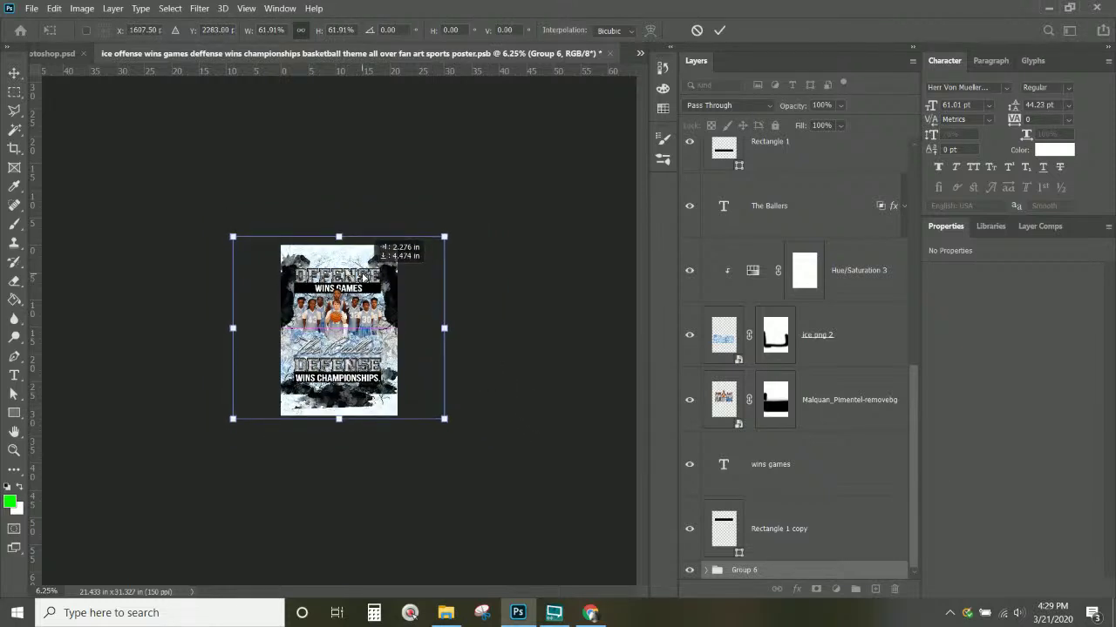
left_click_drag(364, 277, 363, 278)
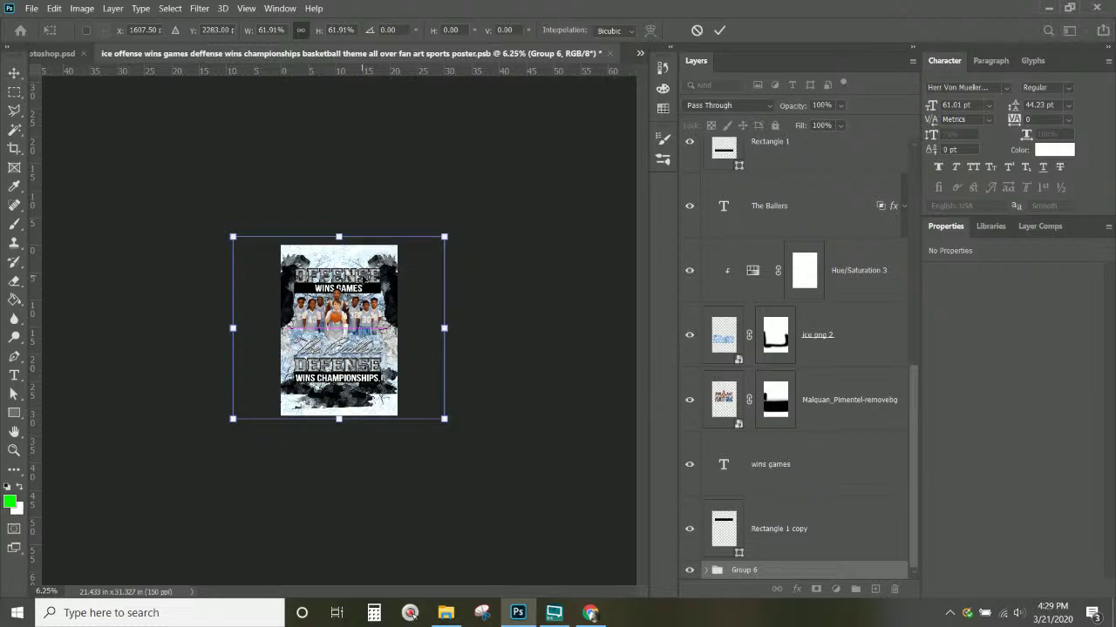
key("Return")
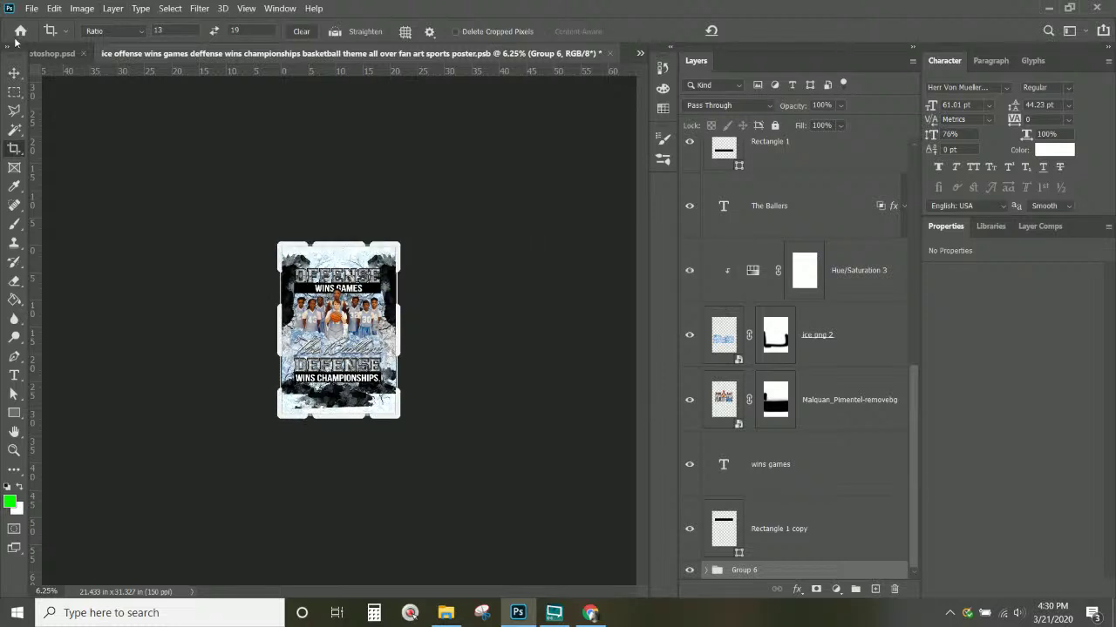
Commit the 13:19 crop and resize the poster image to 13 by 19 inches.
key("Return")
left_click(15, 74)
left_click(82, 9)
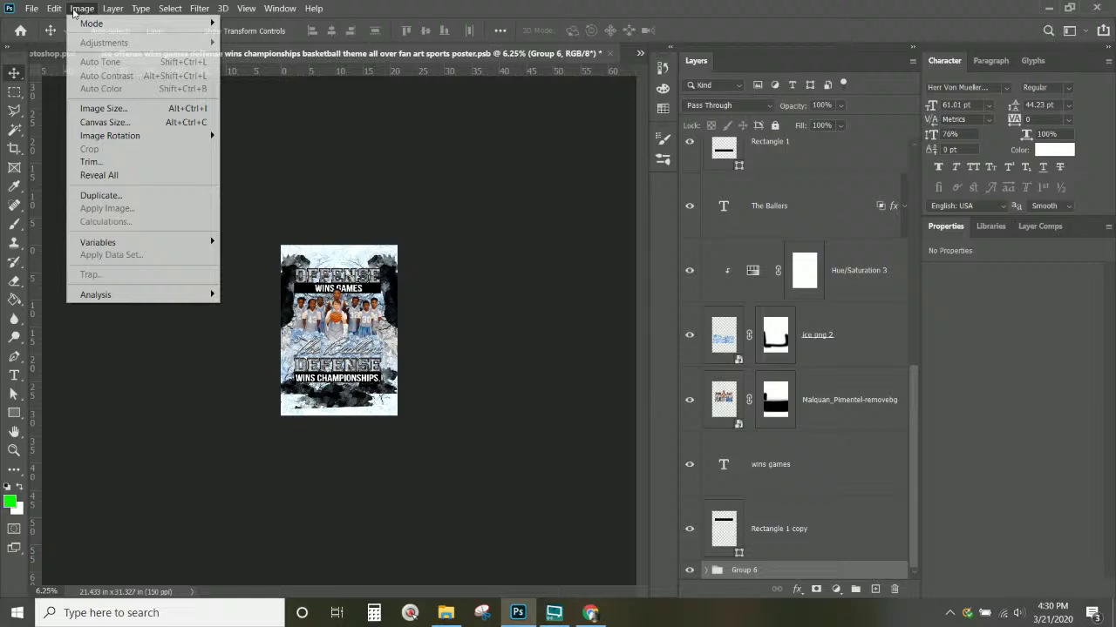
left_click(101, 110)
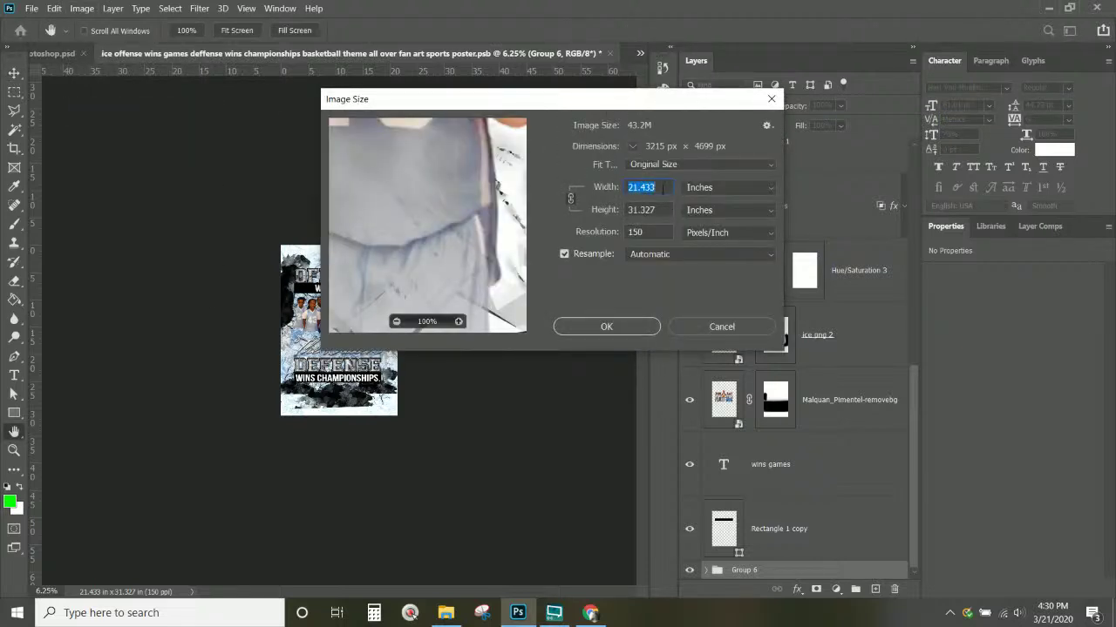
type("13")
key("Tab")
type("19")
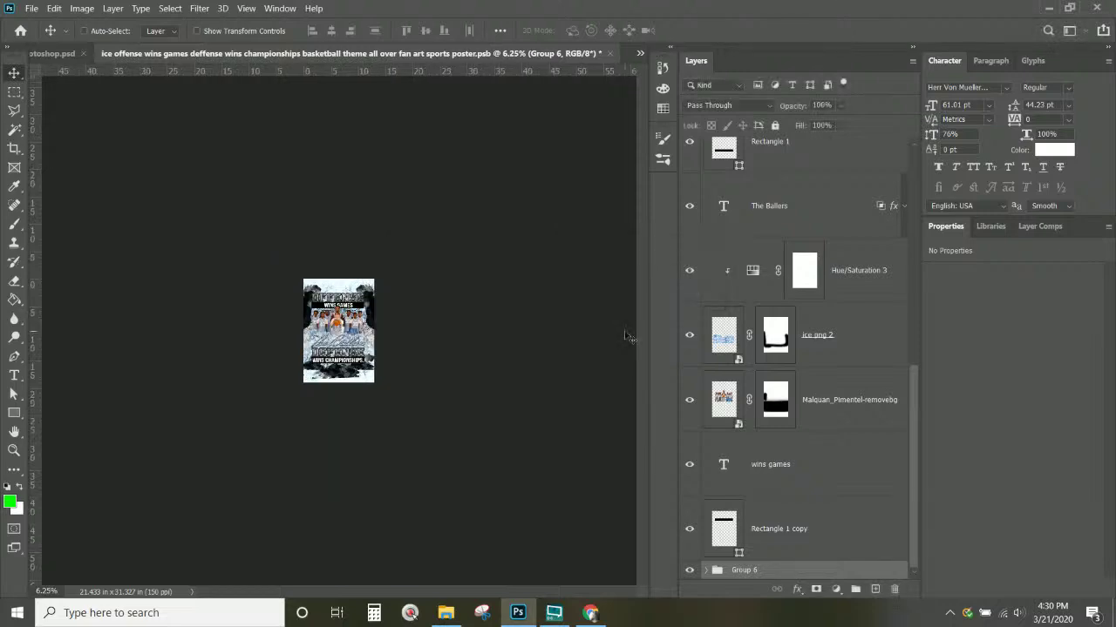
key("ctrl+plus")
key("ctrl+plus")
key("ctrl+plus")
key("ctrl+plus")
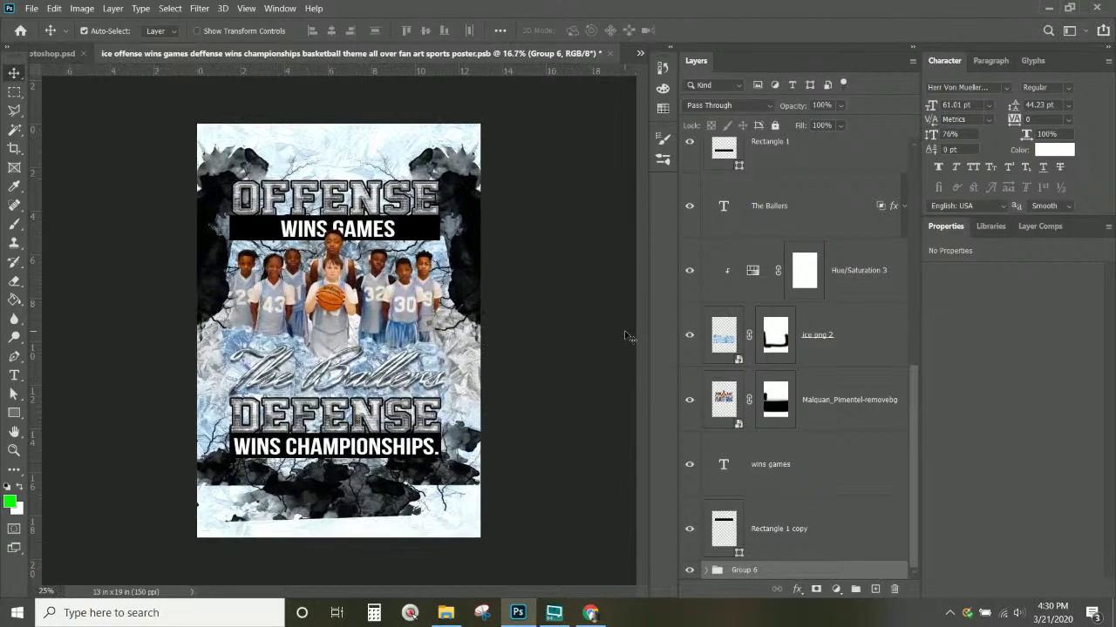
Save the poster as a new PSB file named "ice offense wins games deffense wins championships basketball theme 13x19".
left_click(32, 8)
left_click(63, 175)
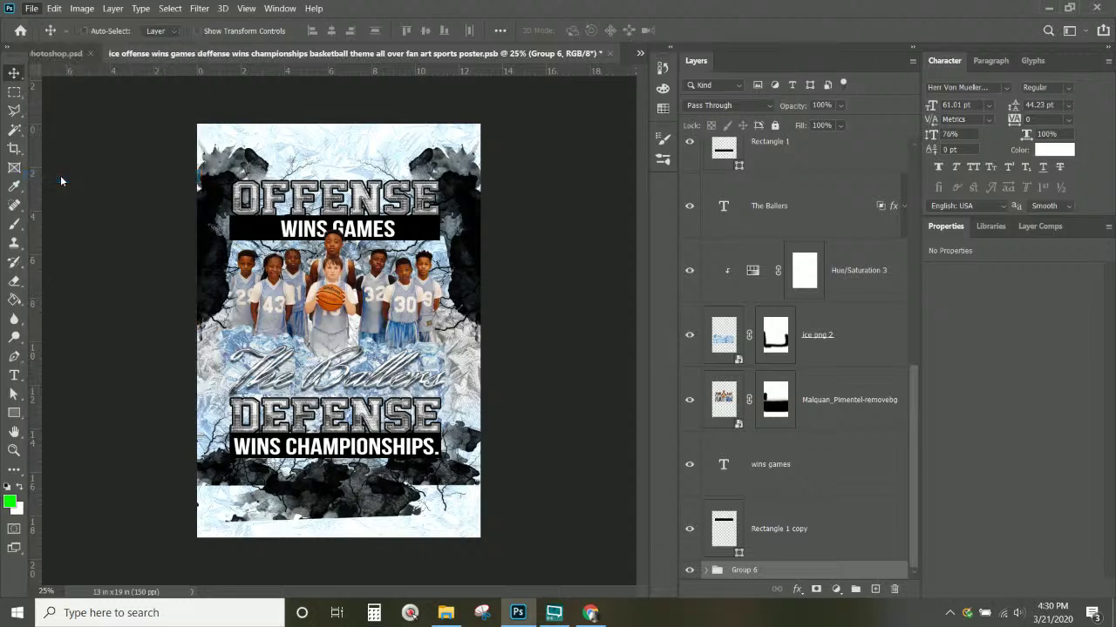
left_click_drag(256, 237, 4, 236)
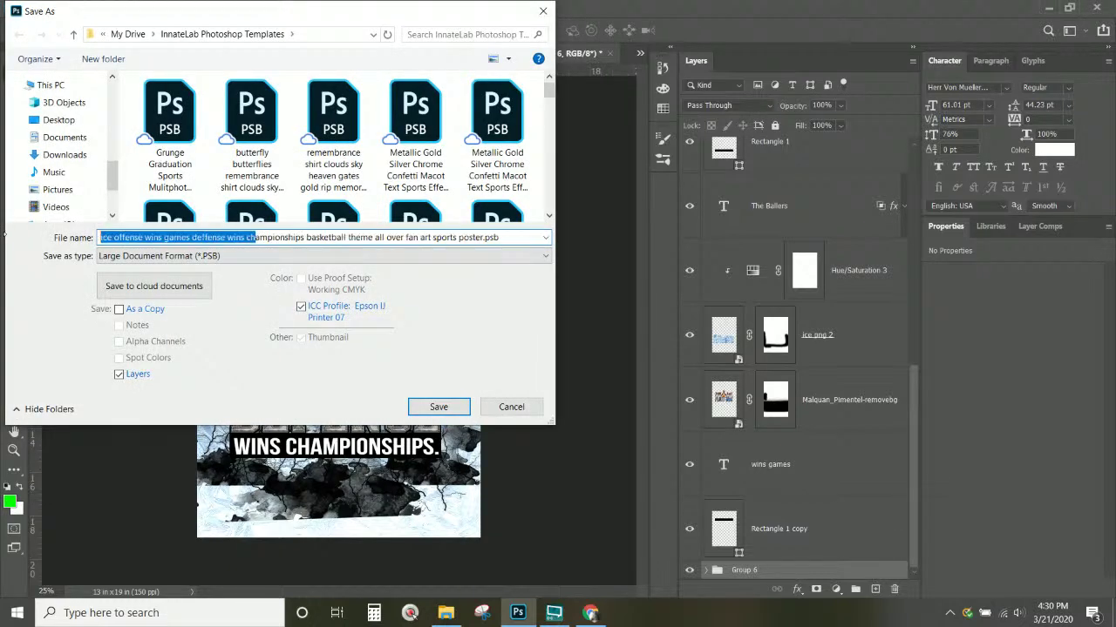
left_click(285, 238)
left_click_drag(481, 237, 523, 235)
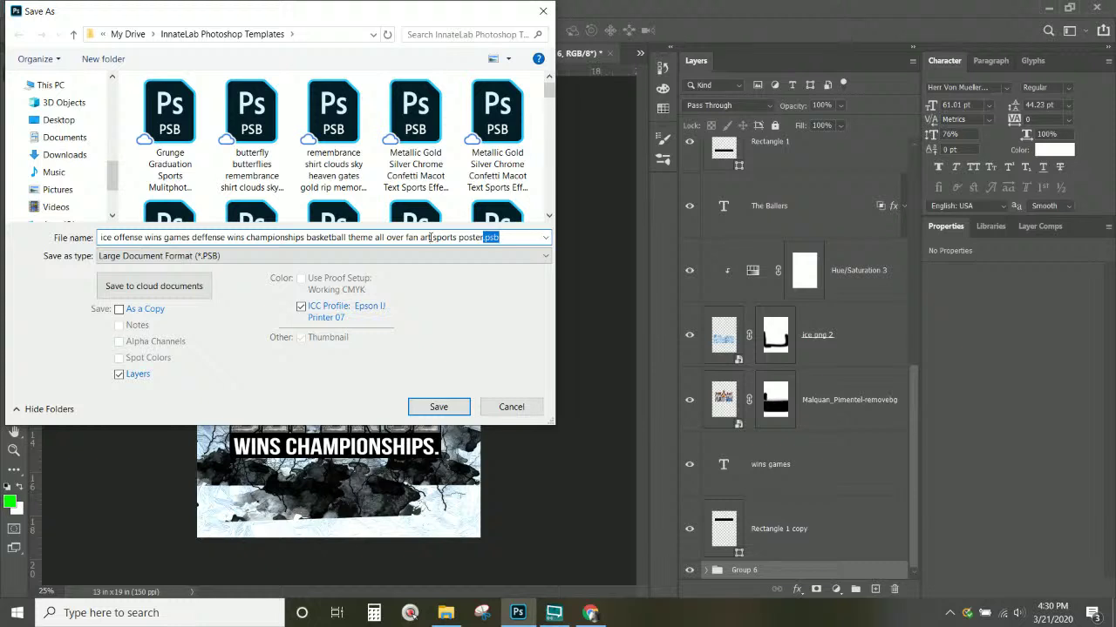
left_click_drag(406, 238, 729, 239)
left_click(377, 237)
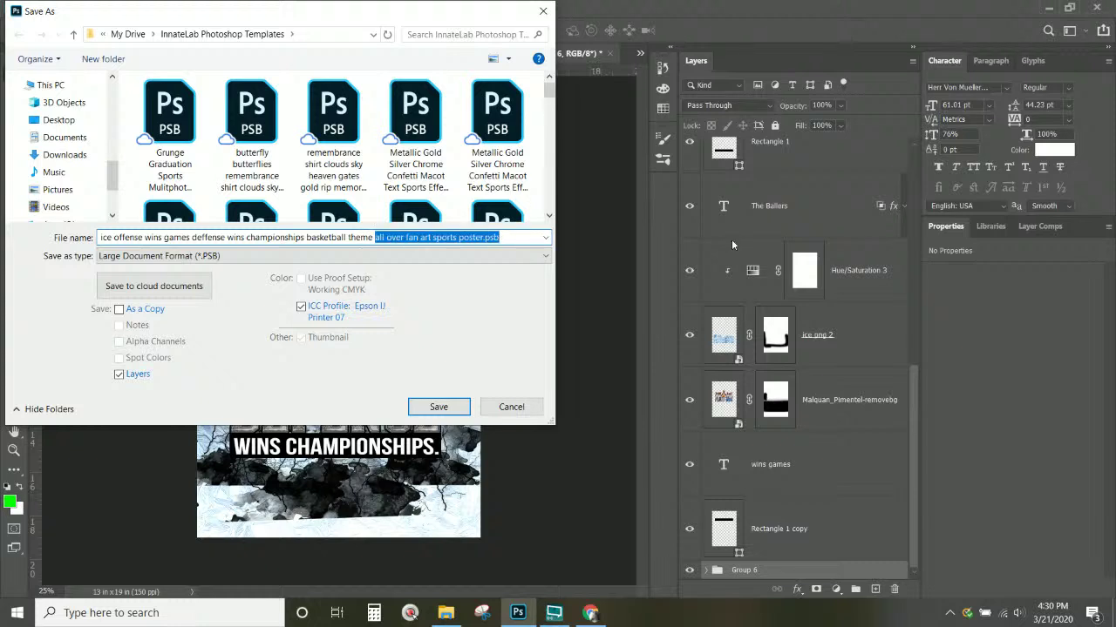
type("13x19")
key("Return")
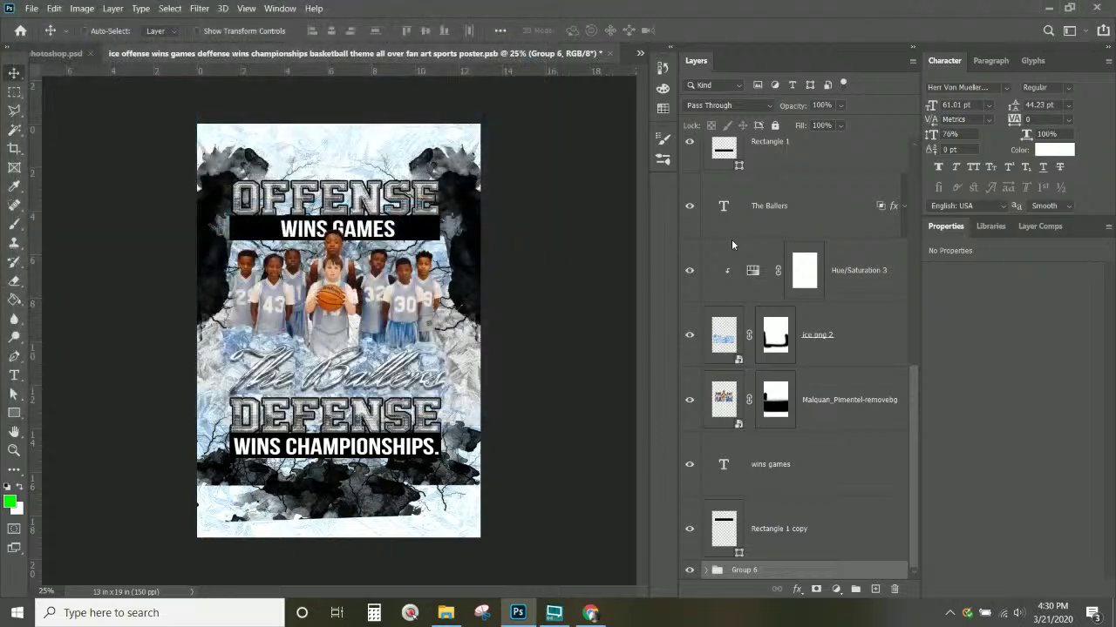
key("Return")
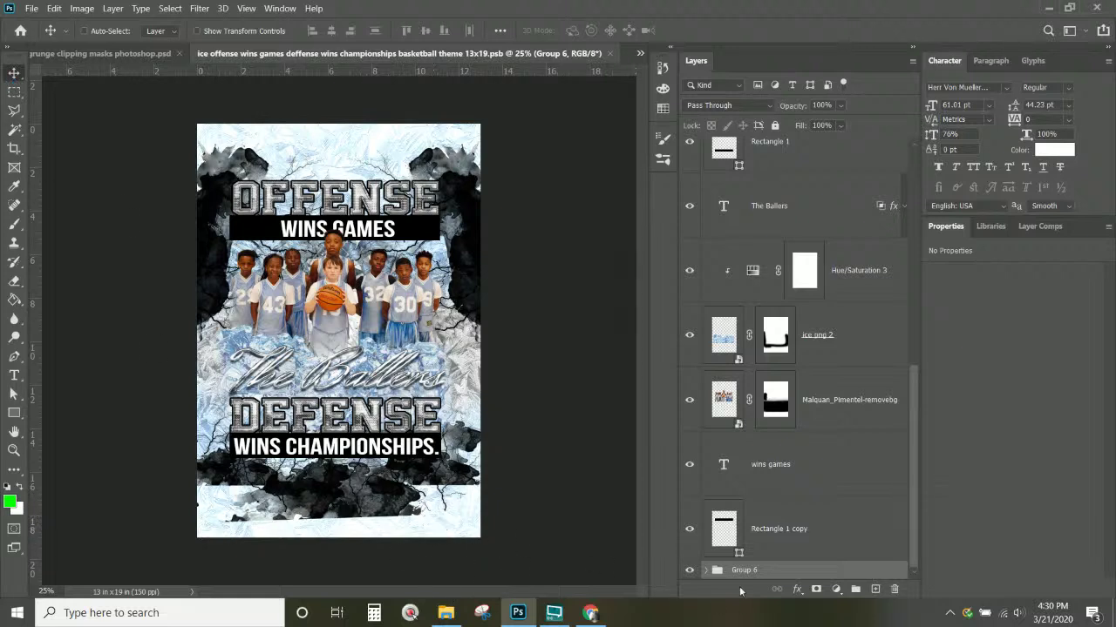
Expand Group 6 and move Layer 20 of the left sleeve group inward behind the OFFENSE headline, to about X -1.95 in, Y 0.23 in.
left_click(707, 570)
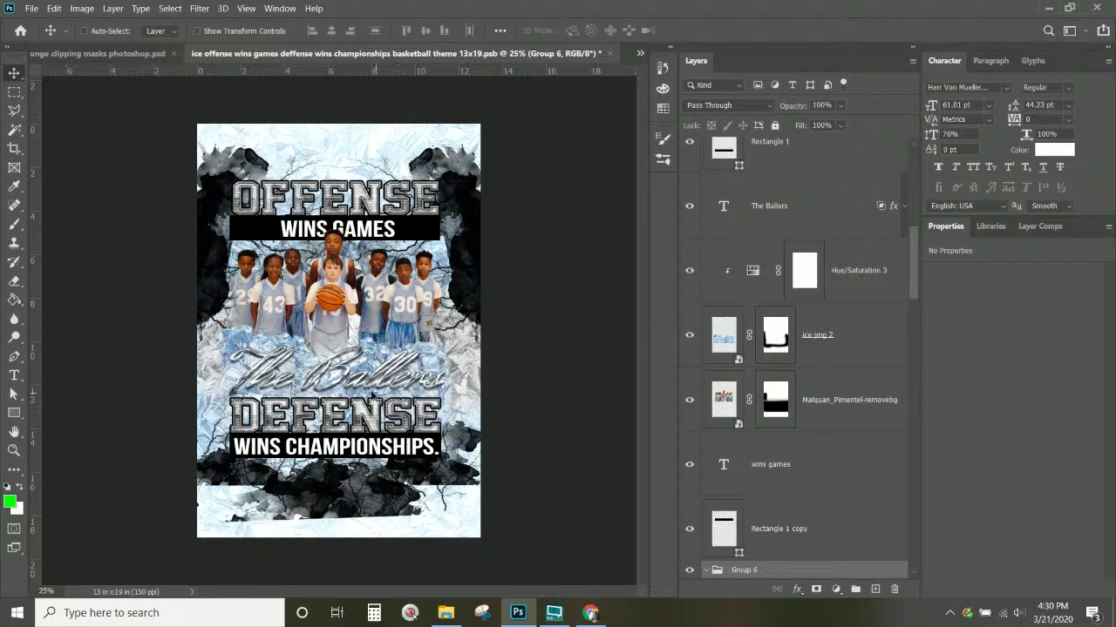
right_click(212, 192)
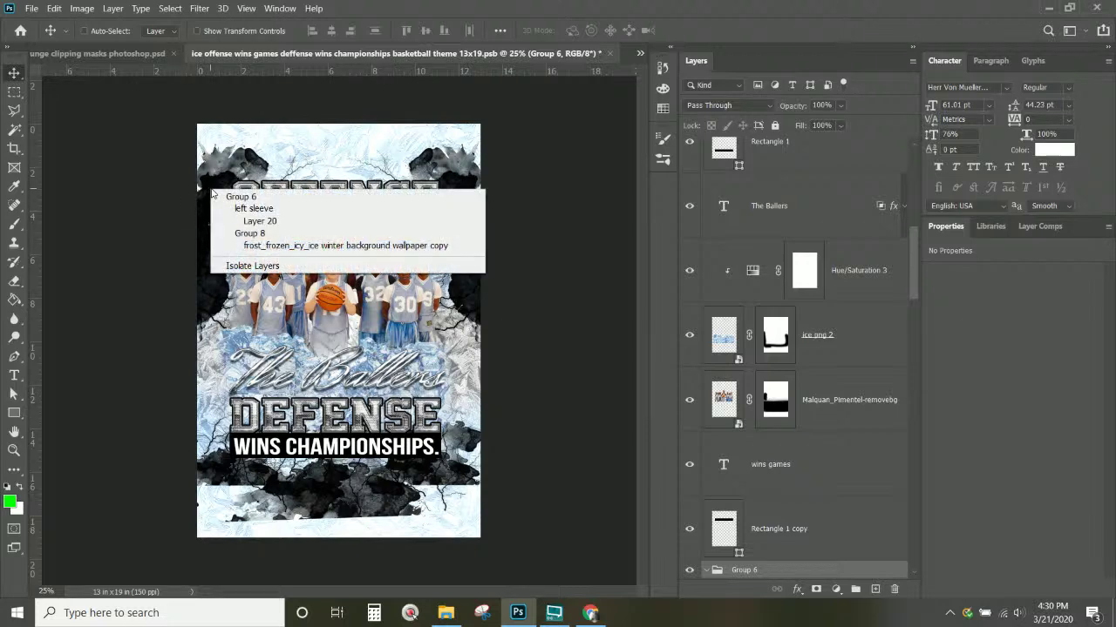
left_click(259, 222)
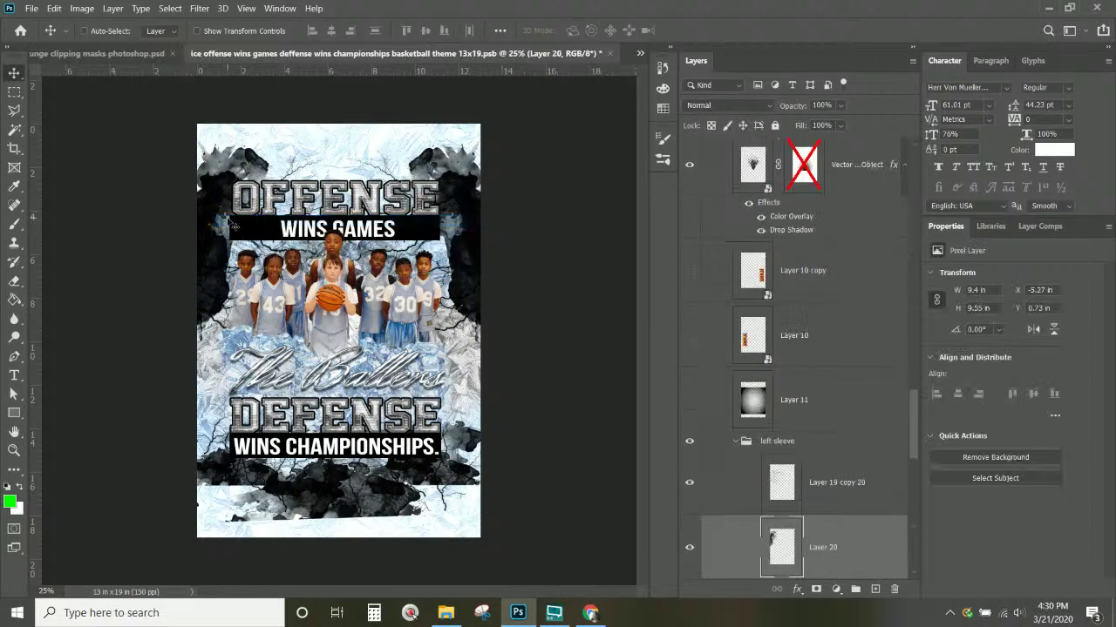
left_click_drag(260, 221, 291, 137)
mouse_move(282, 192)
left_mouse_down()
mouse_move(277, 200)
mouse_move(297, 209)
left_mouse_up()
Fine-tune the left sleeve's Layer 20 behind the OFFENSE headline, placing it at about X -1.32 in, Y 0.2 in.
key("ctrl+t")
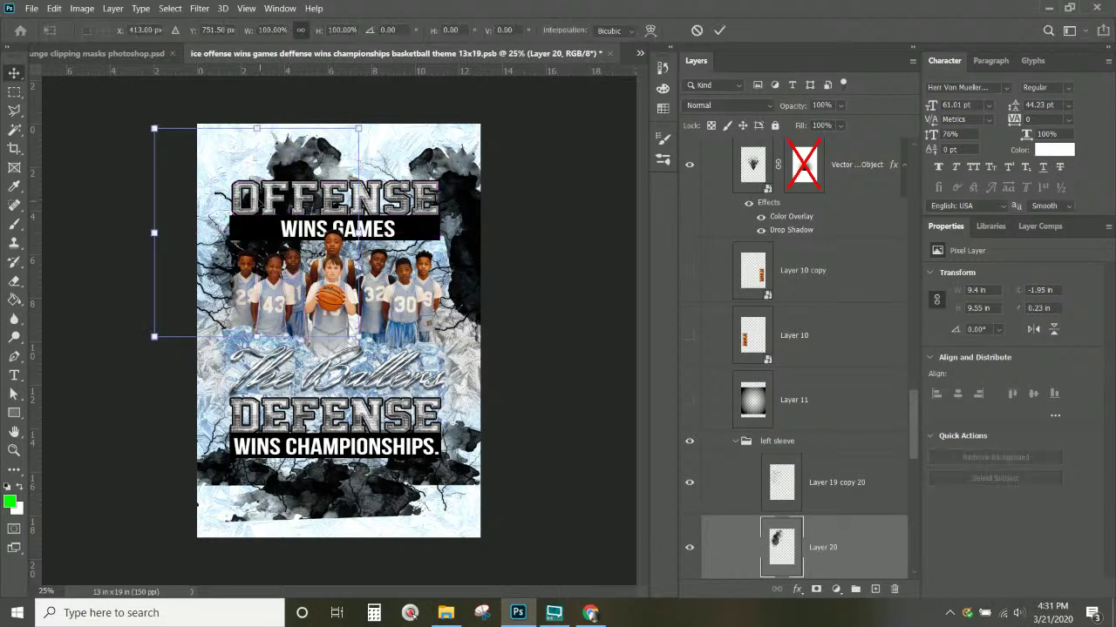
mouse_move(193, 209)
left_mouse_down()
mouse_move(144, 202)
mouse_move(225, 213)
left_mouse_up()
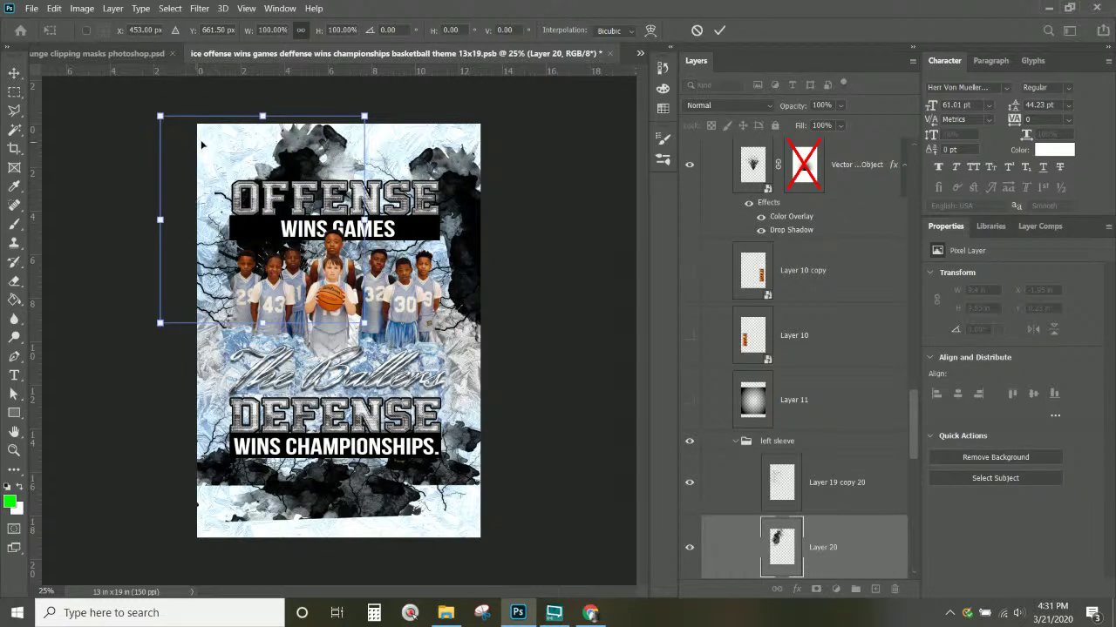
mouse_move(230, 237)
left_mouse_down()
mouse_move(250, 238)
mouse_move(229, 237)
left_mouse_up()
key("ctrl+plus")
key("ctrl+plus")
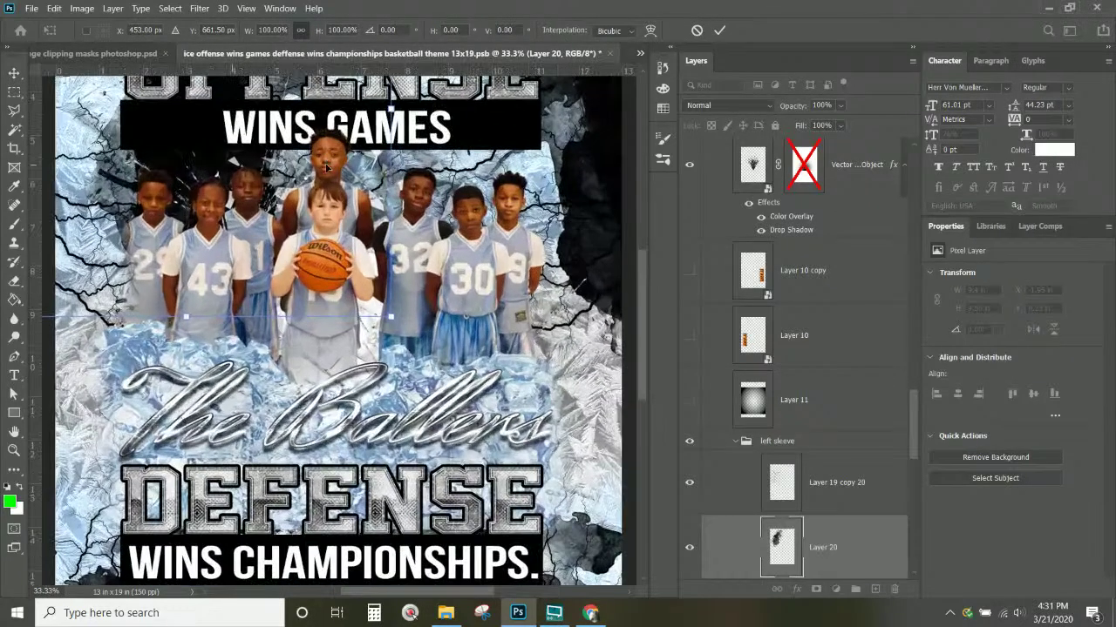
key("ctrl+plus")
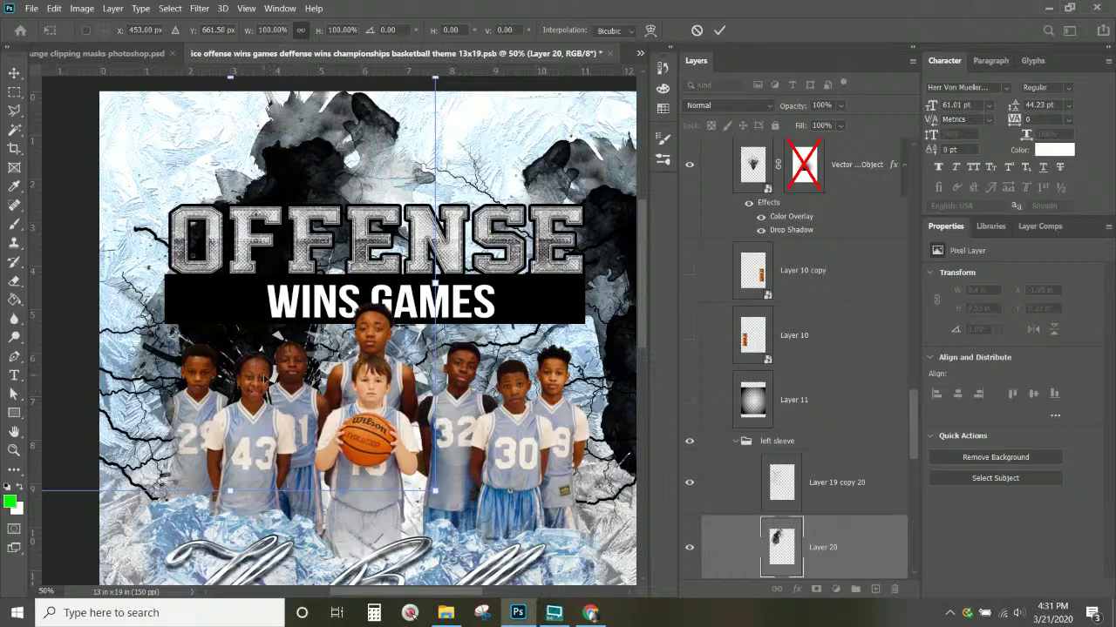
key("ctrl+minus")
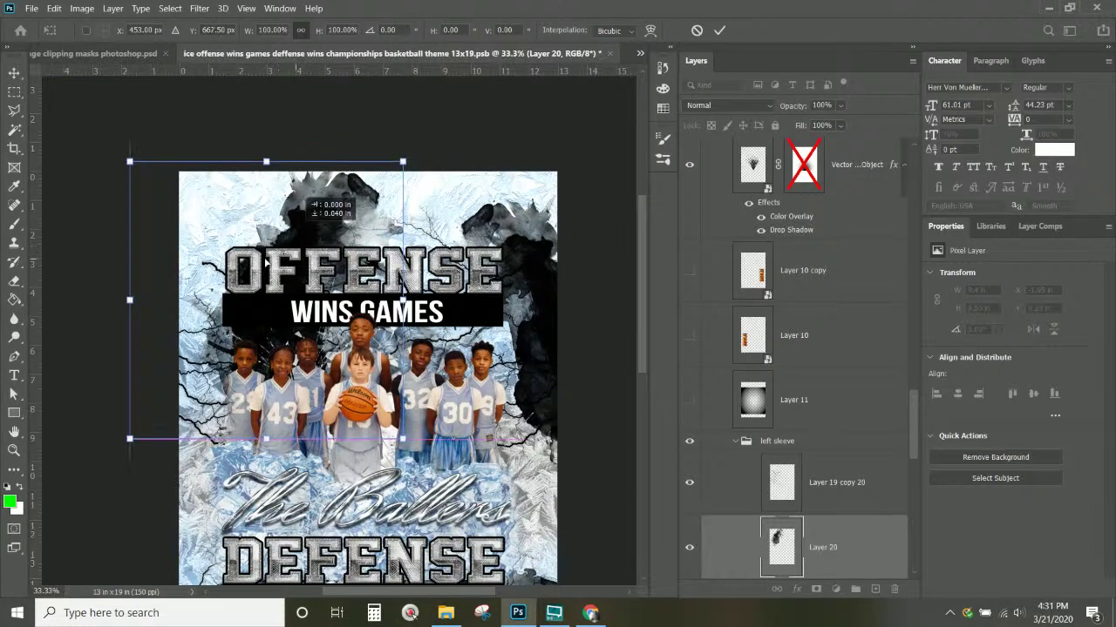
left_click_drag(295, 232, 306, 256)
key("Return")
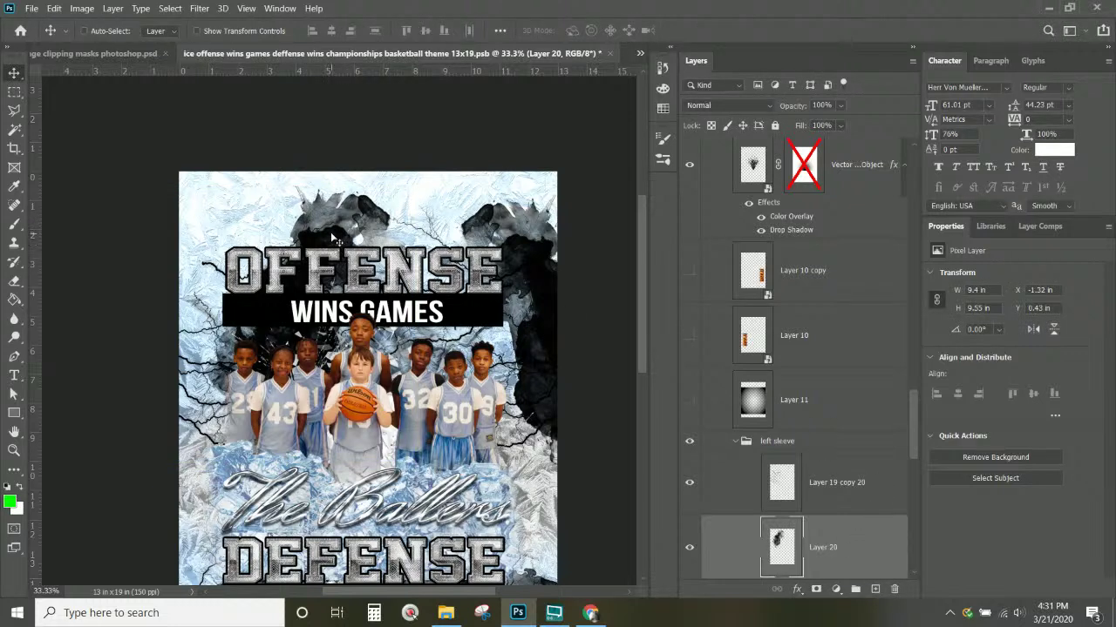
left_click_drag(329, 250, 330, 230)
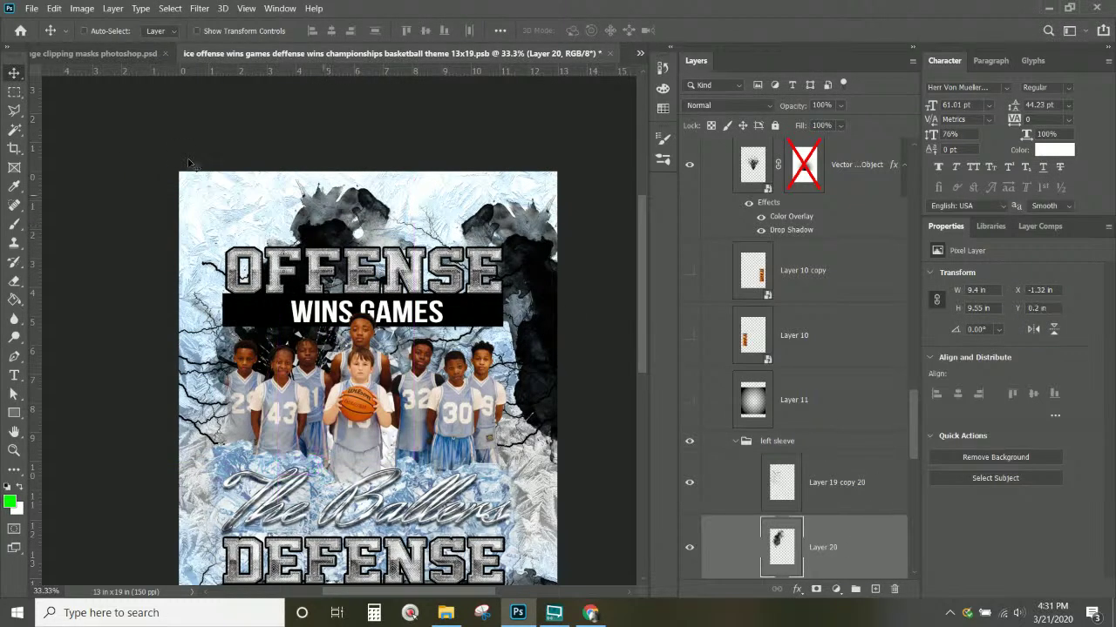
Scale the left sleeve's Layer 20 to 137.96% and shift it to about X -3.33 in, Y 0.22 in behind the team photo.
key("ctrl")
key("ctrl+minus")
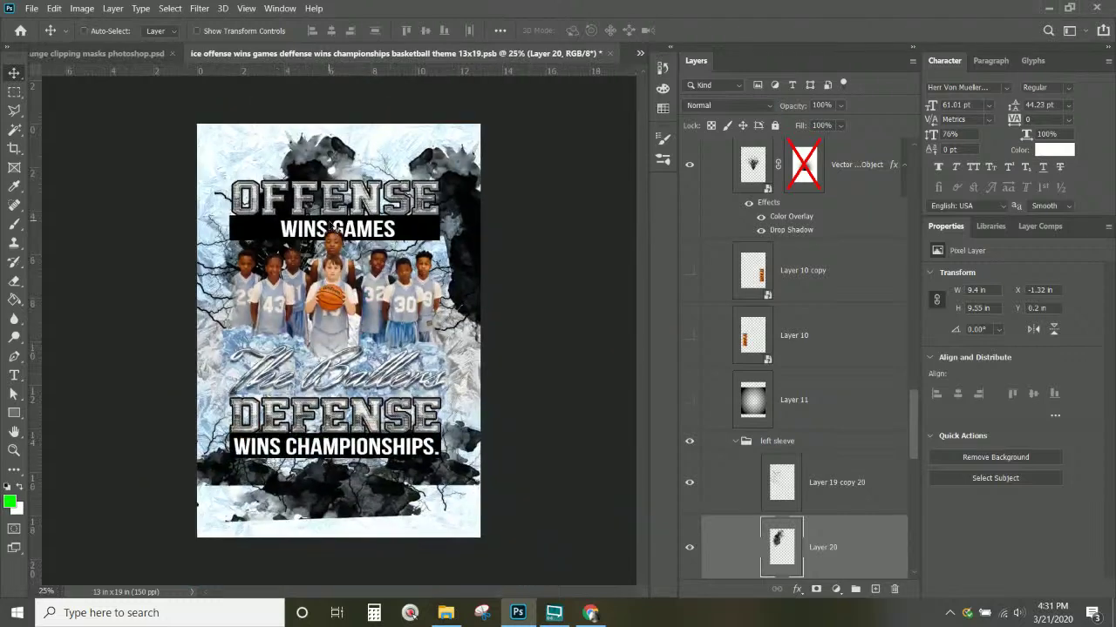
key("ctrl+t")
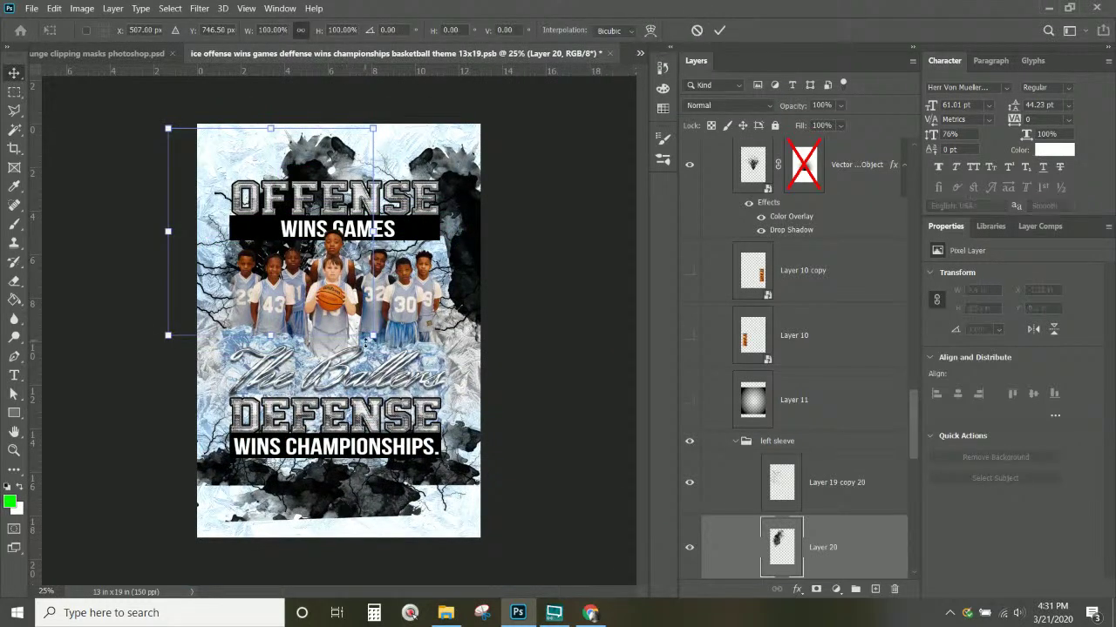
left_click_drag(373, 335, 450, 414)
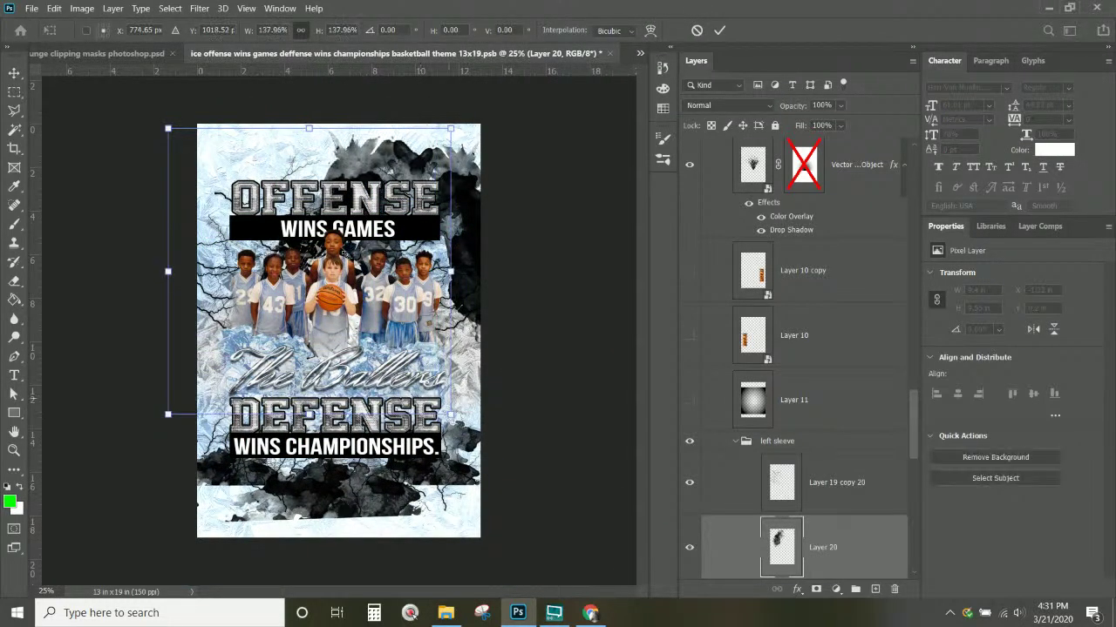
left_click_drag(363, 225, 320, 227)
key("Return")
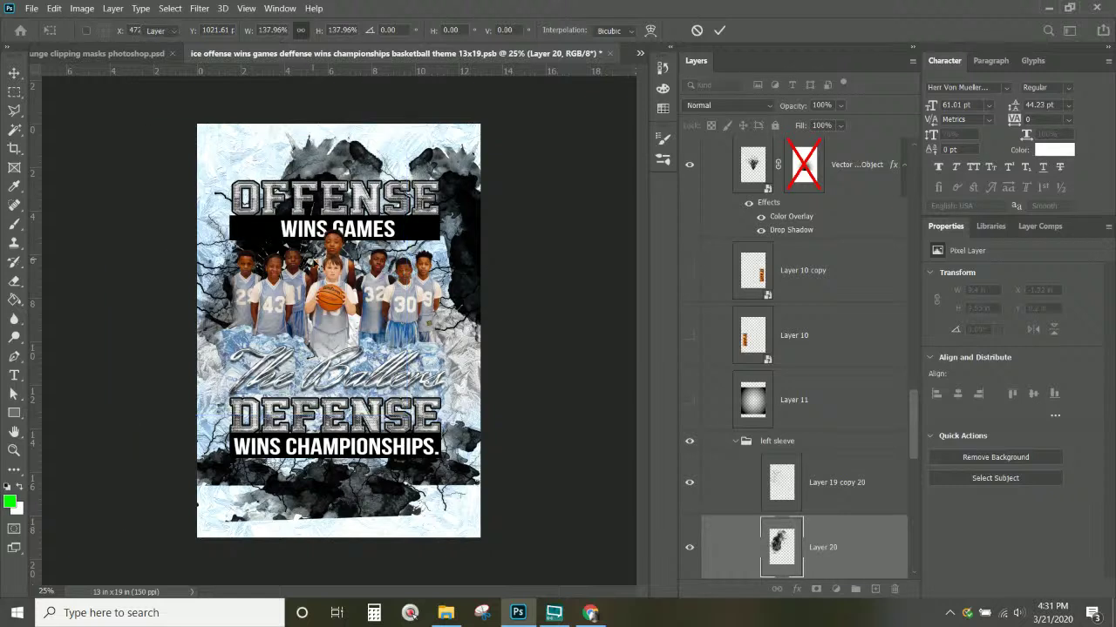
Move Layer 20 of the right sleeve group behind the players, to about X 5.05 in, Y 2.51 in.
right_click(483, 243)
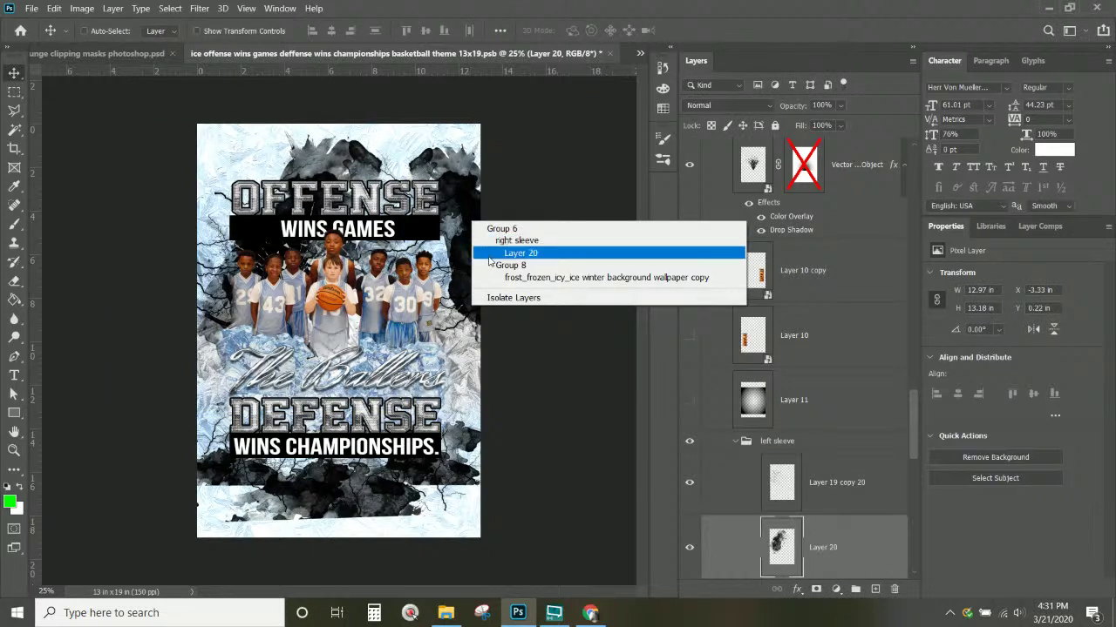
left_click(489, 255)
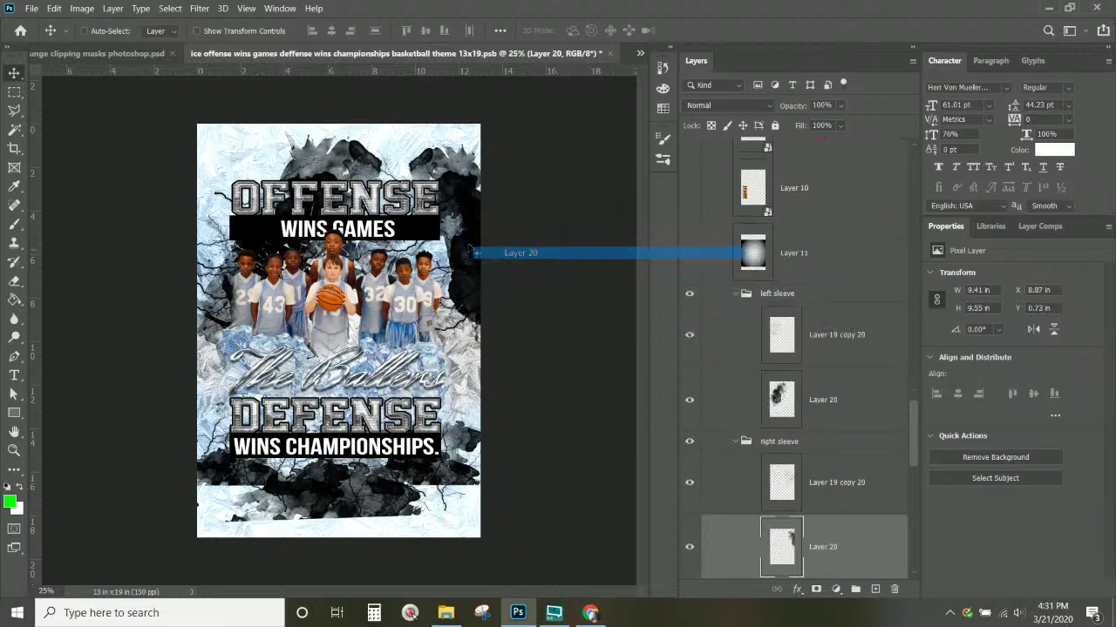
mouse_move(334, 250)
left_mouse_down()
mouse_move(410, 244)
mouse_move(378, 283)
left_mouse_up()
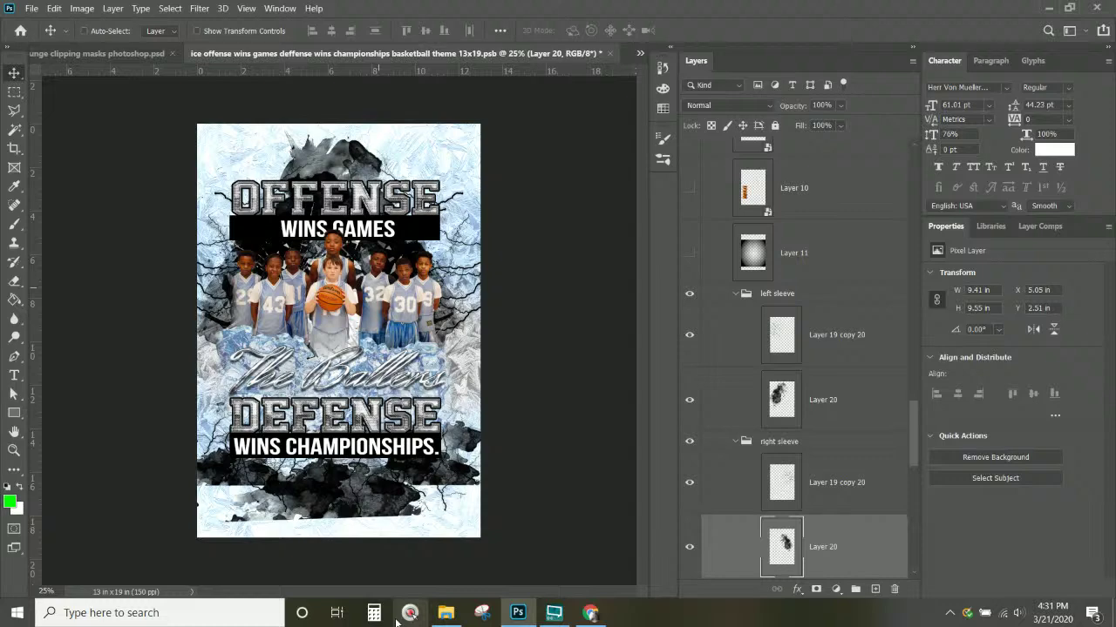
Move Layer 19 copy 2 of the bottom hem group up to about Y 11.67 in and compare the poster with it hidden and shown.
right_click(390, 506)
left_click(452, 419)
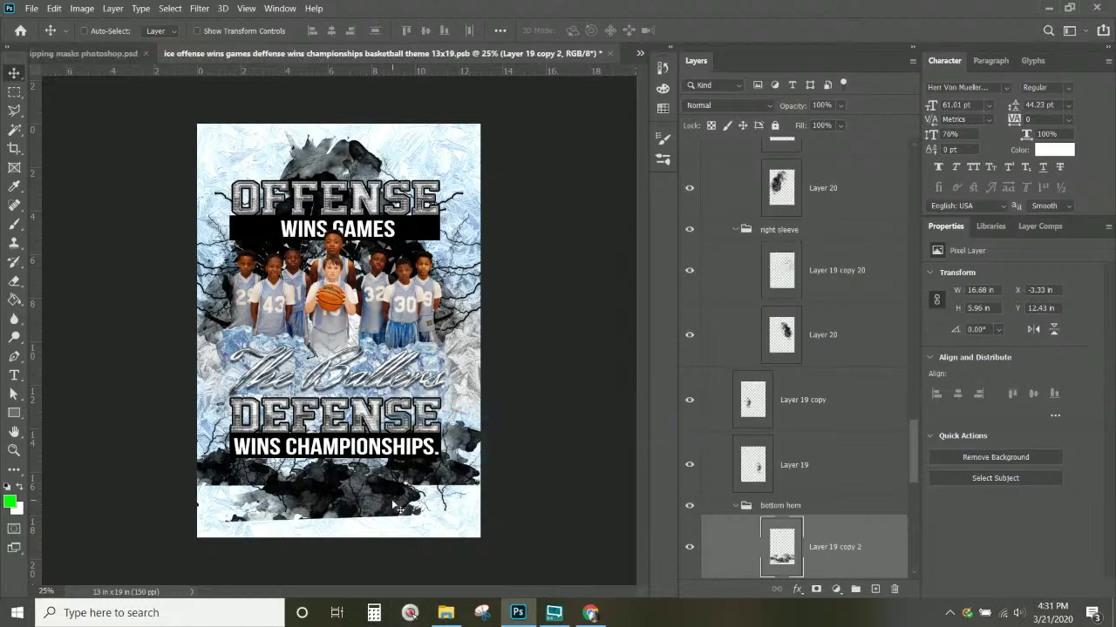
mouse_move(396, 488)
left_mouse_down()
mouse_move(403, 547)
mouse_move(402, 493)
left_mouse_up()
left_click(689, 547)
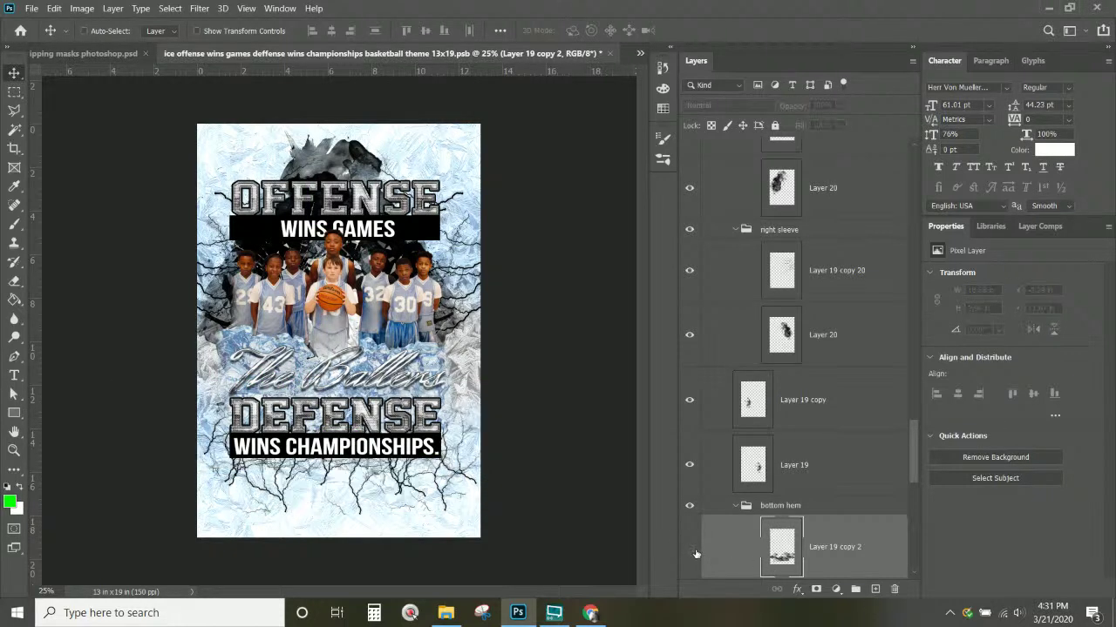
left_click(690, 547)
Flip Layer 19 copy 2 horizontally and vertically, narrow it to about 13.77 in wide, and place it behind the DEFENSE text.
scroll(841, 414, "down", 3)
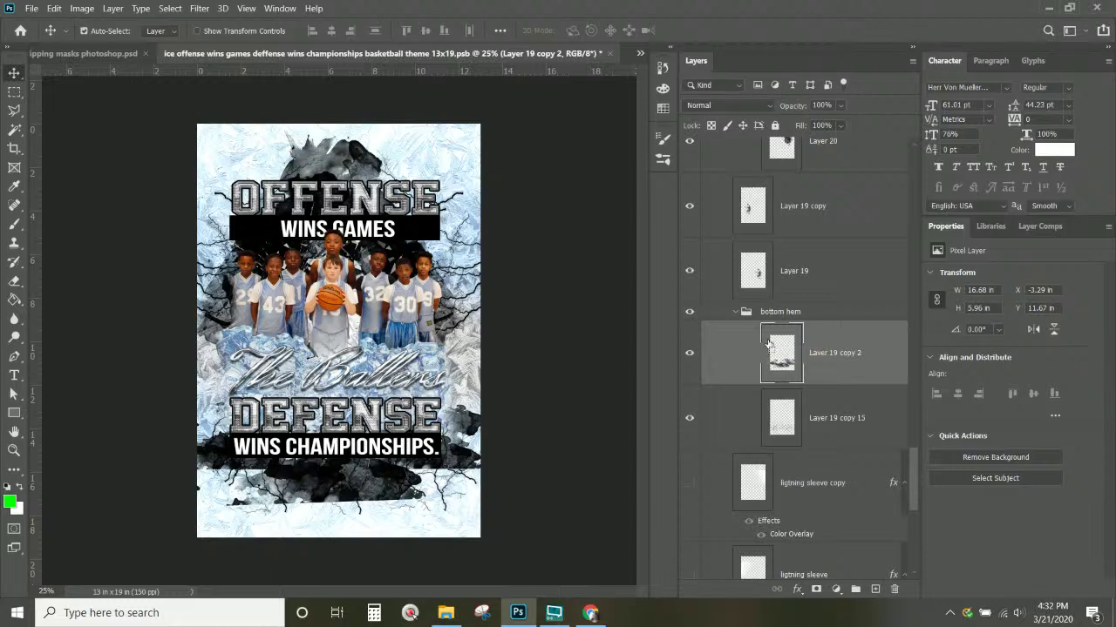
key("ctrl+t")
left_click_drag(72, 343, 503, 554)
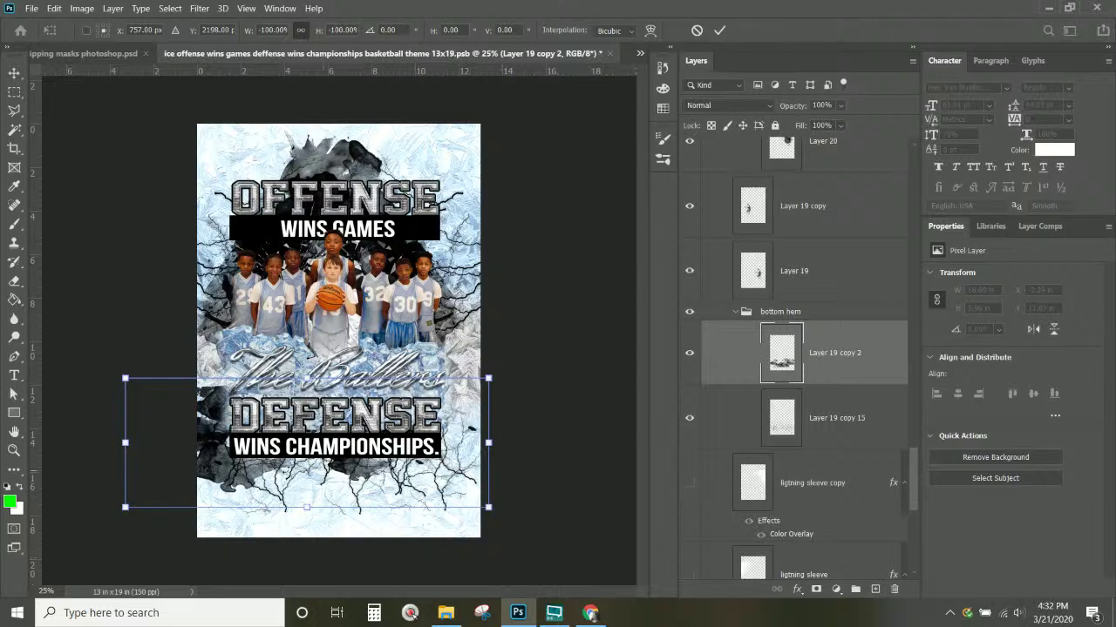
left_click_drag(312, 484, 389, 477)
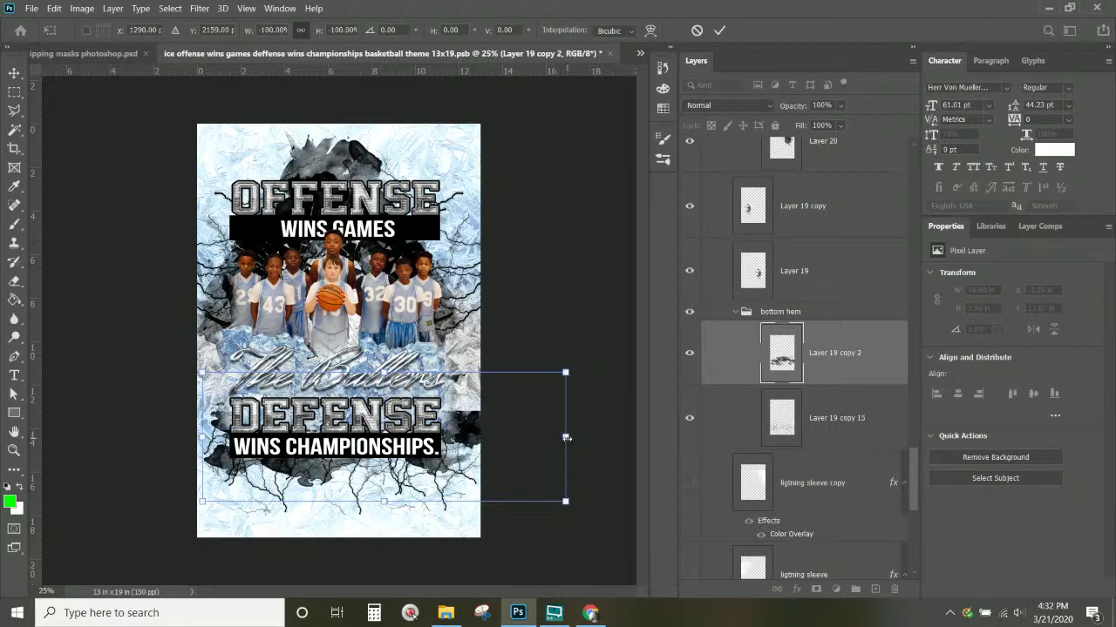
left_click_drag(566, 437, 501, 437)
key("Return")
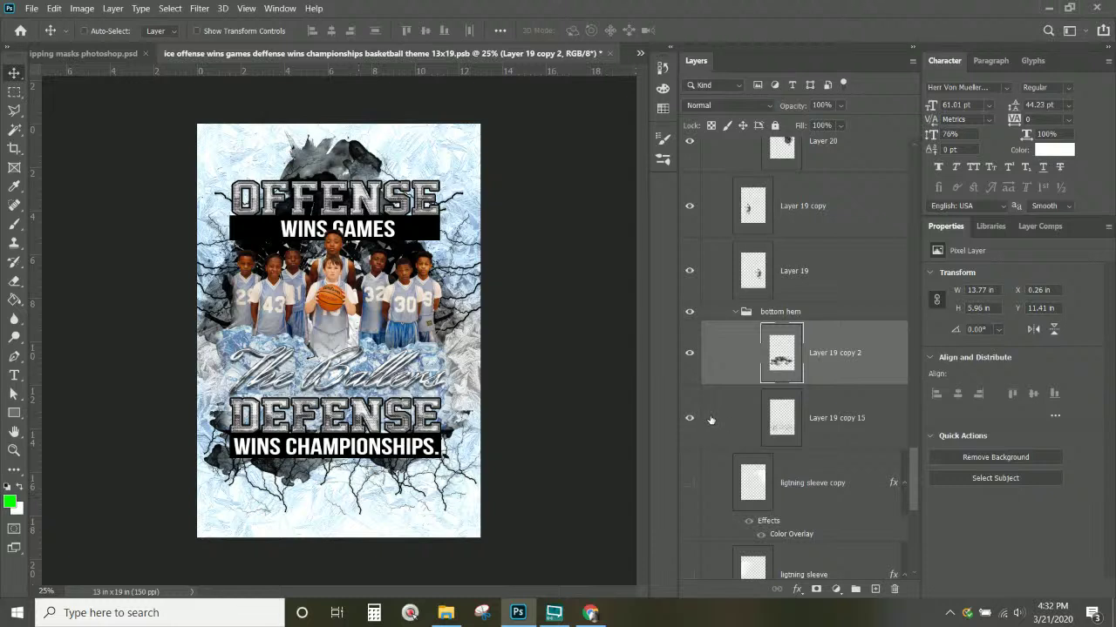
Select Layer 19 copy 15 in the bottom hem group and compare the poster with it hidden and shown.
scroll(722, 417, "down", 2)
left_click(842, 361)
left_click(708, 291)
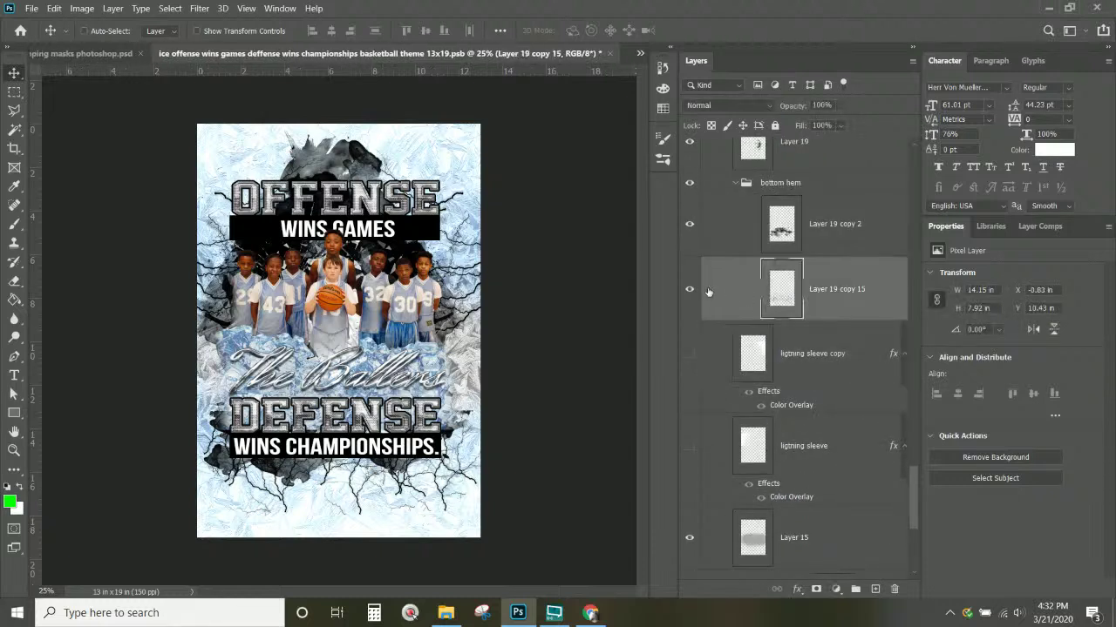
left_click(686, 297)
left_click(688, 291)
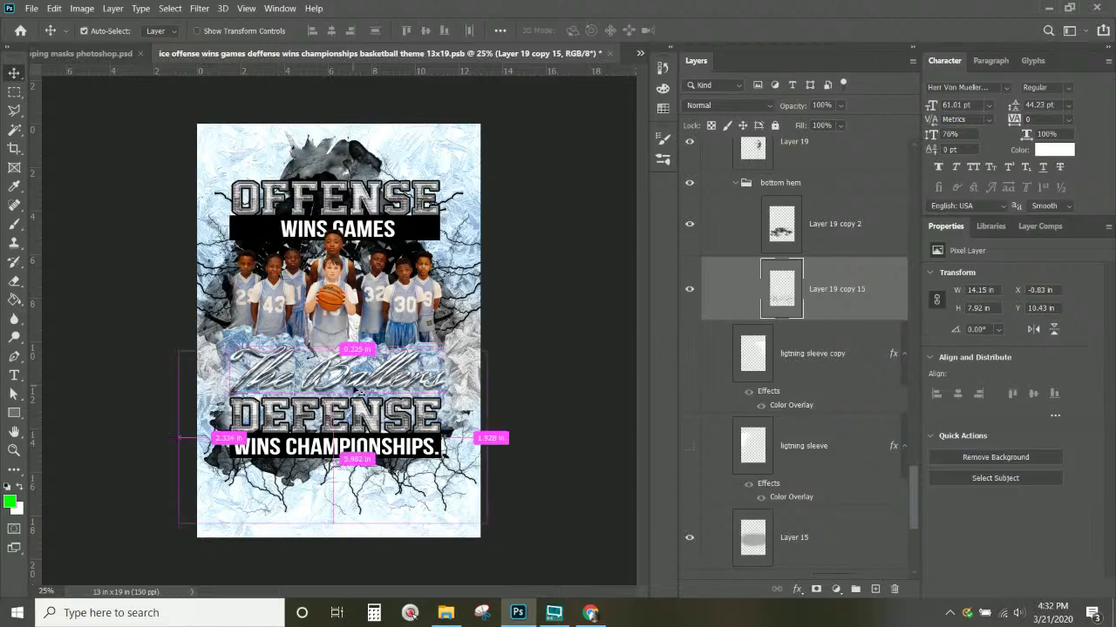
Shrink Layer 19 copy 15 to about 12.44 by 6.59 in and place its cracks beneath WINS CHAMPIONSHIPS, at about X 0.24 in, Y 12.21 in.
key("ctrl+t")
left_click_drag(179, 315, 481, 539)
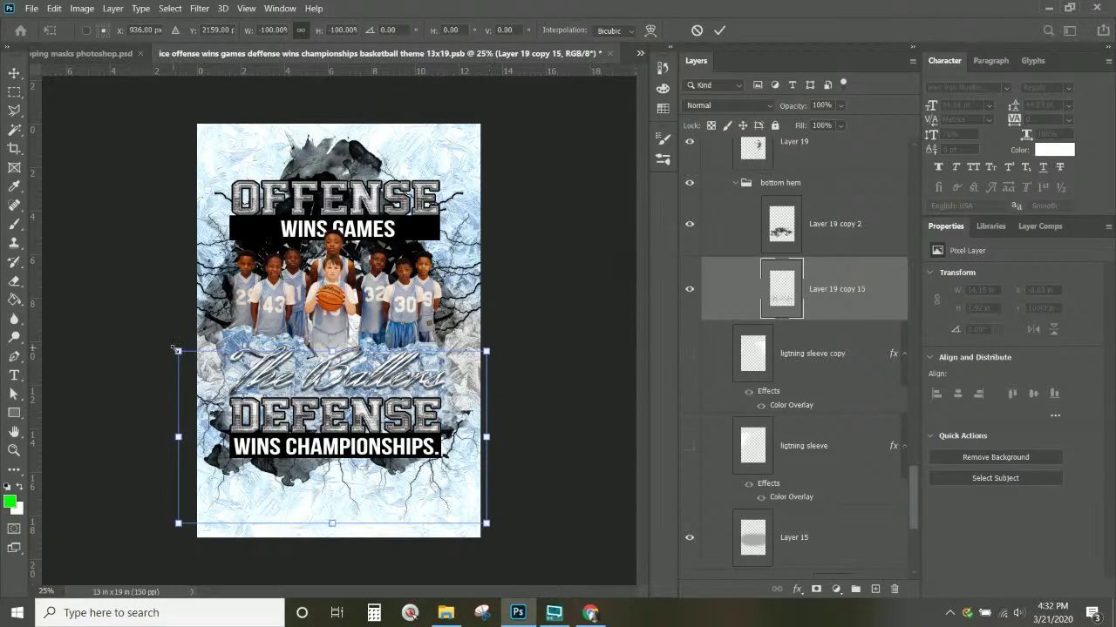
left_click_drag(177, 349, 214, 380)
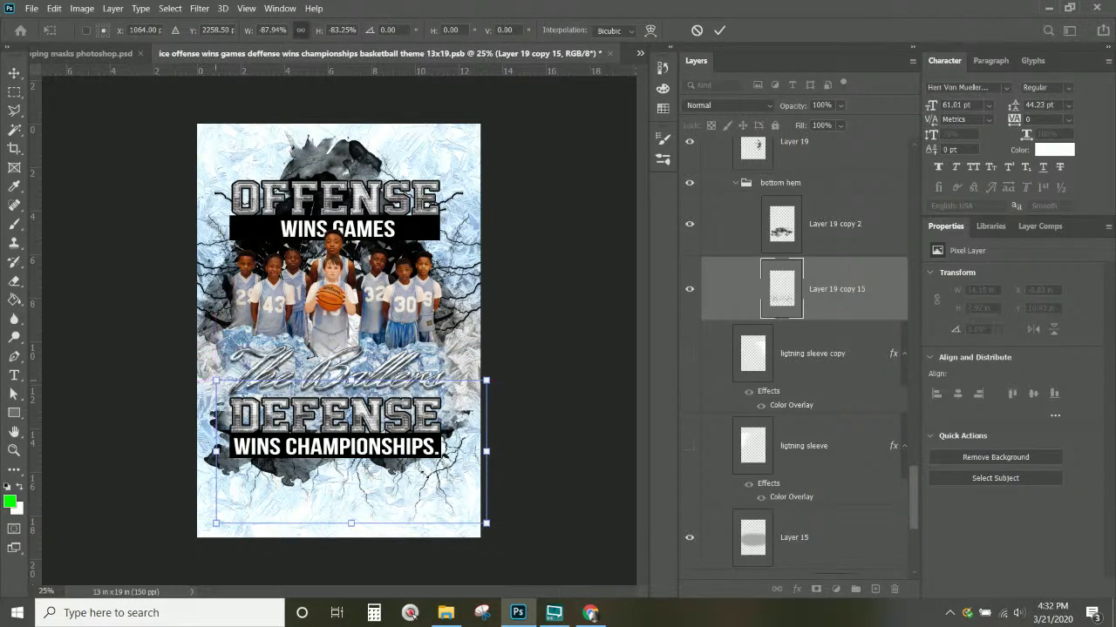
mouse_move(441, 443)
left_mouse_down()
mouse_move(433, 462)
mouse_move(427, 453)
left_mouse_up()
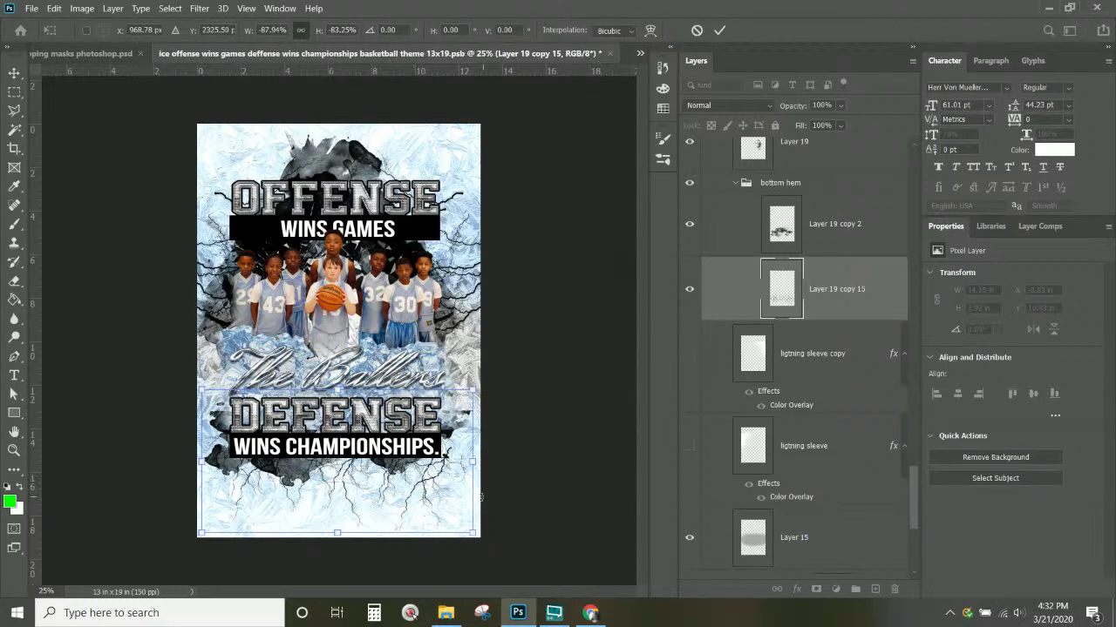
key("Return")
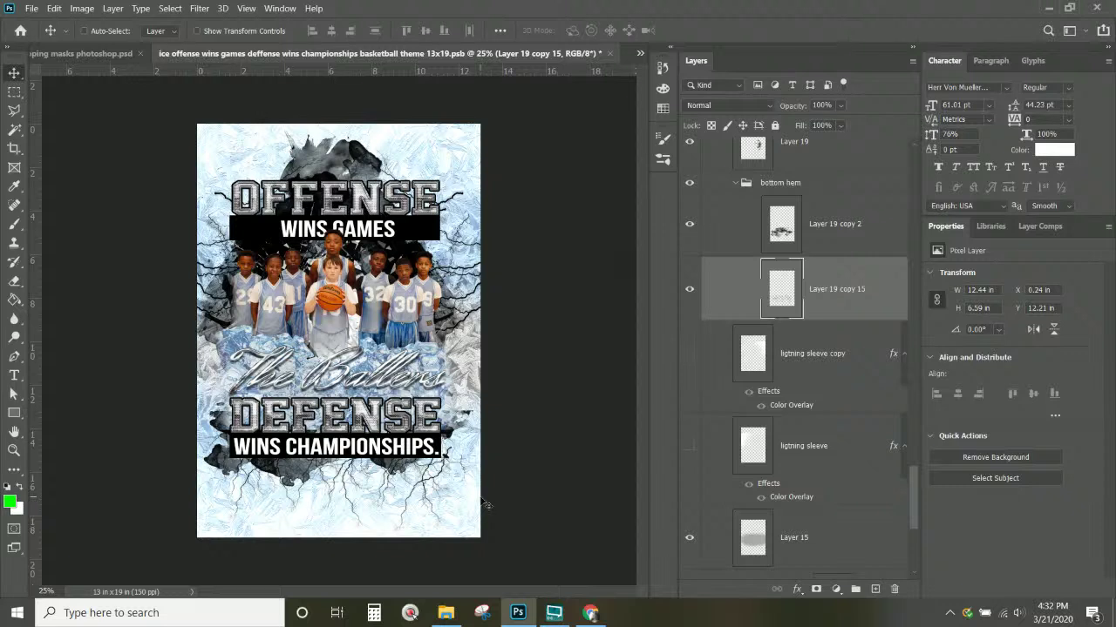
Delete the ligtning sleeve copy, ligtning sleeve and Layer 15 layers below the bottom hem group.
left_click(843, 373)
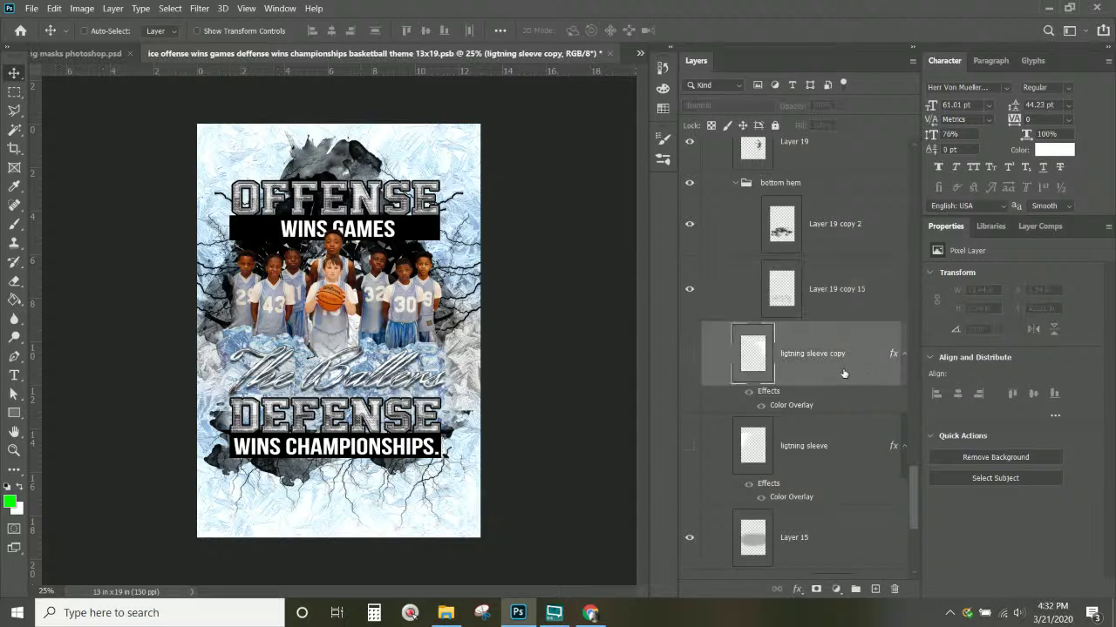
key("Delete")
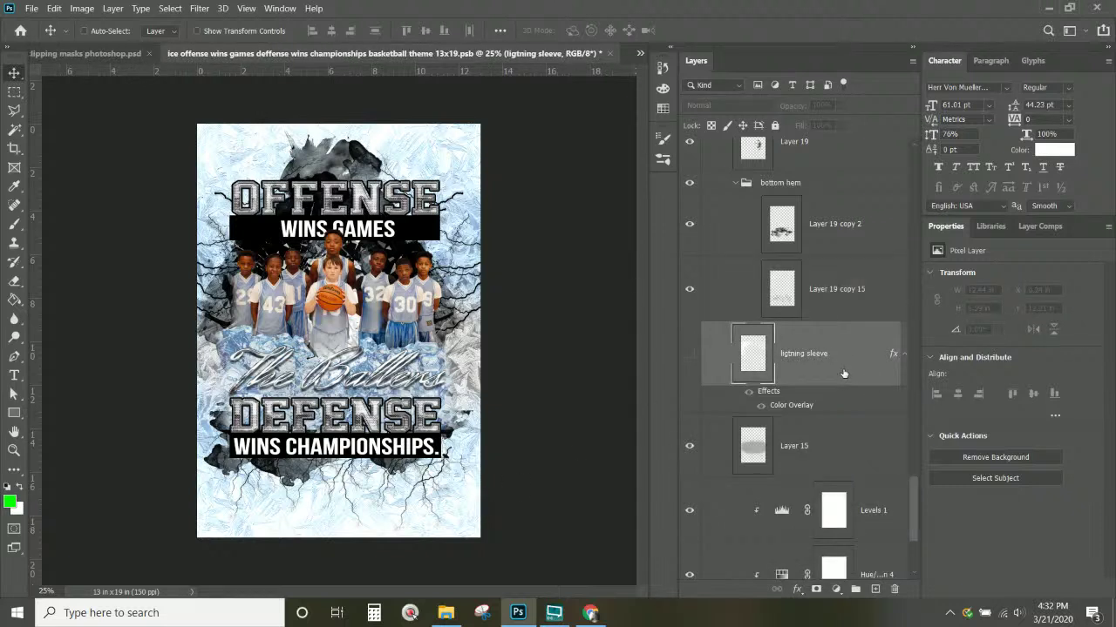
key("Delete")
key("Delete")
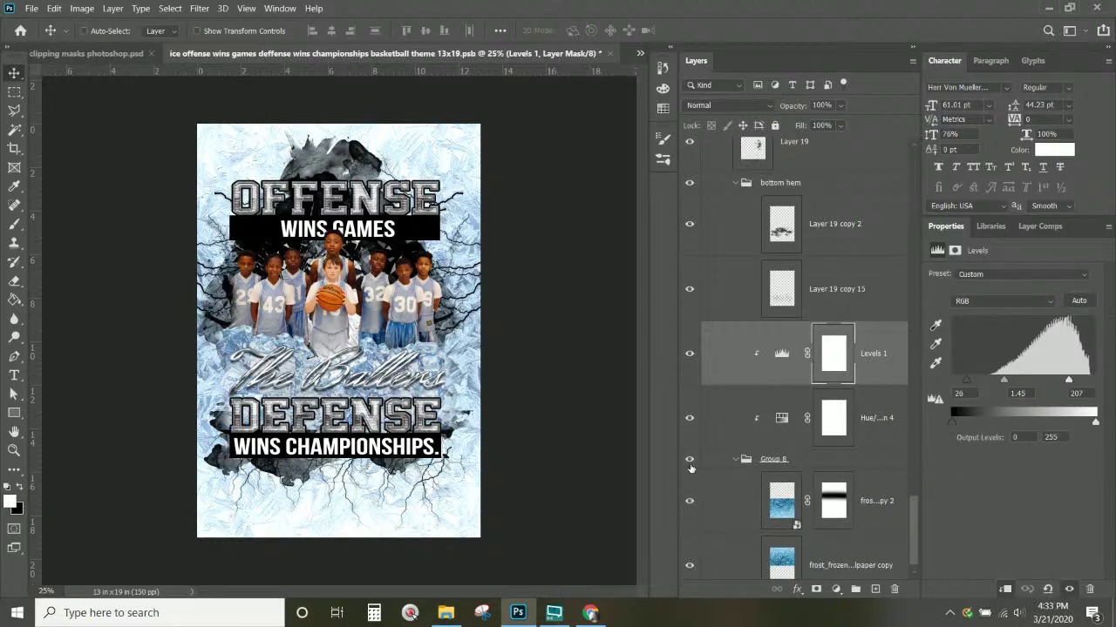
Check the frost background by hiding and showing it, and group Levels 1, the Hue/Saturation 4 adjustment and Group 8 together.
left_click(689, 504)
left_click(689, 503)
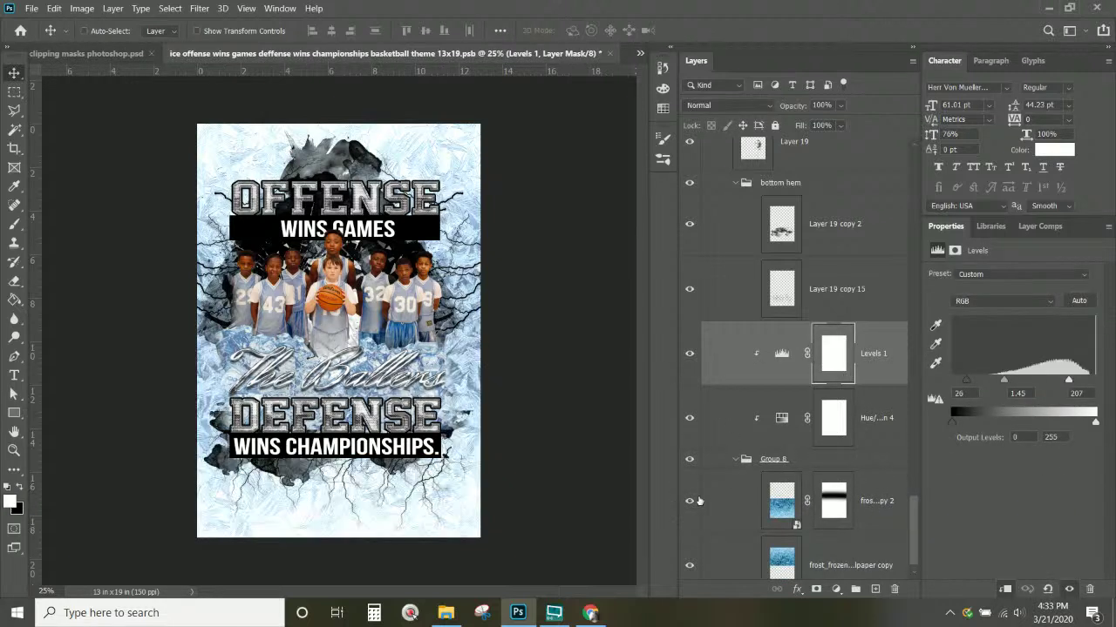
scroll(874, 349, "down", 1)
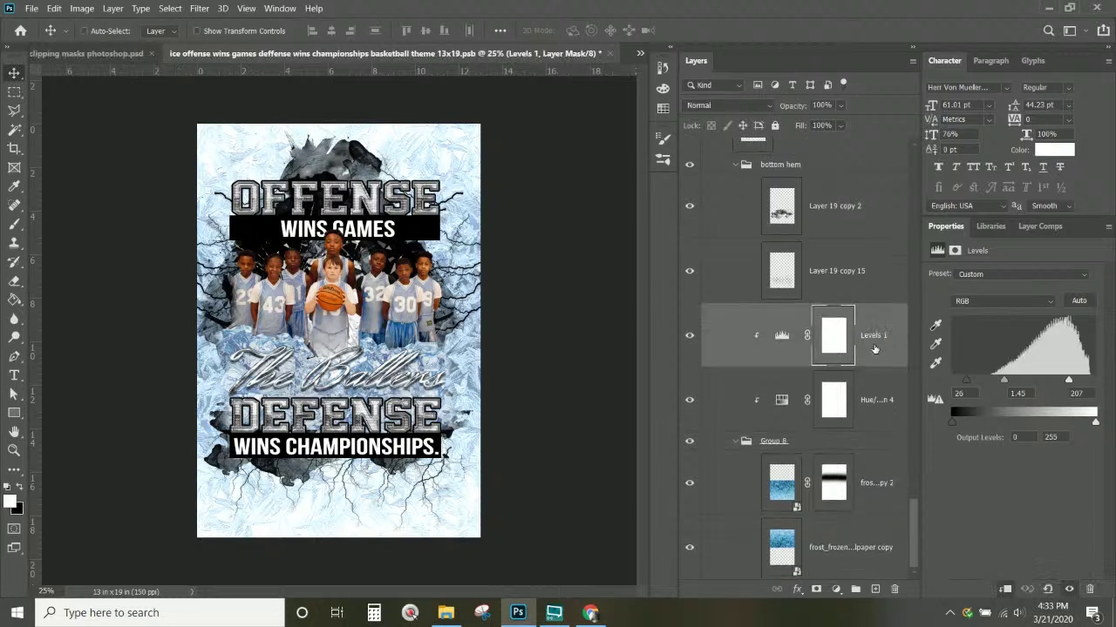
scroll(849, 510, "up", 3)
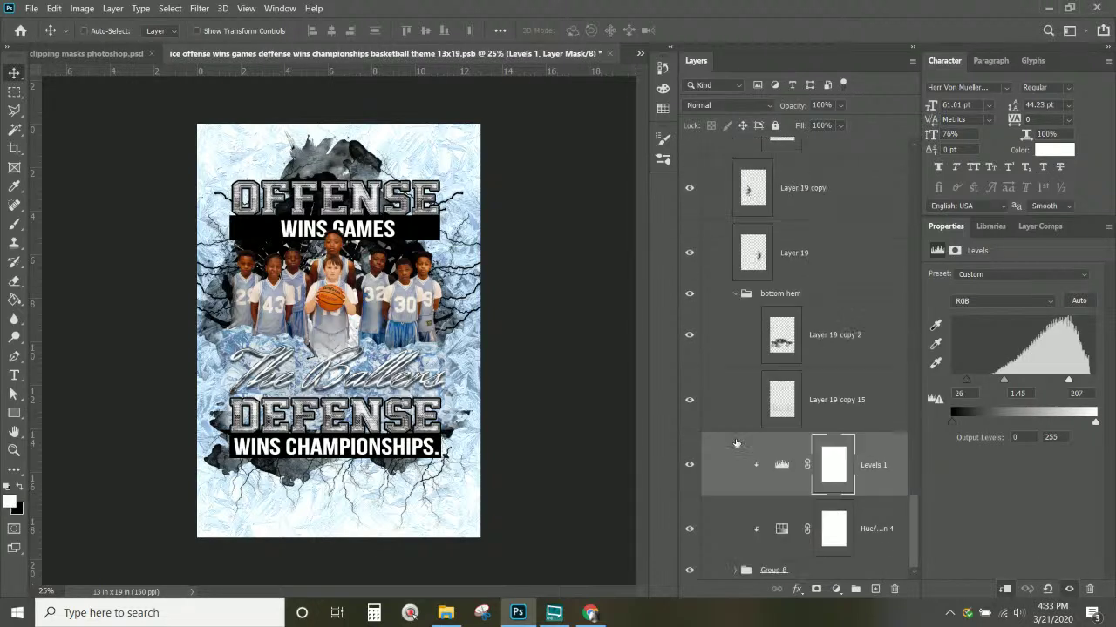
left_click(870, 572, "shift")
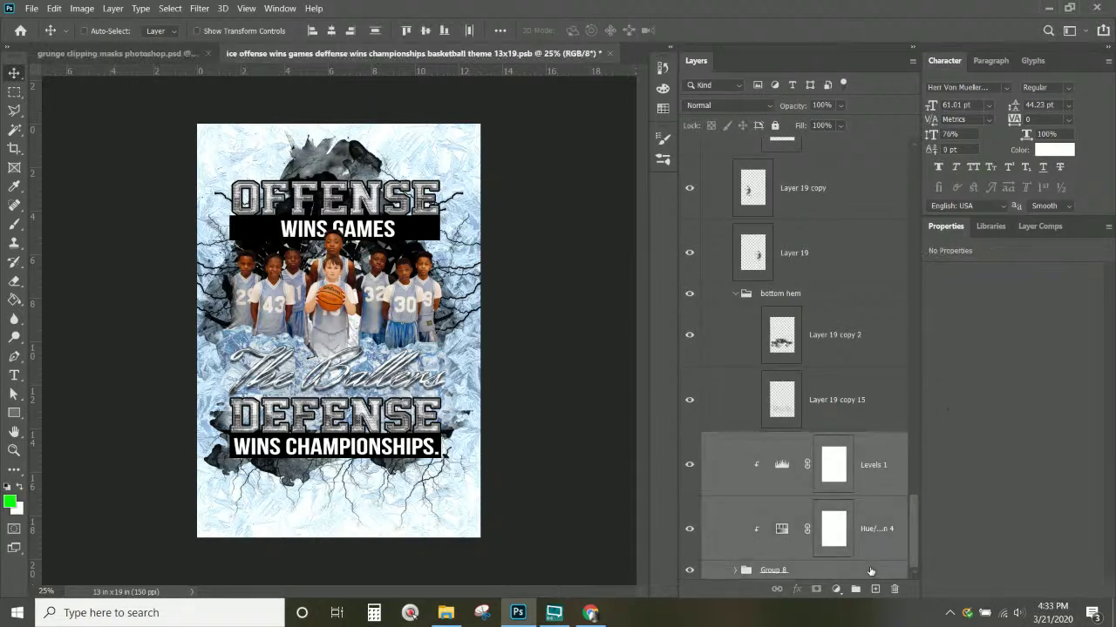
key("ctrl+g")
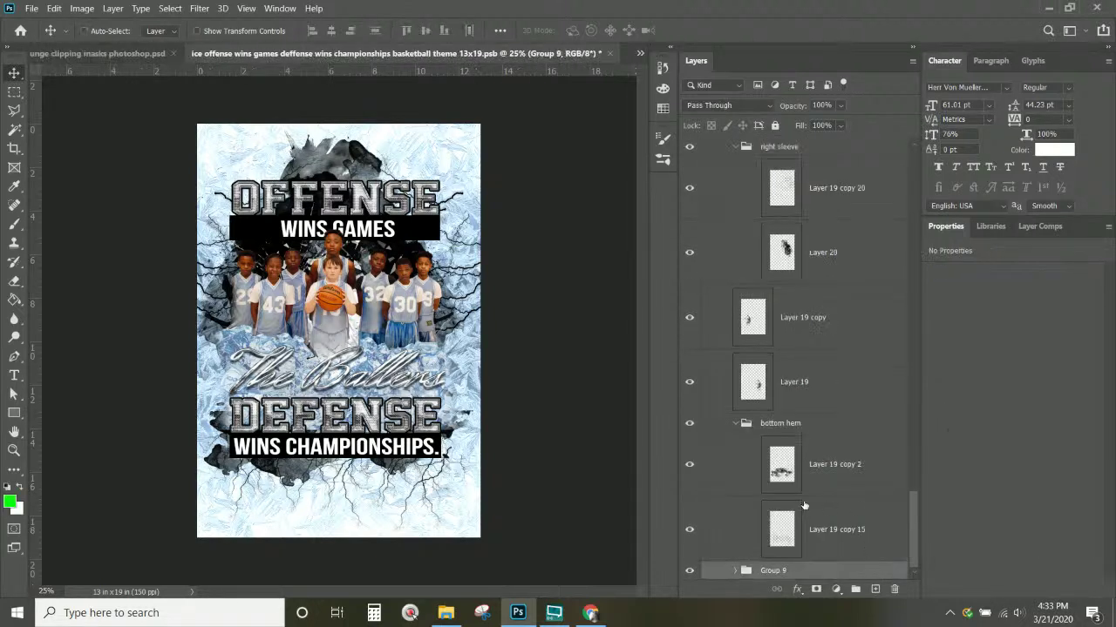
Add a layer mask to Group 9 and select the 2954 px splatter brush from the Splash Color set.
left_click(816, 589)
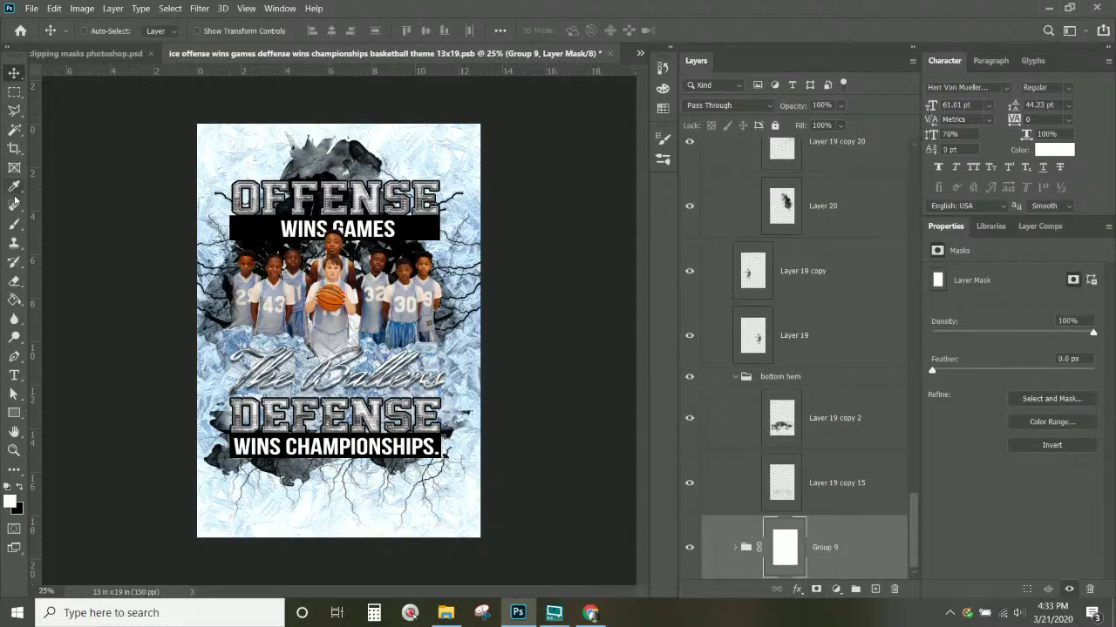
left_click(13, 229)
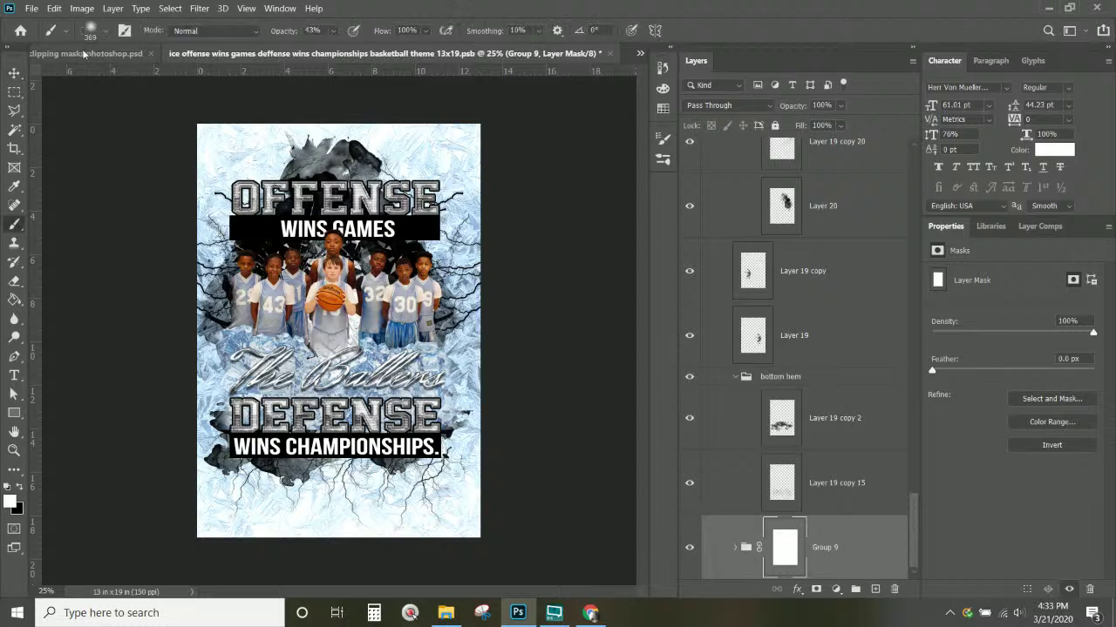
left_click(105, 31)
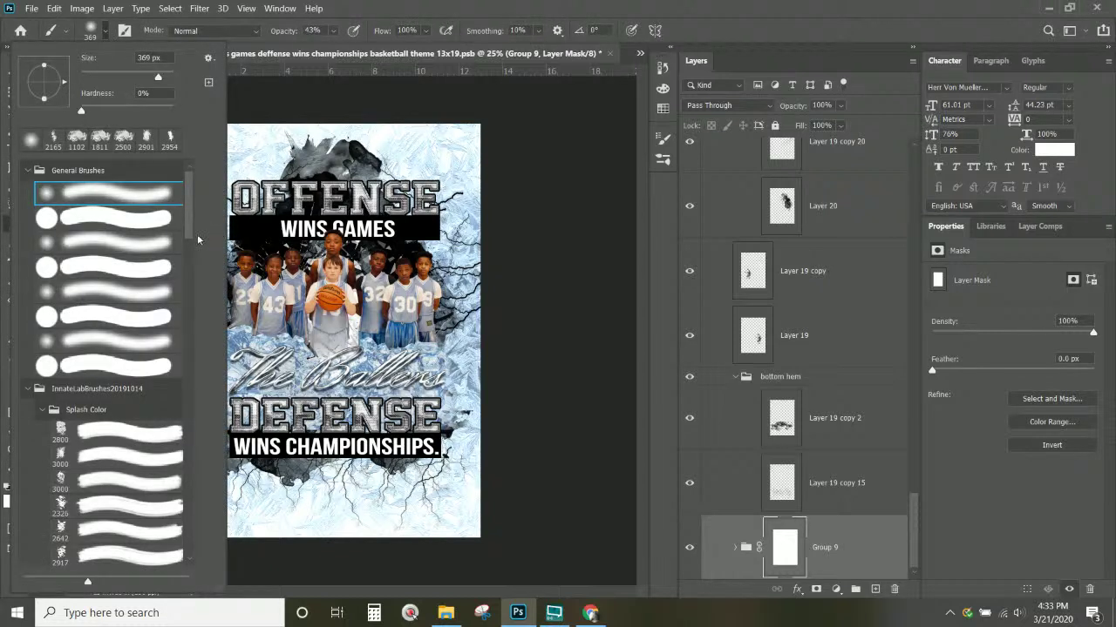
scroll(131, 377, "down", 6)
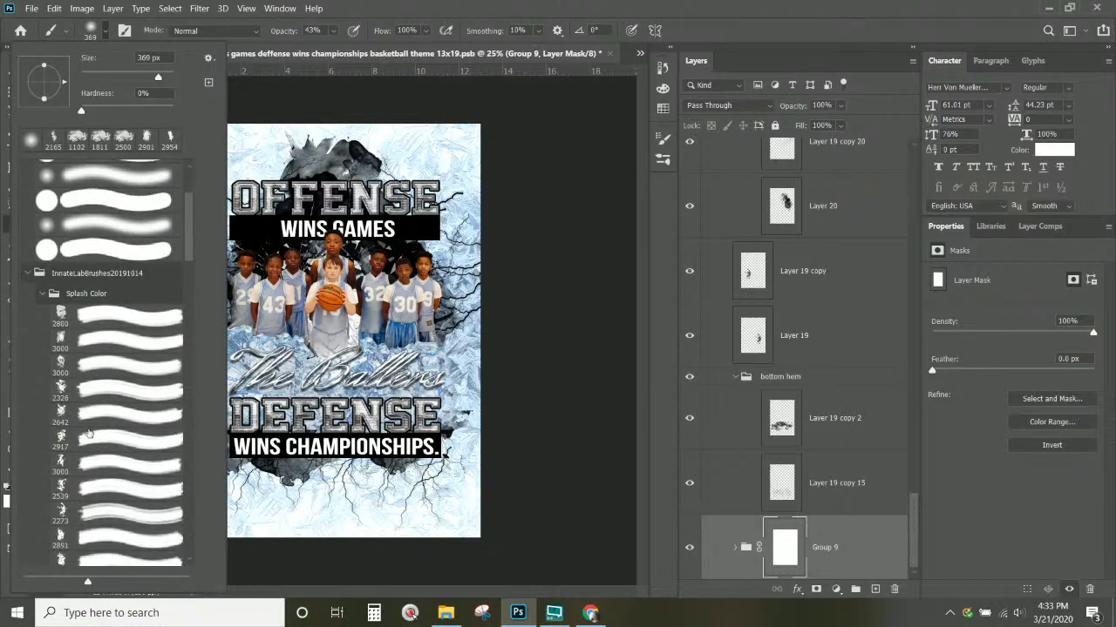
scroll(88, 429, "down", 4)
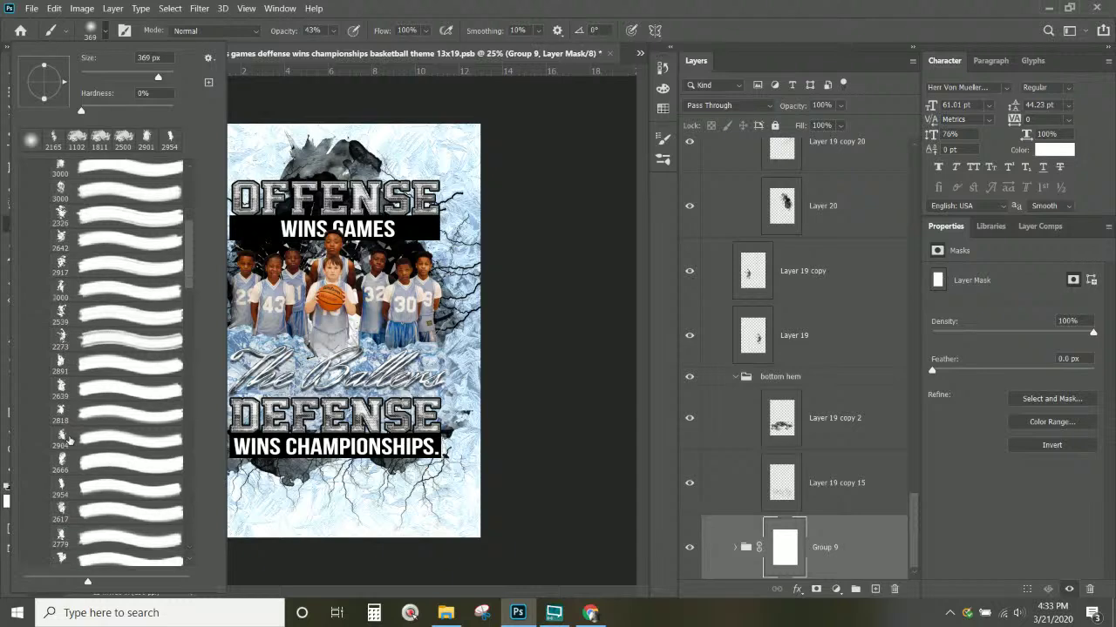
left_click(62, 439)
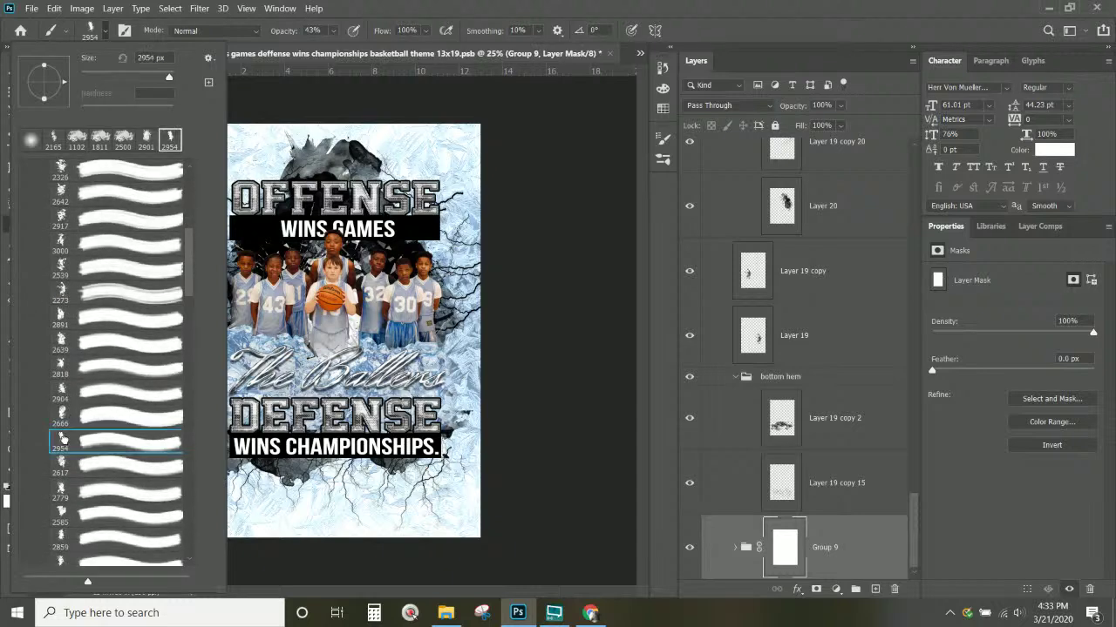
key("Return")
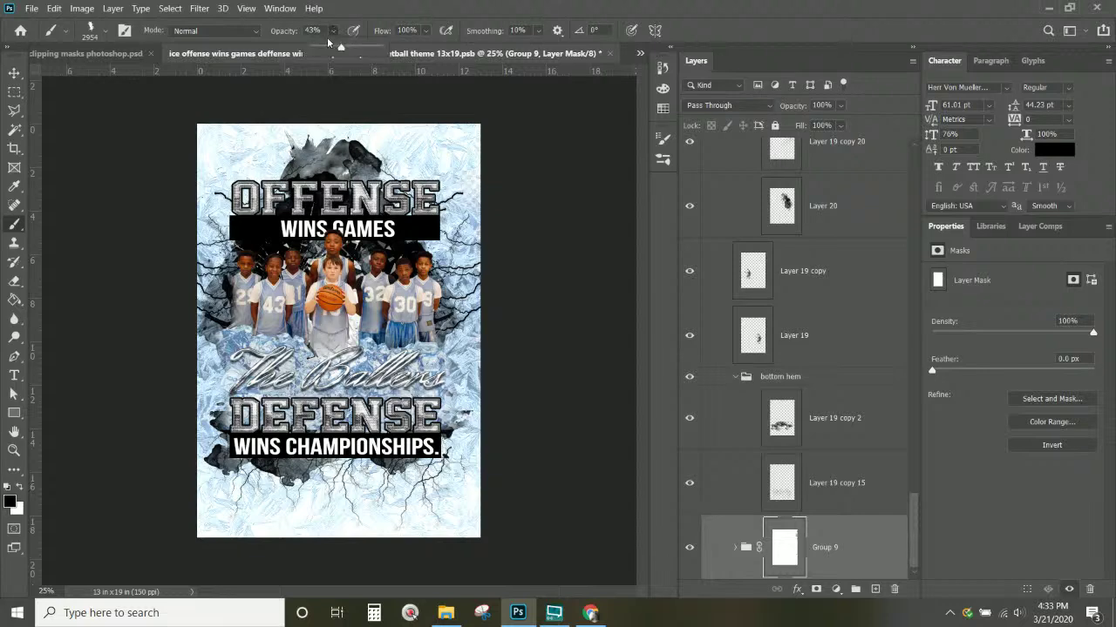
Paint black splatter at 100% brush opacity on the Group 9 mask around all the poster's edges to give the background a grunge border.
left_click(562, 253)
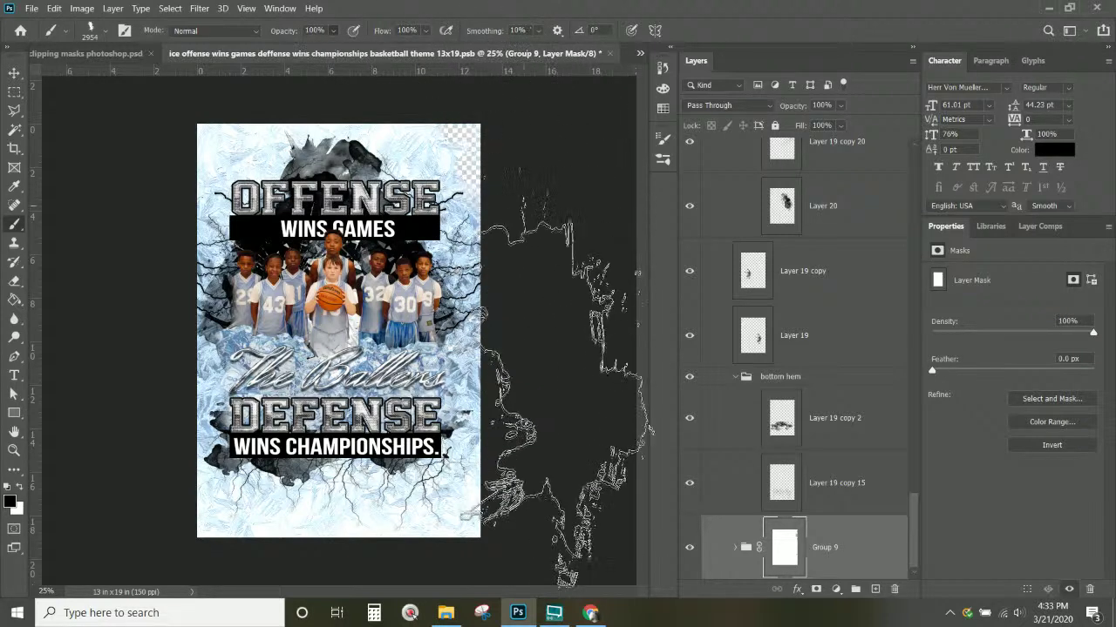
mouse_move(563, 393)
left_mouse_down()
mouse_move(529, 446)
mouse_move(536, 584)
mouse_move(505, 607)
mouse_move(521, 527)
left_mouse_up()
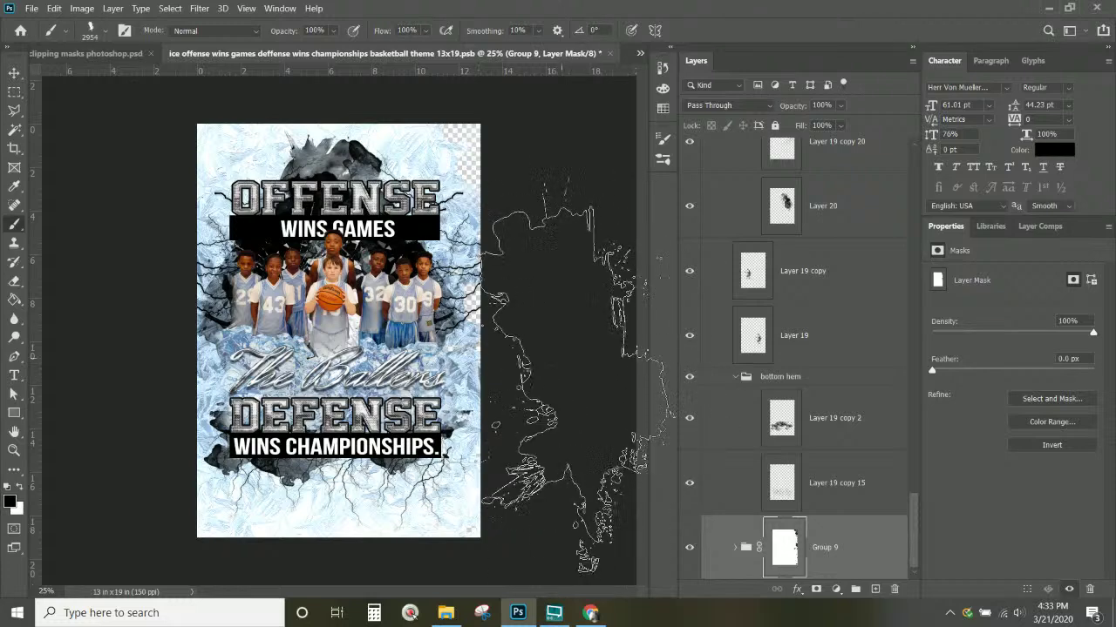
key("ctrl+minus")
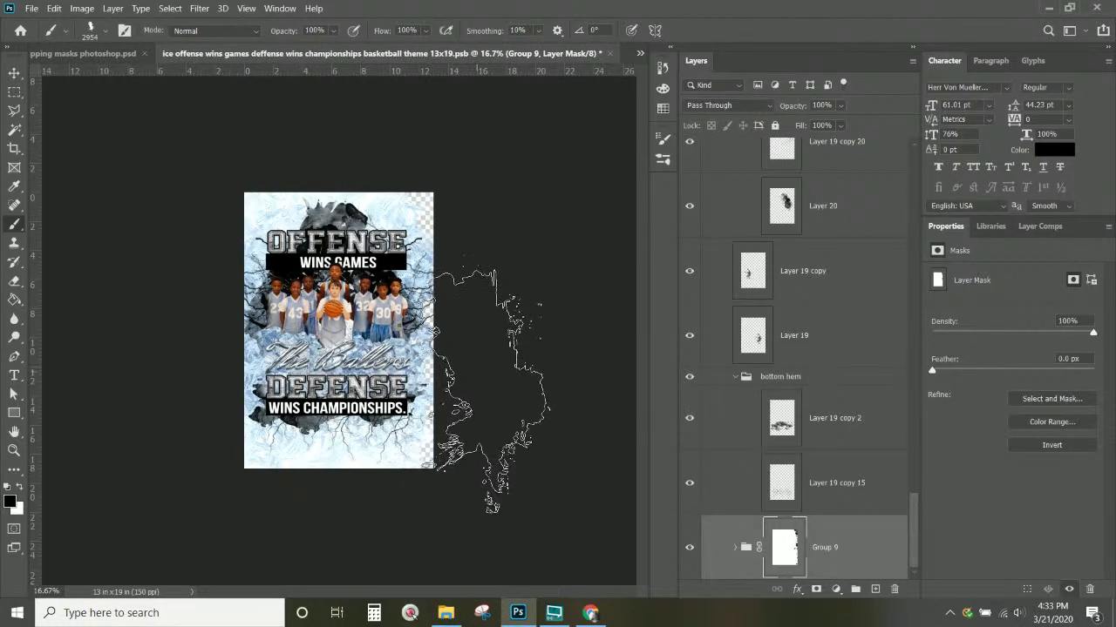
mouse_move(204, 161)
left_mouse_down()
mouse_move(209, 514)
mouse_move(310, 602)
mouse_move(381, 575)
left_mouse_up()
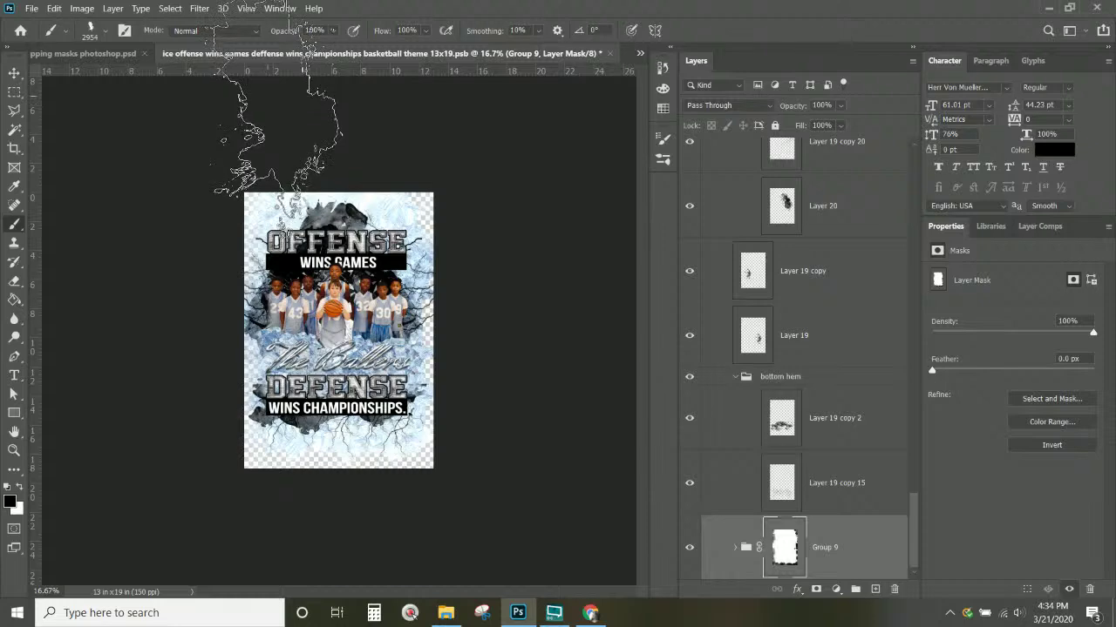
Reduce the splatter brush to 511 px and roughen the poster's upper edge on the Group 9 mask.
key("ctrl+plus")
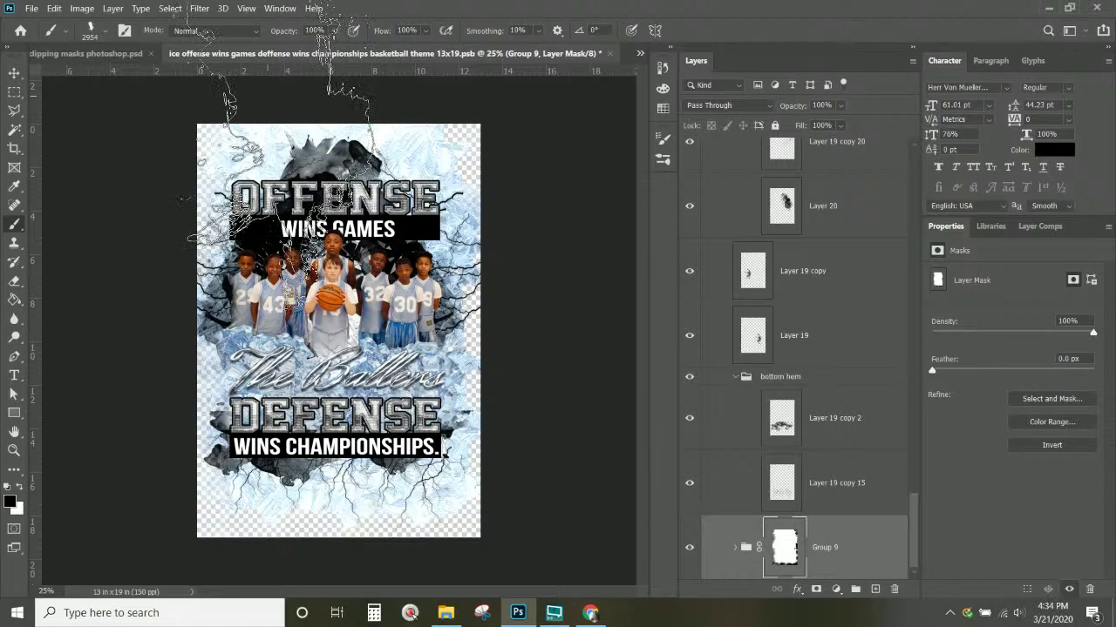
right_click(370, 278)
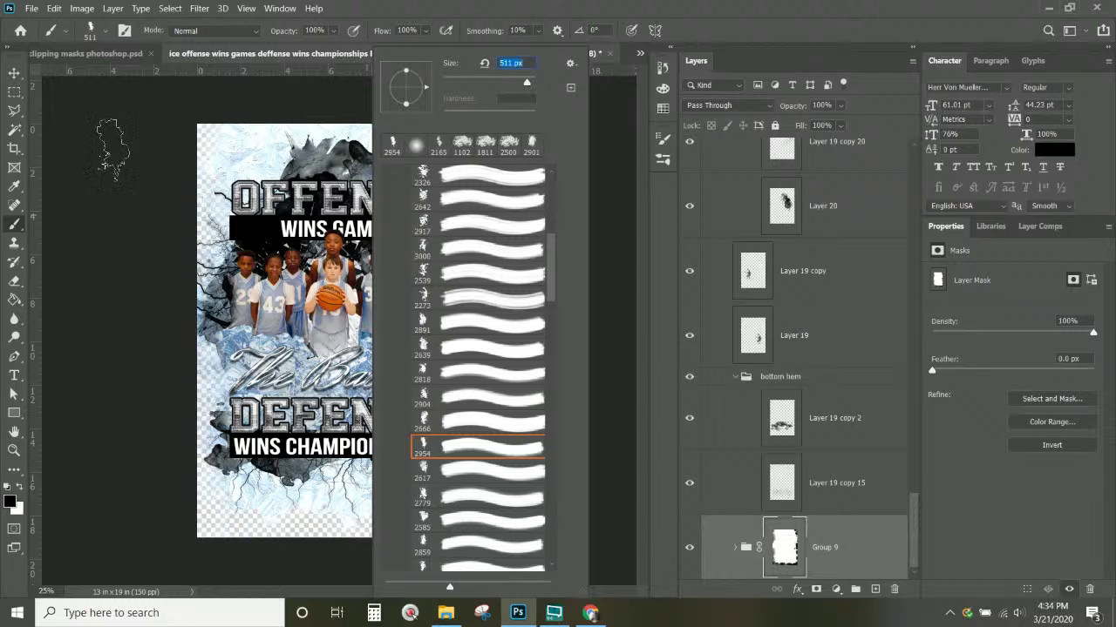
key("Return")
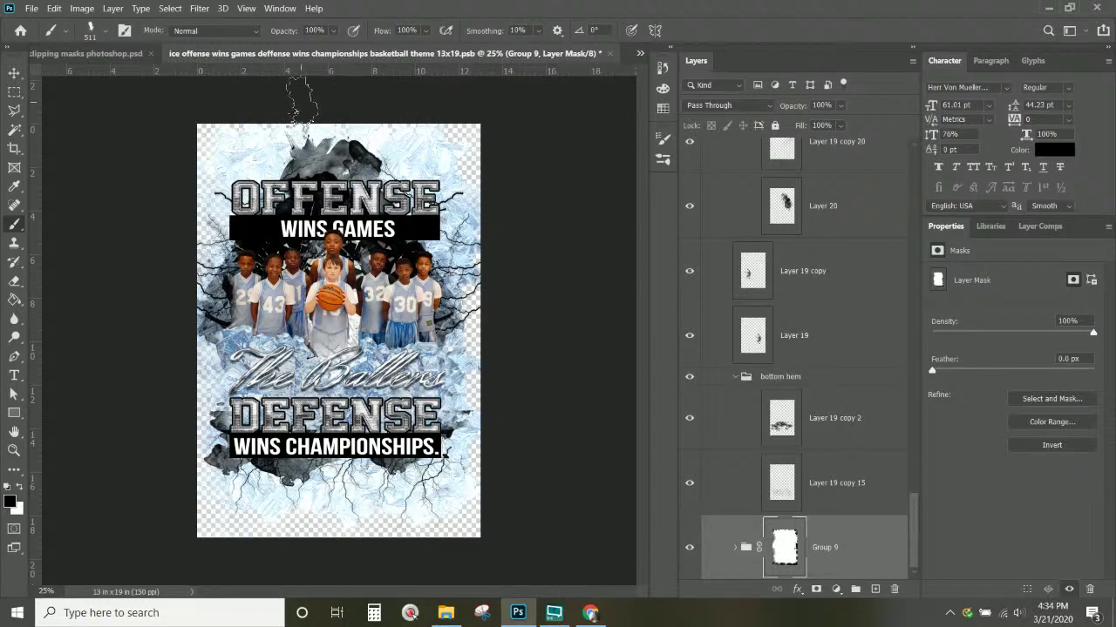
Create a new layer beneath Group 9 and fill it with bright green to show the masked edges.
left_click(864, 555)
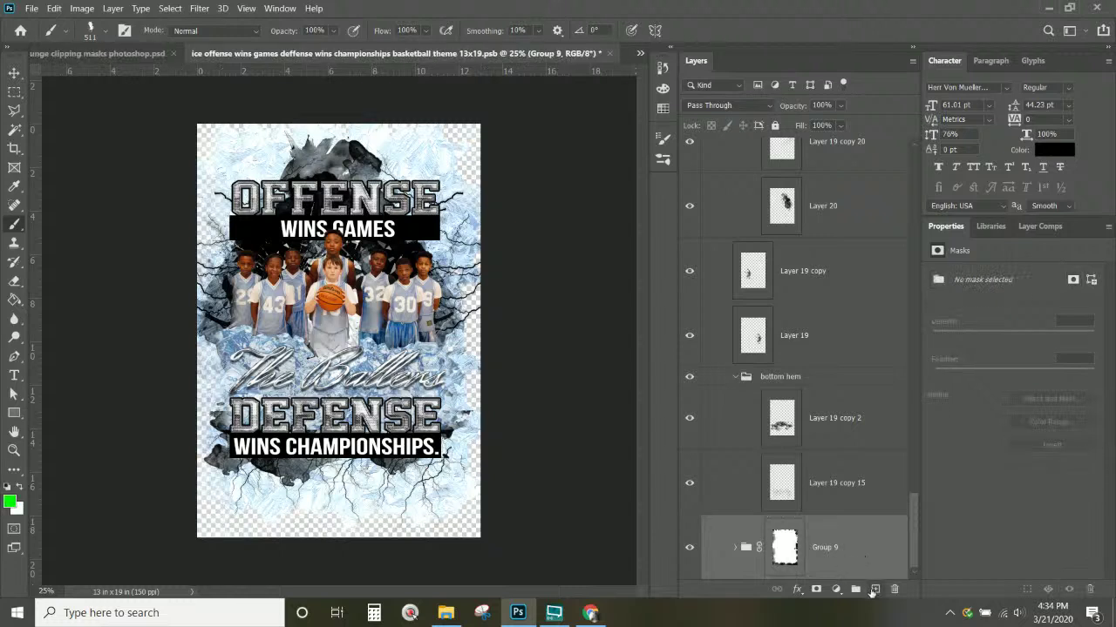
left_click(875, 589)
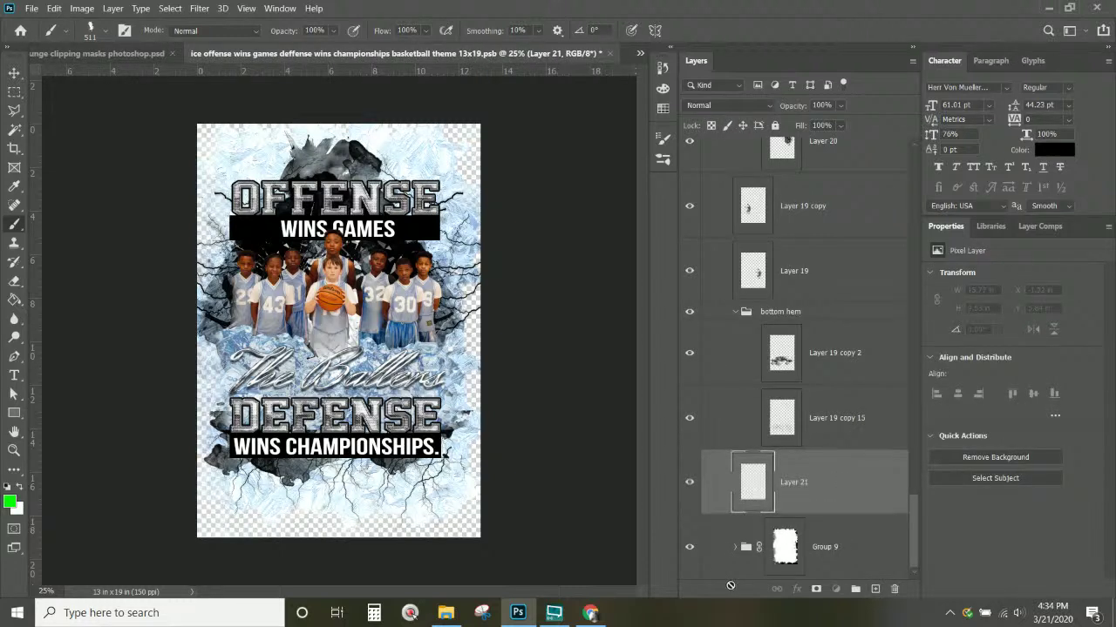
left_click_drag(770, 495, 772, 501)
left_click_drag(824, 547, 822, 468)
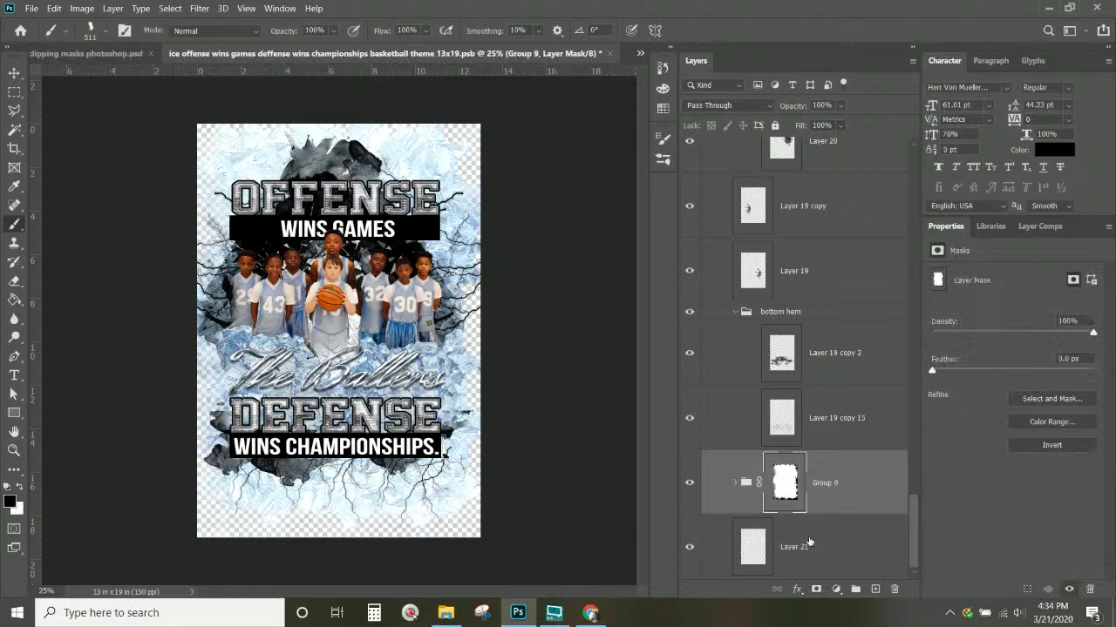
key("alt+bracketleft")
left_click(18, 301)
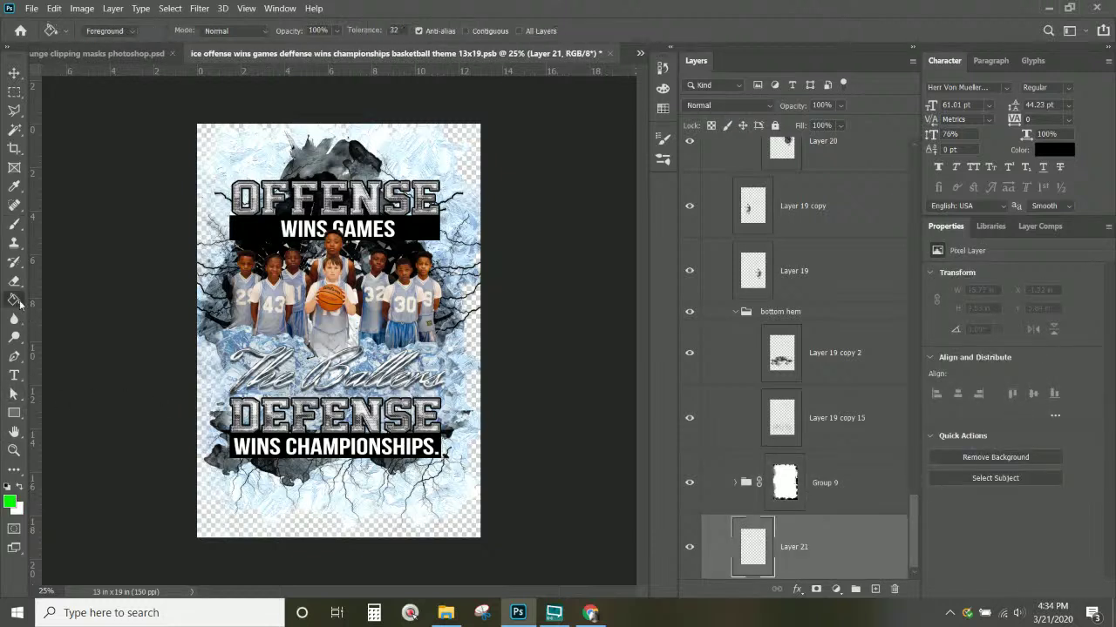
left_click(311, 189)
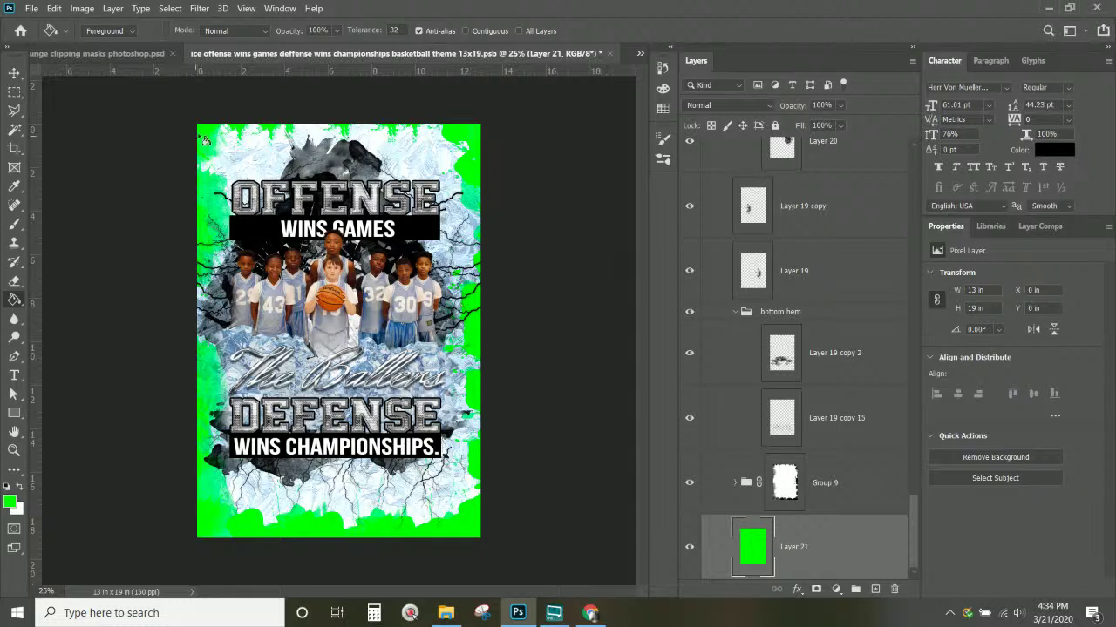
Select Group 9 and switch the brush to the 2858 splatter tip from the Splash Color set.
left_click(850, 471)
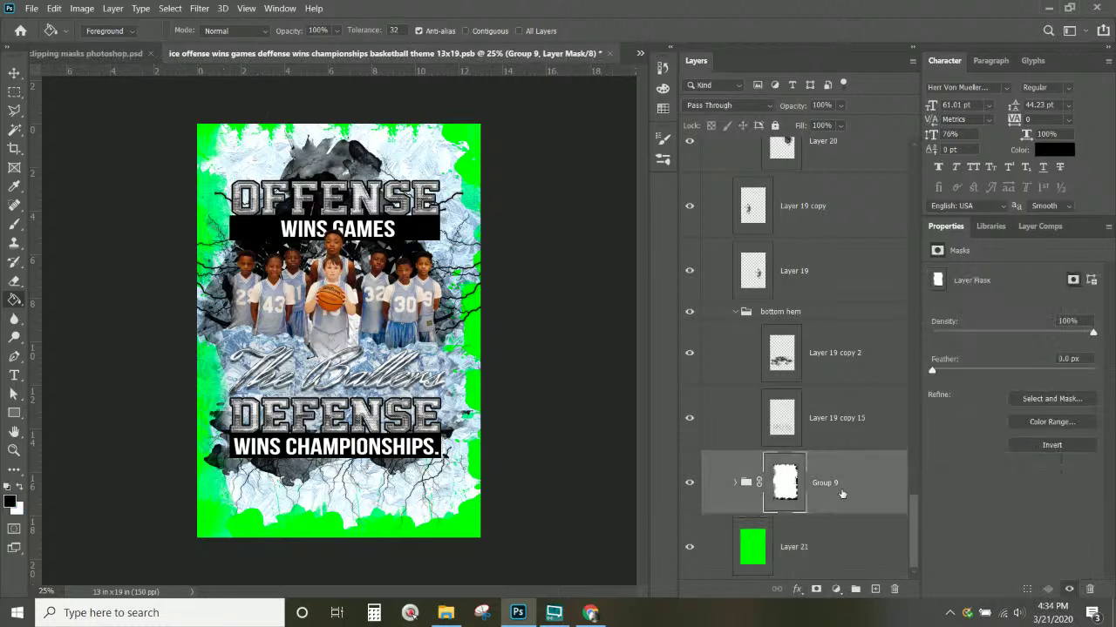
left_click(14, 225)
left_click(107, 31)
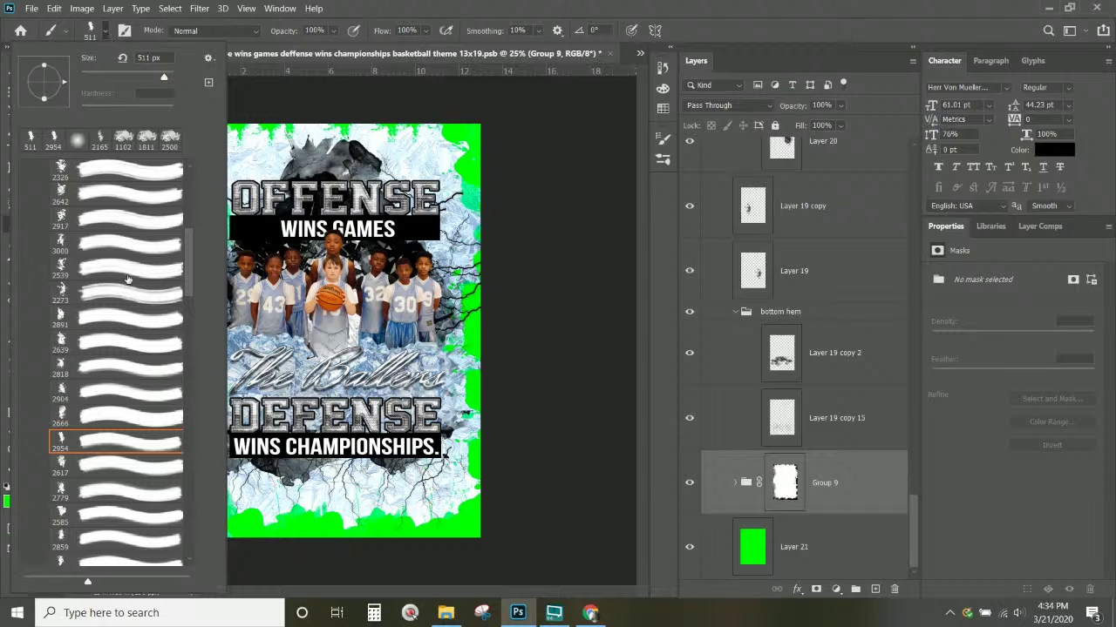
scroll(117, 325, "down", 3)
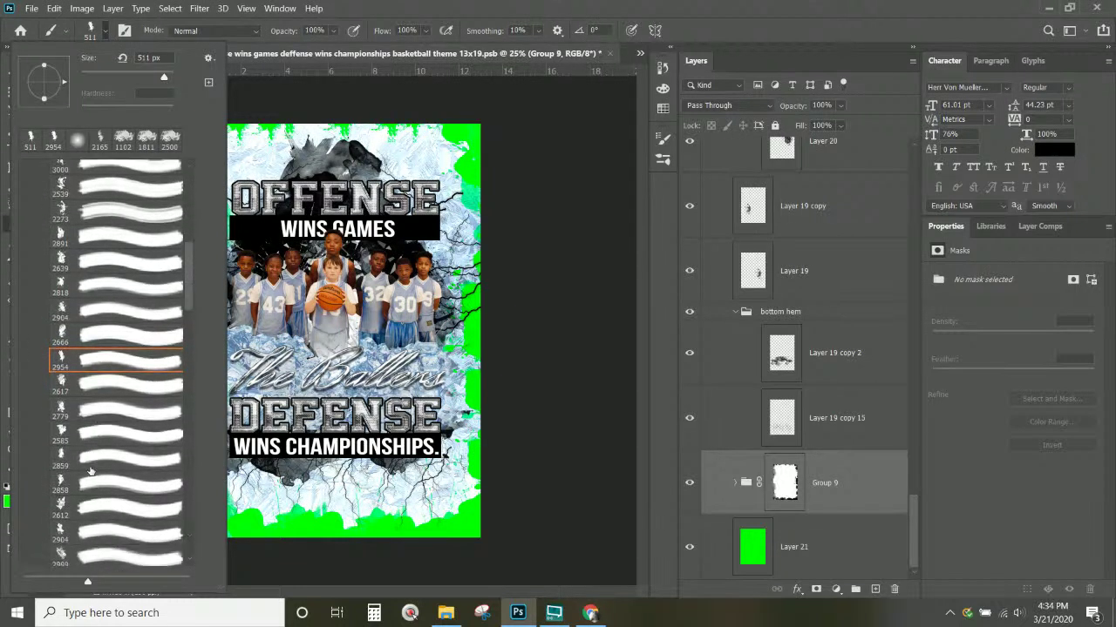
left_click(91, 462)
left_click(86, 481)
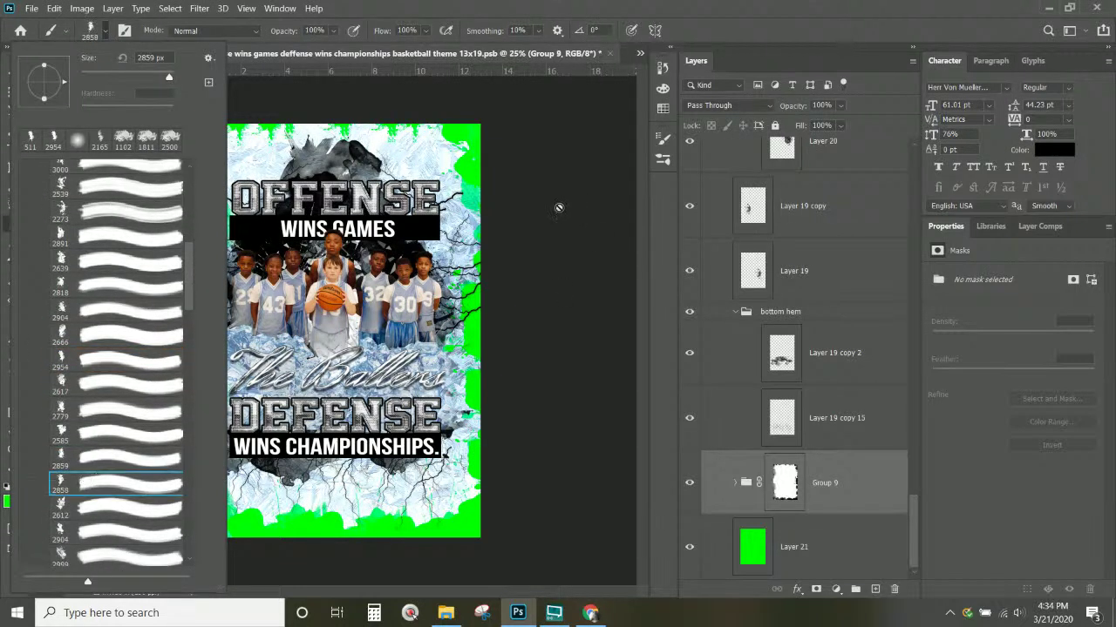
Reduce the splatter brush to 1457 px and paint black on the Group 9 mask to roughen the poster's edges.
left_click(493, 175)
left_click(440, 171)
left_click(571, 258)
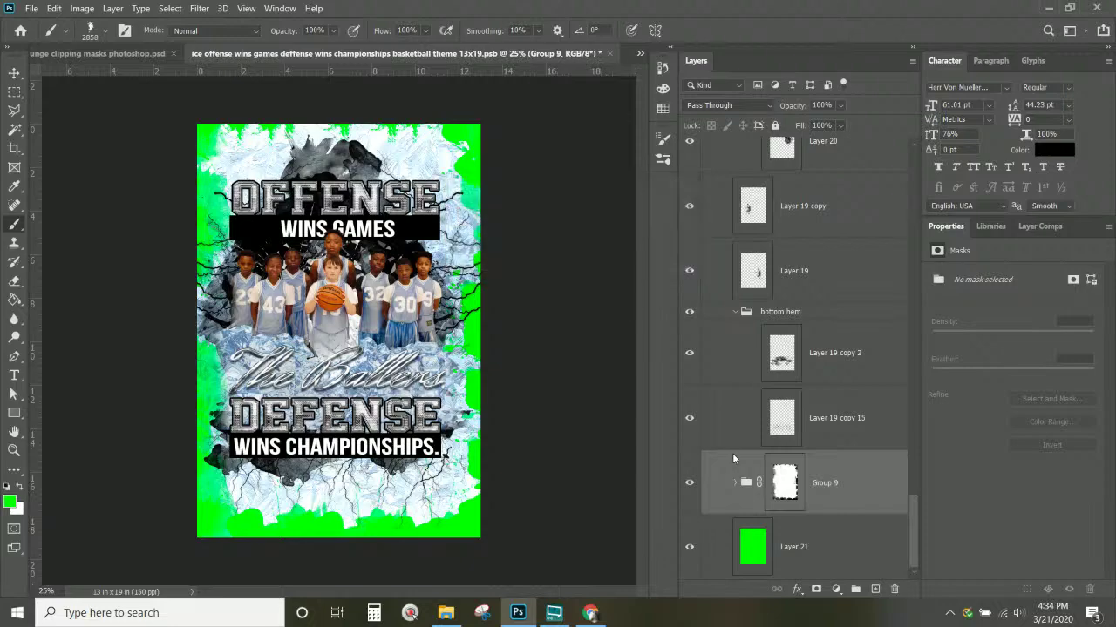
left_click(781, 484)
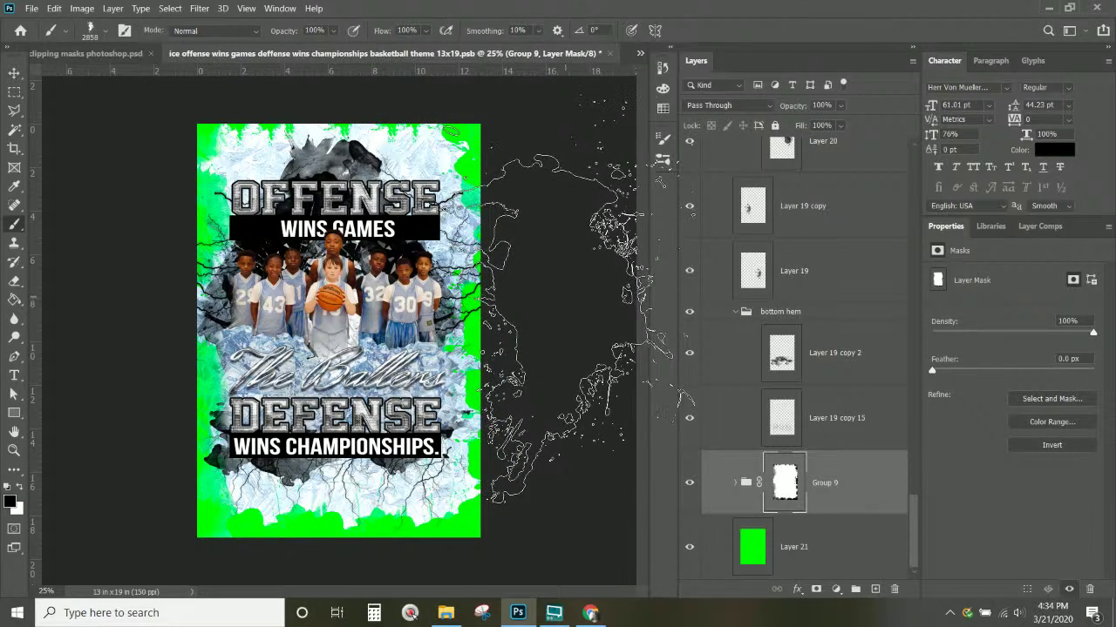
mouse_move(576, 331)
left_mouse_down()
mouse_move(562, 418)
mouse_move(558, 270)
left_mouse_up()
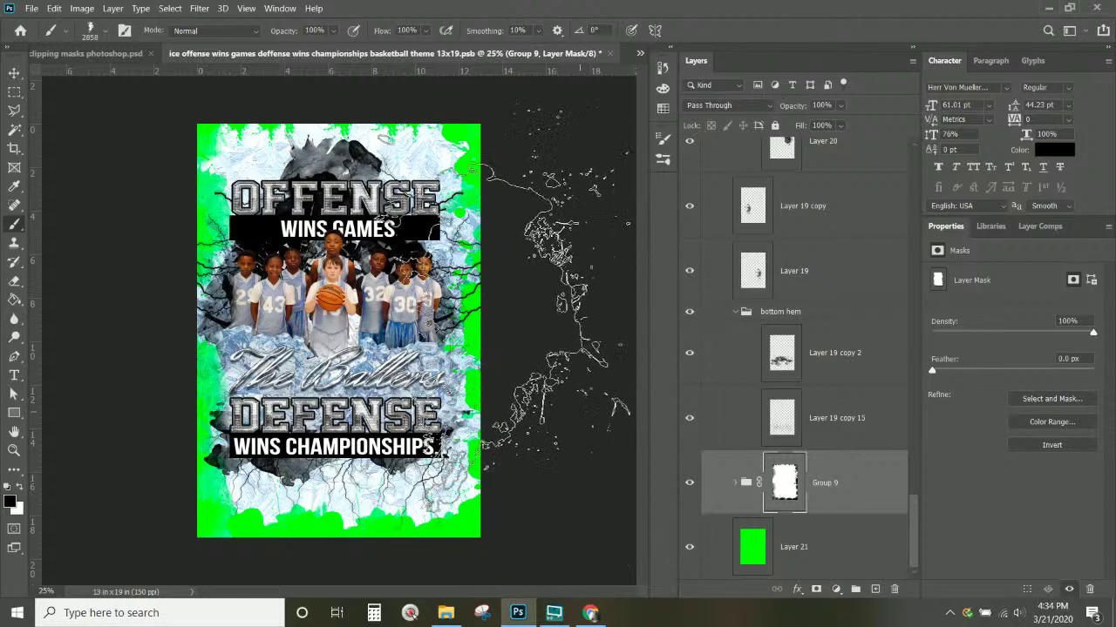
right_click(506, 294)
right_click(434, 197)
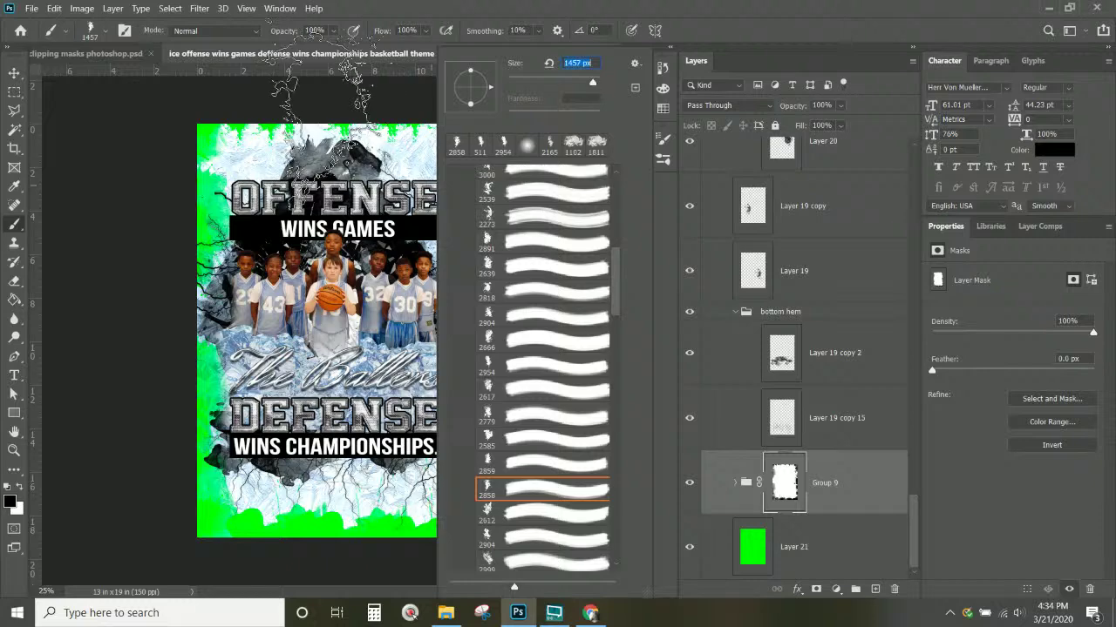
key("Return")
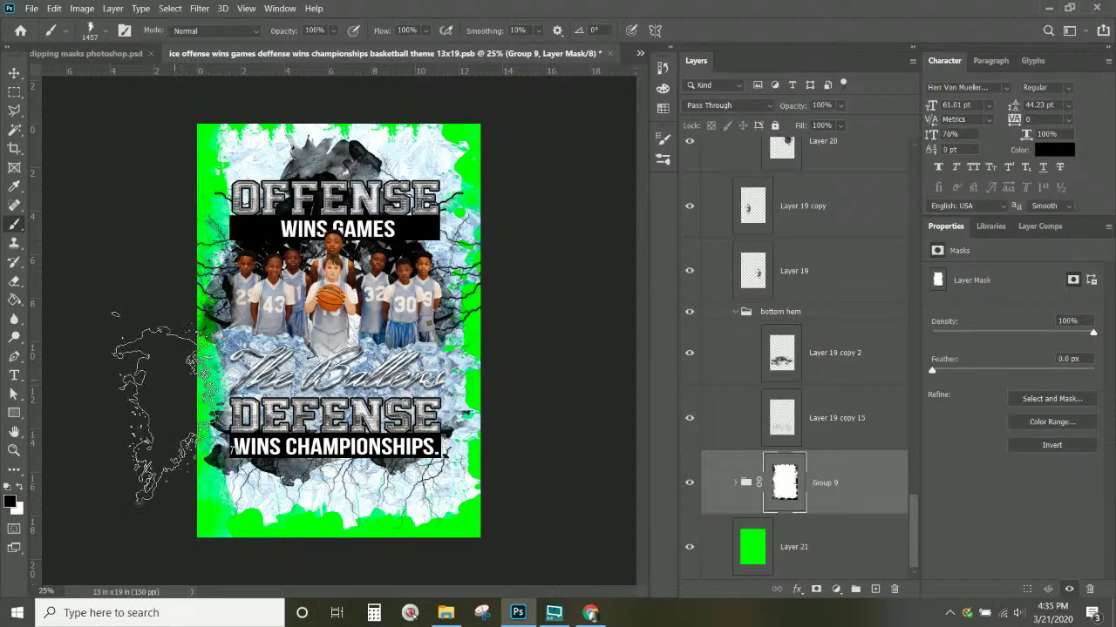
mouse_move(218, 516)
left_mouse_down()
mouse_move(289, 582)
mouse_move(275, 612)
left_mouse_up()
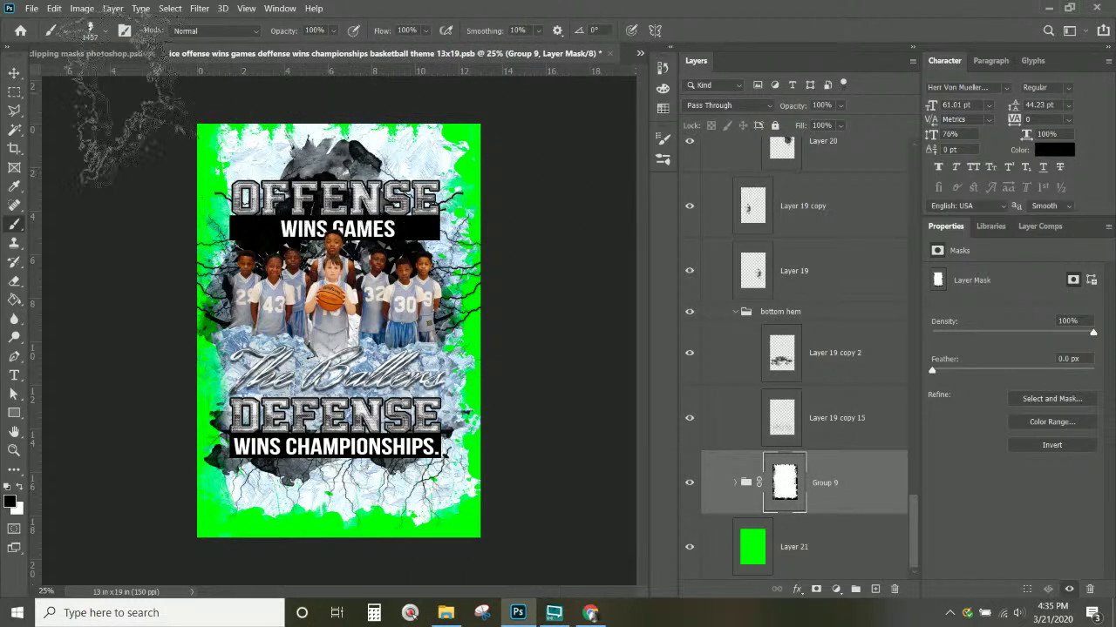
Rotate the splatter brush tip to -87° at 100% roundness in the brush settings.
left_click(103, 31)
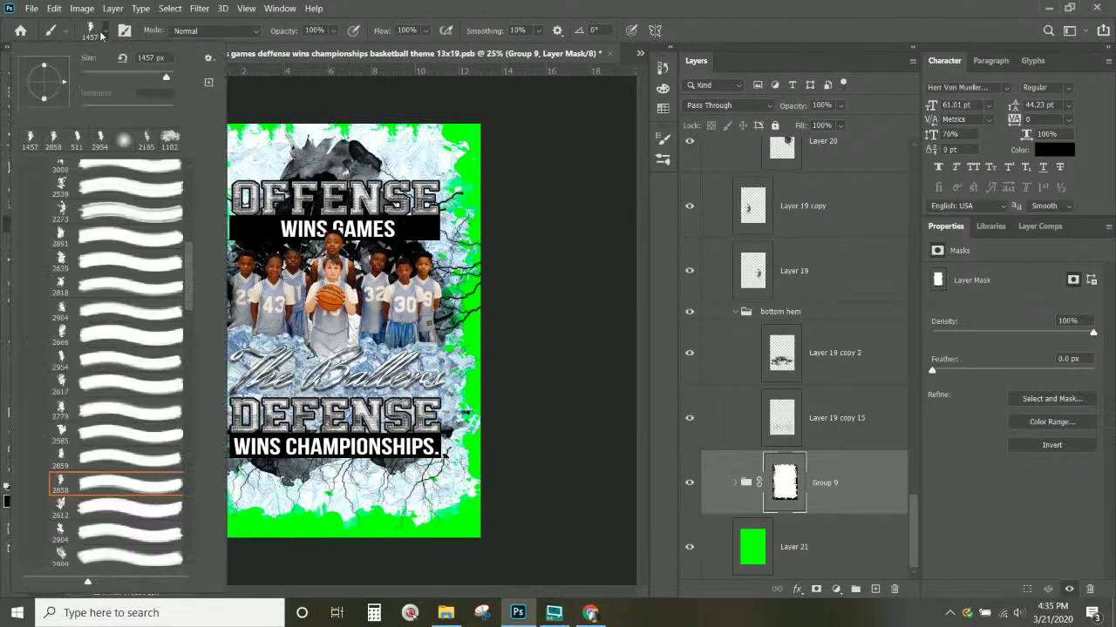
left_click(209, 60)
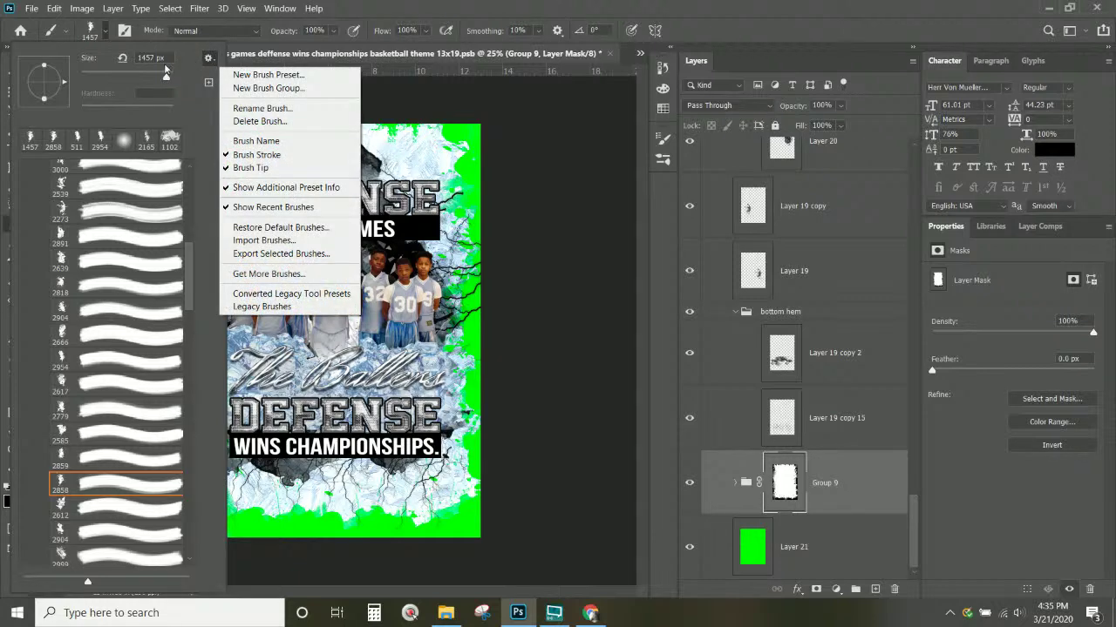
left_click(125, 33)
left_click(125, 33)
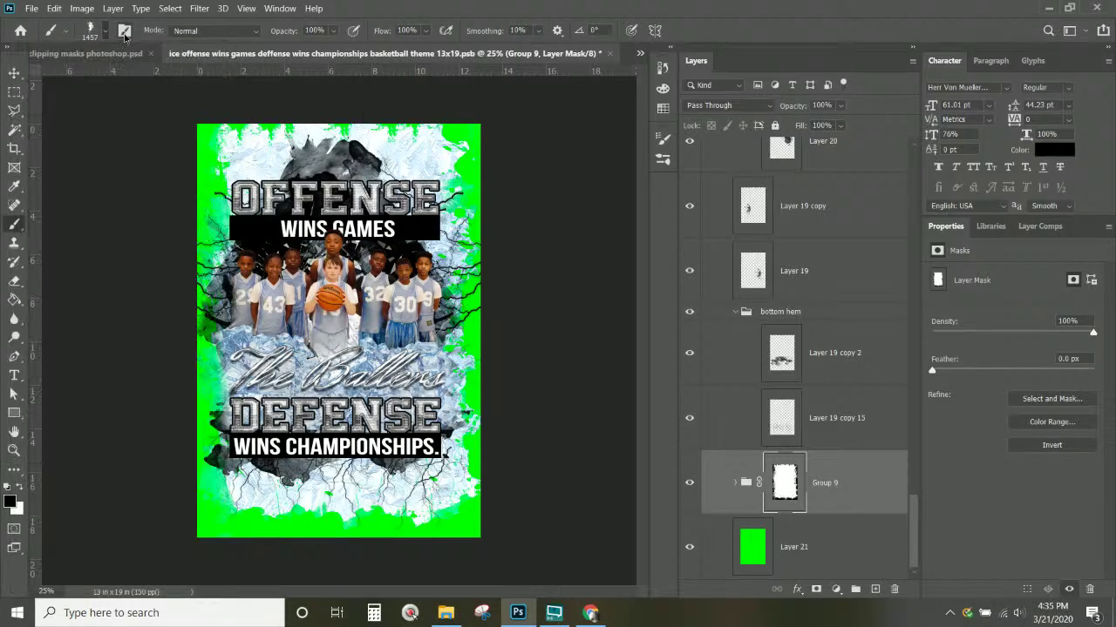
left_click(125, 33)
left_click(124, 33)
left_click(125, 33)
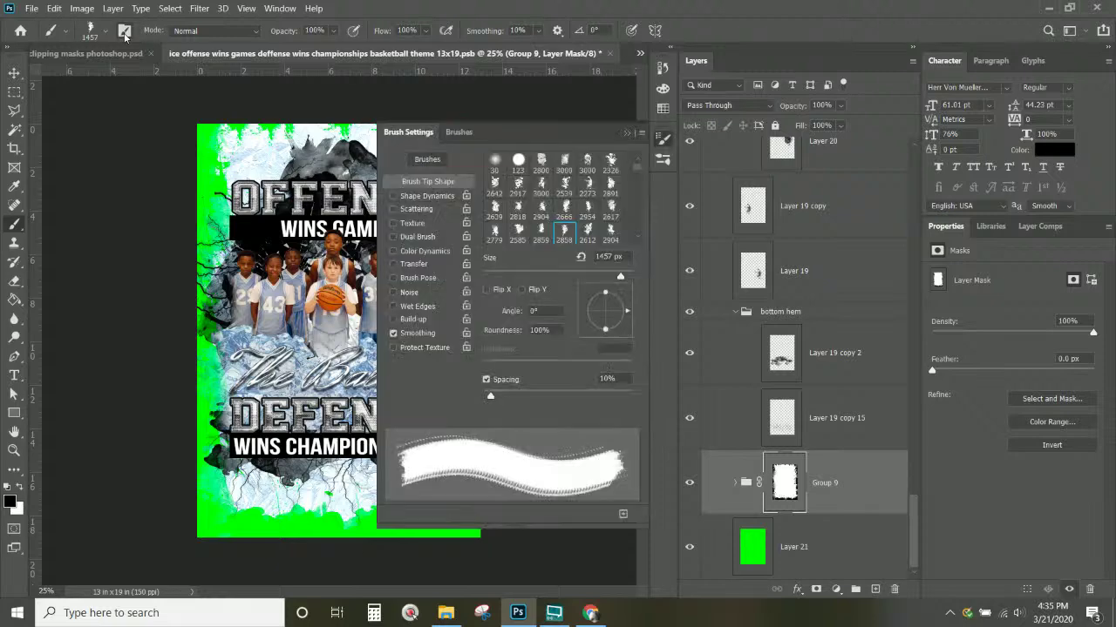
mouse_move(262, 218)
left_mouse_down()
mouse_move(236, 149)
mouse_move(244, 157)
left_mouse_up()
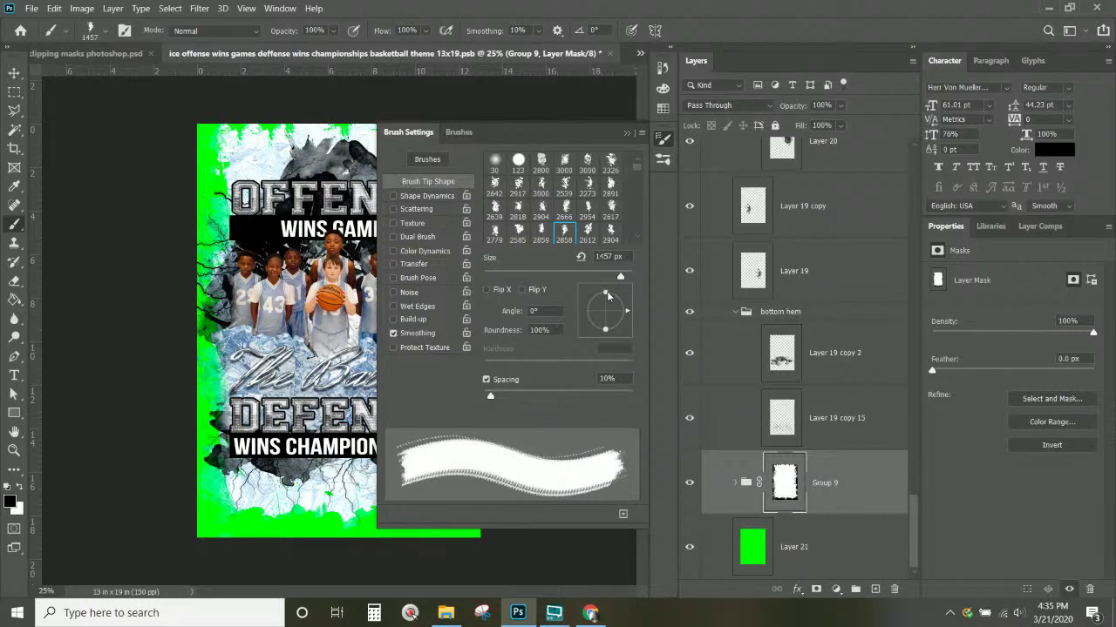
mouse_move(607, 296)
left_mouse_down()
mouse_move(607, 319)
mouse_move(606, 294)
mouse_move(626, 319)
mouse_move(608, 342)
left_mouse_up()
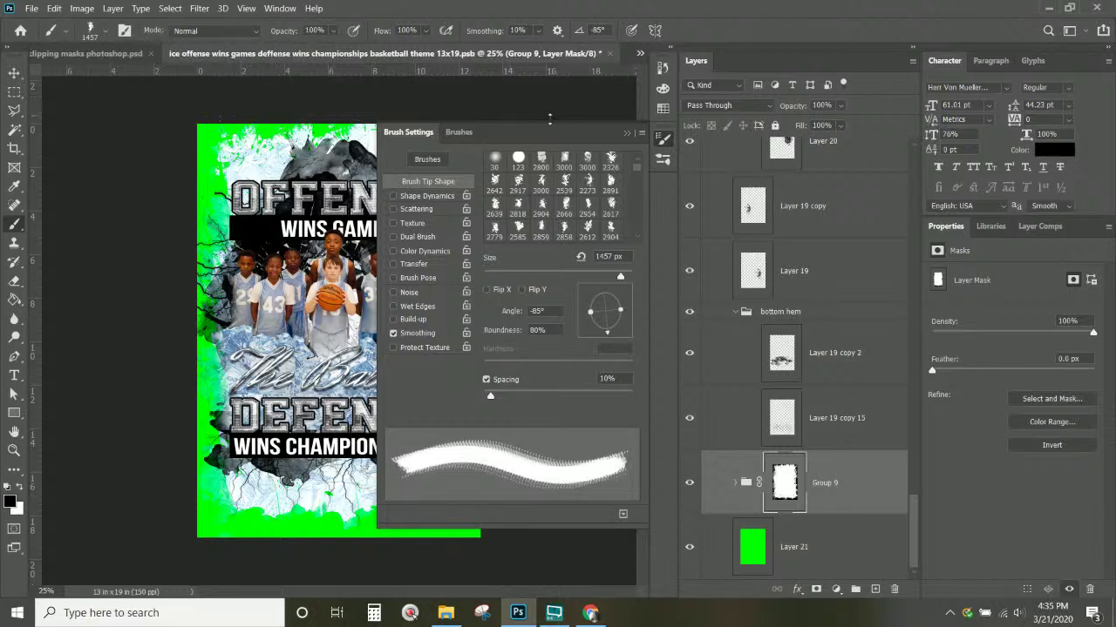
mouse_move(623, 314)
left_mouse_down()
mouse_move(608, 317)
mouse_move(639, 318)
mouse_move(606, 331)
left_mouse_up()
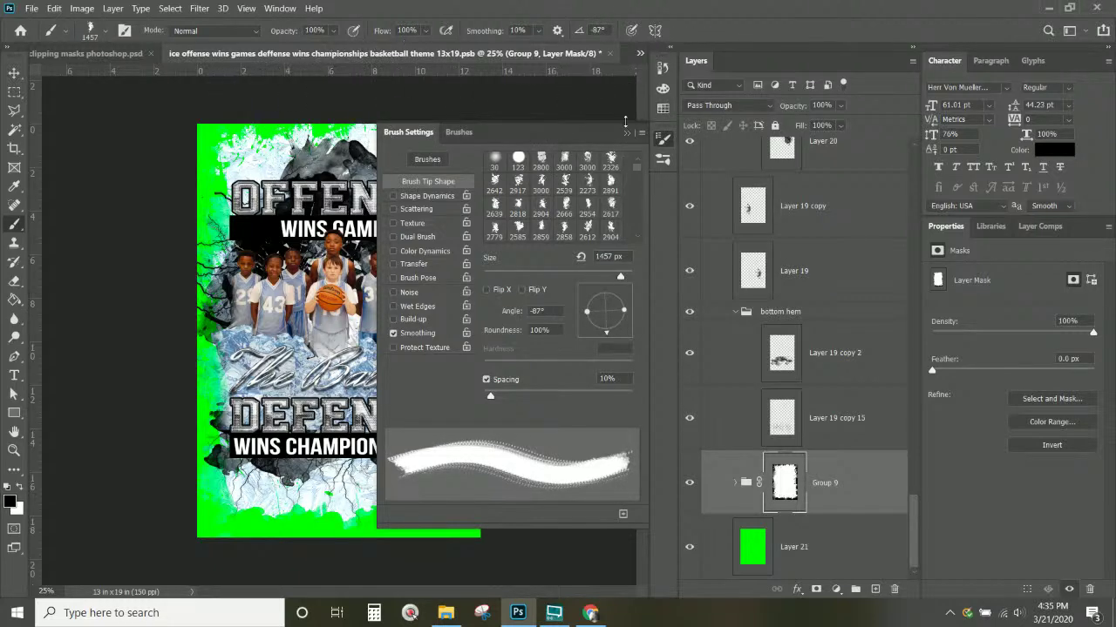
left_click(629, 135)
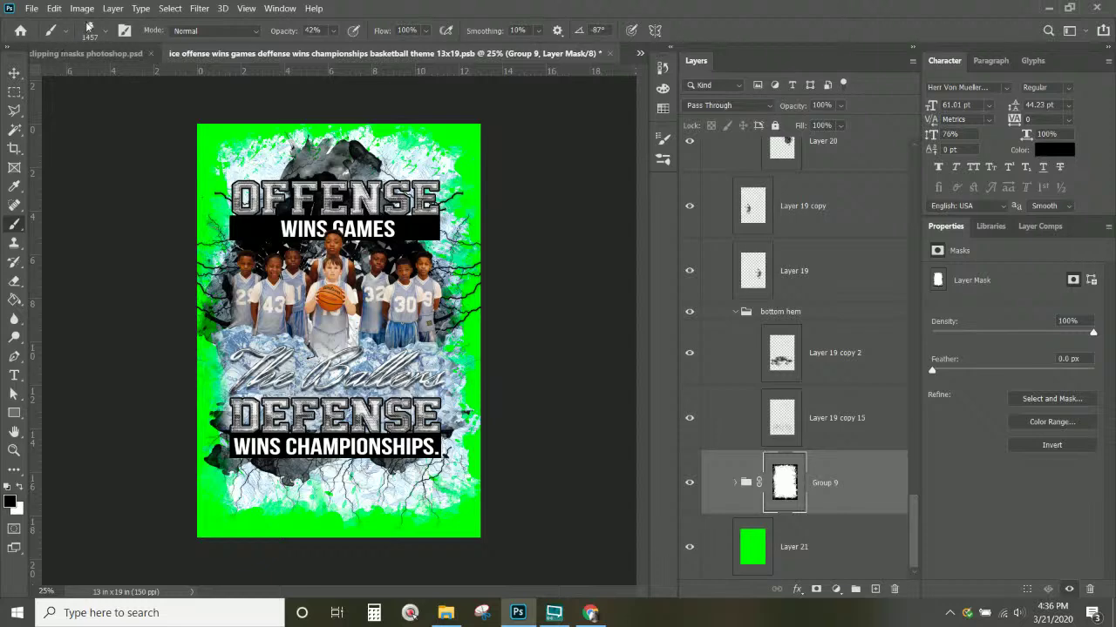
Switch to the soft round brush at 432 px and raise its opacity to 100% for the Group 9 mask.
left_click(103, 33)
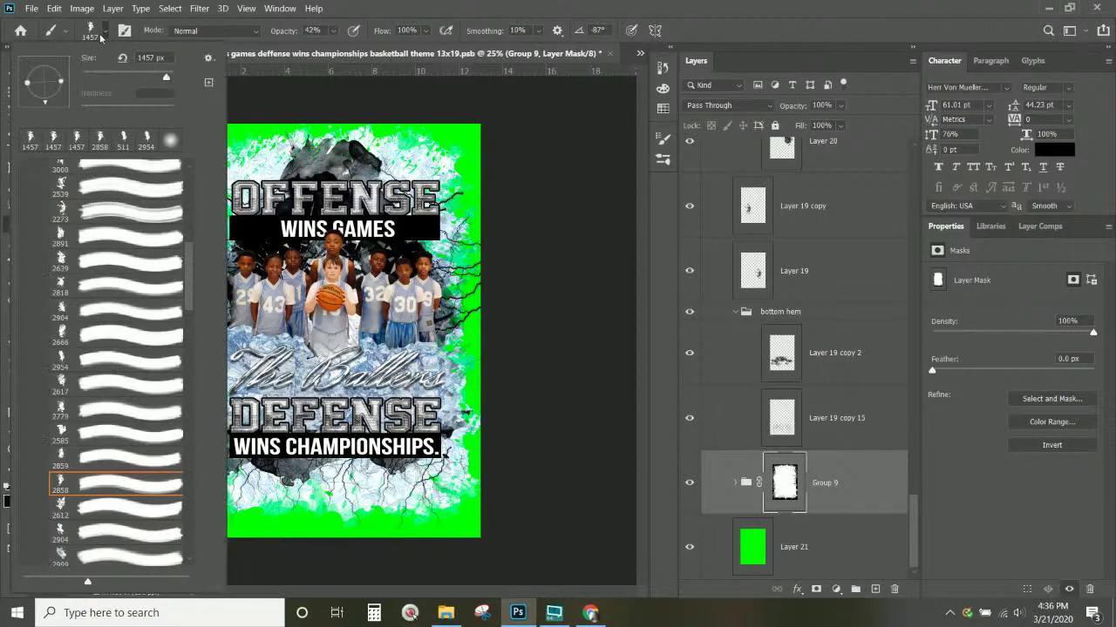
left_click(174, 143)
left_click(505, 17)
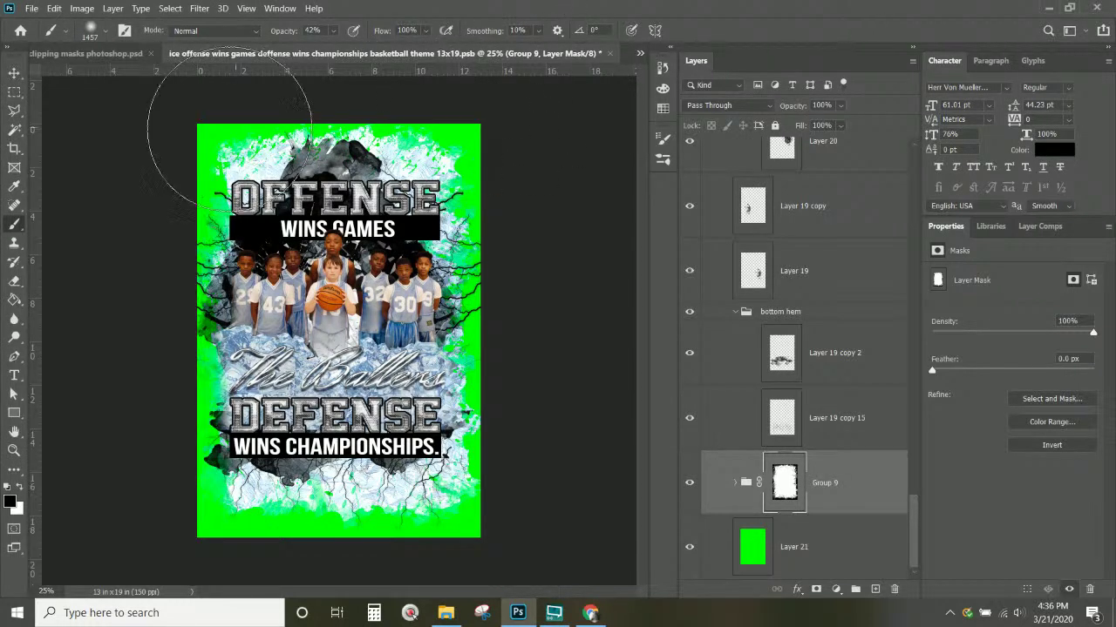
right_click(131, 132)
right_click(462, 172)
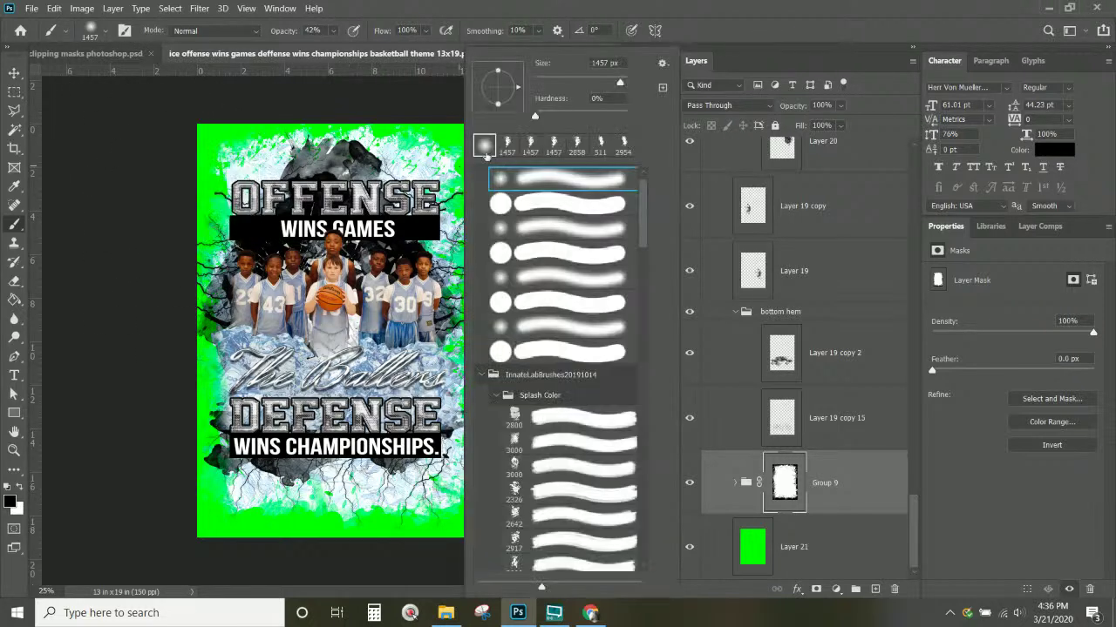
left_click(445, 18)
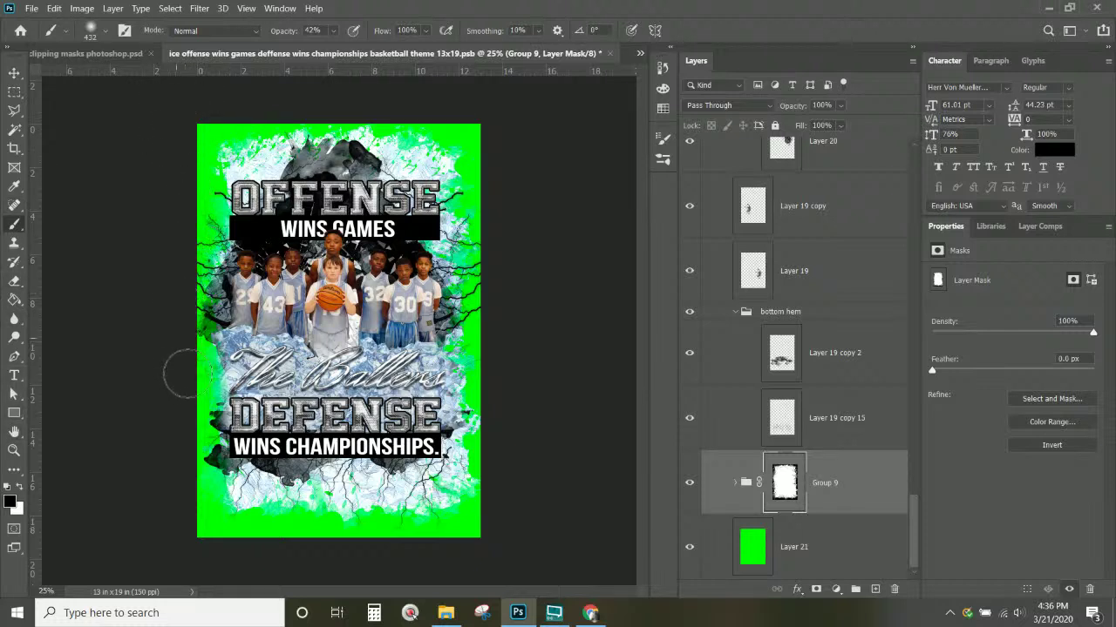
left_click(338, 31)
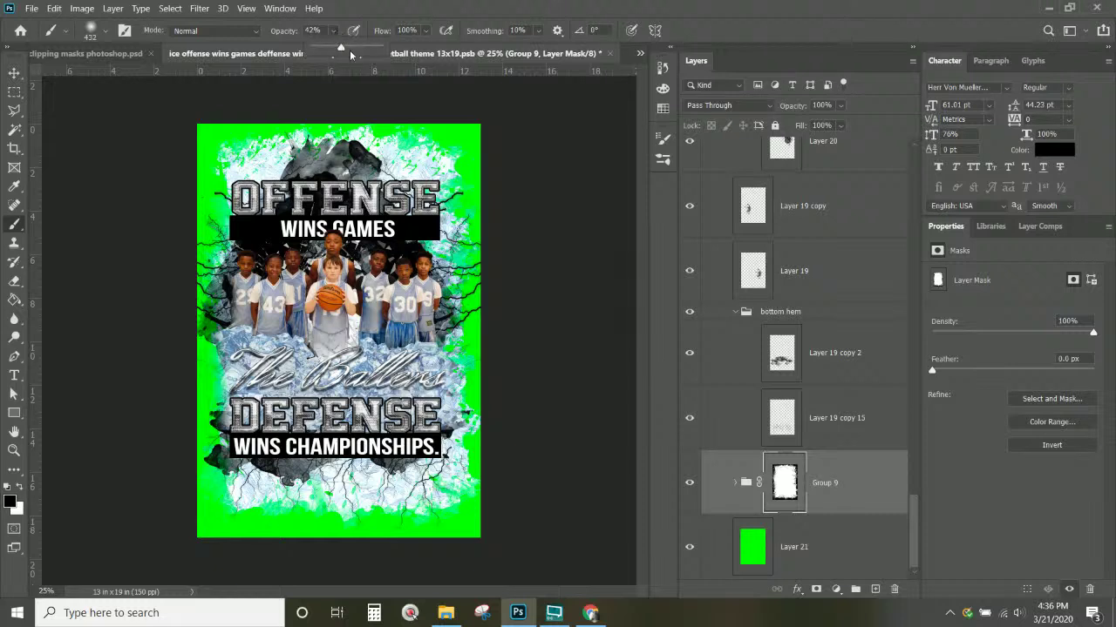
left_click_drag(349, 49, 413, 53)
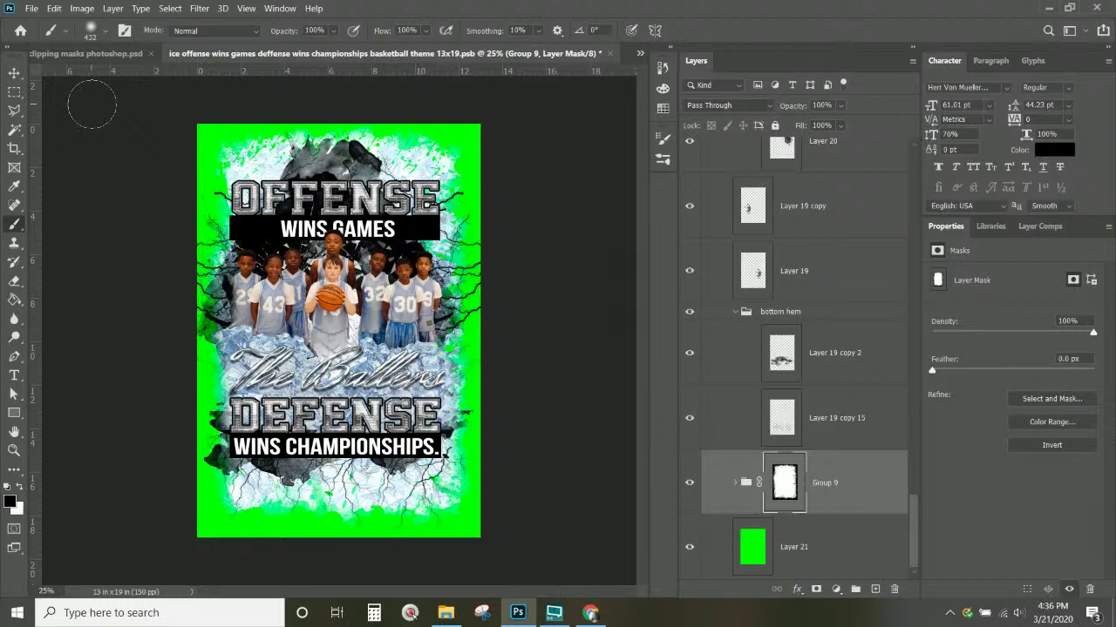
Select the crack layer Layer 19 copy 20 in the right sleeve group and toggle its visibility to identify its cracks.
left_click(14, 73)
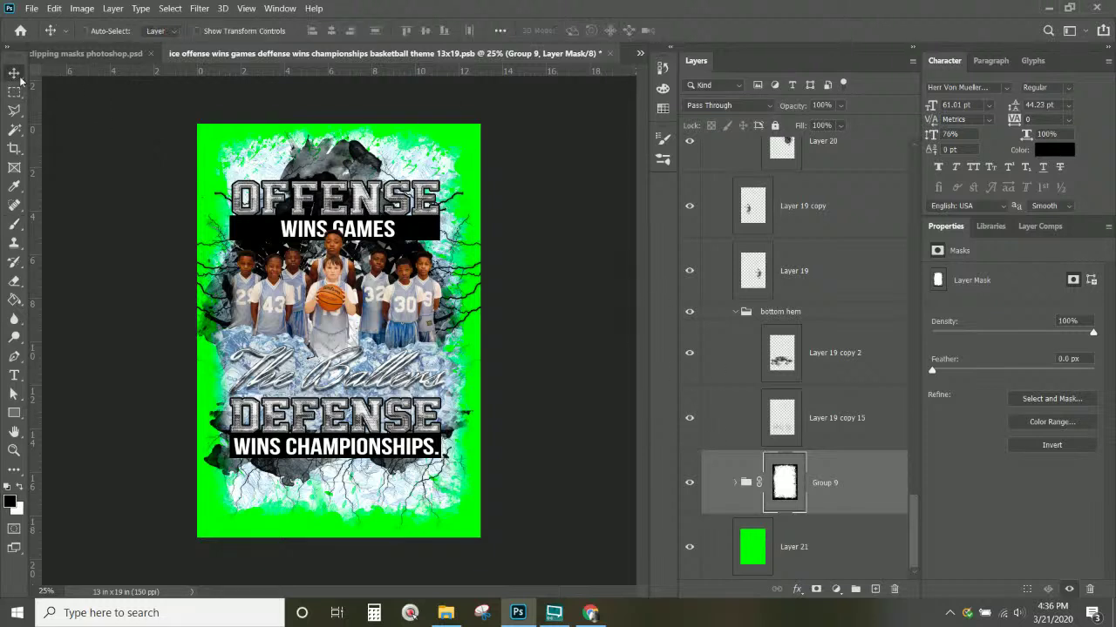
right_click(472, 270)
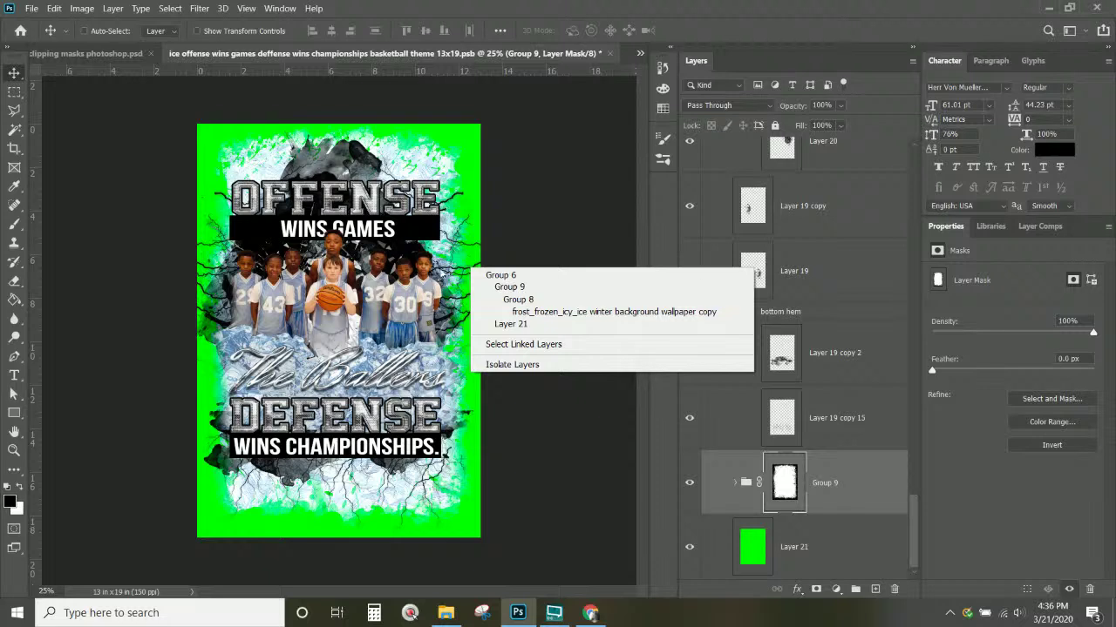
right_click(451, 199)
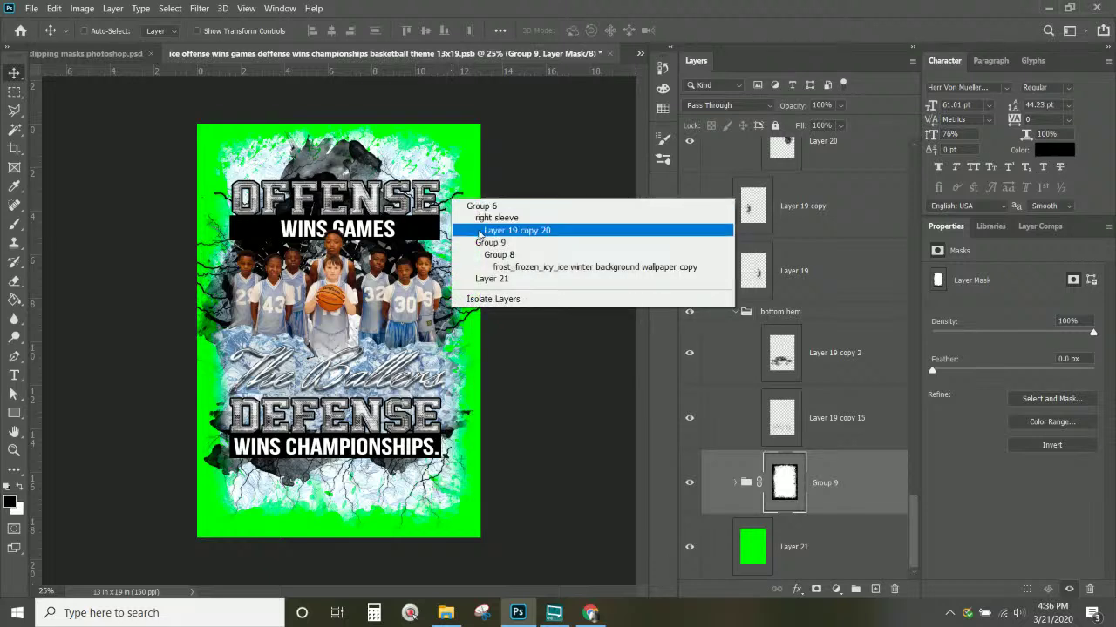
left_click(484, 231)
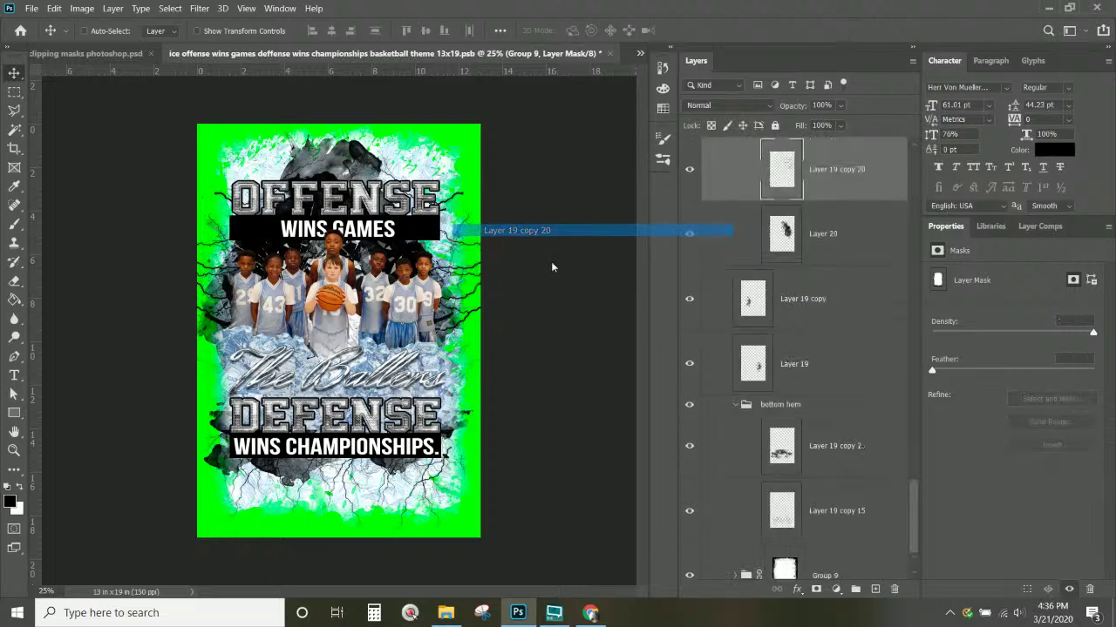
left_click(689, 170)
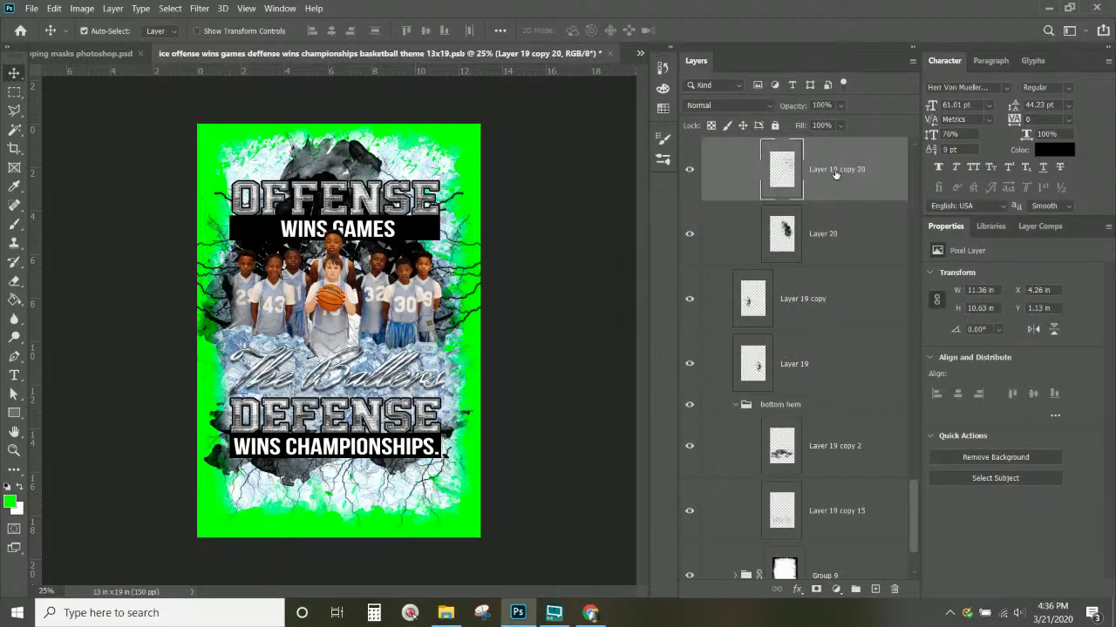
Rotate the right sleeve cracks about 135.7°, scale them to 93.72% width and 97.73% height, and reposition them along the poster's upper right side.
key("ctrl+plus")
key("ctrl+plus")
scroll(452, 394, "up", 2)
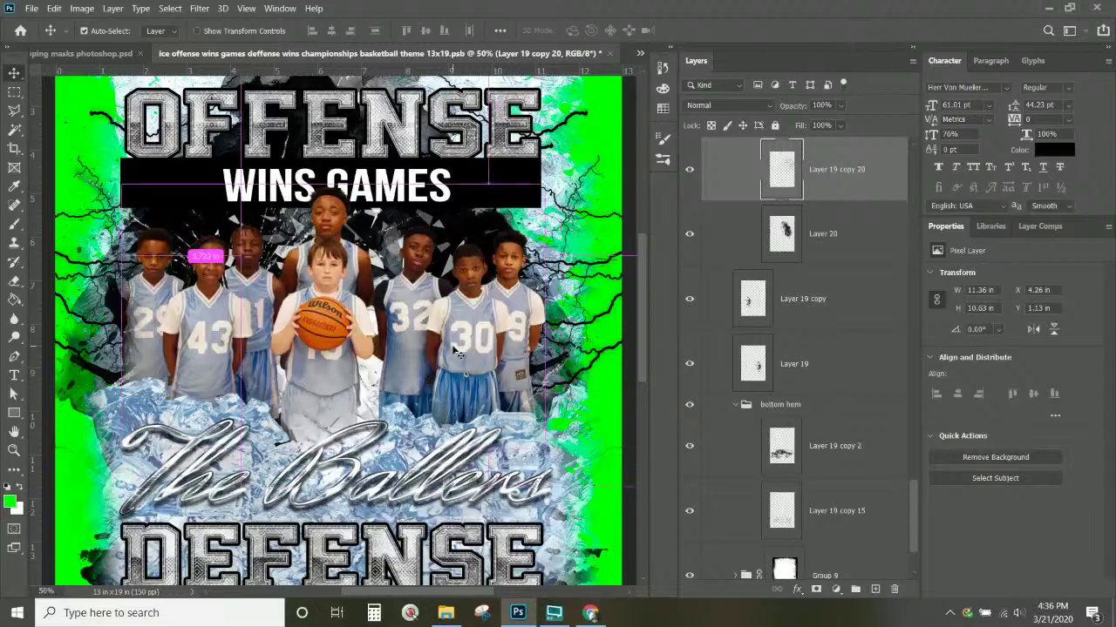
key("ctrl+minus")
key("ctrl+t")
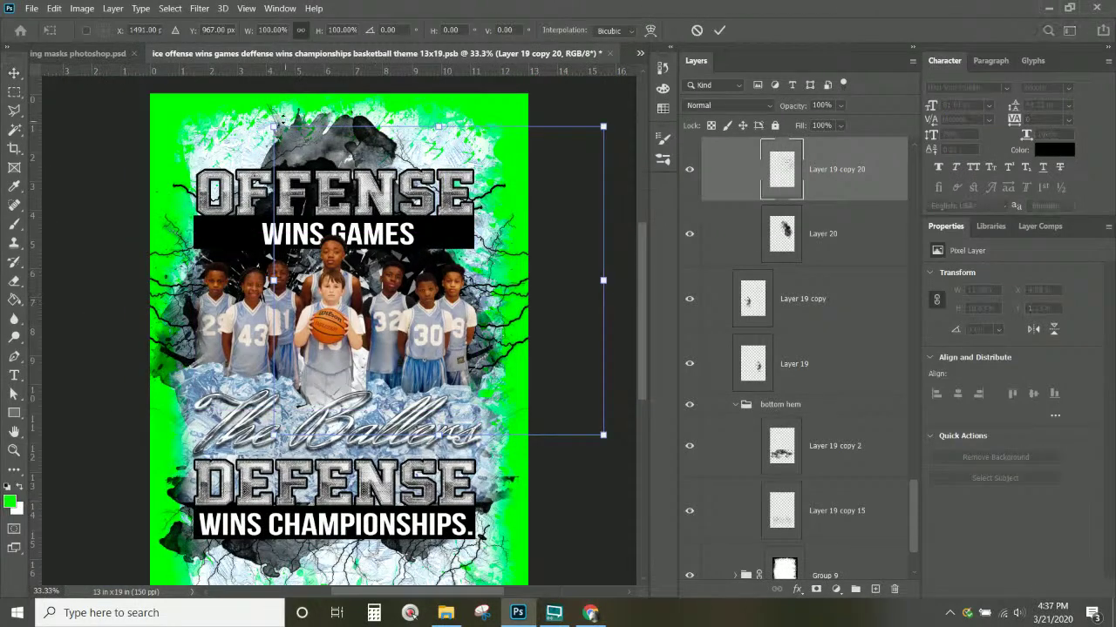
left_click_drag(270, 109, 581, 279)
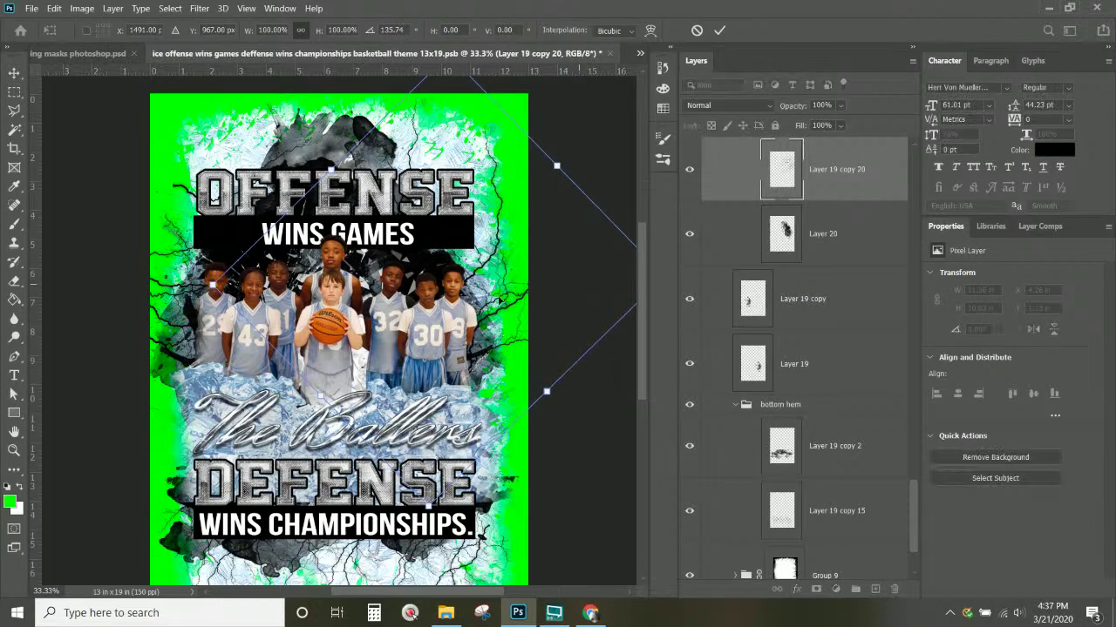
left_click_drag(496, 313, 466, 293)
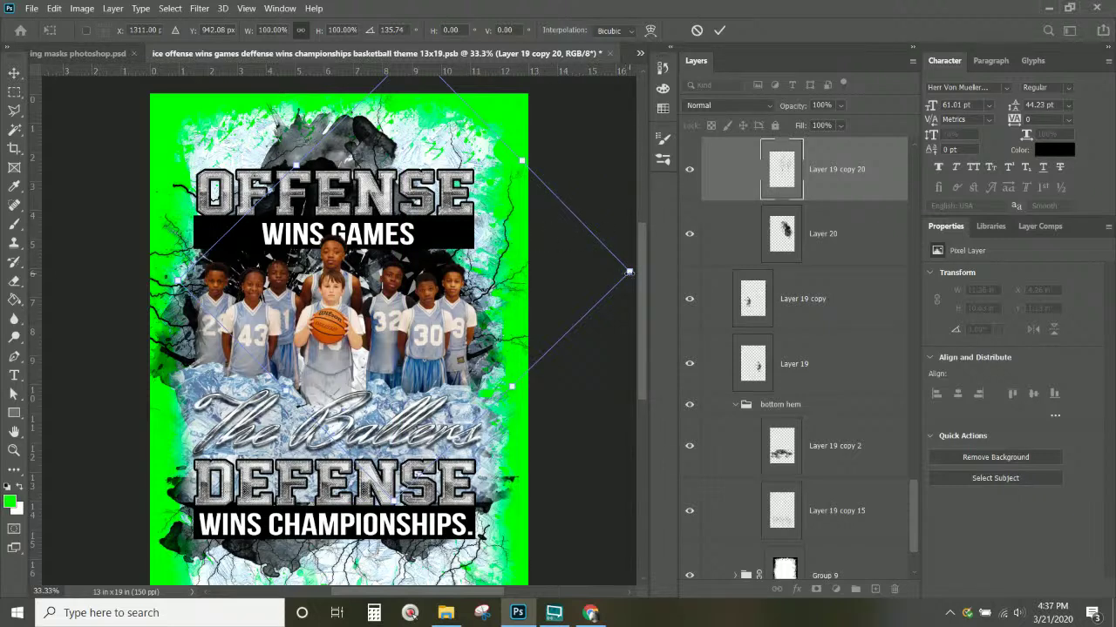
mouse_move(629, 272)
left_mouse_down()
mouse_move(599, 280)
mouse_move(609, 279)
left_mouse_up()
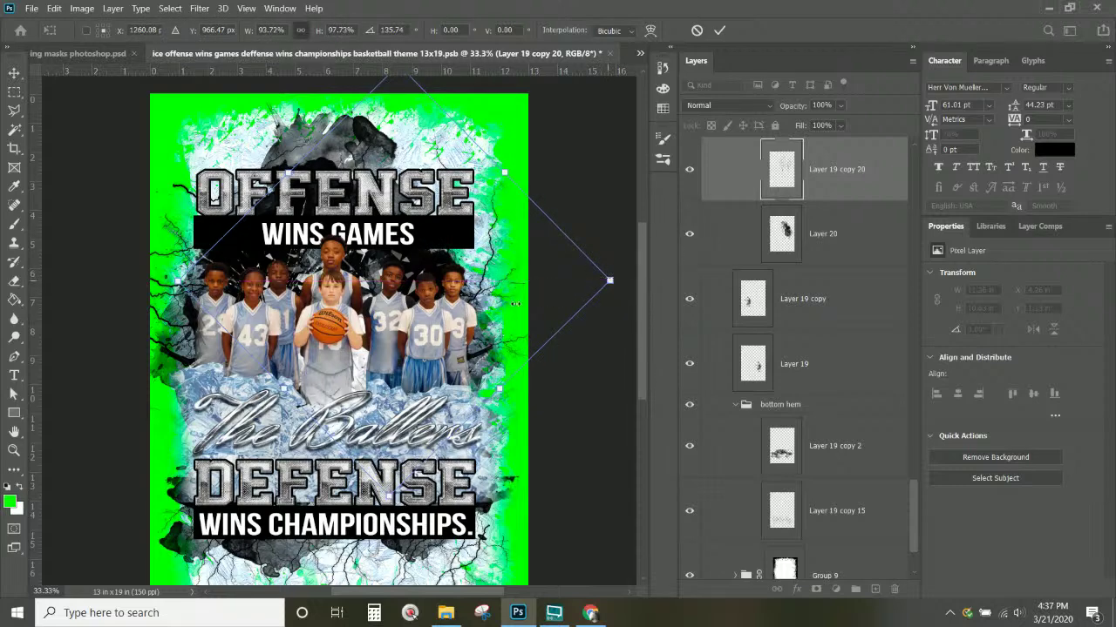
left_click_drag(523, 273, 499, 281)
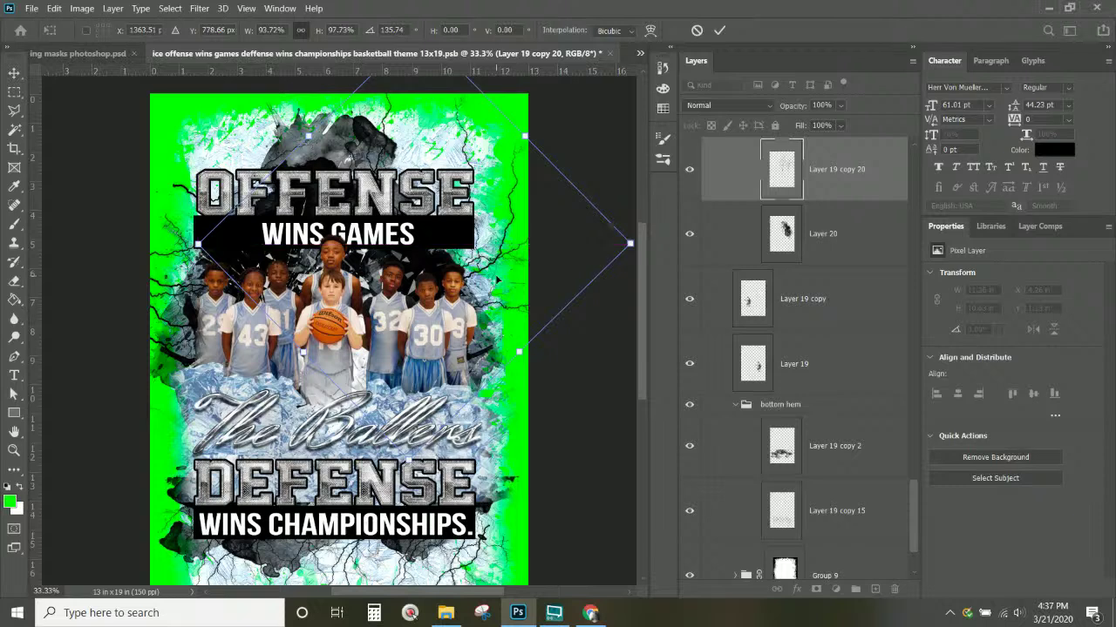
key("Return")
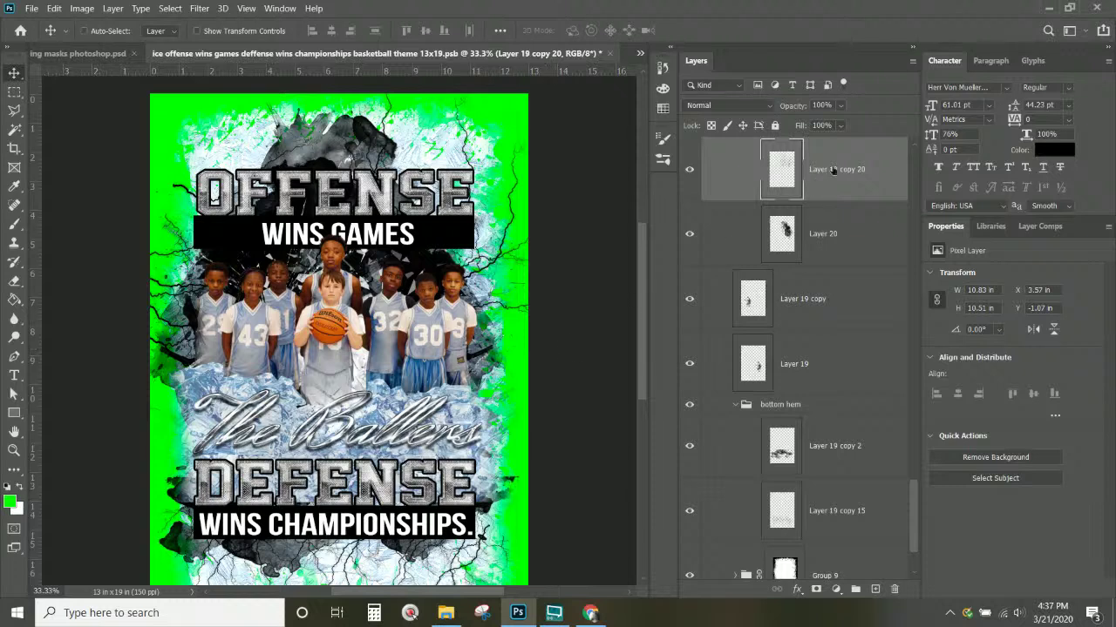
Add a layer mask to the right sleeve's Layer 19 copy 20 and brush black over the cracks along the poster's right edge.
left_click(816, 589)
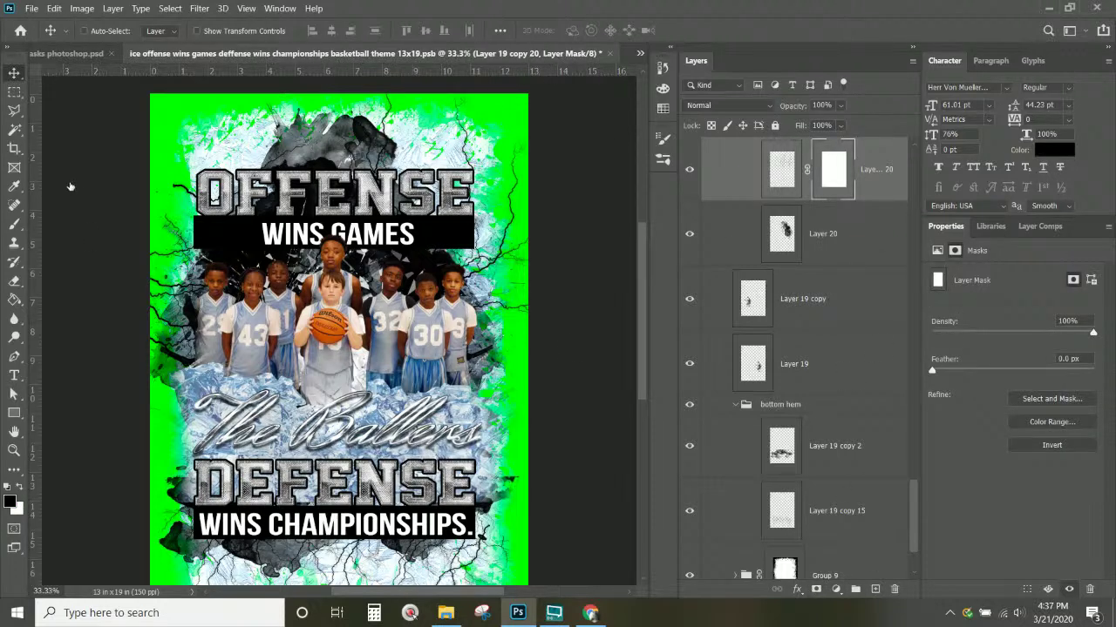
left_click(14, 223)
scroll(279, 196, "up", 2)
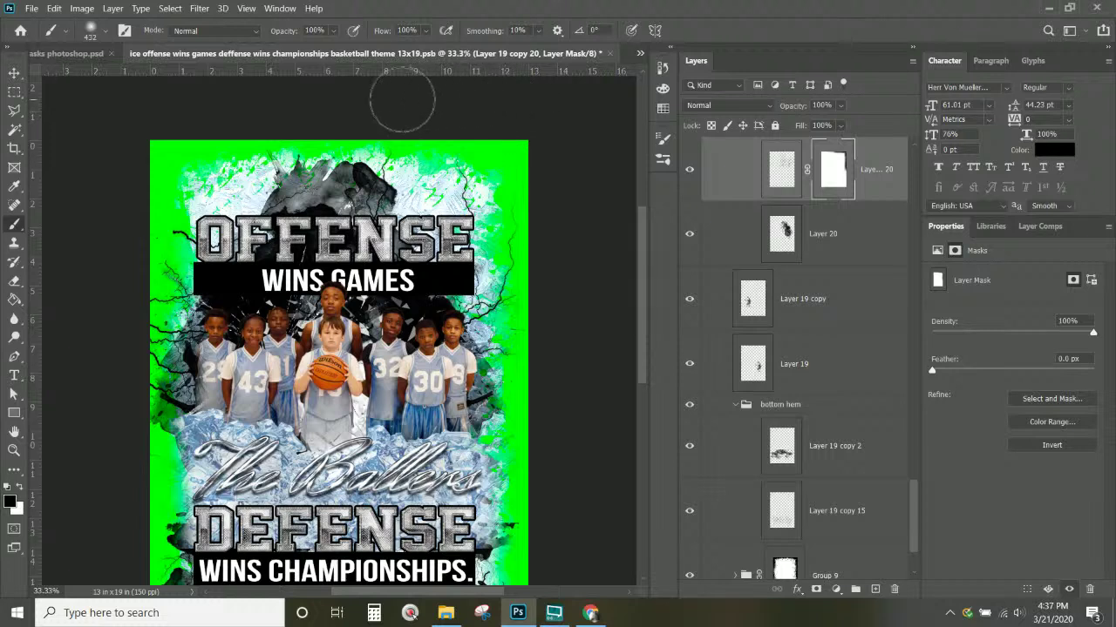
left_click(789, 191)
scroll(823, 243, "up", 3)
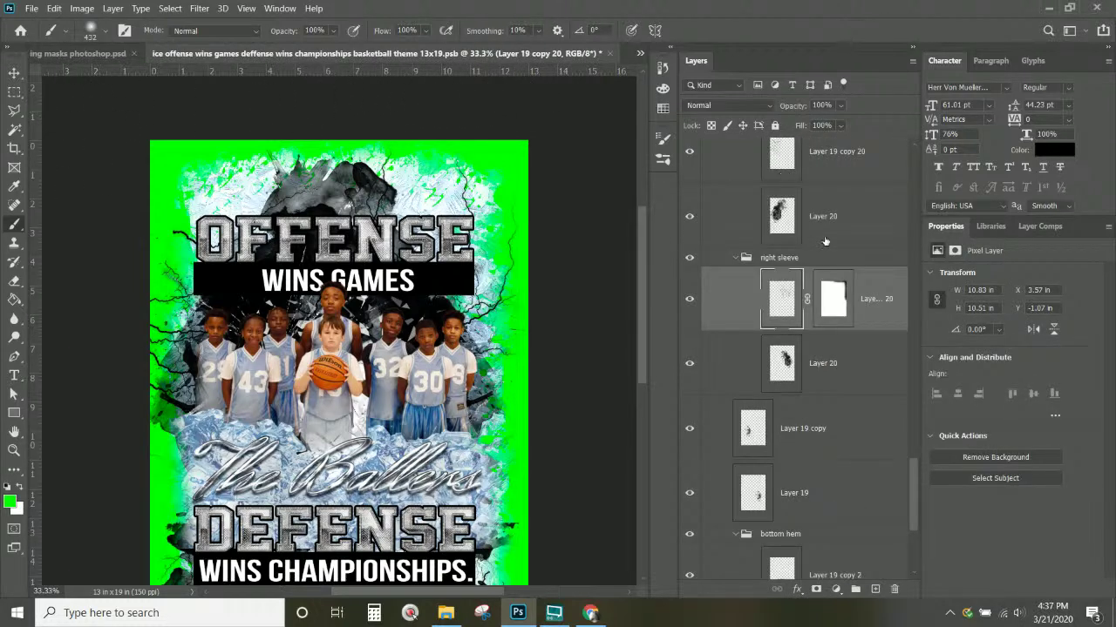
Delete only the right sleeve group while keeping its layers, Layer 19 copy 20 and Layer 20.
left_click(772, 263)
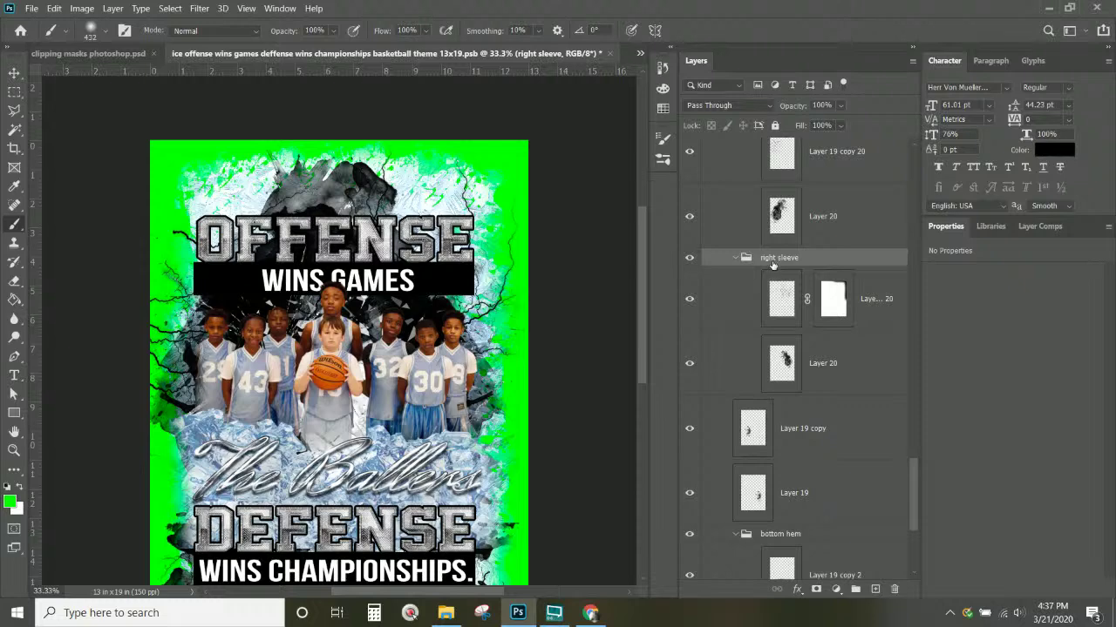
right_click(771, 263)
left_click(818, 93)
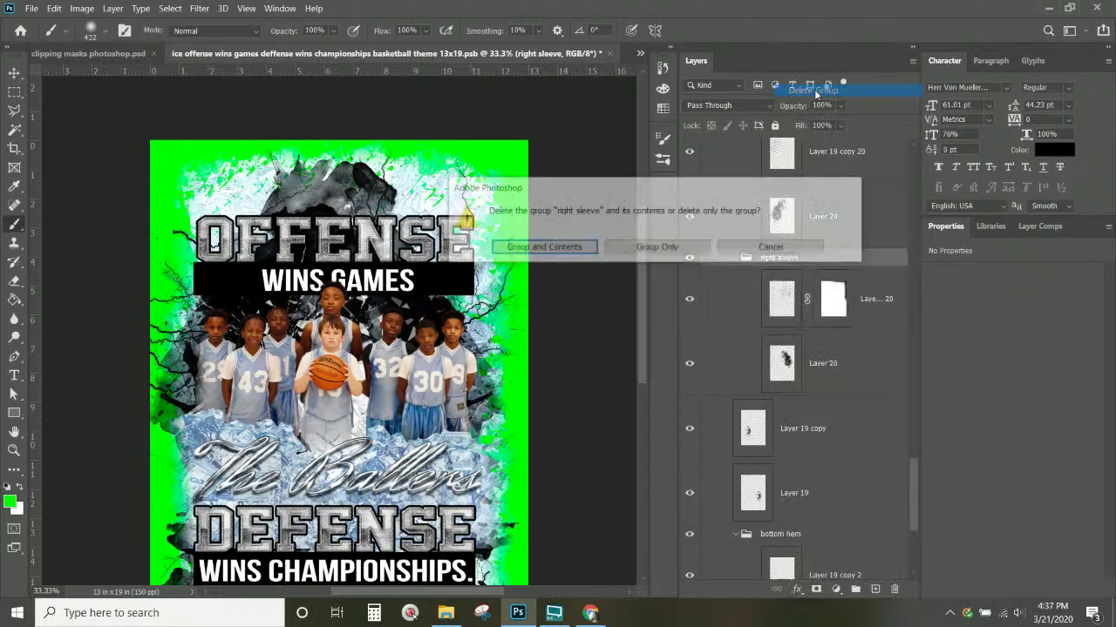
left_click(657, 247)
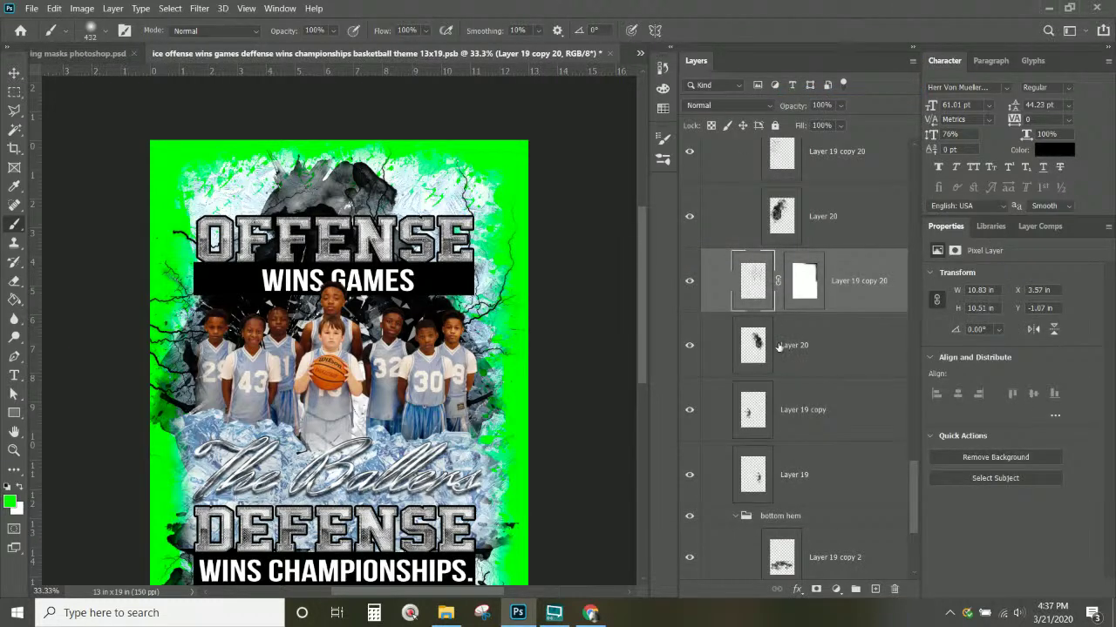
Duplicate the left sleeve group within the same document as left sleeve copy.
left_click(803, 328)
scroll(804, 327, "up", 2)
left_click(844, 303)
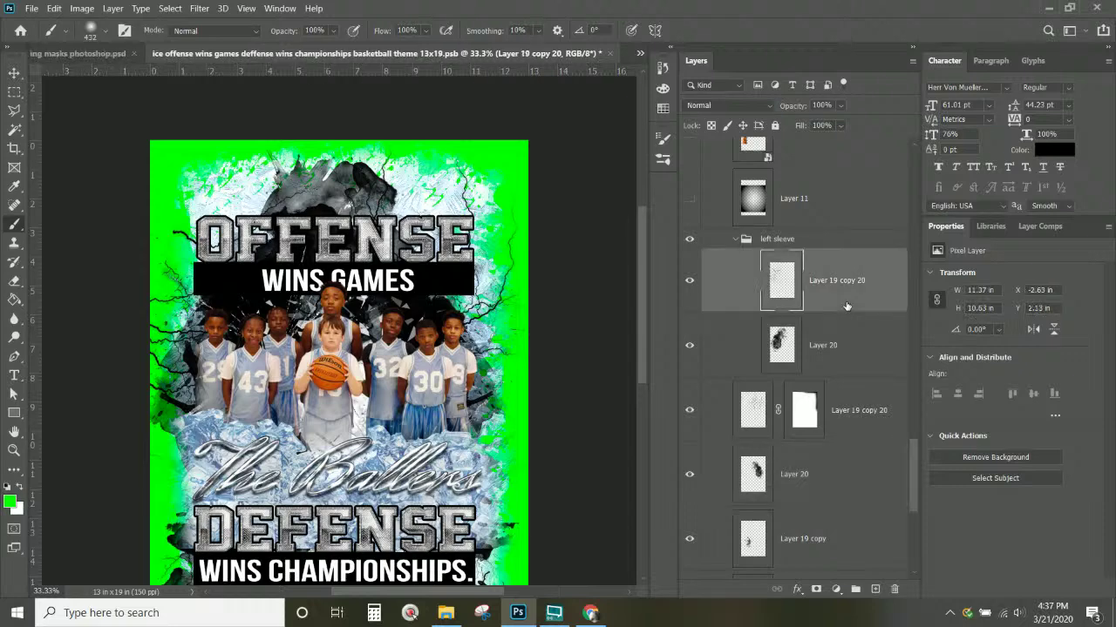
left_click(778, 241)
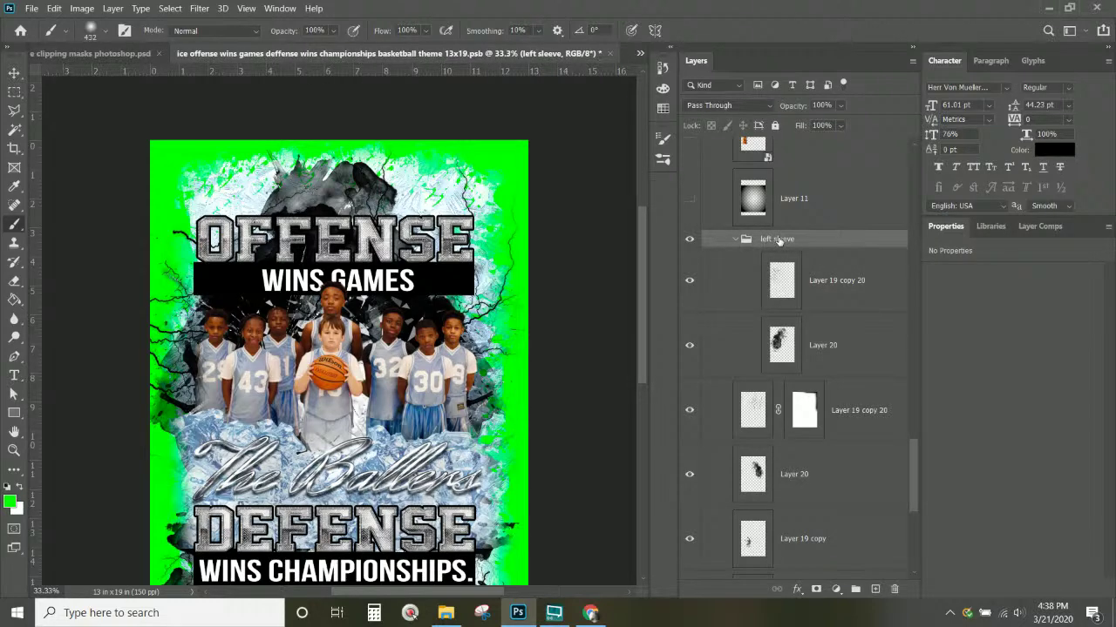
right_click(780, 241)
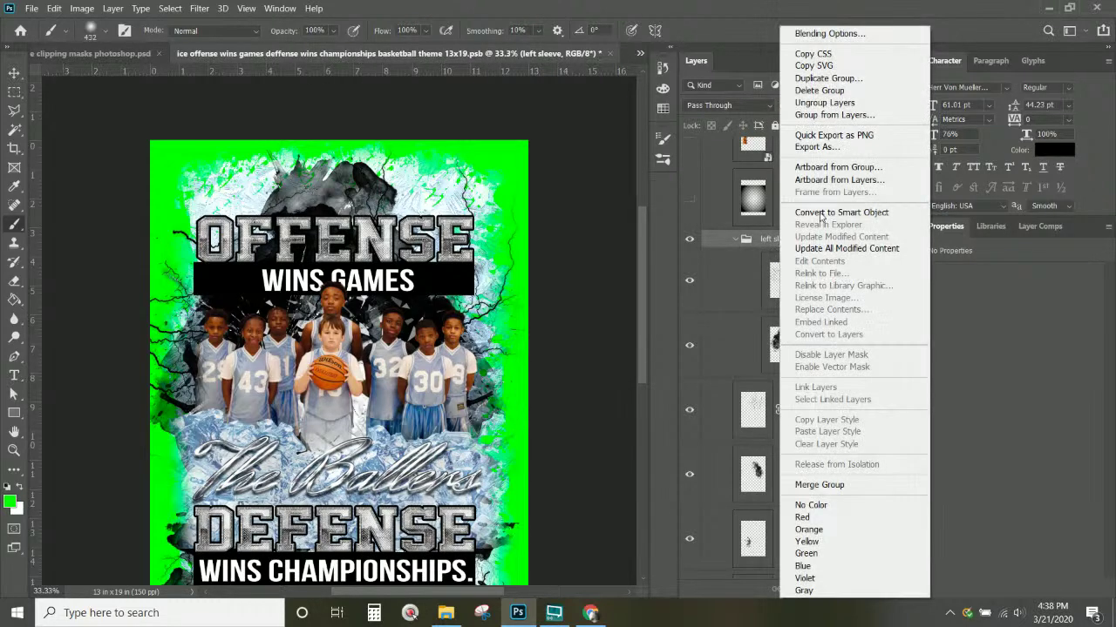
left_click(828, 78)
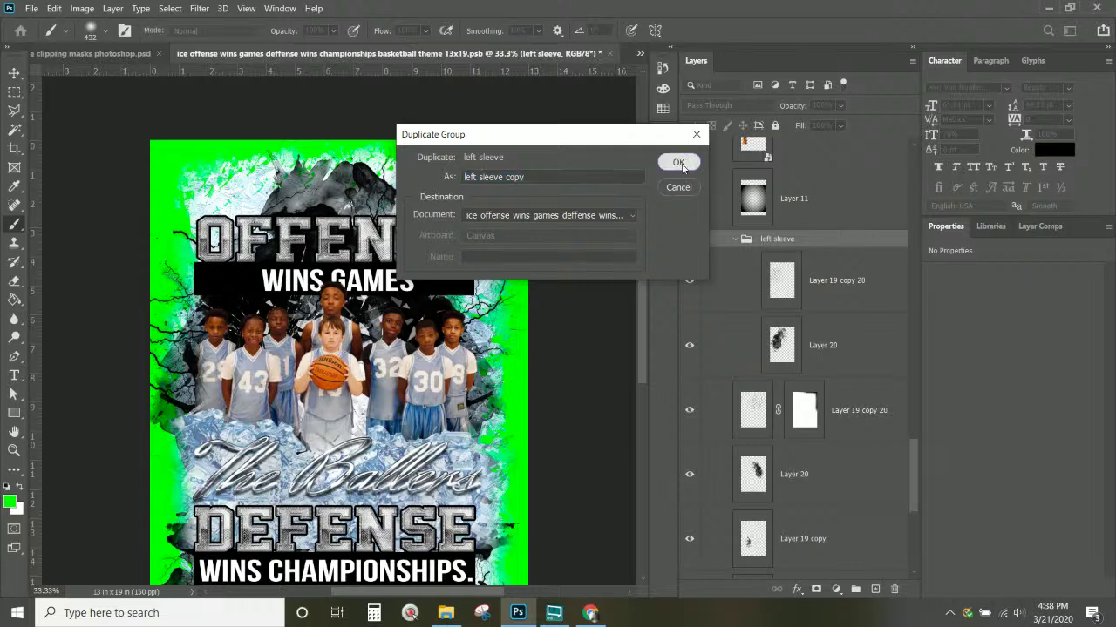
left_click(679, 162)
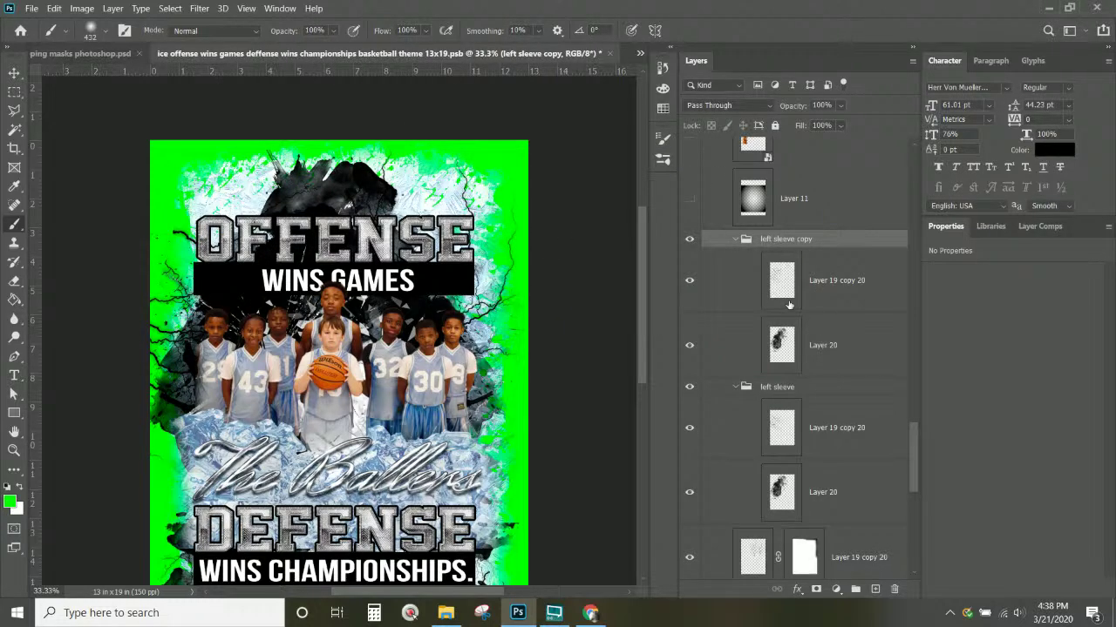
Toggle the original left sleeve group's visibility to compare it with its copy, then delete the original with its contents.
left_click(688, 388)
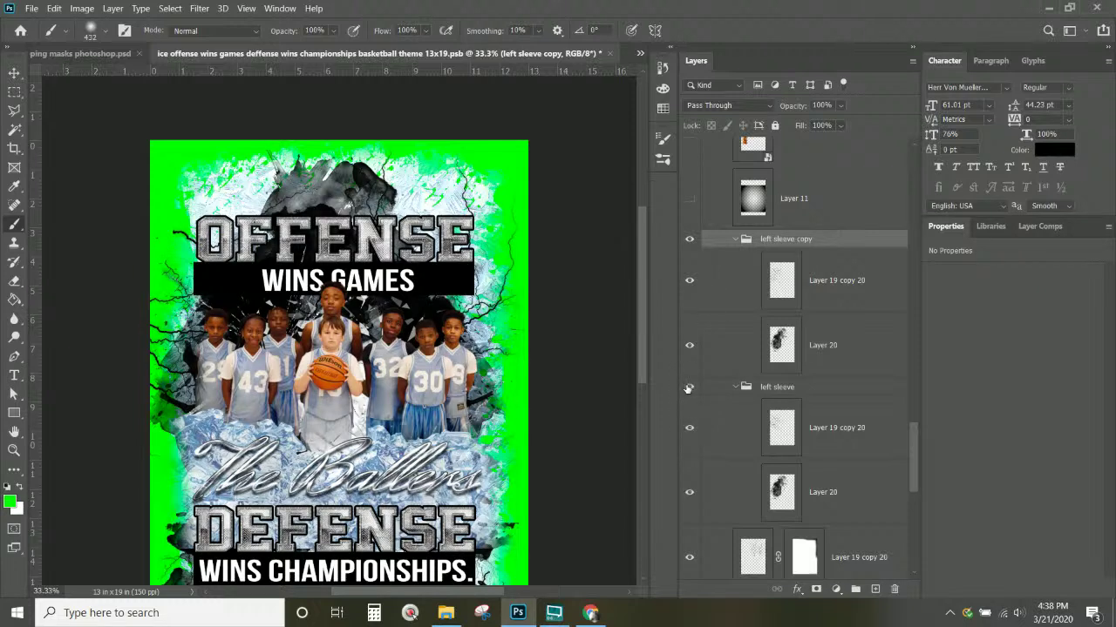
left_click(688, 388)
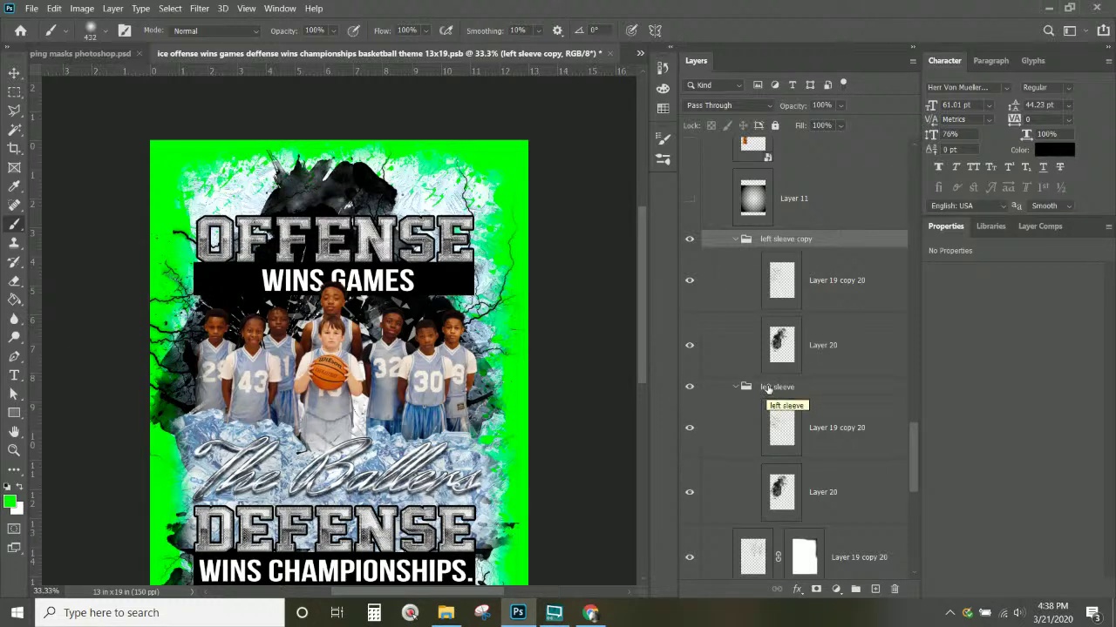
left_click(770, 388)
scroll(769, 389, "down", 2)
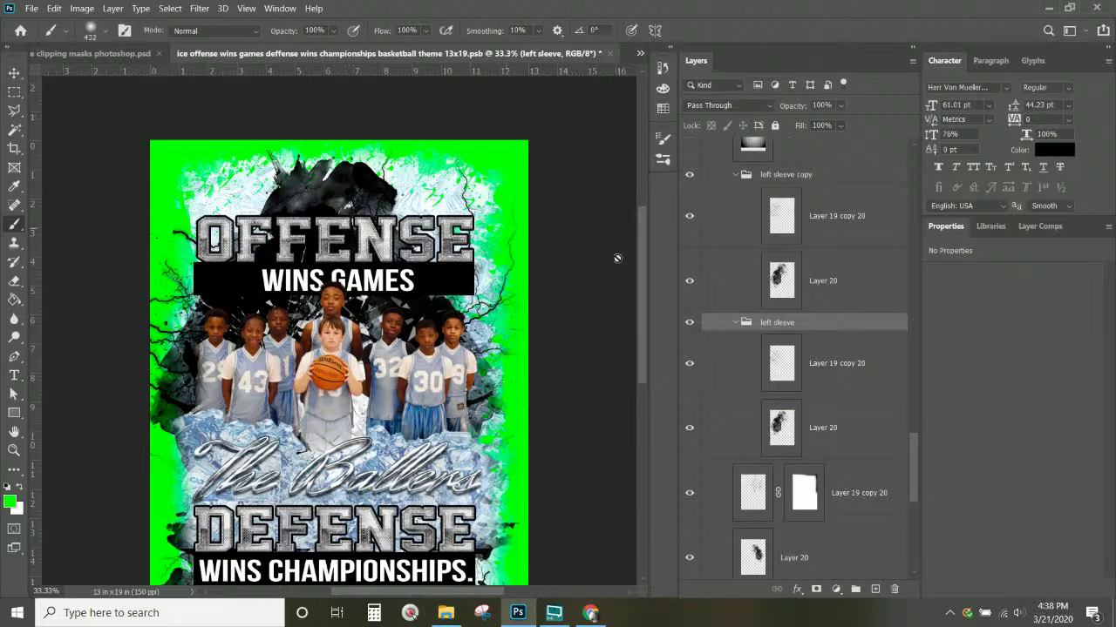
left_click(689, 324)
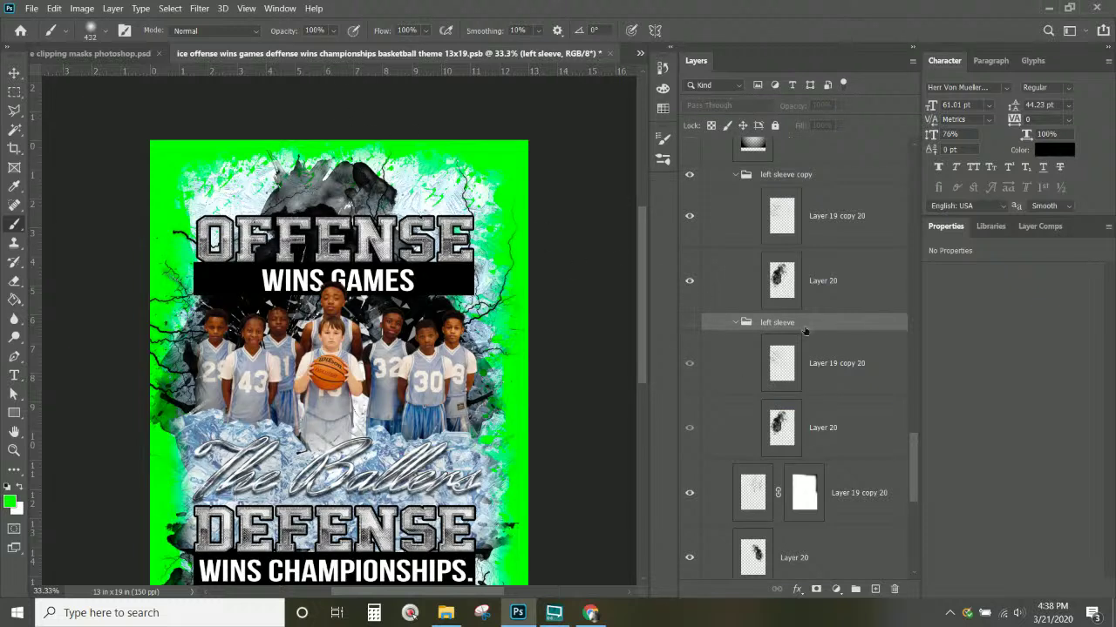
key("Delete")
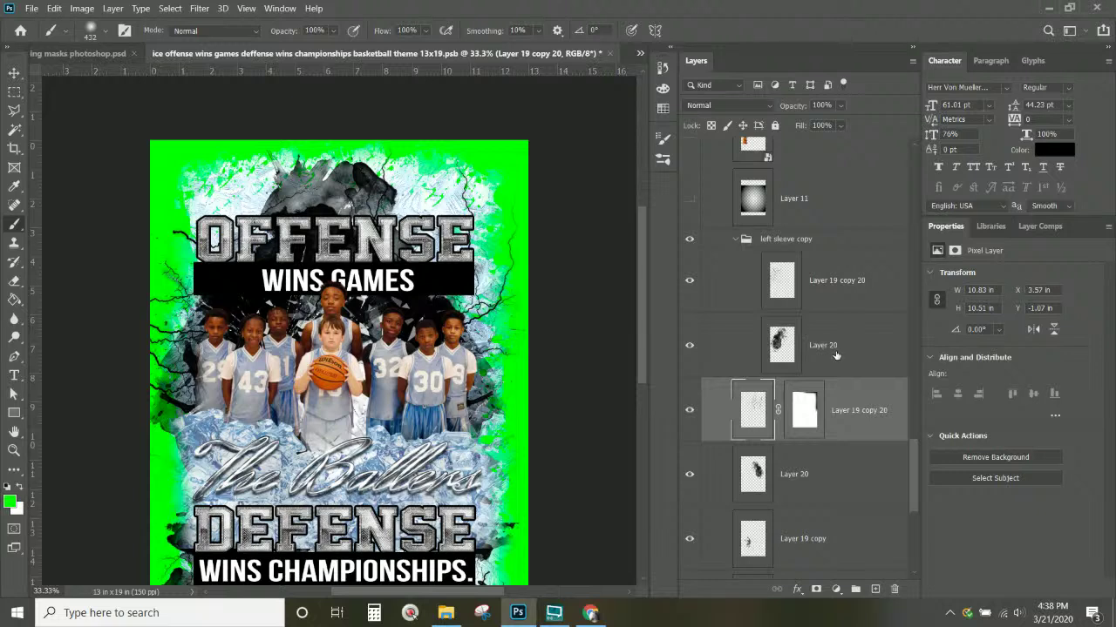
Toggle the cracks of Layer 19 copy 20 inside left sleeve copy, then delete that whole group.
left_click(836, 355)
left_click(827, 283)
left_click(689, 281)
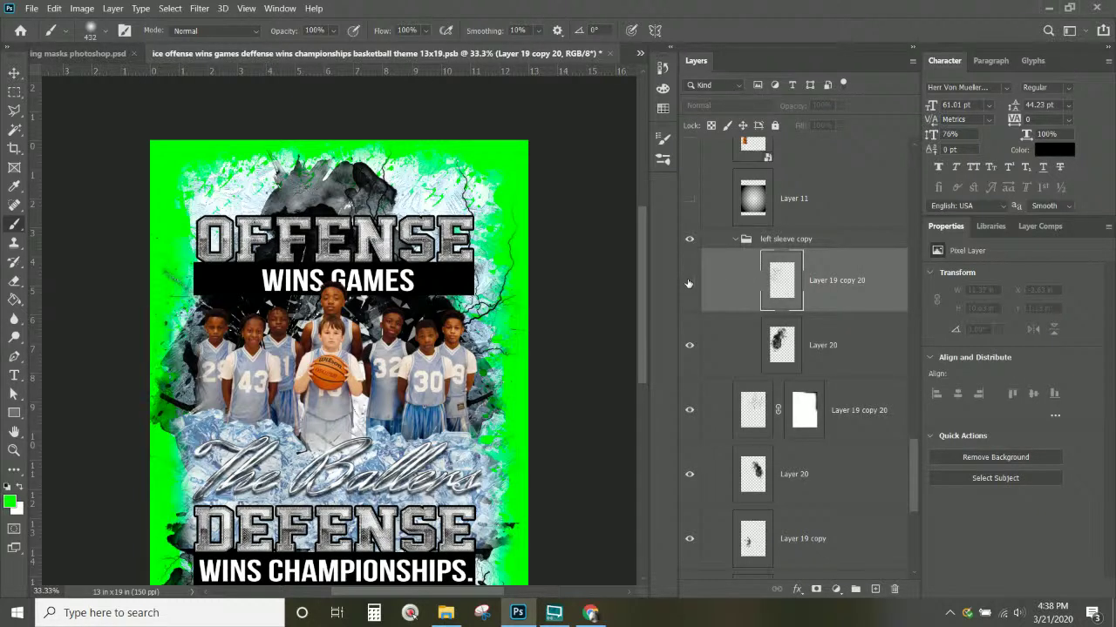
left_click(689, 281)
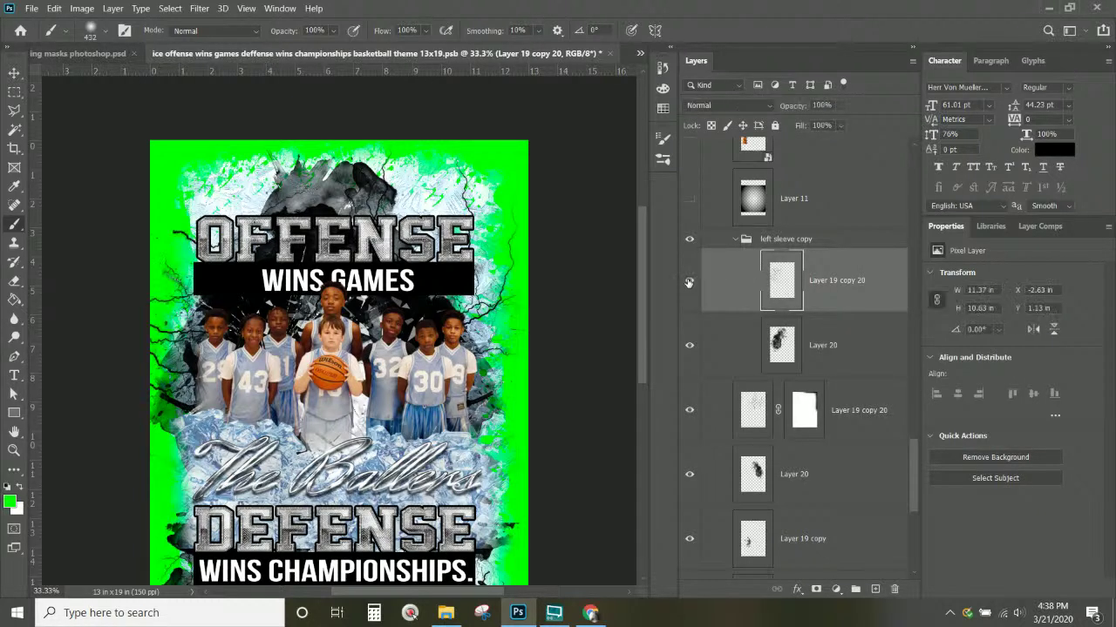
left_click(790, 243)
key("Delete")
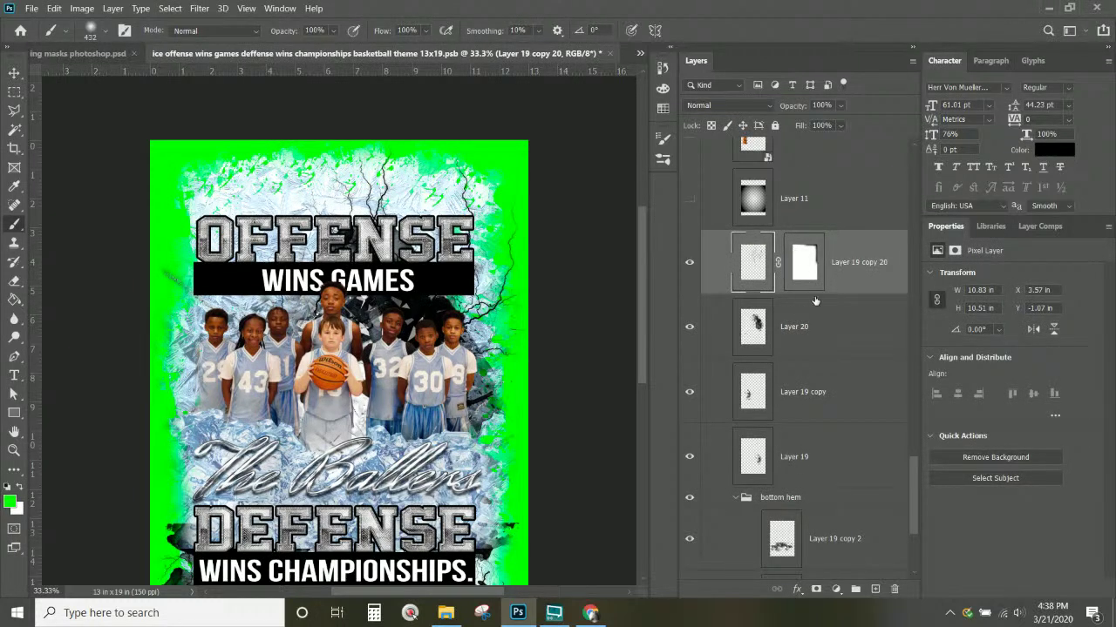
Duplicate the right-side crack layer Layer 19 copy 20 and its dark Layer 20 together.
left_click(830, 337)
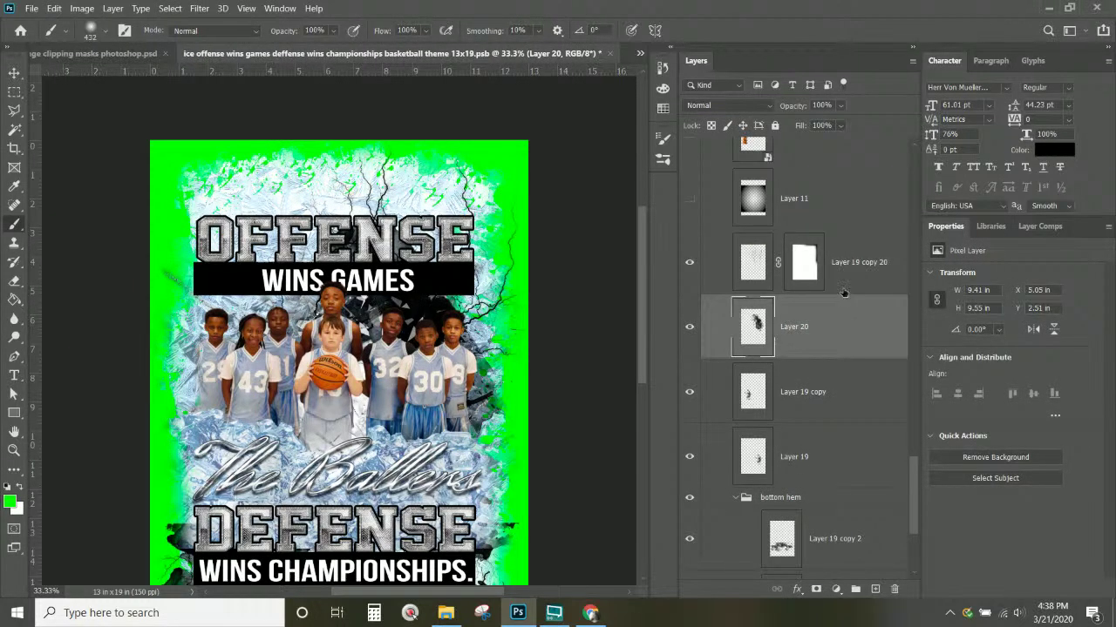
left_click(843, 290, "shift")
right_click(861, 277)
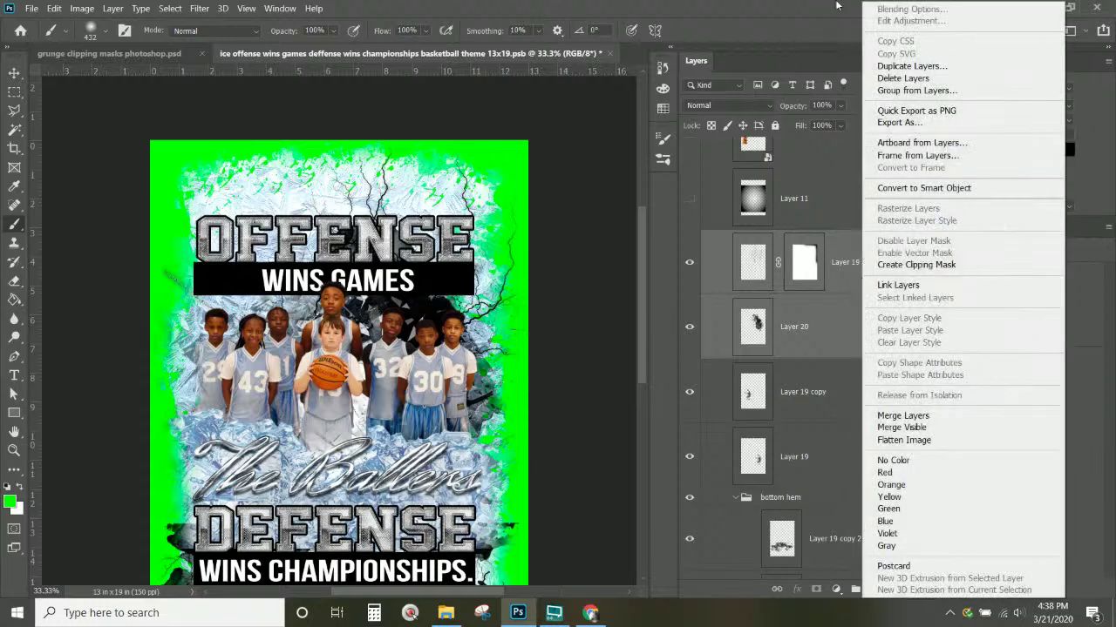
left_click(877, 61)
key("Return")
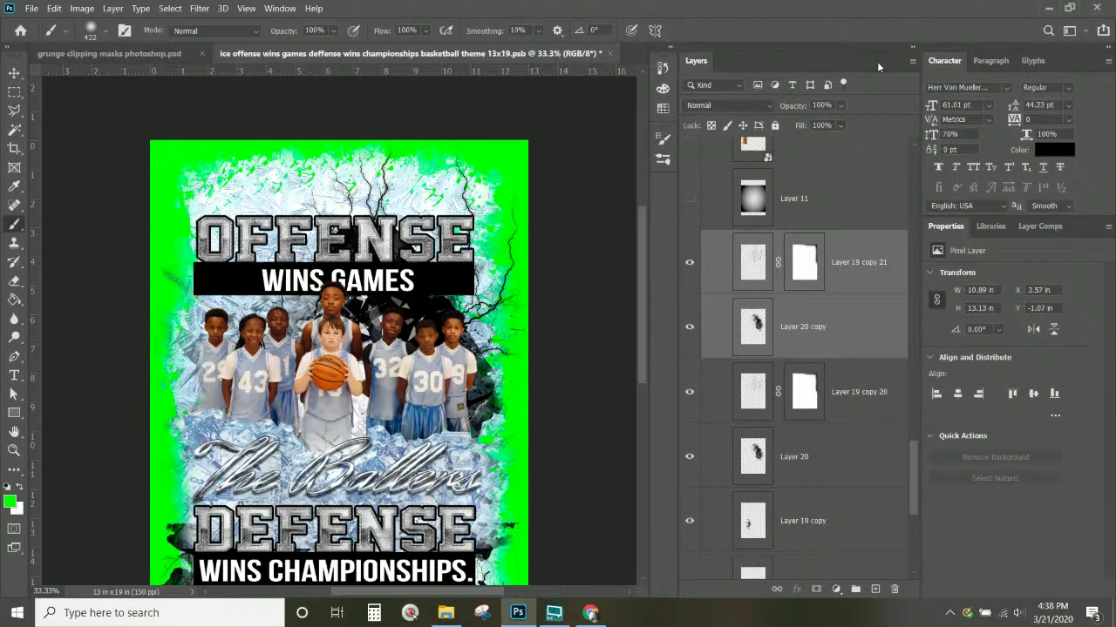
Flip the duplicated crack and Layer 20 copy layers horizontally and move them to the poster's left side, mirroring the right side.
key("ctrl+t")
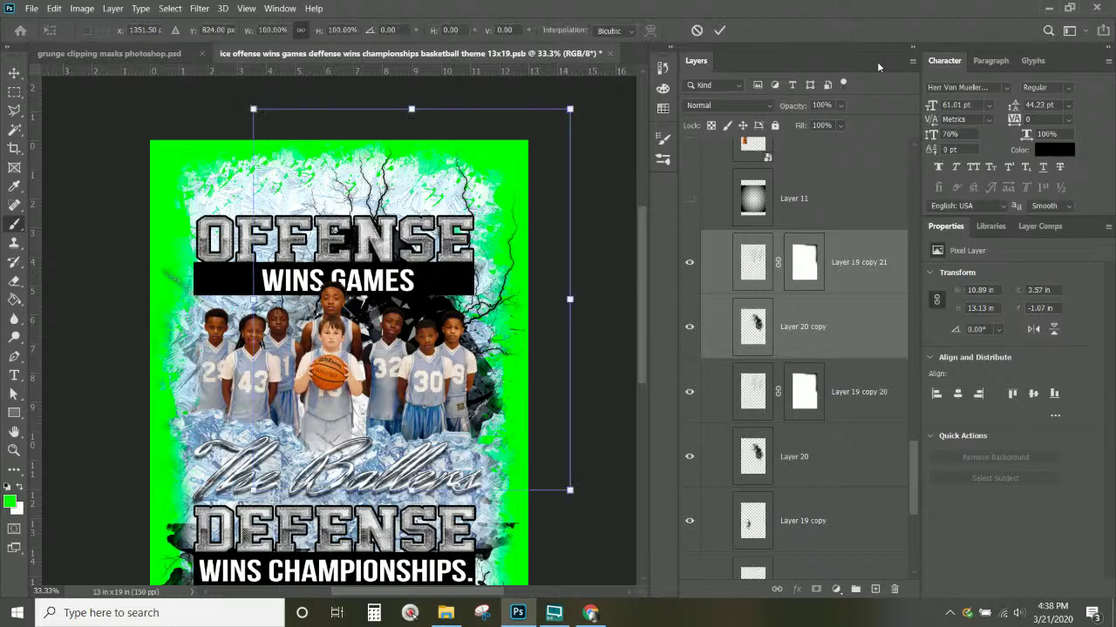
right_click(381, 303)
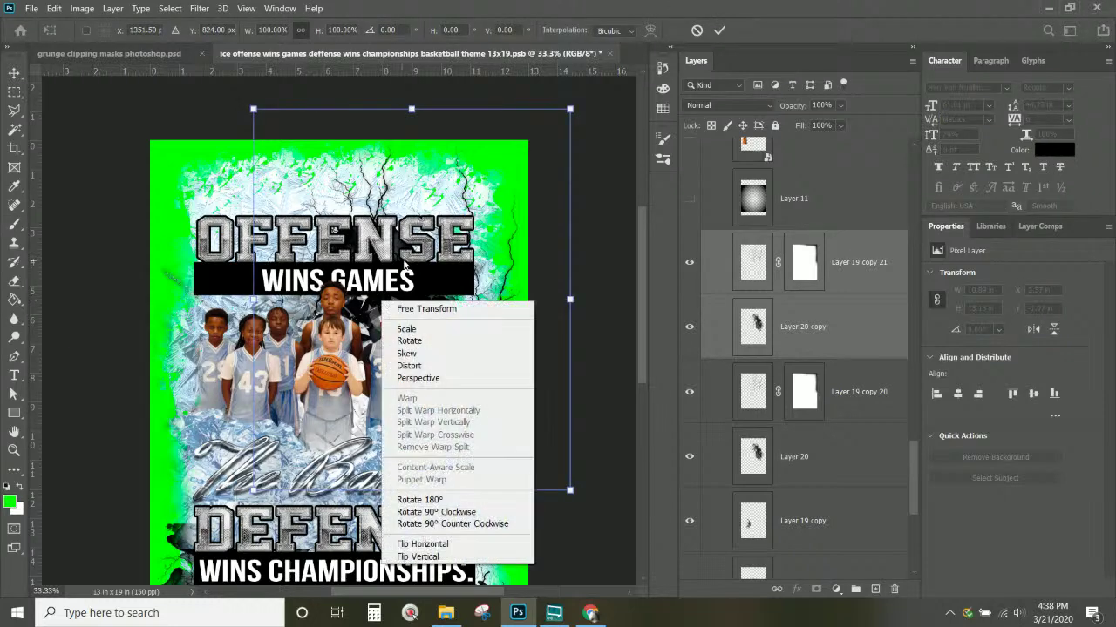
left_click(447, 545)
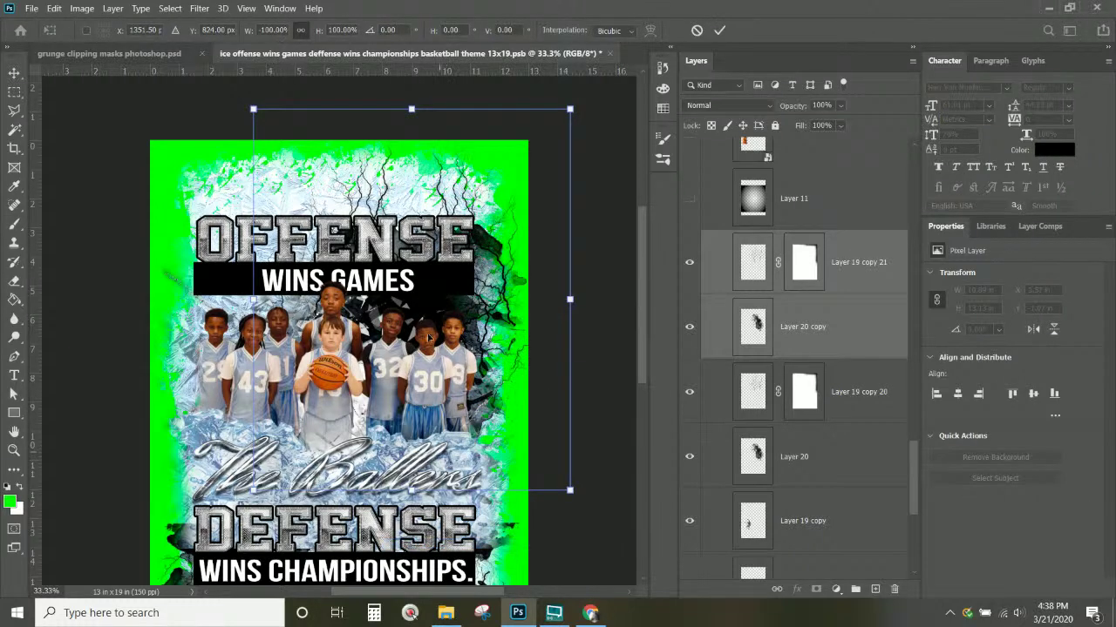
left_click_drag(438, 307, 295, 302)
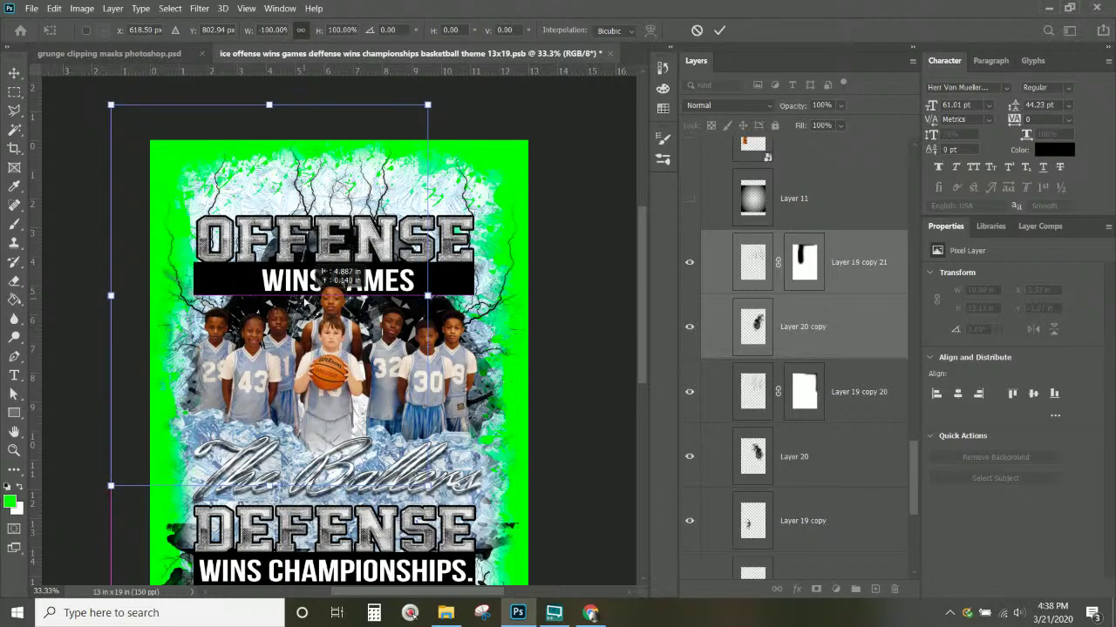
left_click_drag(295, 302, 294, 302)
key("Return")
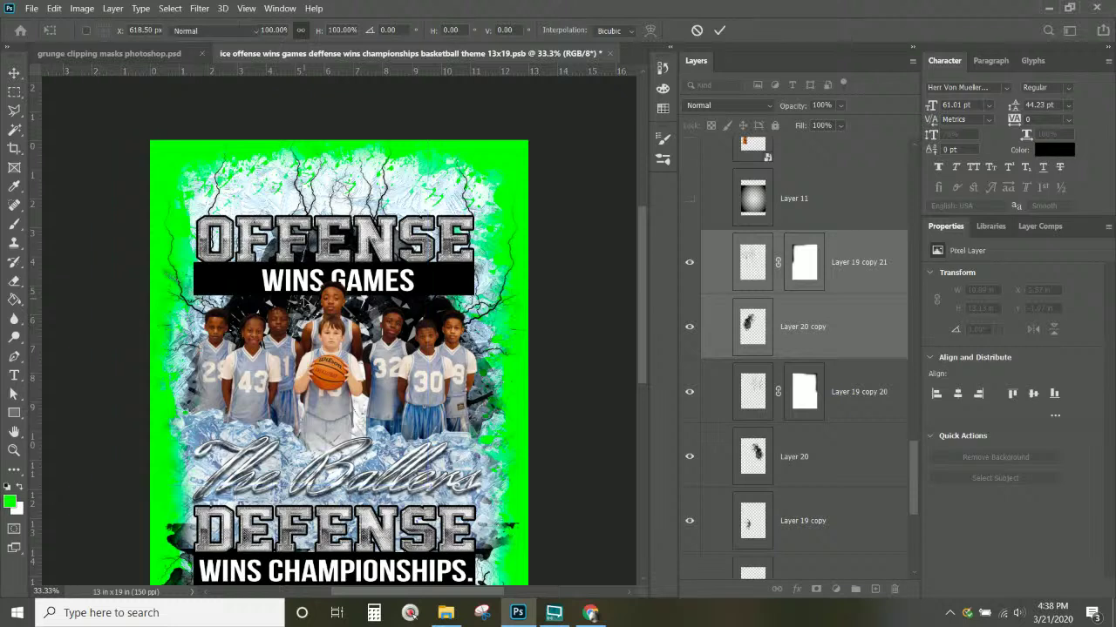
Stretch Layer 20 copy upward to 113.80% height so its dark rubble rises higher behind the OFFENSE title.
left_click(762, 335)
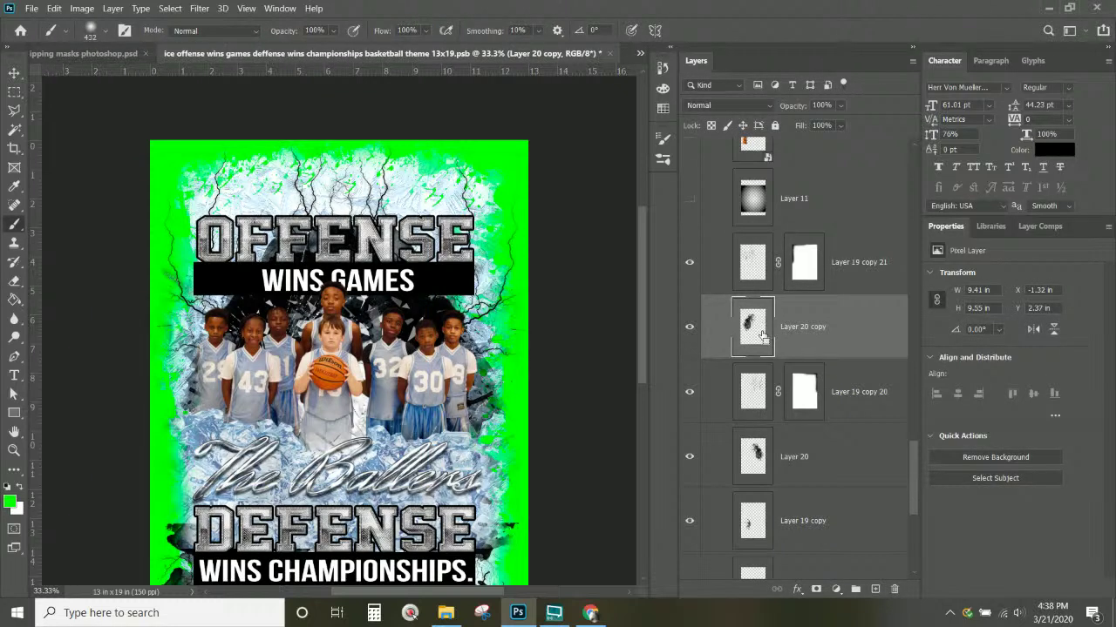
key("ctrl+t")
left_click_drag(250, 203, 262, 163)
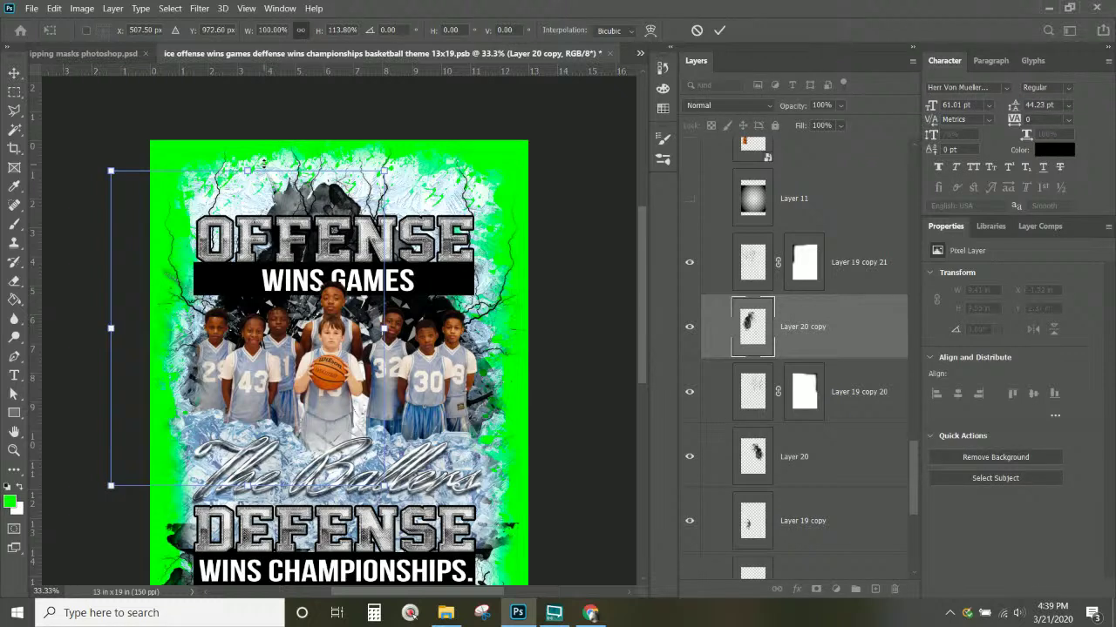
key("Return")
key("b")
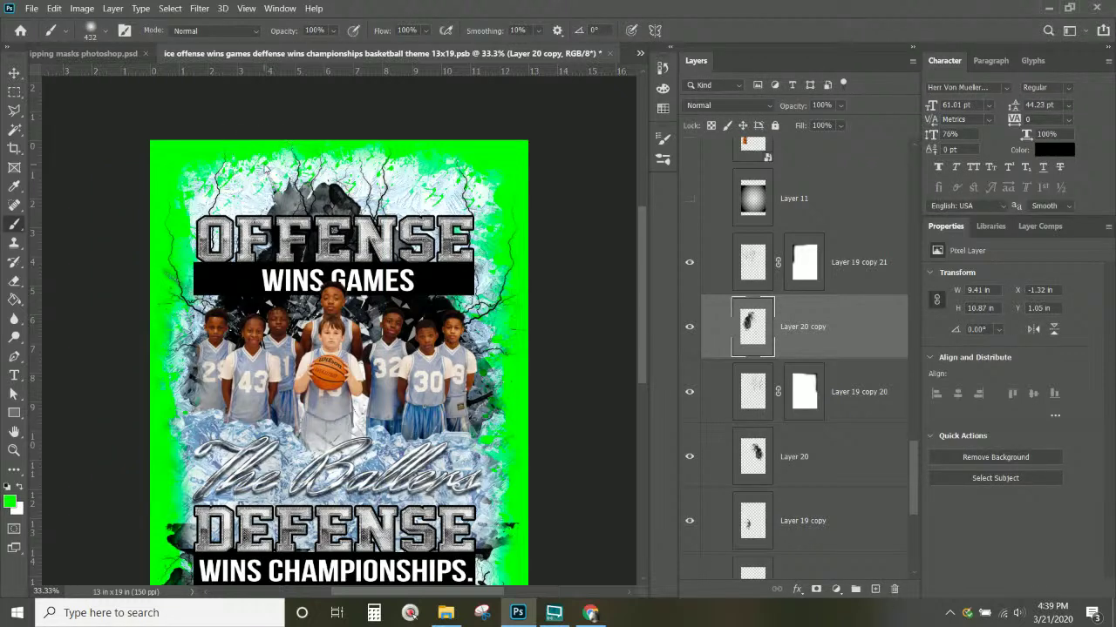
Hide the solid green Layer 21 beneath the artwork.
key("ctrl+minus")
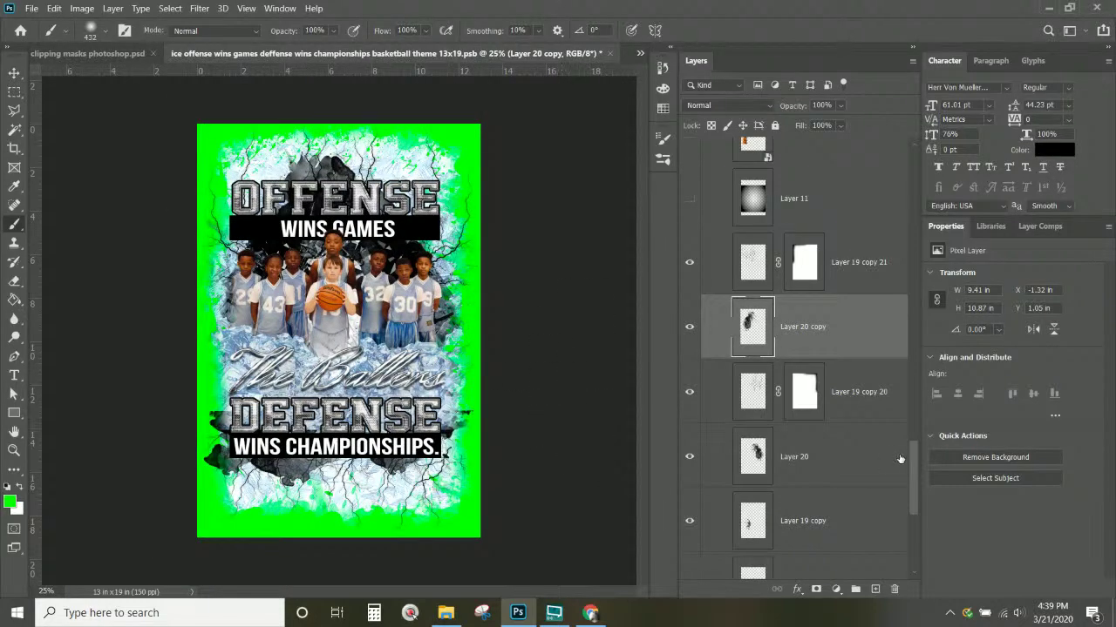
scroll(900, 460, "down", 5)
left_click(689, 547)
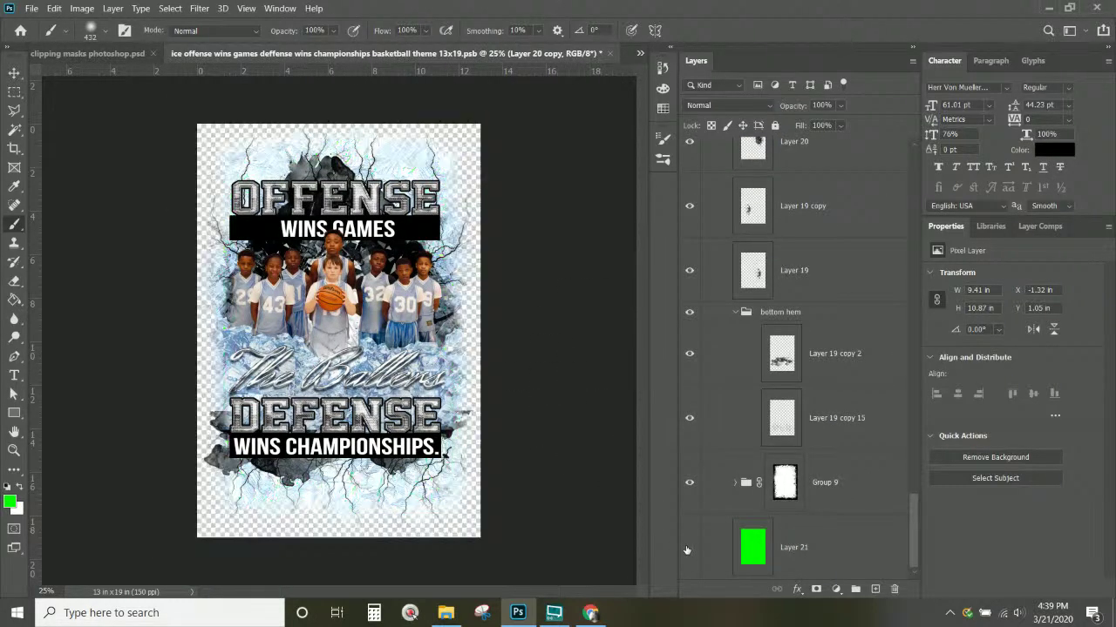
Inspect the poster's artwork and edges against transparency and save the 13x19 document.
key("ctrl+plus")
key("ctrl+plus")
scroll(326, 400, "down", 1)
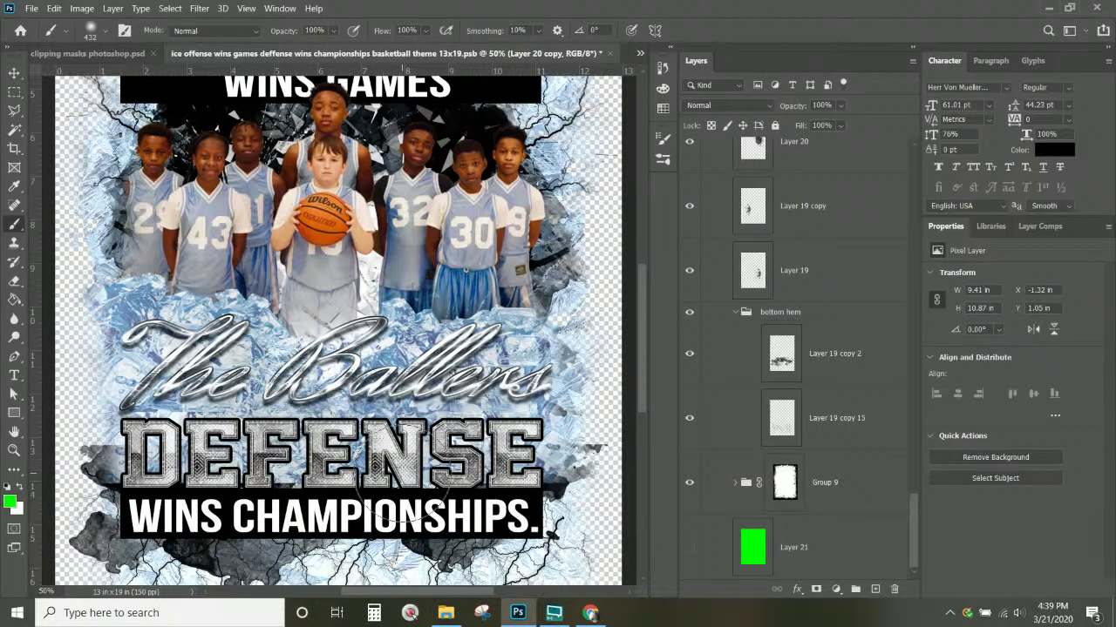
key("ctrl+minus")
scroll(393, 453, "up", 3)
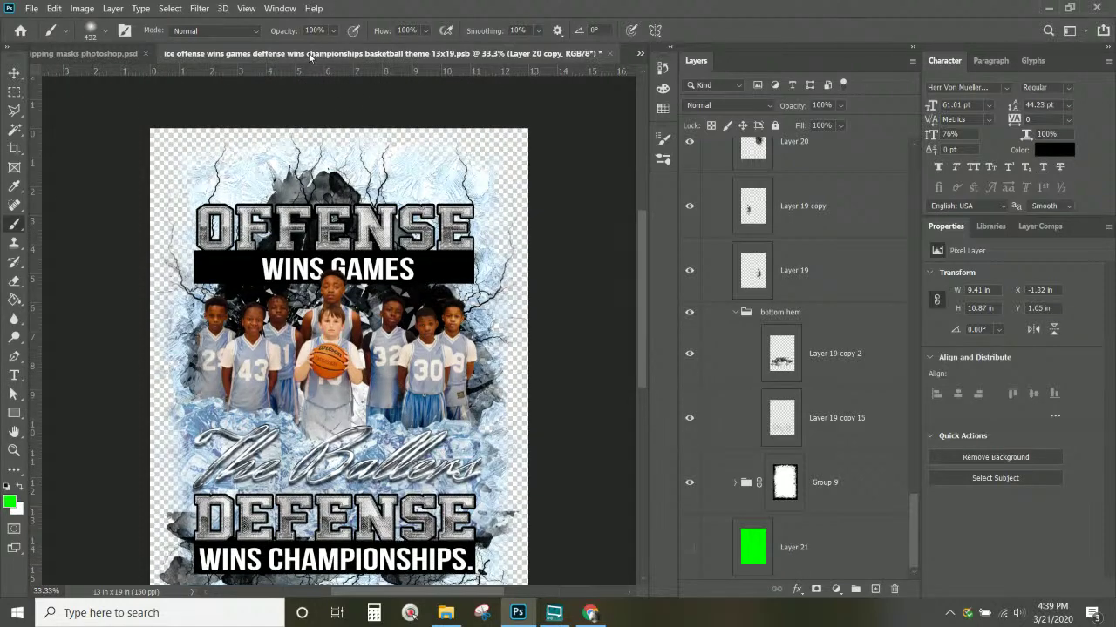
key("ctrl+s")
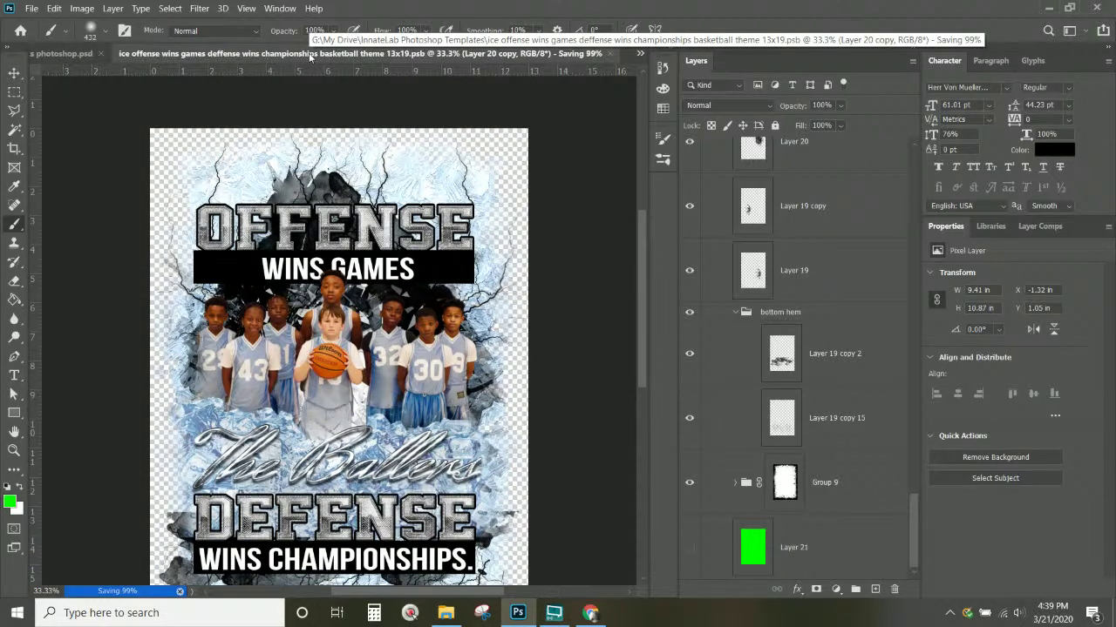